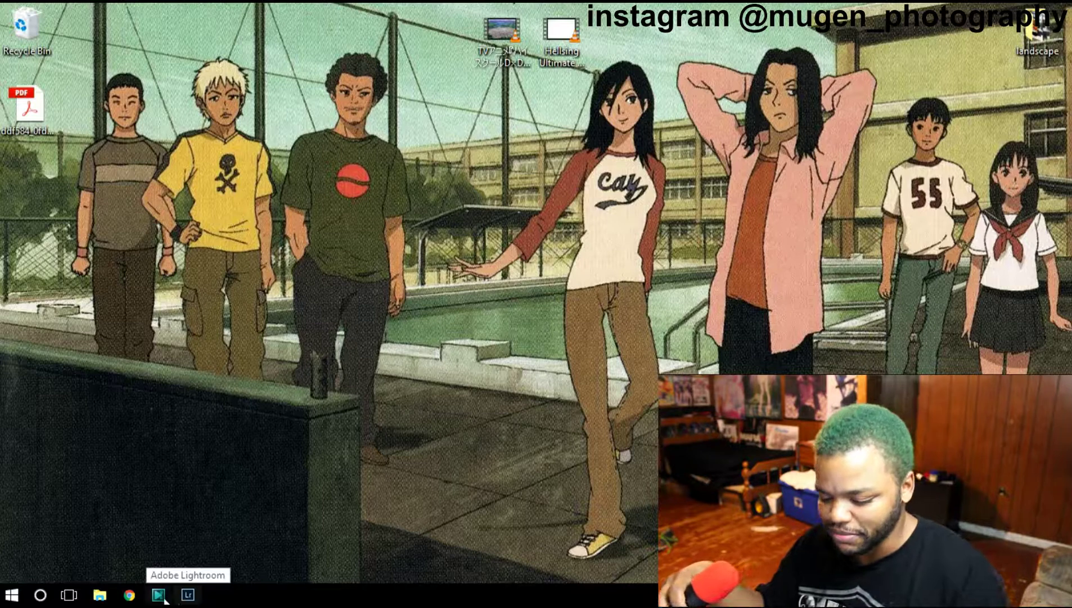
Step: Launch Lightroom on the suspenders-and-tie shoot catalog and bring up the File menu
{"action": "left_click", "coordinate": [187, 595]}
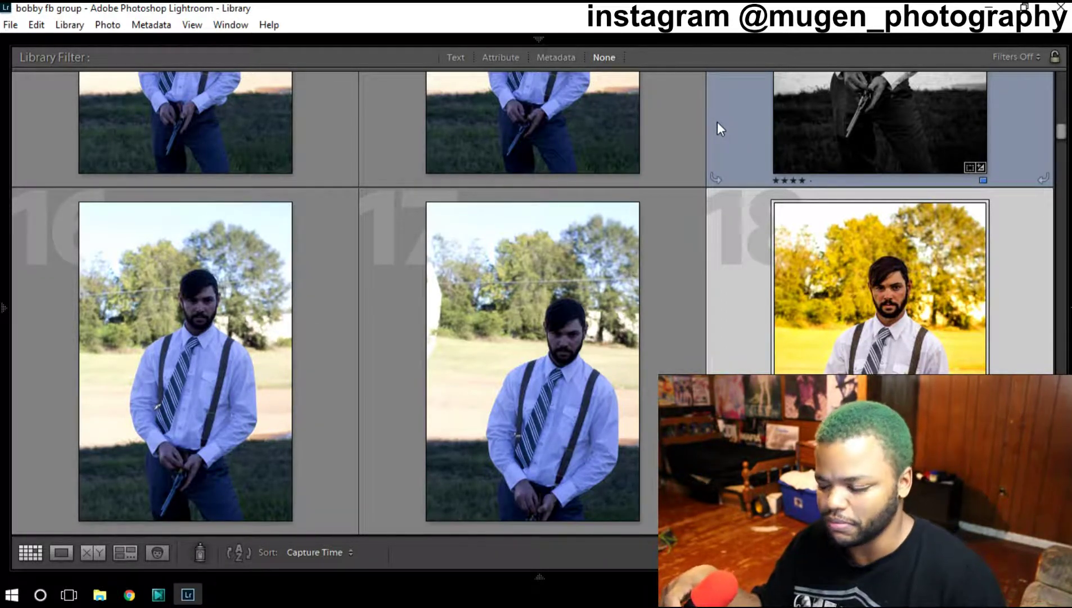
{"action": "left_click", "coordinate": [9, 26]}
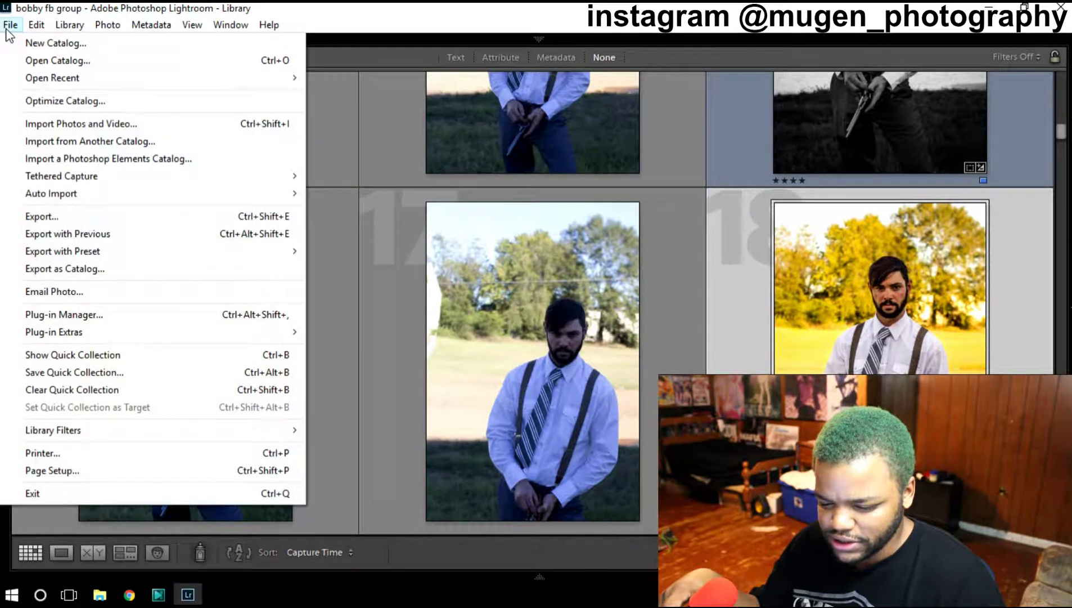
Step: Create a new catalog via File > New Catalog, naming its folder with the model's name
{"action": "left_click", "coordinate": [37, 48]}
{"action": "type", "text": "a"}
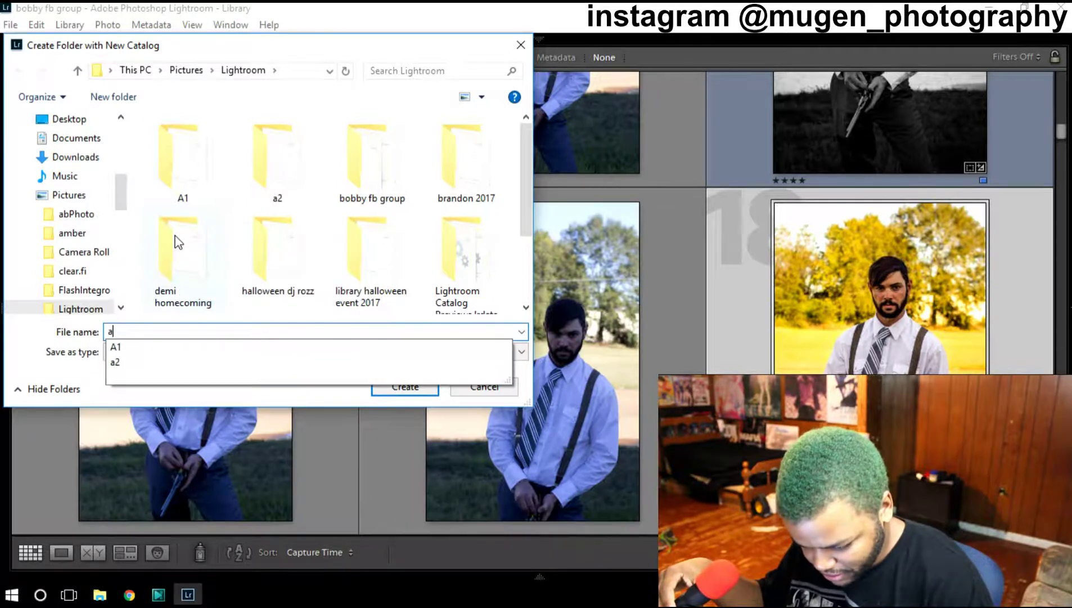
{"action": "type", "text": "n"}
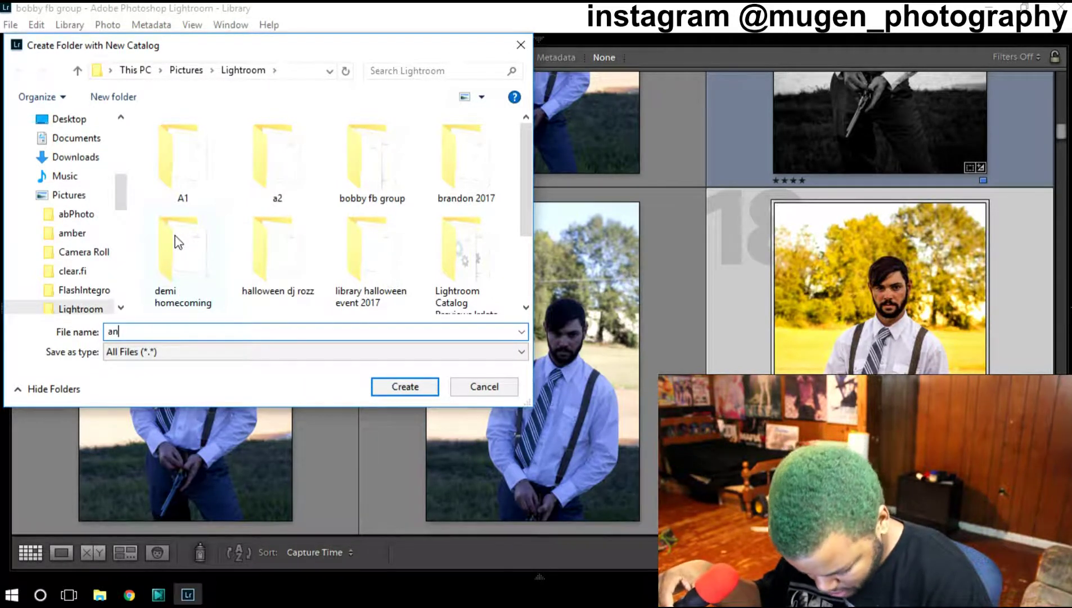
{"action": "type", "text": "g"}
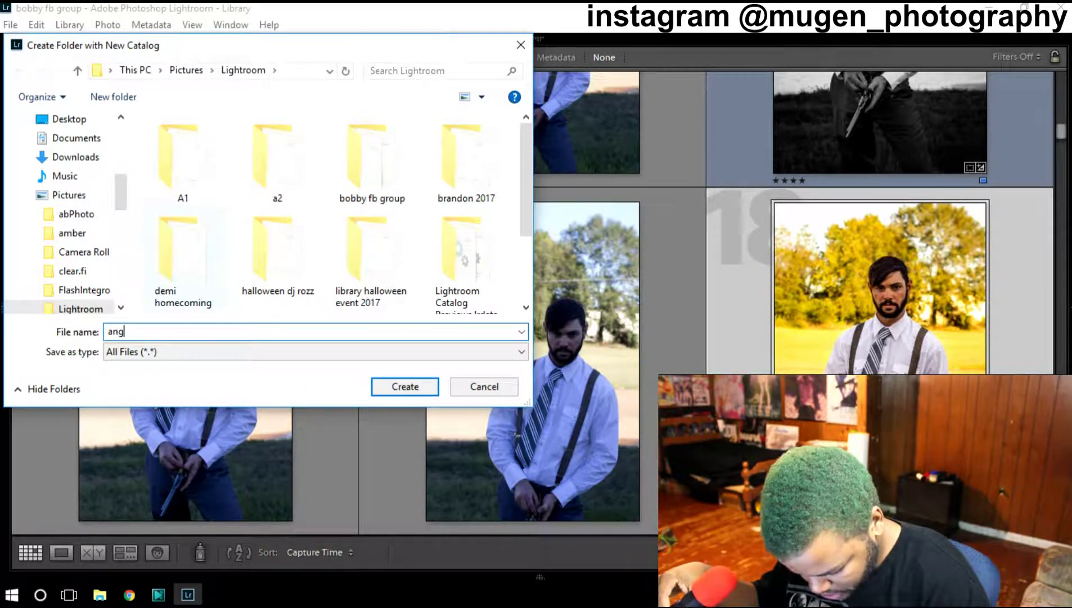
{"action": "type", "text": "ela"}
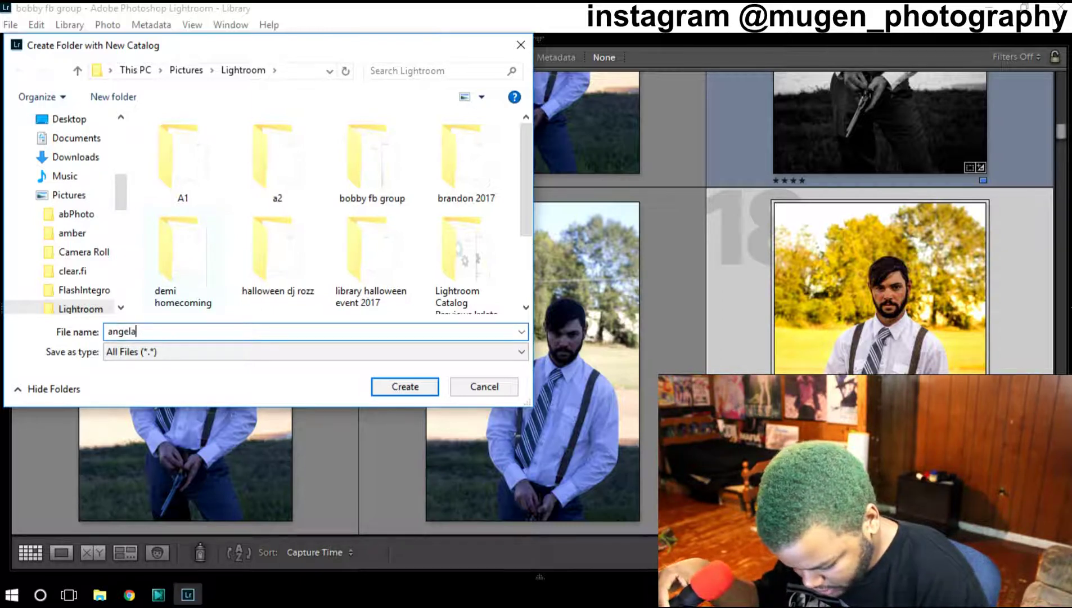
{"action": "type", "text": " w"}
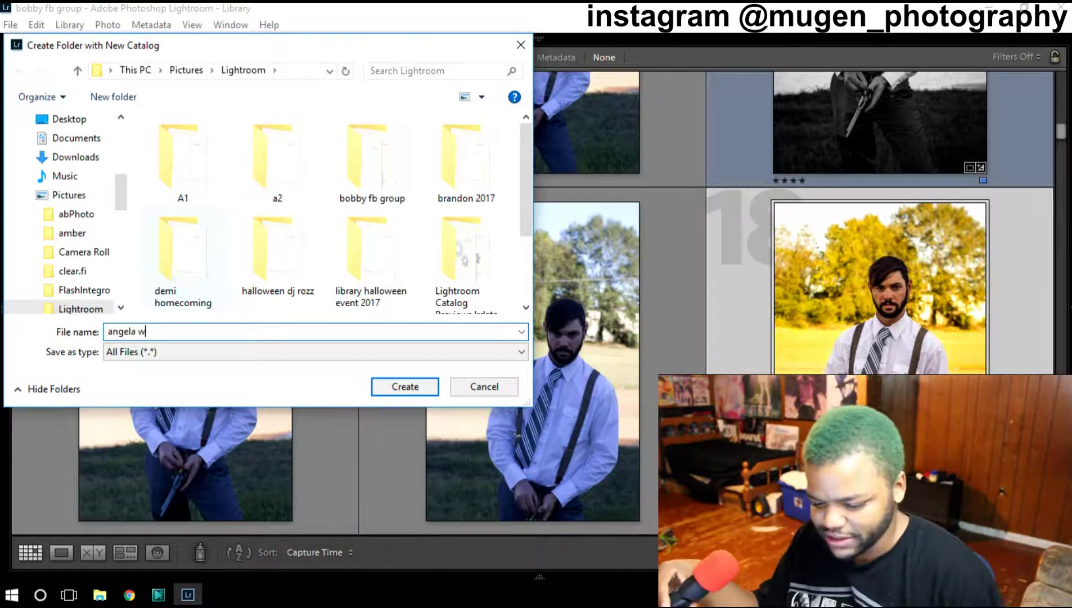
{"action": "left_click", "coordinate": [404, 385]}
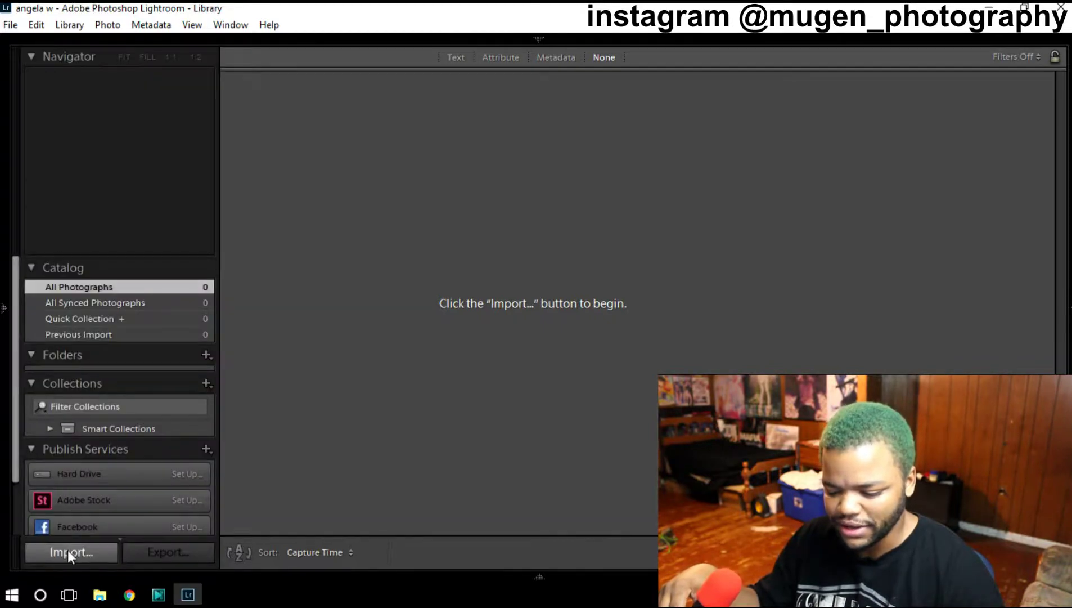
Step: Import the 115 photos from the model's raw subfolder in the 10-30-17 facebook group shoot
{"action": "left_click", "coordinate": [67, 551]}
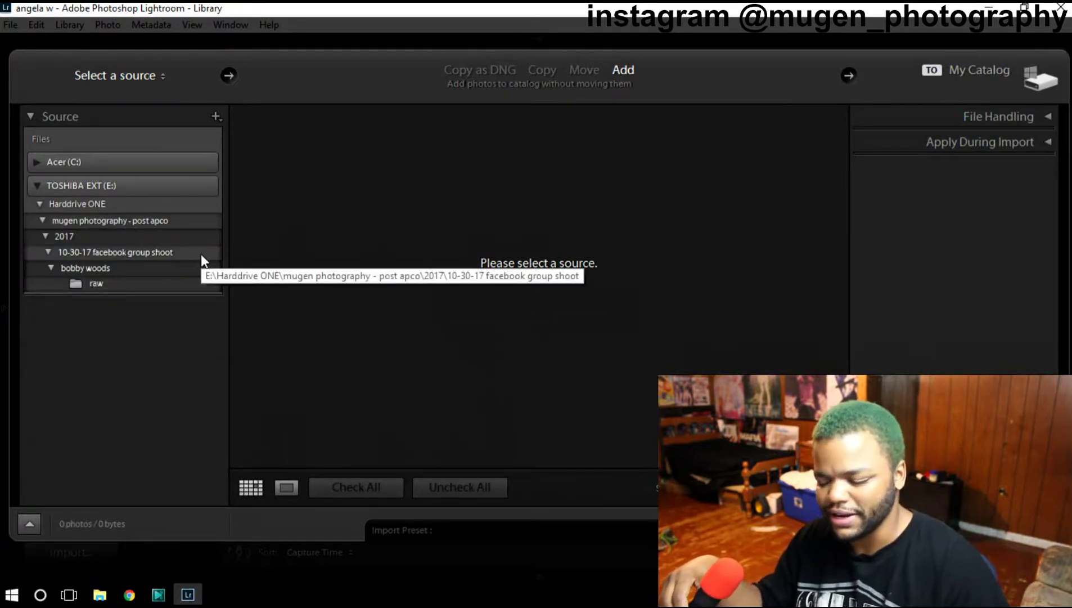
{"action": "left_click", "coordinate": [47, 251]}
{"action": "scroll", "coordinate": [65, 433], "scroll_direction": "down", "scroll_amount": 10}
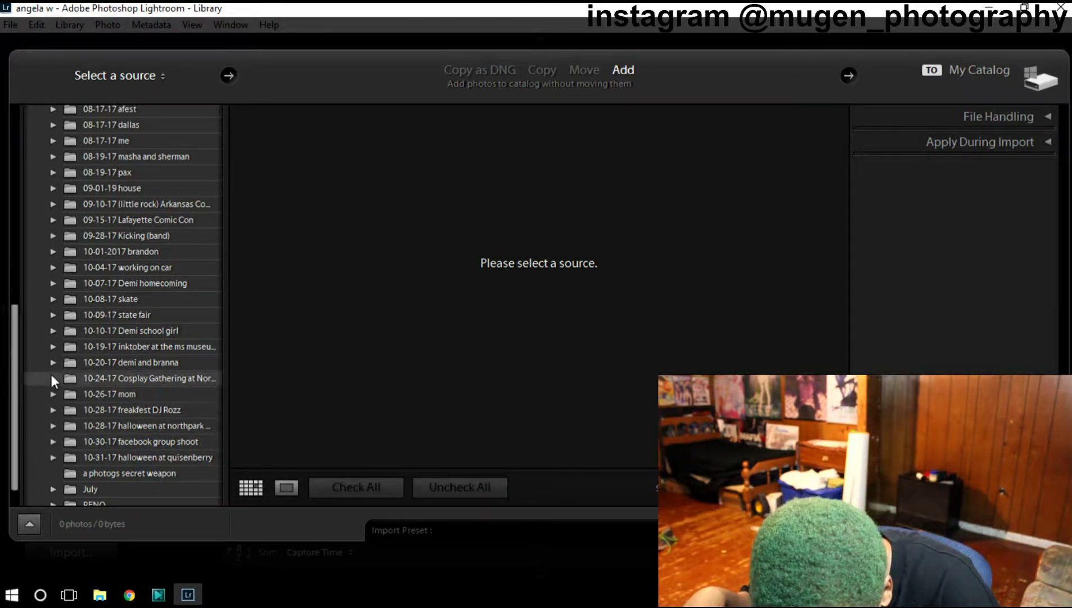
{"action": "left_click", "coordinate": [53, 441]}
{"action": "scroll", "coordinate": [63, 414], "scroll_direction": "down", "scroll_amount": 3}
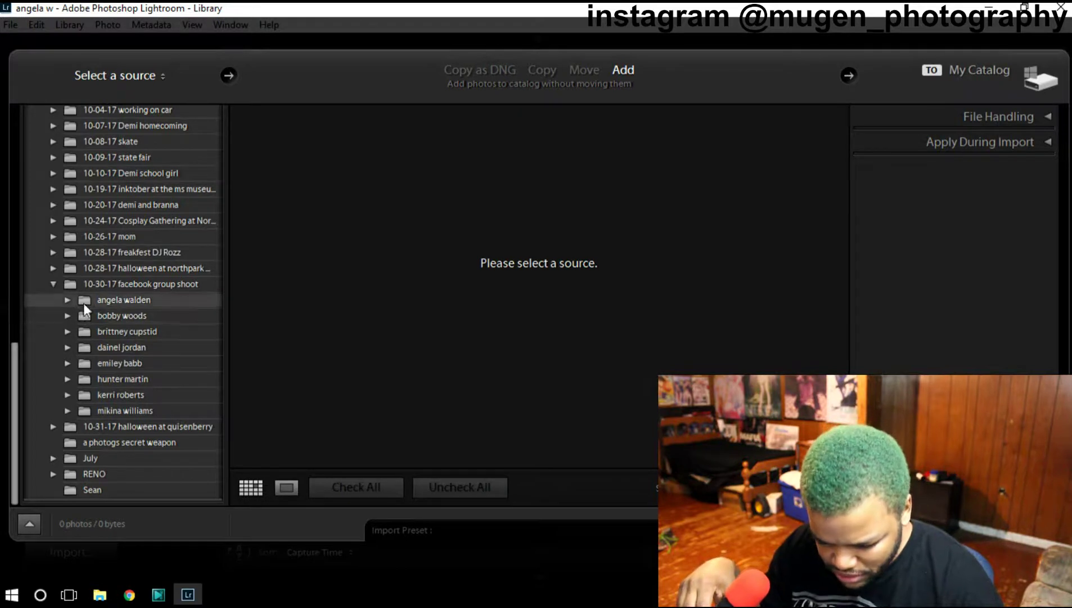
{"action": "left_click", "coordinate": [68, 299]}
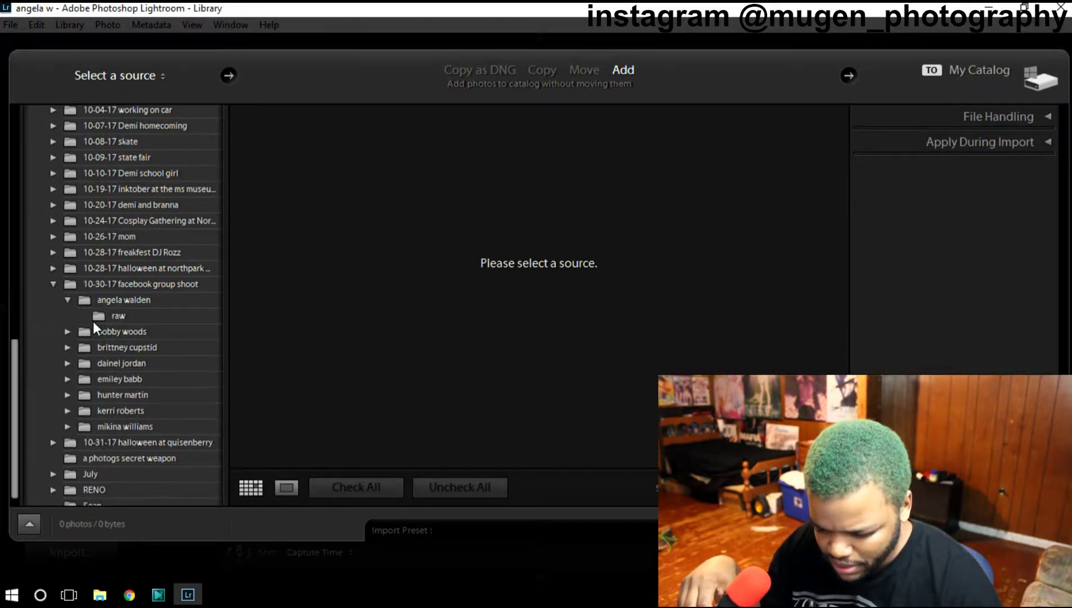
{"action": "left_click", "coordinate": [107, 317]}
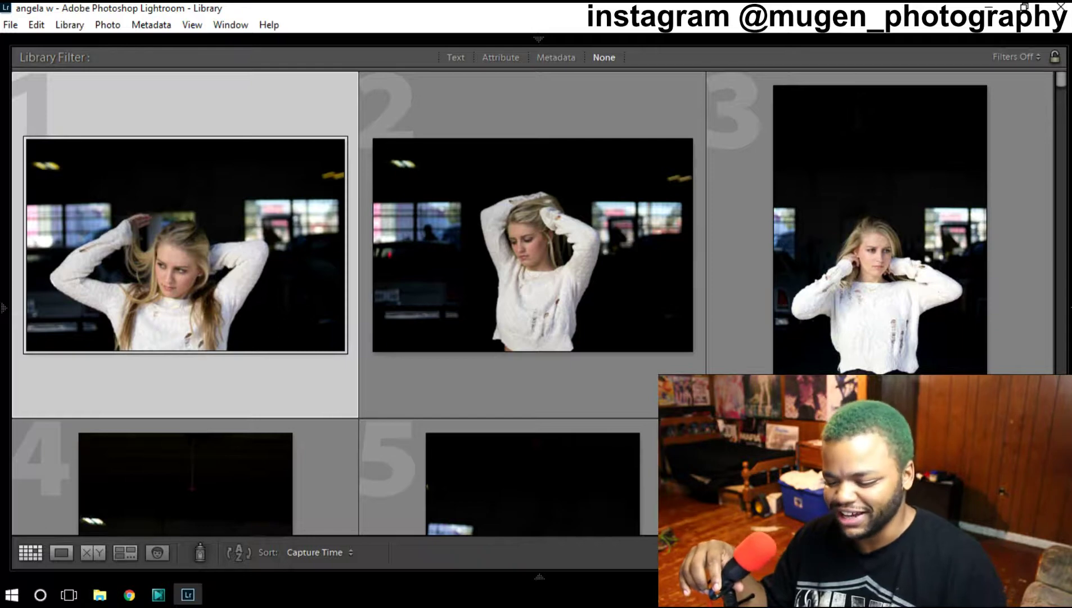
Step: Skim all 115 imported photos in the grid, then shrink the thumbnails one size
{"action": "scroll", "coordinate": [927, 355], "scroll_direction": "down", "scroll_amount": 3}
{"action": "scroll", "coordinate": [927, 353], "scroll_direction": "up", "scroll_amount": 3}
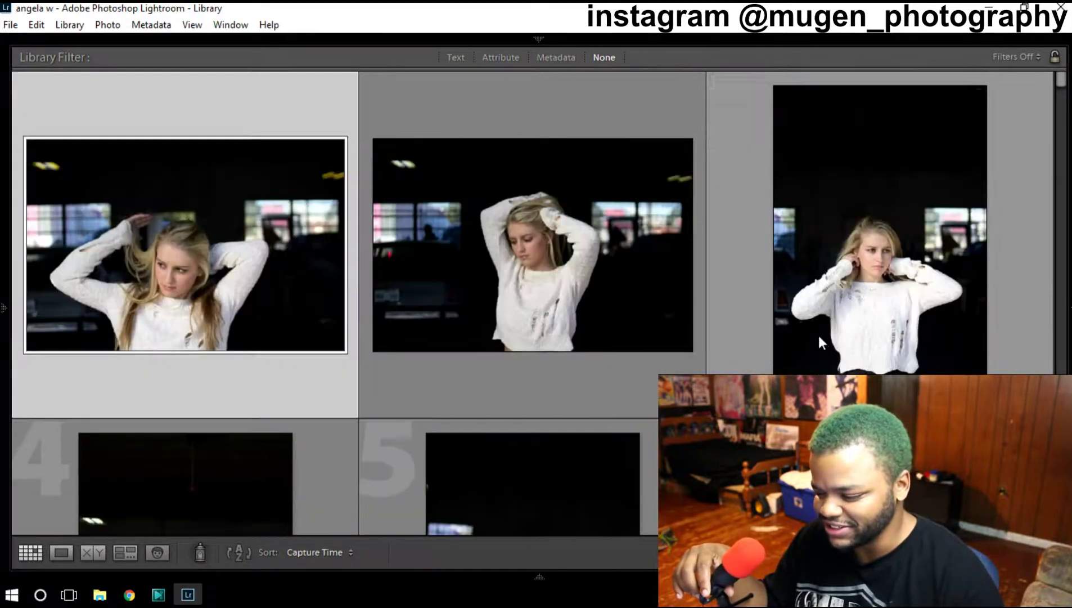
{"action": "scroll", "coordinate": [503, 387], "scroll_direction": "down", "scroll_amount": 5}
{"action": "scroll", "coordinate": [502, 389], "scroll_direction": "down", "scroll_amount": 3}
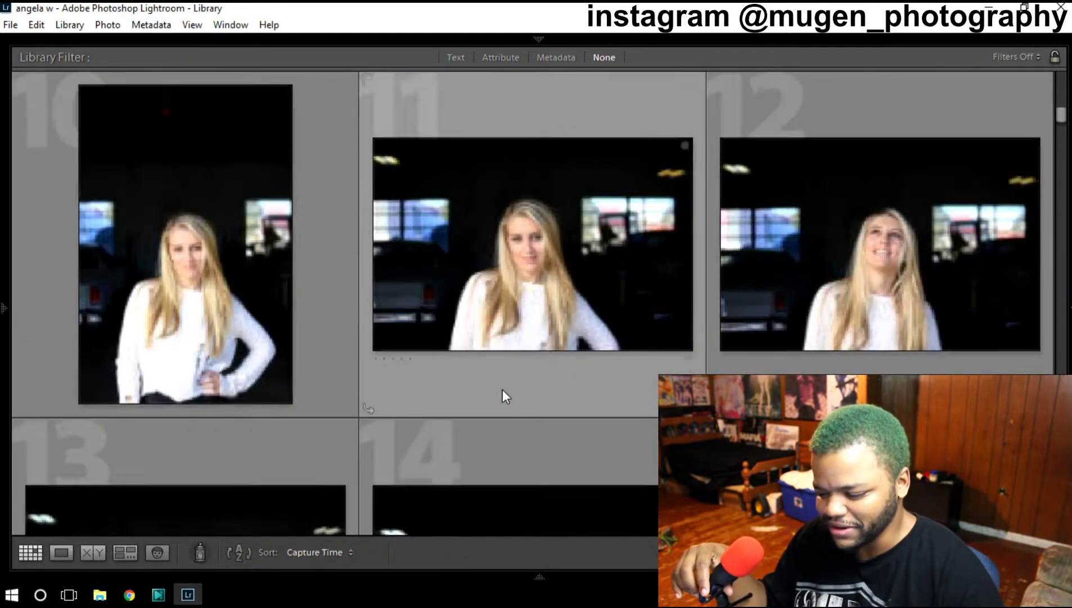
{"action": "scroll", "coordinate": [502, 386], "scroll_direction": "down", "scroll_amount": 2}
{"action": "scroll", "coordinate": [501, 388], "scroll_direction": "down", "scroll_amount": 3}
{"action": "scroll", "coordinate": [459, 386], "scroll_direction": "down", "scroll_amount": 3}
{"action": "scroll", "coordinate": [422, 409], "scroll_direction": "down", "scroll_amount": 3}
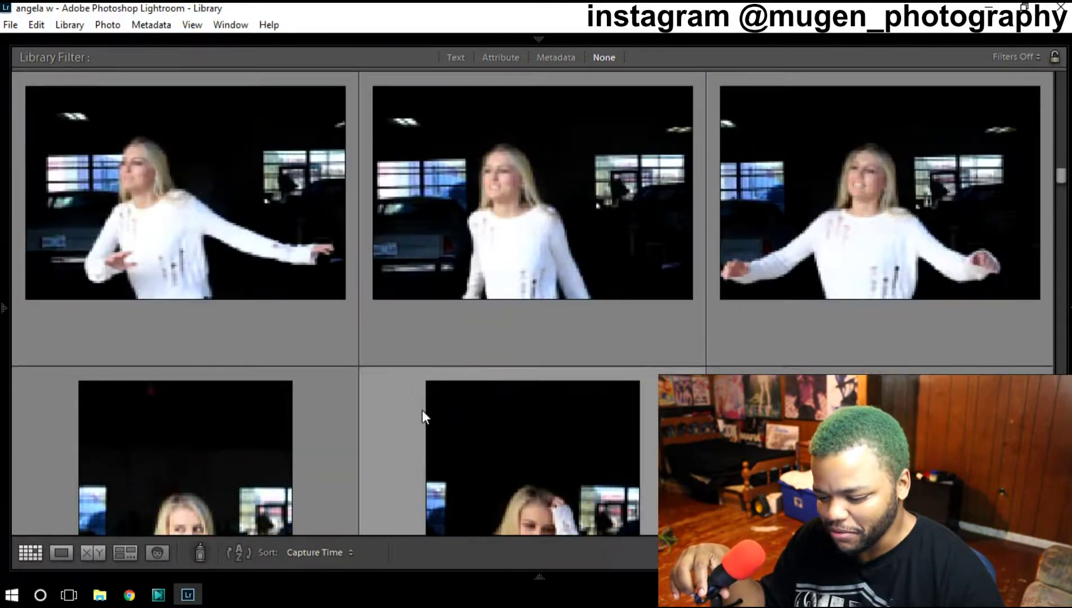
{"action": "scroll", "coordinate": [456, 404], "scroll_direction": "down", "scroll_amount": 3}
{"action": "scroll", "coordinate": [457, 405], "scroll_direction": "down", "scroll_amount": 3}
{"action": "scroll", "coordinate": [456, 403], "scroll_direction": "down", "scroll_amount": 3}
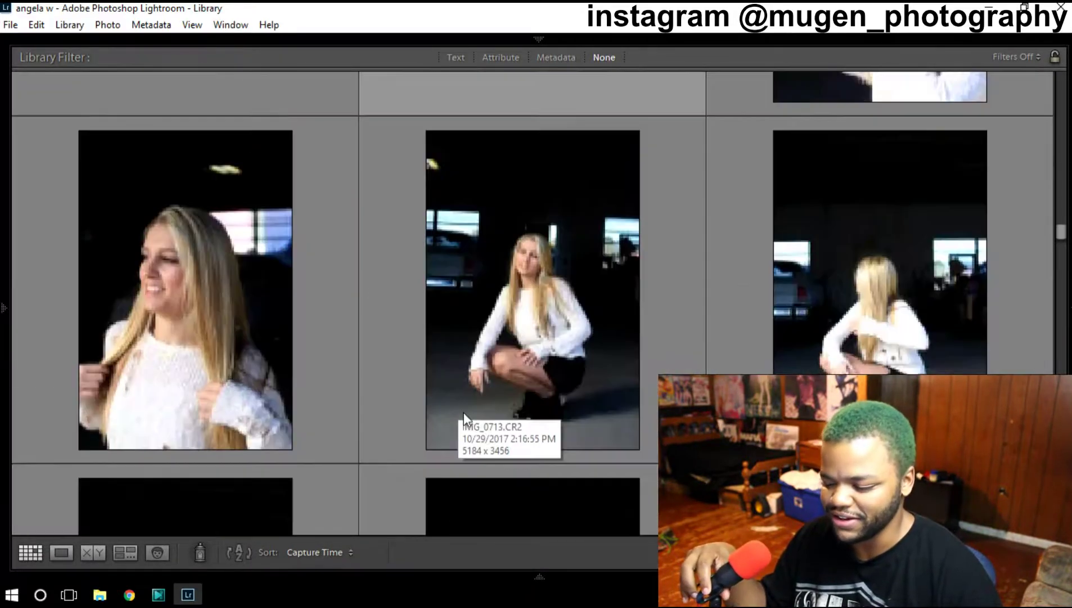
{"action": "scroll", "coordinate": [459, 411], "scroll_direction": "down", "scroll_amount": 2}
{"action": "scroll", "coordinate": [462, 416], "scroll_direction": "down", "scroll_amount": 3}
{"action": "scroll", "coordinate": [460, 421], "scroll_direction": "down", "scroll_amount": 3}
{"action": "scroll", "coordinate": [459, 419], "scroll_direction": "down", "scroll_amount": 3}
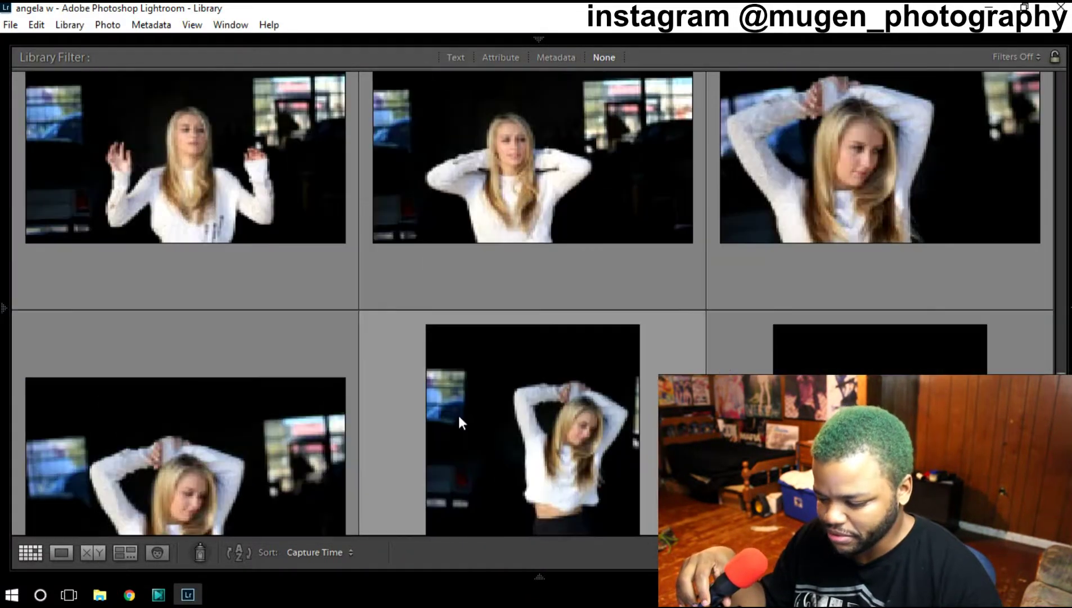
{"action": "scroll", "coordinate": [460, 418], "scroll_direction": "down", "scroll_amount": 2}
{"action": "scroll", "coordinate": [459, 416], "scroll_direction": "down", "scroll_amount": 3}
{"action": "scroll", "coordinate": [459, 416], "scroll_direction": "down", "scroll_amount": 3}
{"action": "scroll", "coordinate": [457, 416], "scroll_direction": "down", "scroll_amount": 3}
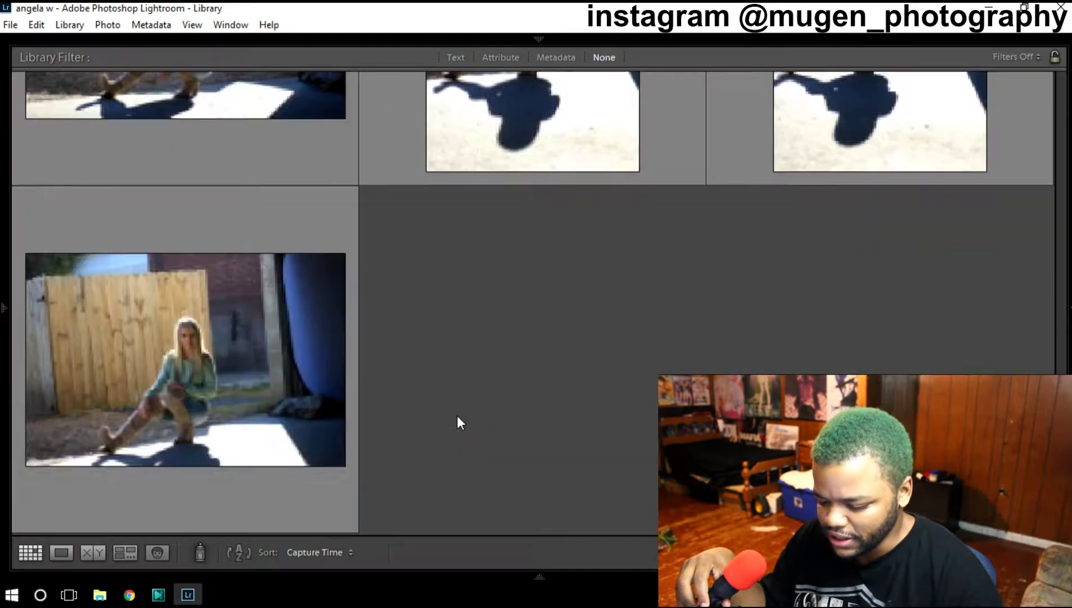
{"action": "scroll", "coordinate": [527, 347], "scroll_direction": "up", "scroll_amount": 2}
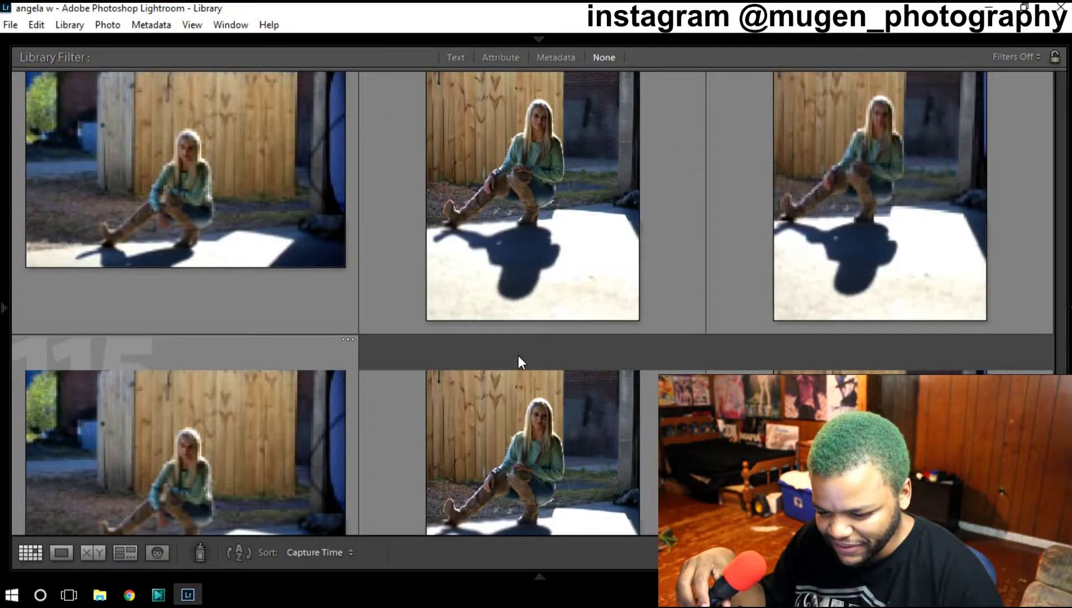
{"action": "scroll", "coordinate": [519, 359], "scroll_direction": "up", "scroll_amount": 2}
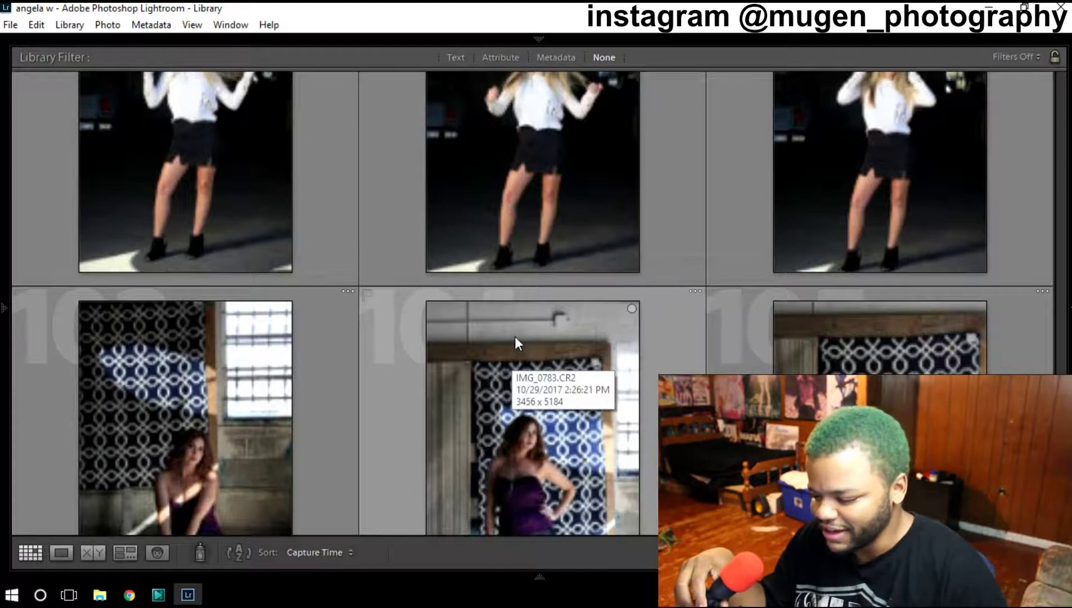
{"action": "scroll", "coordinate": [514, 336], "scroll_direction": "down", "scroll_amount": 3}
{"action": "scroll", "coordinate": [495, 334], "scroll_direction": "down", "scroll_amount": 2}
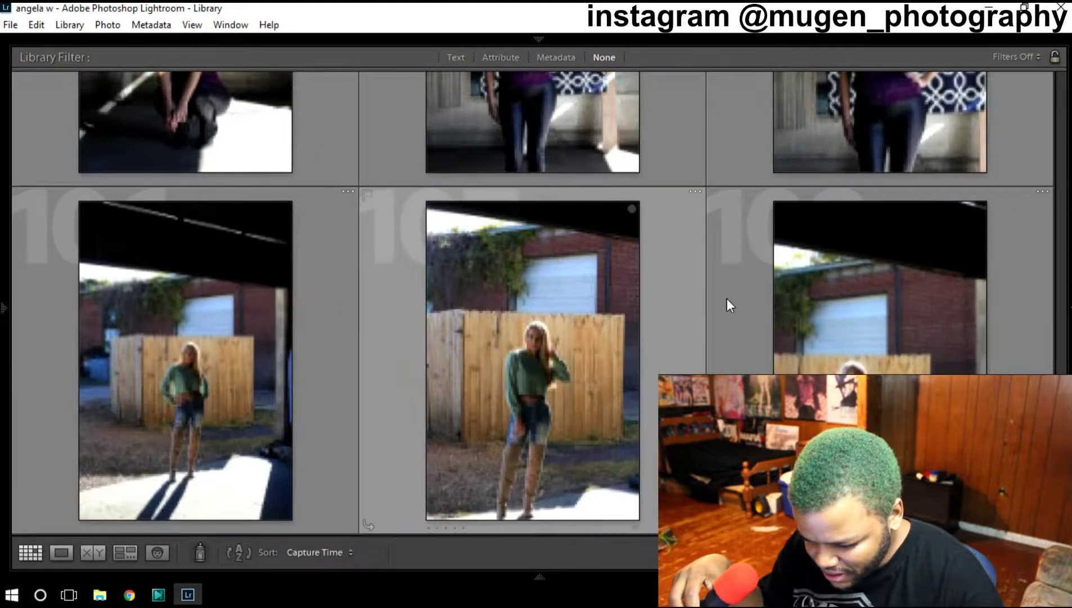
{"action": "scroll", "coordinate": [737, 287], "scroll_direction": "down", "scroll_amount": 2}
{"action": "scroll", "coordinate": [732, 278], "scroll_direction": "down", "scroll_amount": 3}
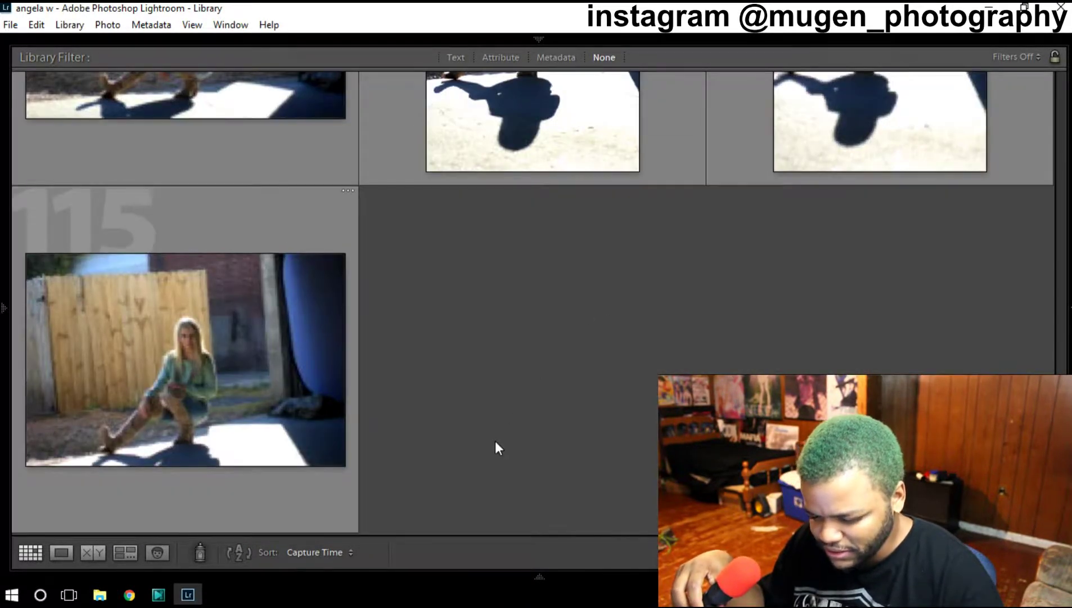
{"action": "scroll", "coordinate": [495, 441], "scroll_direction": "up", "scroll_amount": 3}
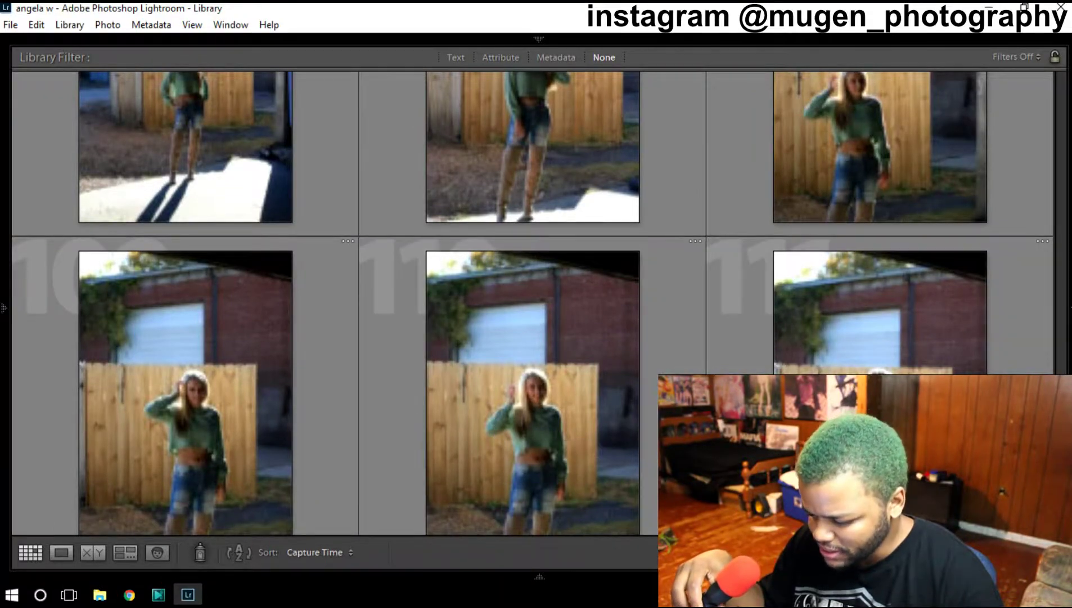
{"action": "key", "text": "minus"}
{"action": "key", "text": "minus"}
{"action": "key", "text": "minus"}
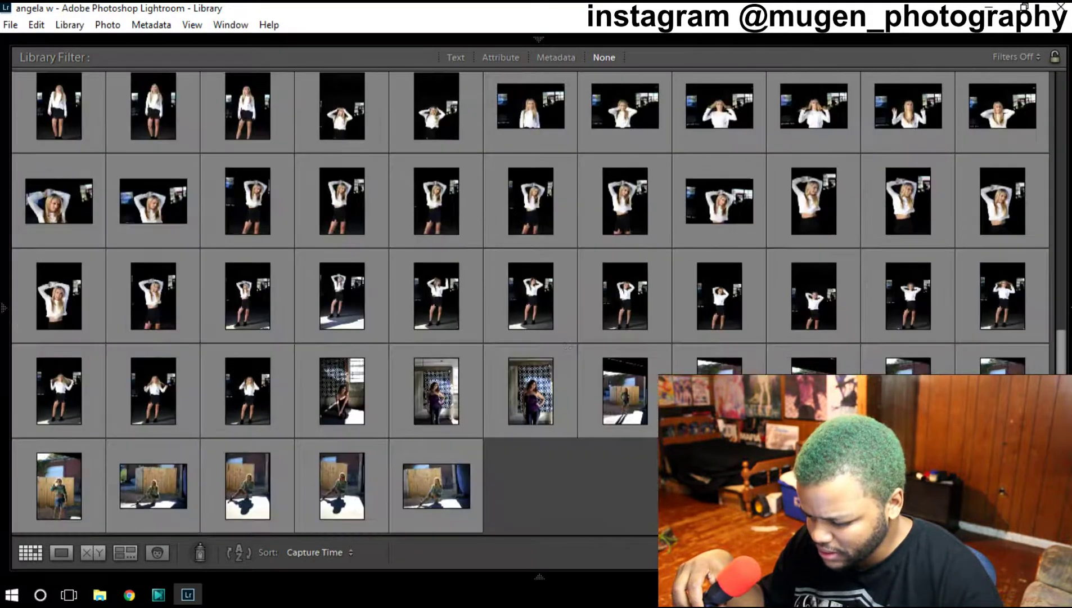
{"action": "key", "text": "minus"}
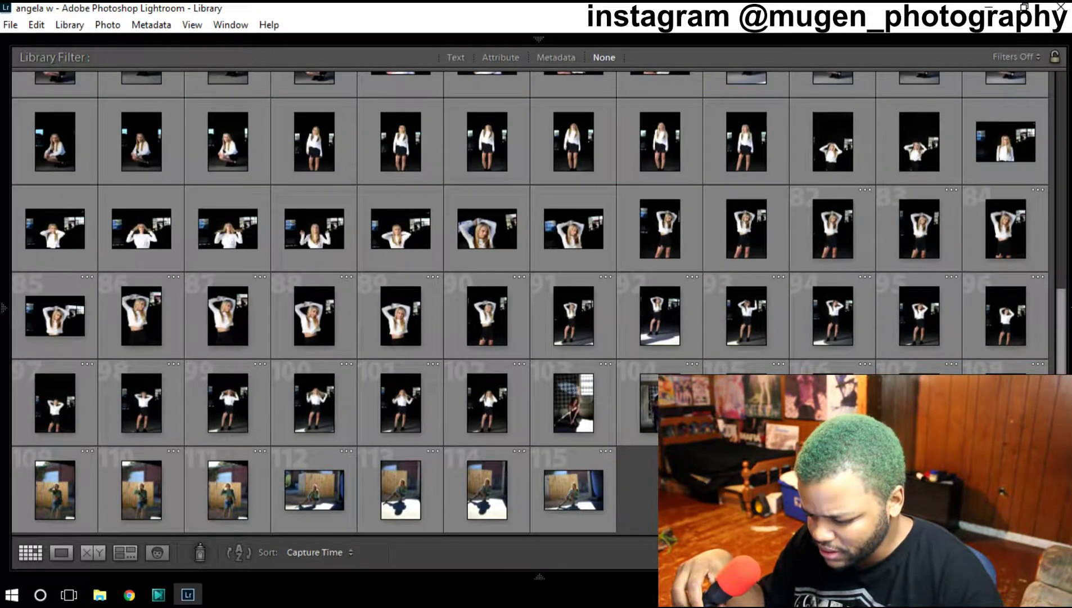
{"action": "scroll", "coordinate": [532, 302], "scroll_direction": "up", "scroll_amount": 3}
{"action": "key", "text": "equal"}
{"action": "key", "text": "equal"}
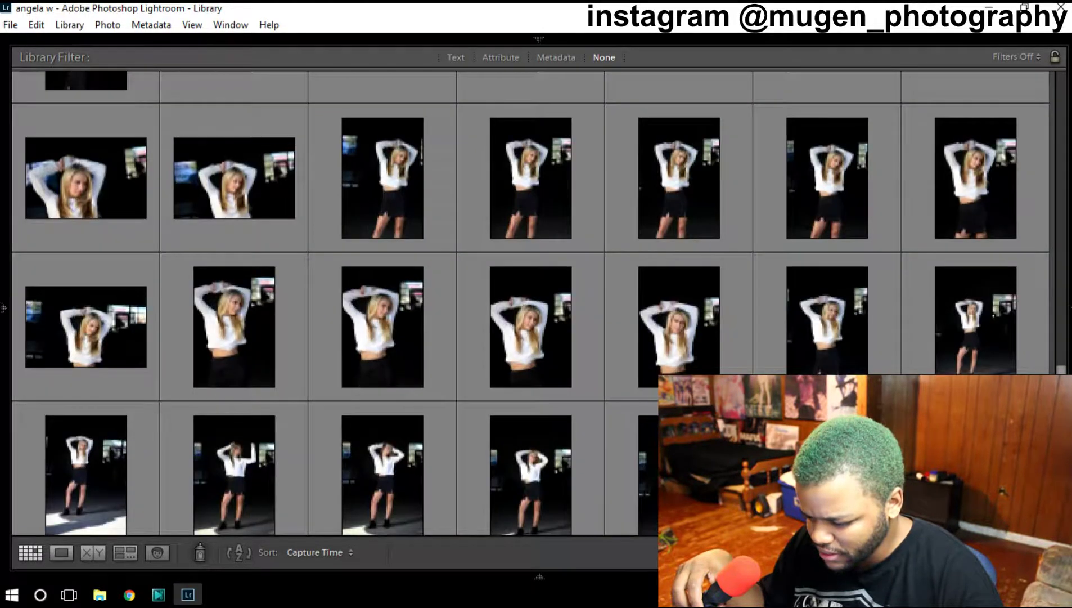
{"action": "scroll", "coordinate": [555, 235], "scroll_direction": "up", "scroll_amount": 5}
{"action": "scroll", "coordinate": [540, 220], "scroll_direction": "up", "scroll_amount": 5}
{"action": "scroll", "coordinate": [524, 200], "scroll_direction": "up", "scroll_amount": 5}
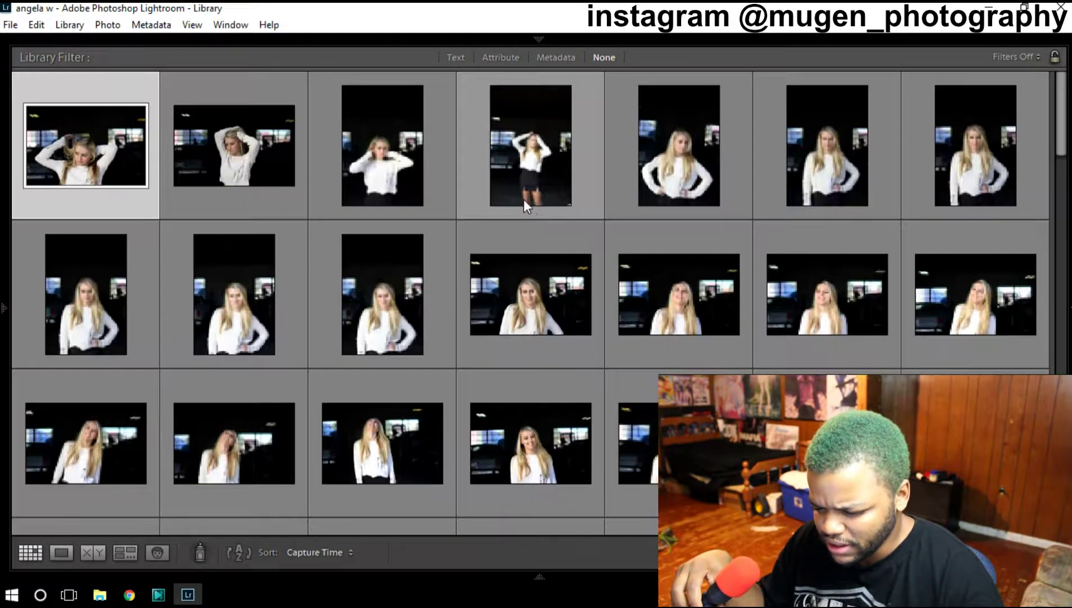
{"action": "key", "text": "j"}
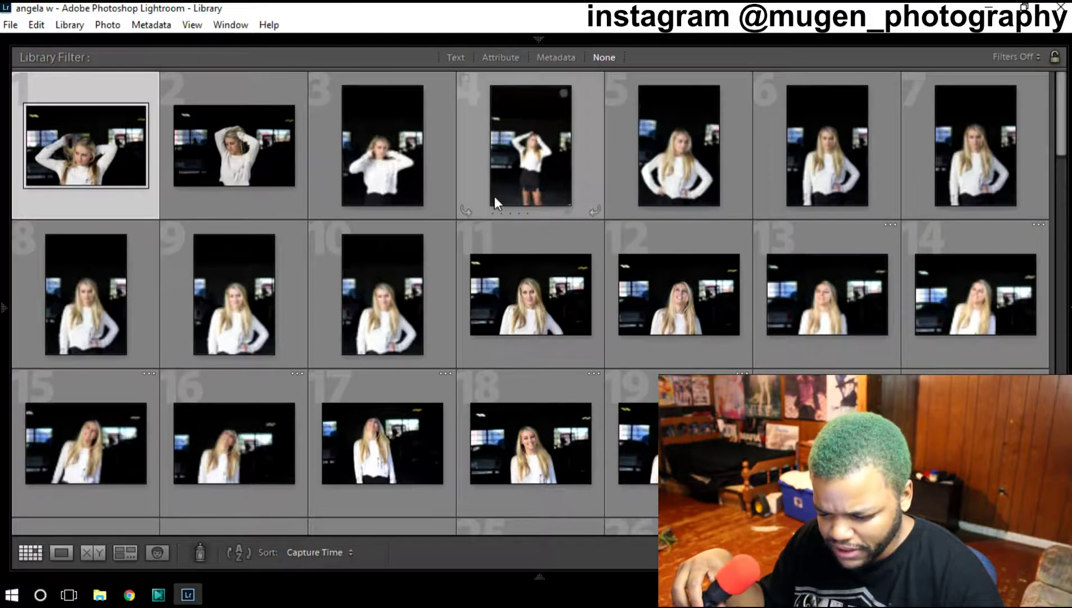
{"action": "scroll", "coordinate": [709, 239], "scroll_direction": "down", "scroll_amount": 3}
{"action": "scroll", "coordinate": [734, 259], "scroll_direction": "down", "scroll_amount": 3}
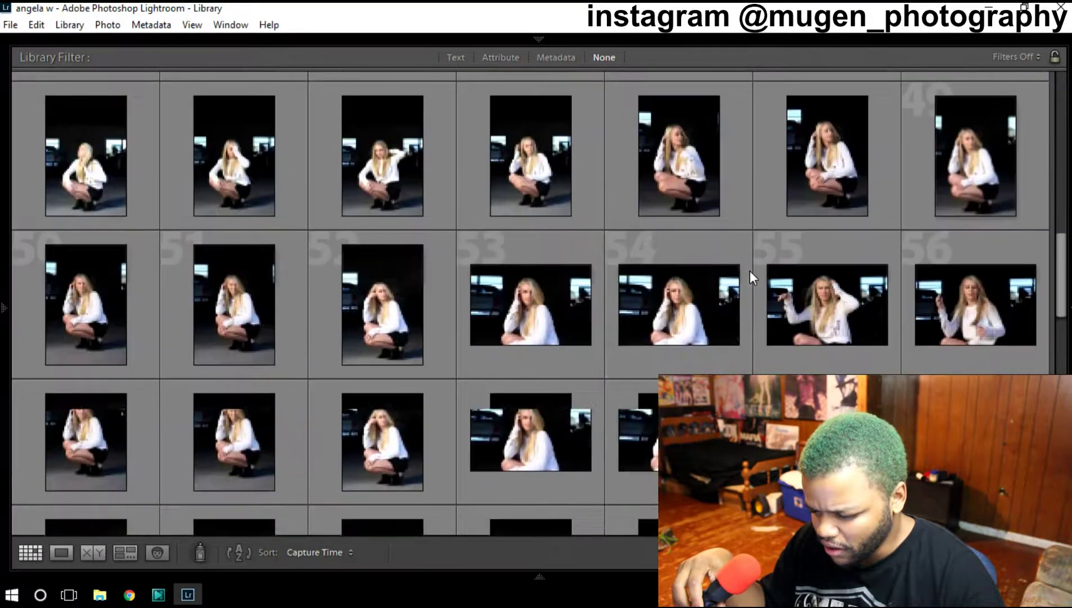
{"action": "scroll", "coordinate": [752, 272], "scroll_direction": "down", "scroll_amount": 2}
{"action": "scroll", "coordinate": [810, 300], "scroll_direction": "down", "scroll_amount": 1}
{"action": "scroll", "coordinate": [865, 332], "scroll_direction": "down", "scroll_amount": 2}
{"action": "scroll", "coordinate": [866, 336], "scroll_direction": "down", "scroll_amount": 1}
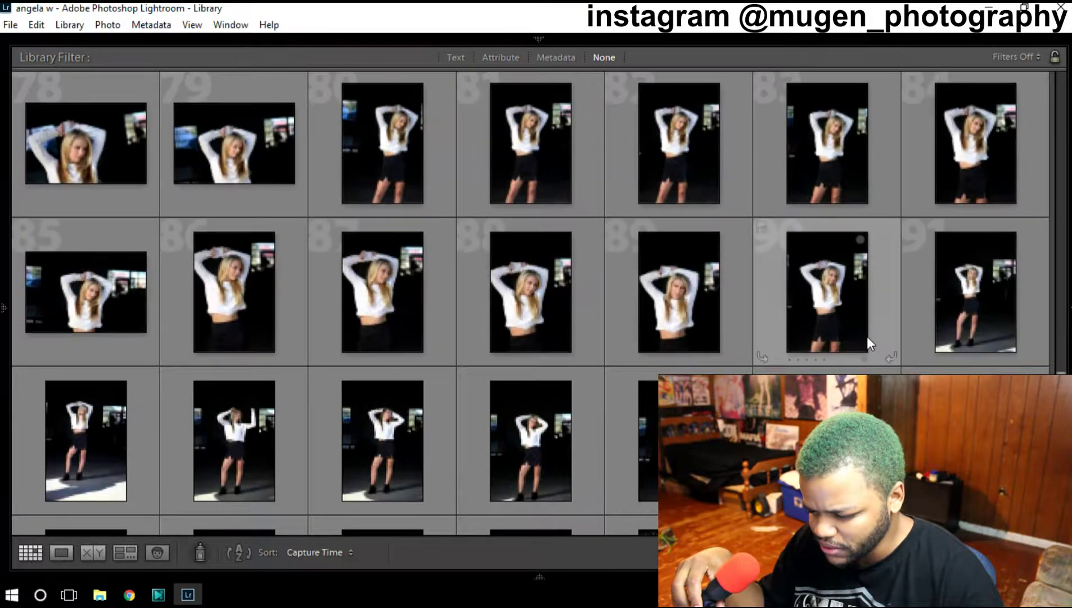
{"action": "scroll", "coordinate": [867, 335], "scroll_direction": "down", "scroll_amount": 2}
{"action": "scroll", "coordinate": [867, 337], "scroll_direction": "down", "scroll_amount": 1}
{"action": "scroll", "coordinate": [867, 337], "scroll_direction": "up", "scroll_amount": 1}
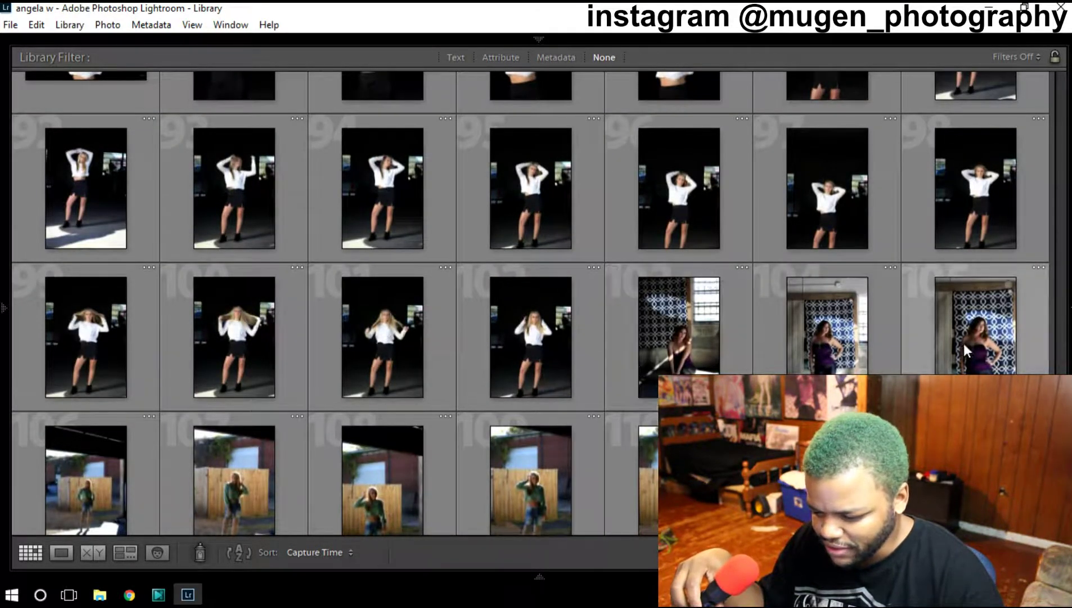
{"action": "left_click", "coordinate": [509, 338]}
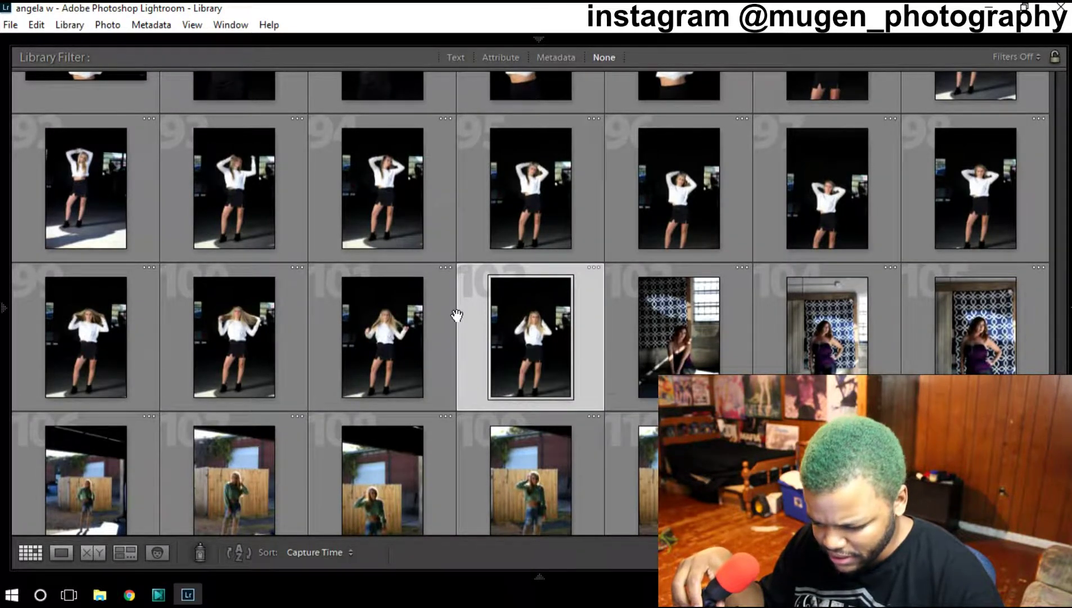
{"action": "scroll", "coordinate": [458, 301], "scroll_direction": "up", "scroll_amount": 2}
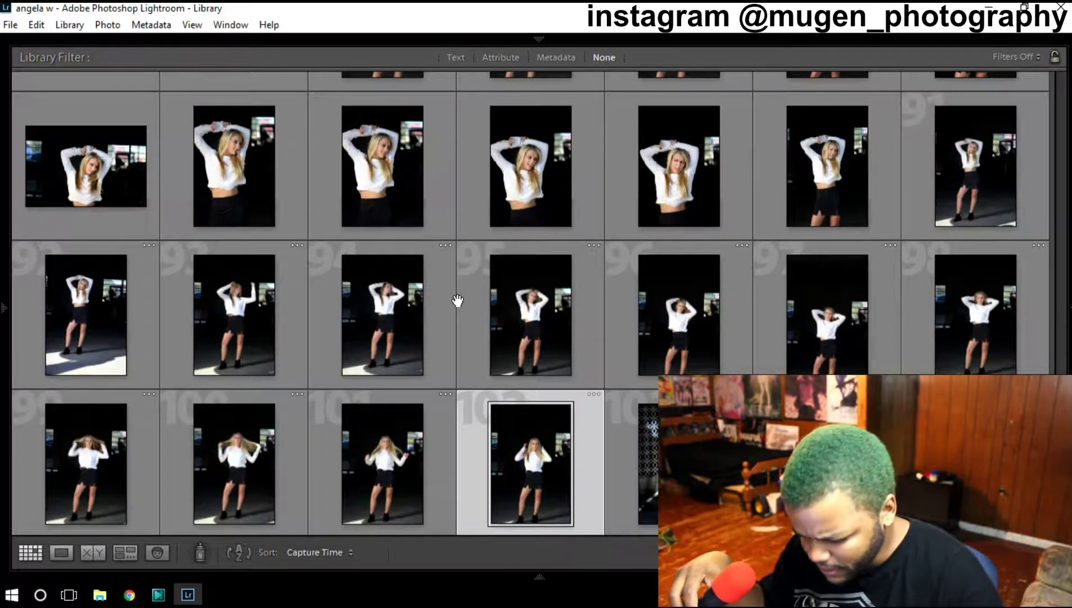
{"action": "scroll", "coordinate": [458, 301], "scroll_direction": "down", "scroll_amount": 2}
{"action": "scroll", "coordinate": [458, 301], "scroll_direction": "down", "scroll_amount": 2}
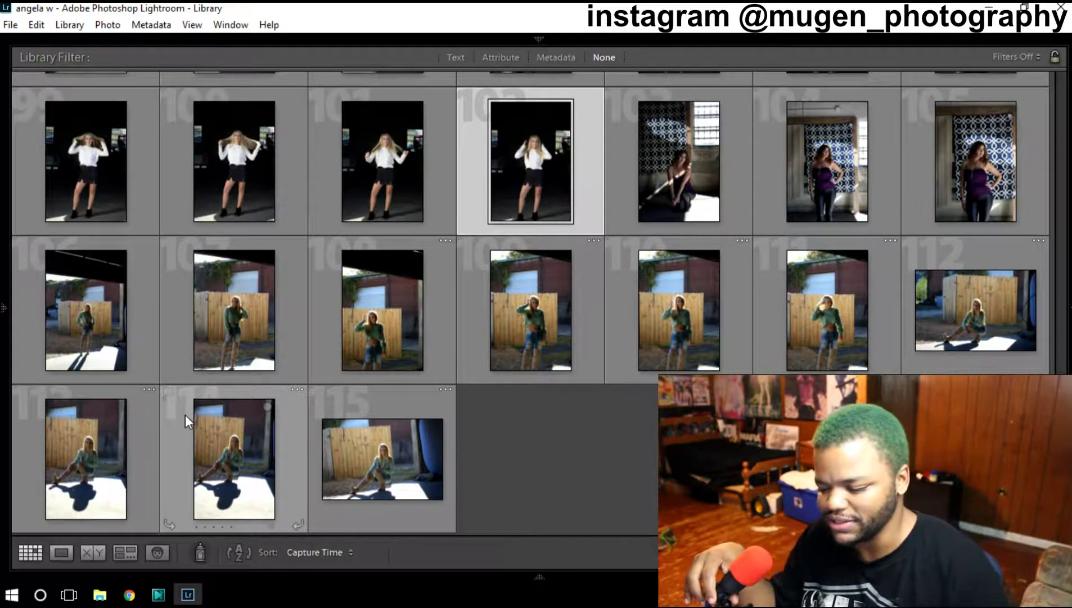
{"action": "mouse_move", "coordinate": [85, 310]}
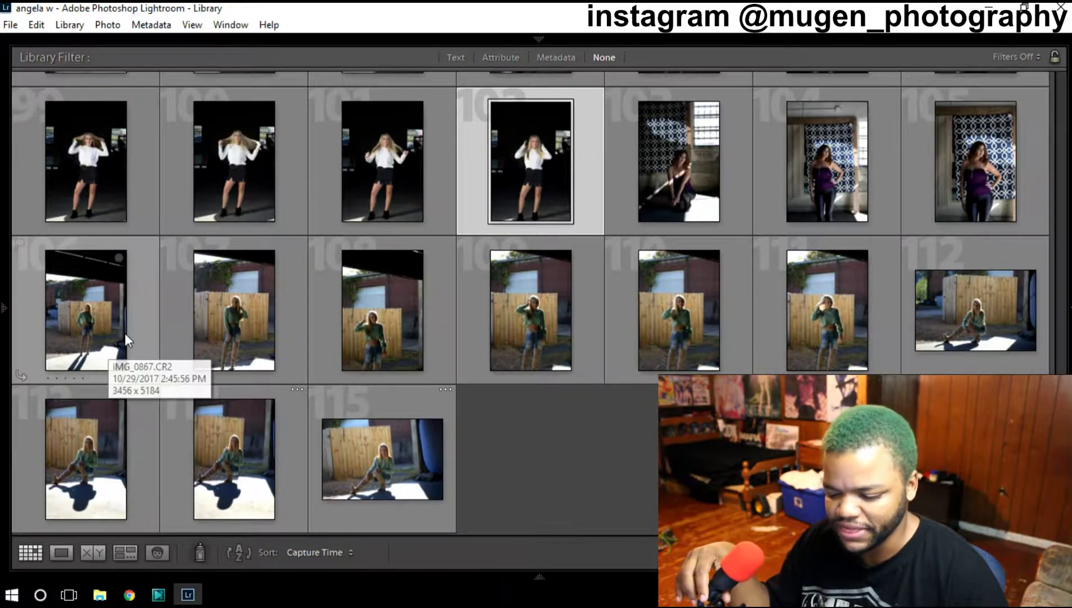
{"action": "scroll", "coordinate": [936, 271], "scroll_direction": "up", "scroll_amount": 2}
Step: Select photos 103–105 and remove them from the catalog with Photo > Remove Photos
{"action": "left_click", "coordinate": [686, 274]}
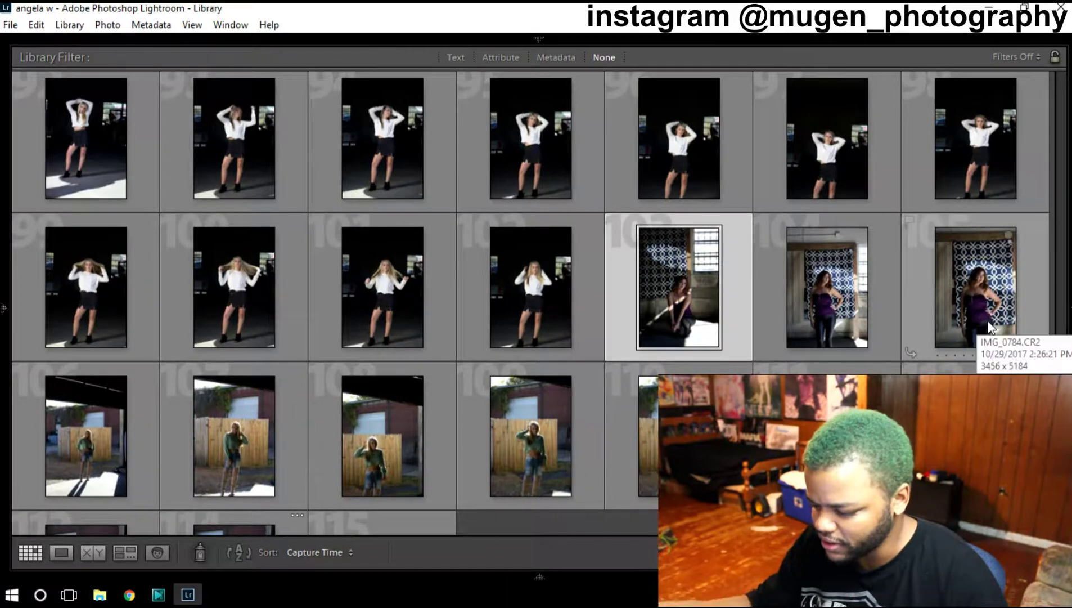
{"action": "left_click", "coordinate": [971, 289], "text": "shift"}
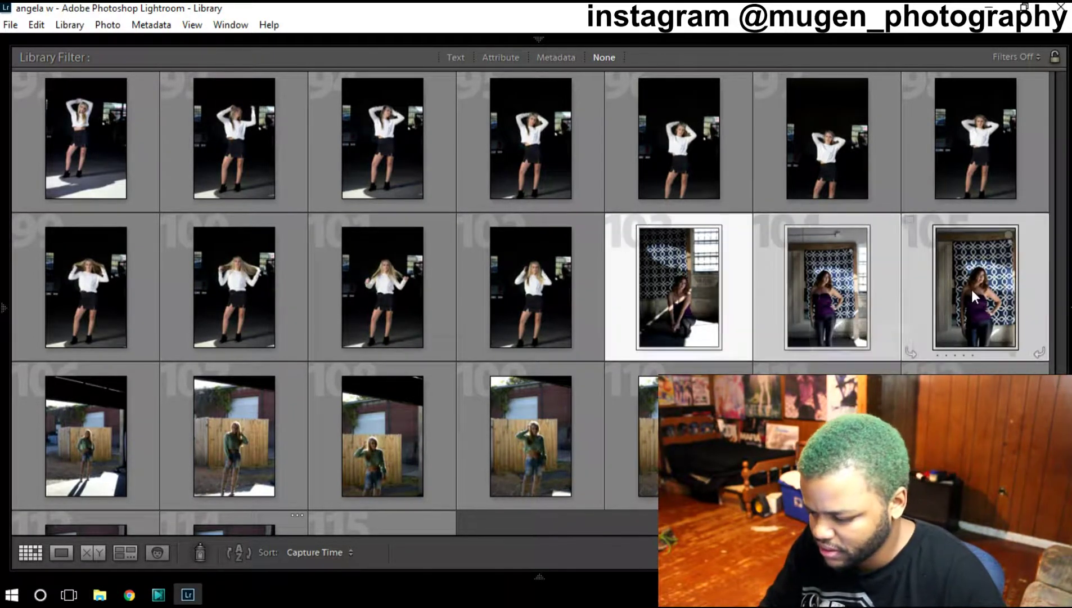
{"action": "left_click", "coordinate": [10, 25]}
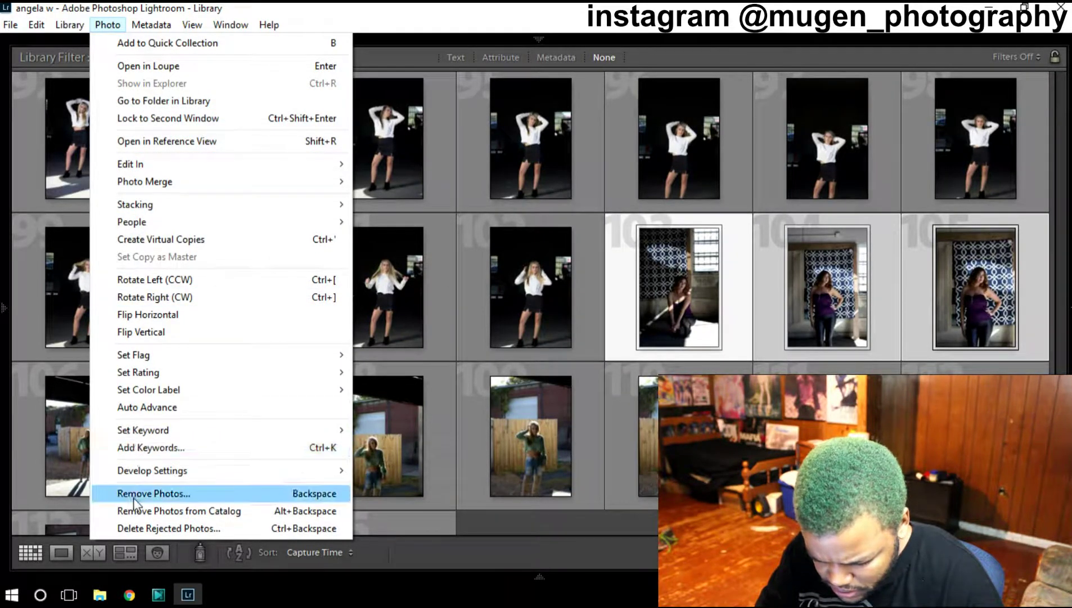
{"action": "left_click", "coordinate": [149, 511]}
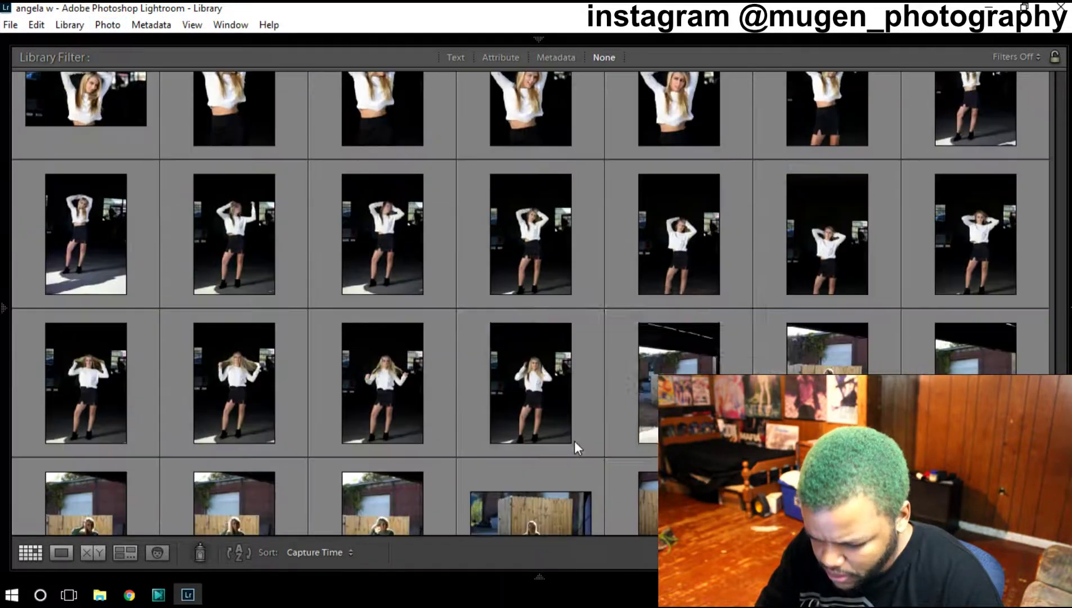
Step: Scroll the grid back up to the shoot's opening photos
{"action": "scroll", "coordinate": [213, 326], "scroll_direction": "up", "scroll_amount": 5}
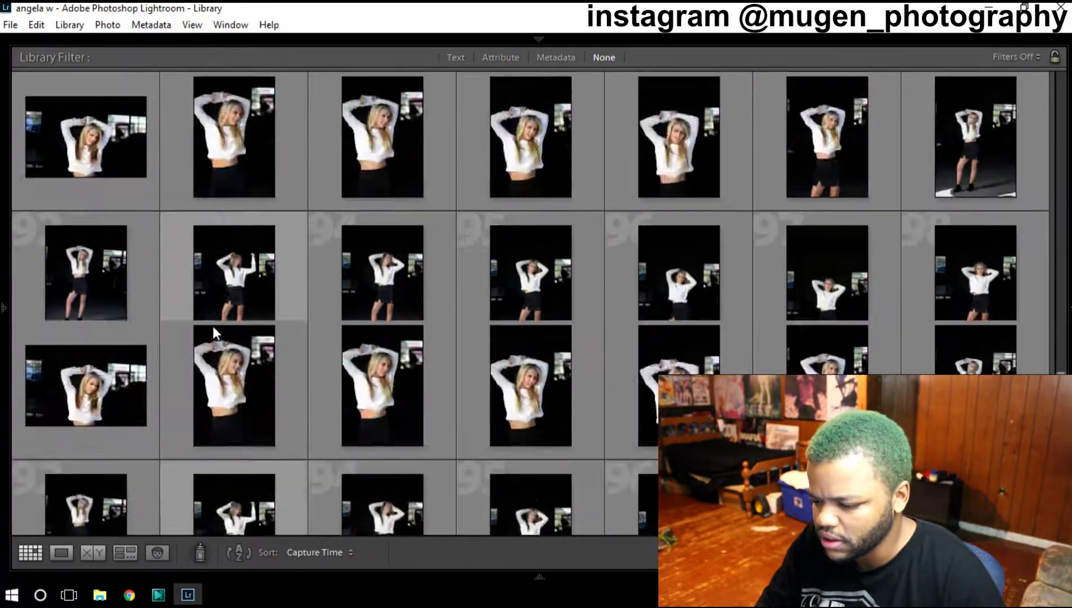
{"action": "scroll", "coordinate": [214, 324], "scroll_direction": "up", "scroll_amount": 5}
{"action": "scroll", "coordinate": [209, 318], "scroll_direction": "up", "scroll_amount": 5}
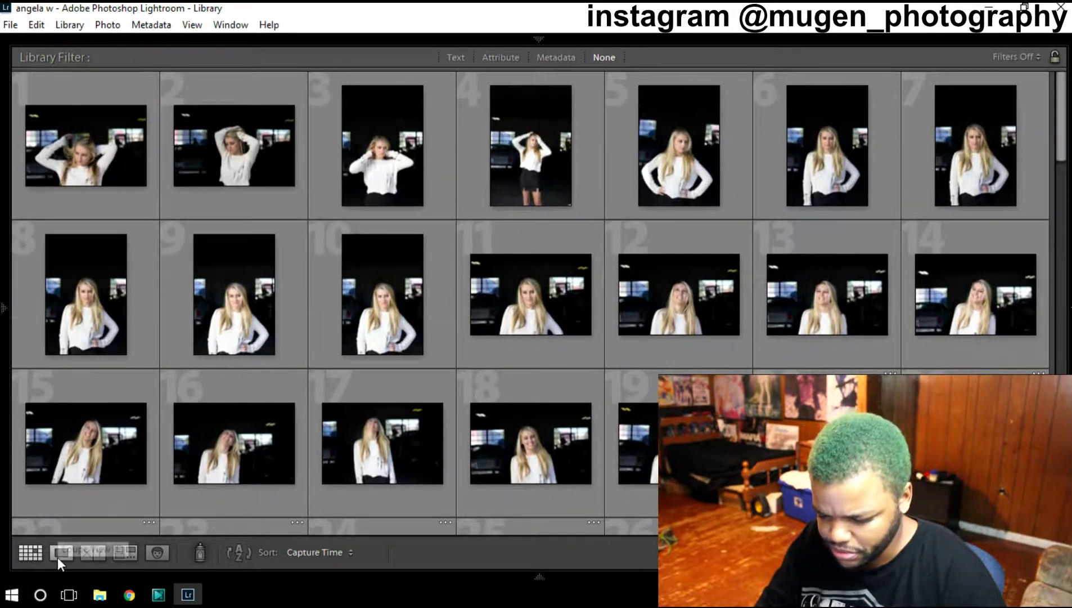
{"action": "scroll", "coordinate": [202, 386], "scroll_direction": "down", "scroll_amount": 10}
{"action": "scroll", "coordinate": [208, 387], "scroll_direction": "down", "scroll_amount": 3}
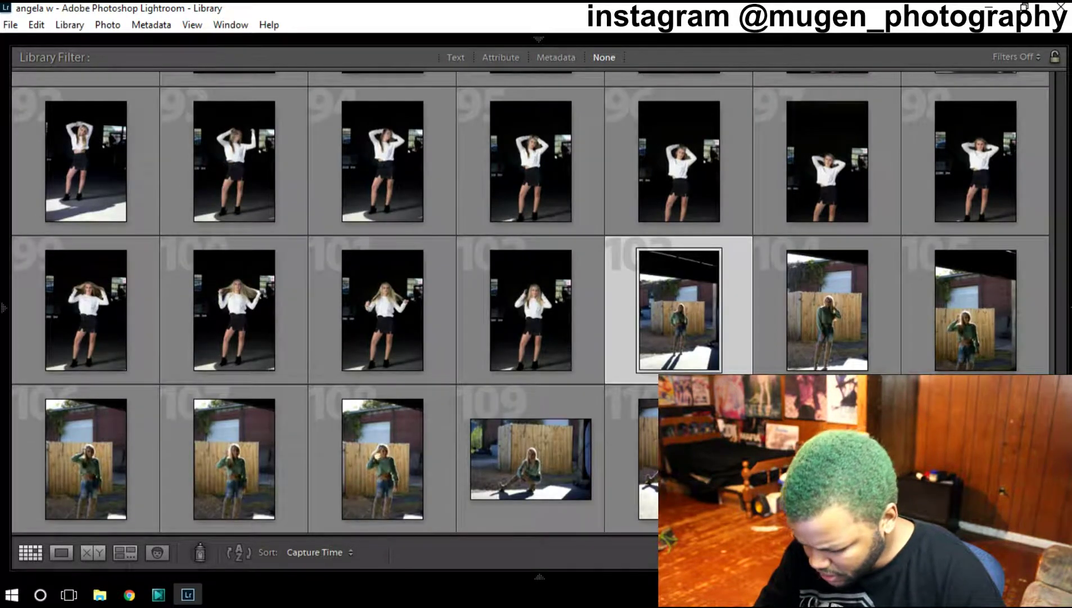
{"action": "scroll", "coordinate": [171, 368], "scroll_direction": "up", "scroll_amount": 5}
{"action": "scroll", "coordinate": [176, 360], "scroll_direction": "up", "scroll_amount": 3}
{"action": "scroll", "coordinate": [177, 357], "scroll_direction": "up", "scroll_amount": 5}
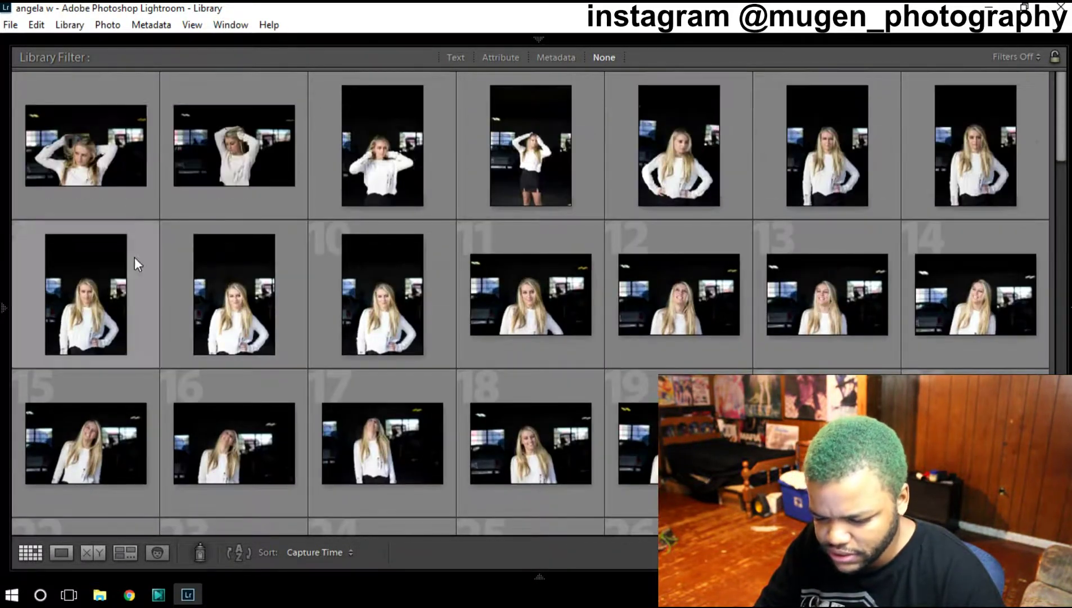
{"action": "left_click", "coordinate": [119, 145]}
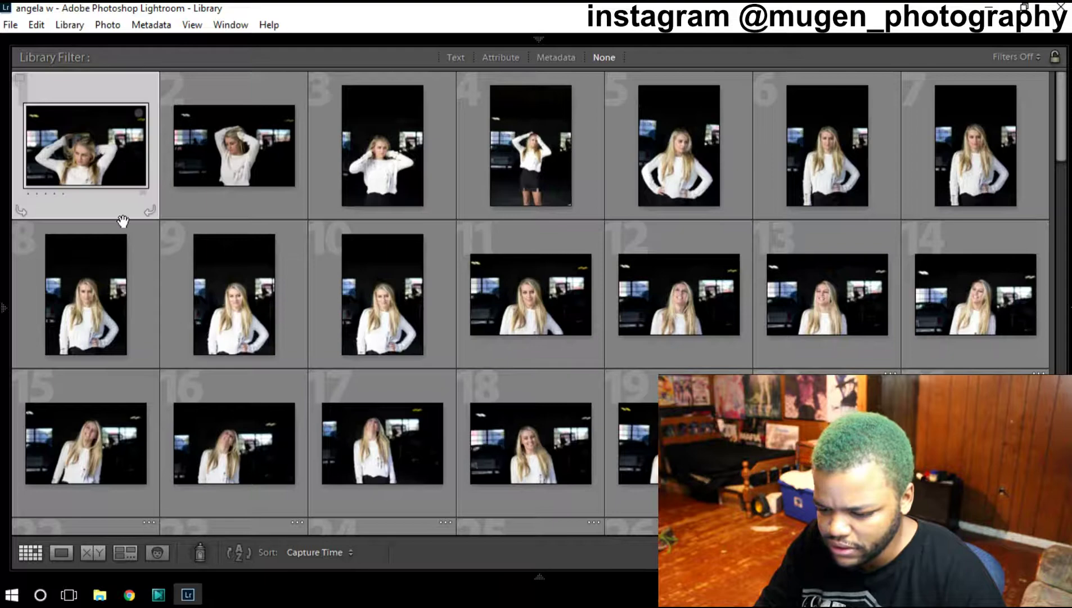
{"action": "left_click", "coordinate": [63, 546]}
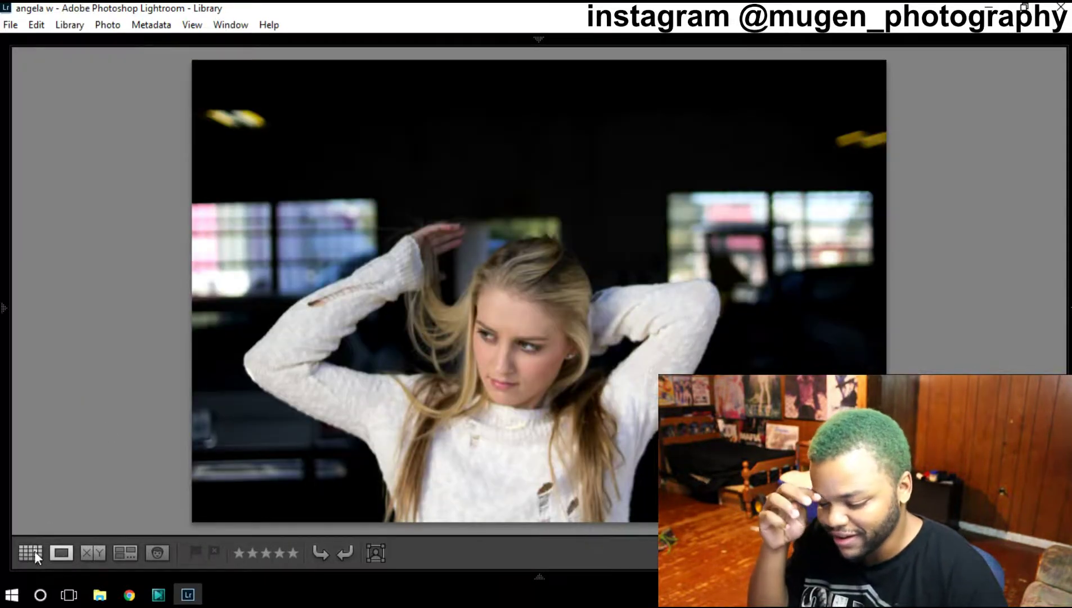
{"action": "left_click", "coordinate": [31, 553]}
{"action": "mouse_move", "coordinate": [85, 442]}
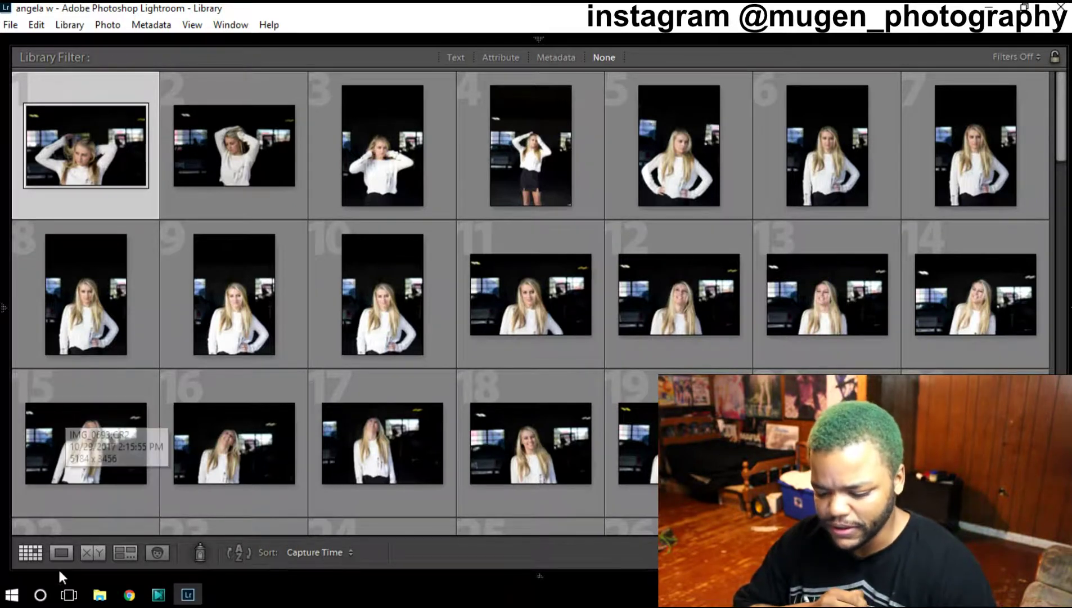
{"action": "left_click", "coordinate": [61, 552]}
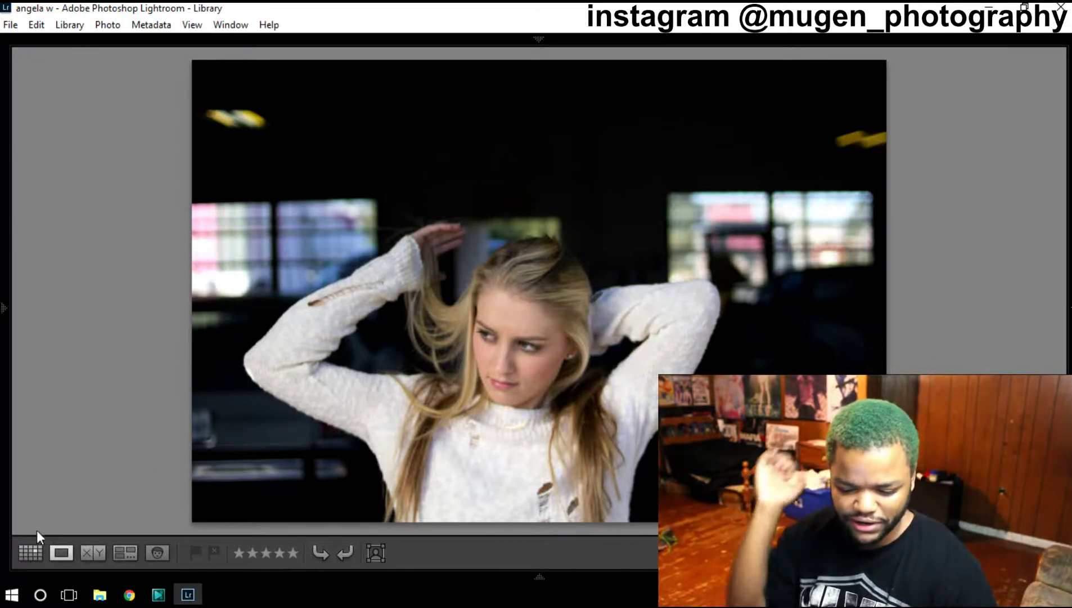
{"action": "left_click", "coordinate": [31, 551]}
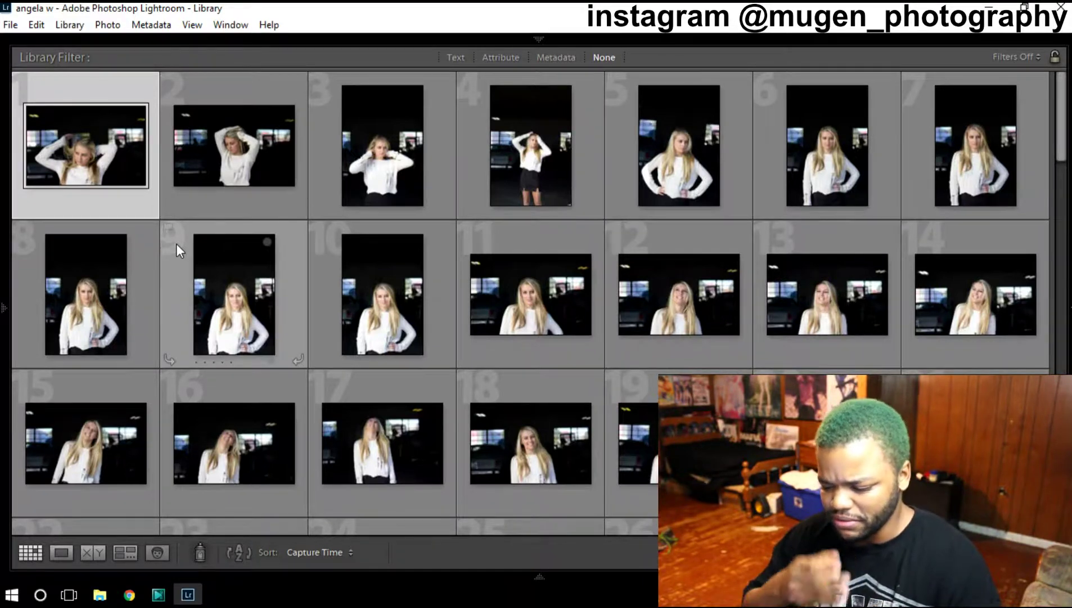
Step: Scroll down briefly, then jump back to the first photo with Home
{"action": "scroll", "coordinate": [173, 239], "scroll_direction": "down", "scroll_amount": 3}
{"action": "scroll", "coordinate": [172, 242], "scroll_direction": "down", "scroll_amount": 2}
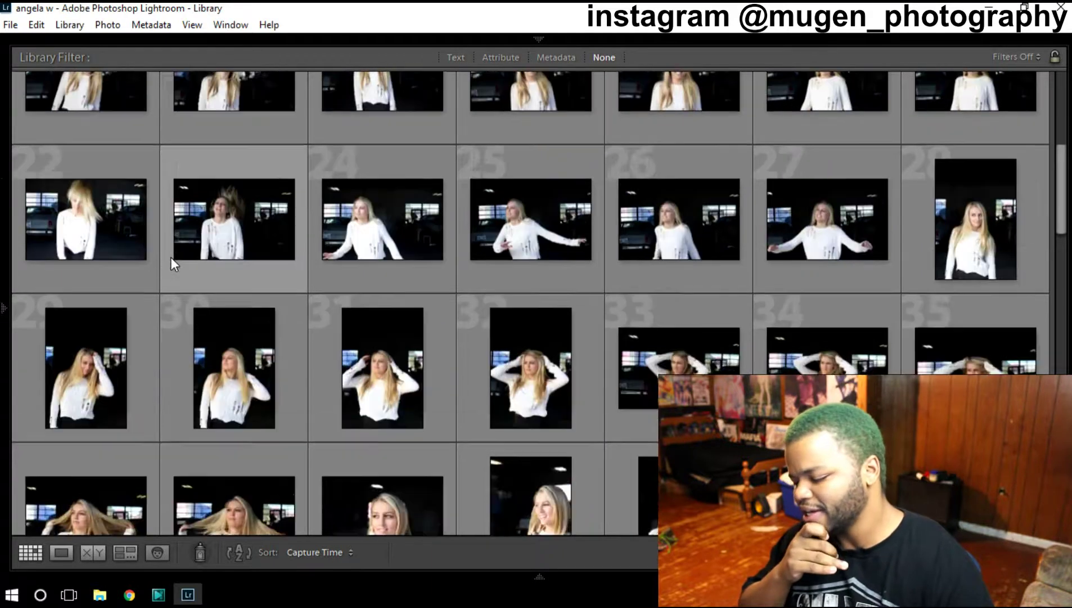
{"action": "scroll", "coordinate": [167, 257], "scroll_direction": "down", "scroll_amount": 4}
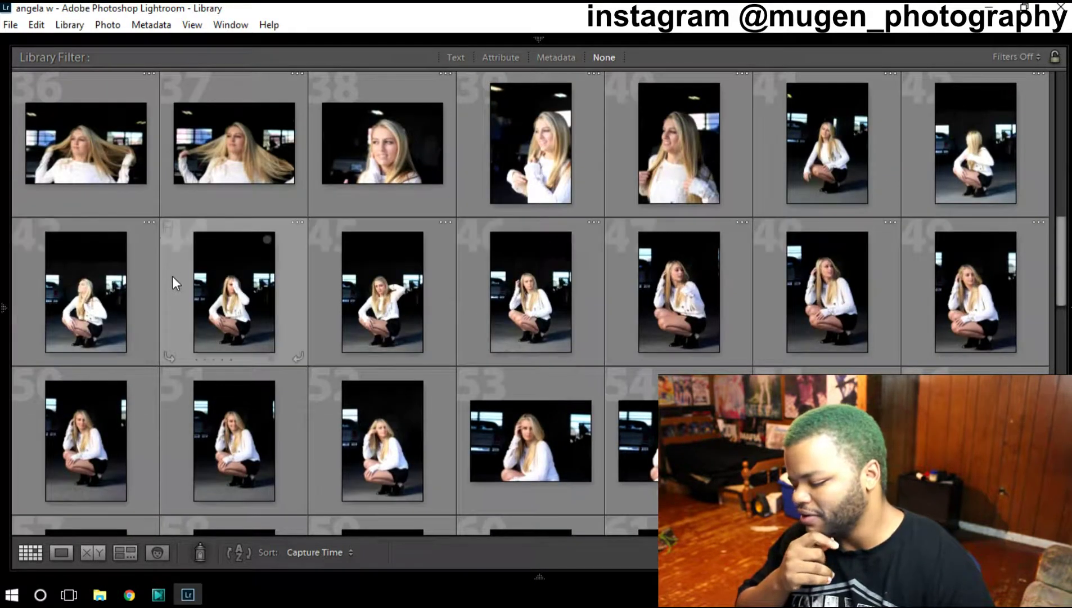
{"action": "key", "text": "Home"}
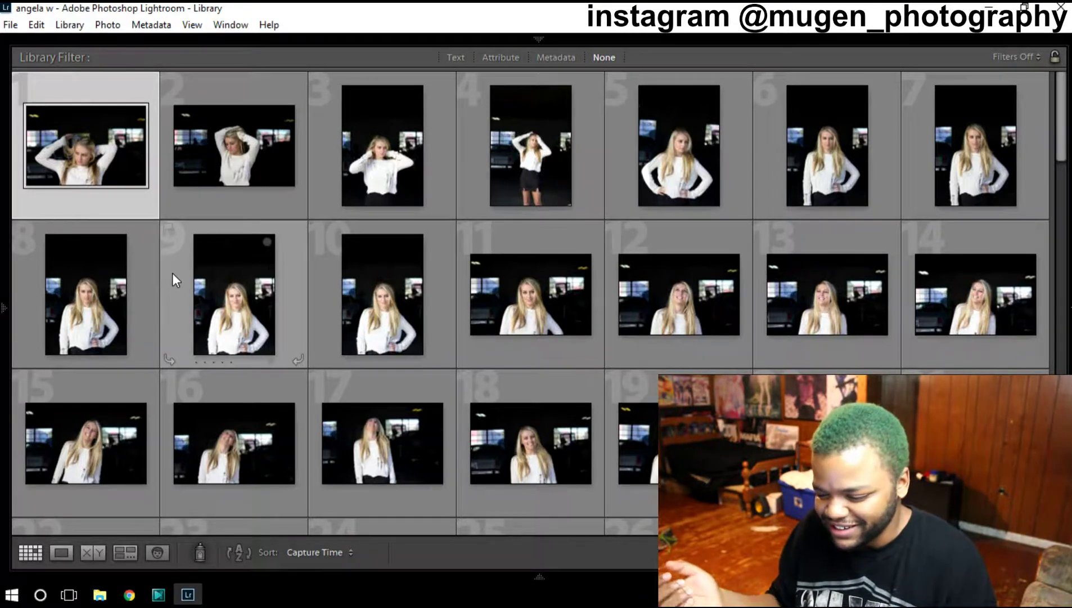
Step: Scroll through the grid to the yard-fence photos and return to the opening studio shots
{"action": "scroll", "coordinate": [171, 273], "scroll_direction": "down", "scroll_amount": 5}
{"action": "scroll", "coordinate": [225, 279], "scroll_direction": "down", "scroll_amount": 3}
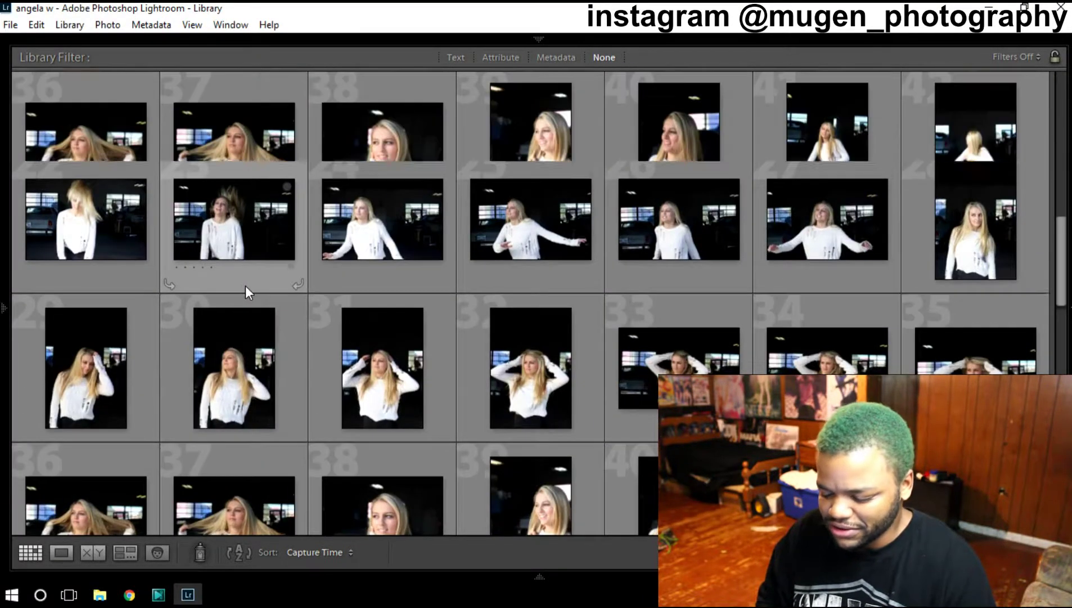
{"action": "scroll", "coordinate": [245, 285], "scroll_direction": "down", "scroll_amount": 5}
{"action": "scroll", "coordinate": [246, 286], "scroll_direction": "down", "scroll_amount": 3}
{"action": "scroll", "coordinate": [250, 312], "scroll_direction": "down", "scroll_amount": 4}
{"action": "scroll", "coordinate": [255, 322], "scroll_direction": "down", "scroll_amount": 4}
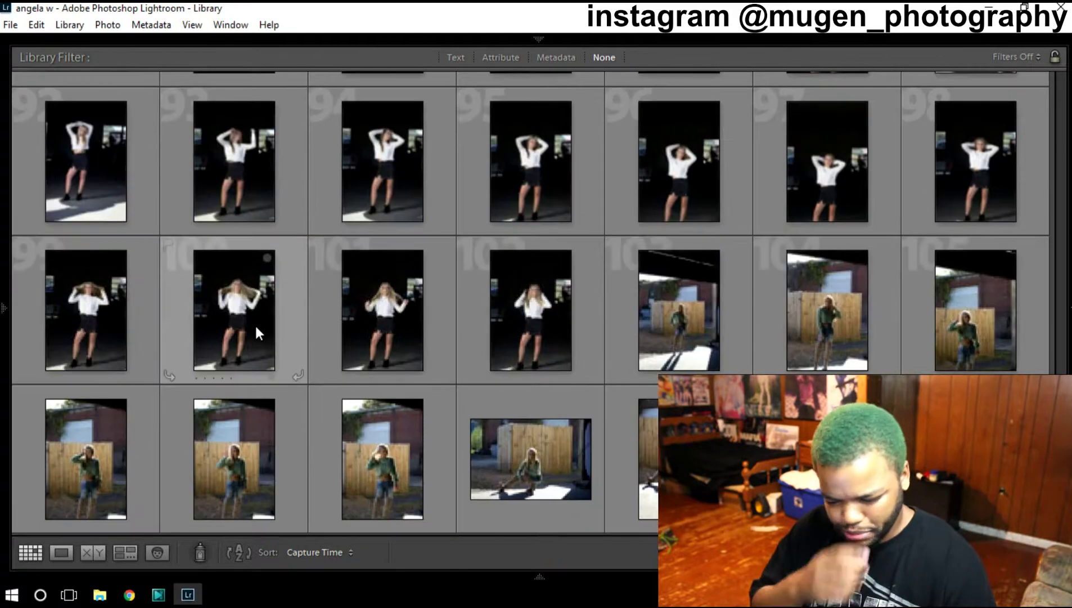
{"action": "scroll", "coordinate": [255, 324], "scroll_direction": "up", "scroll_amount": 4}
{"action": "scroll", "coordinate": [242, 315], "scroll_direction": "up", "scroll_amount": 8}
{"action": "scroll", "coordinate": [241, 304], "scroll_direction": "up", "scroll_amount": 2}
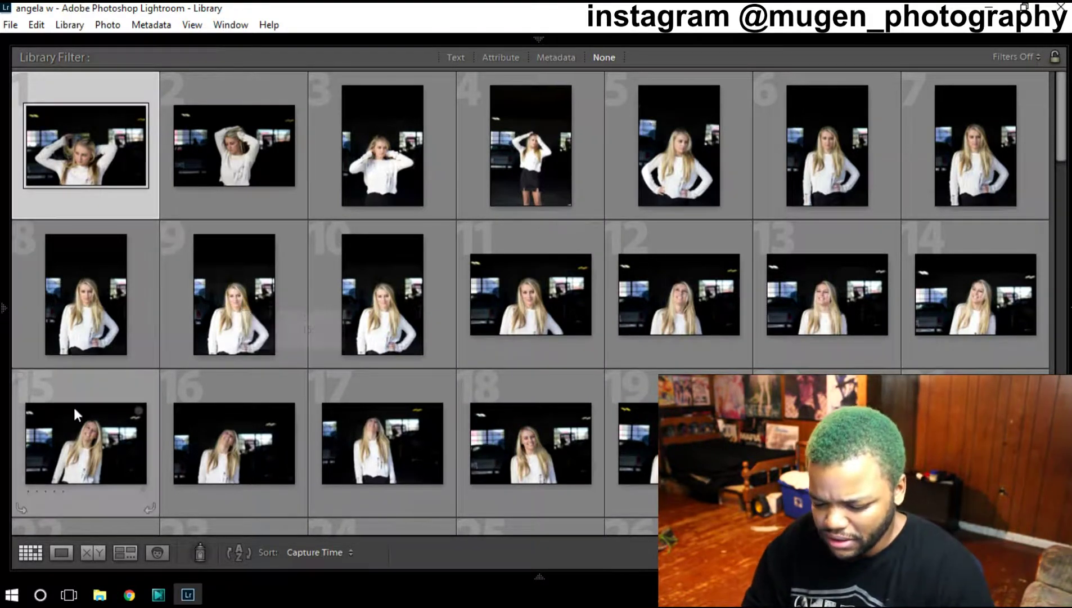
{"action": "scroll", "coordinate": [236, 307], "scroll_direction": "down", "scroll_amount": 3}
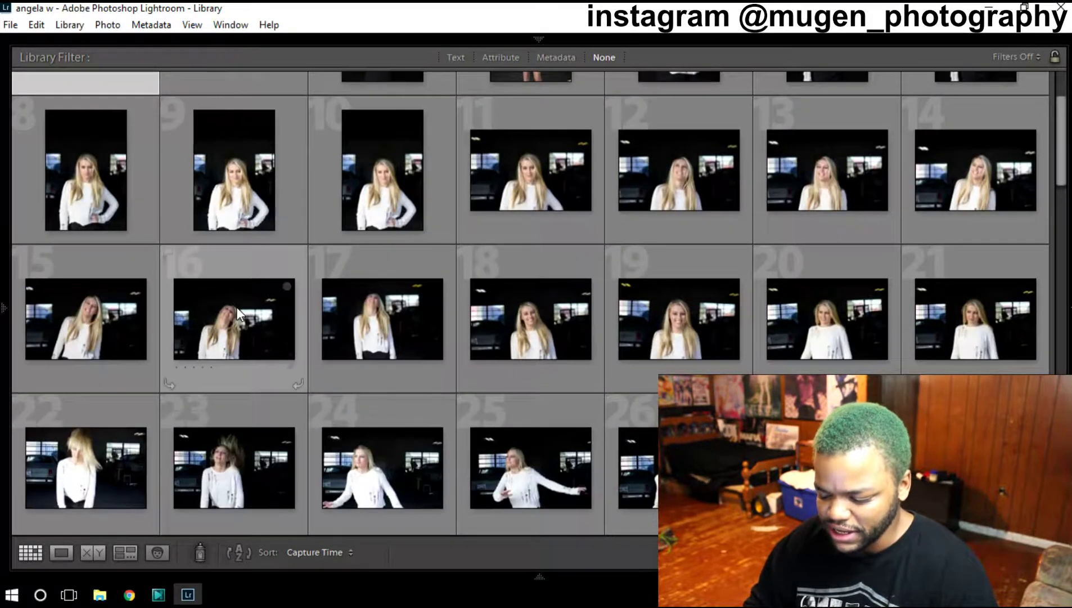
{"action": "scroll", "coordinate": [258, 324], "scroll_direction": "down", "scroll_amount": 5}
{"action": "scroll", "coordinate": [260, 330], "scroll_direction": "down", "scroll_amount": 5}
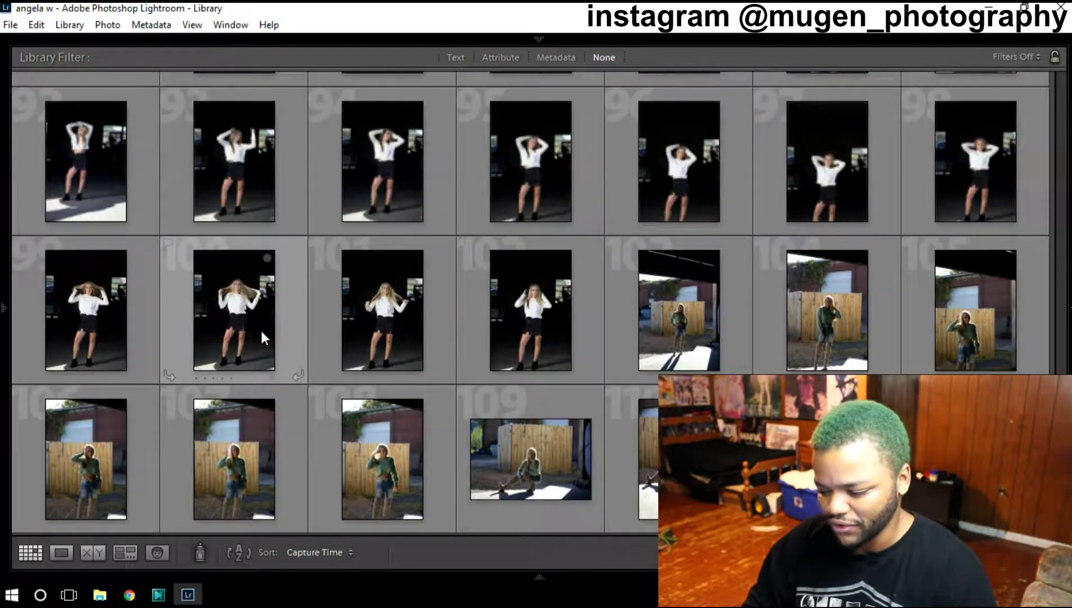
{"action": "scroll", "coordinate": [262, 330], "scroll_direction": "down", "scroll_amount": 5}
{"action": "scroll", "coordinate": [261, 330], "scroll_direction": "up", "scroll_amount": 5}
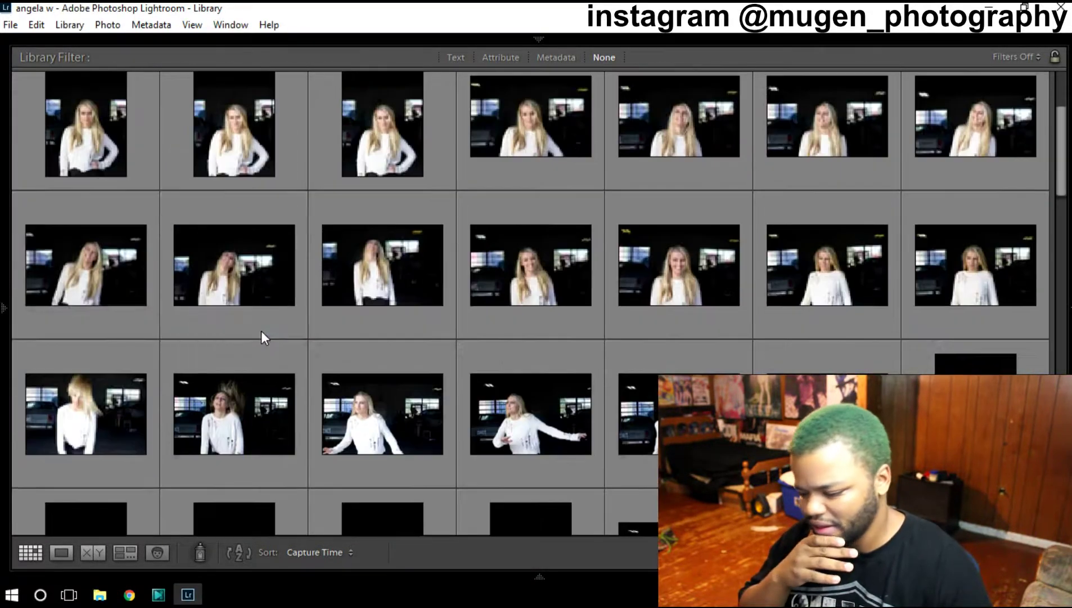
{"action": "scroll", "coordinate": [262, 330], "scroll_direction": "up", "scroll_amount": 10}
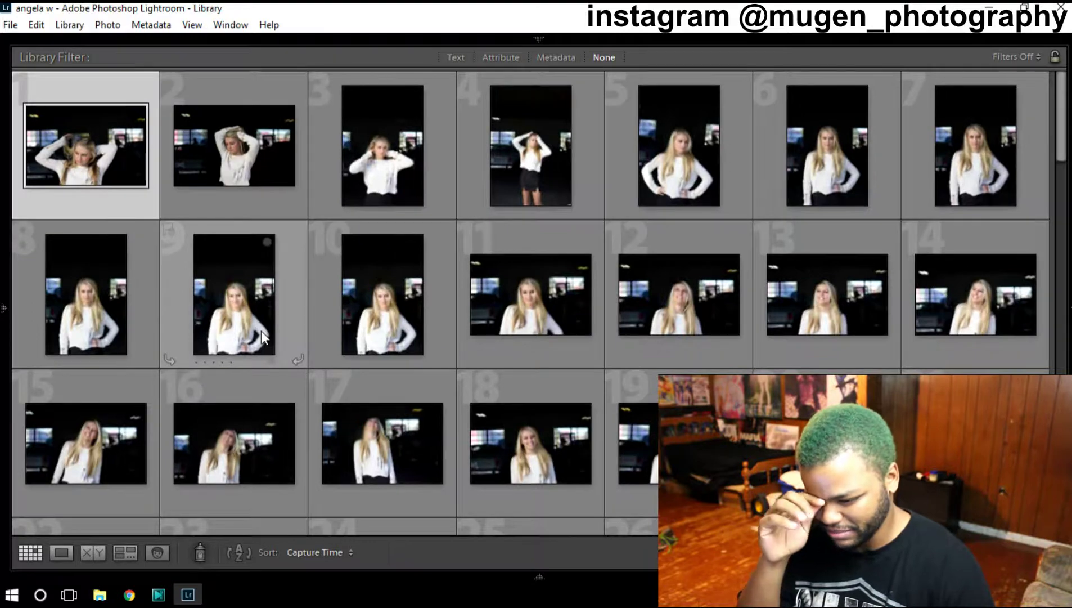
{"action": "scroll", "coordinate": [262, 330], "scroll_direction": "down", "scroll_amount": 3}
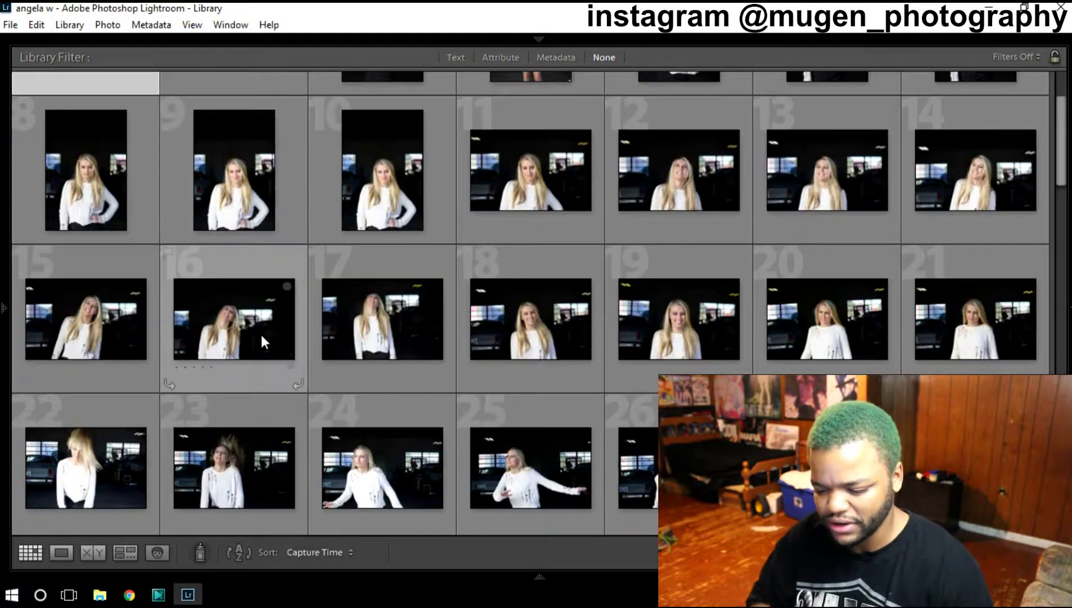
{"action": "scroll", "coordinate": [259, 332], "scroll_direction": "down", "scroll_amount": 3}
{"action": "scroll", "coordinate": [261, 334], "scroll_direction": "down", "scroll_amount": 3}
{"action": "scroll", "coordinate": [260, 334], "scroll_direction": "down", "scroll_amount": 3}
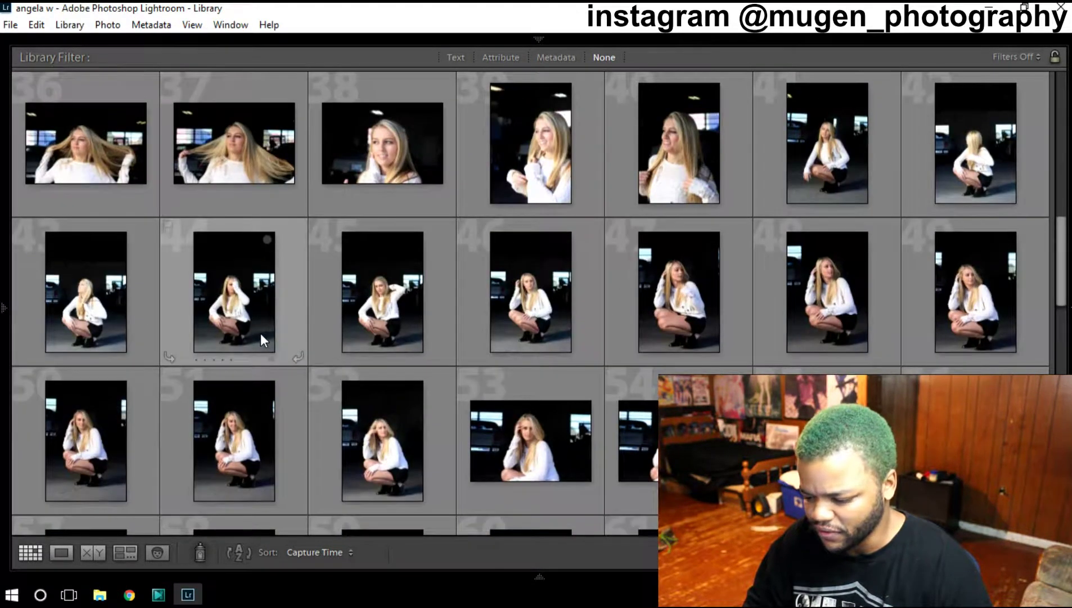
{"action": "scroll", "coordinate": [358, 431], "scroll_direction": "down", "scroll_amount": 3}
{"action": "mouse_move", "coordinate": [382, 365]}
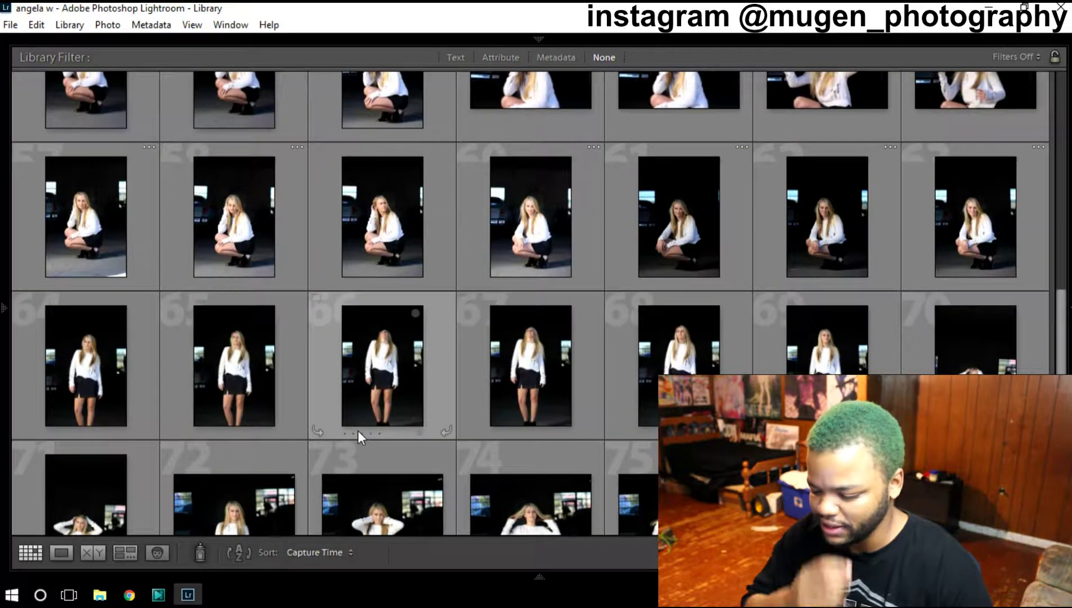
{"action": "scroll", "coordinate": [356, 425], "scroll_direction": "down", "scroll_amount": 3}
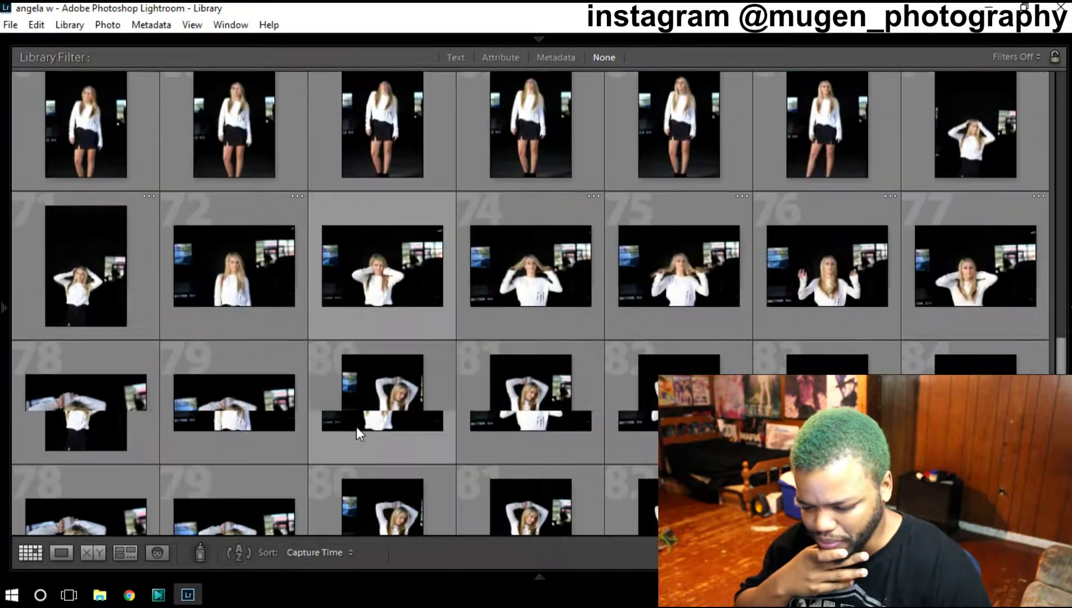
{"action": "scroll", "coordinate": [355, 424], "scroll_direction": "down", "scroll_amount": 3}
{"action": "scroll", "coordinate": [357, 426], "scroll_direction": "down", "scroll_amount": 2}
{"action": "scroll", "coordinate": [357, 427], "scroll_direction": "down", "scroll_amount": 2}
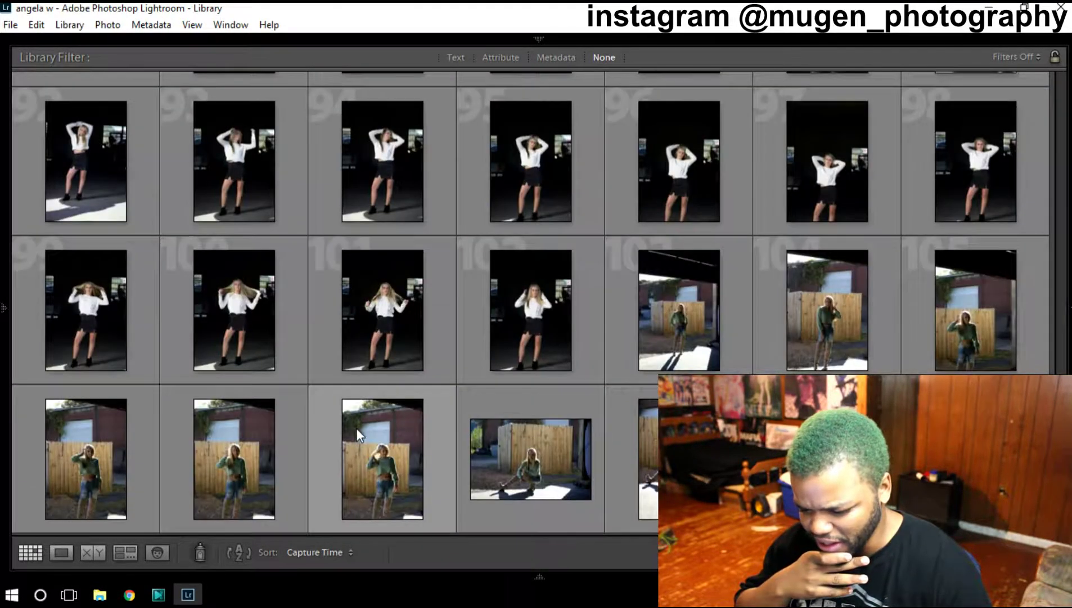
{"action": "scroll", "coordinate": [356, 425], "scroll_direction": "down", "scroll_amount": 5}
{"action": "key", "text": "Home"}
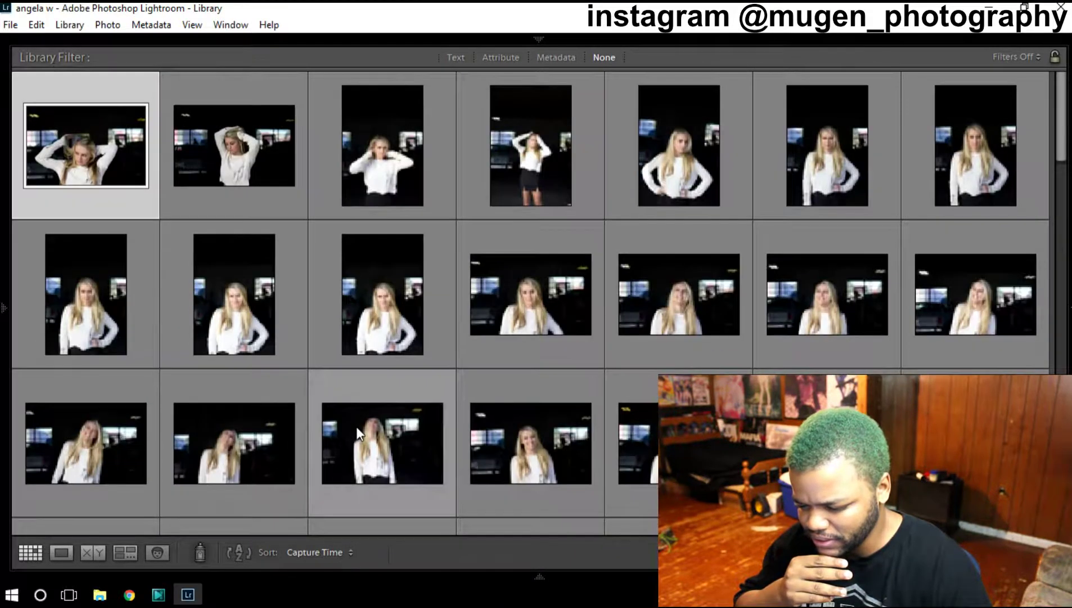
Step: Show photo 1, the arms-raised white-sweater shot, in Loupe view after resizing thumbnails
{"action": "left_click", "coordinate": [60, 552]}
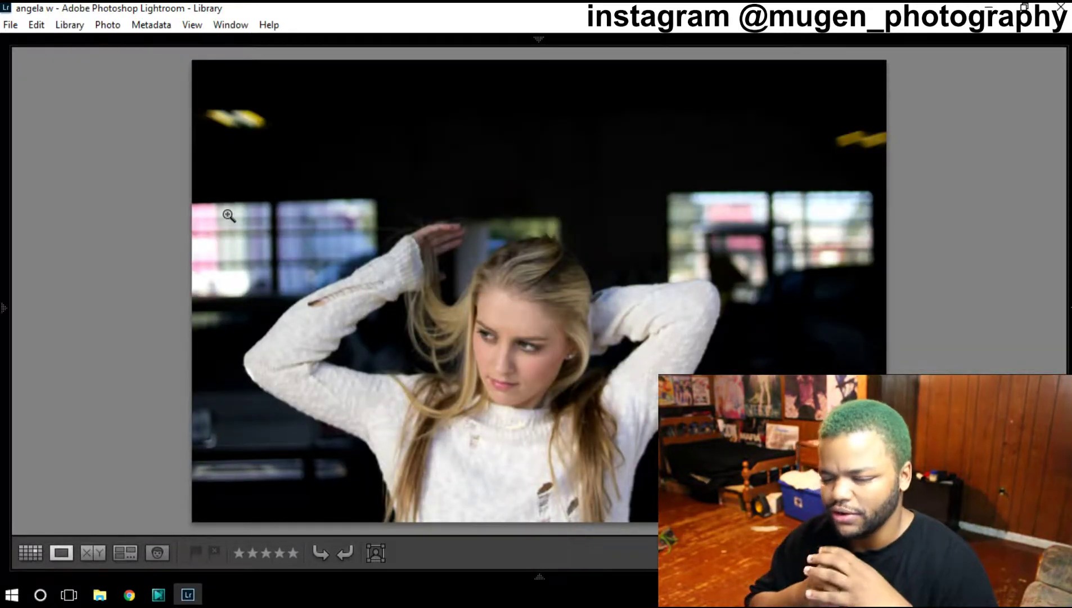
{"action": "left_click", "coordinate": [30, 551]}
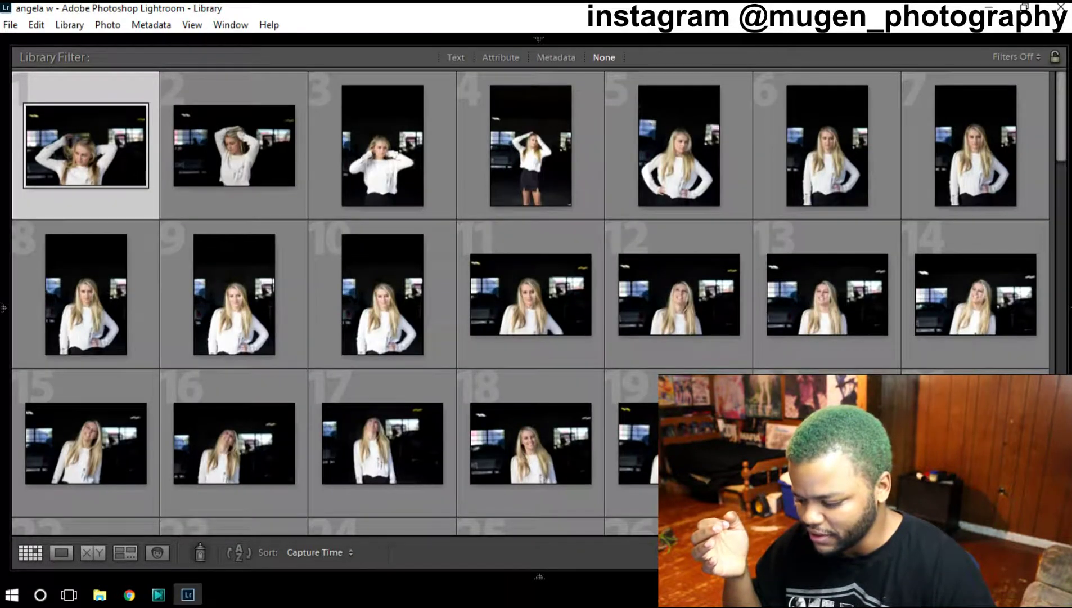
{"action": "key", "text": "equal"}
{"action": "key", "text": "equal"}
{"action": "key", "text": "equal"}
{"action": "key", "text": "minus"}
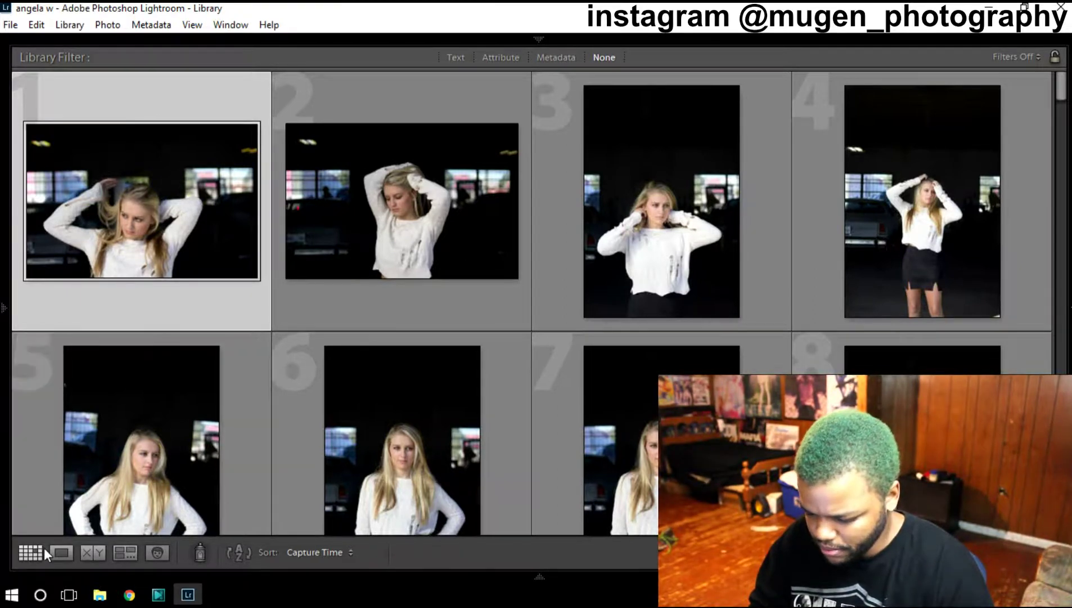
{"action": "left_click", "coordinate": [58, 551]}
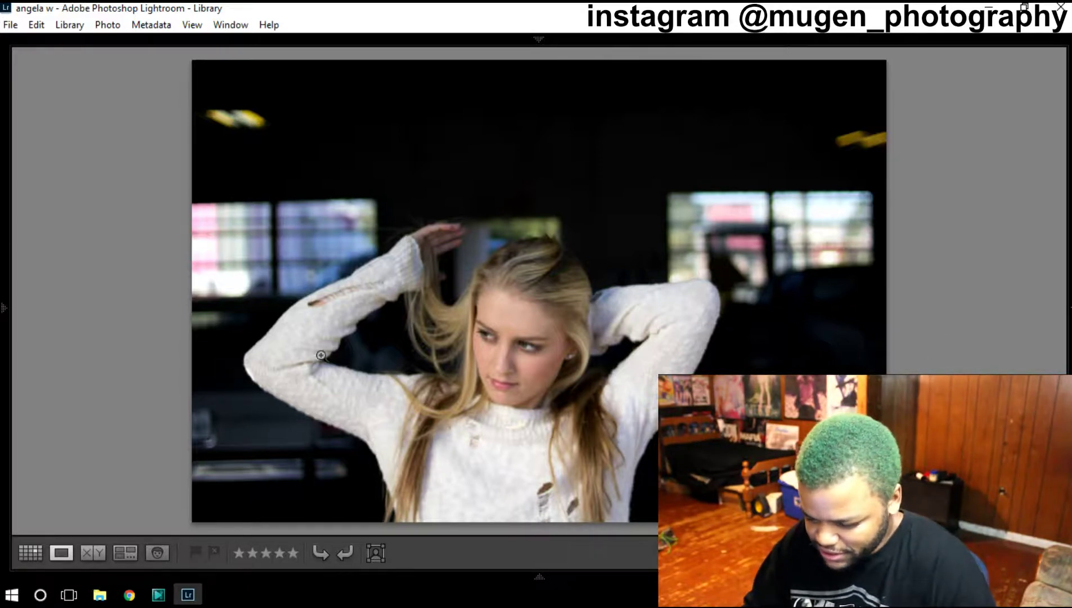
Step: Expand the Metadata panel to show photo 1's copyright, creator, capture time and dimensions
{"action": "key", "text": "F8"}
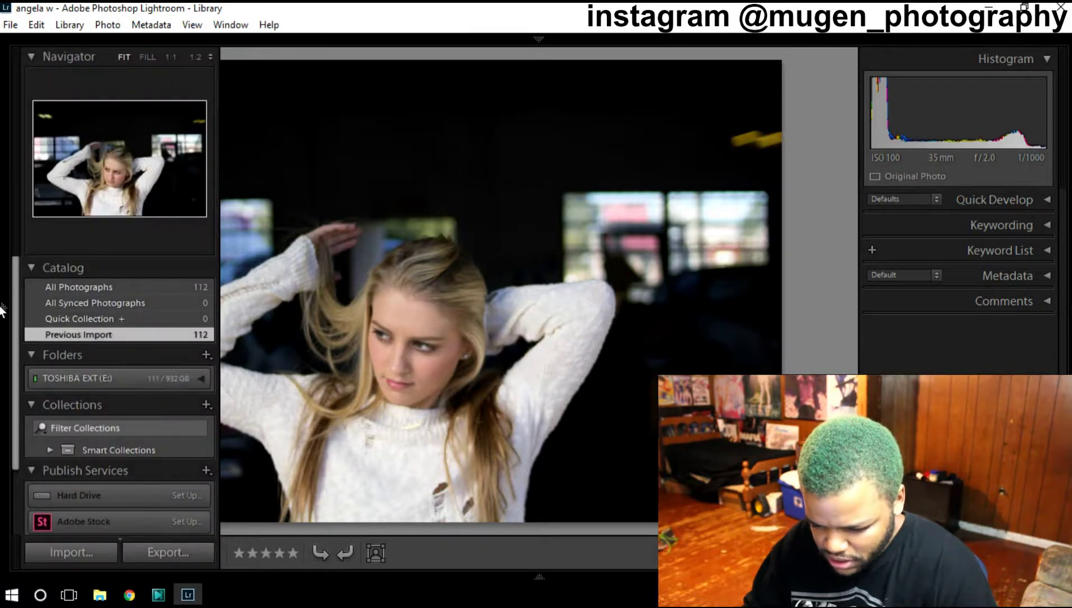
{"action": "scroll", "coordinate": [93, 430], "scroll_direction": "down", "scroll_amount": 3}
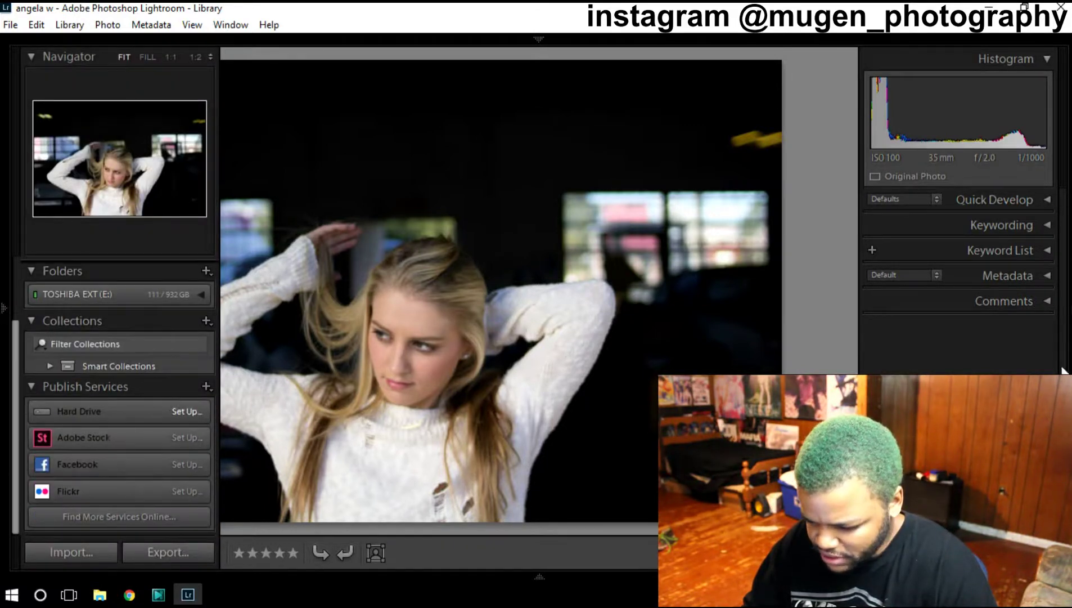
{"action": "left_click", "coordinate": [1046, 202]}
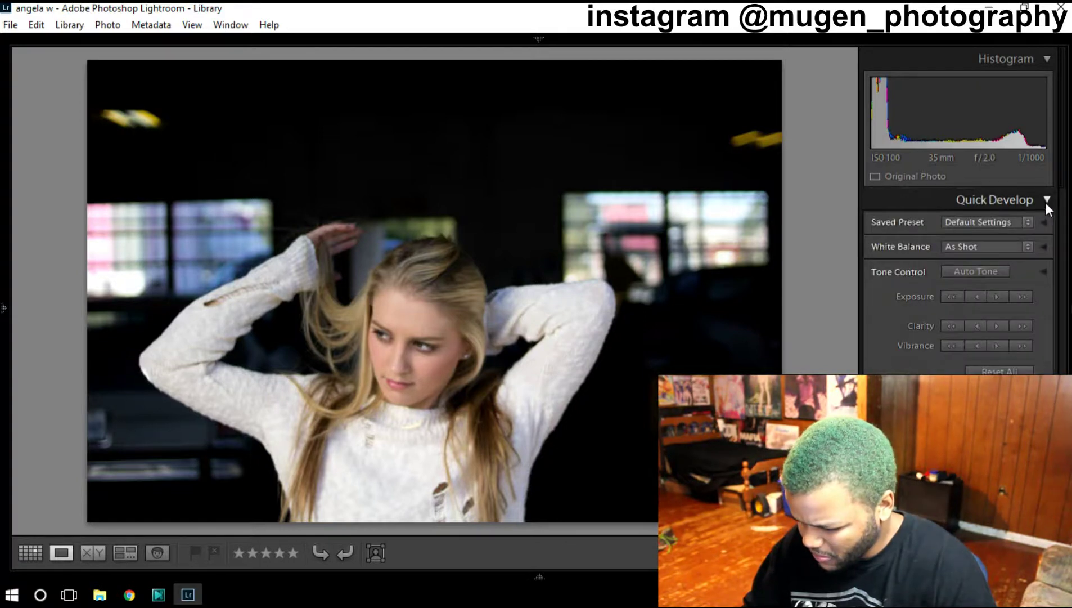
{"action": "left_click", "coordinate": [1046, 200]}
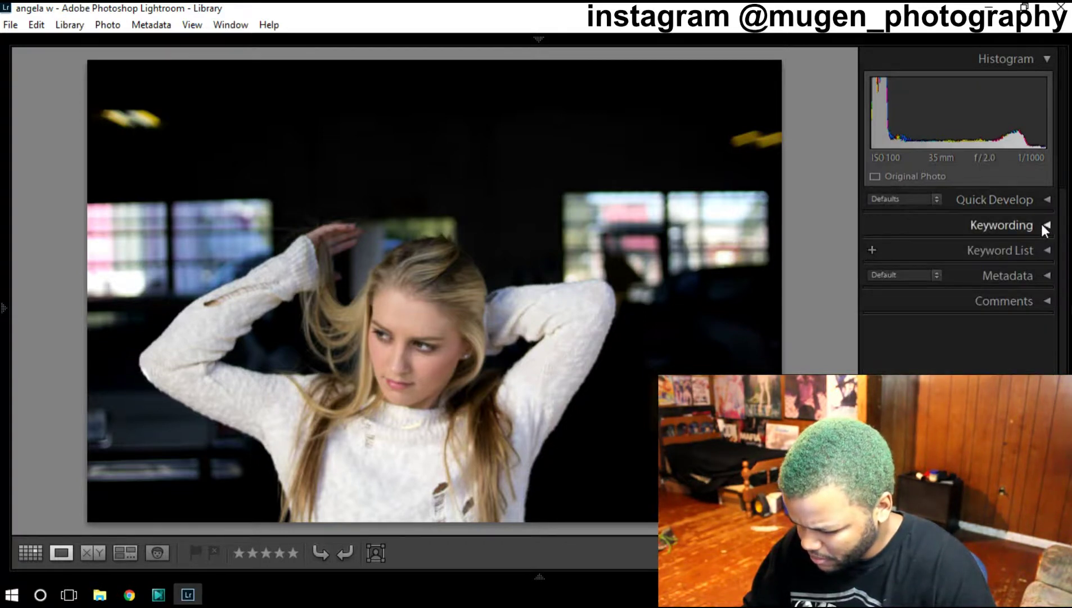
{"action": "left_click", "coordinate": [1040, 275]}
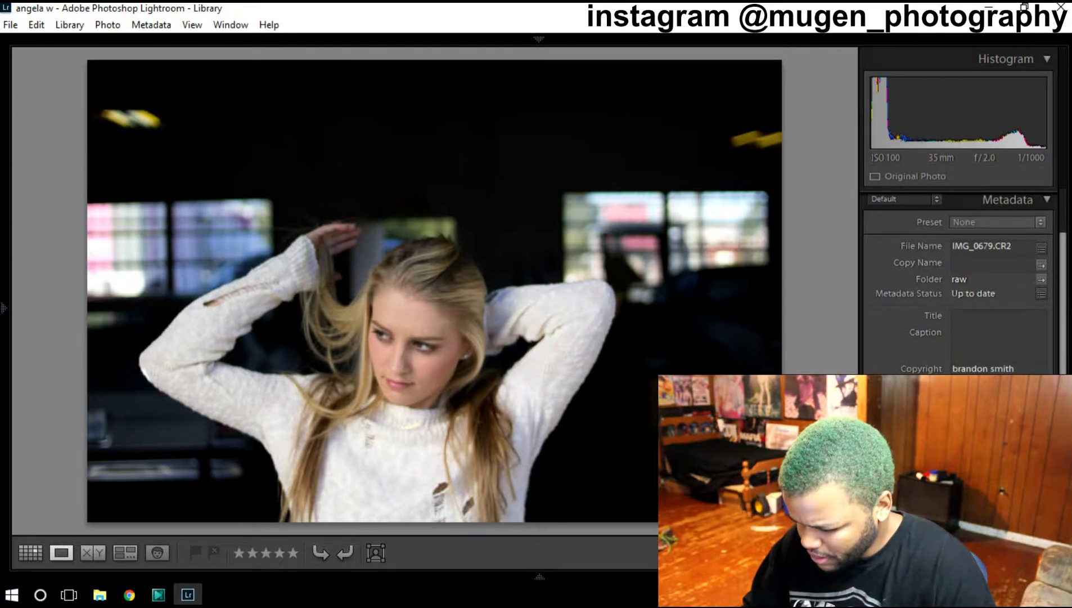
{"action": "scroll", "coordinate": [956, 329], "scroll_direction": "down", "scroll_amount": 5}
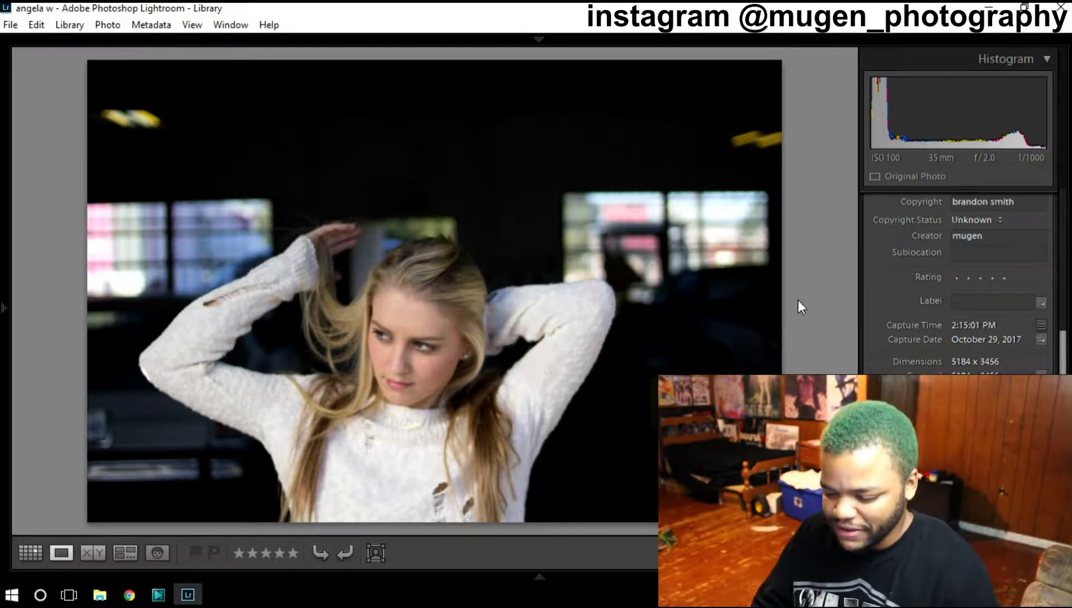
Step: Inspect photo 1's eyes, hair and raised hand at 1:1, then fit the whole photo
{"action": "left_click", "coordinate": [417, 344]}
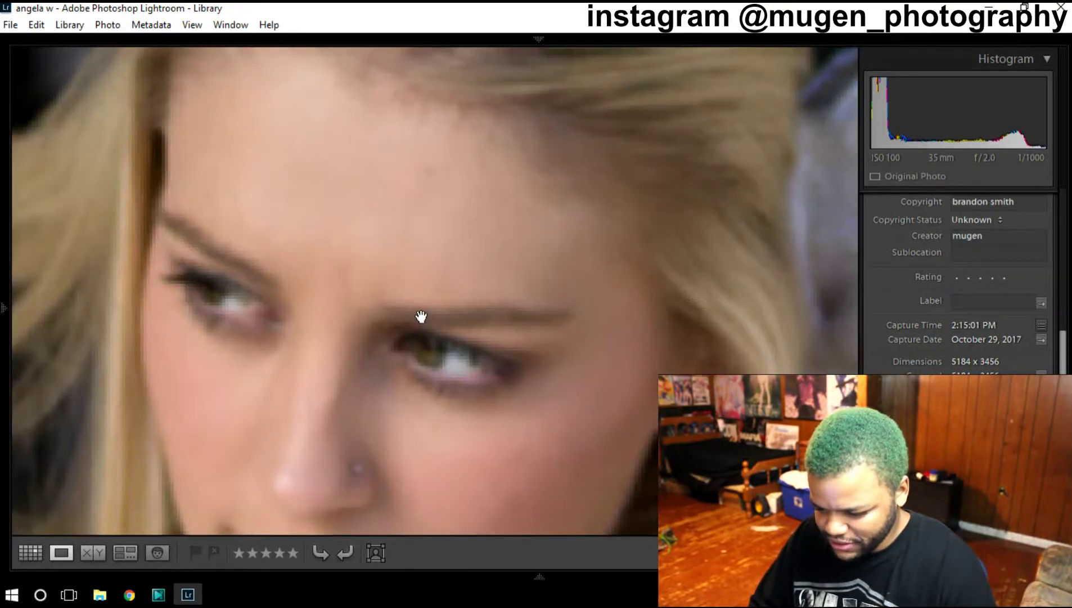
{"action": "left_click_drag", "start_coordinate": [288, 308], "coordinate": [416, 250]}
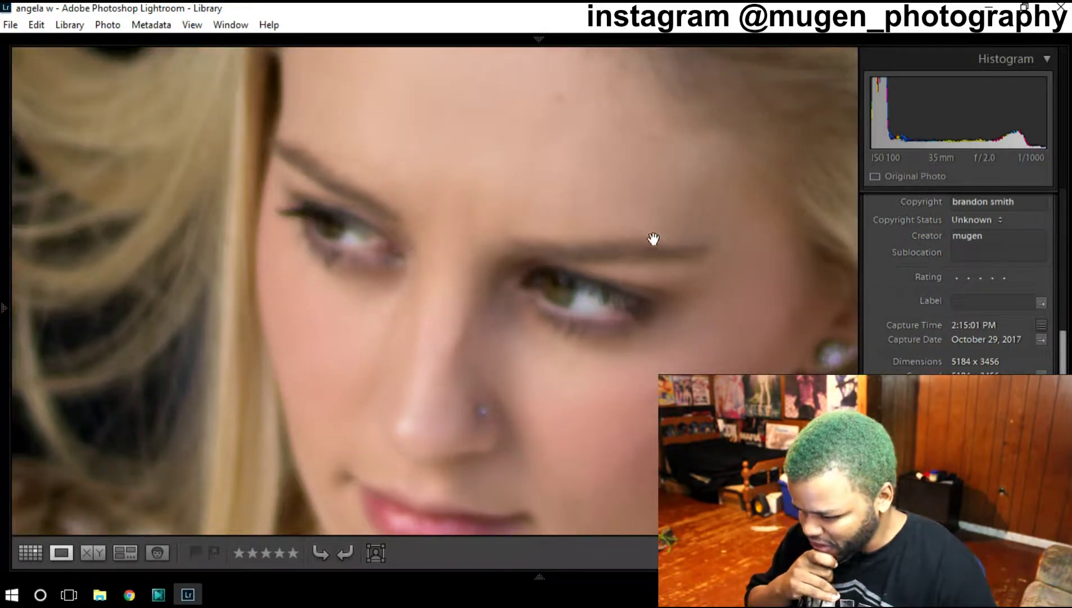
{"action": "left_click_drag", "start_coordinate": [713, 236], "coordinate": [588, 240]}
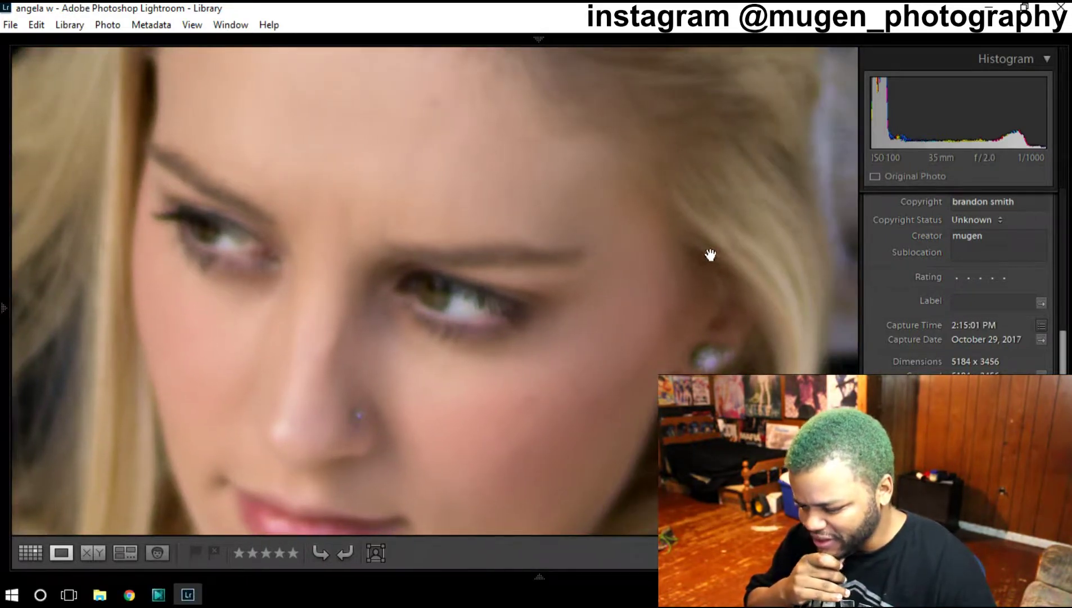
{"action": "left_click_drag", "start_coordinate": [670, 239], "coordinate": [497, 412]}
{"action": "left_click_drag", "start_coordinate": [484, 315], "coordinate": [507, 433]}
{"action": "left_click_drag", "start_coordinate": [506, 337], "coordinate": [512, 450]}
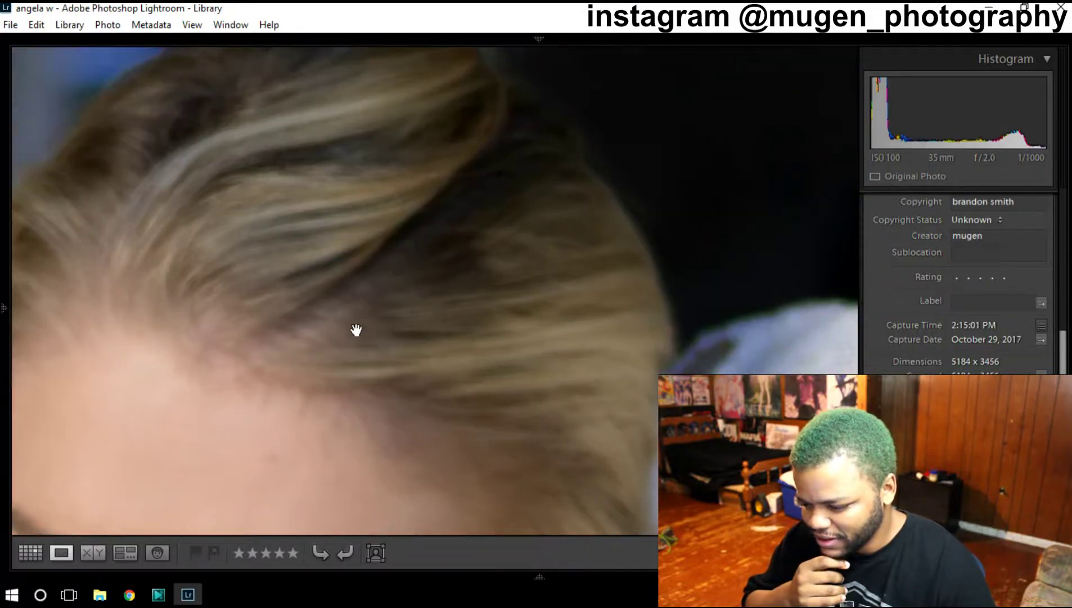
{"action": "left_click_drag", "start_coordinate": [356, 329], "coordinate": [540, 438]}
{"action": "left_click_drag", "start_coordinate": [339, 363], "coordinate": [417, 348]}
{"action": "mouse_move", "coordinate": [325, 302]}
{"action": "left_mouse_down"}
{"action": "mouse_move", "coordinate": [546, 411]}
{"action": "mouse_move", "coordinate": [479, 254]}
{"action": "left_mouse_up"}
{"action": "left_click_drag", "start_coordinate": [416, 506], "coordinate": [401, 330]}
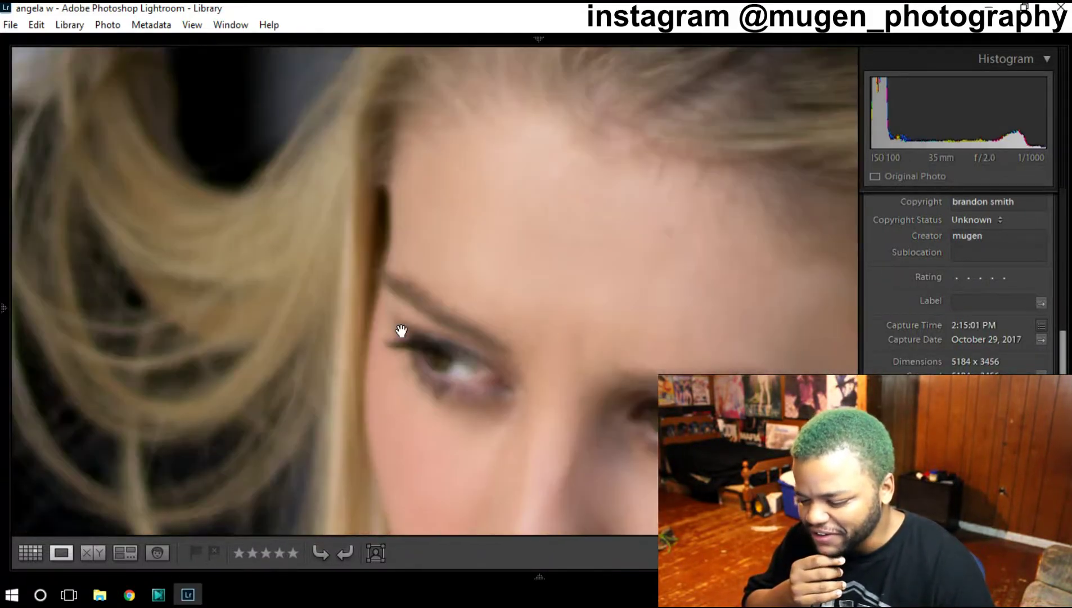
{"action": "left_click_drag", "start_coordinate": [425, 396], "coordinate": [409, 255]}
{"action": "mouse_move", "coordinate": [566, 368]}
{"action": "left_mouse_down"}
{"action": "mouse_move", "coordinate": [457, 260]}
{"action": "mouse_move", "coordinate": [450, 275]}
{"action": "left_mouse_up"}
{"action": "left_click", "coordinate": [450, 275]}
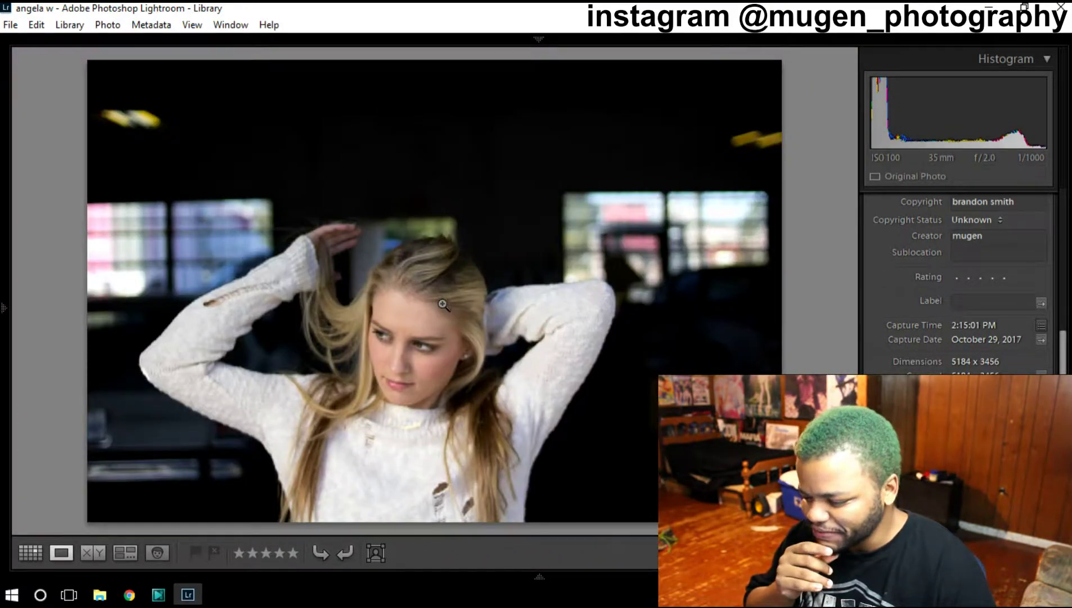
Step: Recheck the eyes, nose, ear and lips at 1:1 and return to fit
{"action": "left_click", "coordinate": [418, 360]}
{"action": "left_click_drag", "start_coordinate": [522, 377], "coordinate": [410, 241]}
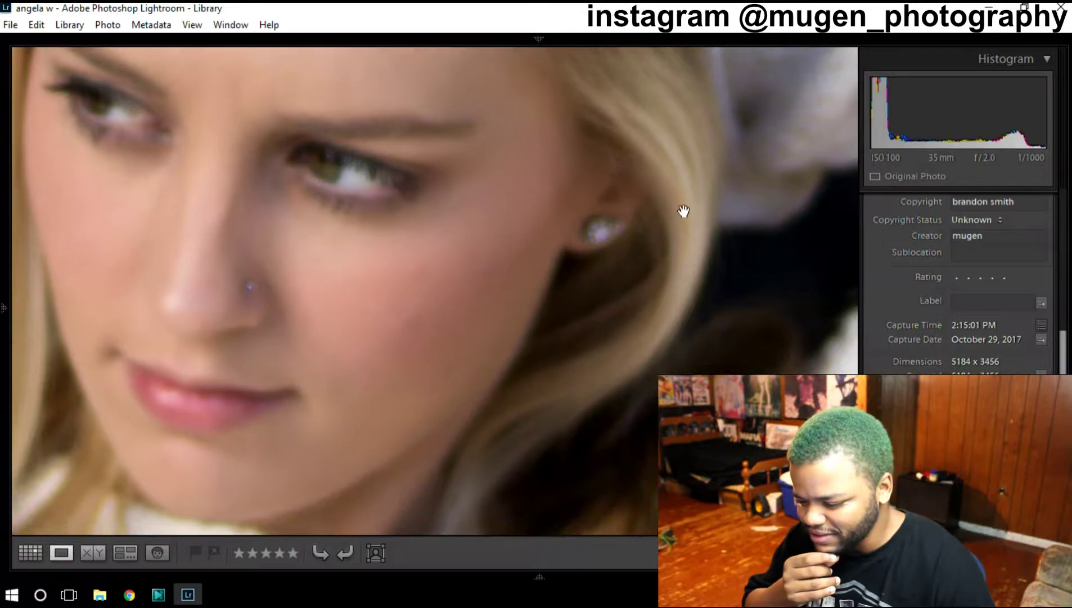
{"action": "left_click_drag", "start_coordinate": [614, 233], "coordinate": [471, 349]}
{"action": "mouse_move", "coordinate": [288, 271]}
{"action": "left_mouse_down"}
{"action": "mouse_move", "coordinate": [421, 223]}
{"action": "mouse_move", "coordinate": [502, 224]}
{"action": "left_mouse_up"}
{"action": "left_click", "coordinate": [503, 224]}
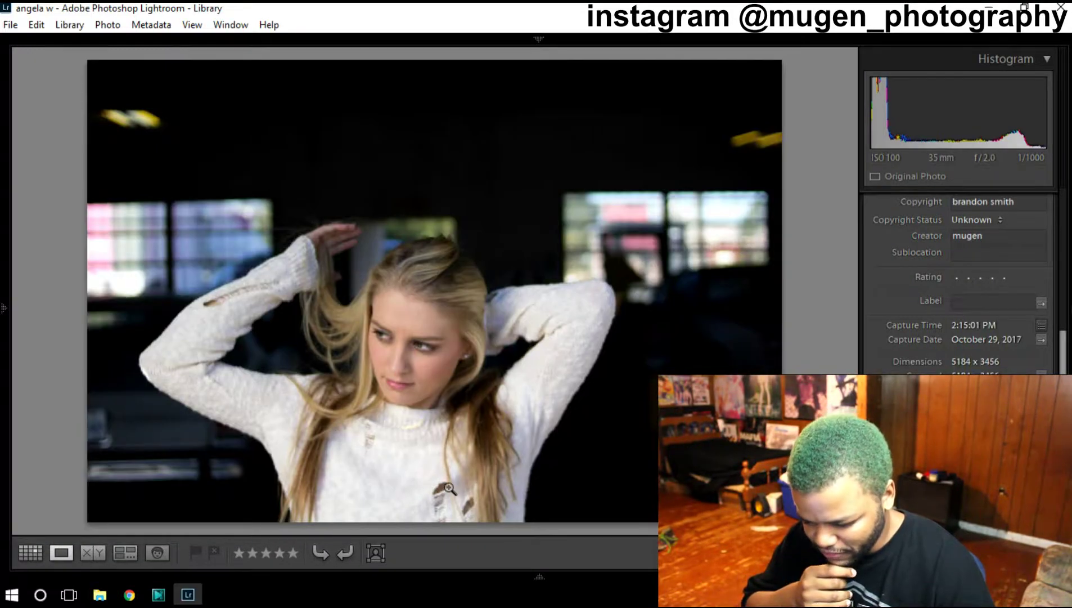
Step: Zoom past 1:1 on the white knit sleeve, then advance to the hands-in-hair shot
{"action": "left_click", "coordinate": [215, 306]}
{"action": "key", "text": "ctrl+equal"}
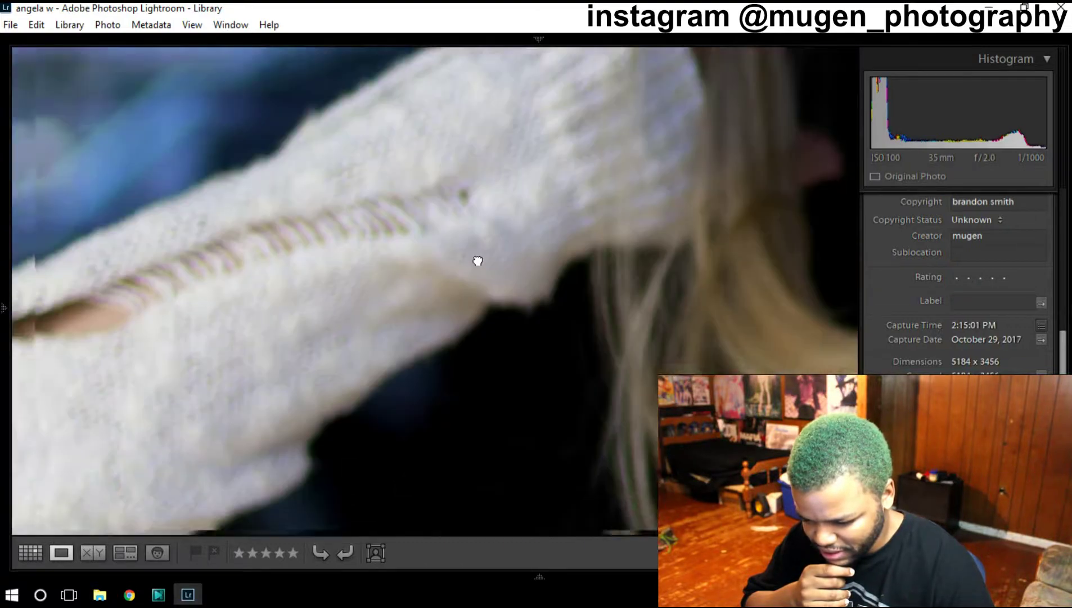
{"action": "key", "text": "ctrl+equal"}
{"action": "mouse_move", "coordinate": [396, 411]}
{"action": "left_mouse_down"}
{"action": "mouse_move", "coordinate": [438, 220]}
{"action": "mouse_move", "coordinate": [433, 338]}
{"action": "mouse_move", "coordinate": [443, 233]}
{"action": "mouse_move", "coordinate": [490, 305]}
{"action": "mouse_move", "coordinate": [503, 284]}
{"action": "mouse_move", "coordinate": [510, 337]}
{"action": "mouse_move", "coordinate": [517, 215]}
{"action": "left_mouse_up"}
{"action": "mouse_move", "coordinate": [379, 261]}
{"action": "left_mouse_down"}
{"action": "mouse_move", "coordinate": [258, 98]}
{"action": "mouse_move", "coordinate": [338, 146]}
{"action": "mouse_move", "coordinate": [433, 137]}
{"action": "mouse_move", "coordinate": [537, 328]}
{"action": "mouse_move", "coordinate": [682, 252]}
{"action": "mouse_move", "coordinate": [478, 181]}
{"action": "mouse_move", "coordinate": [306, 376]}
{"action": "mouse_move", "coordinate": [486, 486]}
{"action": "mouse_move", "coordinate": [550, 410]}
{"action": "left_mouse_up"}
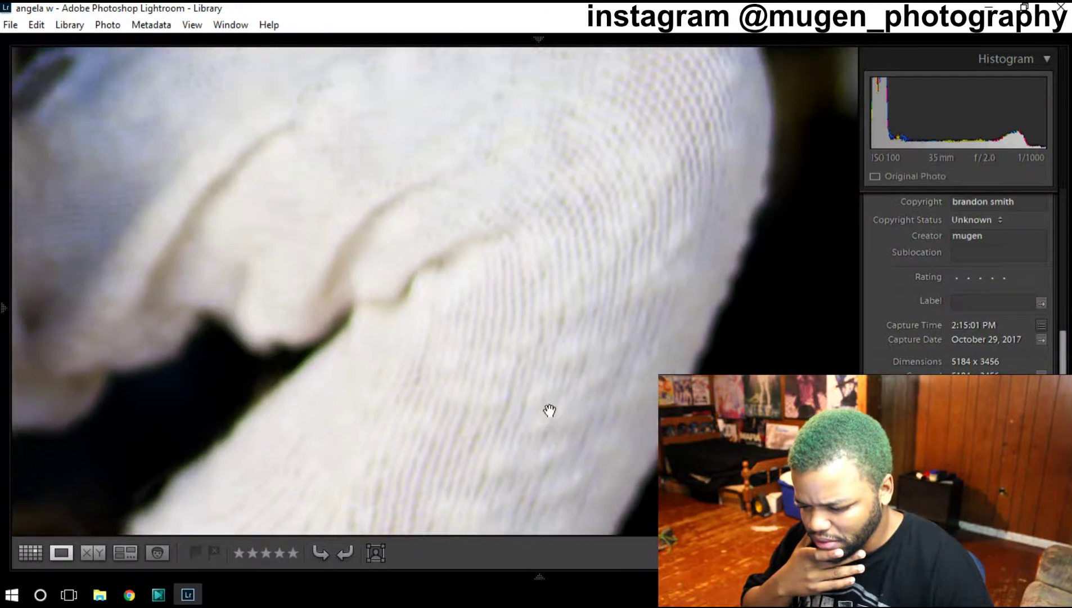
{"action": "mouse_move", "coordinate": [577, 277]}
{"action": "left_mouse_down"}
{"action": "mouse_move", "coordinate": [610, 382]}
{"action": "mouse_move", "coordinate": [628, 259]}
{"action": "left_mouse_up"}
{"action": "left_click", "coordinate": [625, 214]}
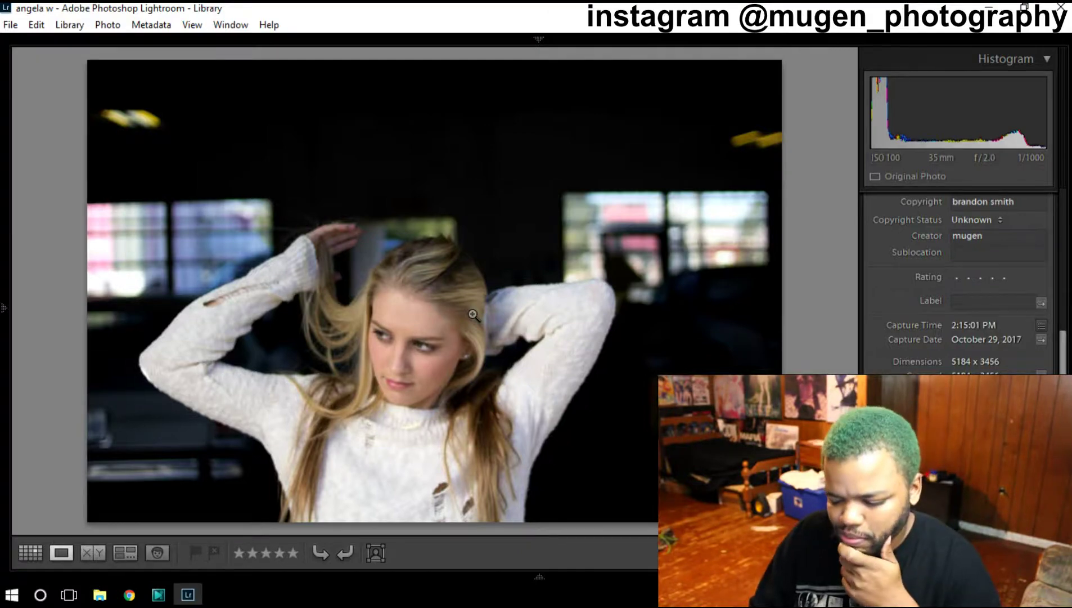
{"action": "key", "text": "Right"}
{"action": "key", "text": "Right"}
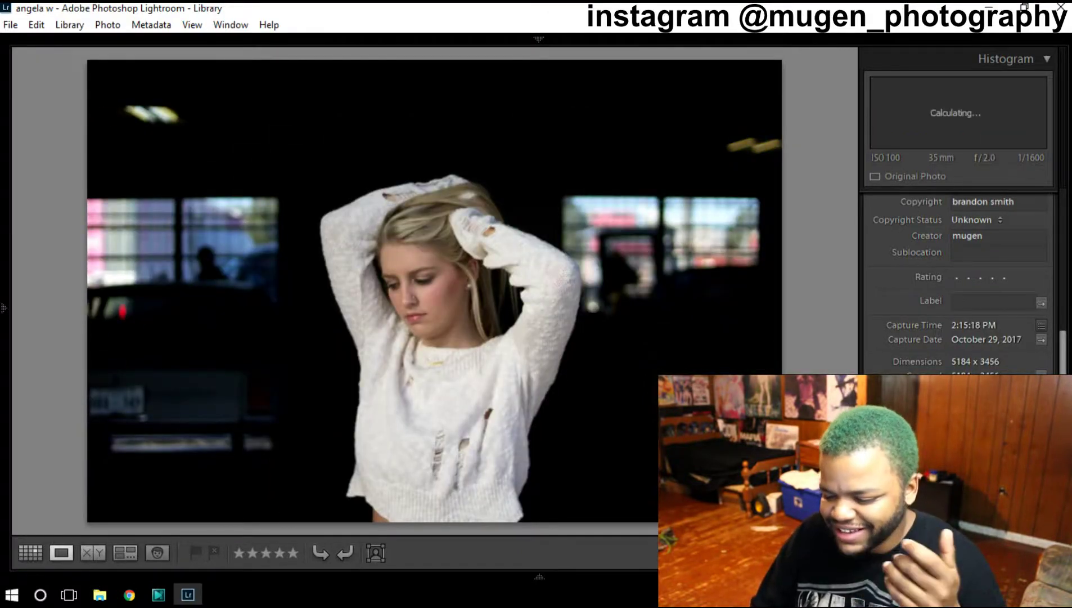
{"action": "key", "text": "Right"}
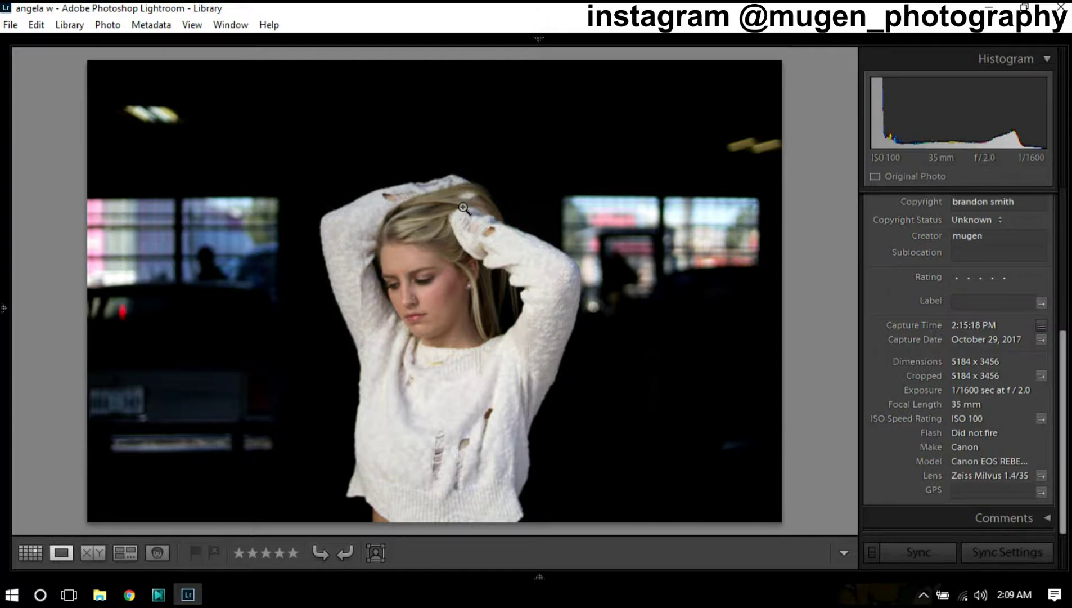
Step: Return to the hands-in-hair photo and rate it one star
{"action": "key", "text": "Right"}
{"action": "key", "text": "Left"}
{"action": "key", "text": "Right"}
{"action": "key", "text": "Left"}
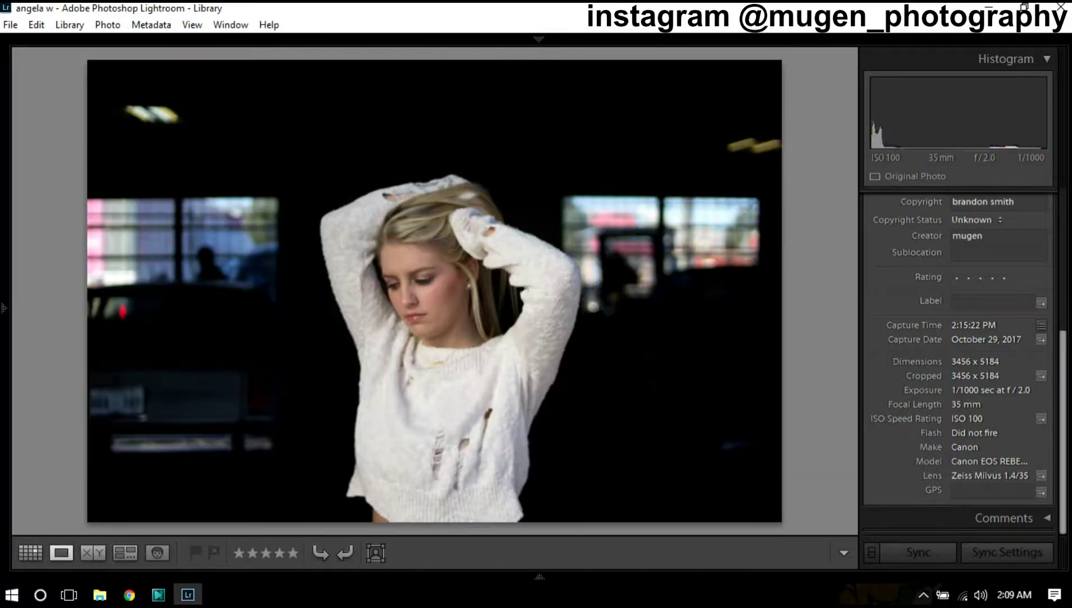
{"action": "key", "text": "1"}
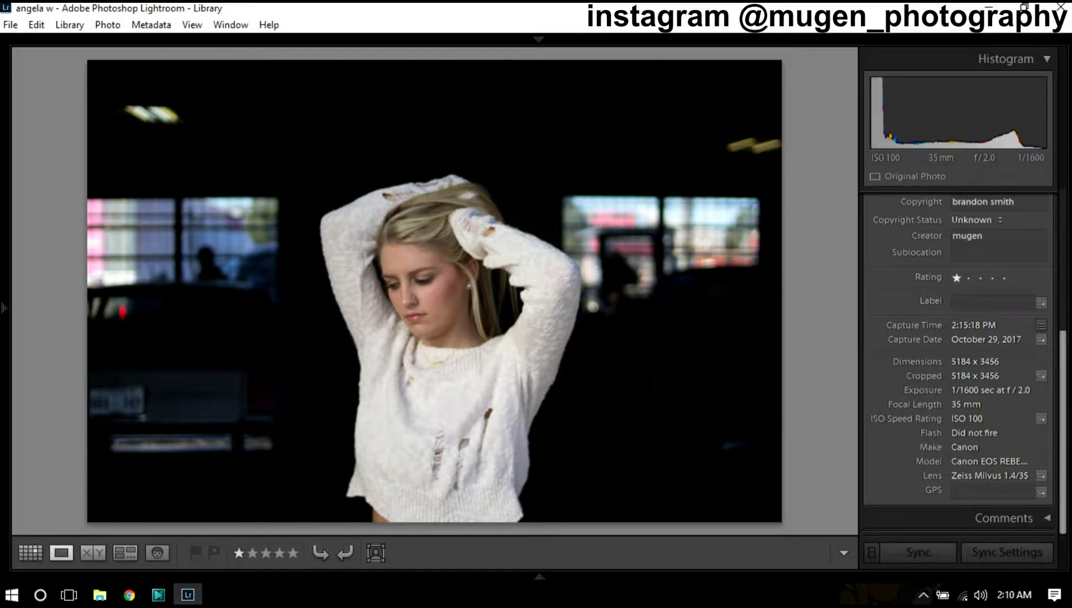
Step: Check its face and hairline at 1:1, then advance to the 2:15:22 PM frame
{"action": "left_click", "coordinate": [425, 297]}
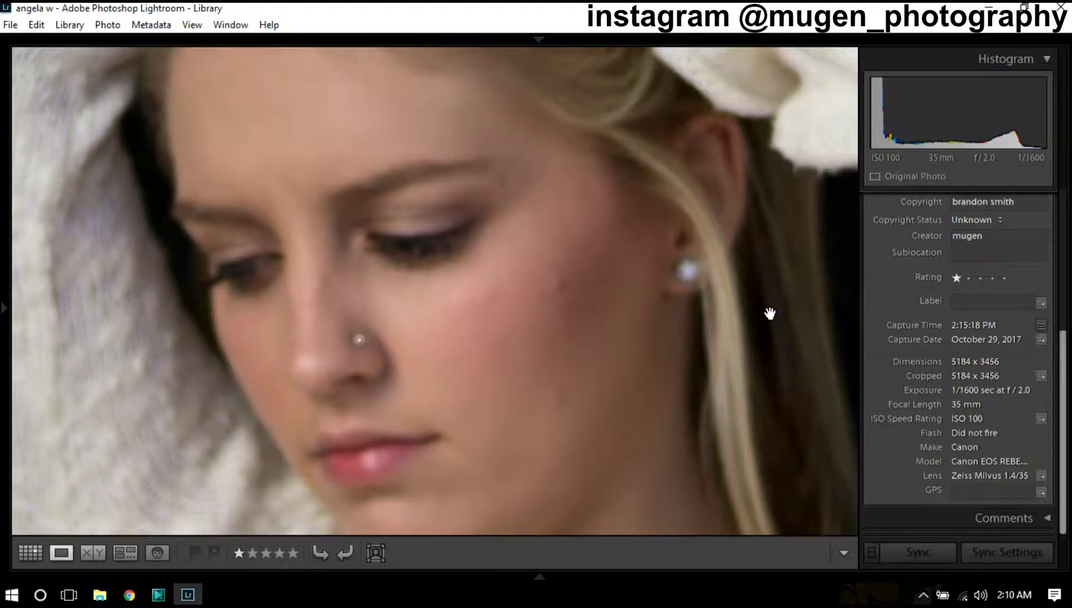
{"action": "left_click_drag", "start_coordinate": [764, 311], "coordinate": [483, 208]}
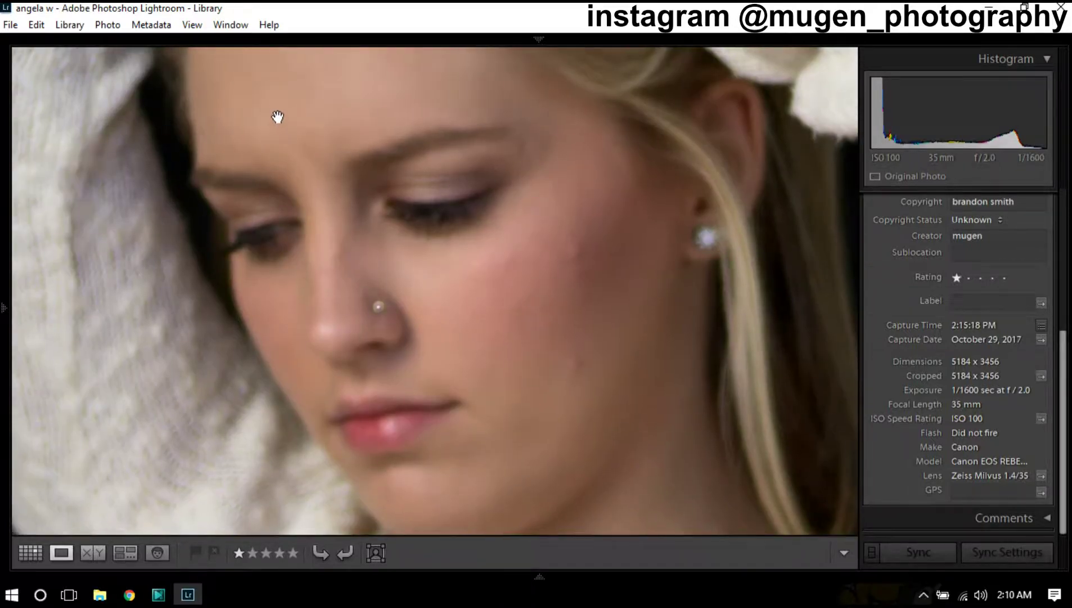
{"action": "left_click_drag", "start_coordinate": [283, 122], "coordinate": [296, 301]}
{"action": "left_click", "coordinate": [327, 217]}
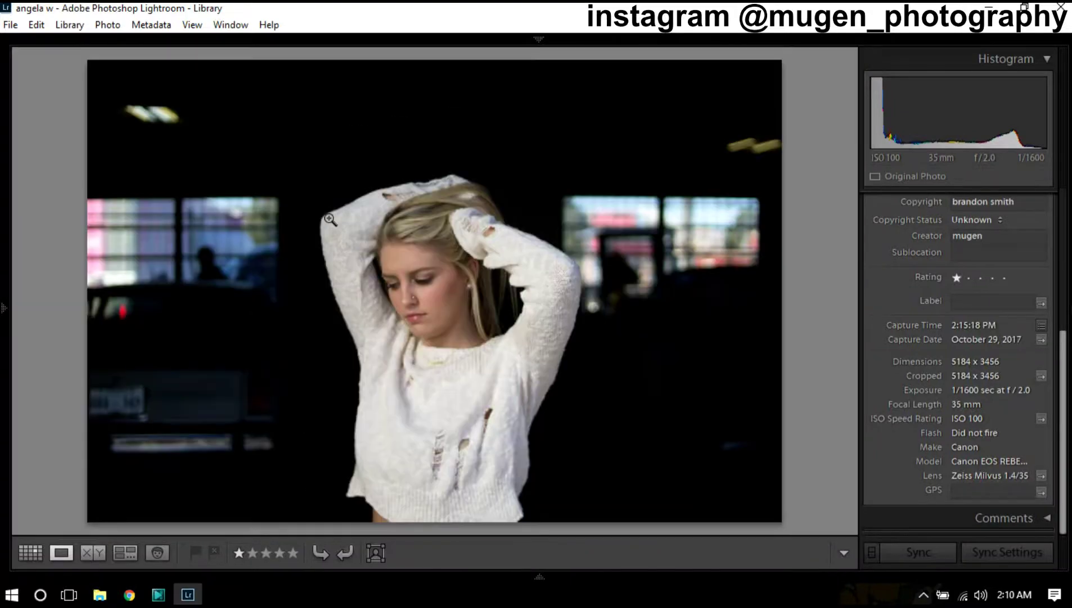
{"action": "key", "text": "Right"}
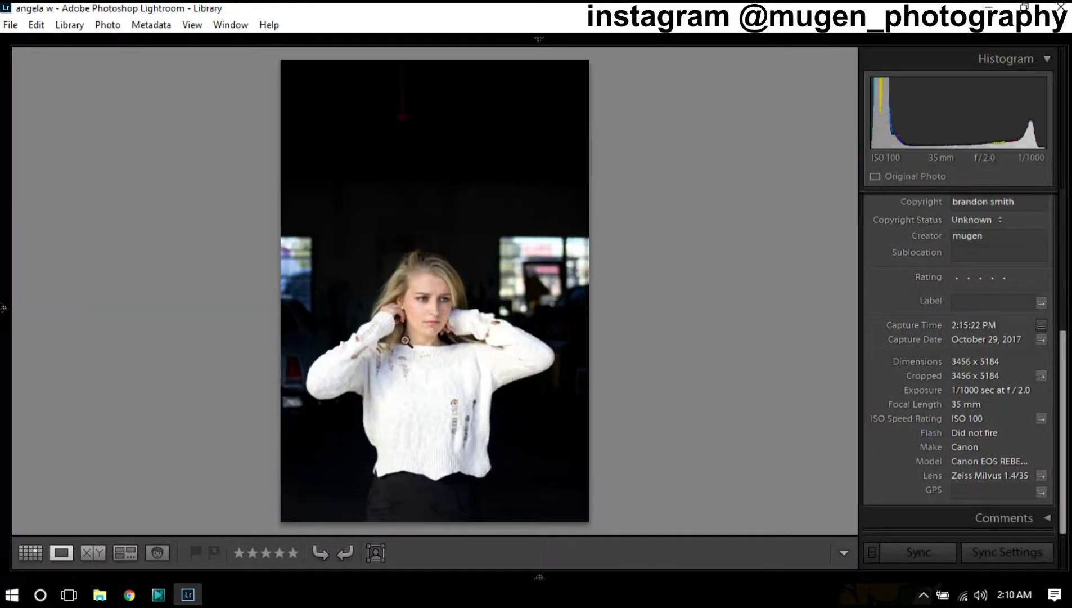
Step: Check the portrait's eyes at 1:1, then advance to the full-body shot
{"action": "left_click", "coordinate": [428, 303]}
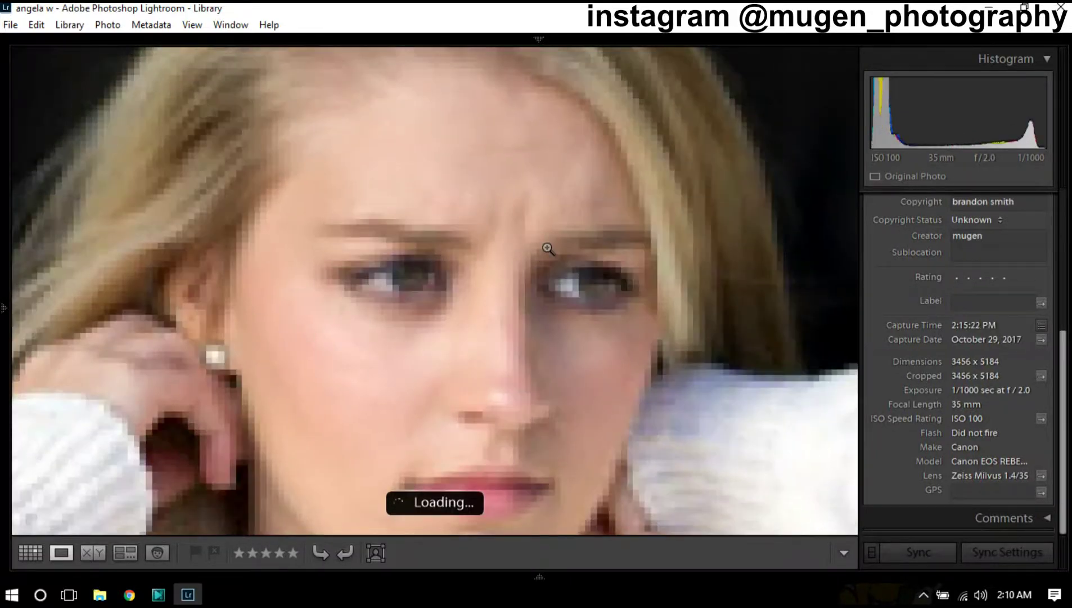
{"action": "left_click", "coordinate": [493, 279]}
{"action": "key", "text": "Right"}
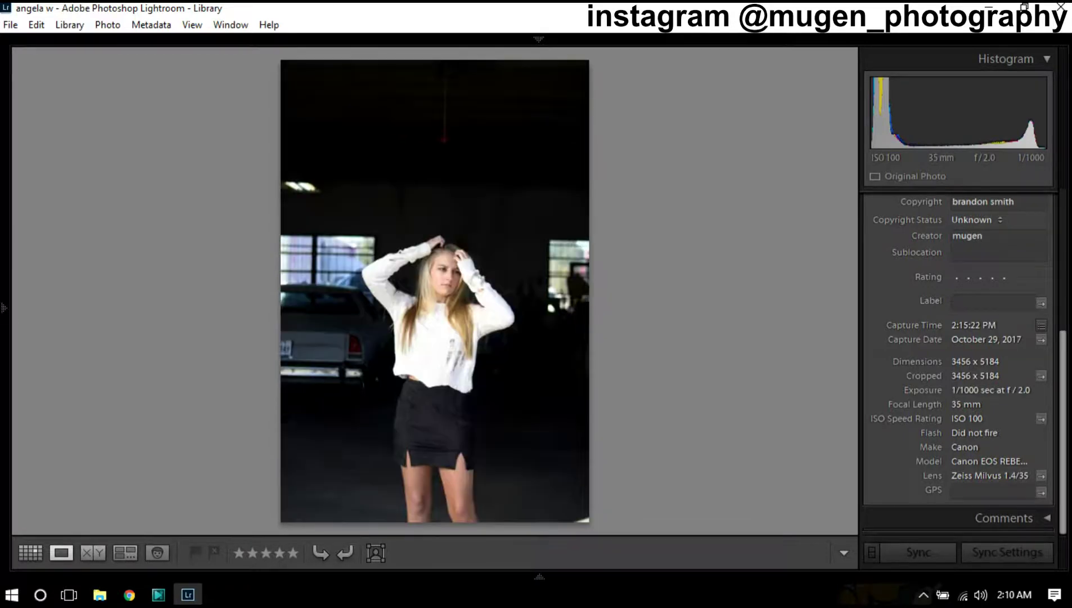
{"action": "key", "text": "Left"}
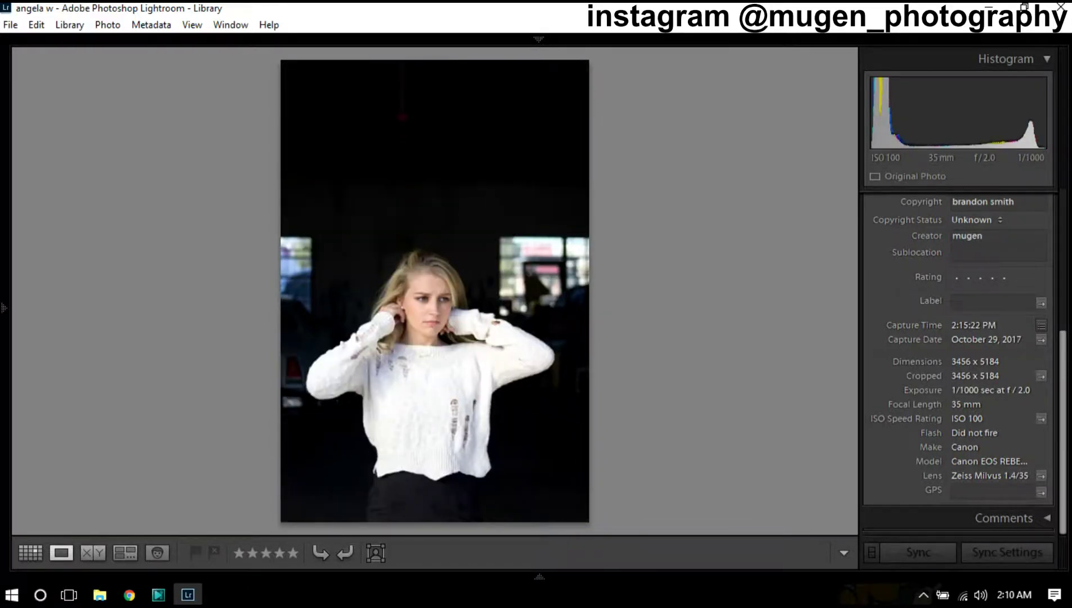
{"action": "key", "text": "Right"}
Step: Inspect the full-body shot's face and legs at 1:1, then return to the whole photo
{"action": "left_click", "coordinate": [441, 284]}
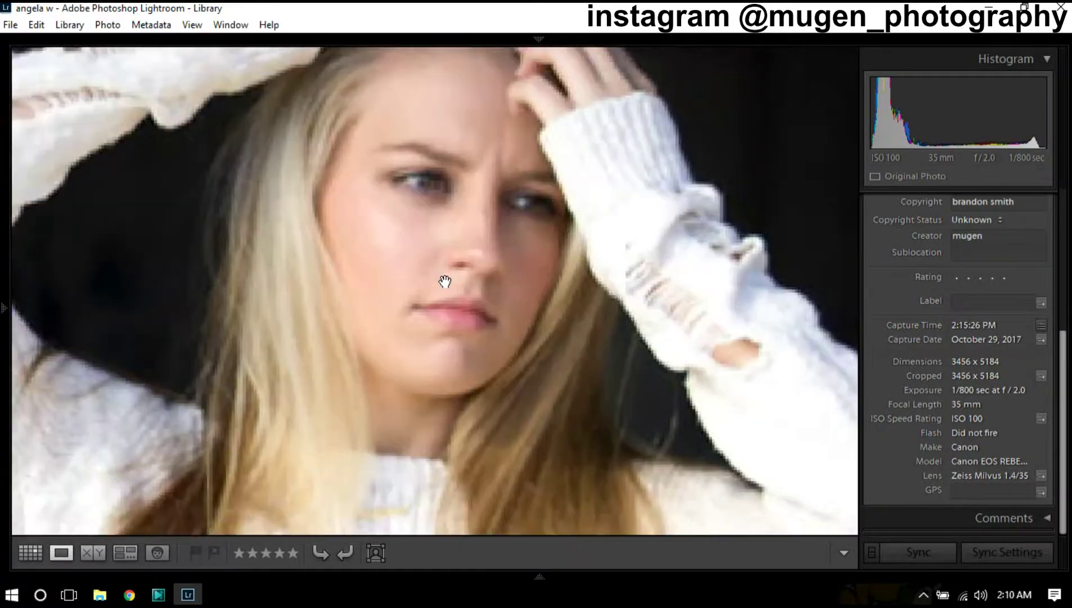
{"action": "left_click", "coordinate": [444, 288]}
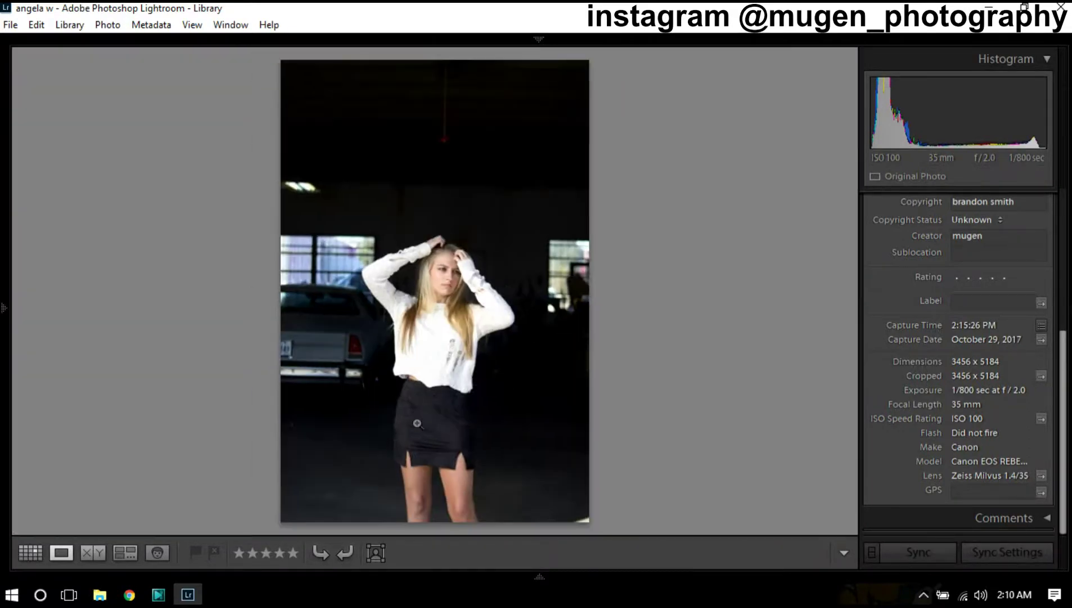
{"action": "left_click", "coordinate": [409, 482]}
{"action": "left_click_drag", "start_coordinate": [407, 478], "coordinate": [288, 345]}
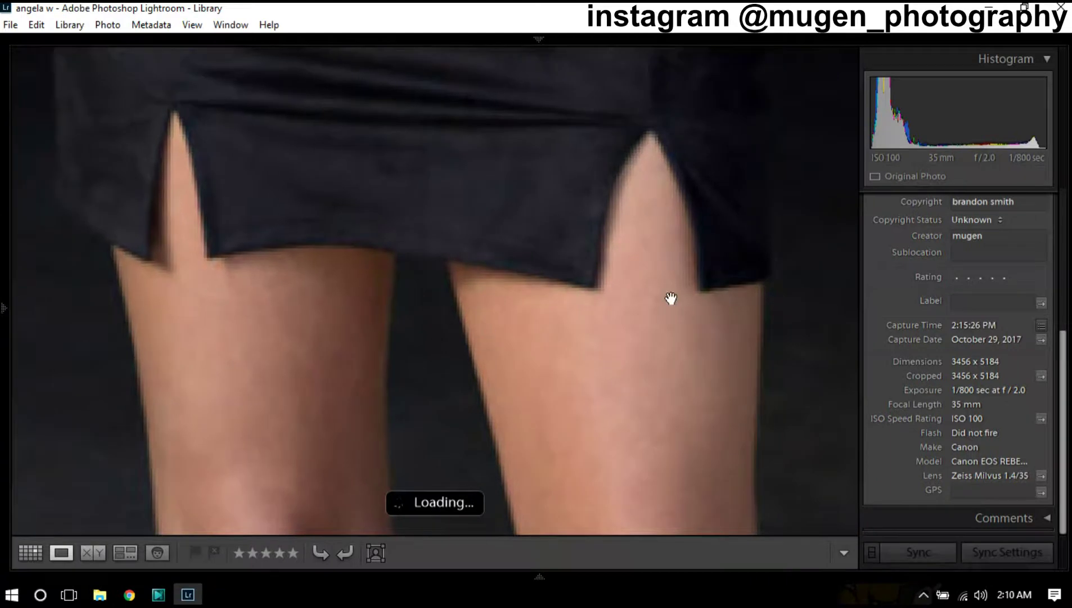
{"action": "left_click_drag", "start_coordinate": [587, 307], "coordinate": [558, 281]}
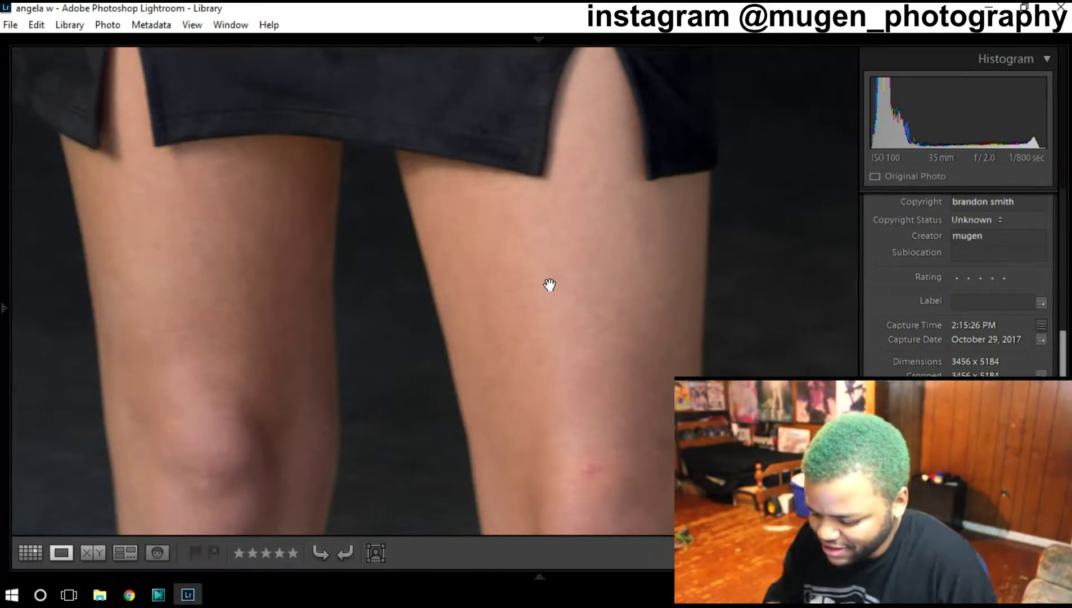
{"action": "left_click", "coordinate": [493, 285]}
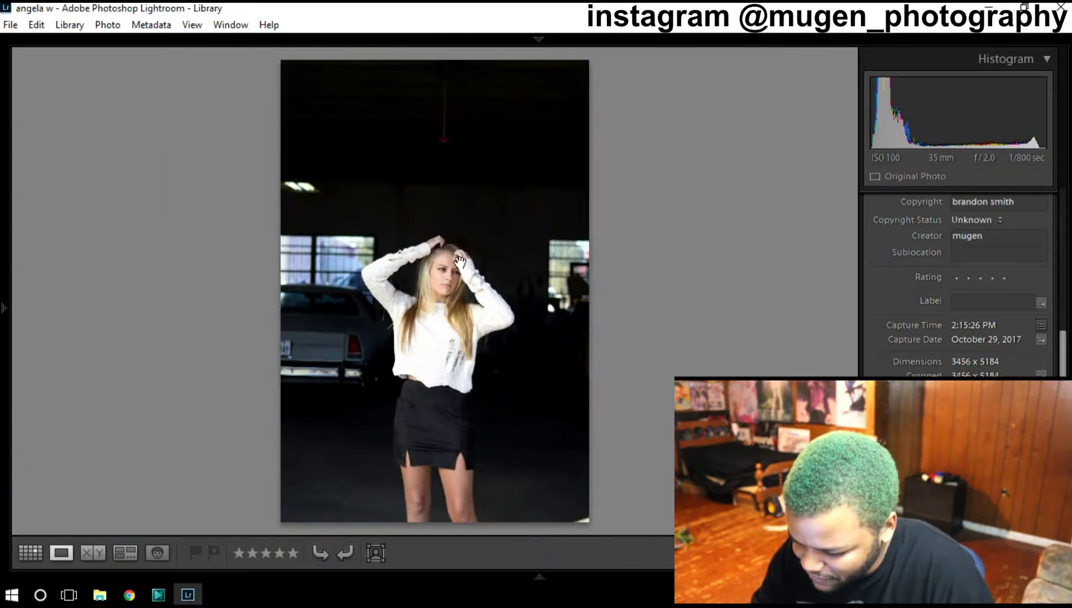
Step: Check the face, hair and sweater holes at 1:1, then return to fit view
{"action": "left_click_drag", "start_coordinate": [442, 278], "coordinate": [543, 237]}
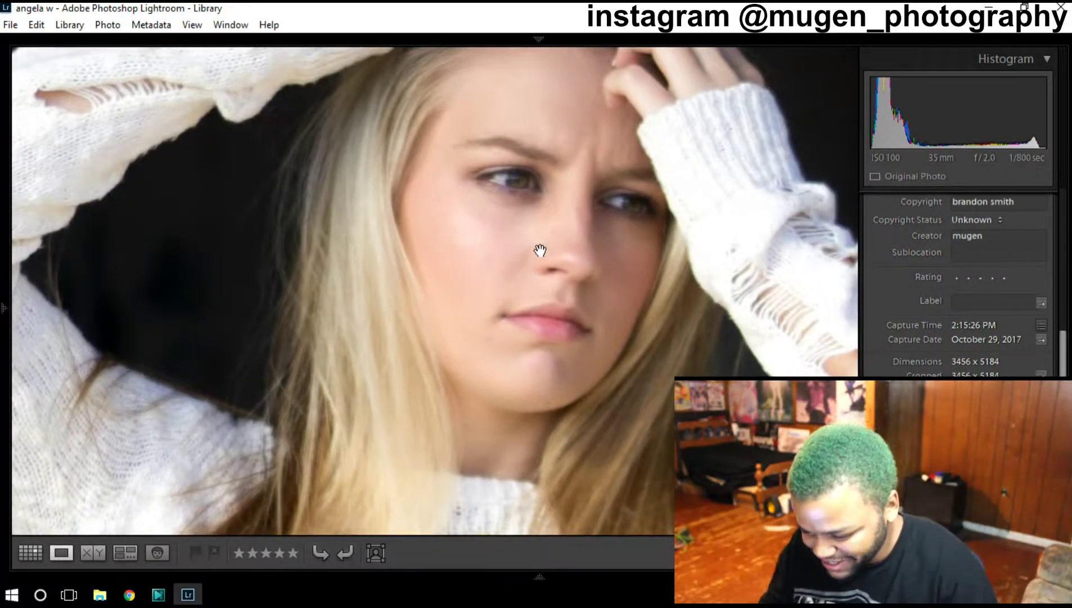
{"action": "left_click", "coordinate": [538, 258]}
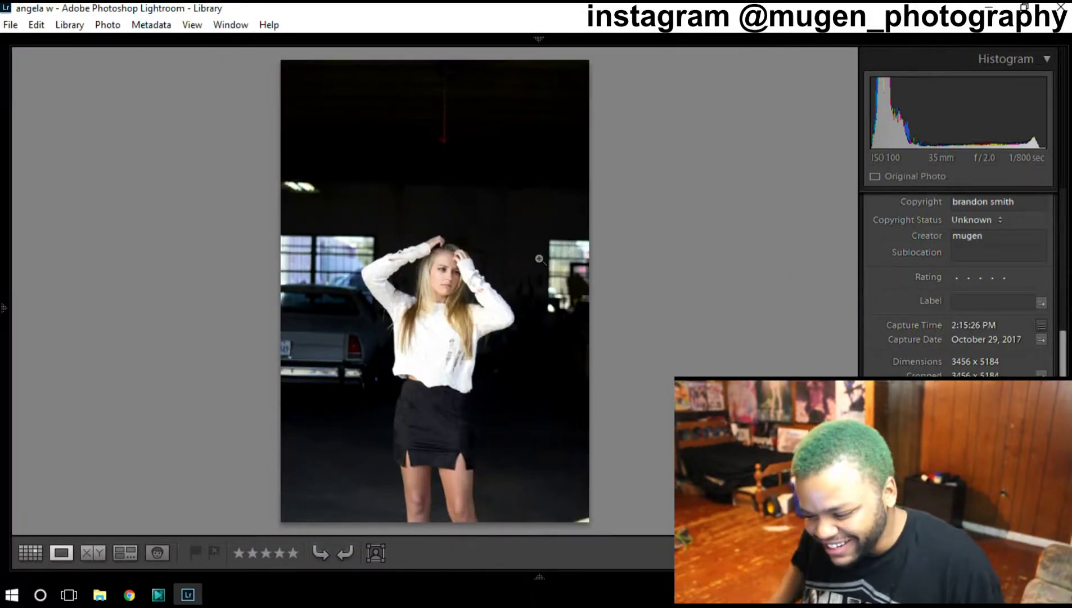
{"action": "left_click_drag", "start_coordinate": [450, 340], "coordinate": [445, 219]}
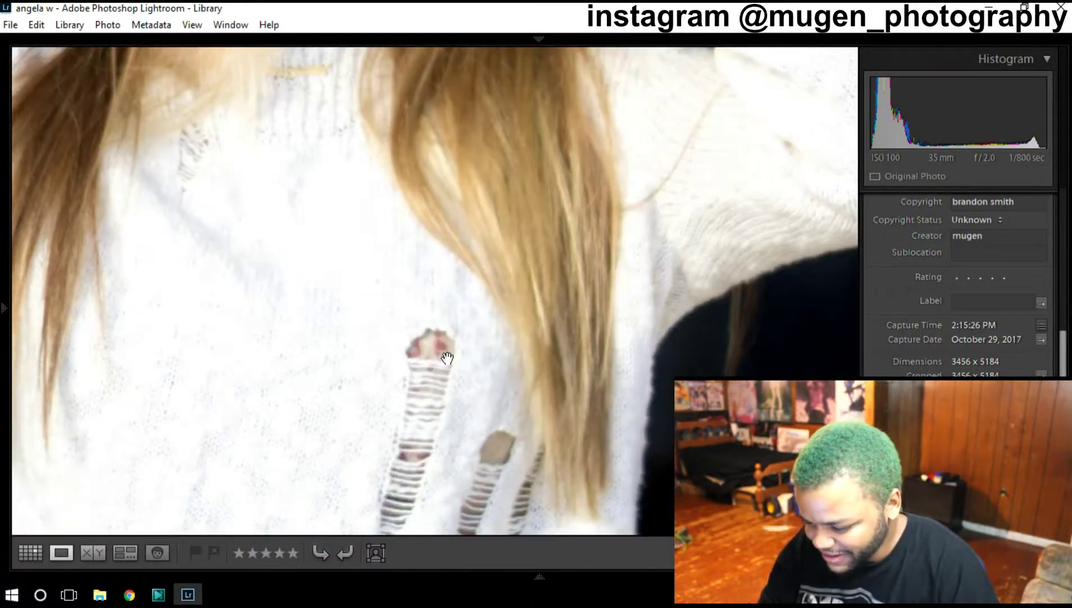
{"action": "mouse_move", "coordinate": [245, 182]}
{"action": "left_mouse_down"}
{"action": "mouse_move", "coordinate": [359, 253]}
{"action": "mouse_move", "coordinate": [355, 142]}
{"action": "mouse_move", "coordinate": [376, 358]}
{"action": "left_mouse_up"}
{"action": "left_click_drag", "start_coordinate": [407, 139], "coordinate": [403, 462]}
{"action": "left_click_drag", "start_coordinate": [414, 110], "coordinate": [461, 365]}
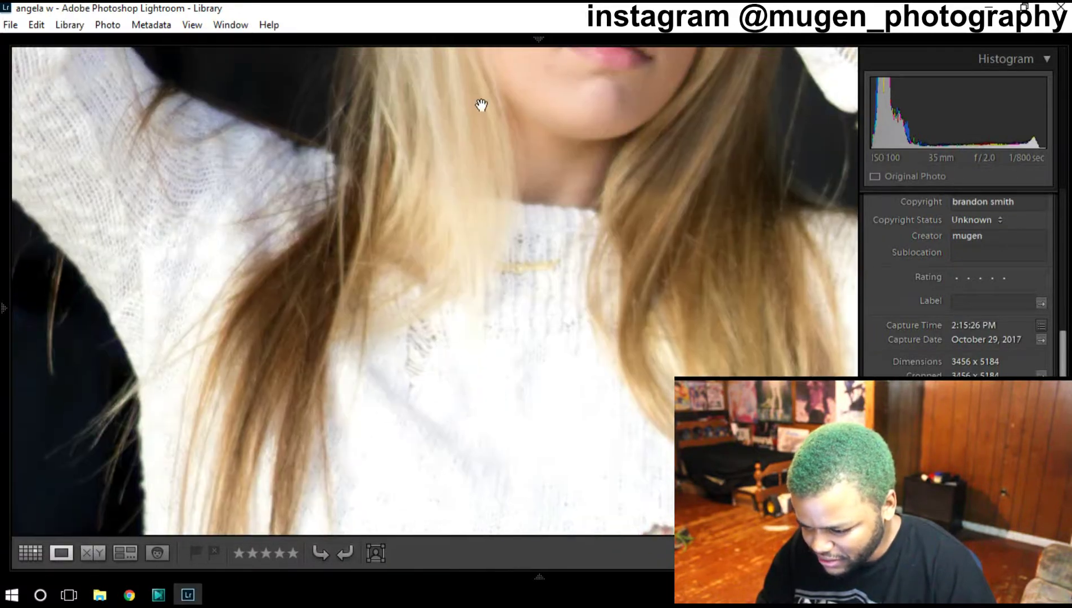
{"action": "mouse_move", "coordinate": [481, 105]}
{"action": "left_mouse_down"}
{"action": "mouse_move", "coordinate": [511, 200]}
{"action": "mouse_move", "coordinate": [508, 304]}
{"action": "left_mouse_up"}
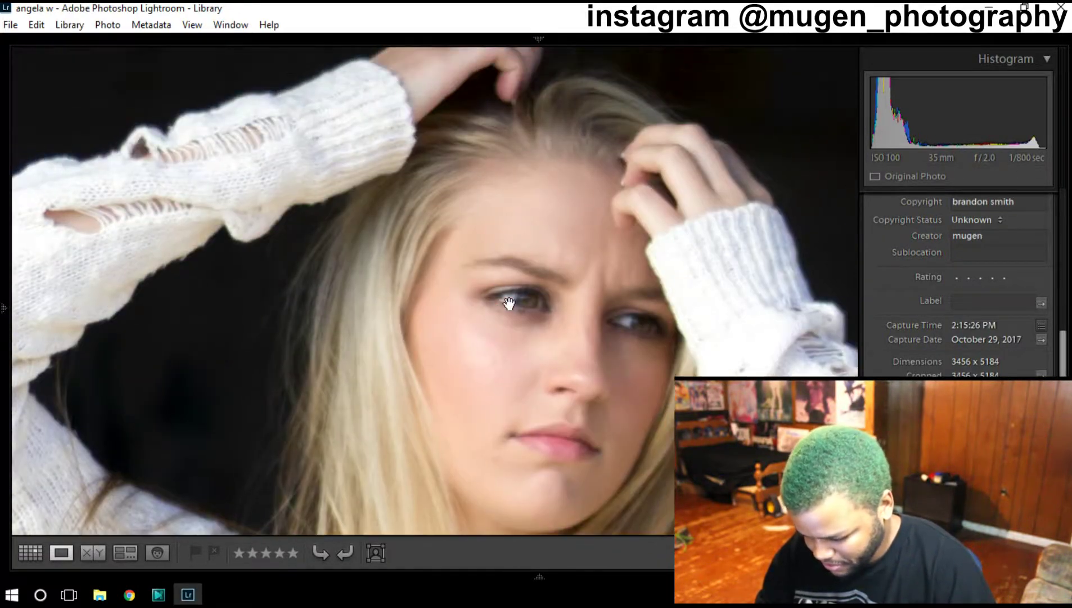
{"action": "left_click", "coordinate": [566, 299]}
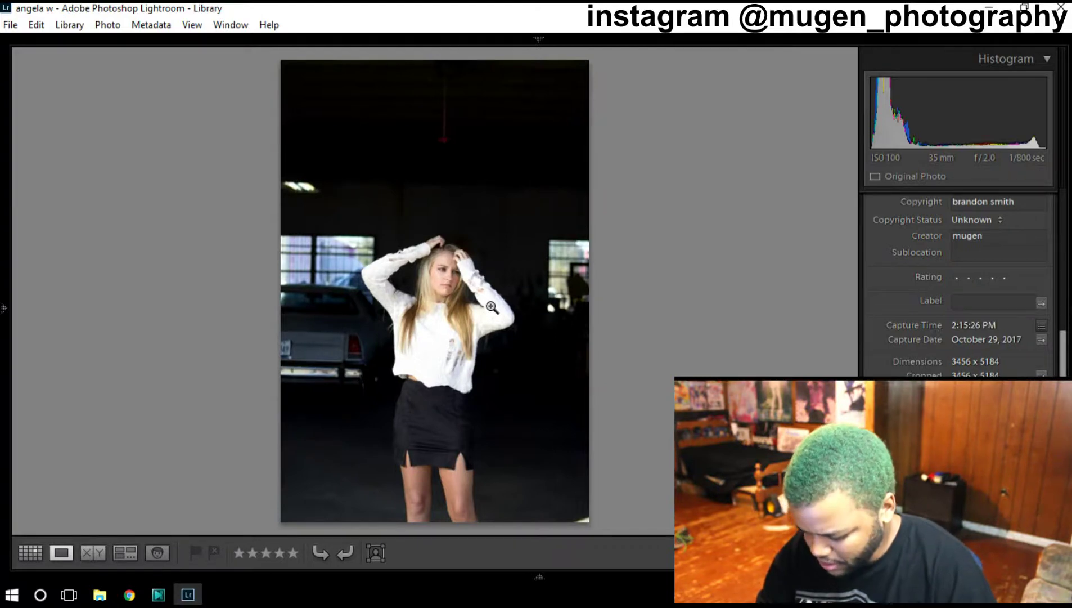
Step: Step to the hand-on-hip portrait and check the model's face at 1:1
{"action": "key", "text": "Right"}
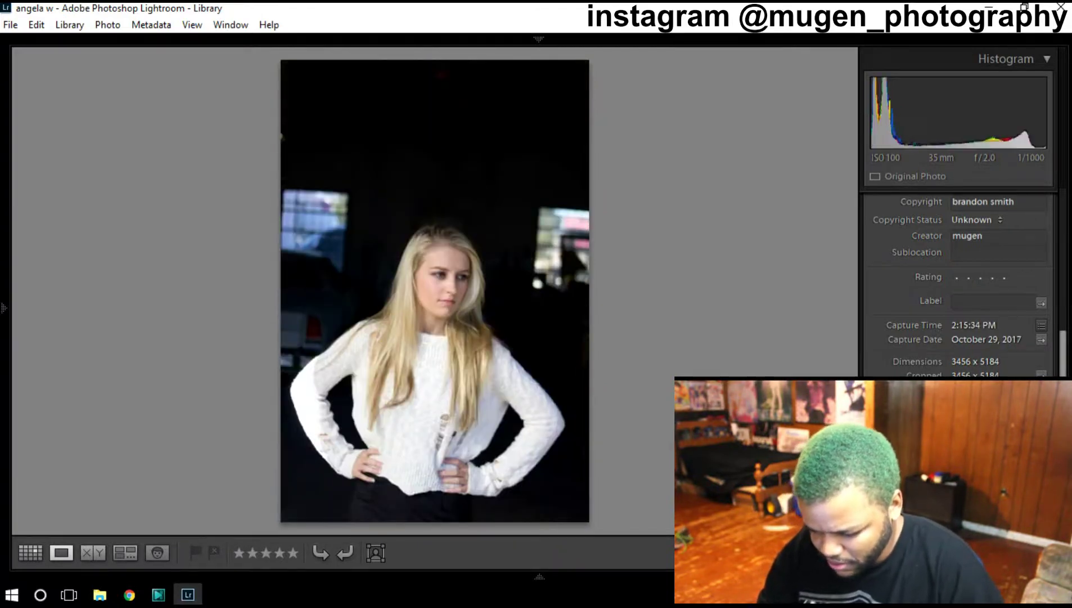
{"action": "key", "text": "Right"}
{"action": "key", "text": "Left"}
{"action": "key", "text": "Right"}
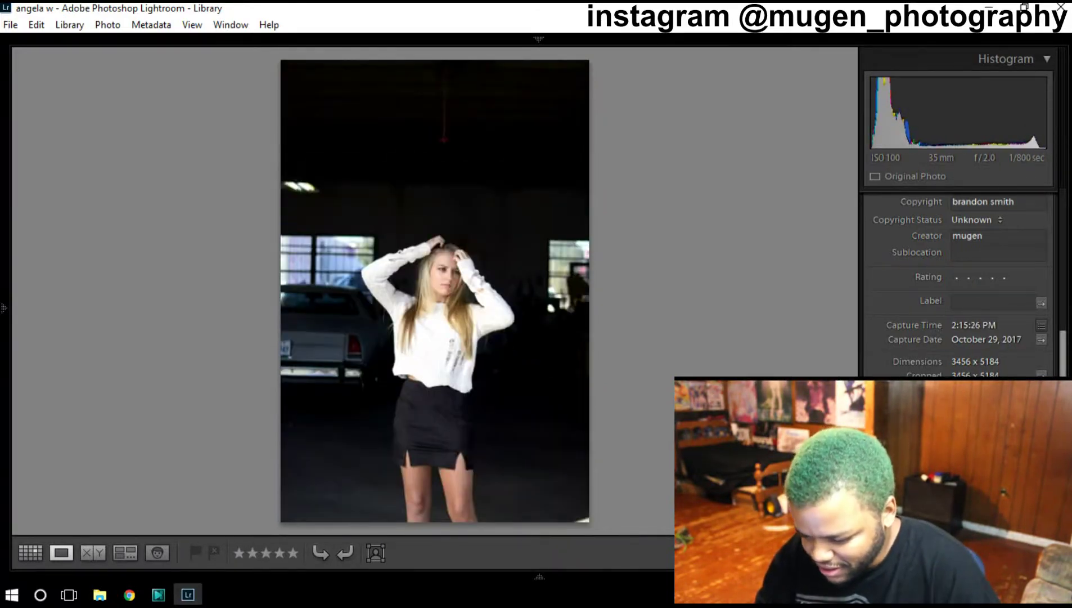
{"action": "key", "text": "Left"}
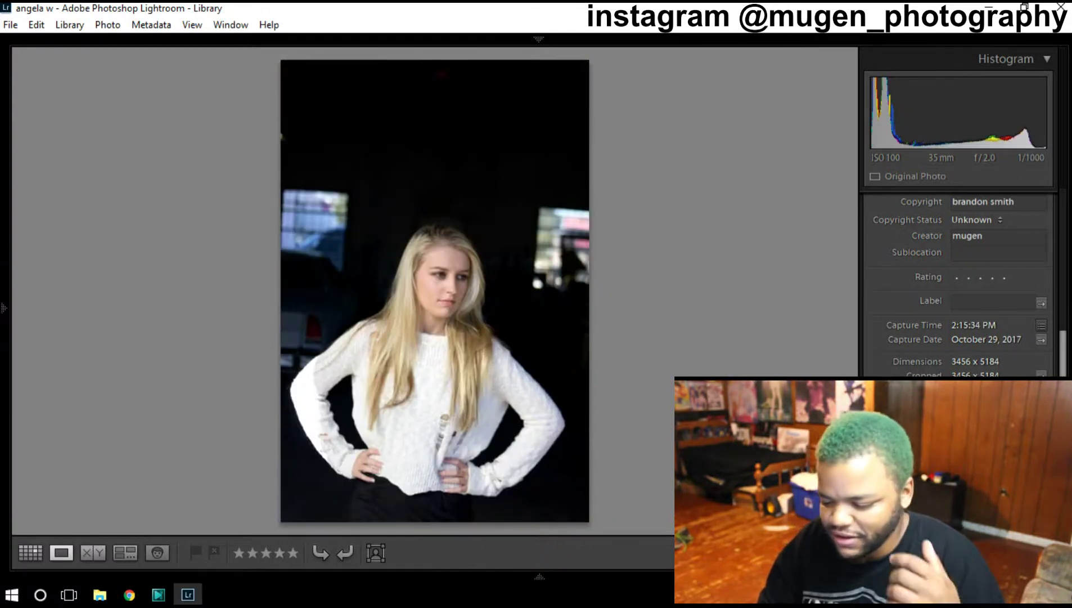
{"action": "key", "text": "Right"}
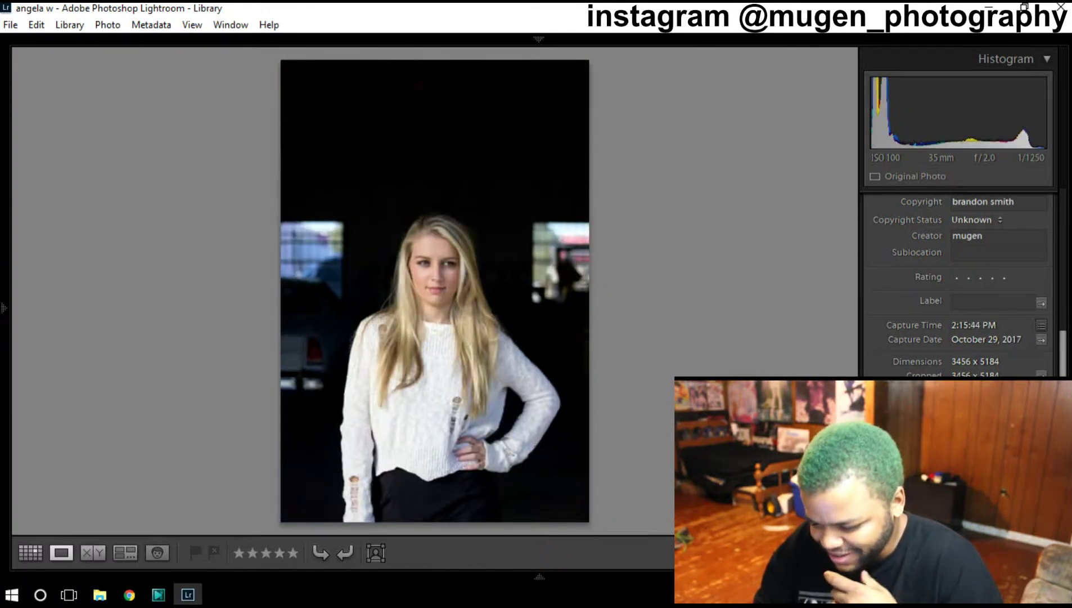
{"action": "left_click", "coordinate": [419, 277]}
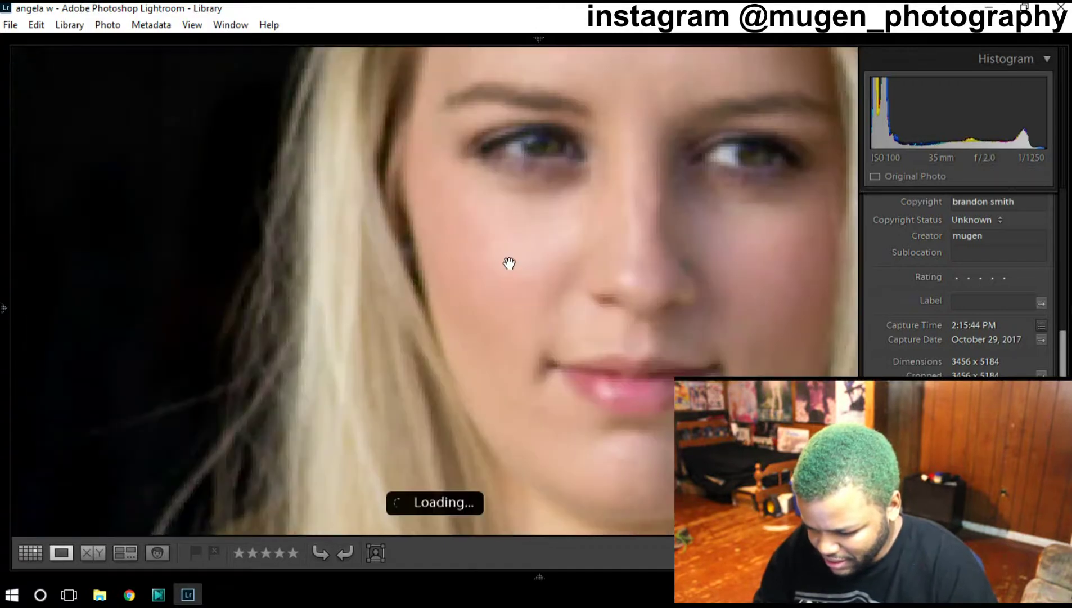
{"action": "left_click", "coordinate": [572, 215]}
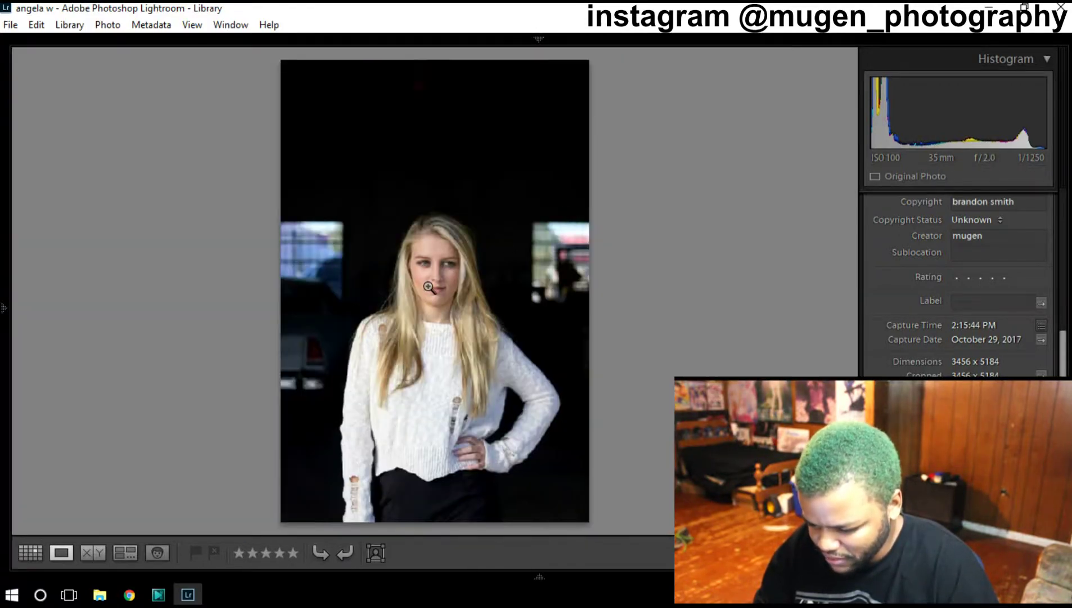
Step: Check the neighbouring shot's face, then return to the 2:15:44 hand-on-hip portrait
{"action": "key", "text": "Right"}
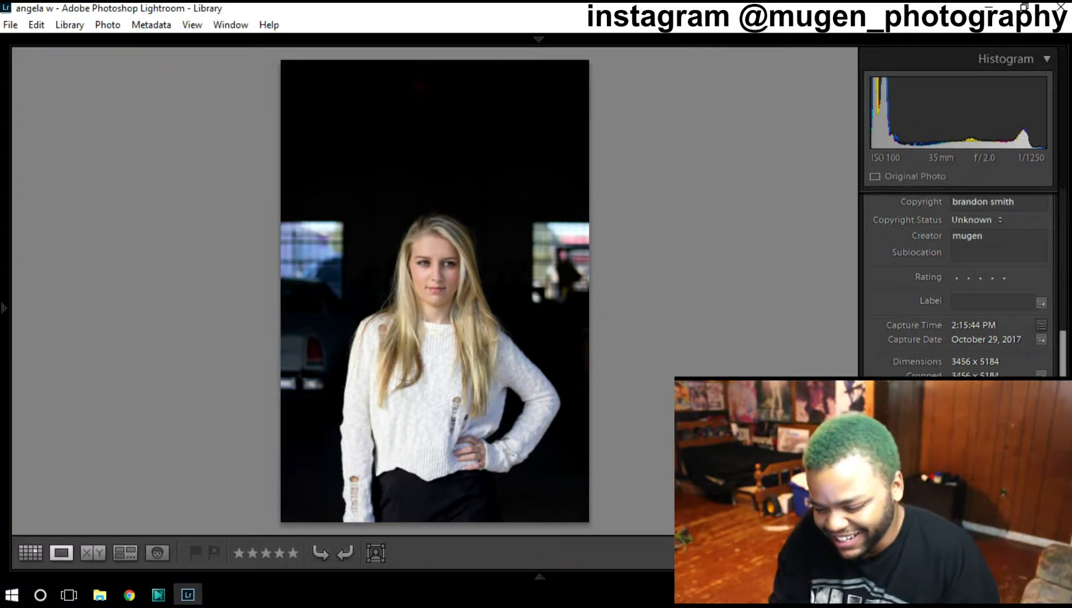
{"action": "left_click", "coordinate": [417, 303]}
{"action": "key", "text": "Left"}
{"action": "left_click", "coordinate": [405, 224]}
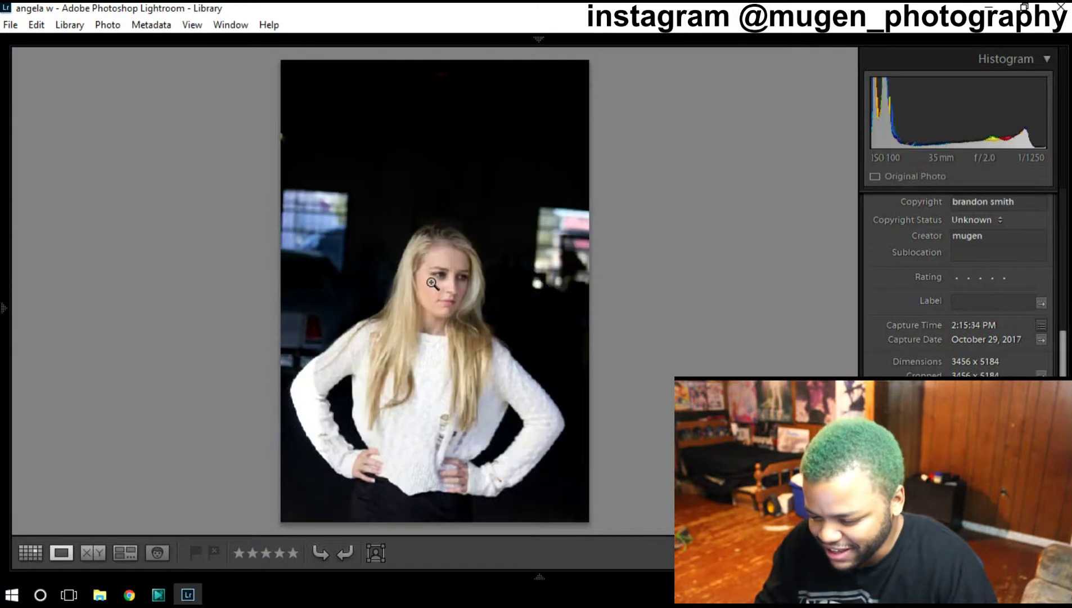
{"action": "key", "text": "Left"}
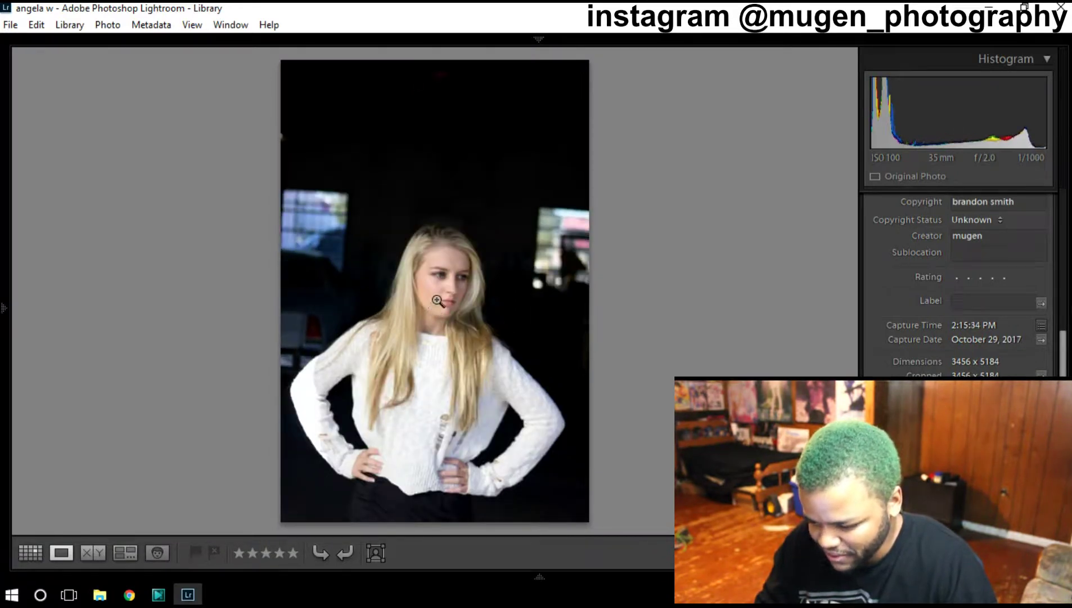
{"action": "key", "text": "Right"}
{"action": "key", "text": "Right"}
{"action": "key", "text": "Right"}
{"action": "key", "text": "Right"}
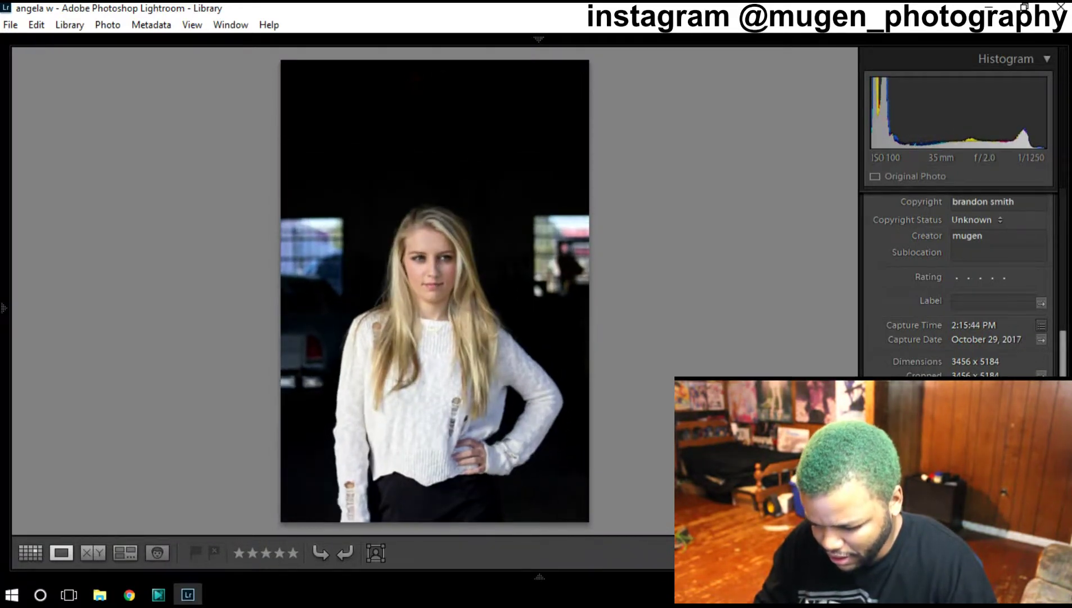
Step: Check the previous shot's face at 1:1, then advance two photos
{"action": "key", "text": "Left"}
{"action": "left_click", "coordinate": [434, 265]}
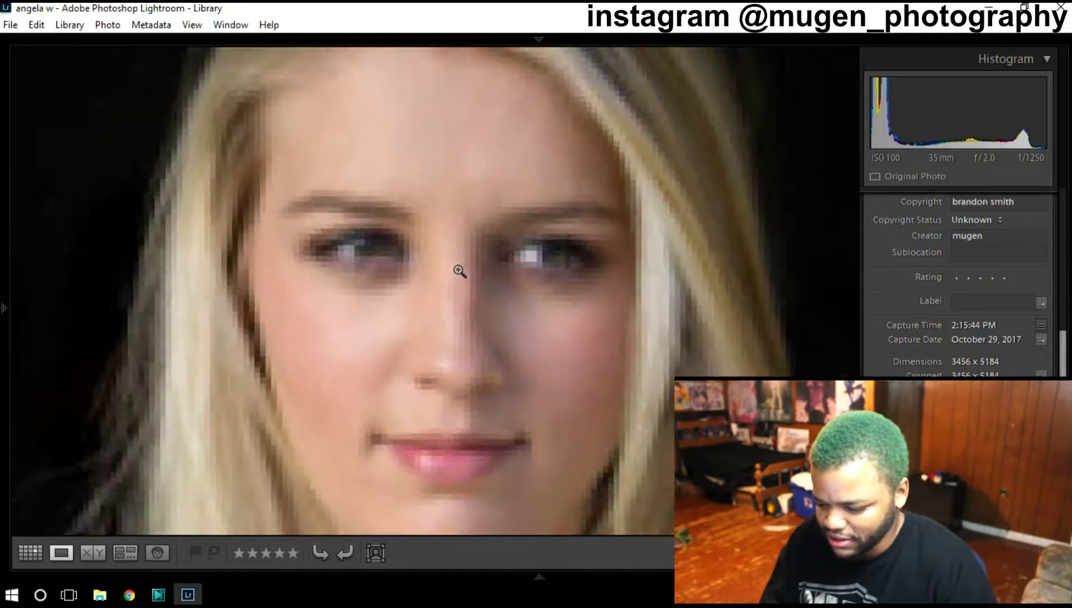
{"action": "left_click", "coordinate": [458, 269]}
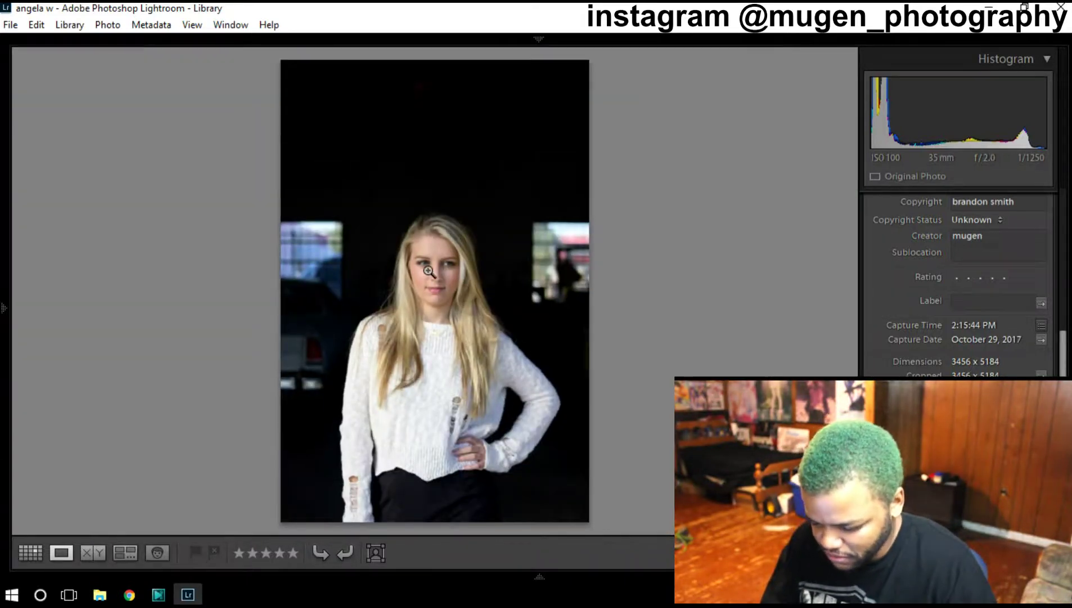
{"action": "key", "text": "Right"}
{"action": "key", "text": "Right"}
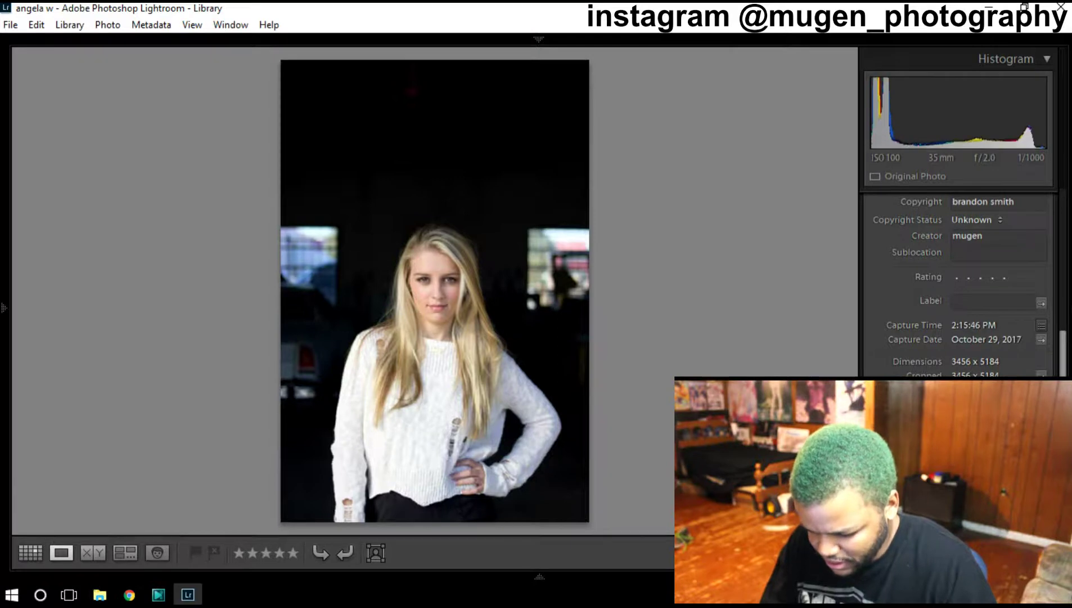
{"action": "key", "text": "Right"}
{"action": "key", "text": "Right"}
Step: Inspect the 2:15:46 hand-on-hip portrait's face at 1:1 and rate it one star
{"action": "left_click", "coordinate": [441, 291]}
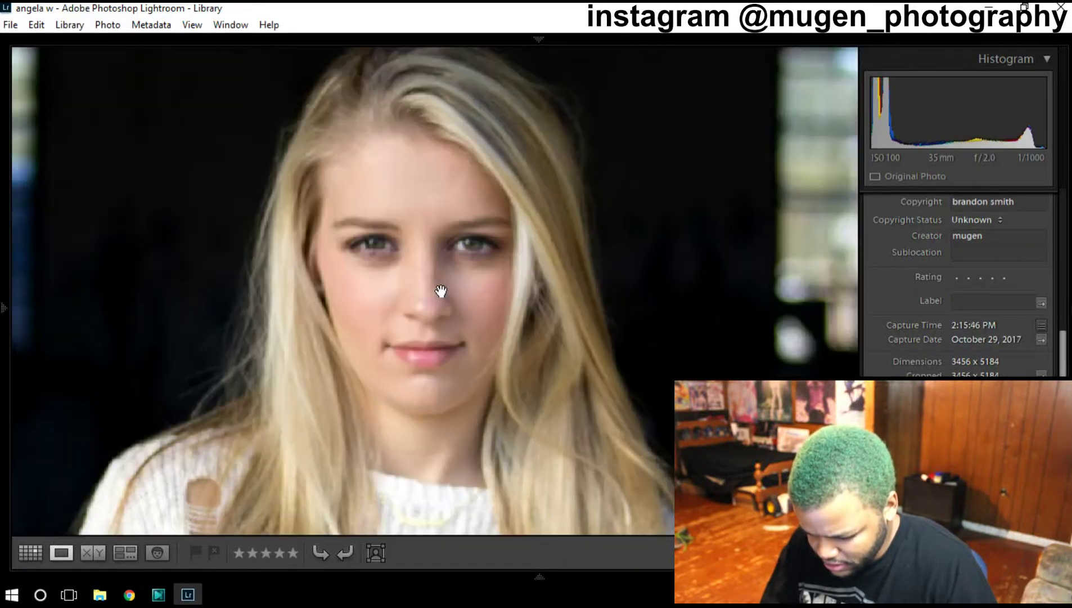
{"action": "left_click_drag", "start_coordinate": [432, 223], "coordinate": [427, 283]}
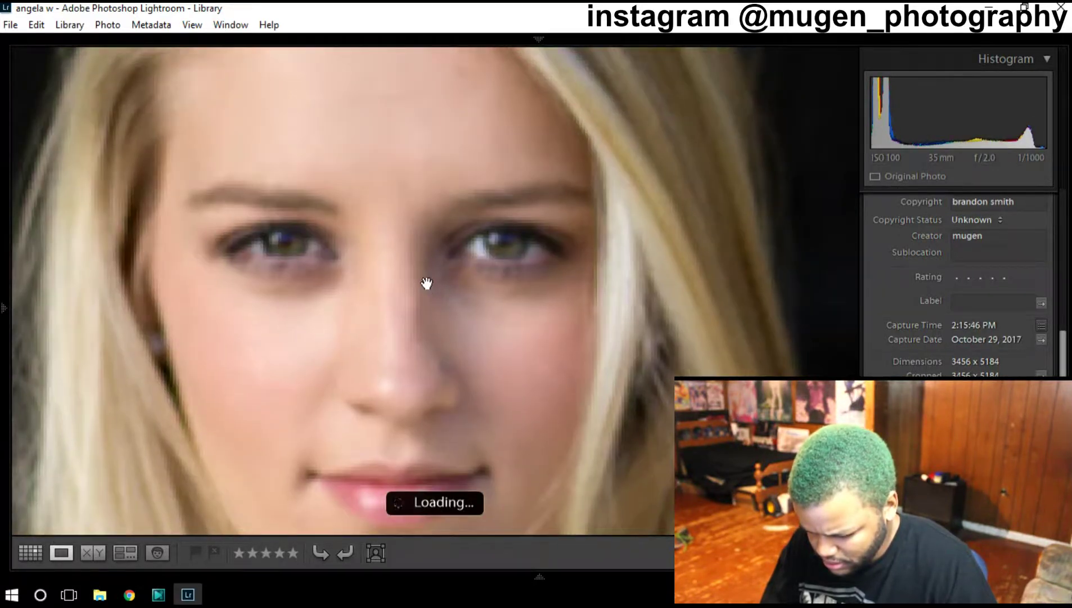
{"action": "left_click_drag", "start_coordinate": [412, 353], "coordinate": [416, 256]}
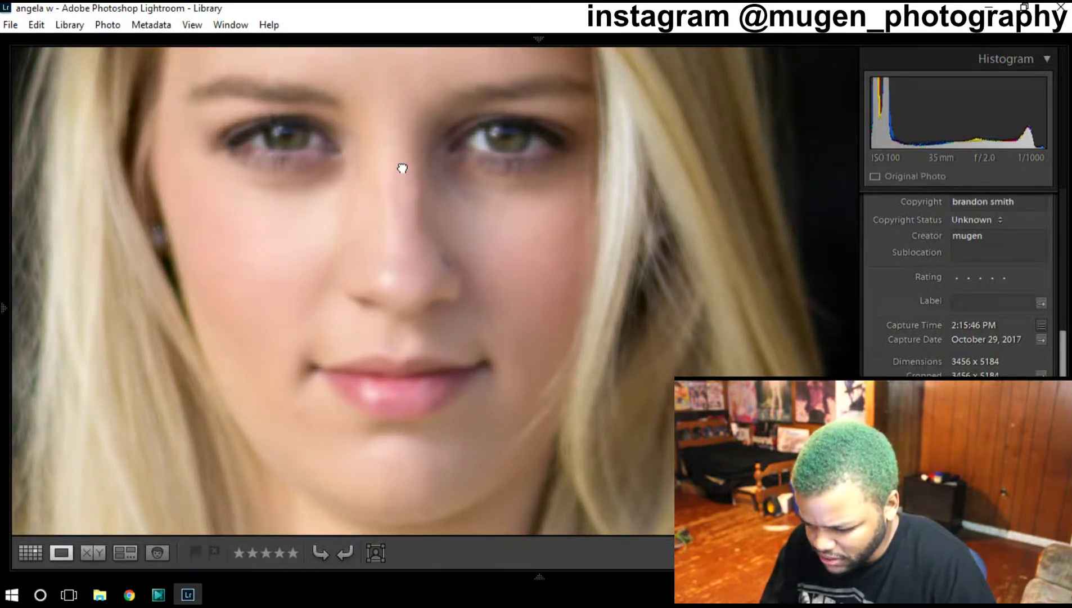
{"action": "mouse_move", "coordinate": [402, 168]}
{"action": "left_mouse_down"}
{"action": "mouse_move", "coordinate": [380, 242]}
{"action": "mouse_move", "coordinate": [395, 342]}
{"action": "mouse_move", "coordinate": [329, 381]}
{"action": "left_mouse_up"}
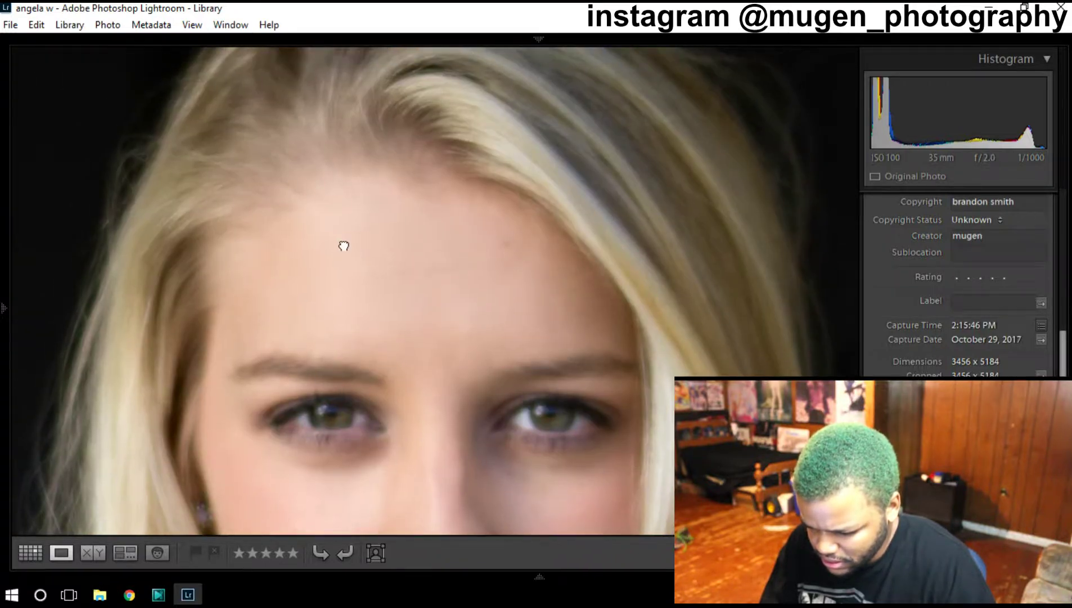
{"action": "mouse_move", "coordinate": [344, 246]}
{"action": "left_mouse_down"}
{"action": "mouse_move", "coordinate": [369, 450]}
{"action": "mouse_move", "coordinate": [371, 194]}
{"action": "mouse_move", "coordinate": [383, 242]}
{"action": "mouse_move", "coordinate": [375, 228]}
{"action": "mouse_move", "coordinate": [461, 224]}
{"action": "left_mouse_up"}
{"action": "left_click", "coordinate": [465, 179]}
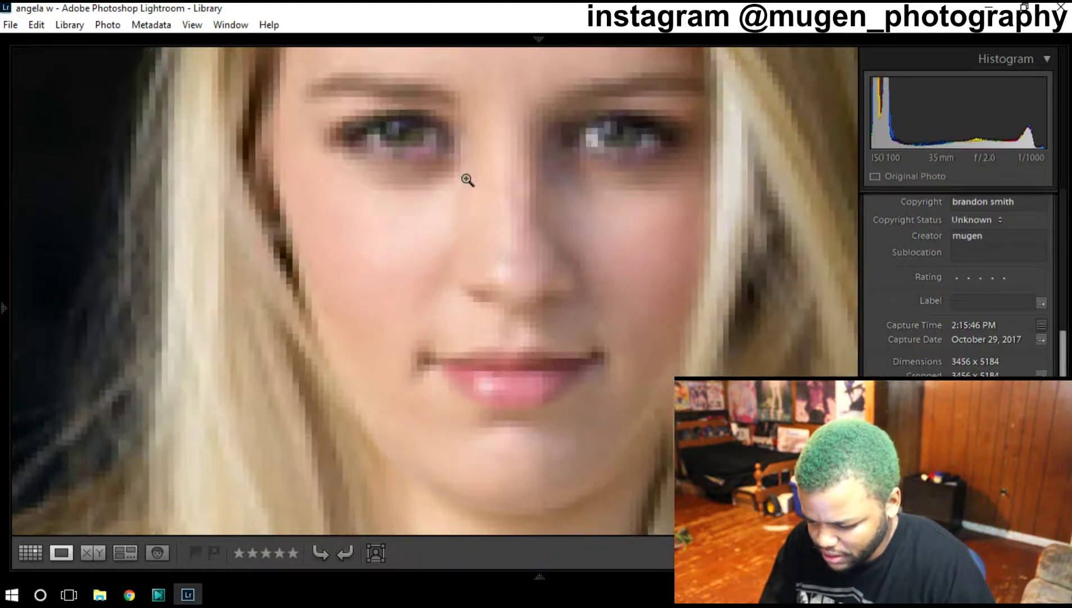
{"action": "key", "text": "1"}
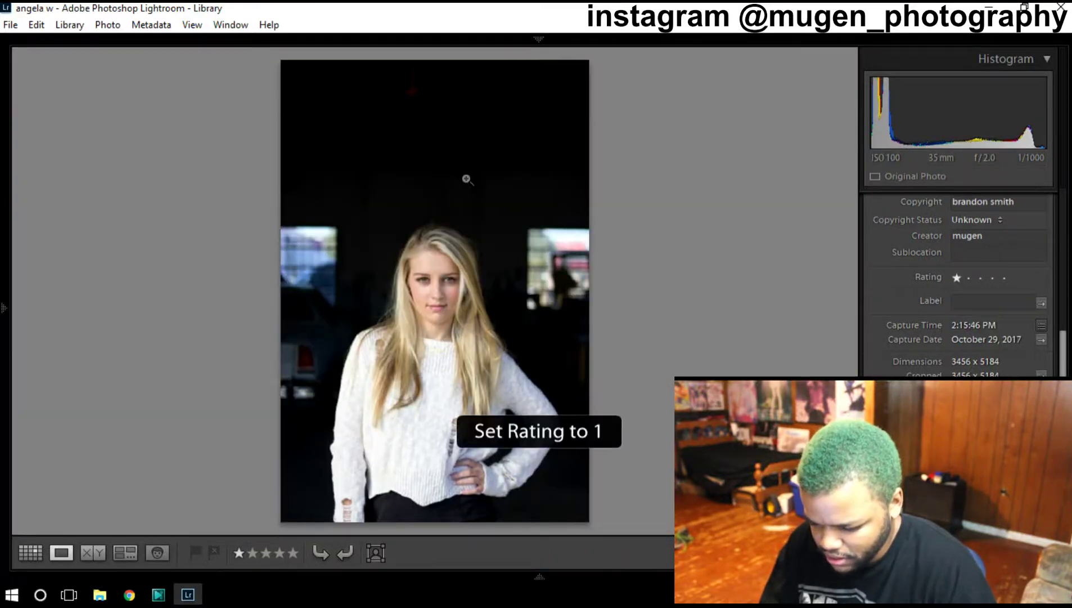
Step: Check the next two photos' faces and eyes for focus at 1:1
{"action": "key", "text": "Right"}
{"action": "key", "text": "Right"}
{"action": "key", "text": "Right"}
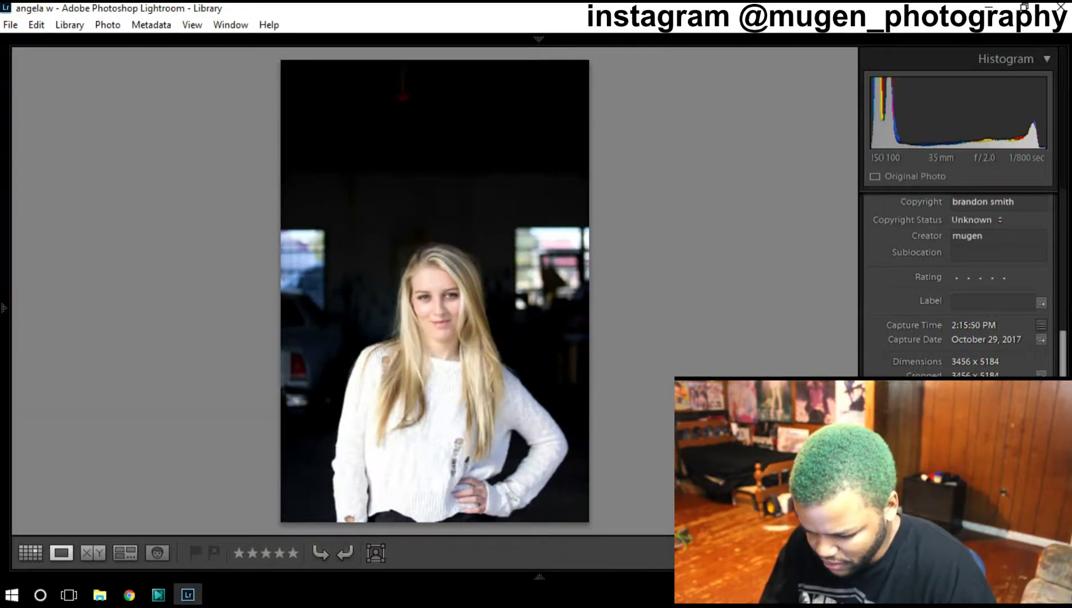
{"action": "left_click", "coordinate": [430, 329]}
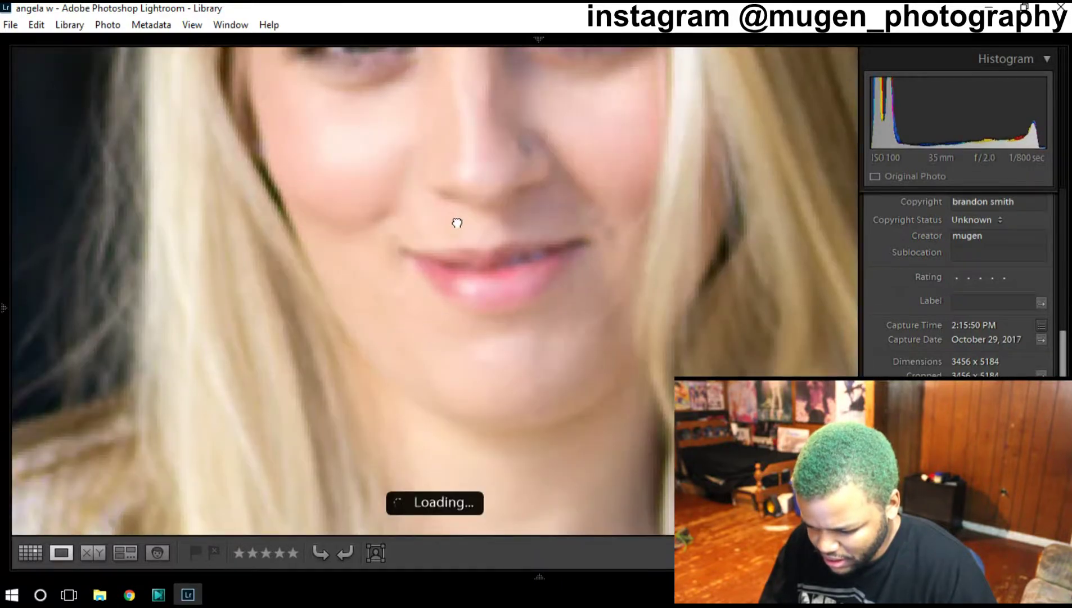
{"action": "left_click_drag", "start_coordinate": [457, 223], "coordinate": [422, 342]}
{"action": "left_click", "coordinate": [419, 350]}
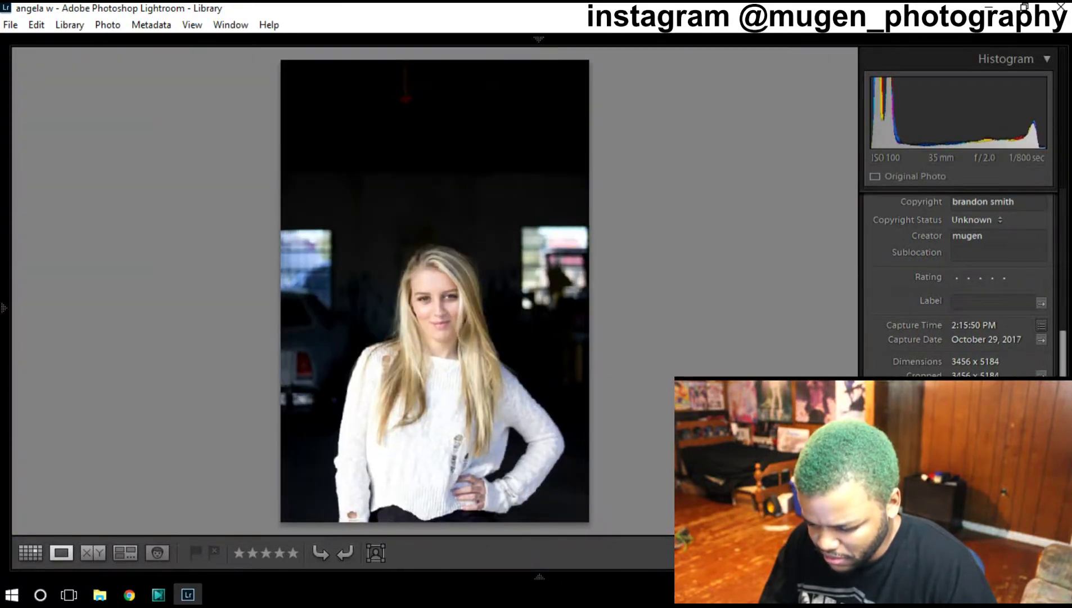
{"action": "key", "text": "Right"}
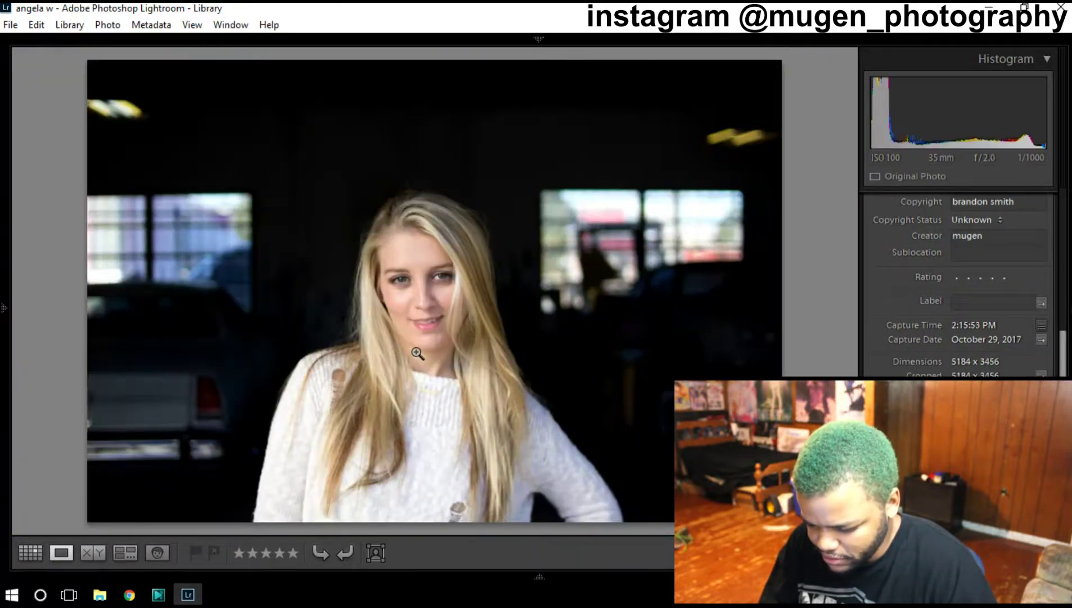
{"action": "left_click", "coordinate": [440, 270]}
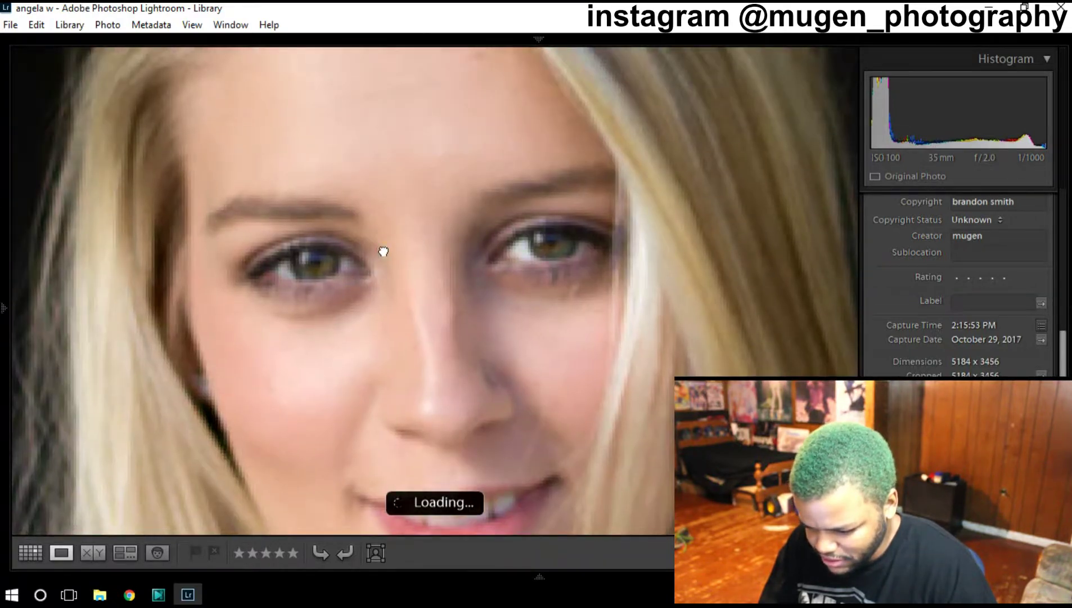
{"action": "left_click", "coordinate": [383, 252]}
{"action": "left_click", "coordinate": [436, 205]}
Step: Compare neighbouring frames, then advance to the 2:15:54 laughing, looking-up shot
{"action": "key", "text": "Left"}
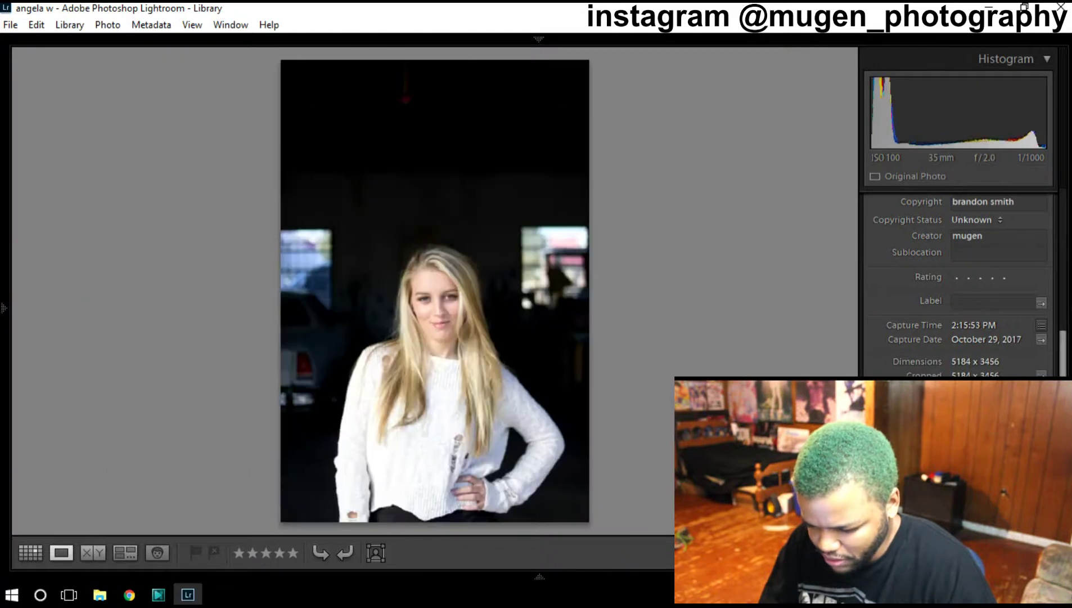
{"action": "key", "text": "Right"}
{"action": "key", "text": "Left"}
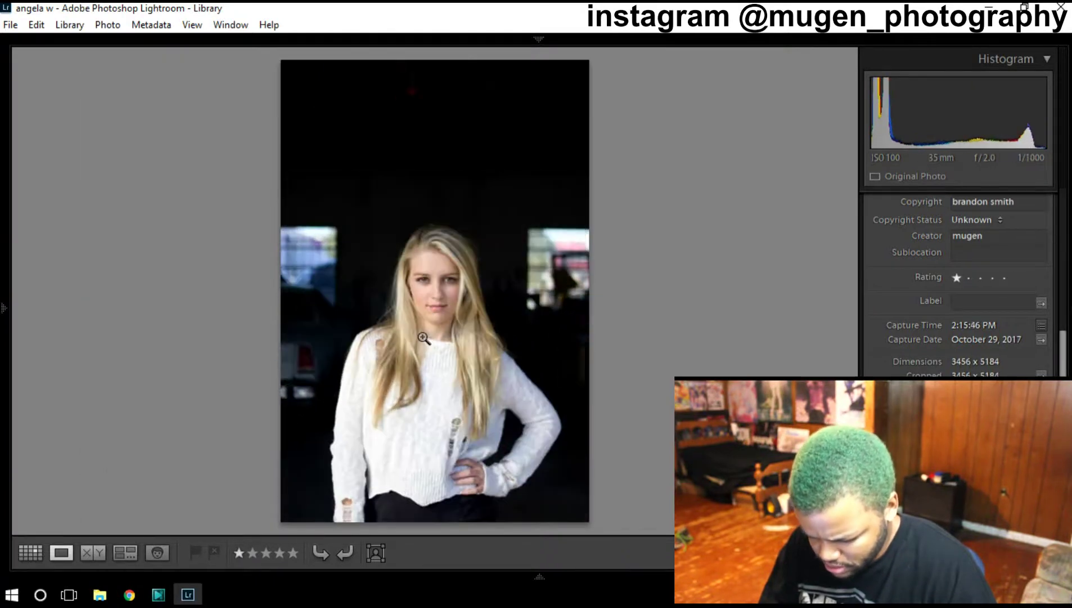
{"action": "key", "text": "Right"}
{"action": "key", "text": "Left"}
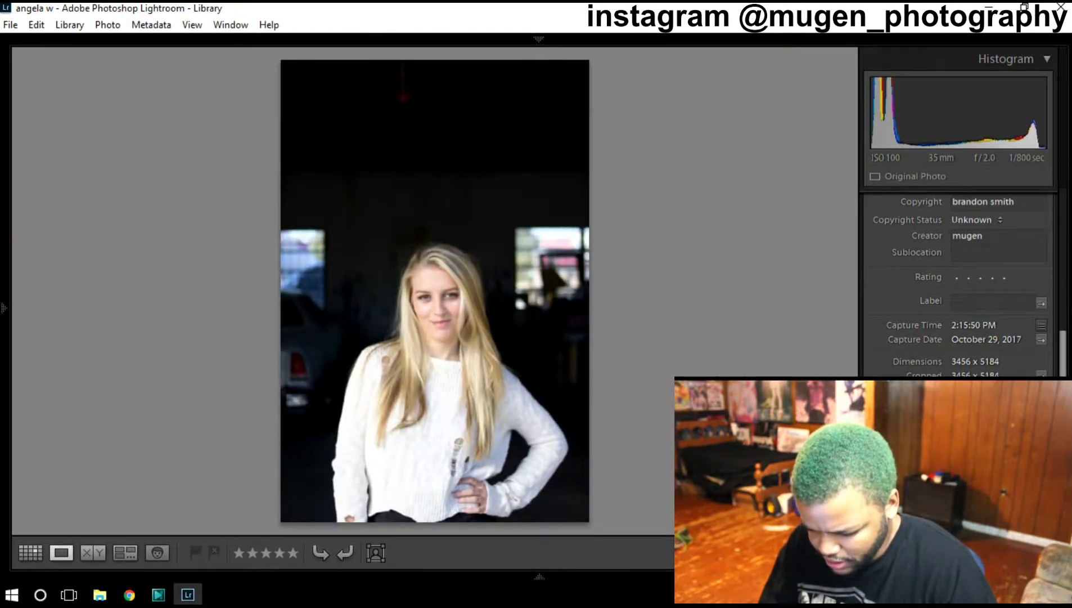
{"action": "key", "text": "Right"}
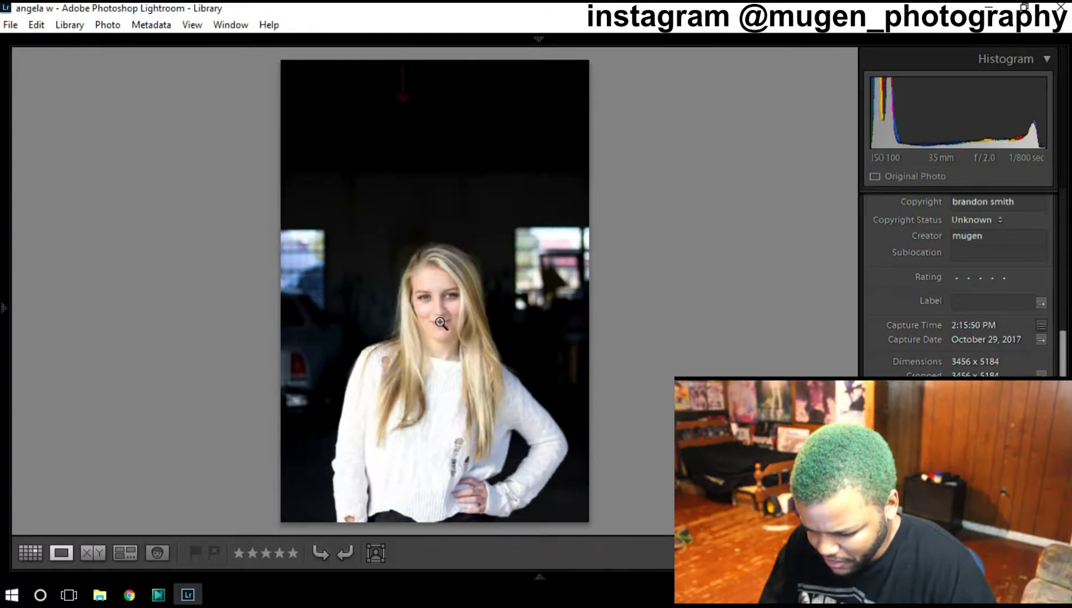
{"action": "key", "text": "Right"}
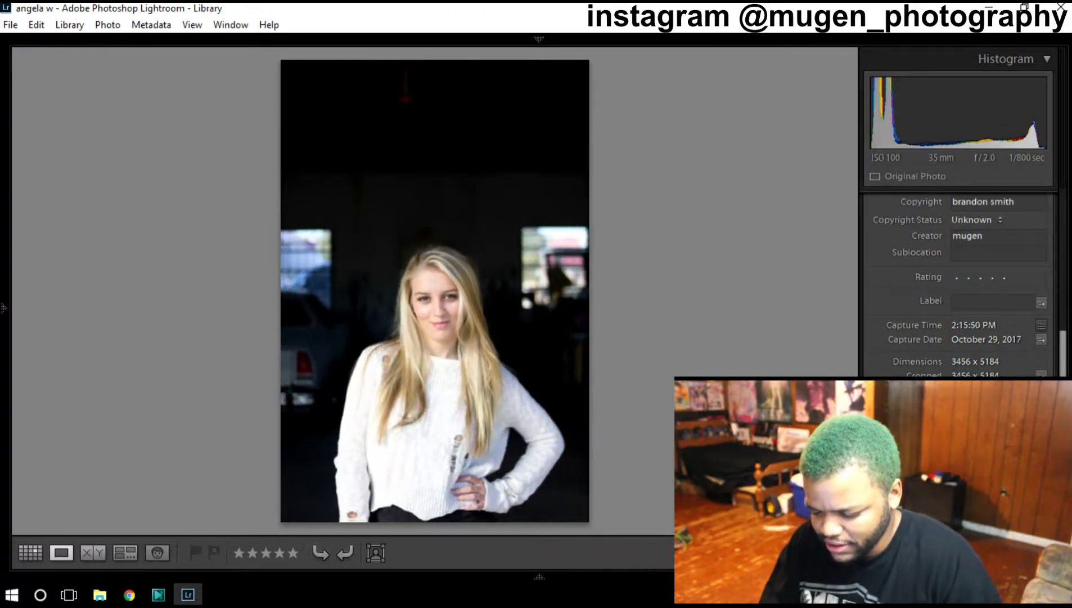
{"action": "key", "text": "Right"}
{"action": "key", "text": "Right"}
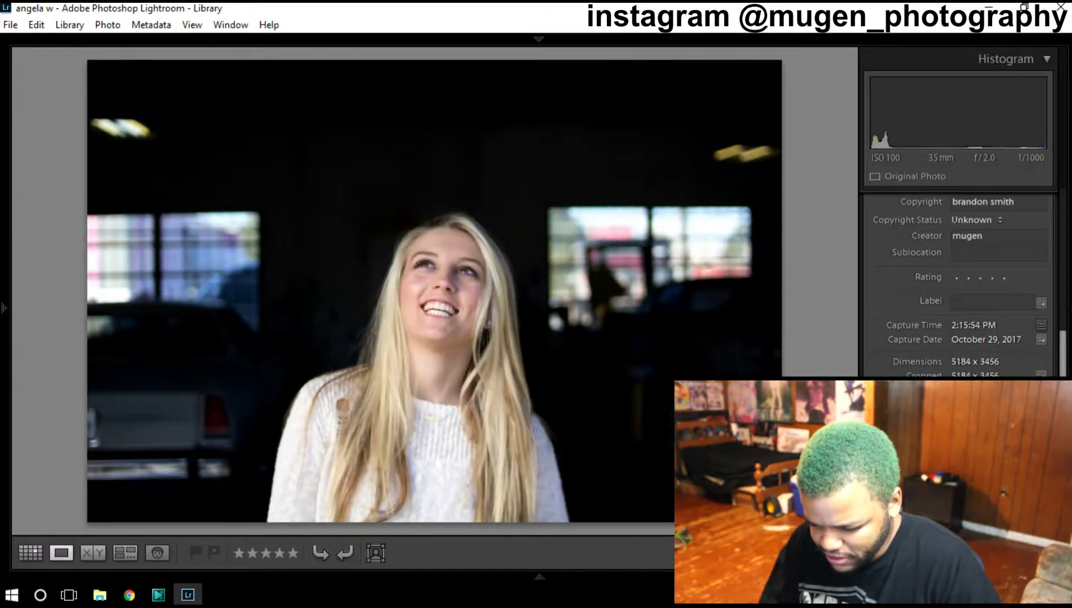
Step: Rate the upward-laughing 2:15:54 photo one star and browse the following frames
{"action": "key", "text": "1"}
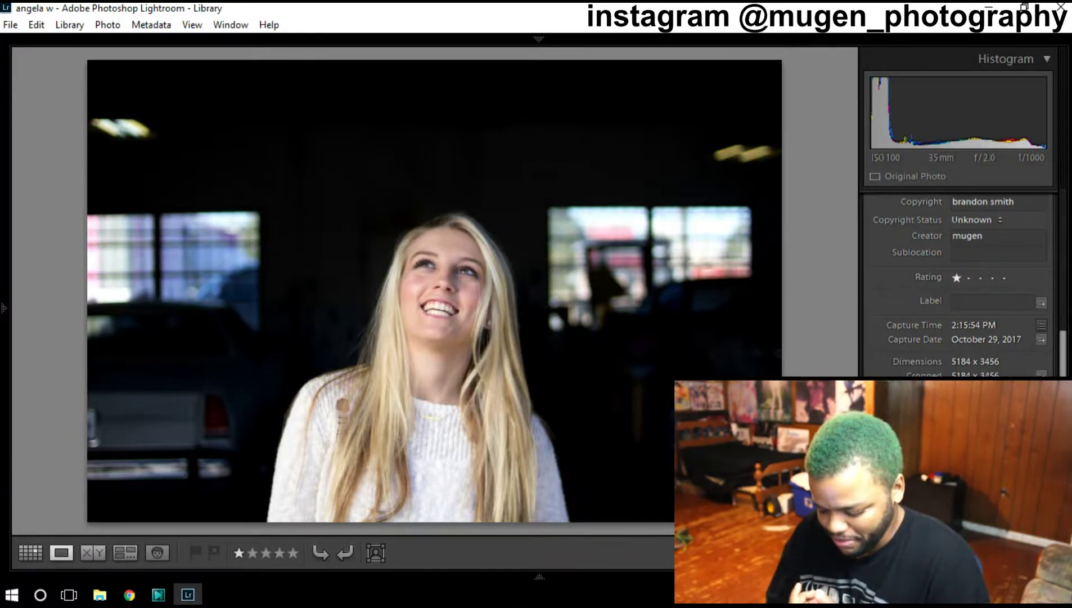
{"action": "key", "text": "Right"}
{"action": "key", "text": "Right"}
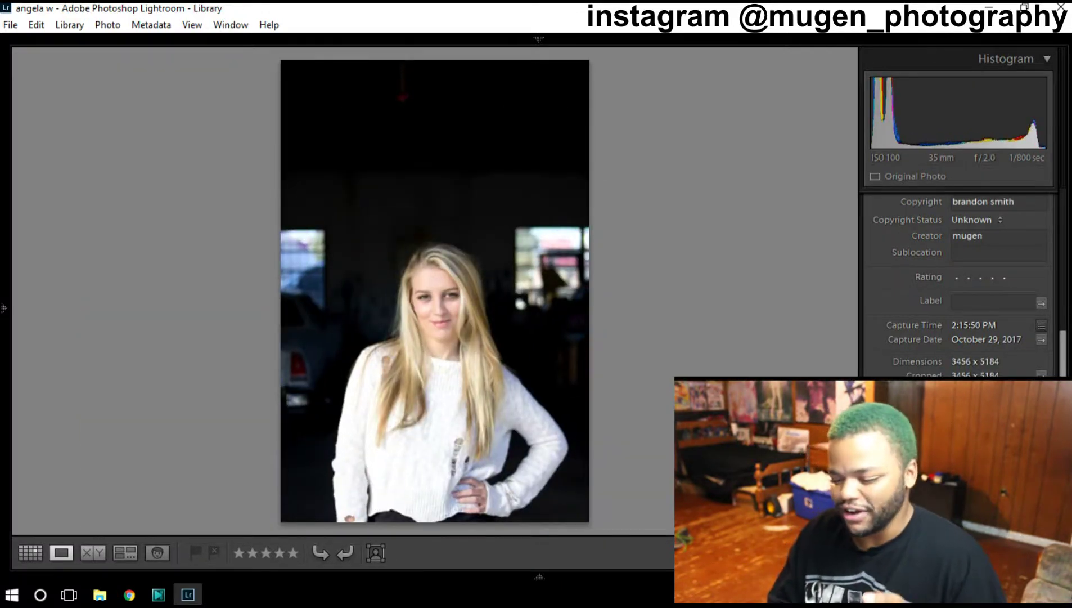
{"action": "key", "text": "Right"}
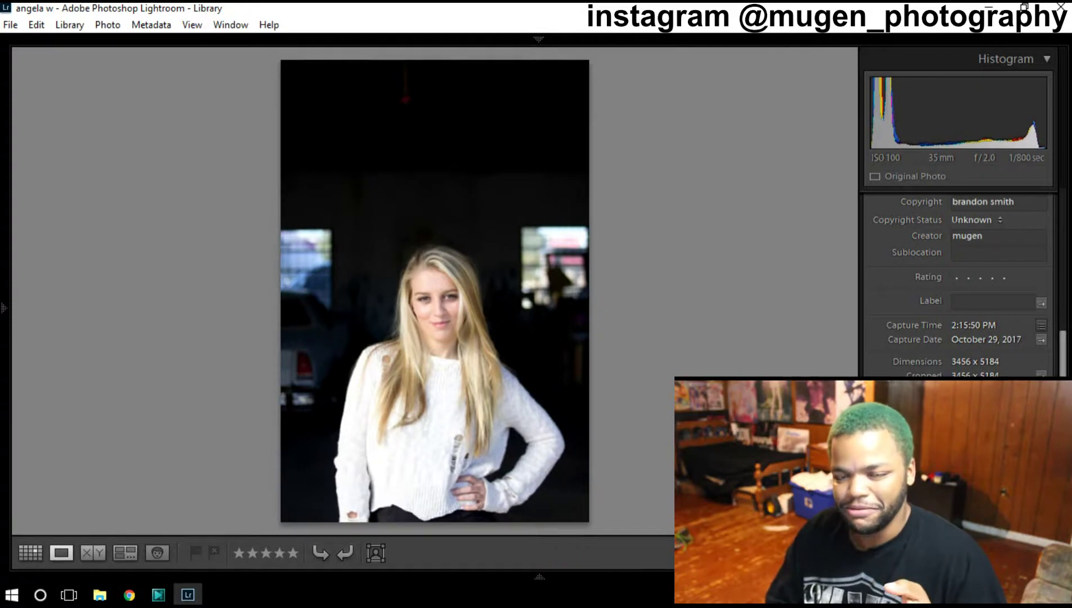
{"action": "key", "text": "Right"}
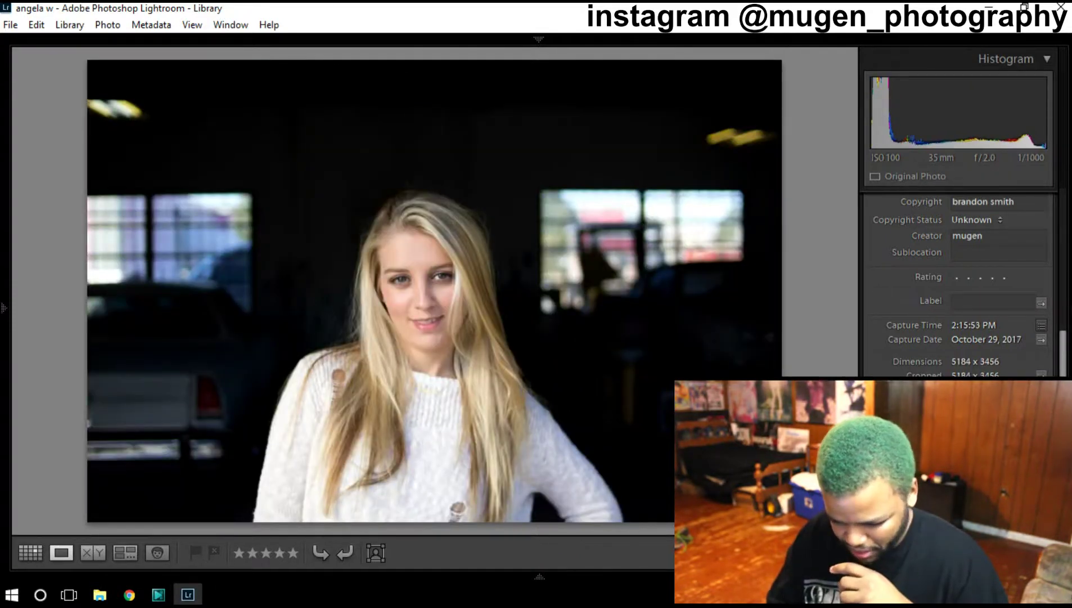
Step: Rate the next laughing shots one star, clearing the rating on a neighbouring frame
{"action": "key", "text": "Right"}
{"action": "key", "text": "1"}
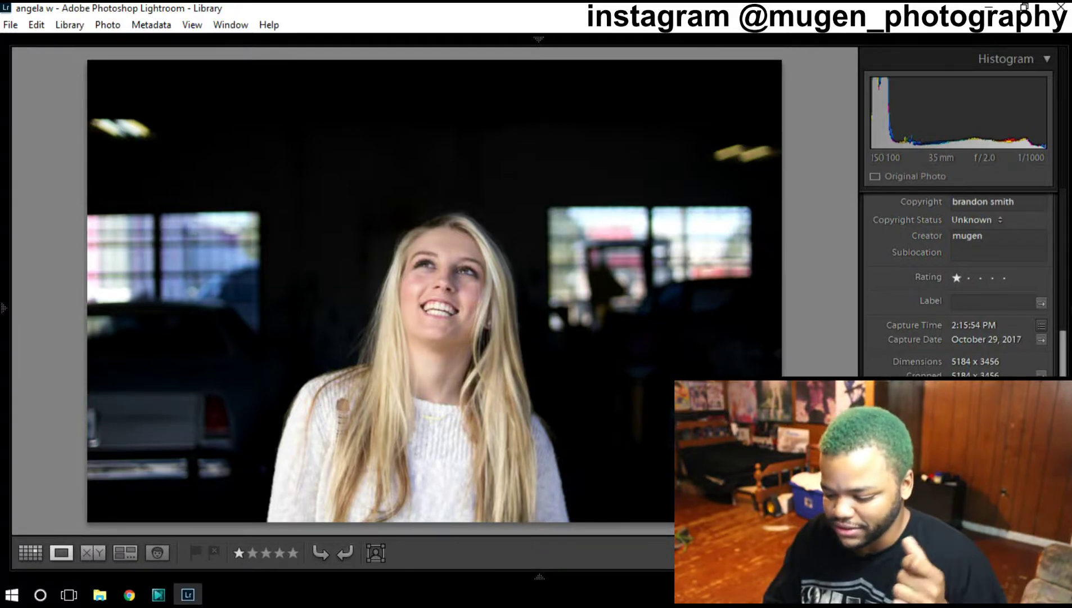
{"action": "key", "text": "Right"}
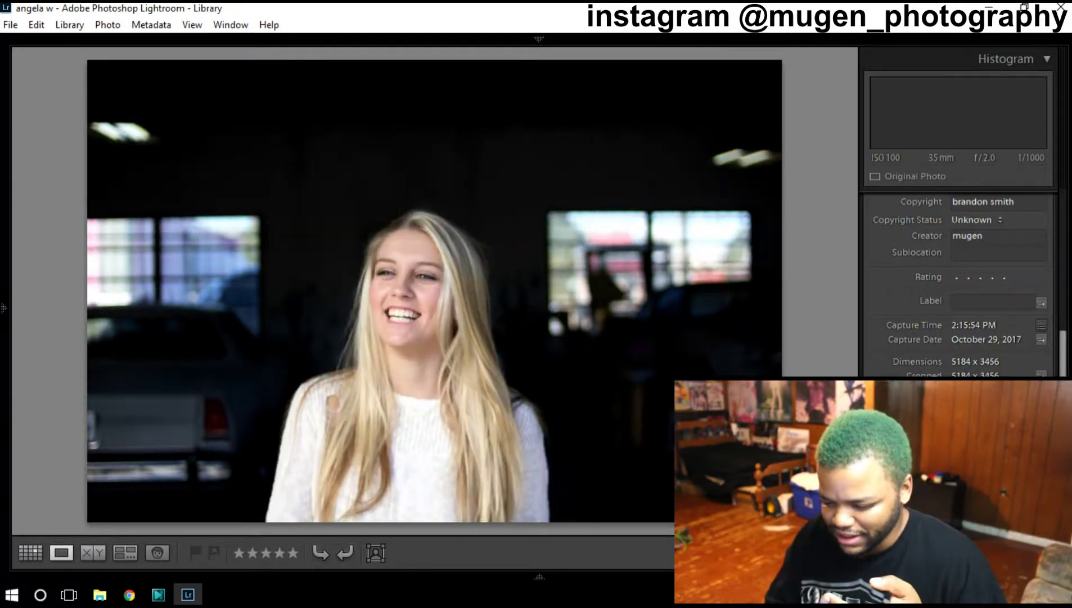
{"action": "key", "text": "1"}
{"action": "key", "text": "Right"}
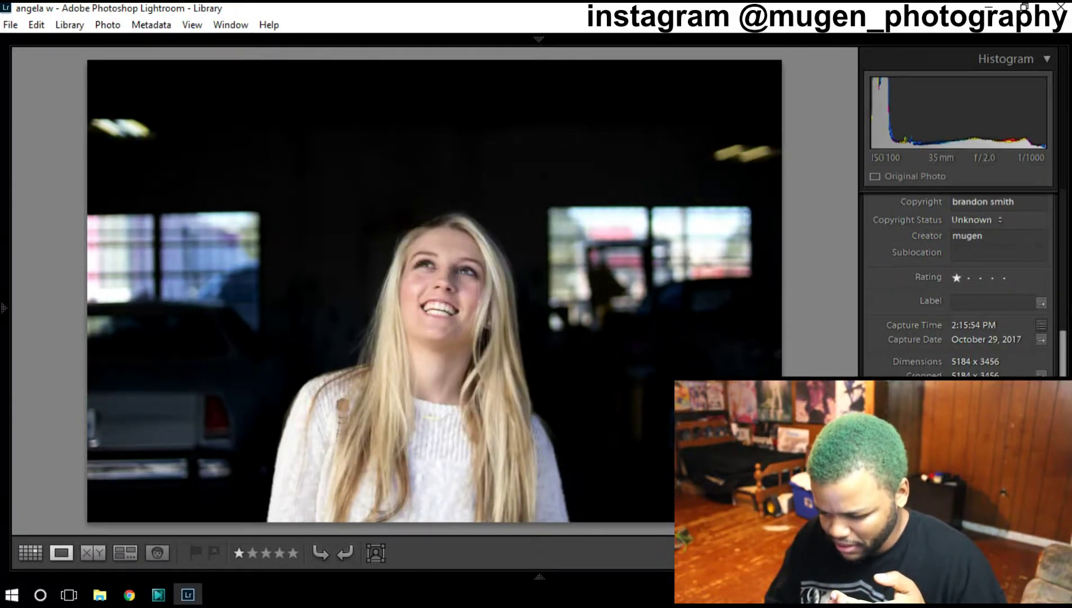
{"action": "key", "text": "0"}
{"action": "key", "text": "Left"}
Step: Advance to the third laughing shot and zoom its face to 1:1
{"action": "key", "text": "Right"}
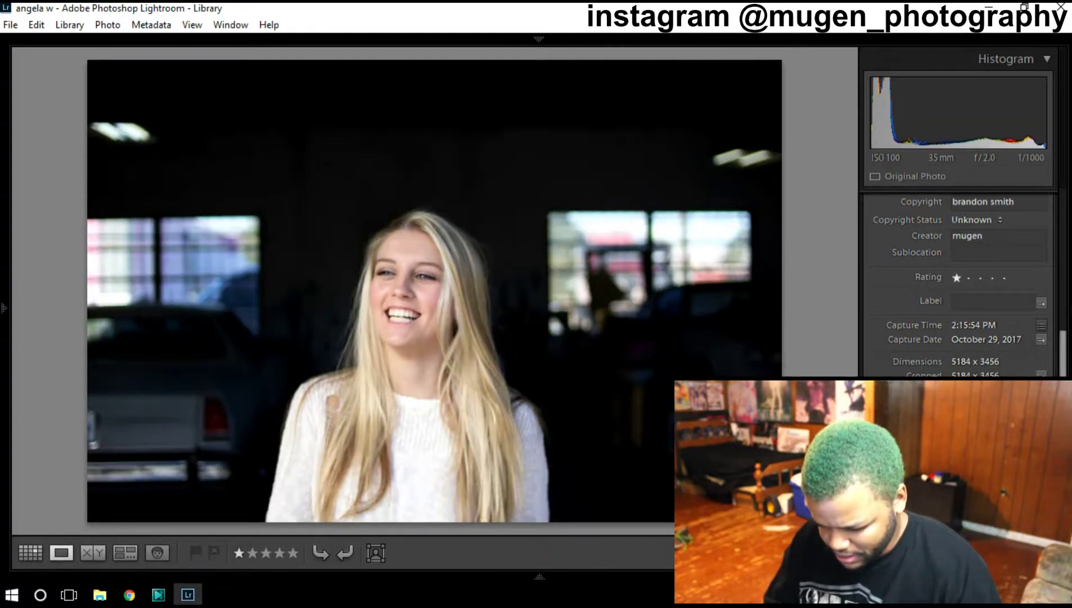
{"action": "key", "text": "Right"}
{"action": "key", "text": "Left"}
{"action": "left_click", "coordinate": [443, 262]}
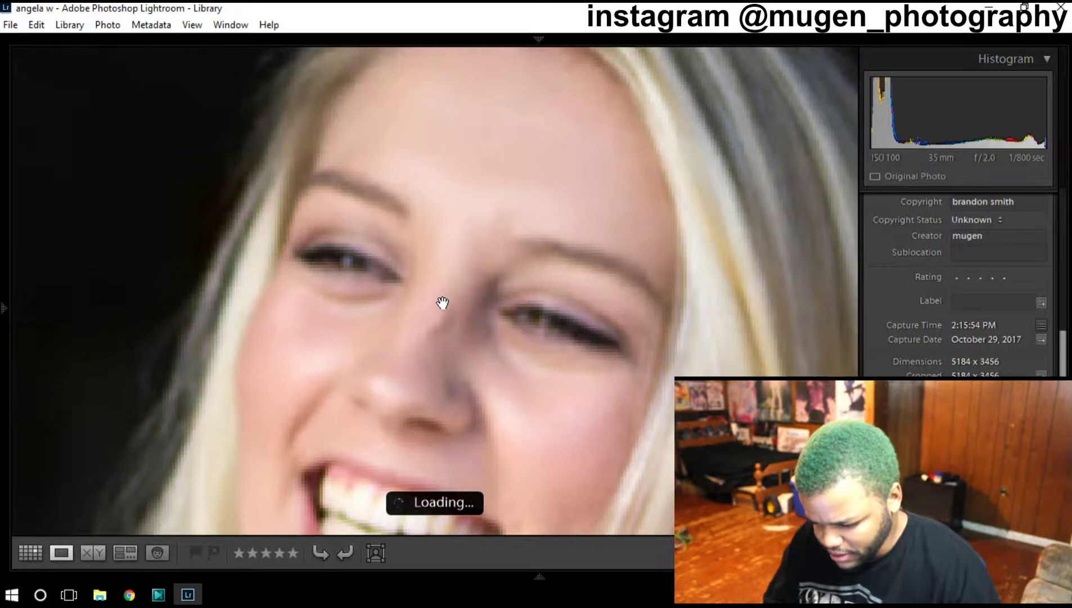
Step: Examine the eyes in the close-up, return to fit, and compare neighbouring frames
{"action": "left_click_drag", "start_coordinate": [425, 334], "coordinate": [425, 297]}
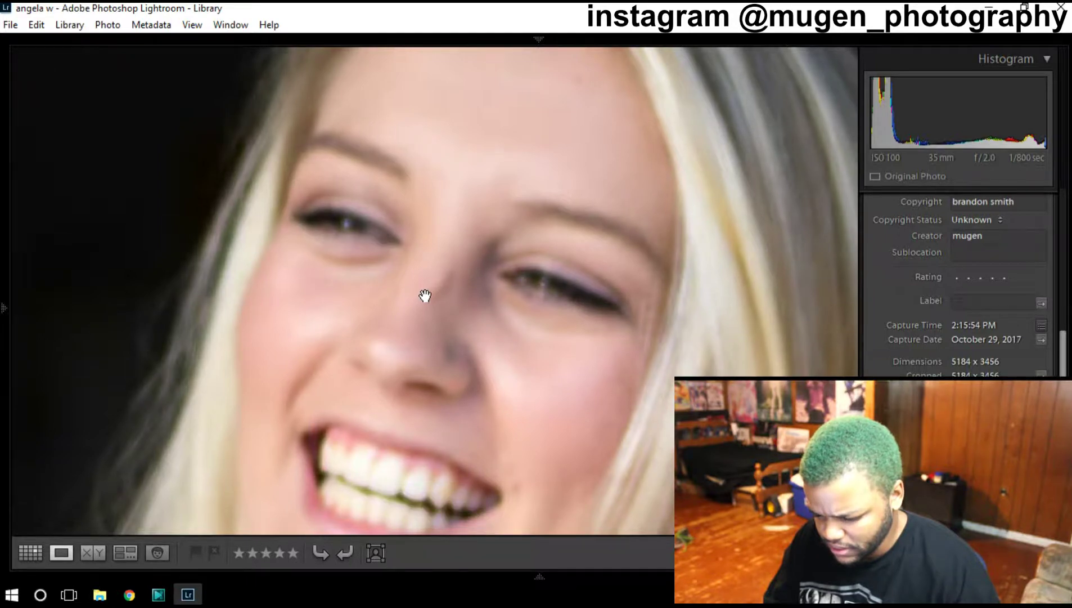
{"action": "left_click", "coordinate": [424, 296]}
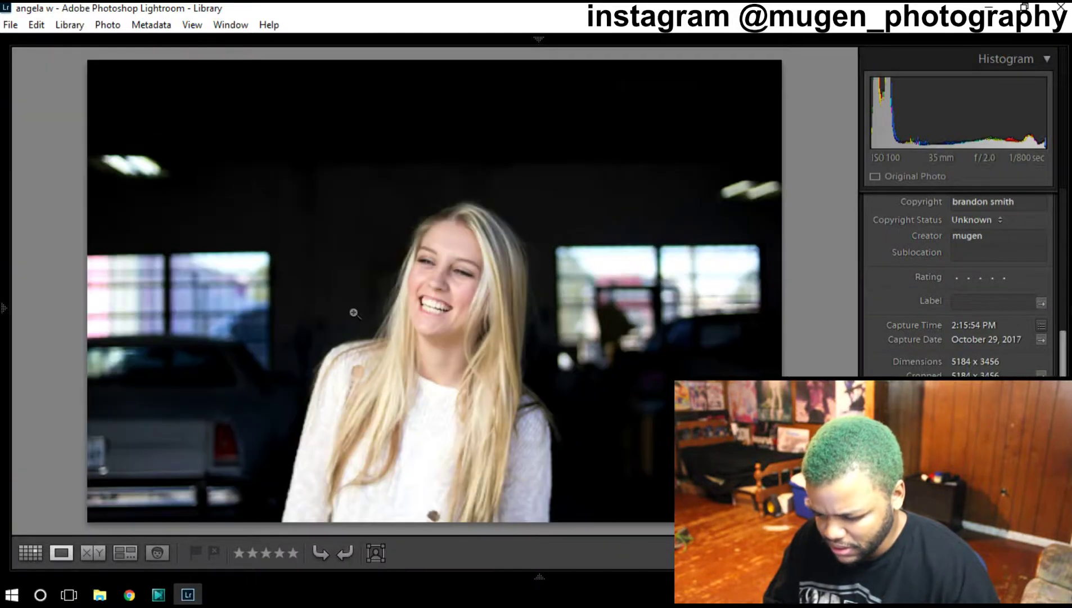
{"action": "key", "text": "Right"}
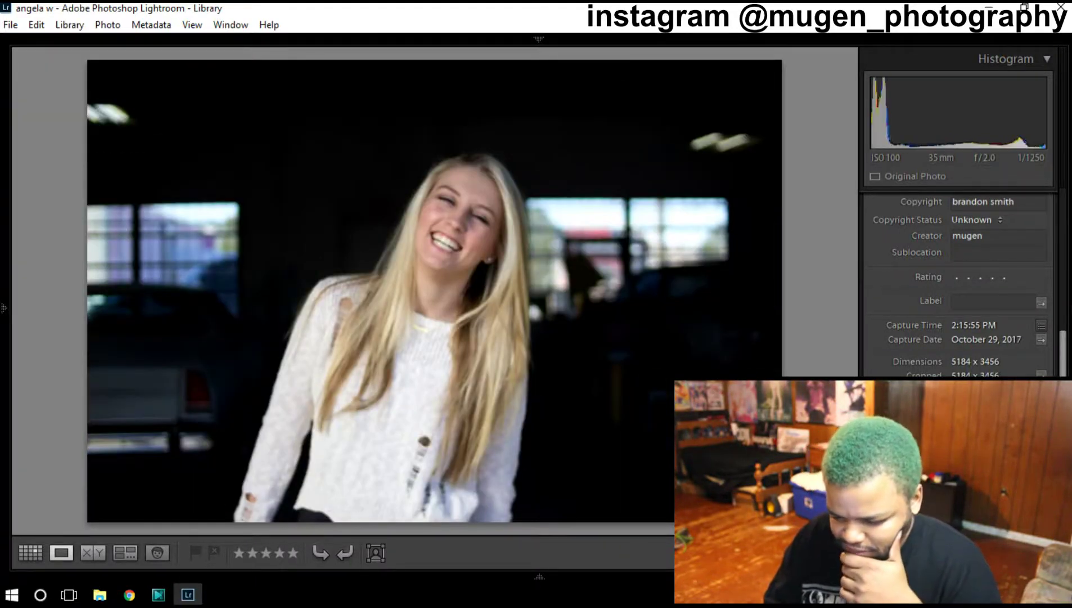
{"action": "key", "text": "Left"}
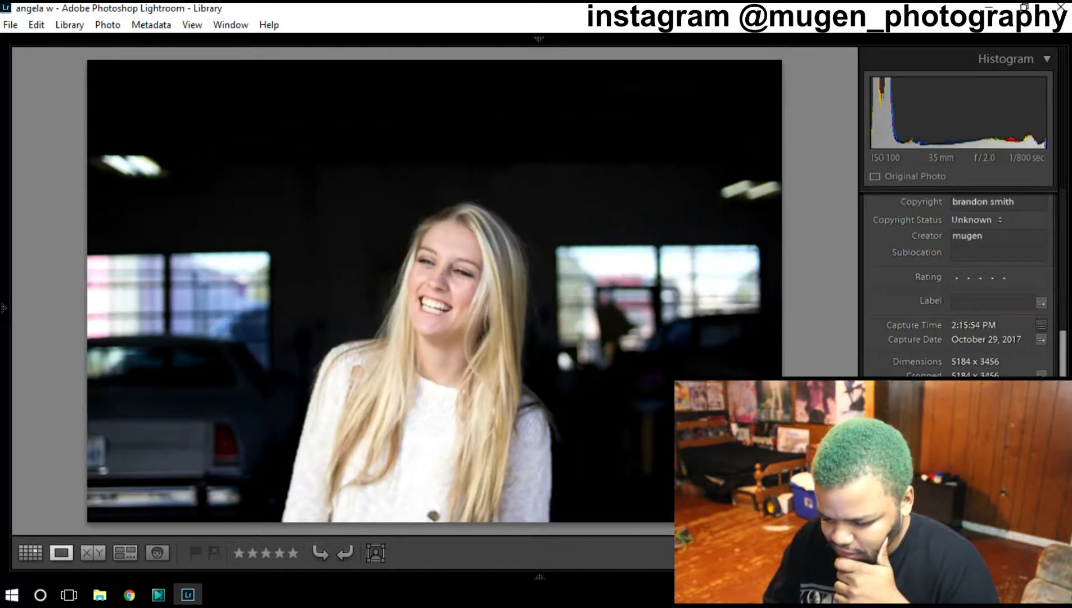
{"action": "key", "text": "Right"}
Step: Give the 2:15:59 smiling front-facing photo one star and advance to the sideways-glance shot
{"action": "key", "text": "Right"}
{"action": "key", "text": "Right"}
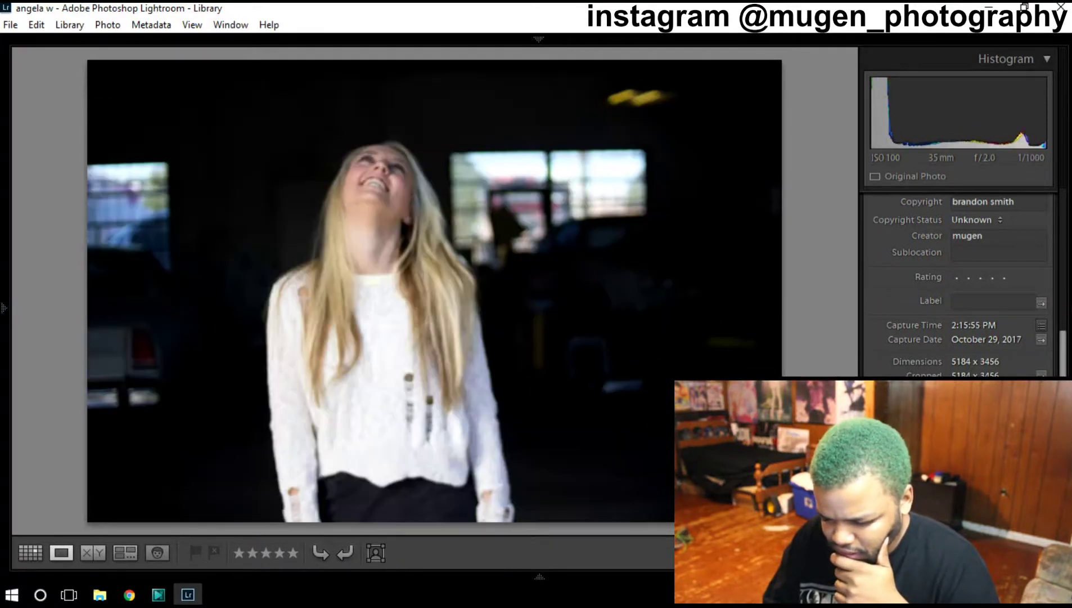
{"action": "key", "text": "Right"}
{"action": "key", "text": "Right"}
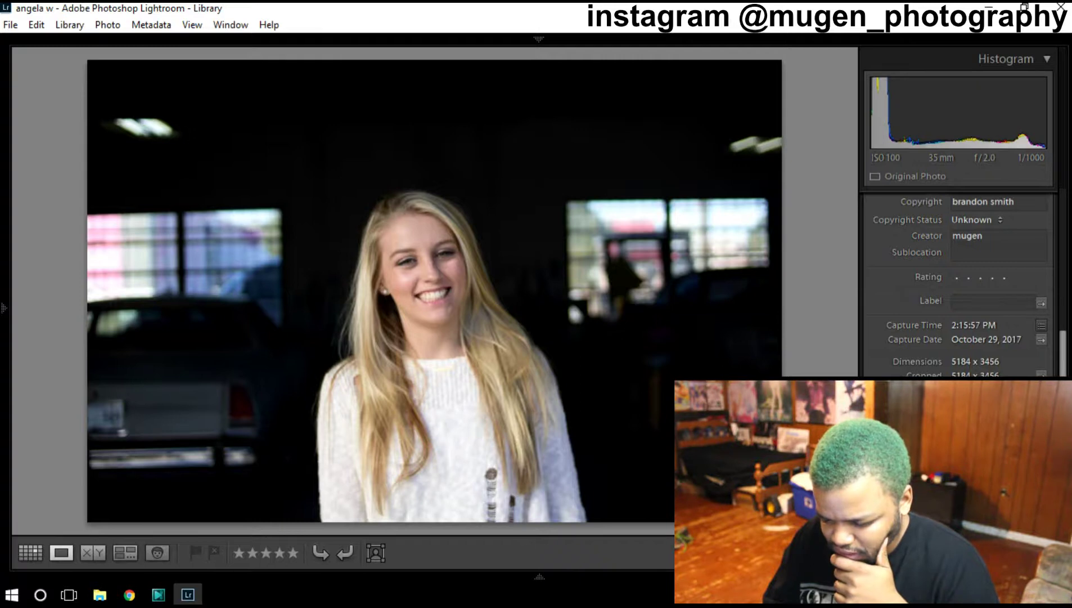
{"action": "key", "text": "Right"}
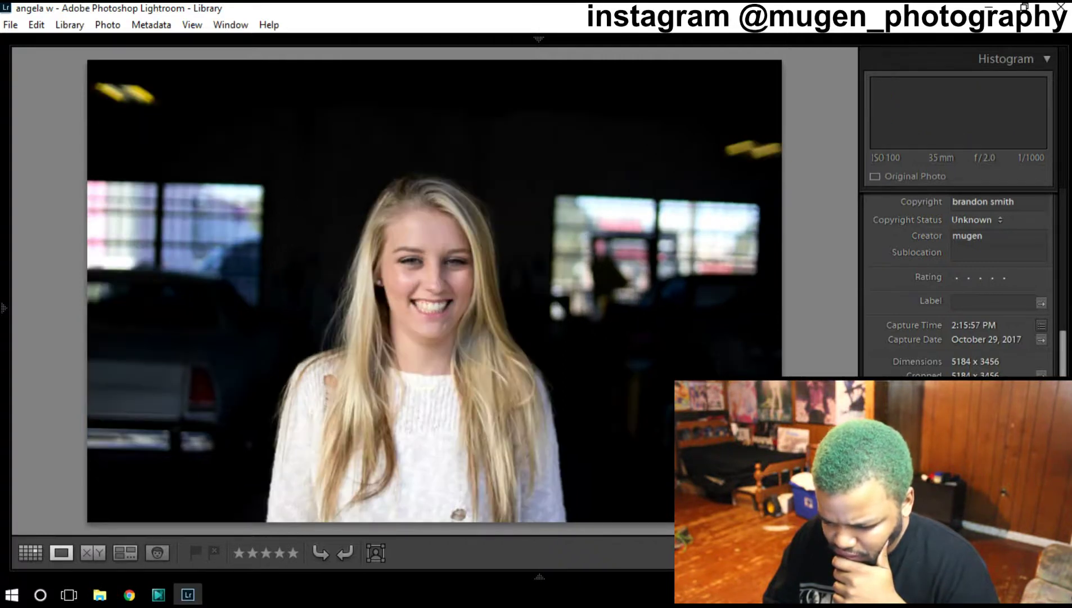
{"action": "key", "text": "1"}
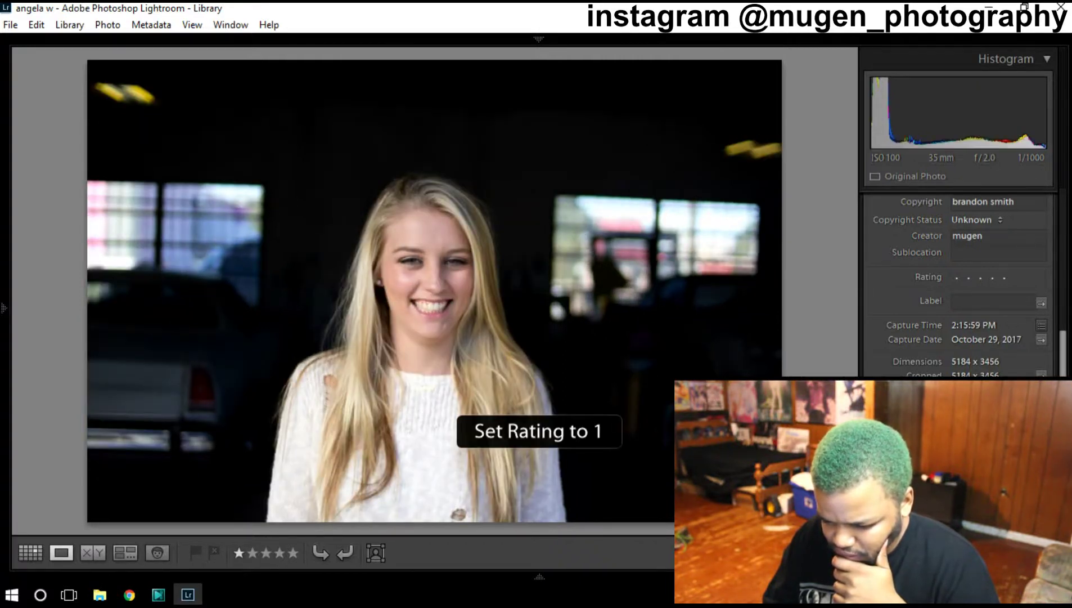
{"action": "key", "text": "Right"}
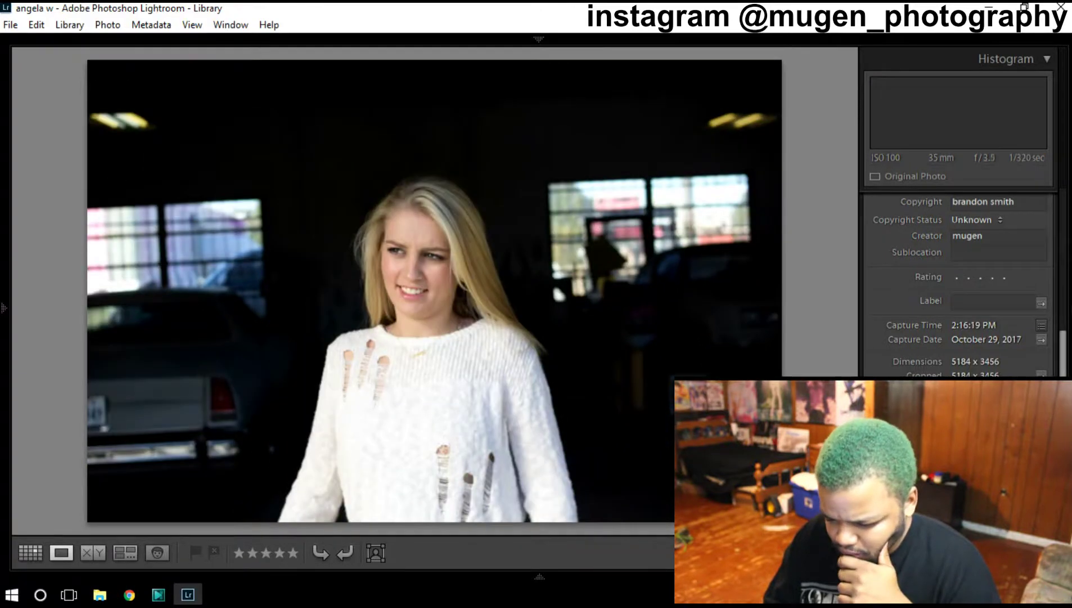
{"action": "key", "text": "Right"}
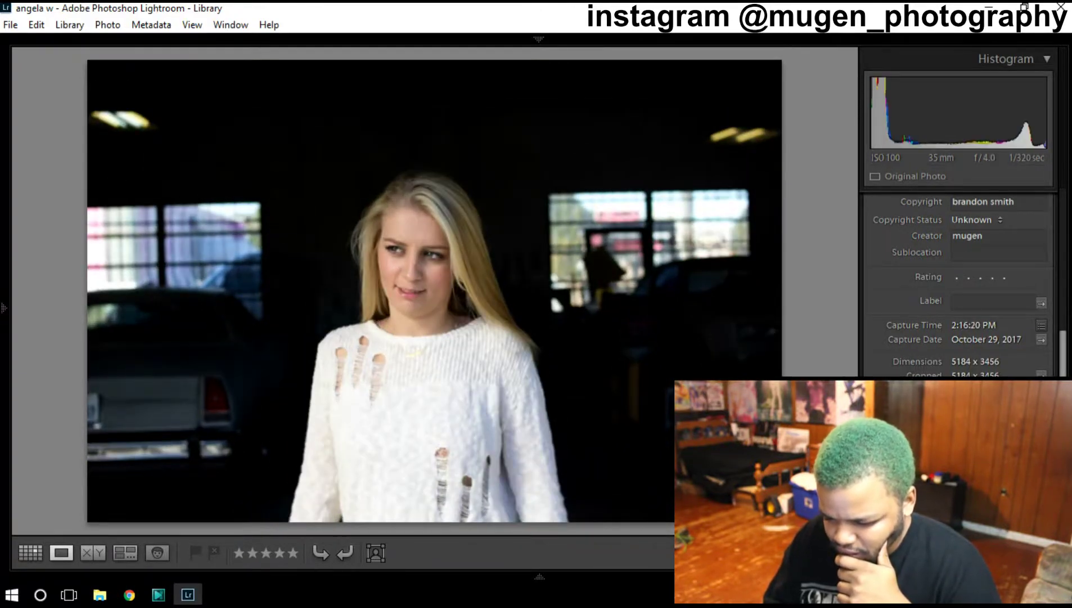
Step: Rate the sideways-glance photo two stars and browse to the next hair-flip shot
{"action": "key", "text": "2"}
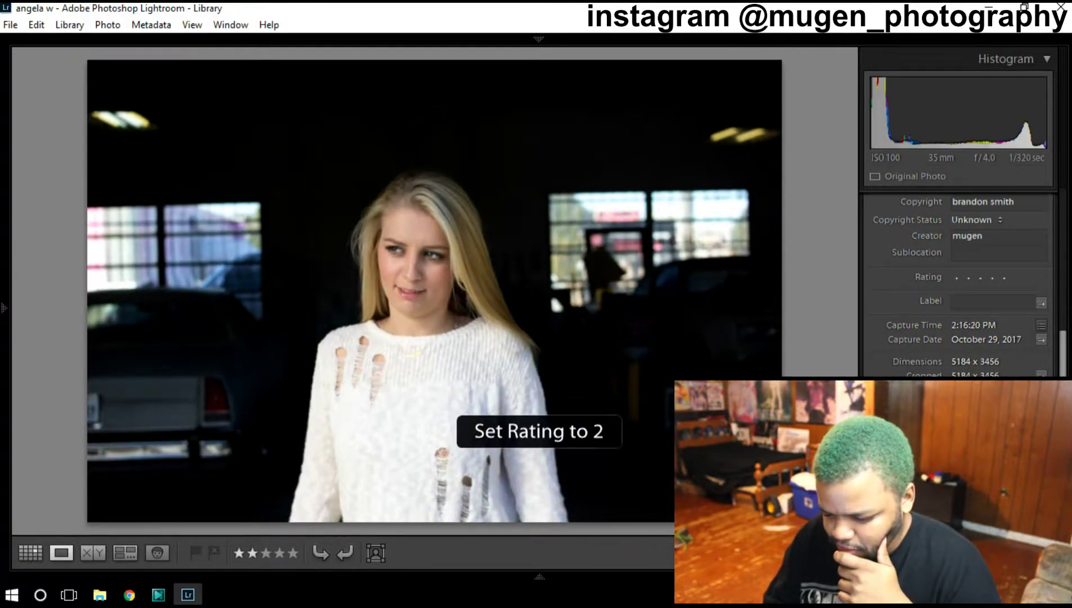
{"action": "key", "text": "Right"}
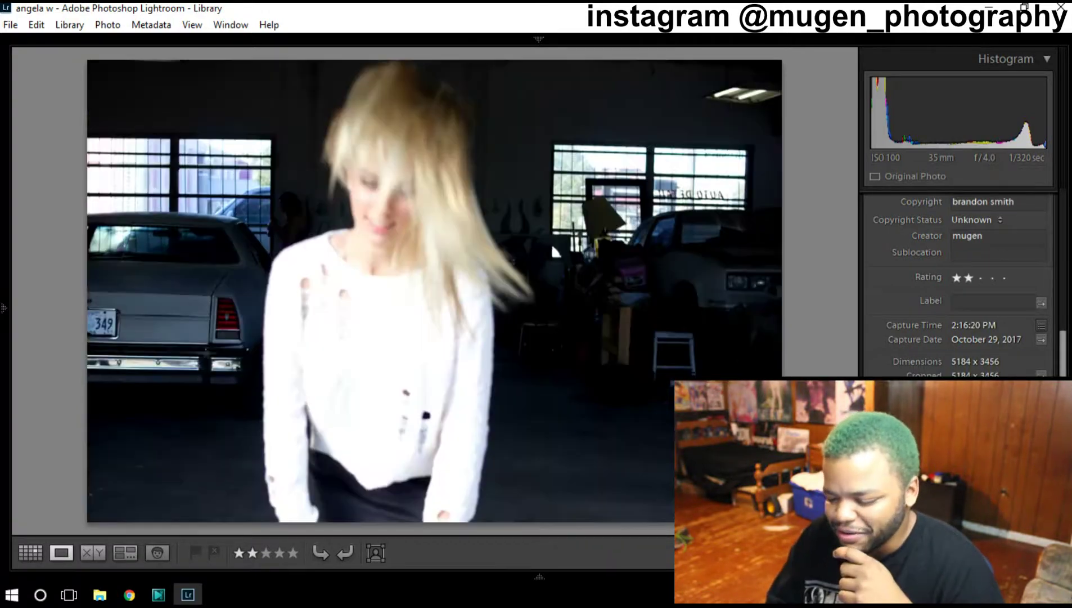
{"action": "key", "text": "Right"}
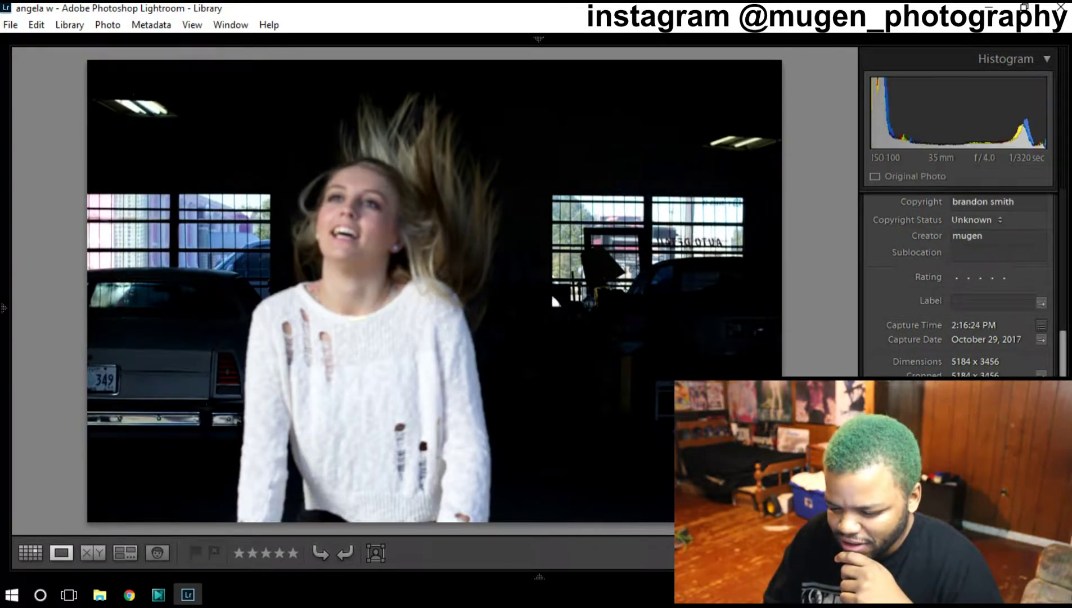
{"action": "key", "text": "Left"}
{"action": "key", "text": "Right"}
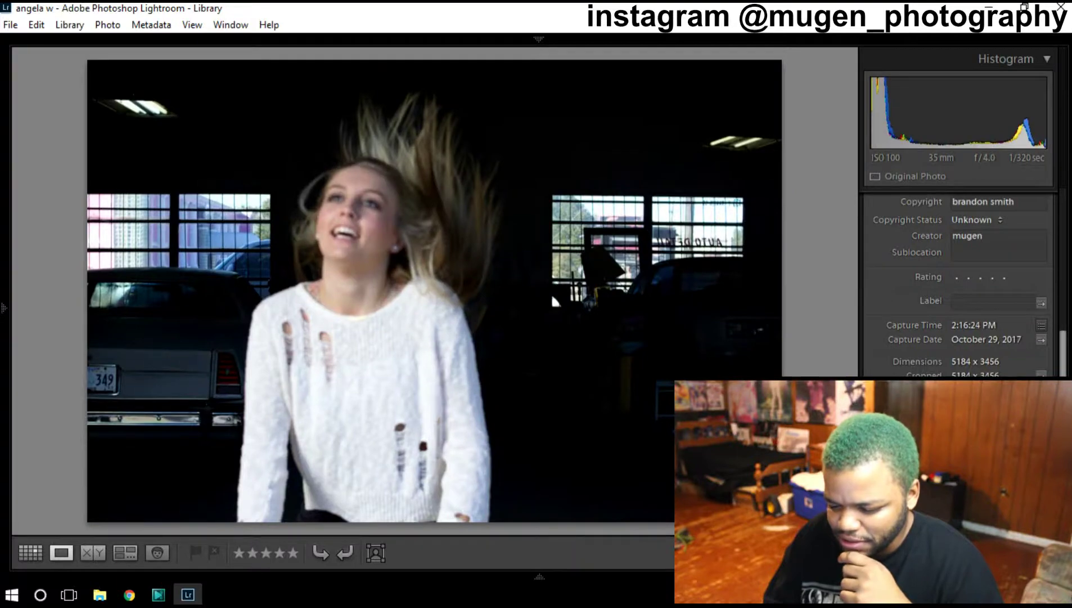
{"action": "key", "text": "Left"}
{"action": "key", "text": "Left"}
{"action": "key", "text": "Left"}
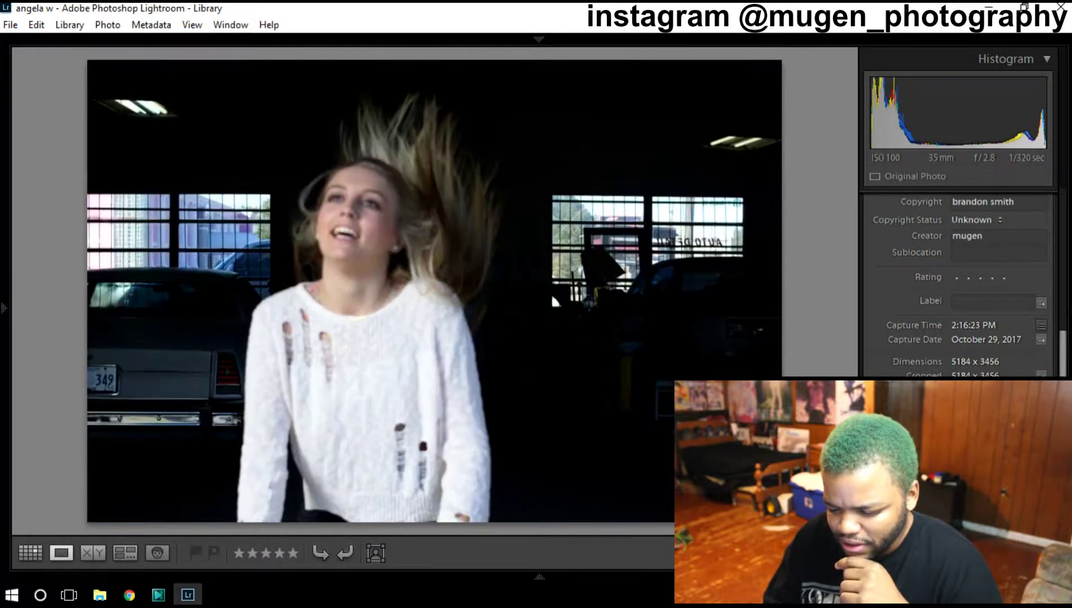
{"action": "key", "text": "Right"}
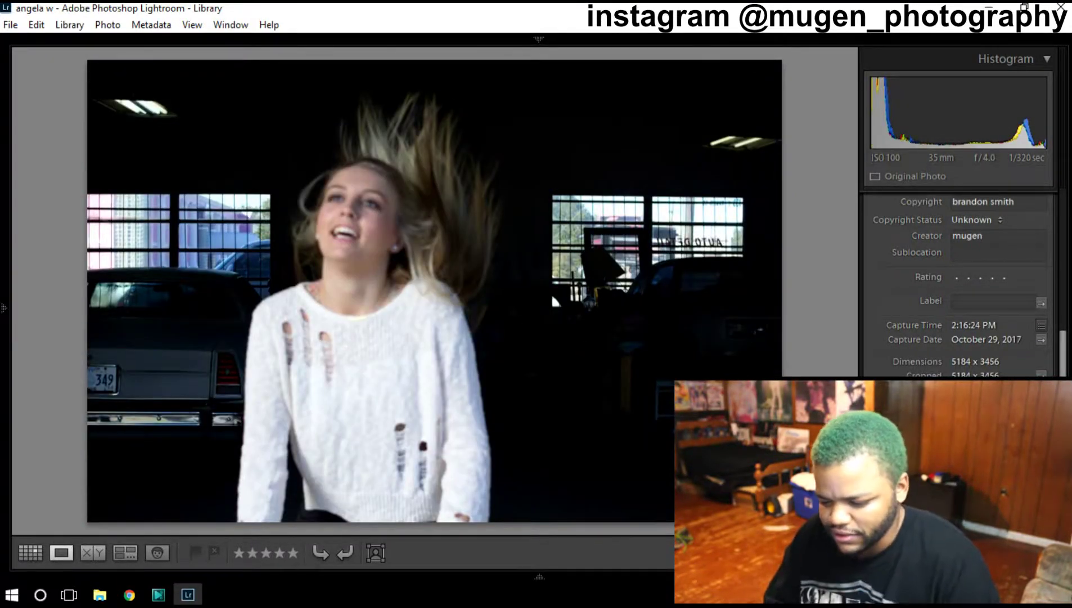
Step: Check the hair-flip shot at 1:1, panning to the license plate, then return to fit
{"action": "left_click", "coordinate": [162, 373]}
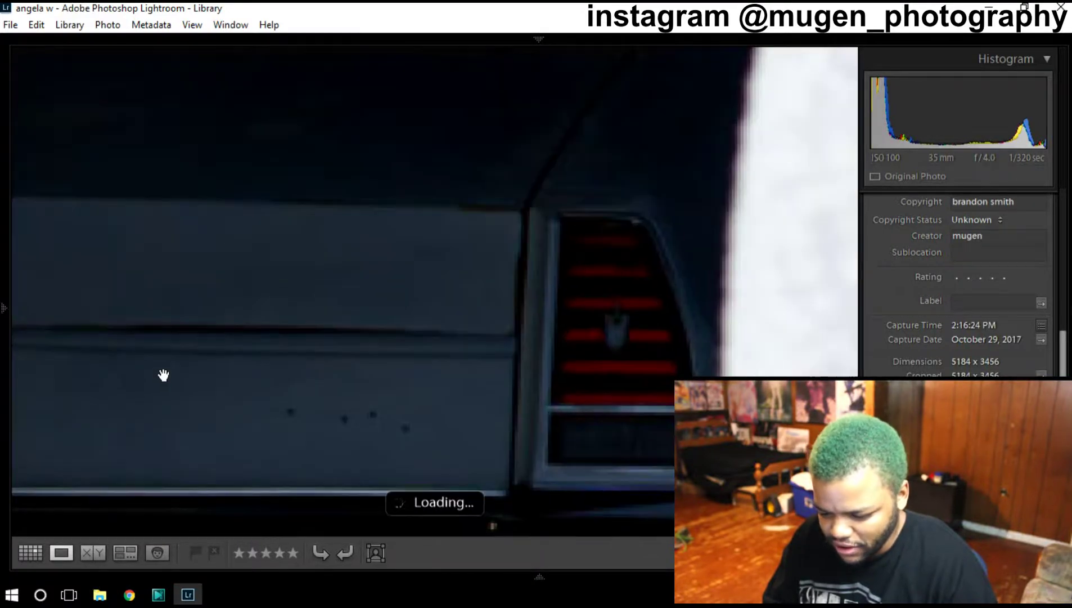
{"action": "mouse_move", "coordinate": [378, 331]}
{"action": "left_mouse_down"}
{"action": "mouse_move", "coordinate": [470, 184]}
{"action": "mouse_move", "coordinate": [488, 179]}
{"action": "mouse_move", "coordinate": [553, 302]}
{"action": "mouse_move", "coordinate": [399, 227]}
{"action": "mouse_move", "coordinate": [475, 260]}
{"action": "left_mouse_up"}
{"action": "left_click", "coordinate": [476, 260]}
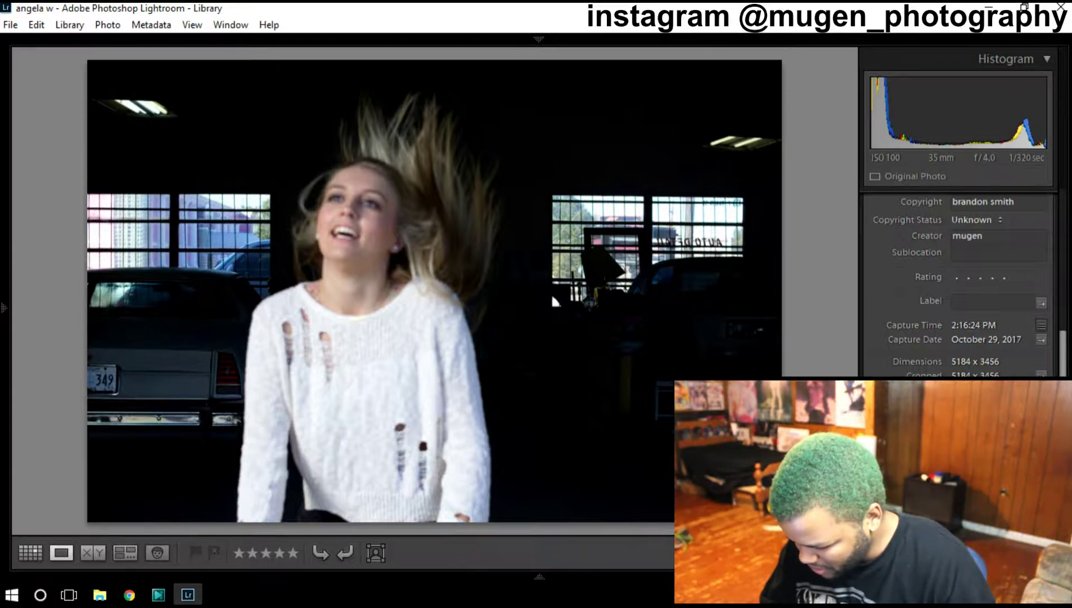
Step: Scroll and compare neighbouring shots in the hair-flip burst
{"action": "scroll", "coordinate": [956, 281], "scroll_direction": "up", "scroll_amount": 3}
{"action": "scroll", "coordinate": [956, 281], "scroll_direction": "down", "scroll_amount": 1}
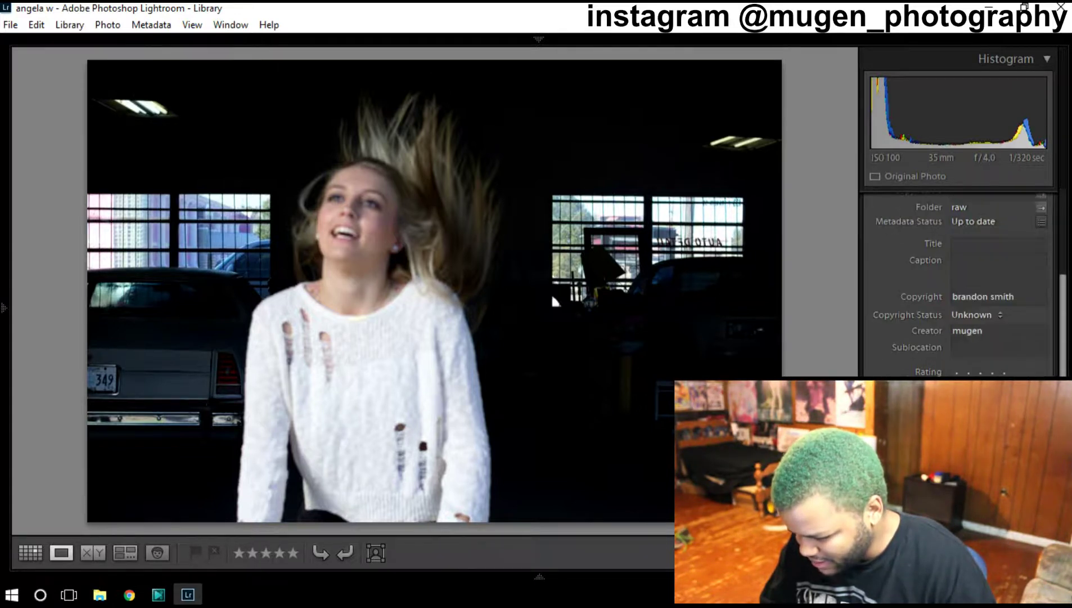
{"action": "scroll", "coordinate": [956, 281], "scroll_direction": "down", "scroll_amount": 2}
{"action": "scroll", "coordinate": [964, 342], "scroll_direction": "up", "scroll_amount": 2}
{"action": "scroll", "coordinate": [965, 342], "scroll_direction": "up", "scroll_amount": 1}
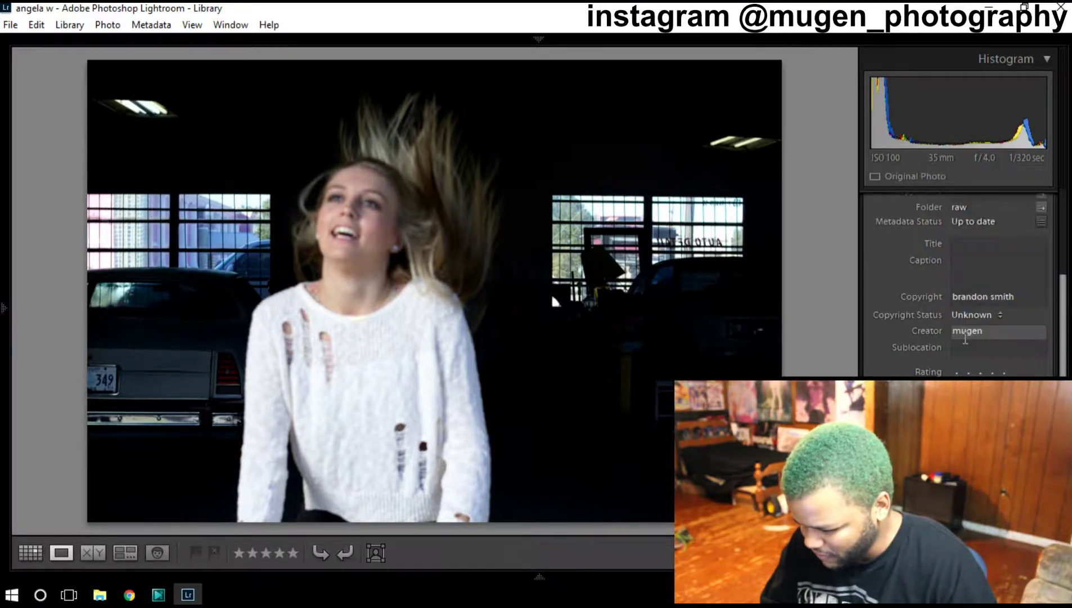
{"action": "scroll", "coordinate": [963, 337], "scroll_direction": "down", "scroll_amount": 3}
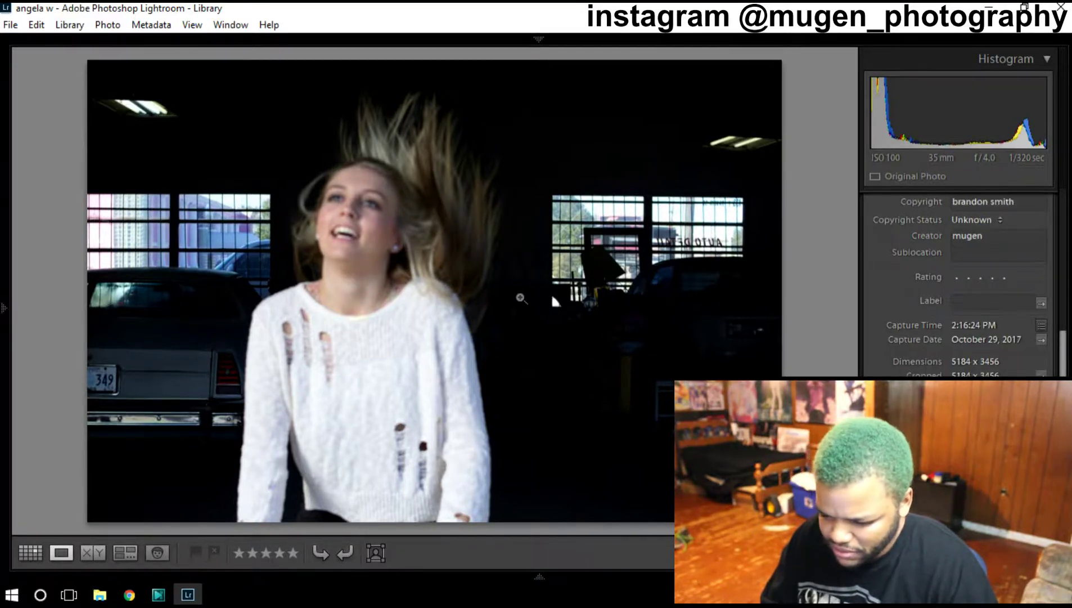
{"action": "key", "text": "Right"}
{"action": "key", "text": "Left"}
{"action": "key", "text": "Right"}
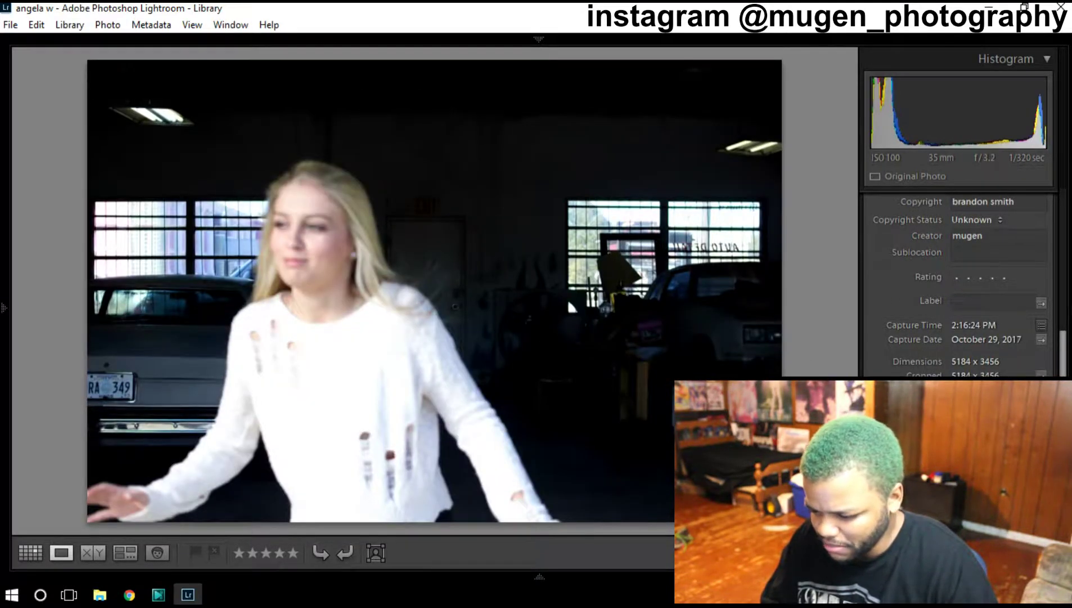
{"action": "key", "text": "Left"}
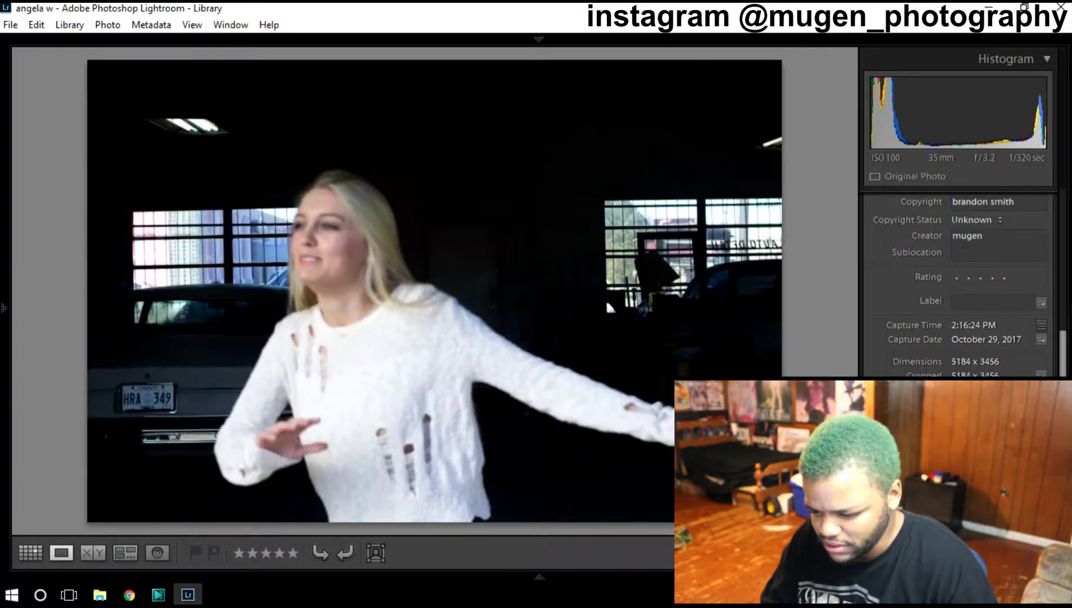
{"action": "key", "text": "Right"}
{"action": "key", "text": "Right"}
{"action": "key", "text": "Right"}
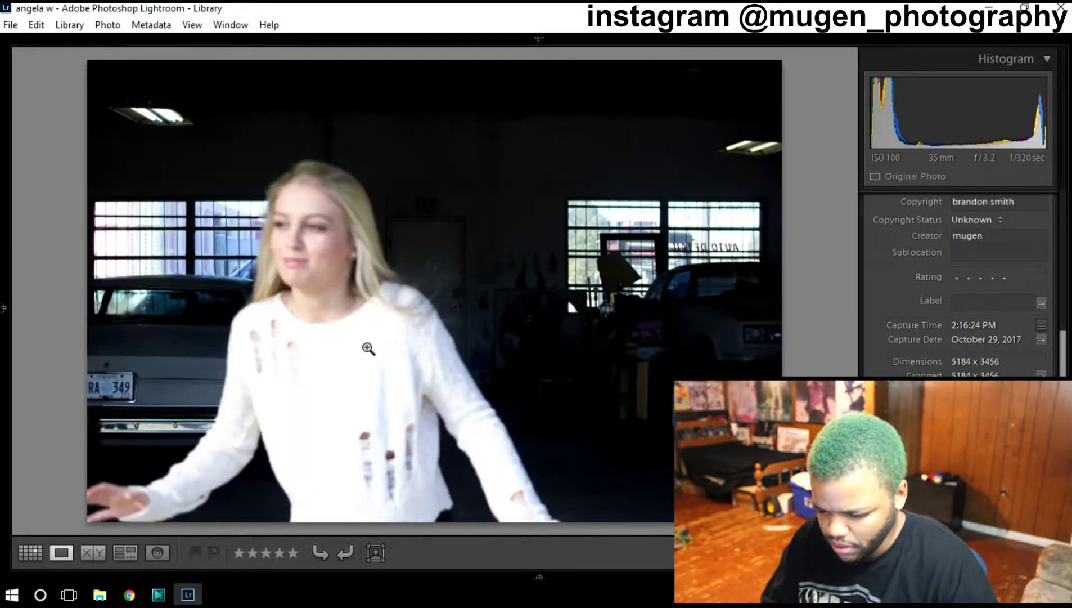
{"action": "key", "text": "Right"}
Step: Browse to the 2:16:48 portrait and give it one star
{"action": "key", "text": "Right"}
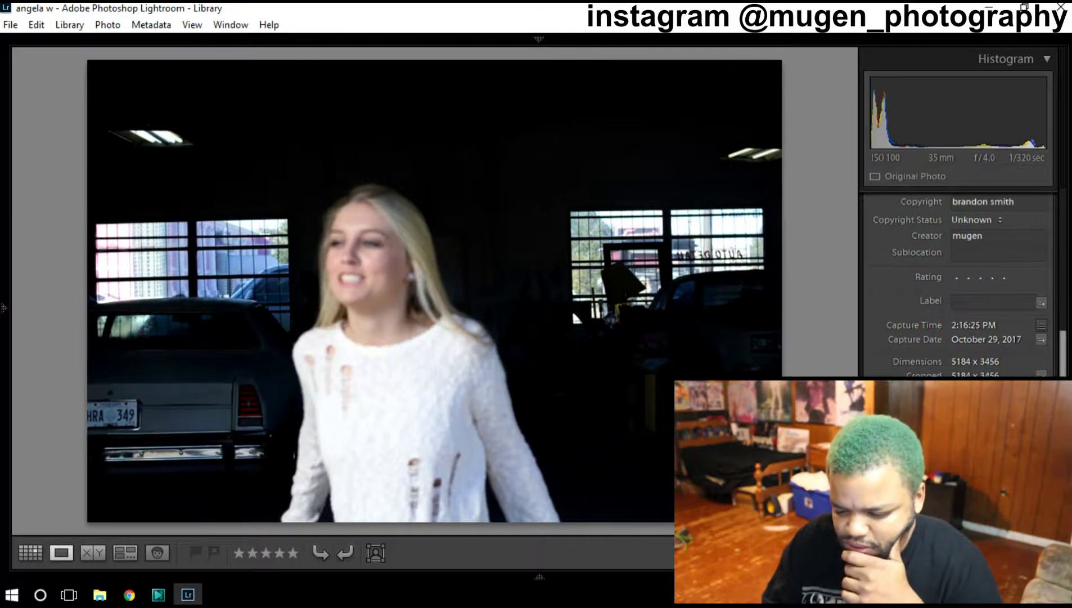
{"action": "key", "text": "Right"}
{"action": "key", "text": "Right"}
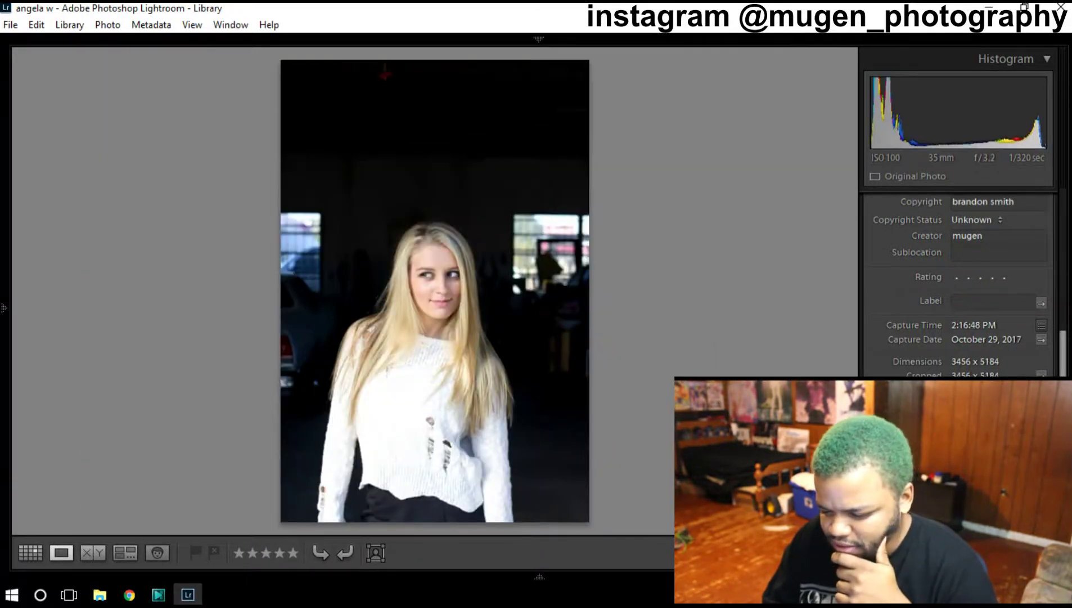
{"action": "key", "text": "Right"}
{"action": "key", "text": "Left"}
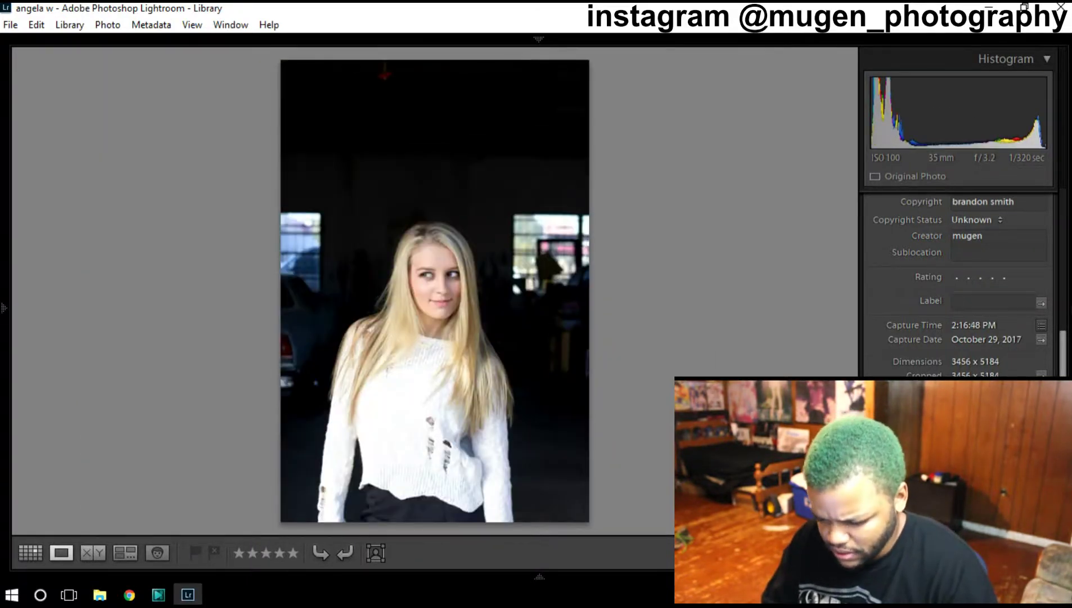
{"action": "key", "text": "1"}
{"action": "key", "text": "Right"}
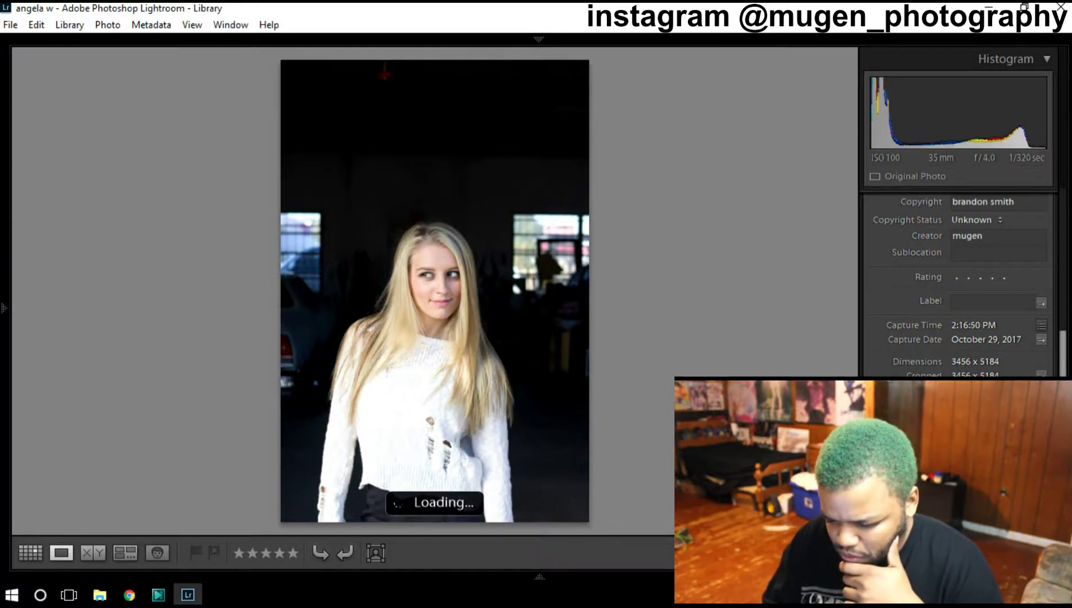
{"action": "key", "text": "Right"}
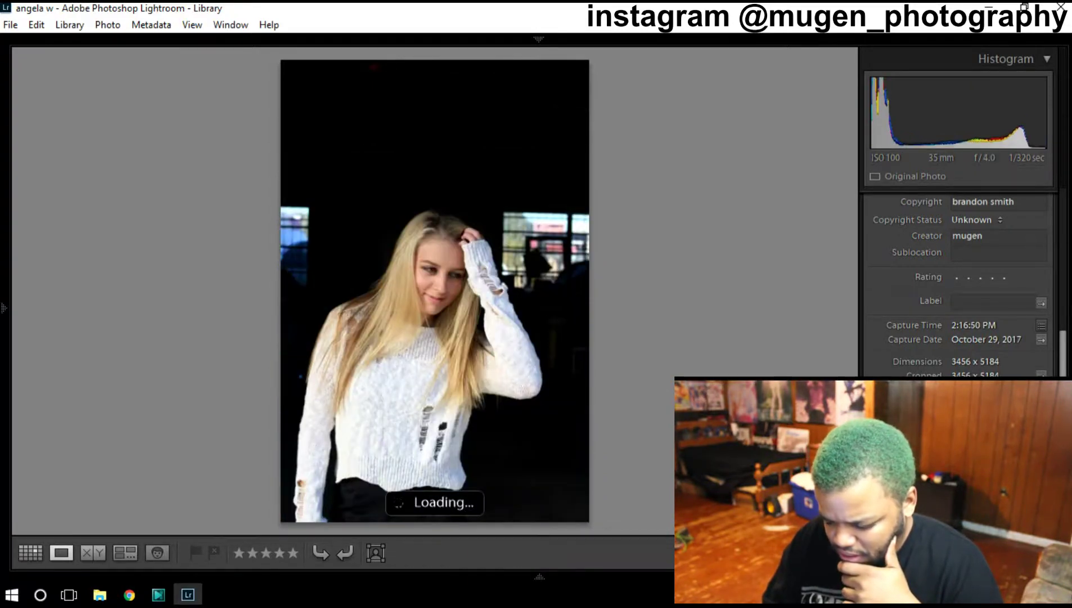
Step: Give the 2:16:50 hand-in-hair shot two stars, comparing it with the one-star portrait
{"action": "key", "text": "2"}
{"action": "key", "text": "Left"}
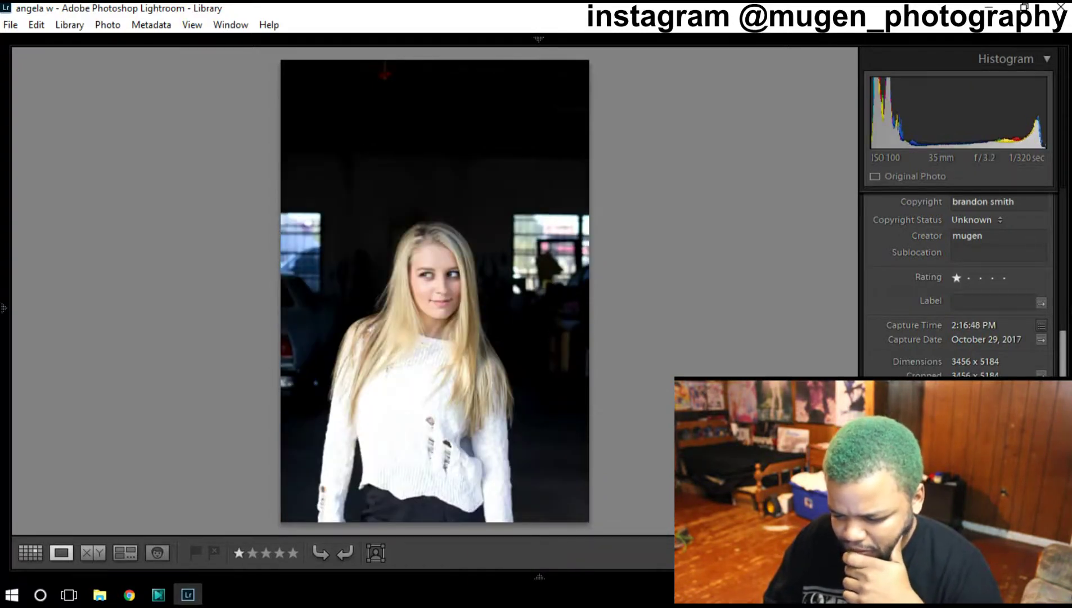
{"action": "key", "text": "Right"}
{"action": "key", "text": "Right"}
{"action": "key", "text": "Left"}
{"action": "key", "text": "Left"}
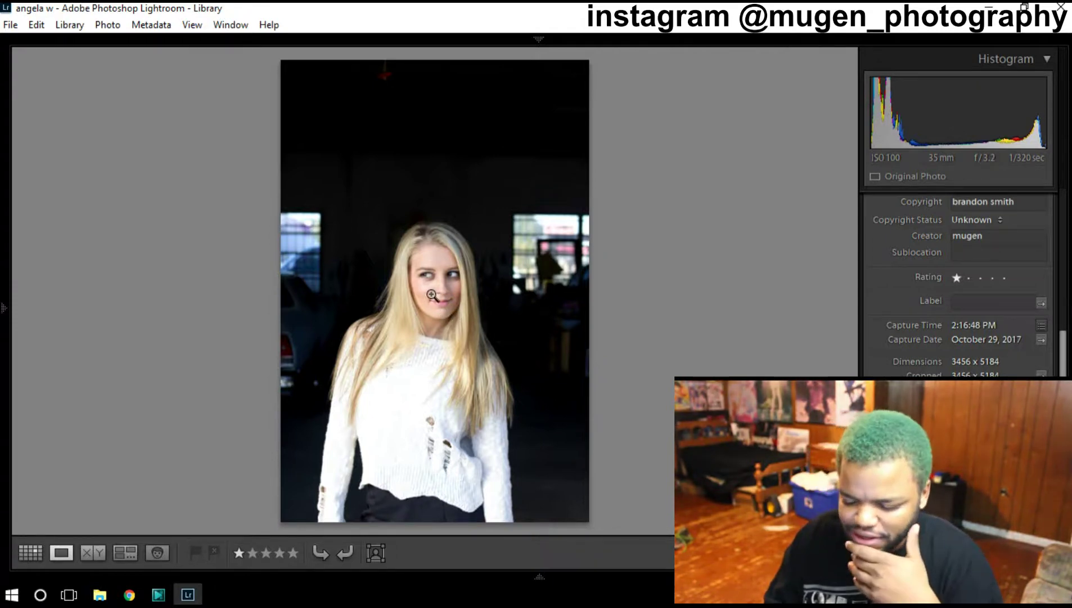
{"action": "key", "text": "Right"}
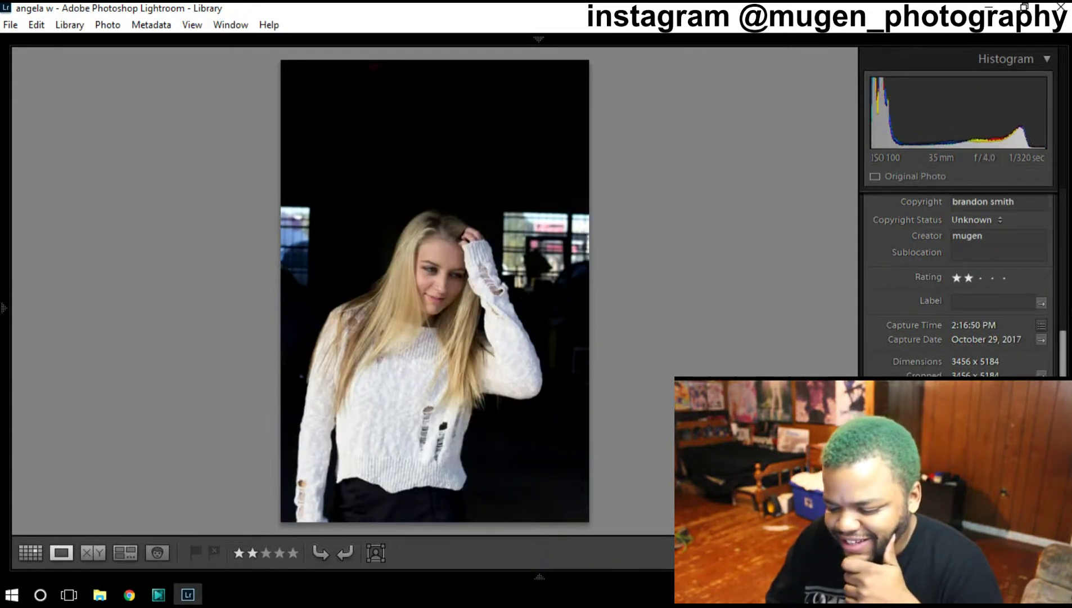
Step: Compare the near-identical shots and check the 2:16:52 portrait's face at 1:1
{"action": "key", "text": "Right"}
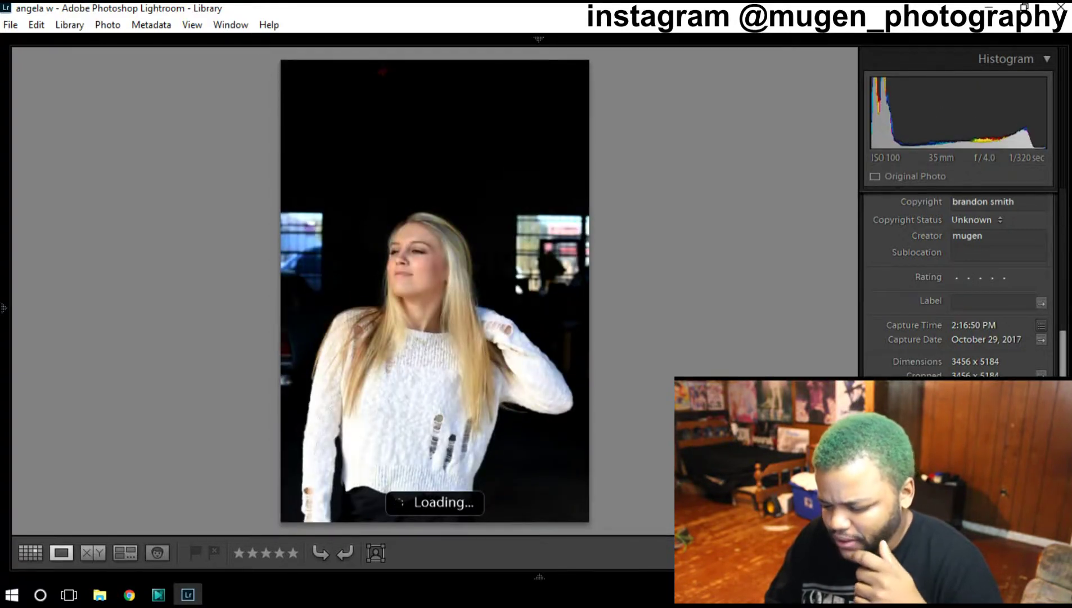
{"action": "key", "text": "Right"}
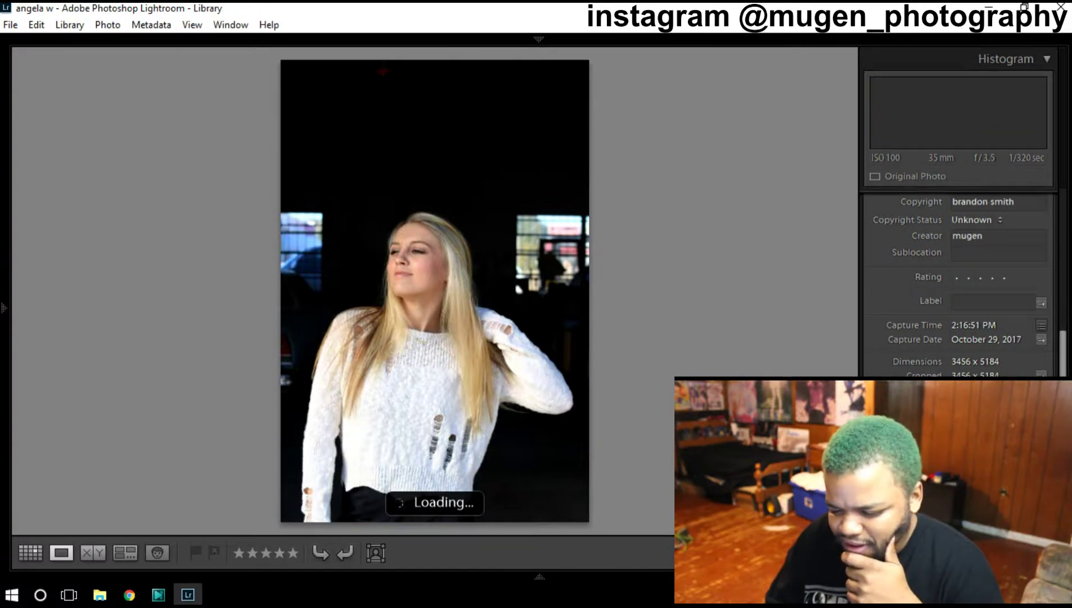
{"action": "key", "text": "Right"}
{"action": "key", "text": "Left"}
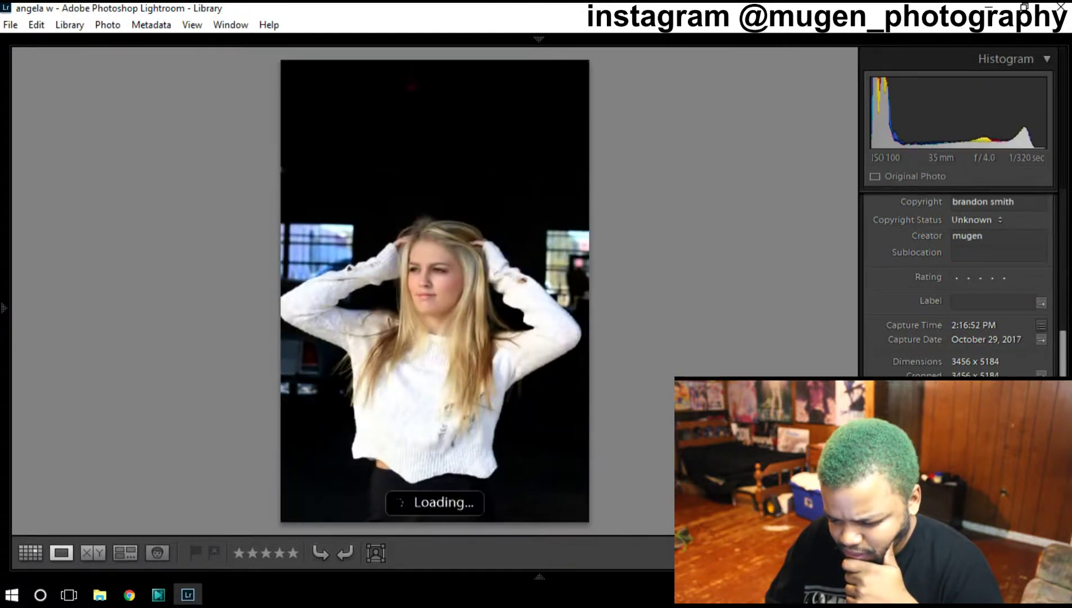
{"action": "key", "text": "Right"}
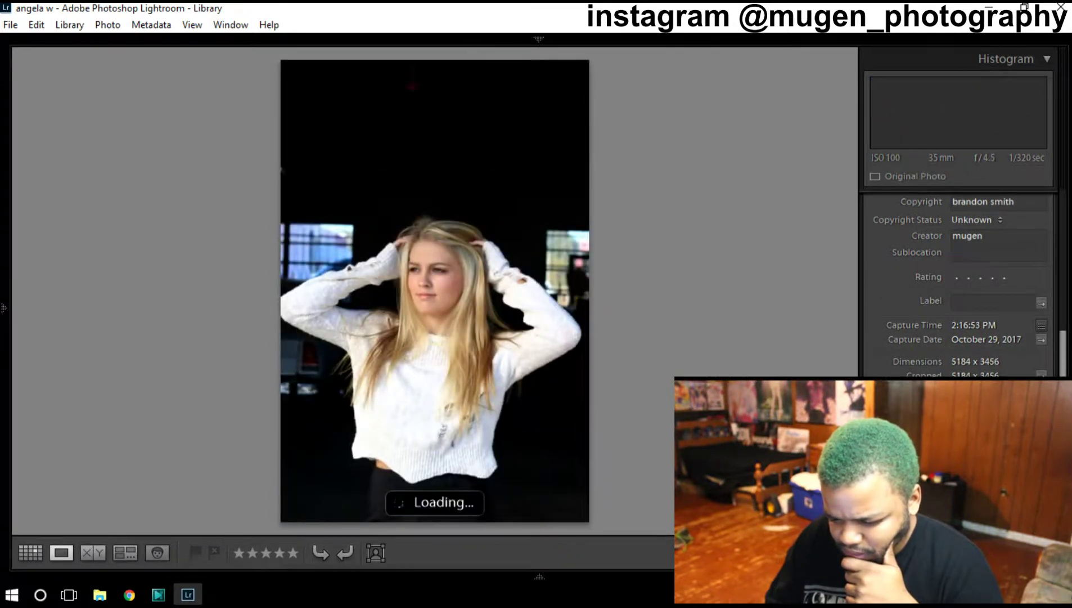
{"action": "key", "text": "Left"}
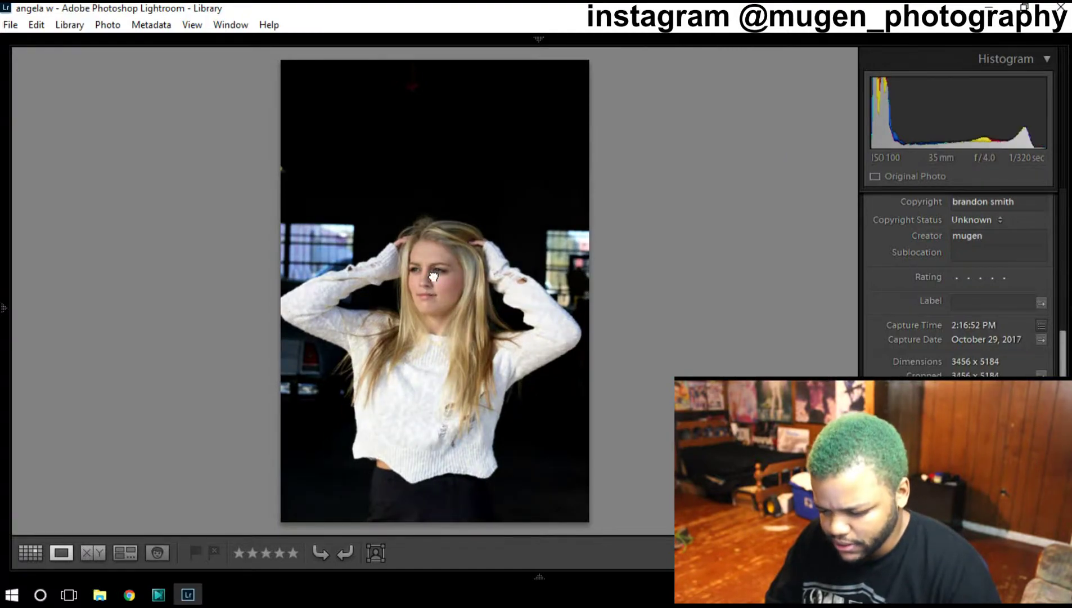
{"action": "left_click", "coordinate": [433, 276]}
{"action": "left_click", "coordinate": [436, 277]}
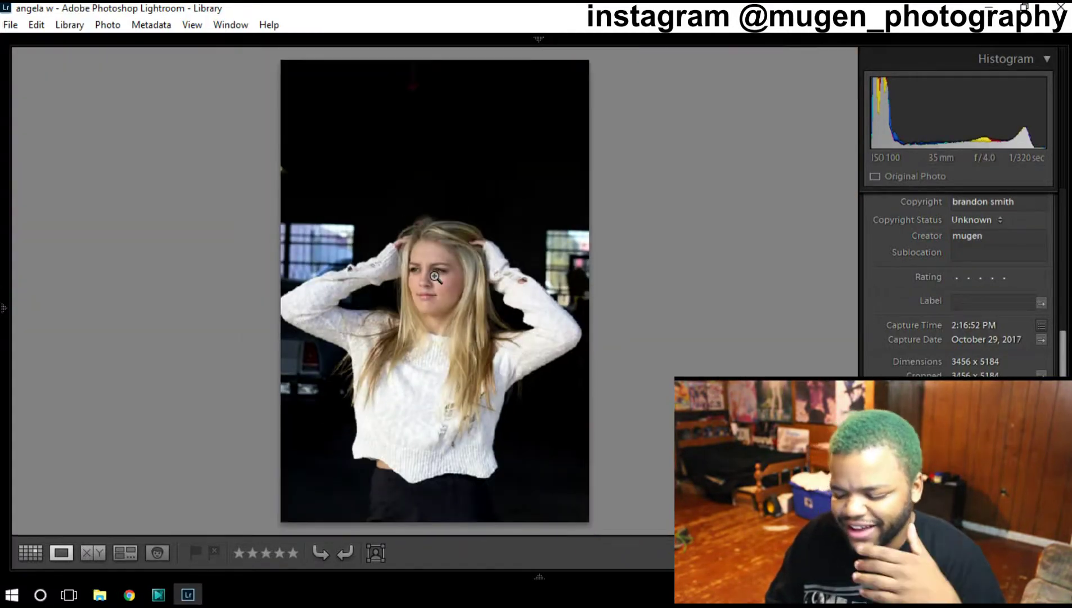
{"action": "key", "text": "Right"}
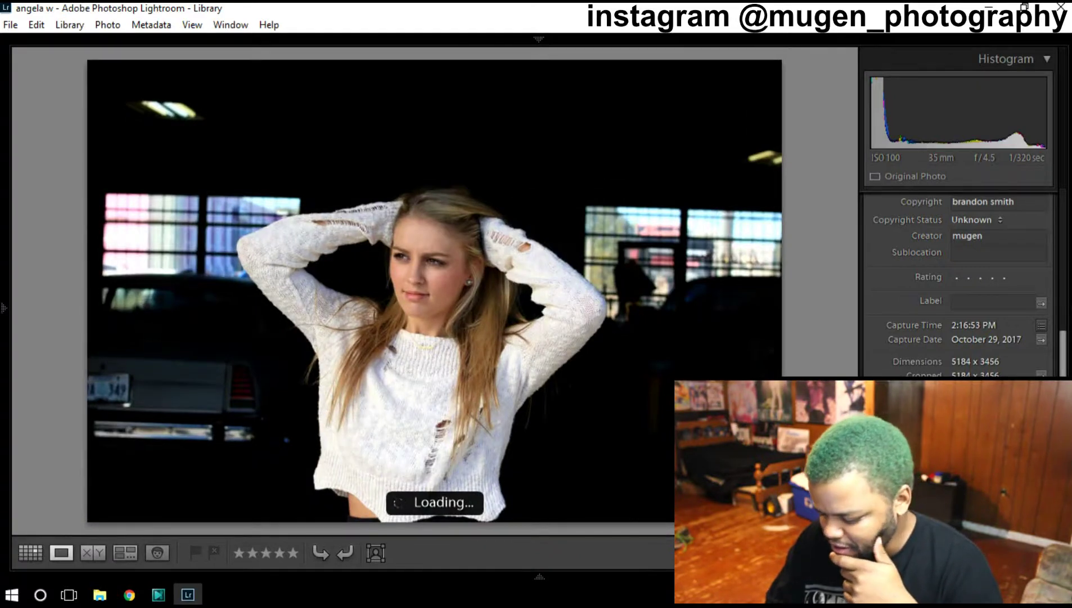
Step: Rate the arms-raised shot three stars and compare it with neighbouring frames
{"action": "key", "text": "3"}
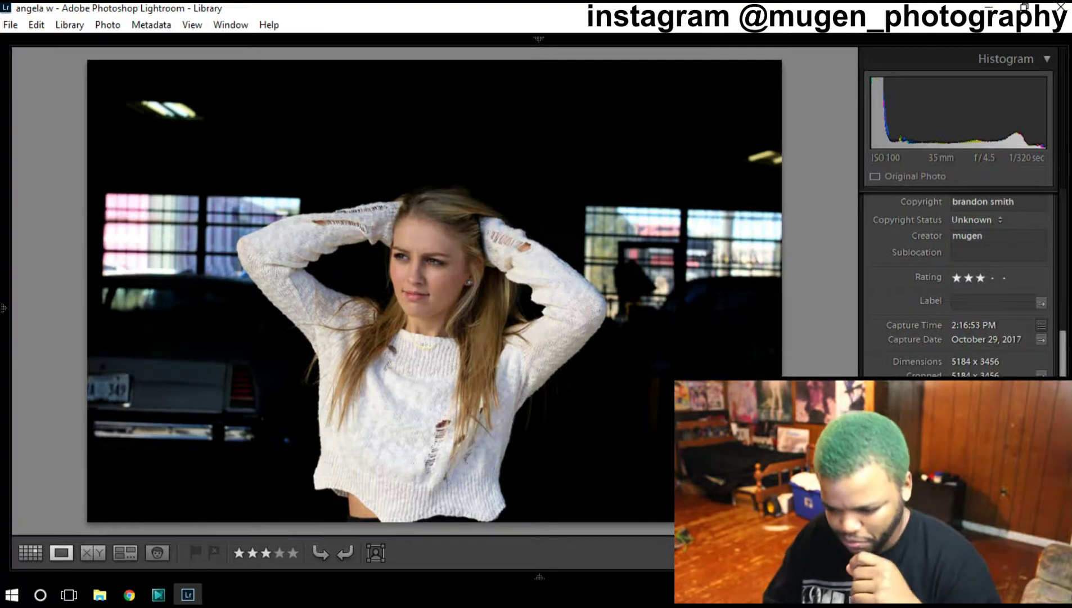
{"action": "key", "text": "Right"}
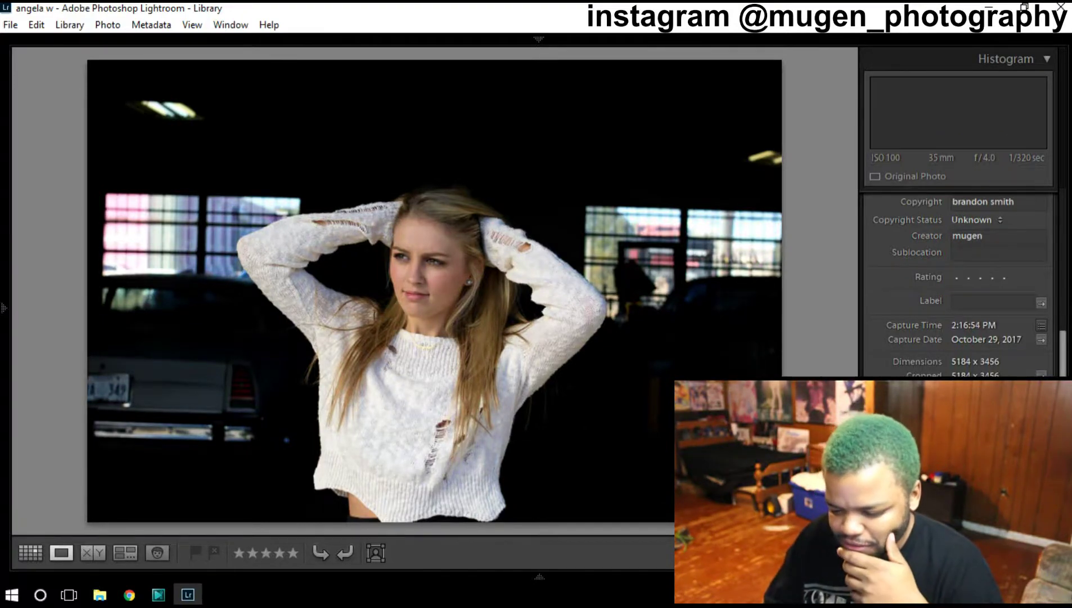
{"action": "key", "text": "Right"}
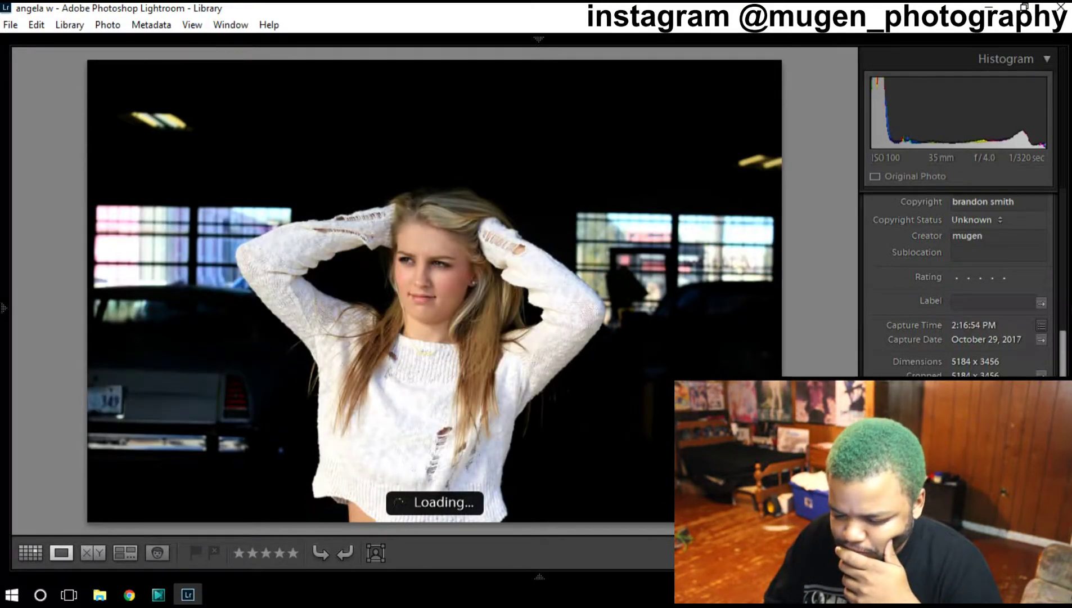
{"action": "key", "text": "Left"}
{"action": "key", "text": "Right"}
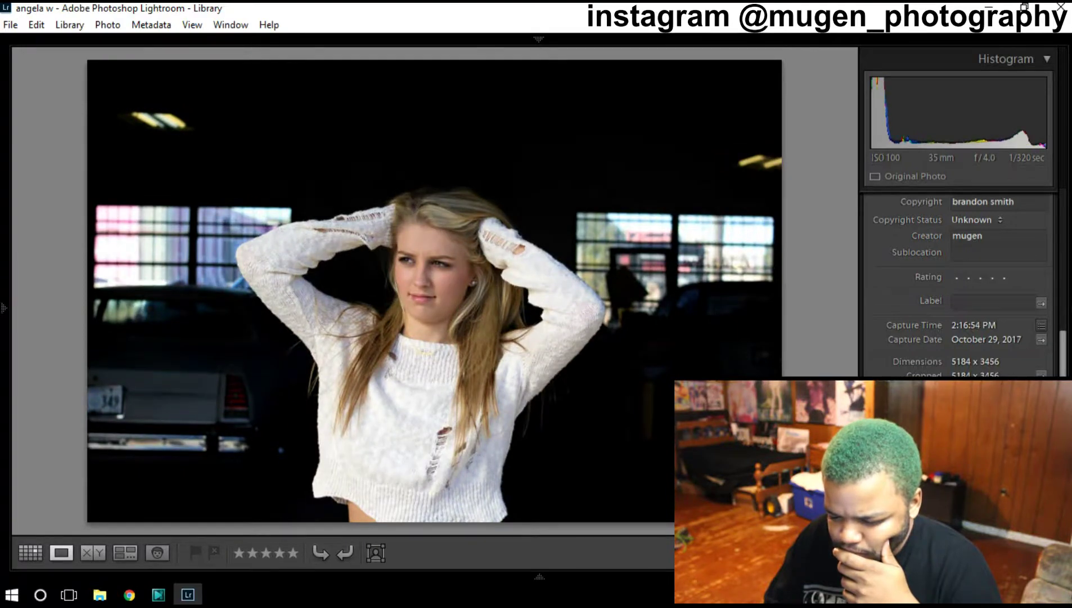
{"action": "key", "text": "Left"}
Step: Give the 2:16:55 hands-in-hair photo two stars and reach the 2:16:56 hair-spread shot
{"action": "key", "text": "Right"}
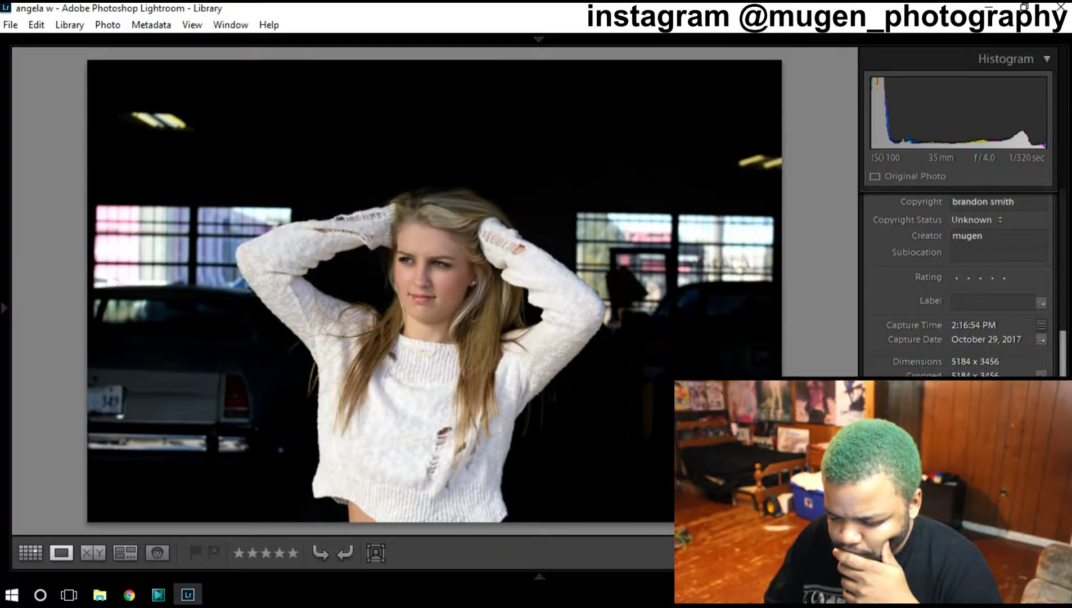
{"action": "key", "text": "Right"}
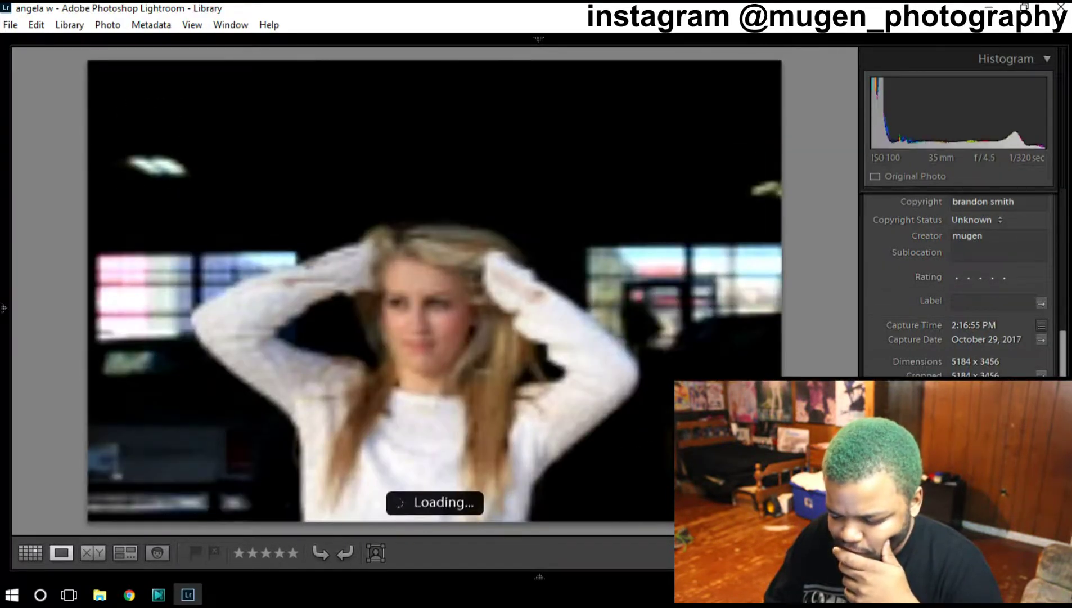
{"action": "key", "text": "2"}
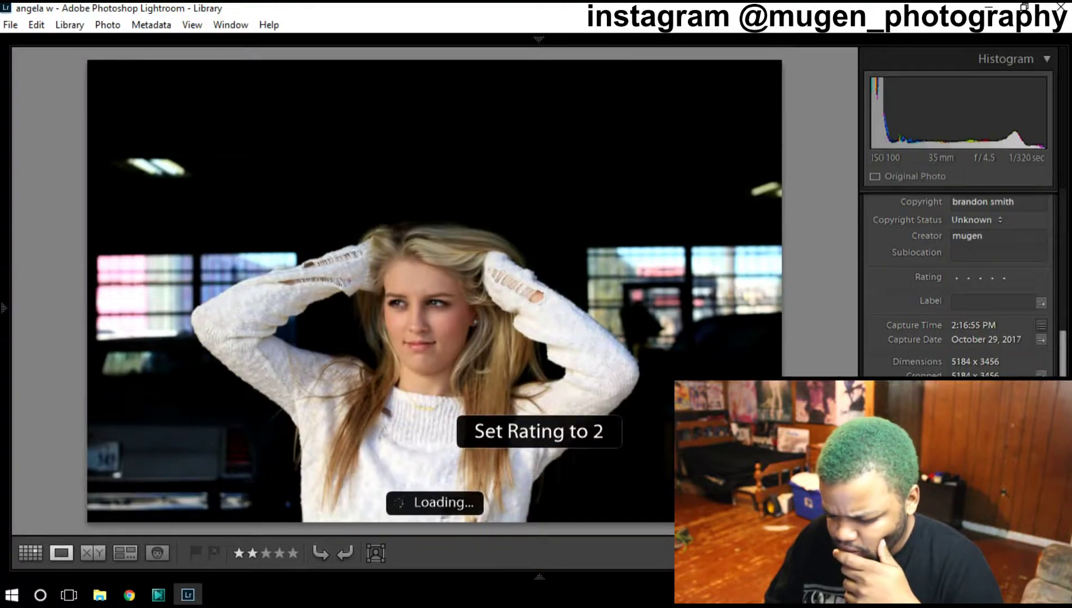
{"action": "key", "text": "Right"}
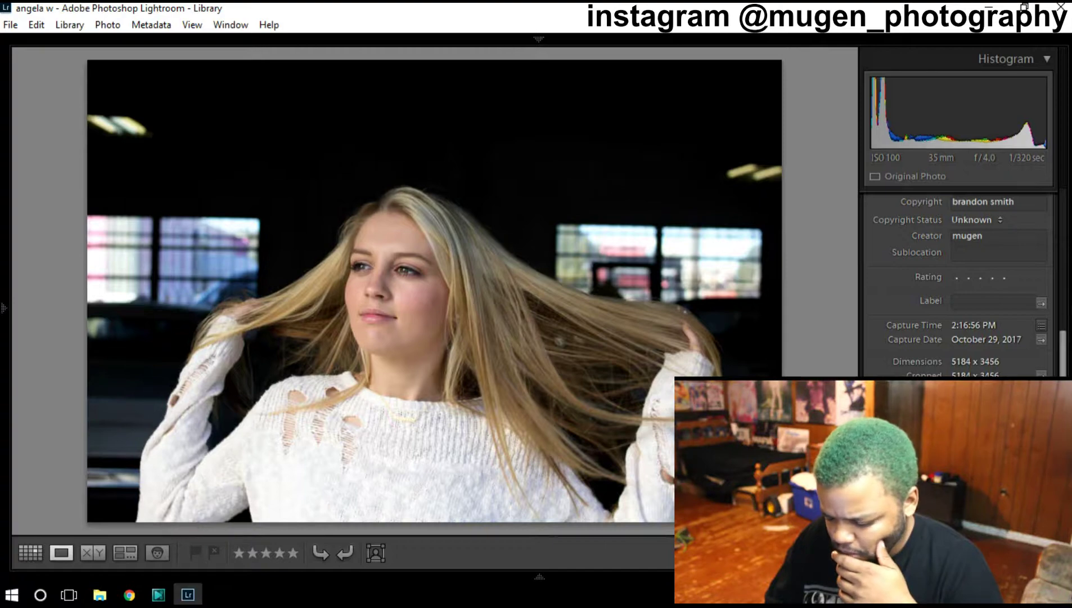
Step: Rate the 2:16:56 PM hair-flip shot three stars, comparing it against the next frame
{"action": "key", "text": "2"}
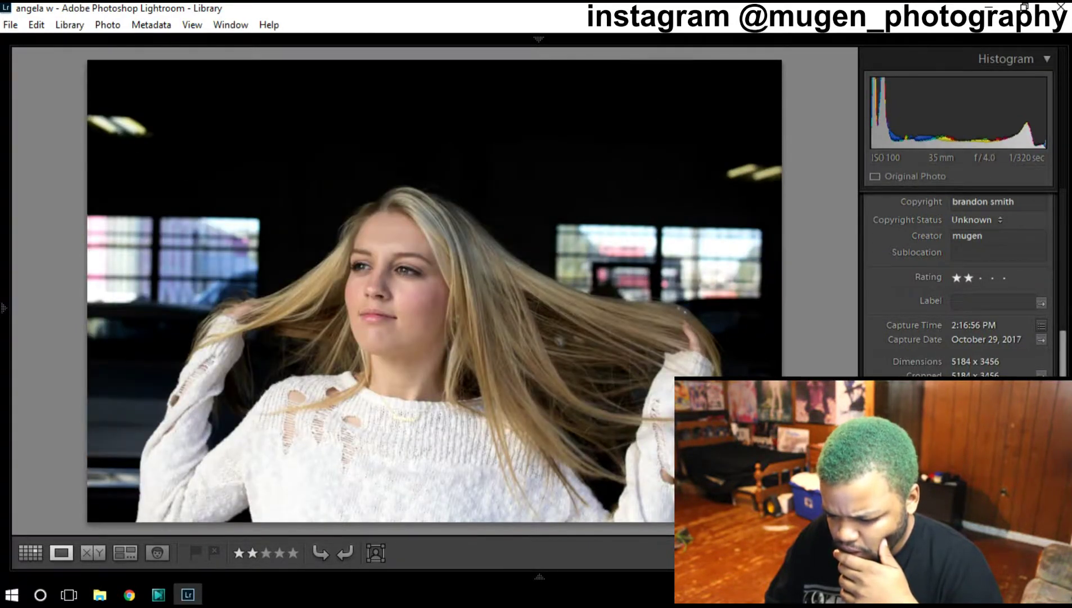
{"action": "key", "text": "3"}
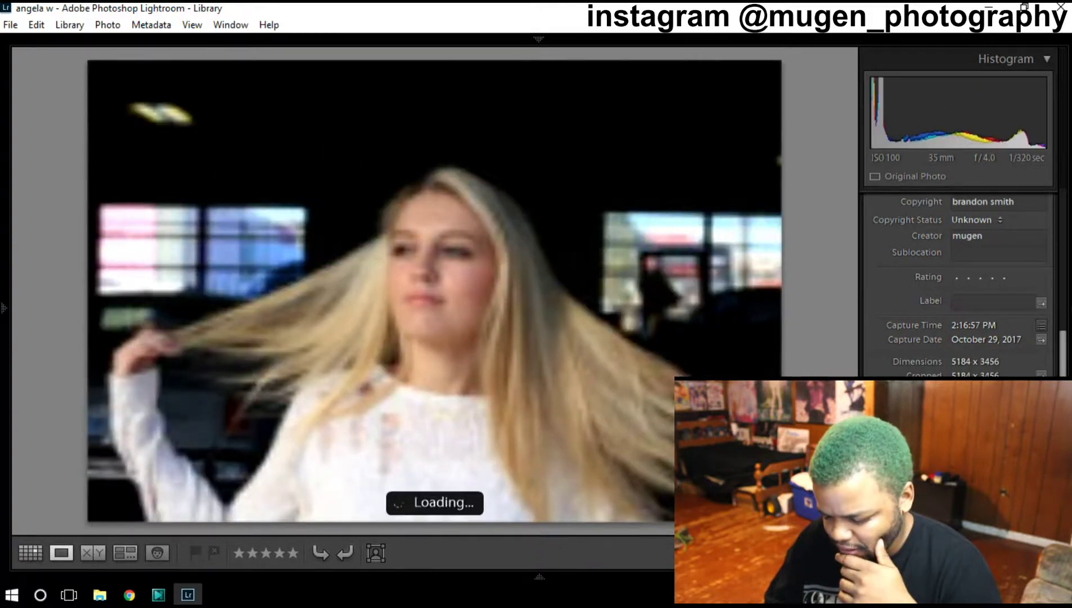
{"action": "key", "text": "Left"}
{"action": "key", "text": "Right"}
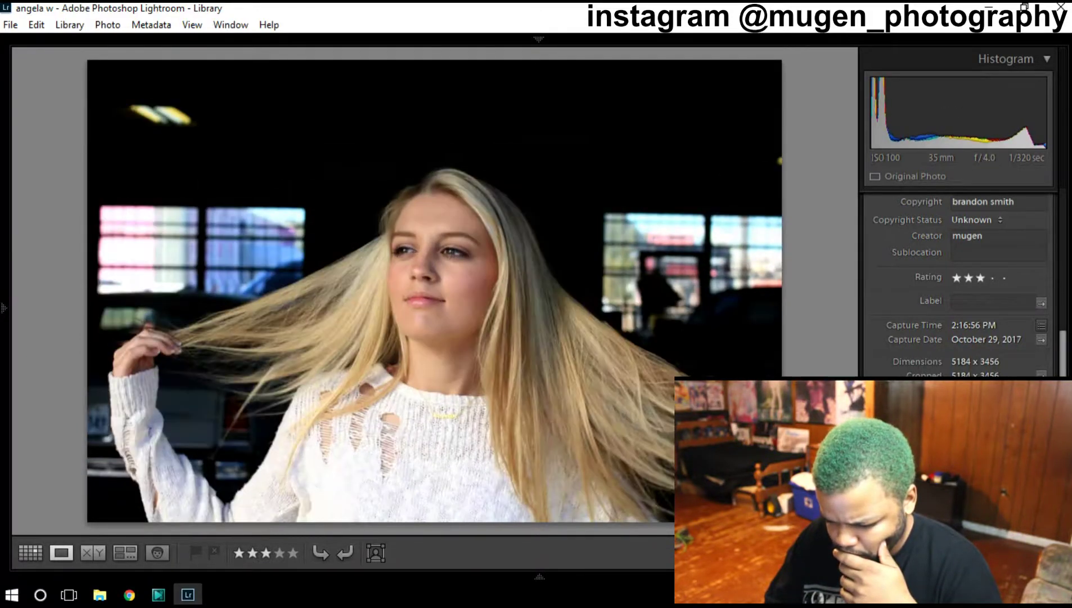
{"action": "key", "text": "Left"}
{"action": "key", "text": "Right"}
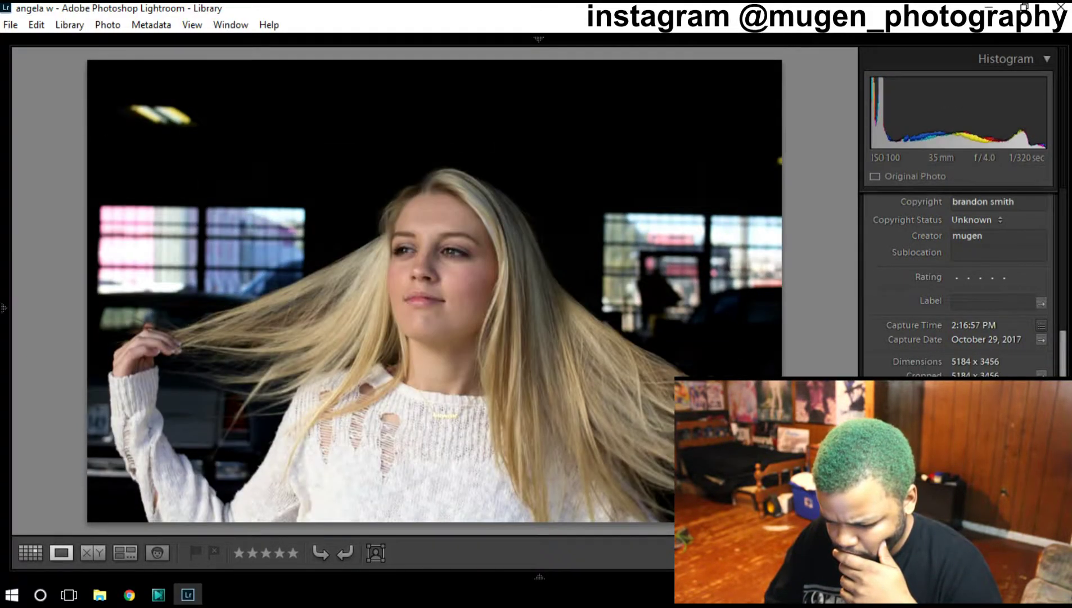
{"action": "key", "text": "Left"}
{"action": "key", "text": "Right"}
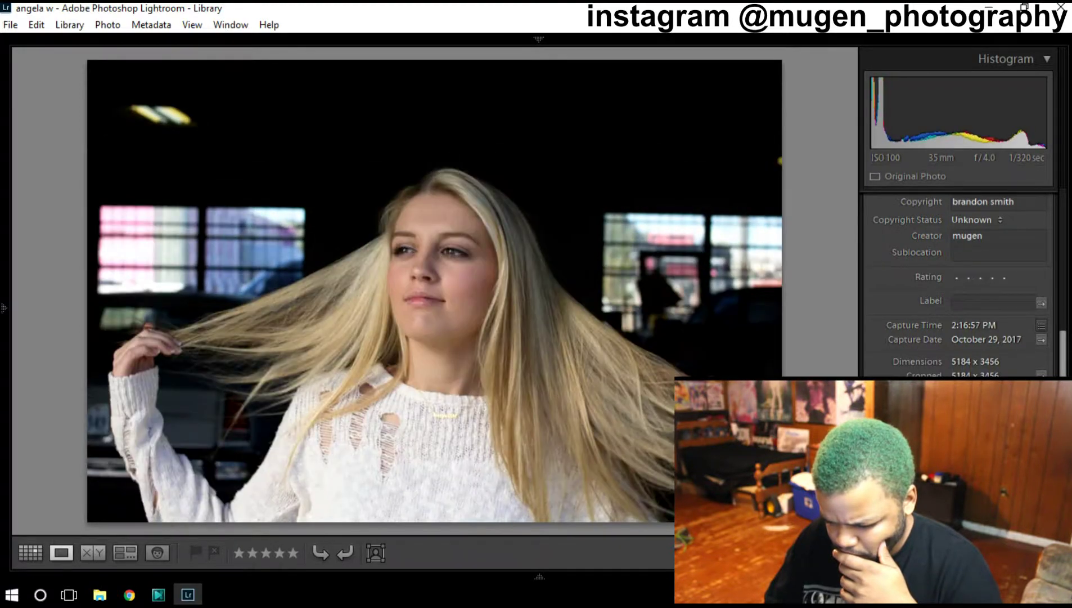
{"action": "key", "text": "Left"}
{"action": "key", "text": "Right"}
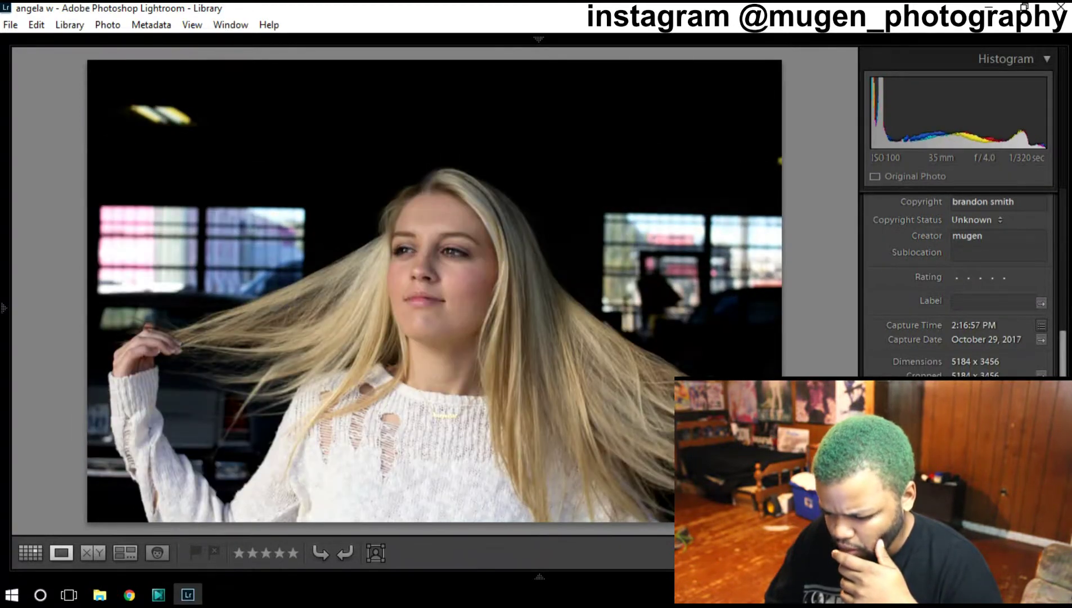
Step: Give the 2:16:57 PM frame three stars too, re-comparing the pair
{"action": "key", "text": "3"}
{"action": "key", "text": "Left"}
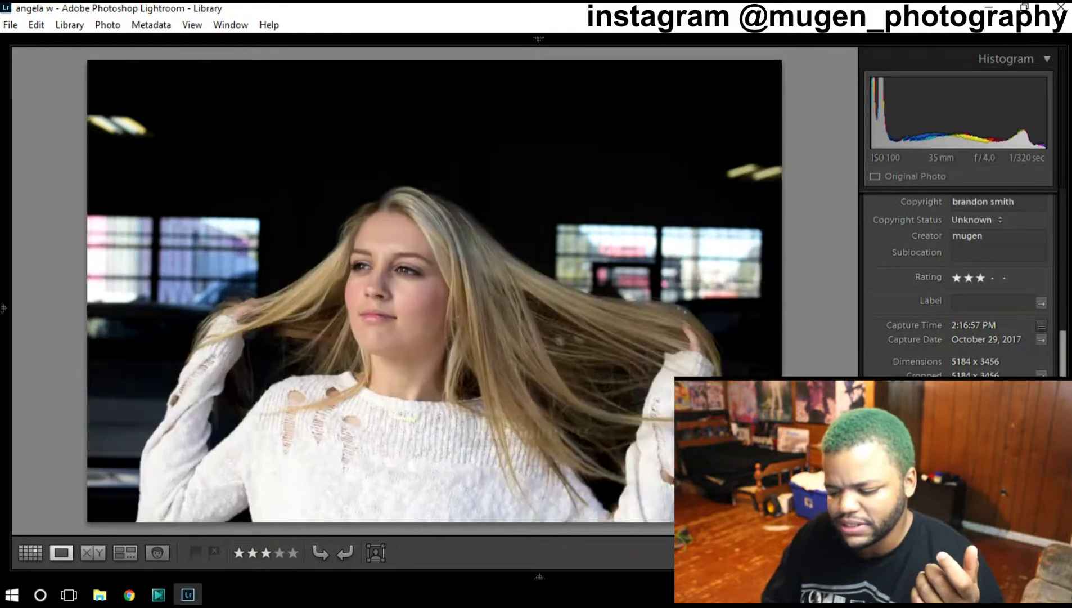
{"action": "key", "text": "Right"}
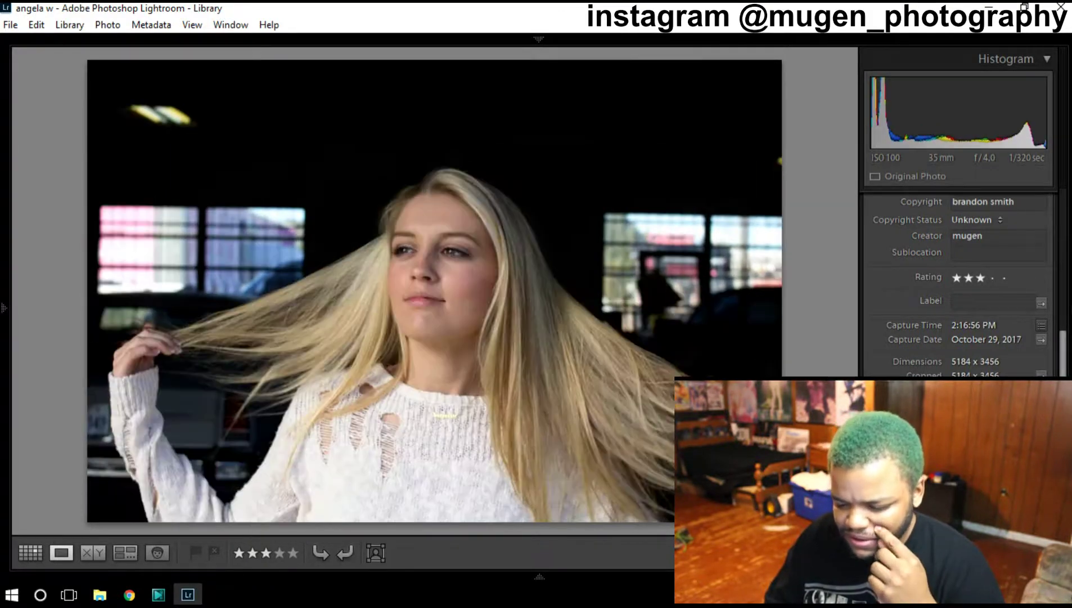
{"action": "key", "text": "Left"}
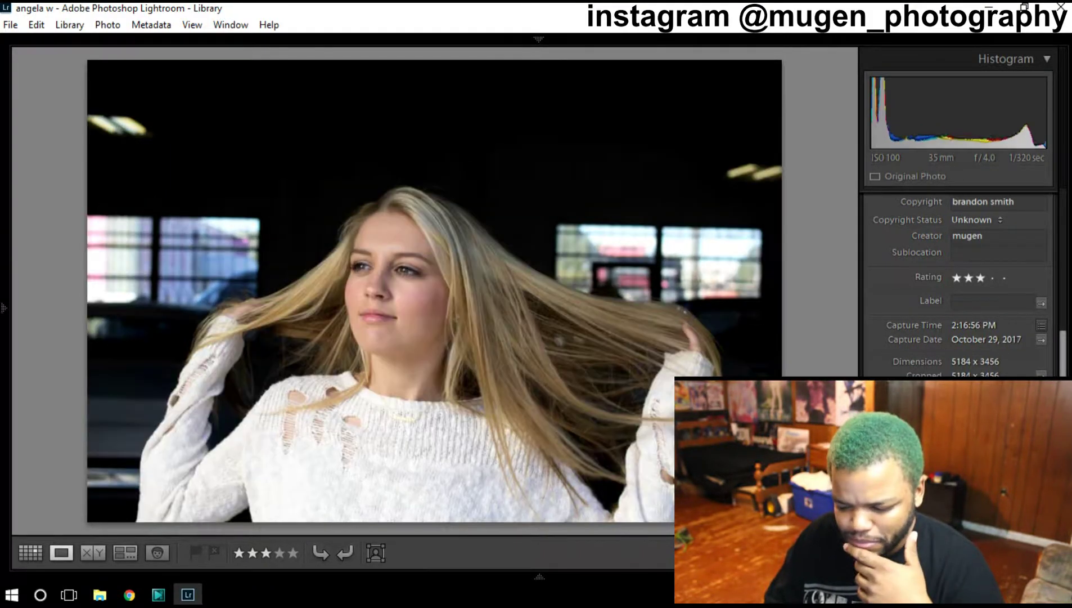
{"action": "key", "text": "Right"}
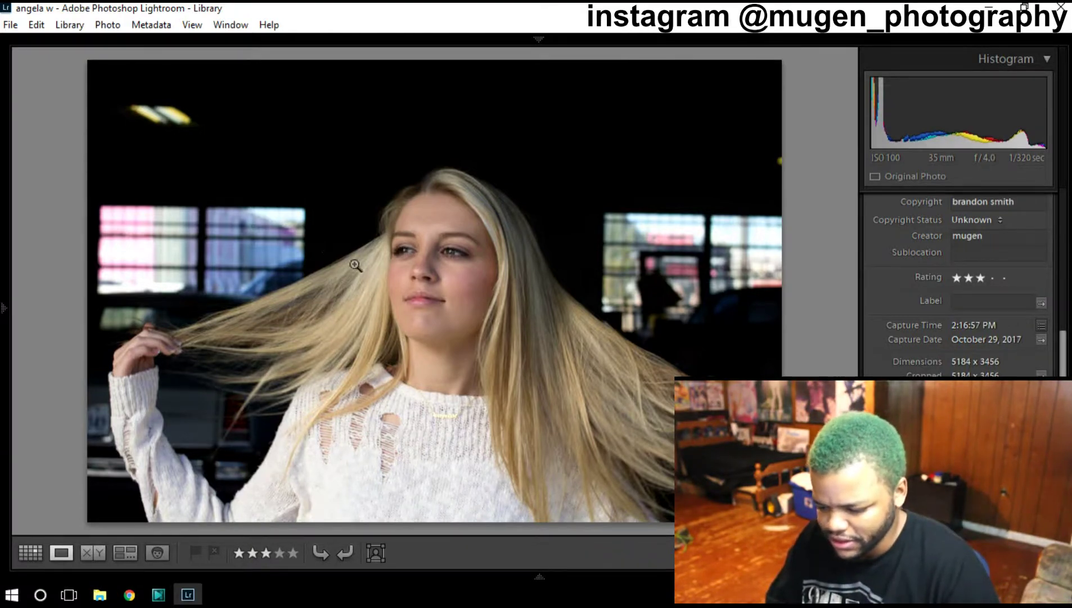
{"action": "key", "text": "Left"}
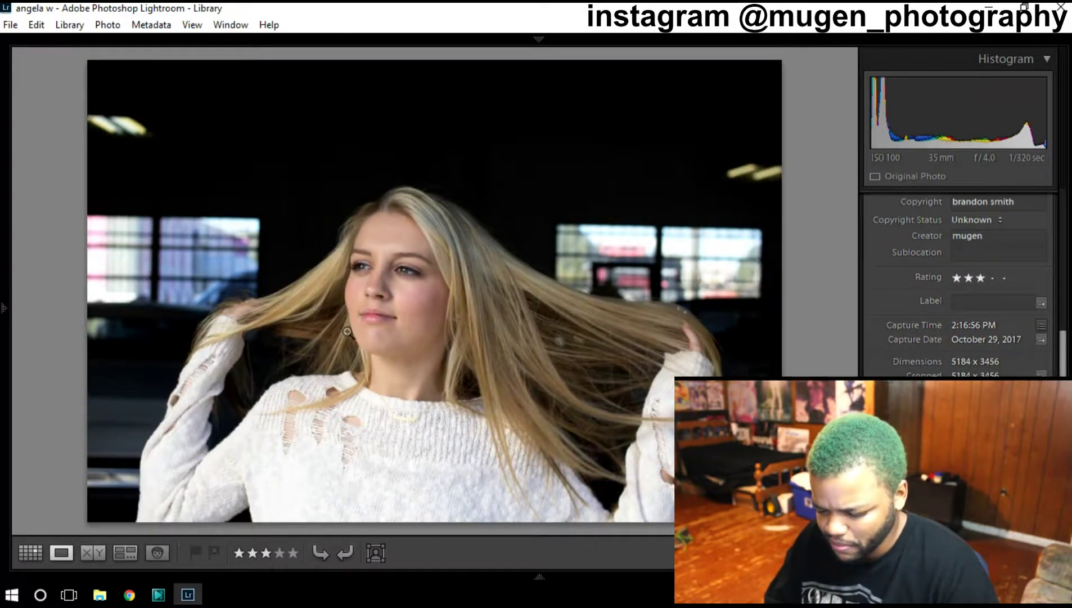
{"action": "key", "text": "Right"}
{"action": "key", "text": "Right"}
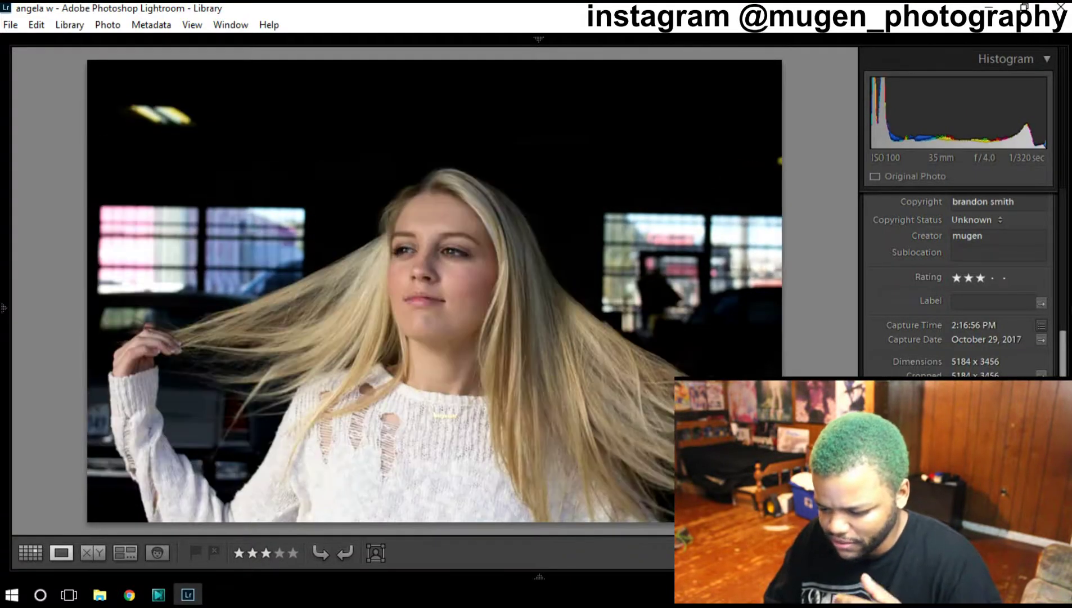
{"action": "key", "text": "Right"}
{"action": "key", "text": "Right"}
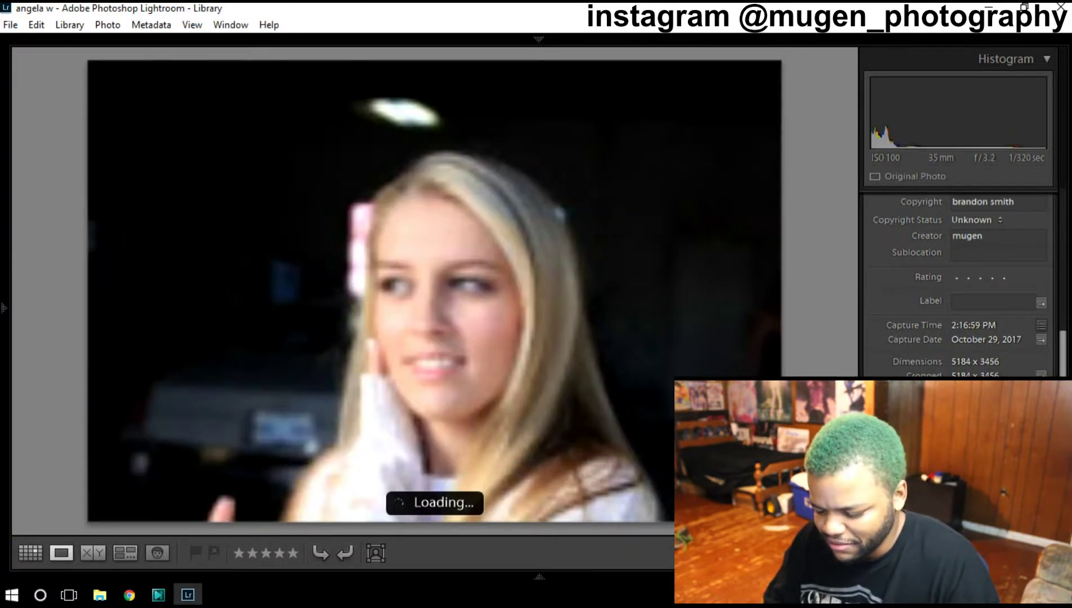
Step: Rate the hand-on-cheek photo two stars and the landscape smiling photo three stars after a 1:1 mouth check
{"action": "key", "text": "2"}
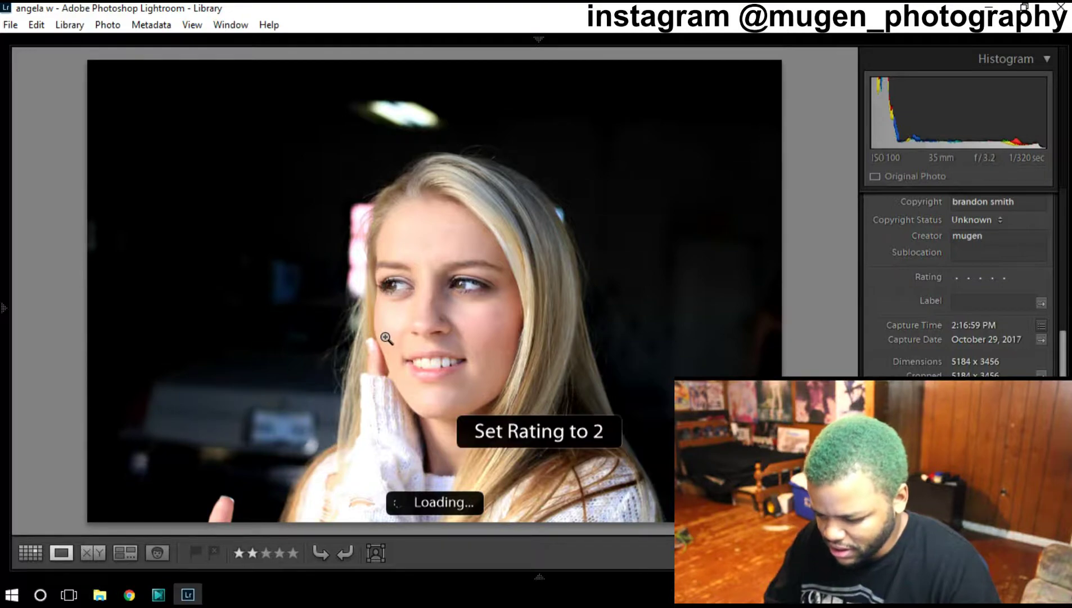
{"action": "key", "text": "Right"}
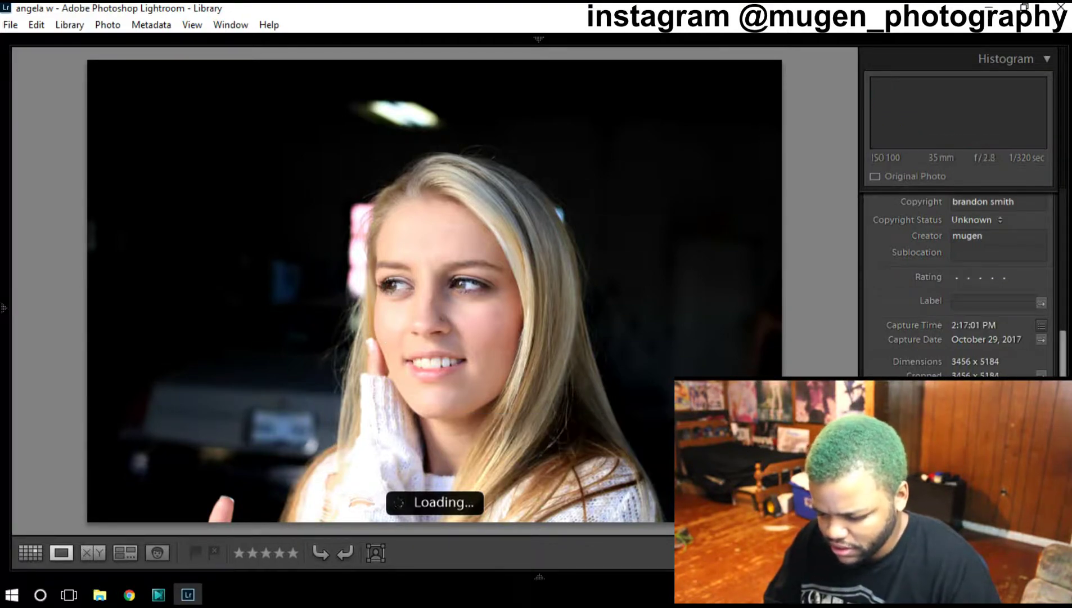
{"action": "key", "text": "Left"}
{"action": "key", "text": "3"}
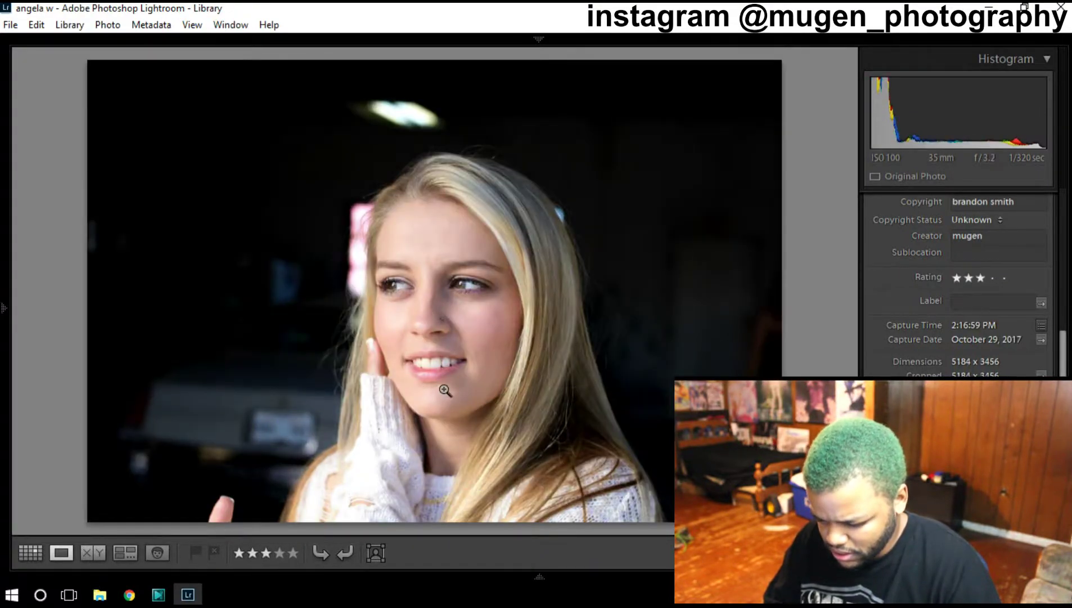
{"action": "left_click", "coordinate": [438, 375]}
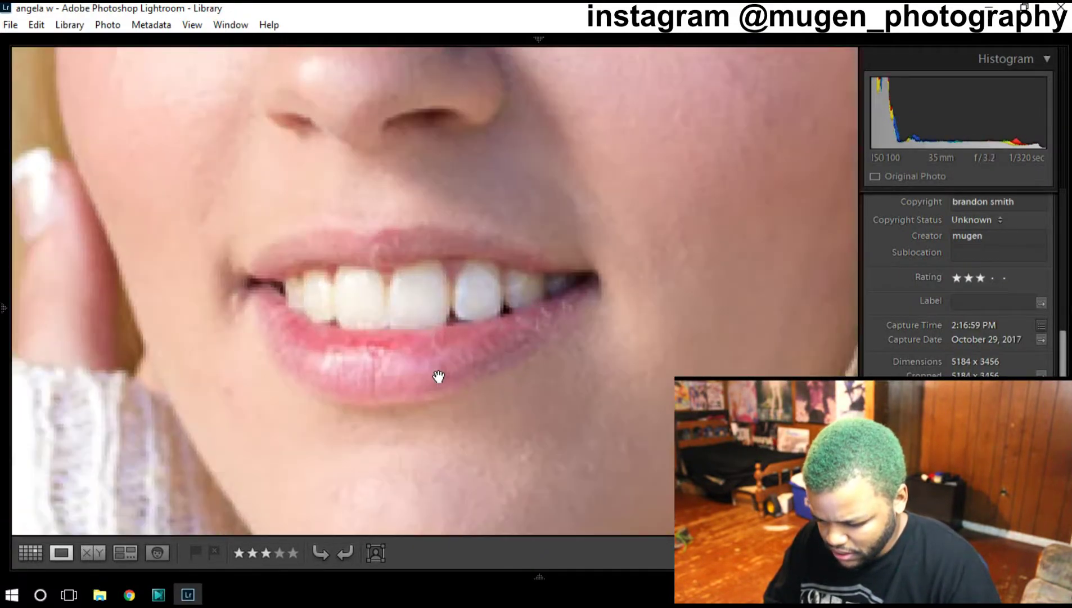
{"action": "left_click", "coordinate": [424, 330]}
Step: Give the portrait photo three stars after briefly checking its detail at 1:1
{"action": "key", "text": "Right"}
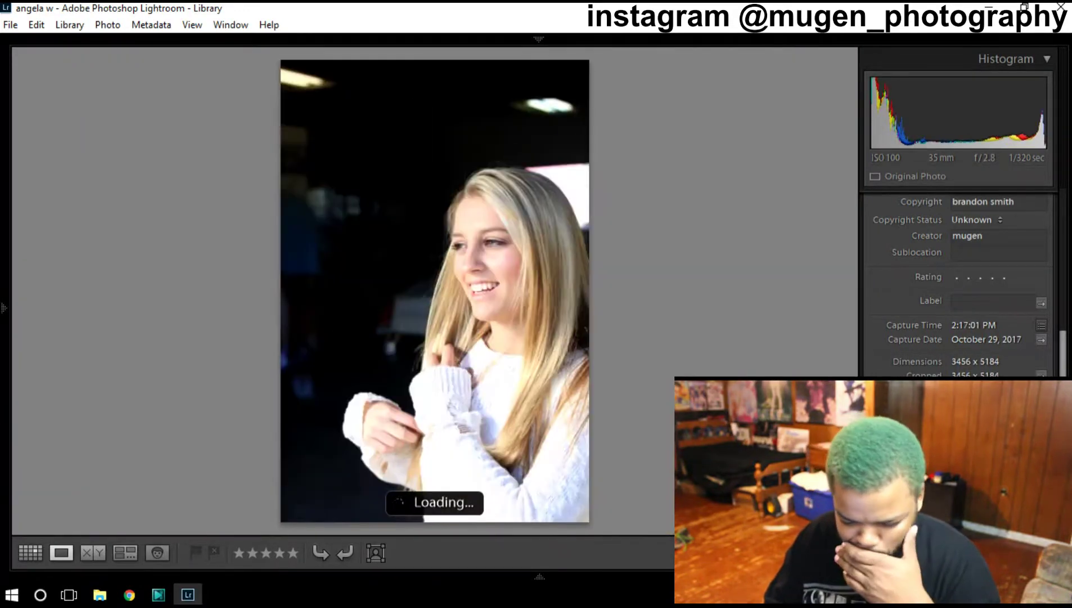
{"action": "key", "text": "3"}
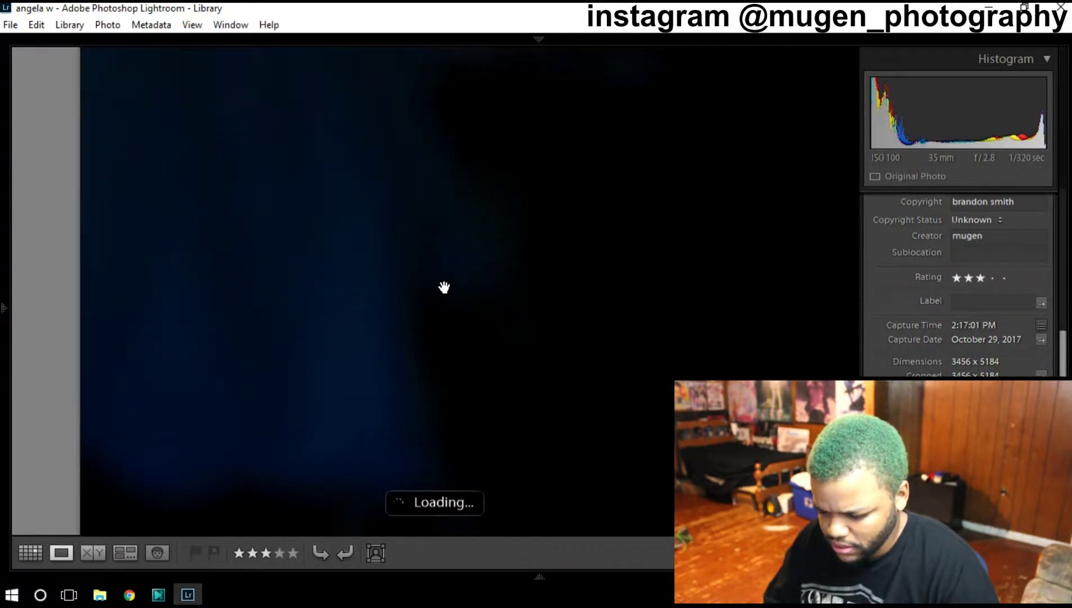
{"action": "left_click_drag", "start_coordinate": [348, 252], "coordinate": [444, 287]}
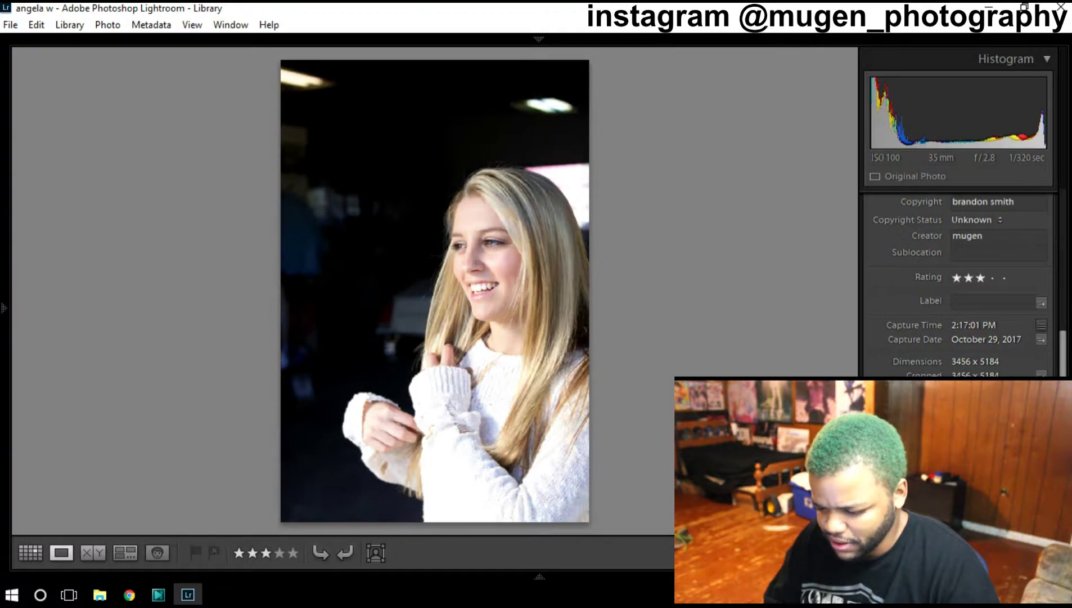
{"action": "key", "text": "Right"}
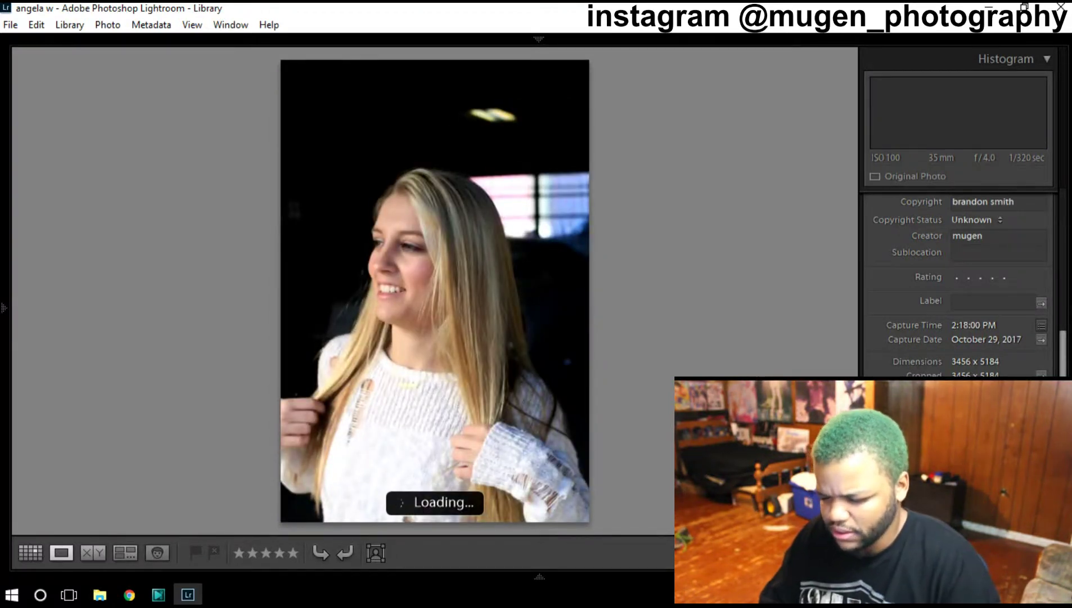
{"action": "key", "text": "Right"}
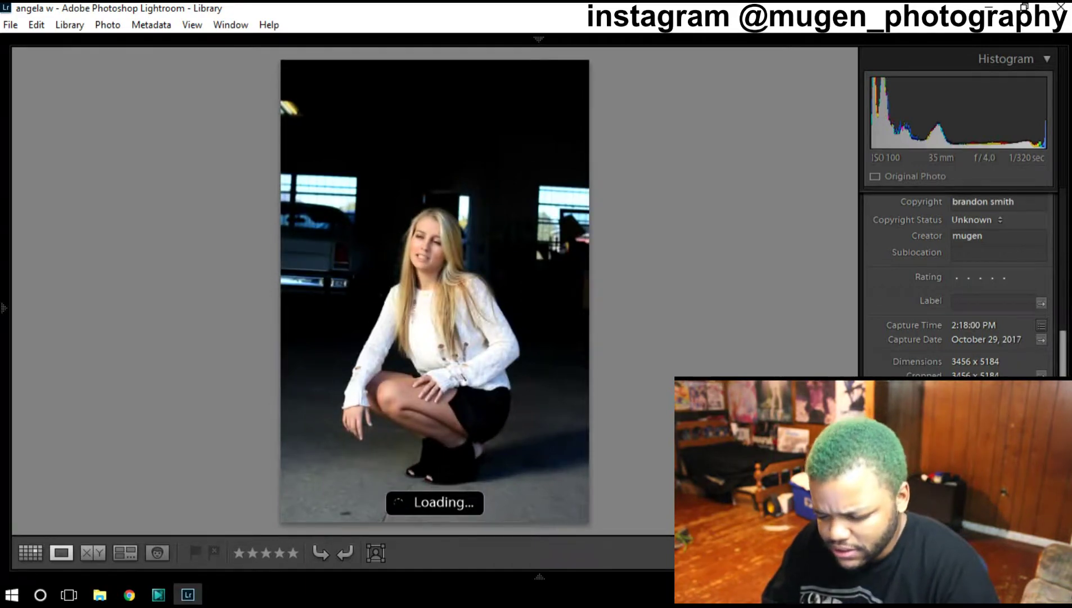
Step: Check the crouching photo's face at 1:1, then rate the looking-up photo one star
{"action": "left_click", "coordinate": [428, 247]}
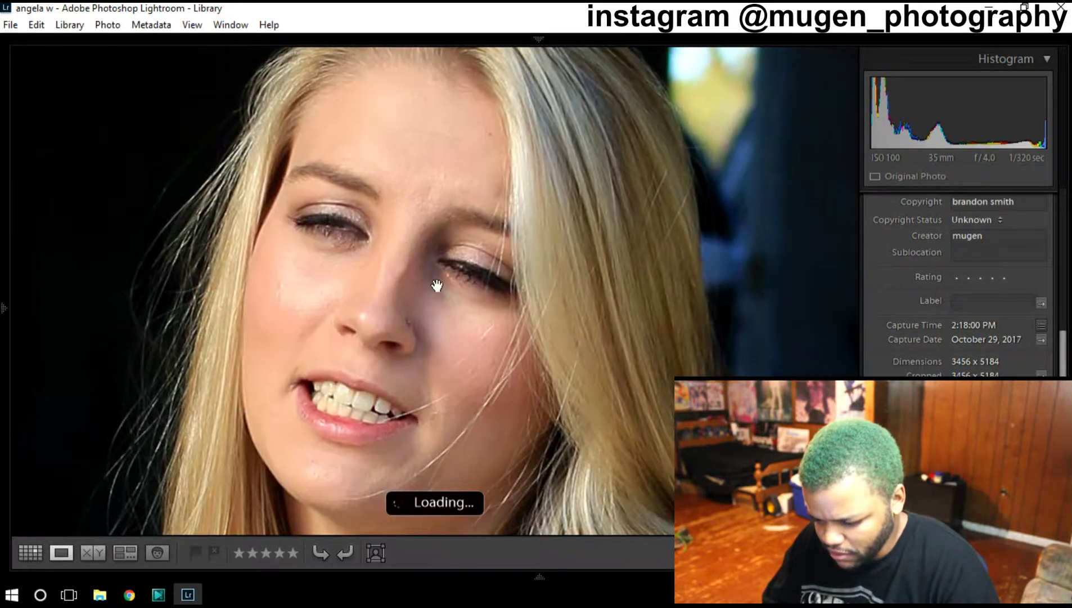
{"action": "key", "text": "Right"}
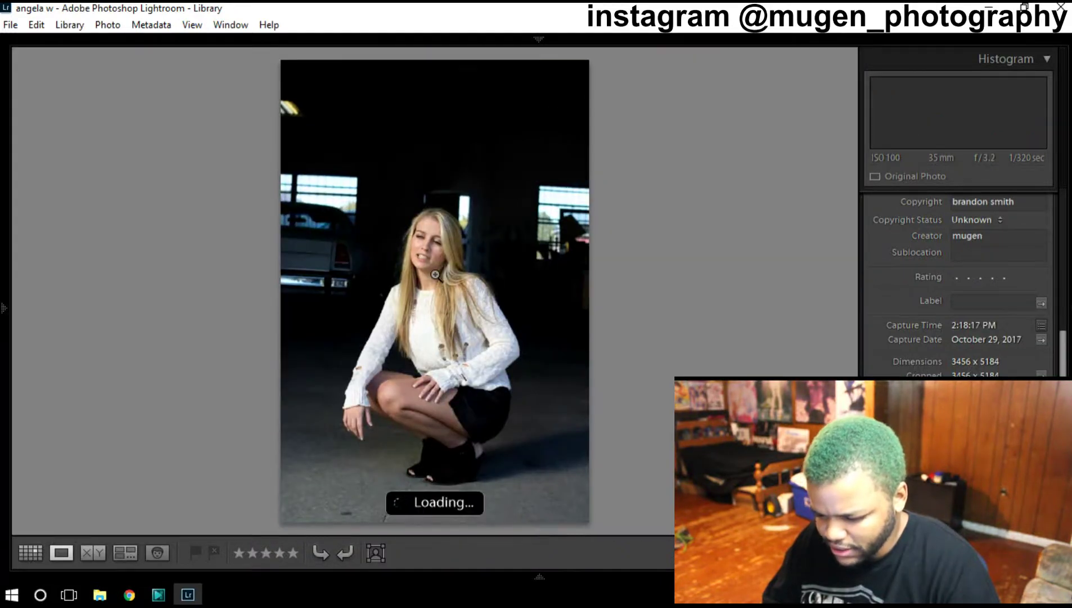
{"action": "key", "text": "Right"}
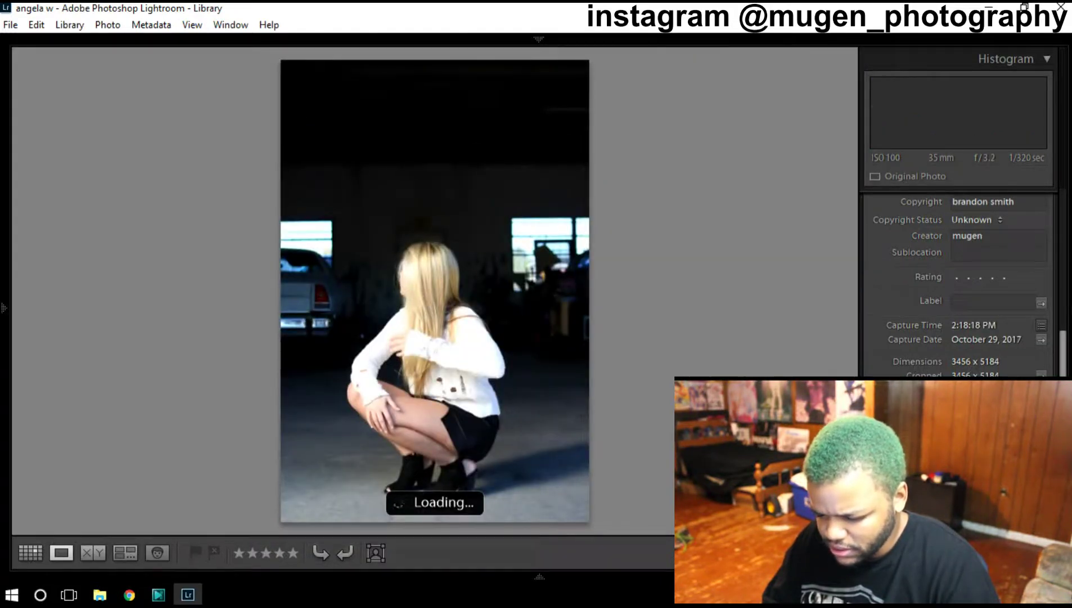
{"action": "key", "text": "Right"}
{"action": "key", "text": "Right"}
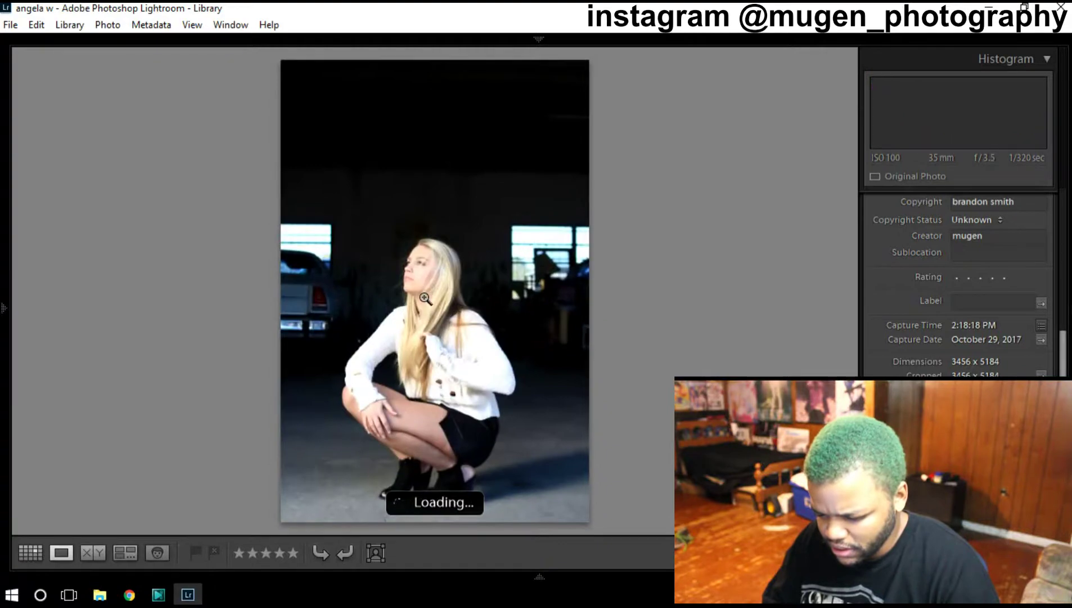
{"action": "key", "text": "Right"}
{"action": "key", "text": "Right"}
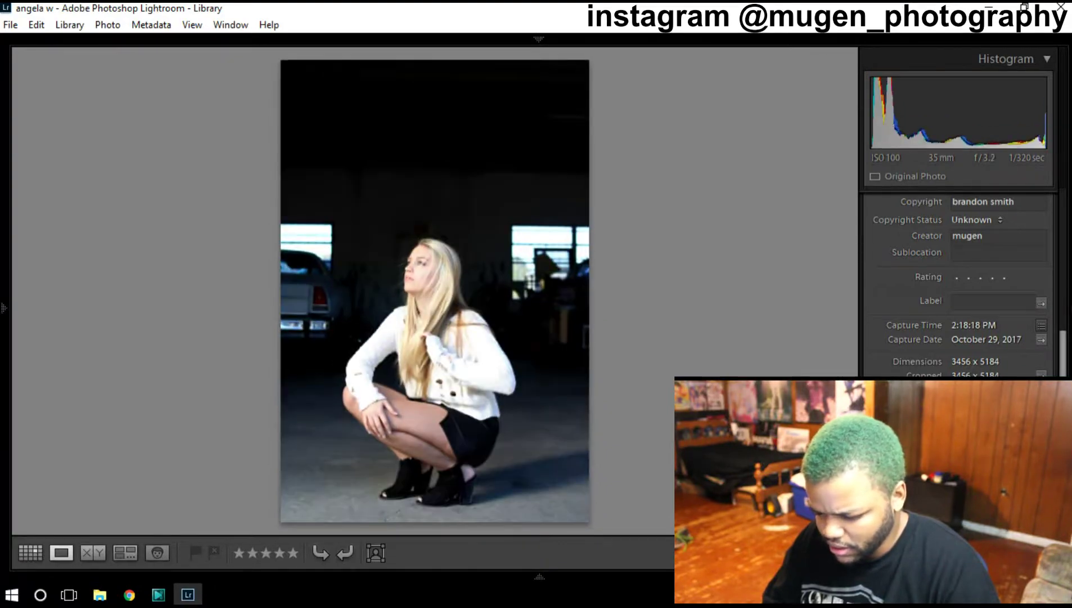
{"action": "key", "text": "1"}
{"action": "left_click_drag", "start_coordinate": [402, 277], "coordinate": [433, 283]}
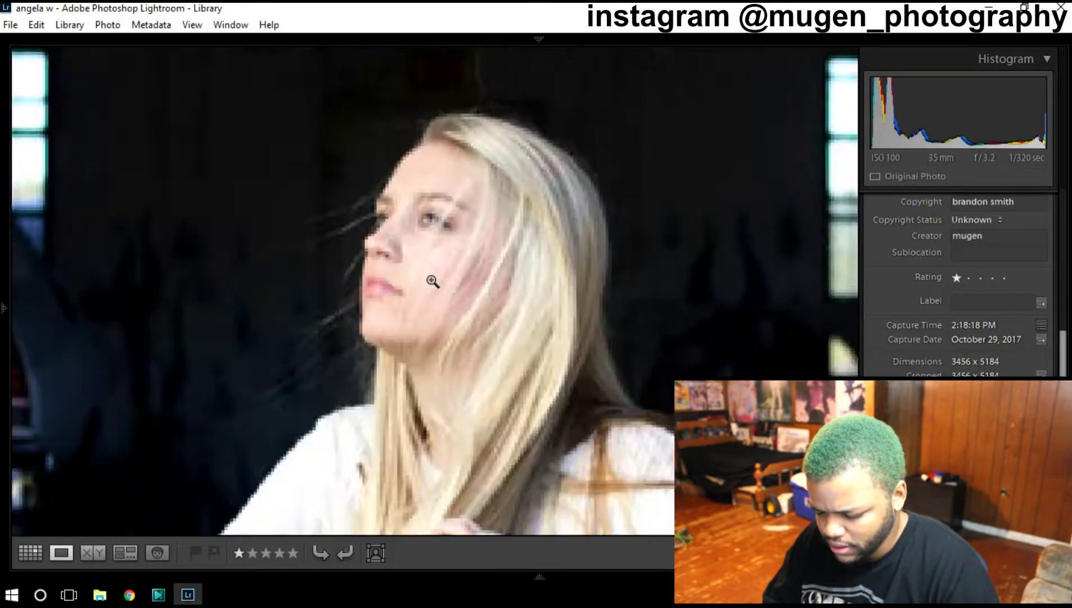
Step: Inspect the hand-on-hair photo's face and forehead at 1:1, then give it one star
{"action": "key", "text": "Right"}
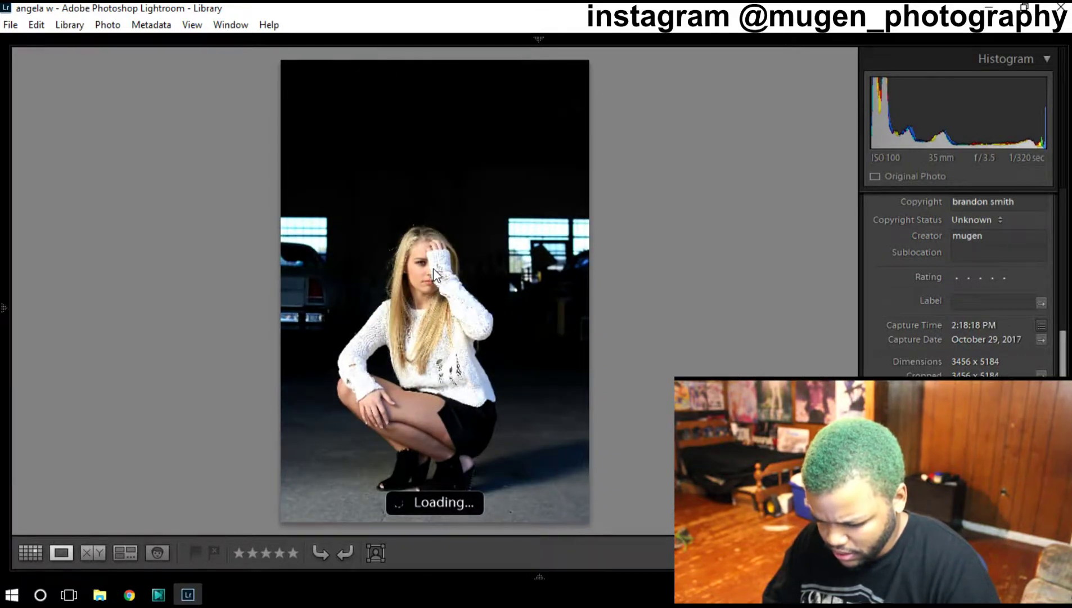
{"action": "left_click", "coordinate": [434, 275]}
{"action": "left_click", "coordinate": [428, 267]}
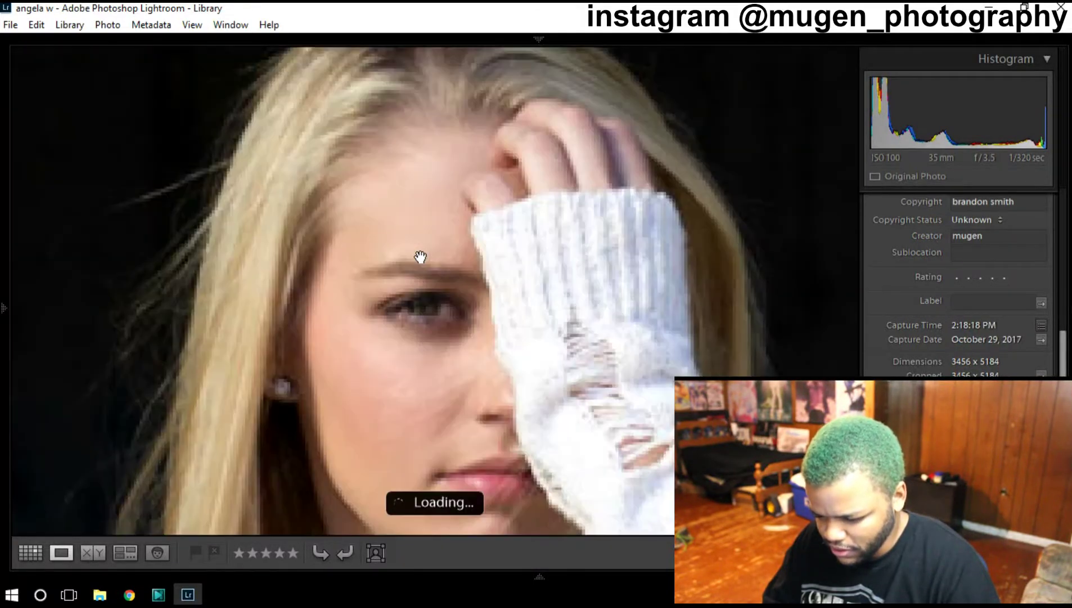
{"action": "left_click_drag", "start_coordinate": [438, 278], "coordinate": [394, 256]}
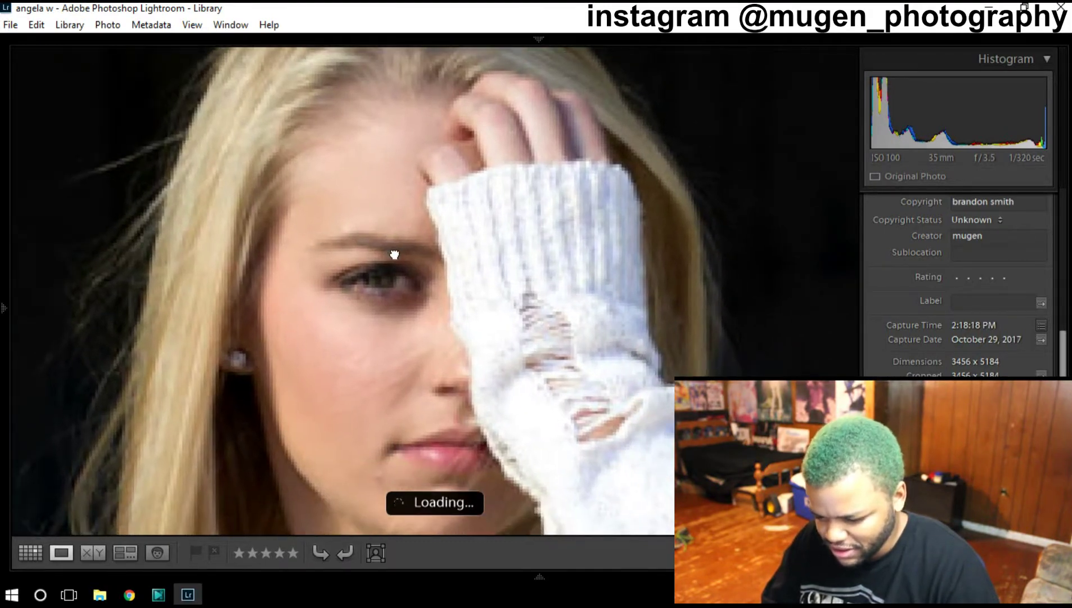
{"action": "left_click", "coordinate": [396, 254]}
{"action": "key", "text": "1"}
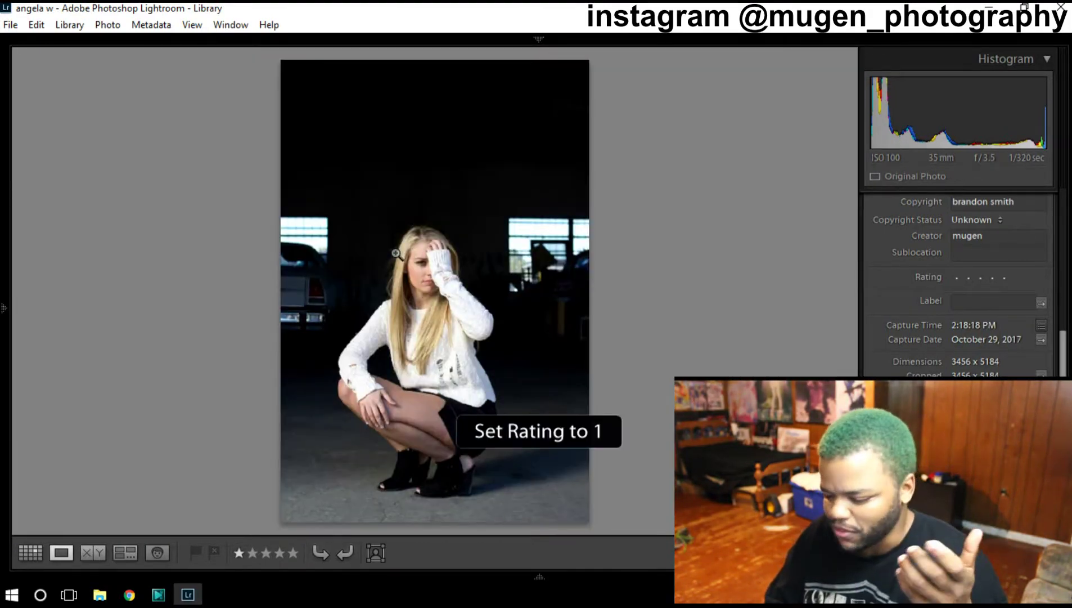
Step: Rate the following shot two stars and move on through the next frames
{"action": "key", "text": "Right"}
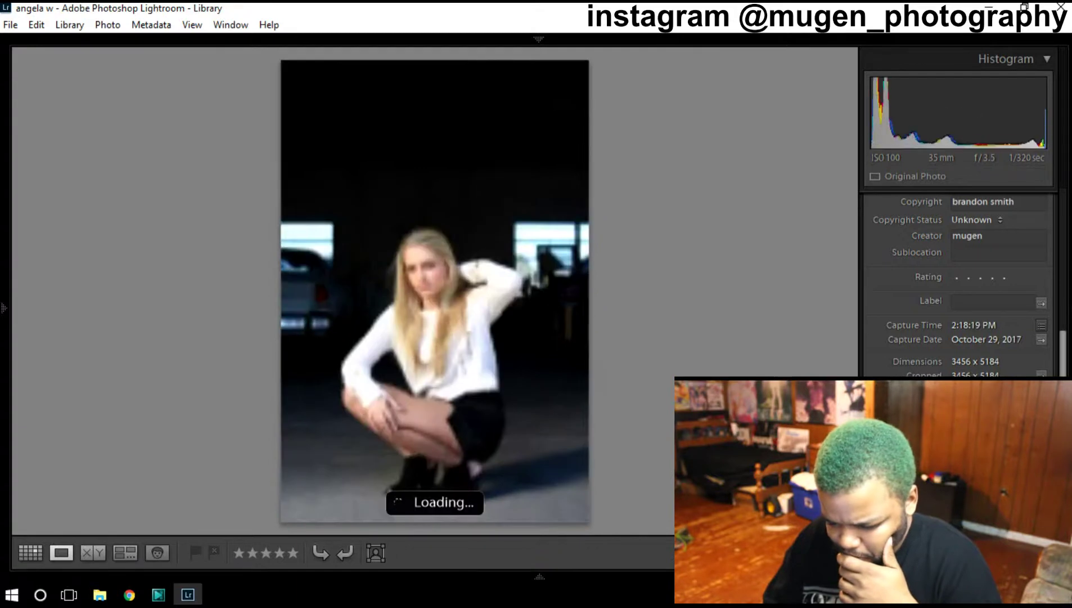
{"action": "key", "text": "2"}
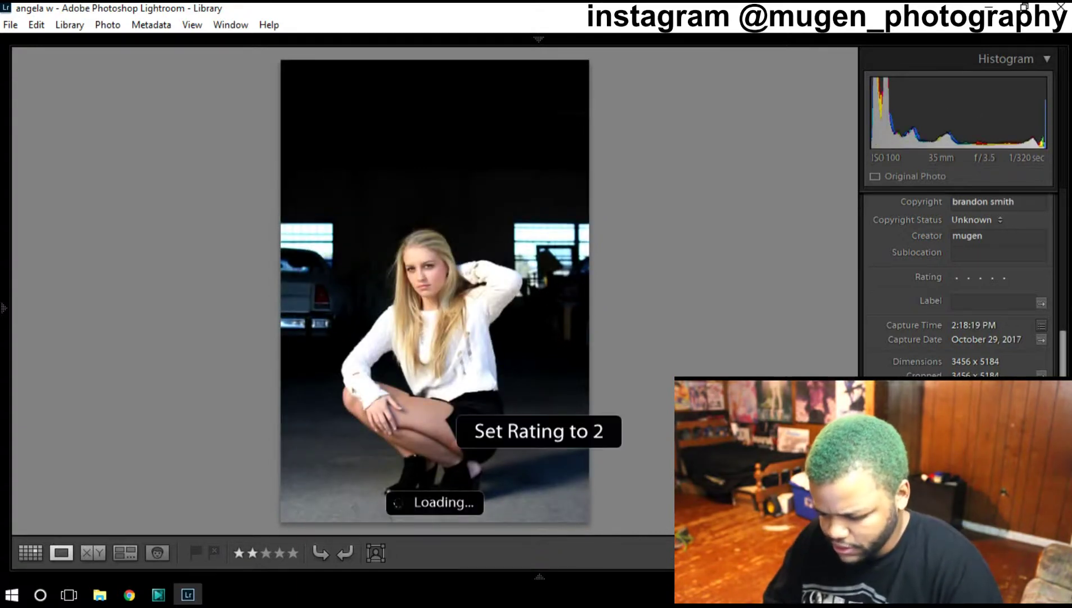
{"action": "key", "text": "Right"}
{"action": "key", "text": "Right"}
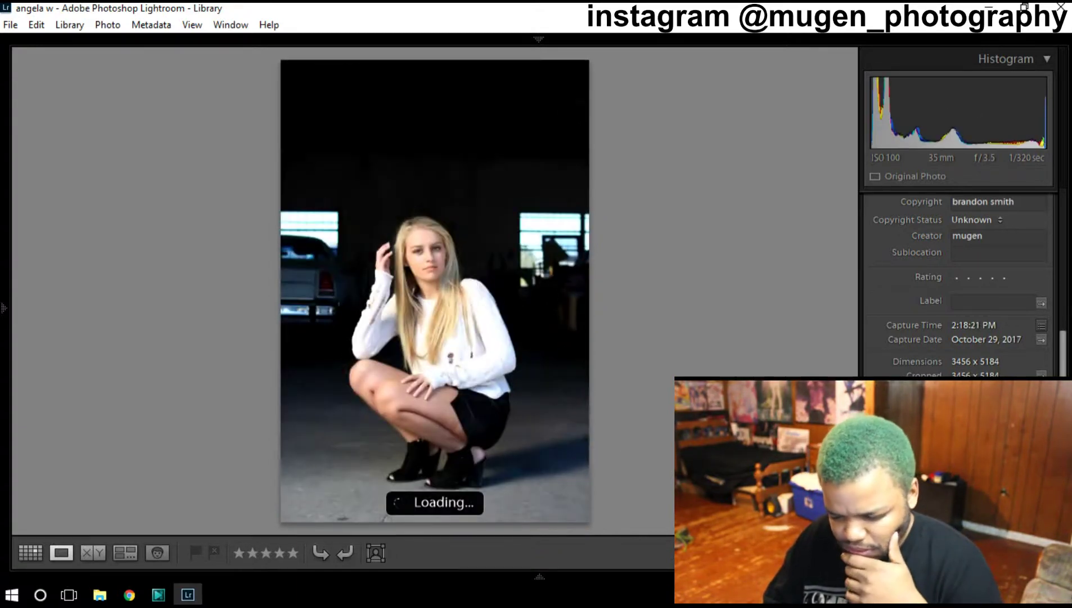
Step: Step through the crouching shots and rate the first smiling one three stars
{"action": "key", "text": "Right"}
{"action": "key", "text": "Right"}
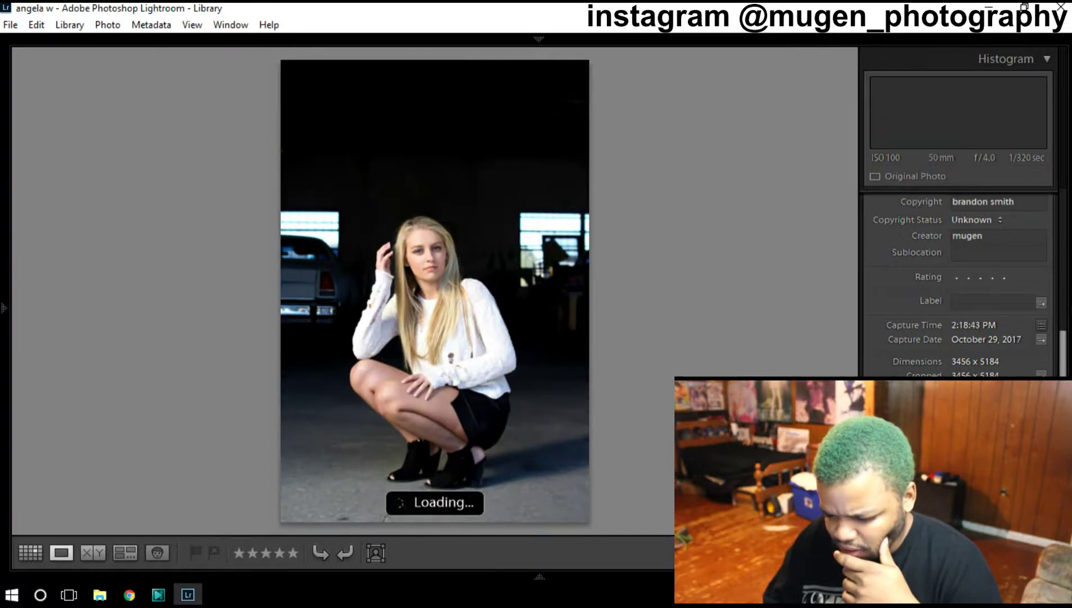
{"action": "key", "text": "Right"}
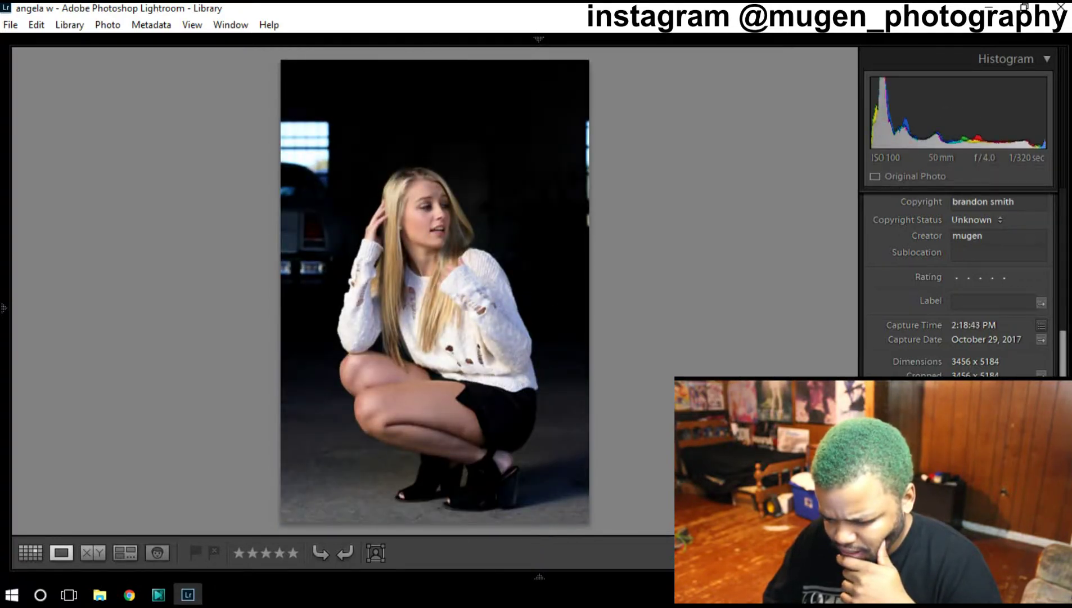
{"action": "key", "text": "Right"}
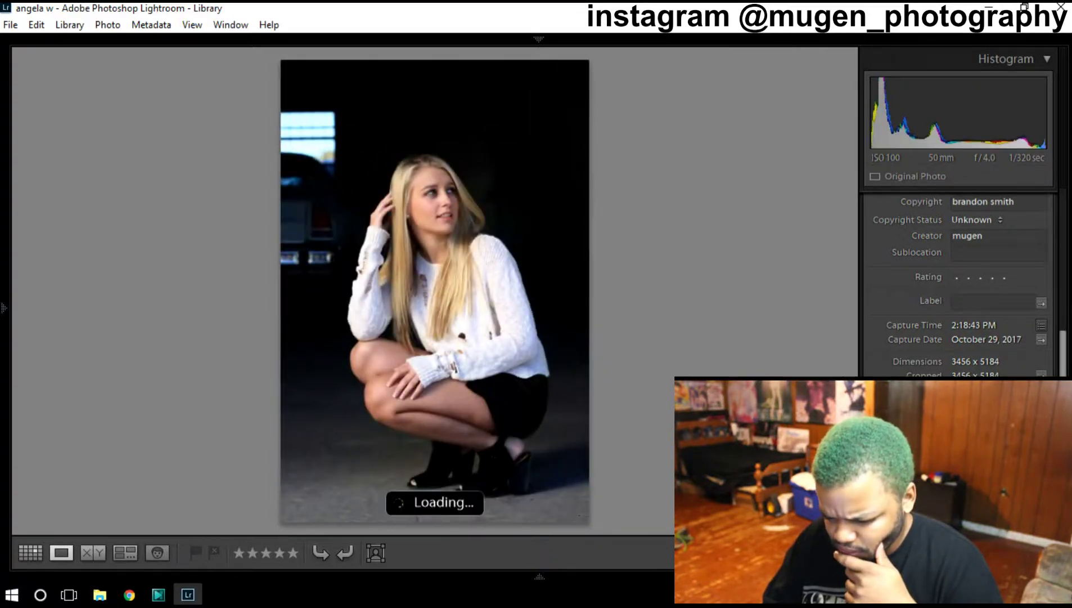
{"action": "key", "text": "Right"}
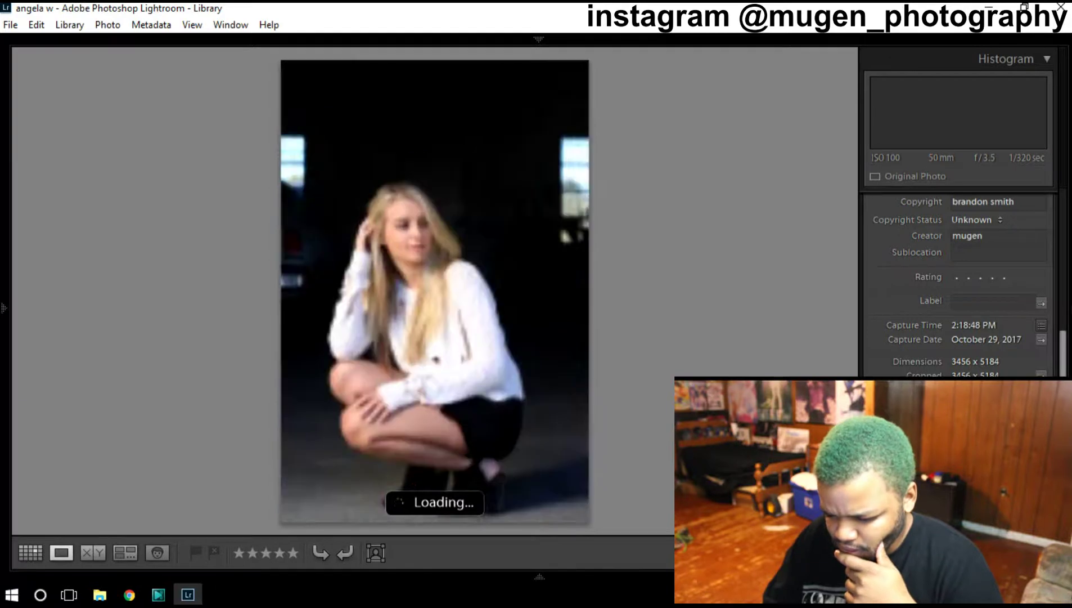
{"action": "key", "text": "Right"}
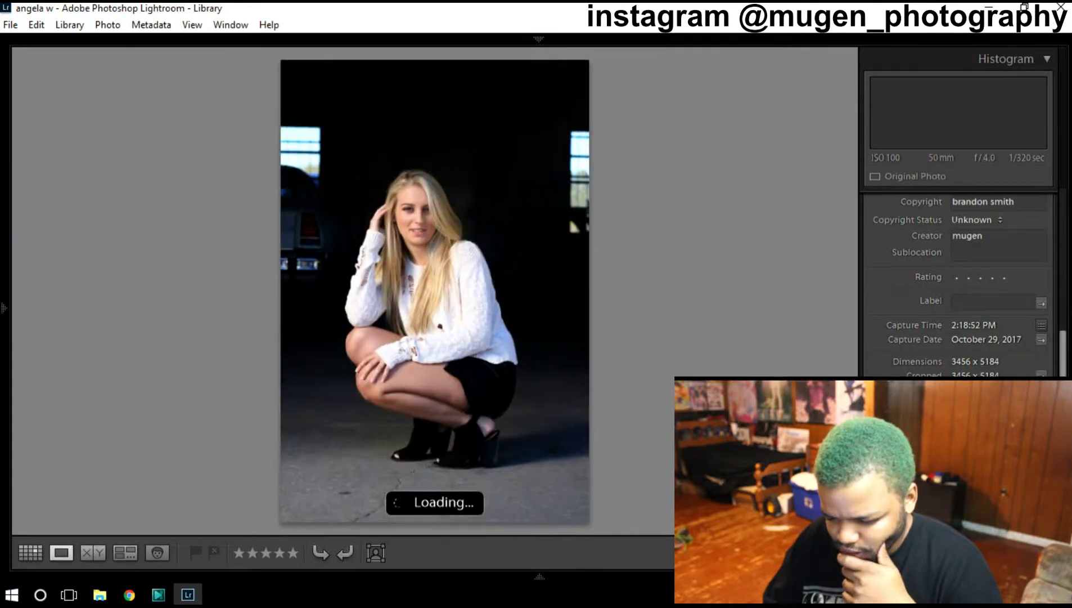
{"action": "key", "text": "3"}
{"action": "key", "text": "Right"}
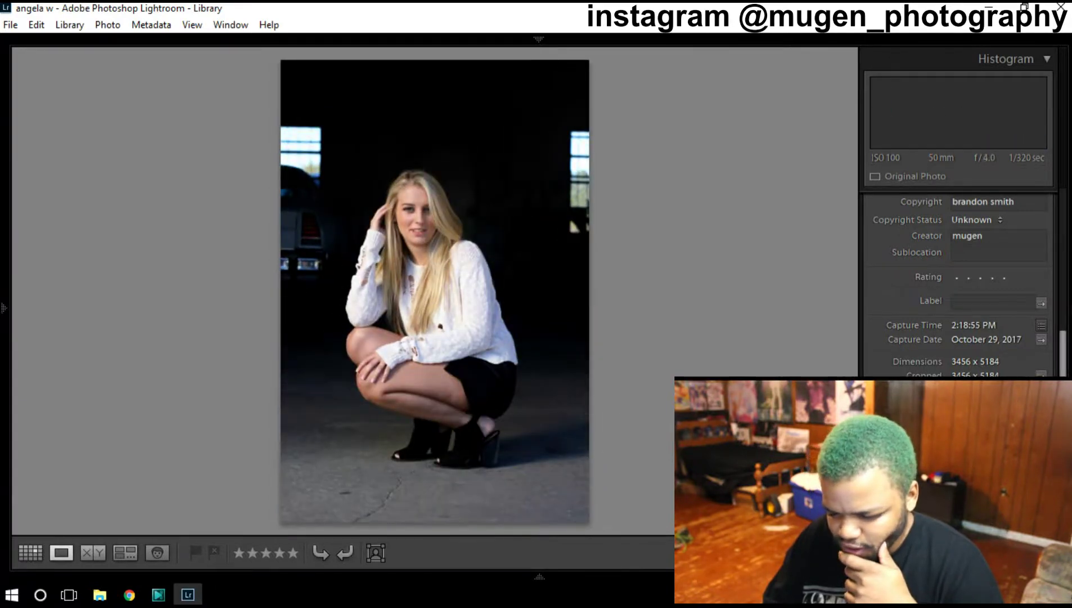
{"action": "key", "text": "Right"}
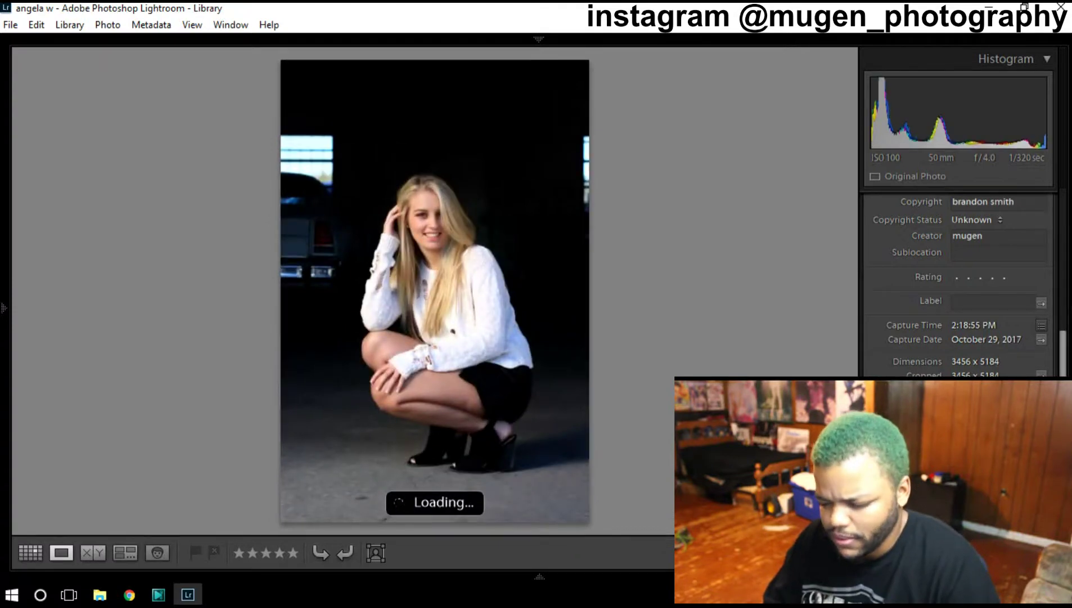
Step: Check the three-star shot's face at 1:1, then rate the 2:18:52 PM crouching frame three stars
{"action": "key", "text": "Left"}
{"action": "key", "text": "Left"}
{"action": "left_click", "coordinate": [412, 214]}
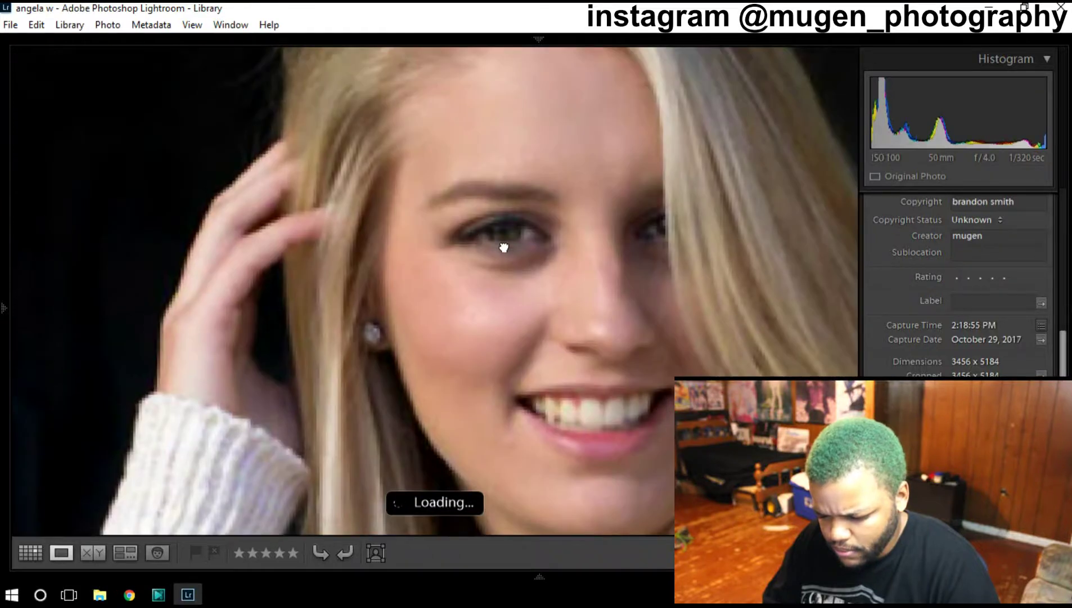
{"action": "left_click", "coordinate": [483, 236]}
{"action": "key", "text": "Right"}
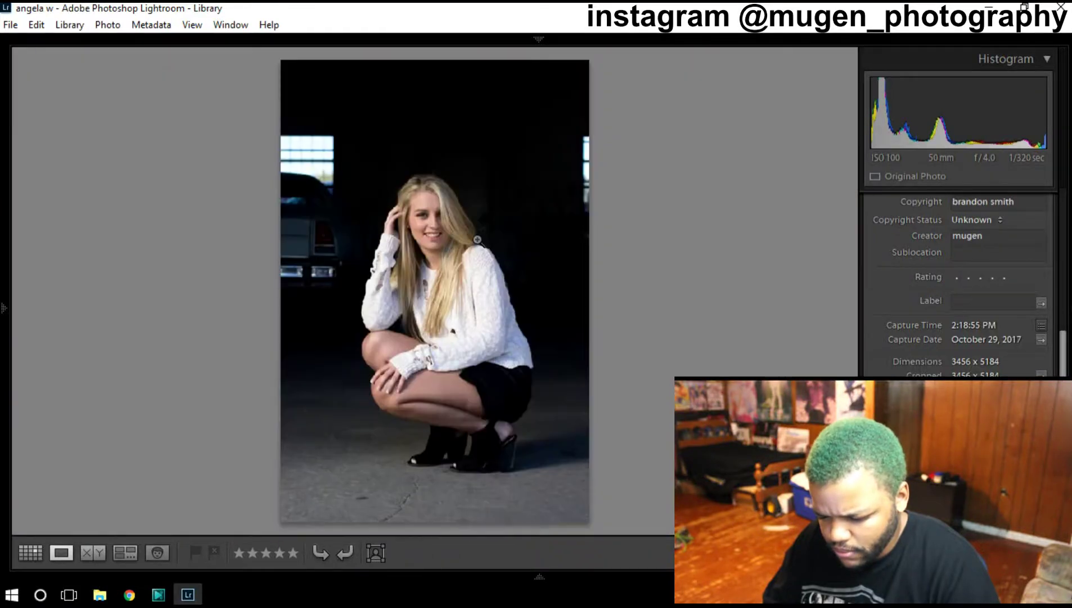
{"action": "key", "text": "Left"}
{"action": "key", "text": "Right"}
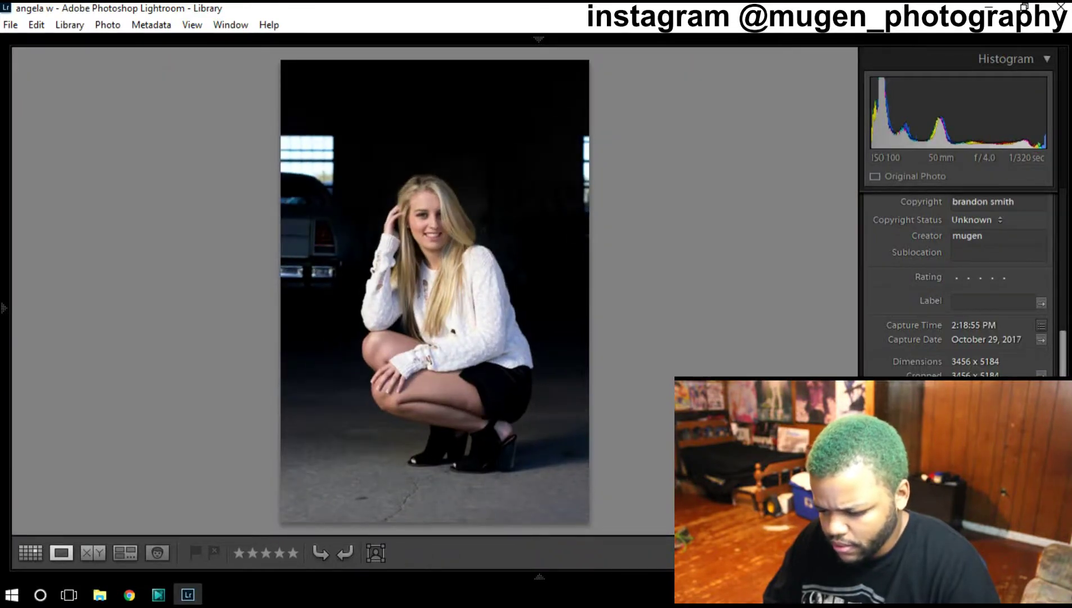
{"action": "key", "text": "3"}
{"action": "key", "text": "Right"}
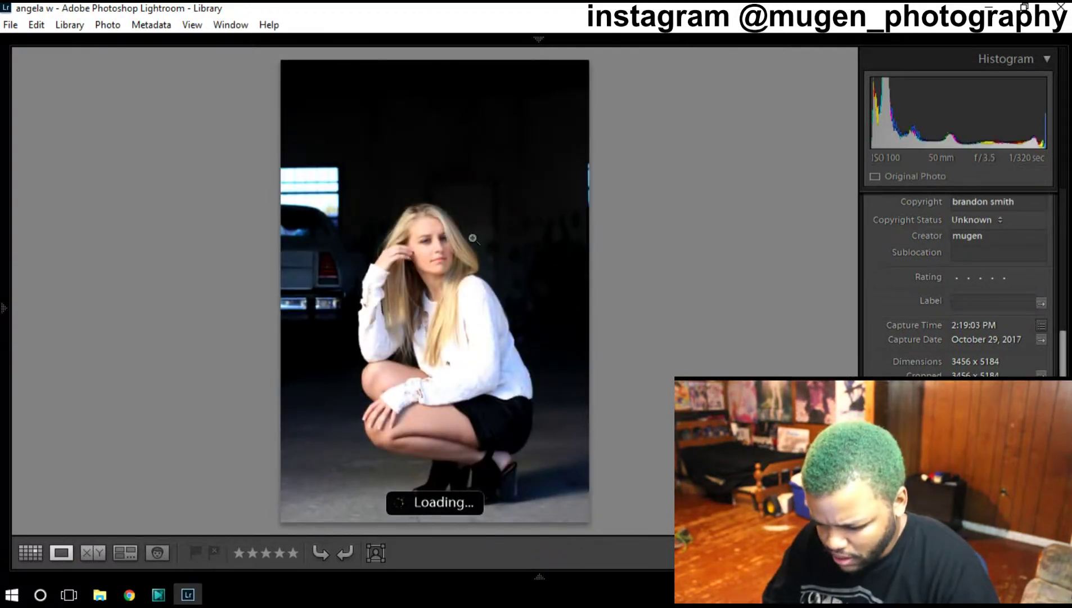
Step: Give three stars to the next crouching shot and the seated portrait
{"action": "key", "text": "3"}
{"action": "key", "text": "Right"}
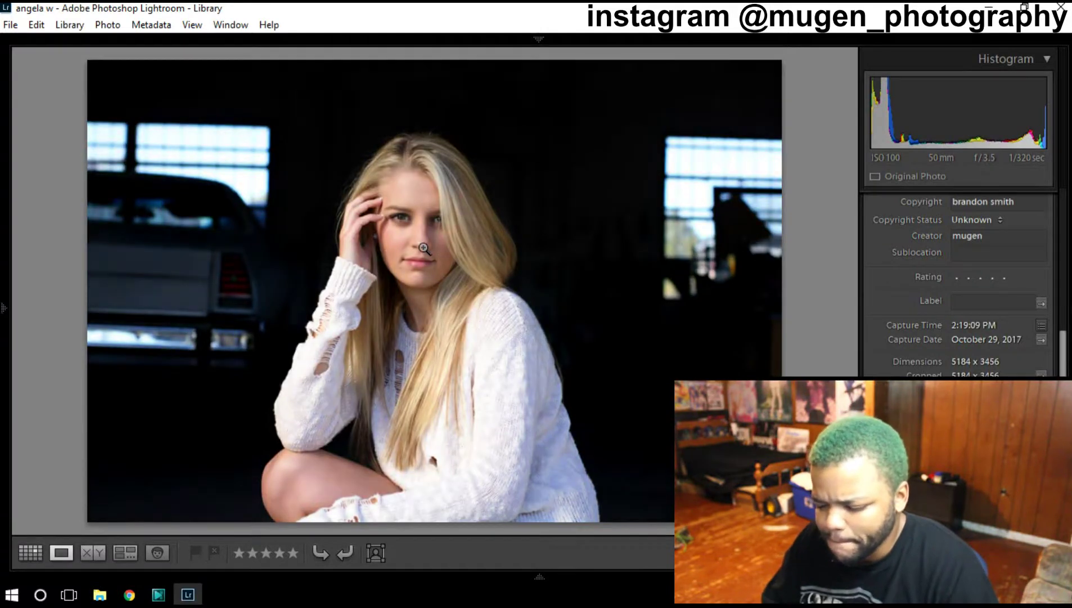
{"action": "key", "text": "3"}
{"action": "key", "text": "Right"}
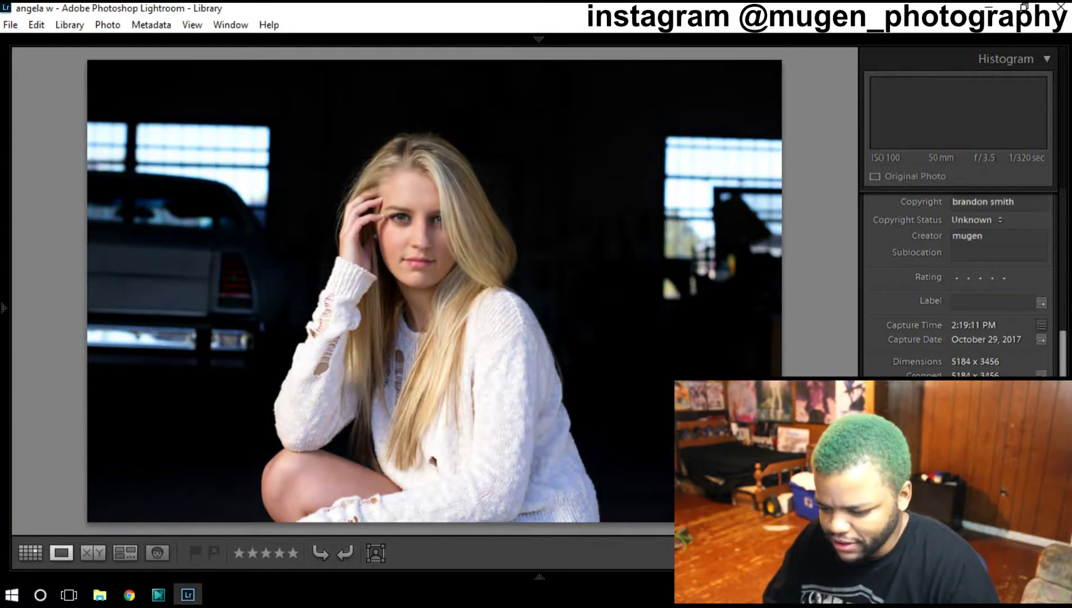
{"action": "key", "text": "Left"}
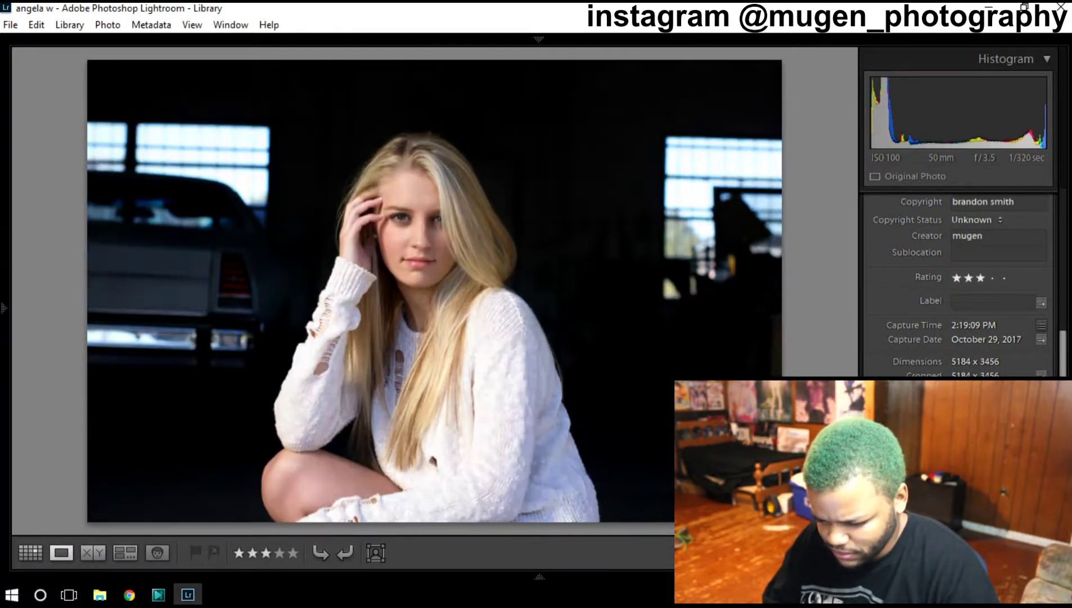
{"action": "key", "text": "Right"}
{"action": "key", "text": "Left"}
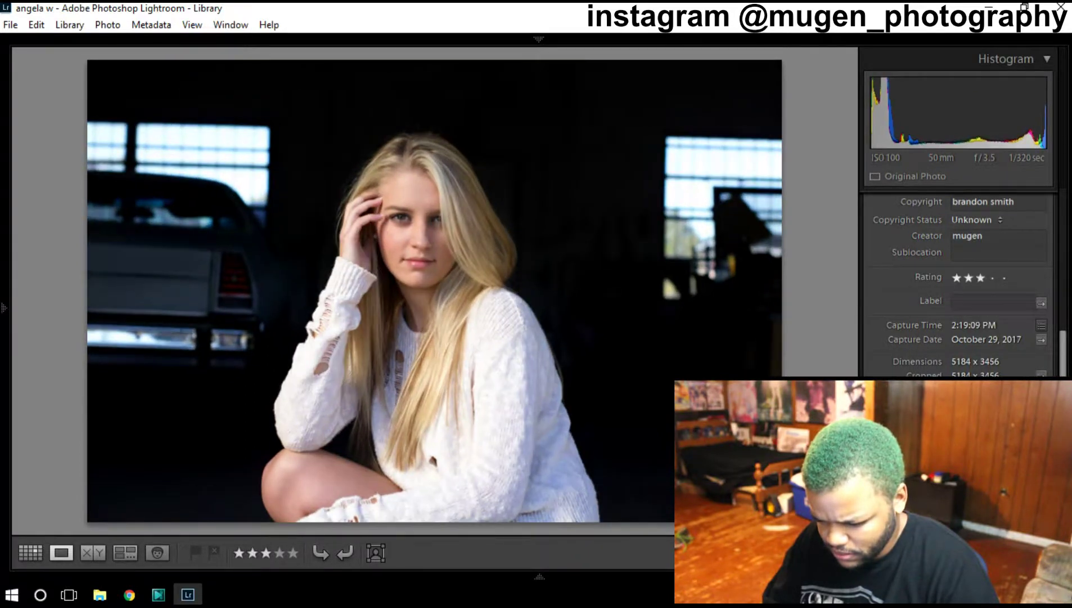
Step: Step ahead through the crouching frames and rate one of them two stars
{"action": "key", "text": "Left"}
{"action": "key", "text": "Right"}
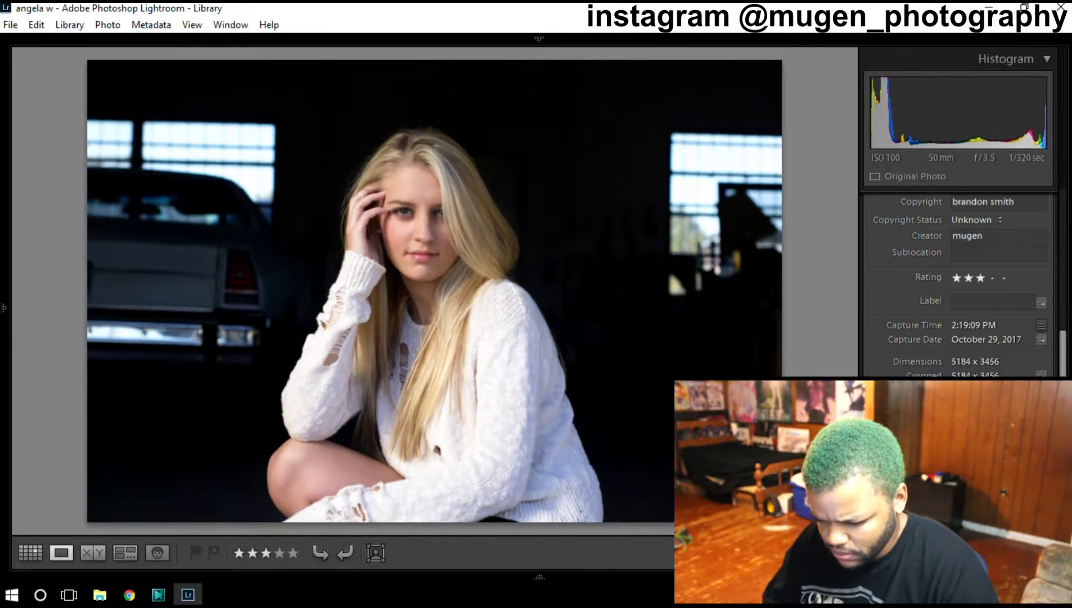
{"action": "key", "text": "Right"}
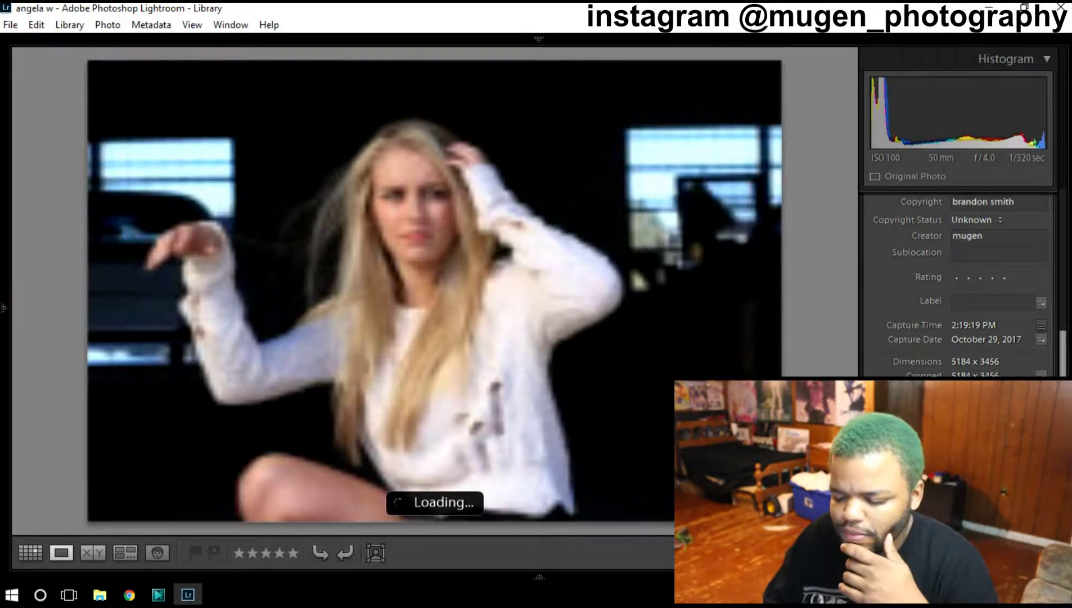
{"action": "key", "text": "Right"}
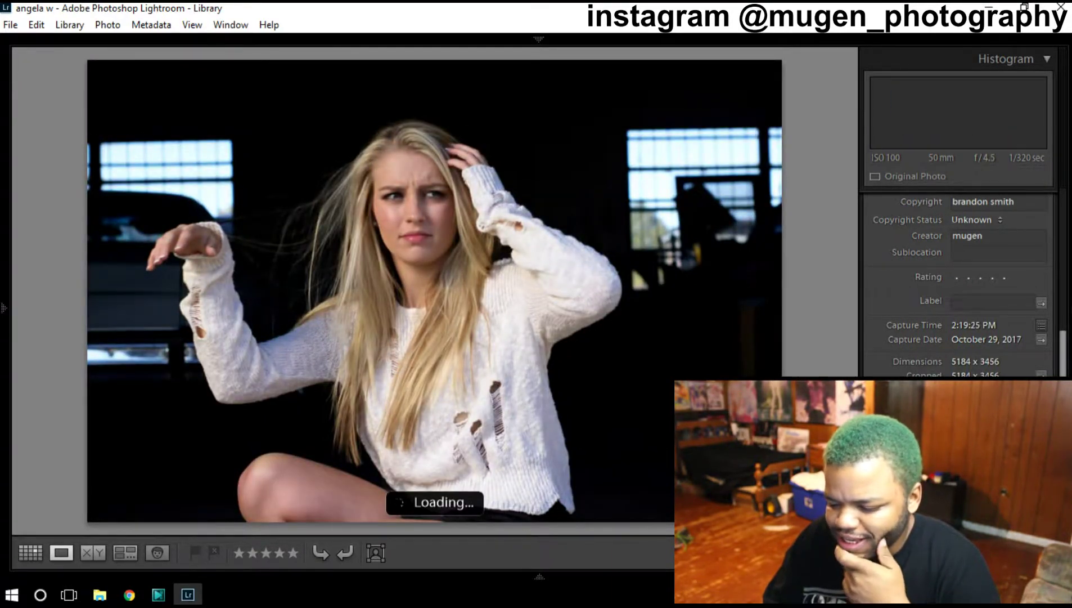
{"action": "key", "text": "Right"}
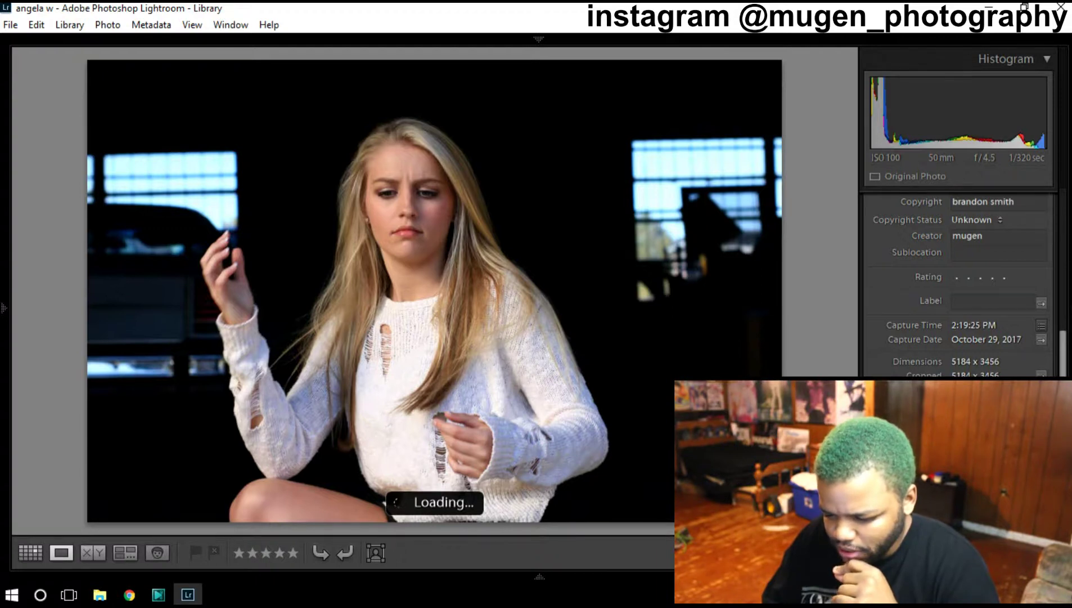
{"action": "key", "text": "Right"}
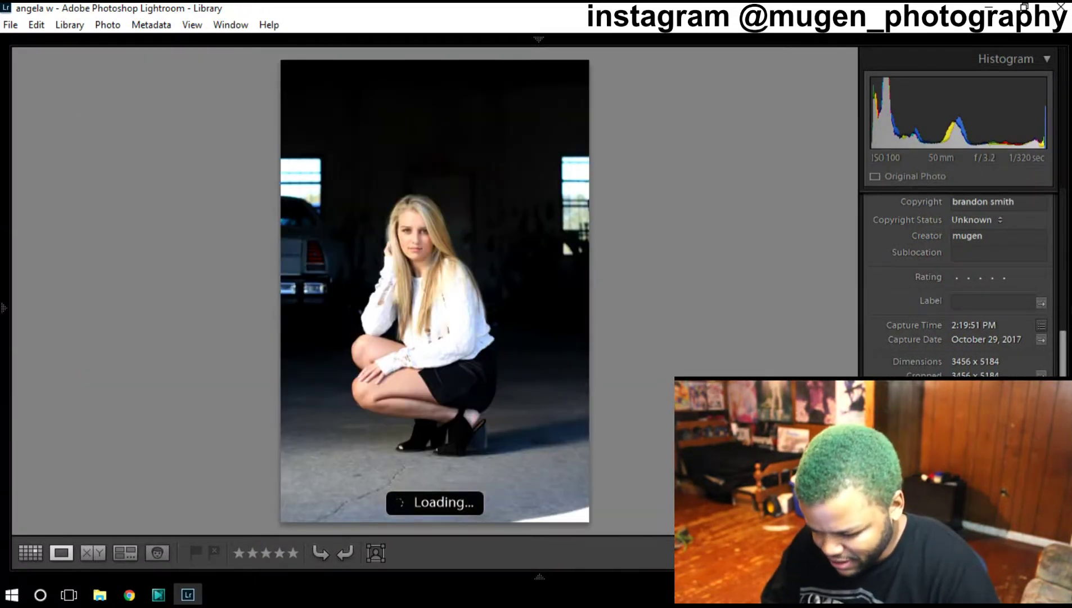
{"action": "key", "text": "2"}
Step: Give one star to the 2:19:59 PM crouching shot of the model glancing aside
{"action": "key", "text": "Right"}
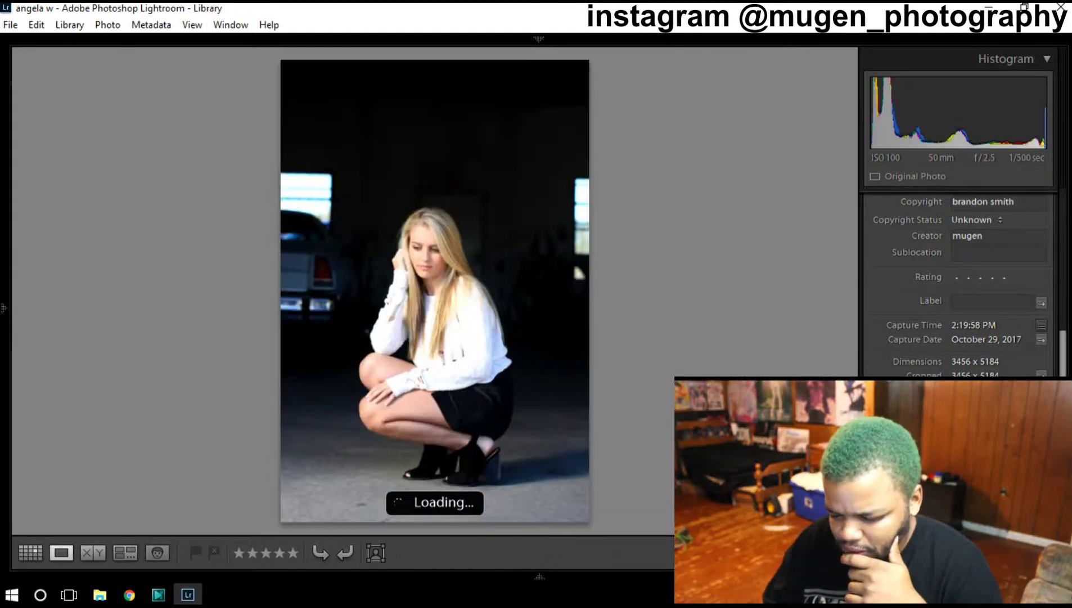
{"action": "key", "text": "Right"}
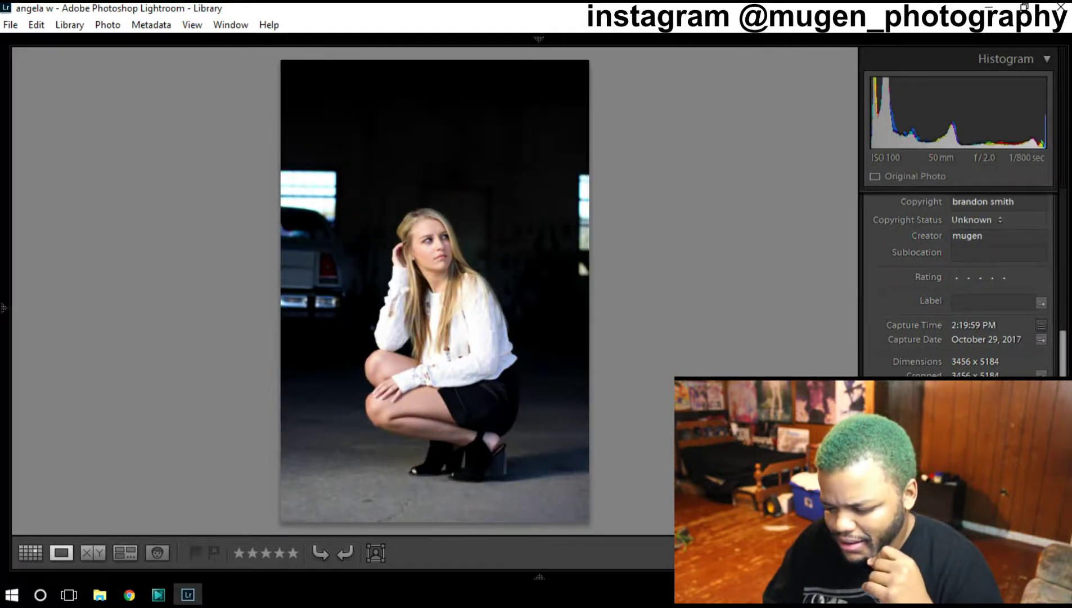
{"action": "key", "text": "Right"}
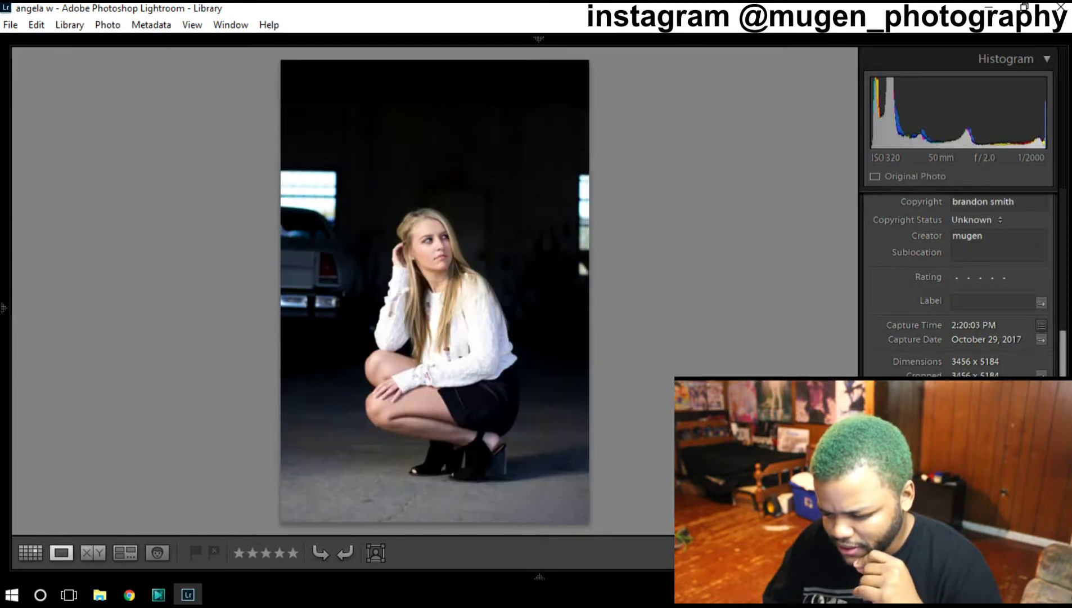
{"action": "key", "text": "Left"}
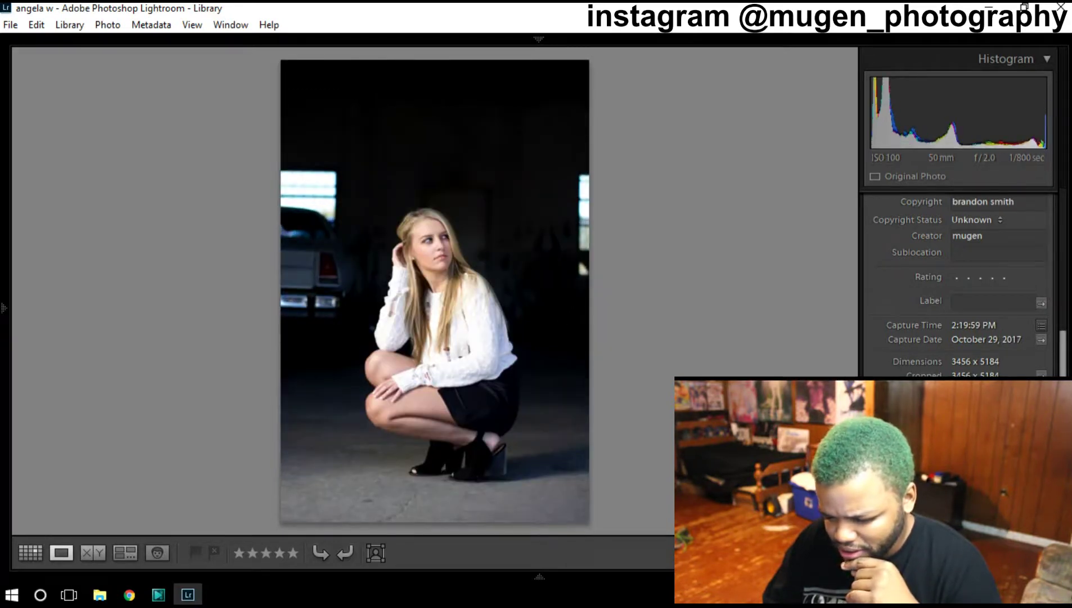
{"action": "key", "text": "1"}
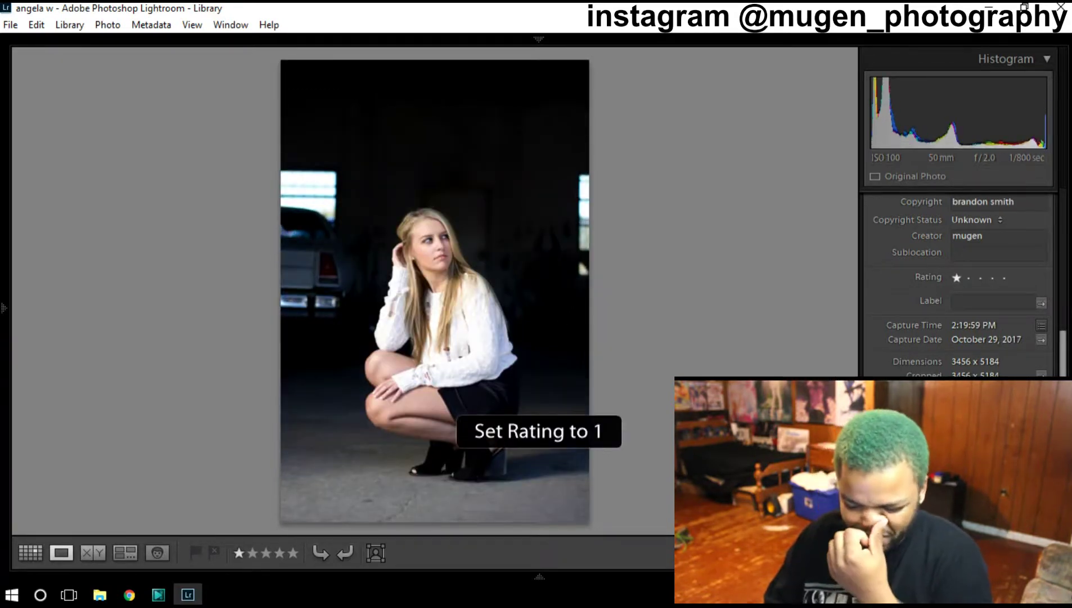
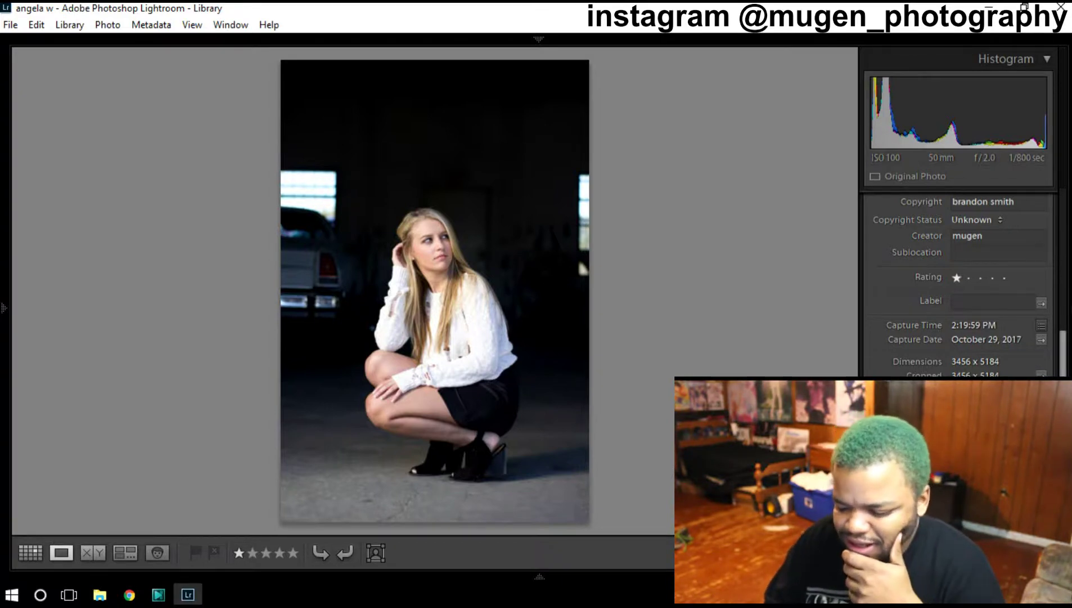
Step: Advance to the crouching dark-background shot and give it two stars
{"action": "key", "text": "Right"}
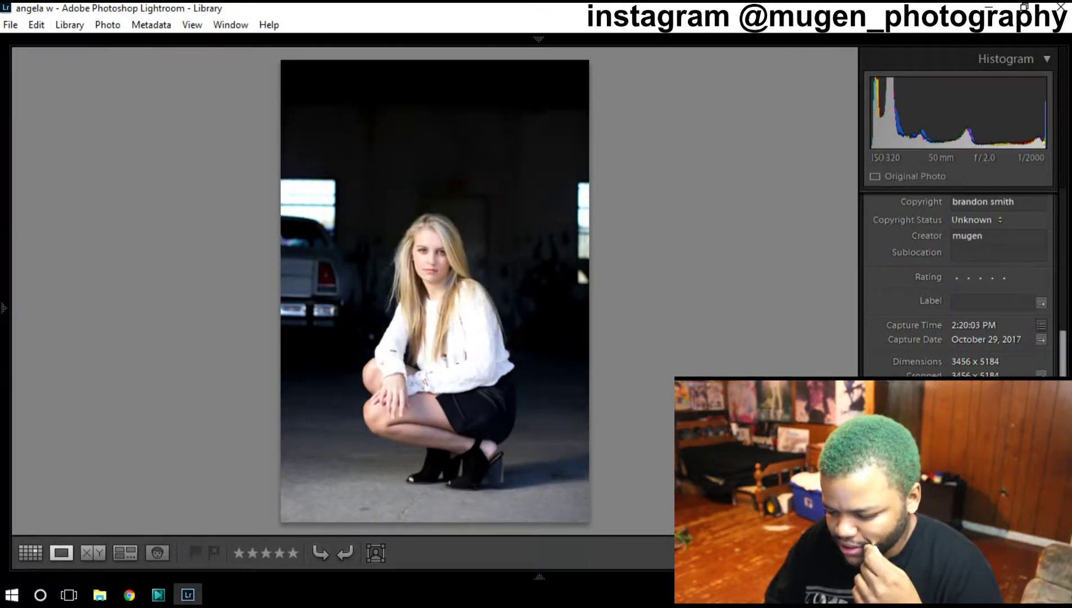
{"action": "key", "text": "Right"}
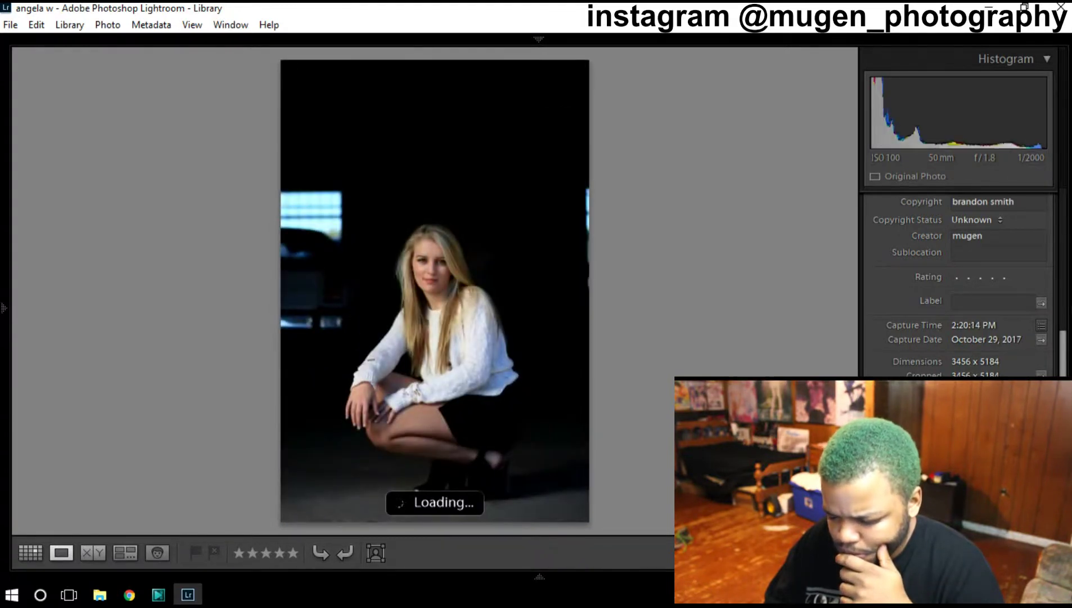
{"action": "key", "text": "2"}
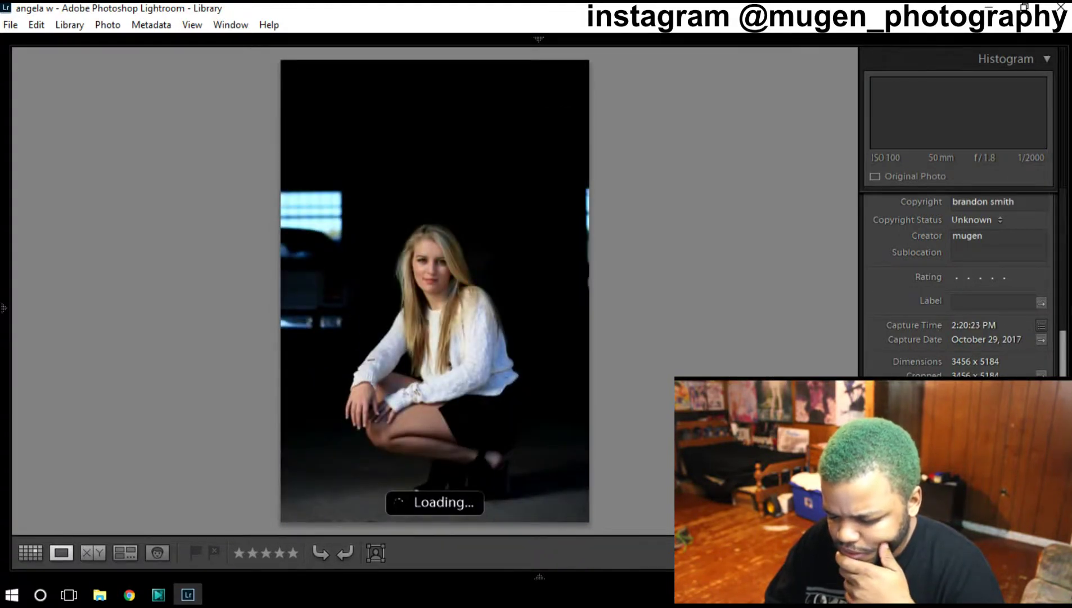
{"action": "key", "text": "2"}
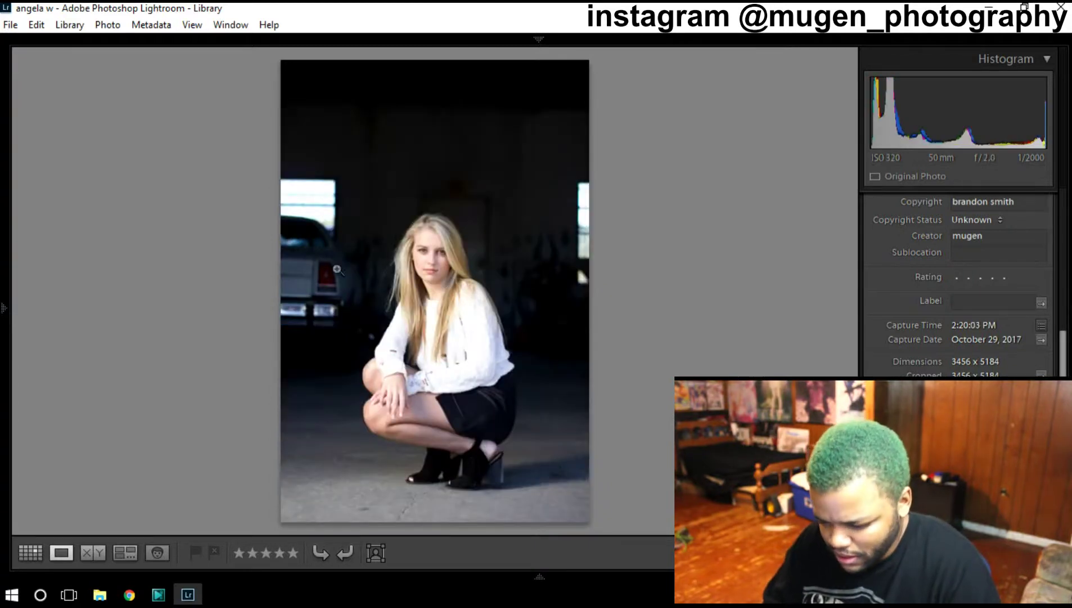
{"action": "key", "text": "2"}
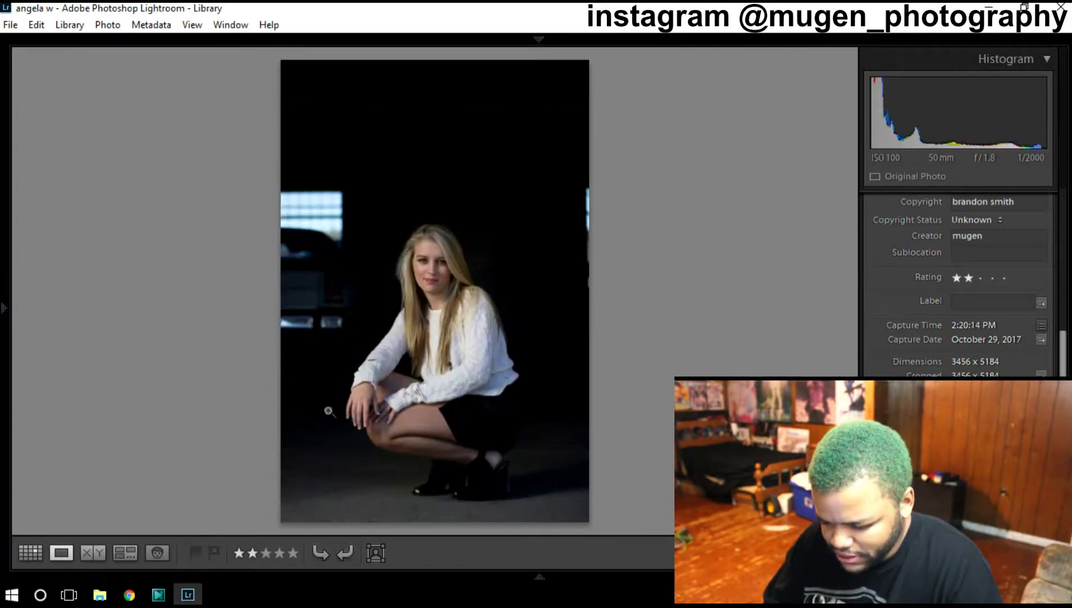
Step: Check the model's hands up close and clear the crouching shot's star rating
{"action": "left_click", "coordinate": [376, 425]}
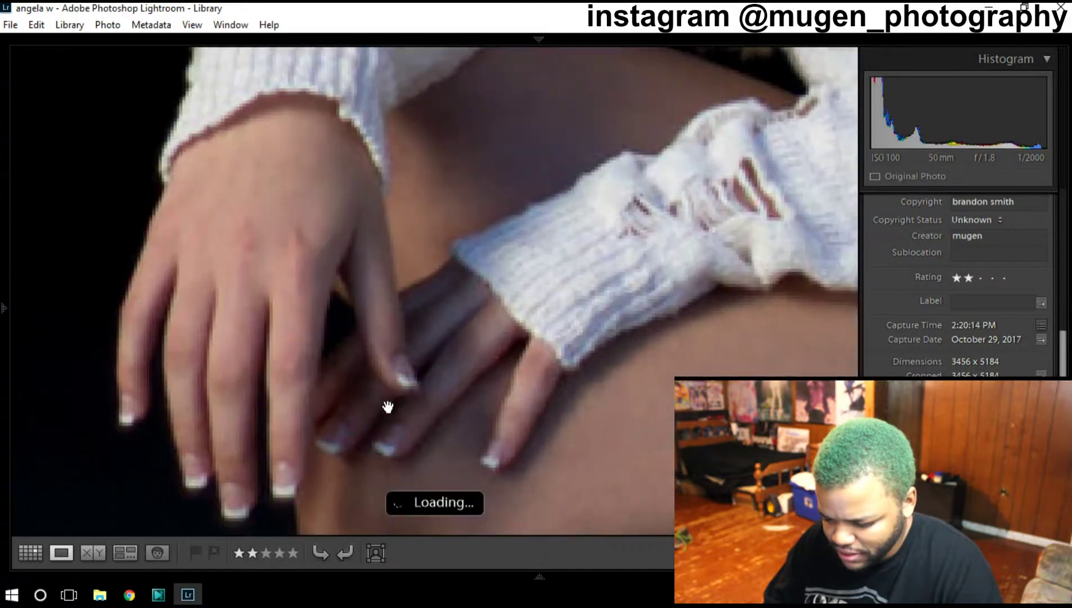
{"action": "left_click", "coordinate": [413, 391]}
{"action": "key", "text": "0"}
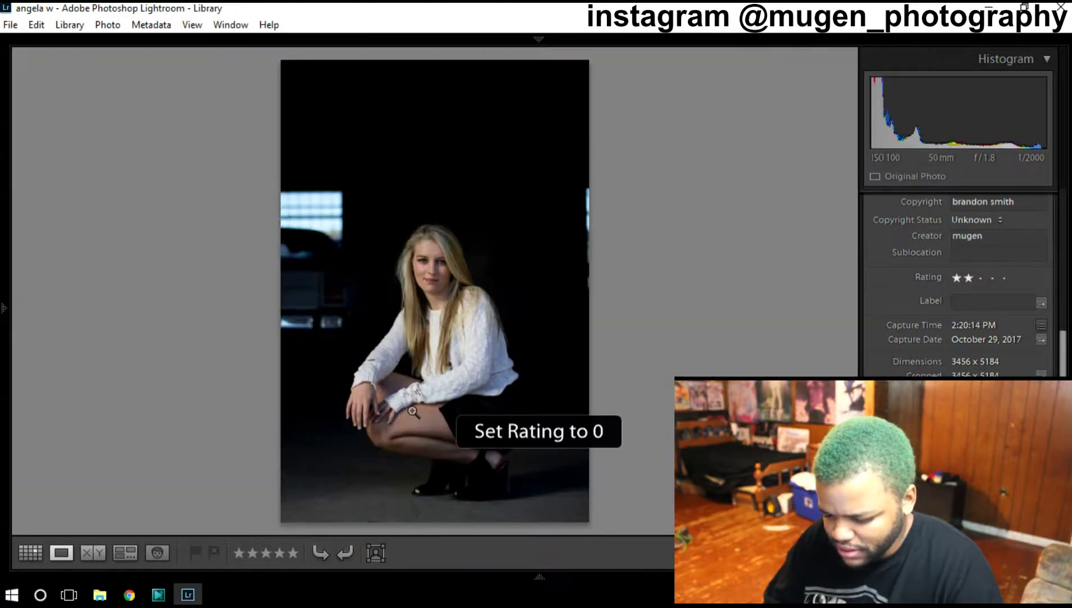
Step: Inspect her face and upper body at Navigator FILL zoom, then return to FIT
{"action": "left_click", "coordinate": [455, 324]}
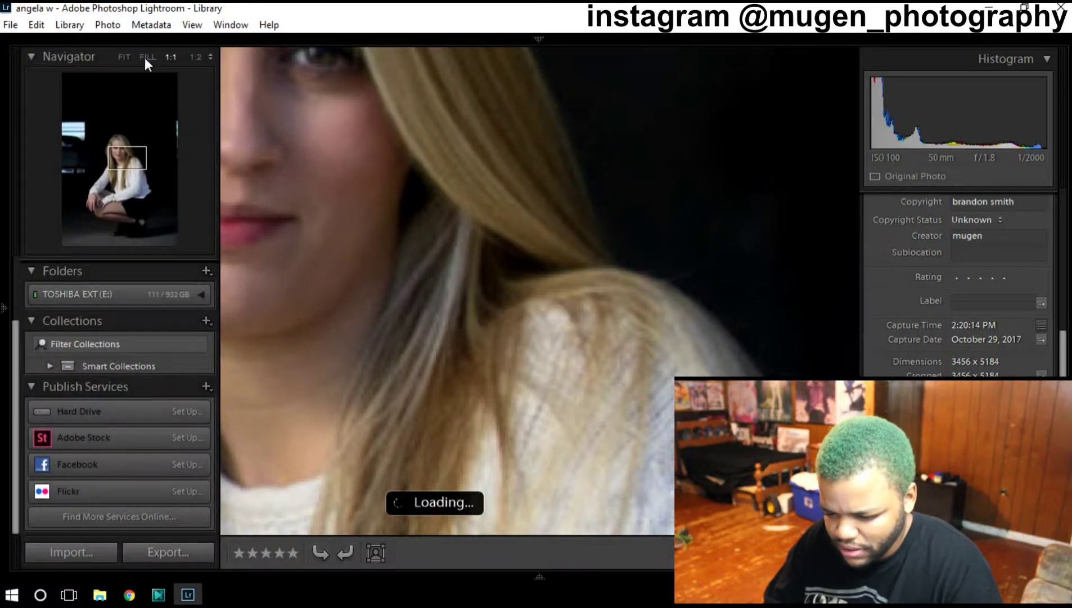
{"action": "left_click", "coordinate": [137, 55]}
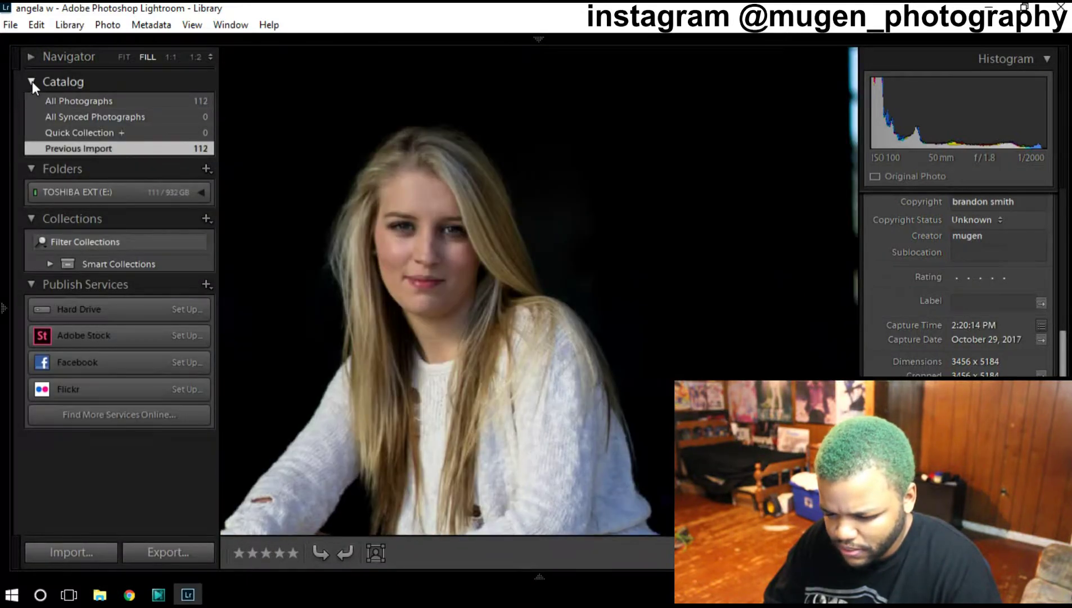
{"action": "left_click", "coordinate": [32, 80]}
{"action": "left_click", "coordinate": [37, 58]}
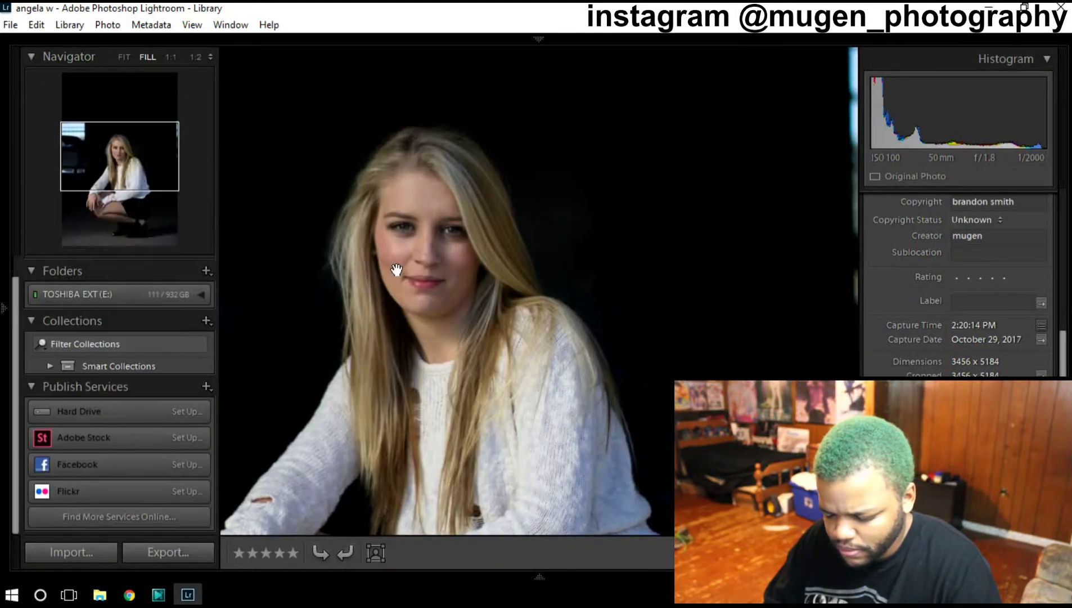
{"action": "left_click", "coordinate": [423, 277]}
{"action": "left_click", "coordinate": [410, 291]}
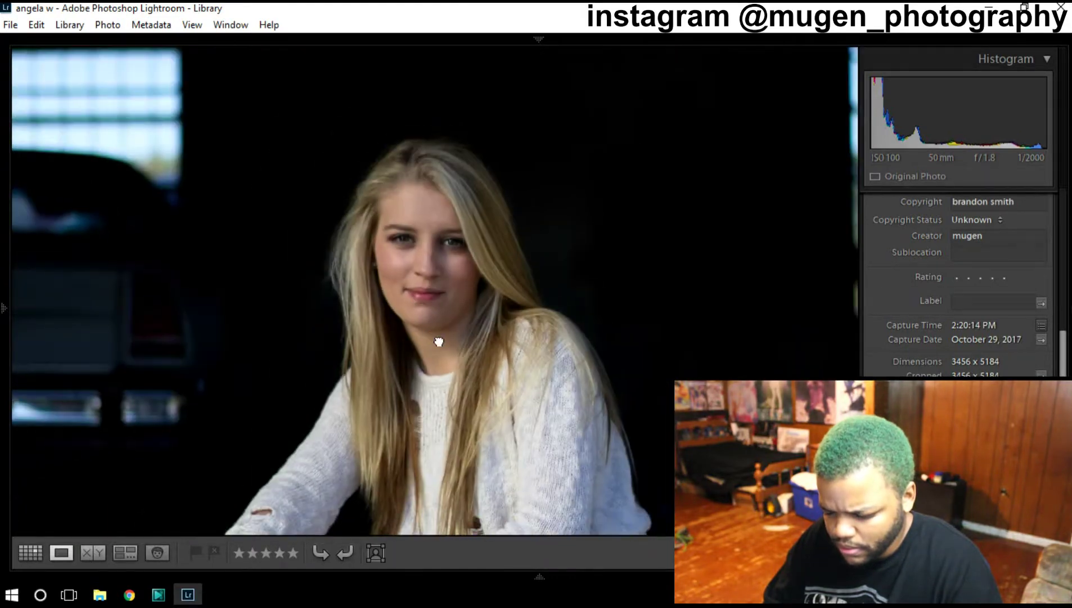
{"action": "left_click", "coordinate": [506, 254]}
{"action": "left_click_drag", "start_coordinate": [530, 243], "coordinate": [517, 266]}
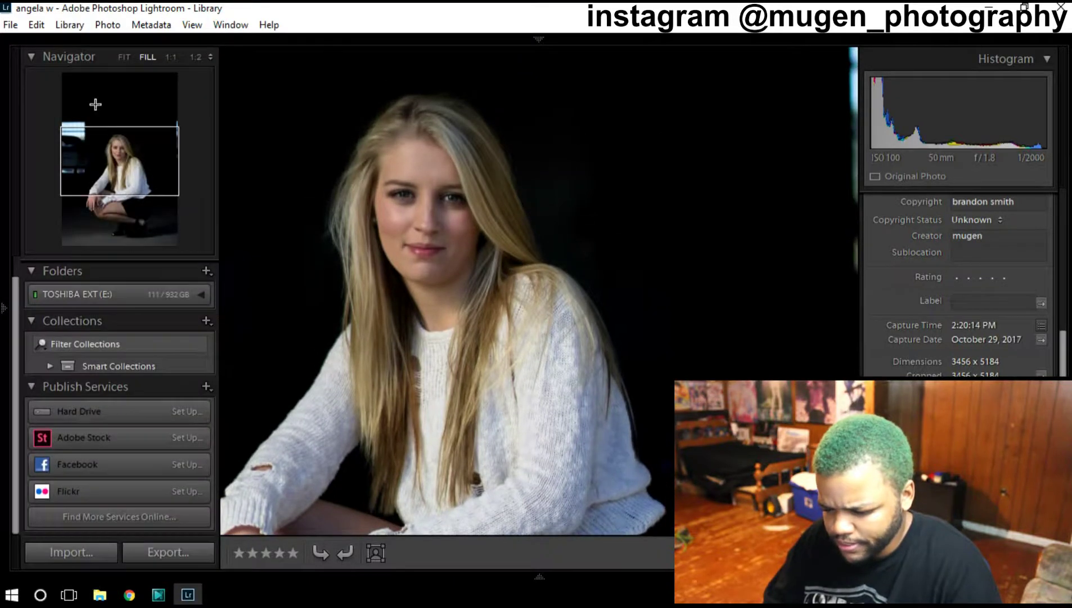
{"action": "left_click", "coordinate": [122, 57]}
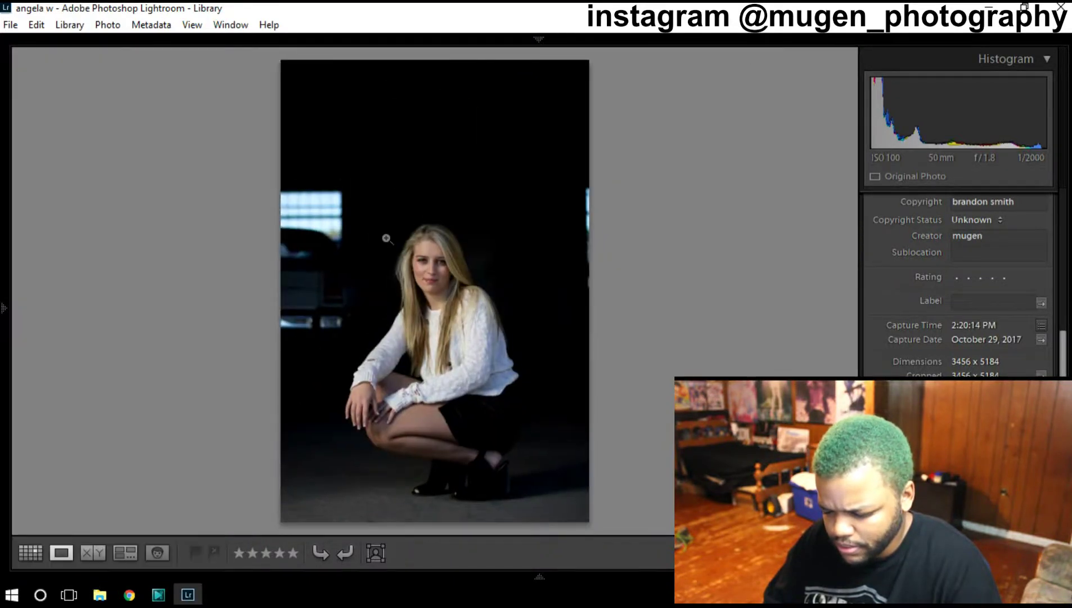
Step: Compare standing shots with the crouching frames and give the adjacent crouching shot one star
{"action": "key", "text": "Right"}
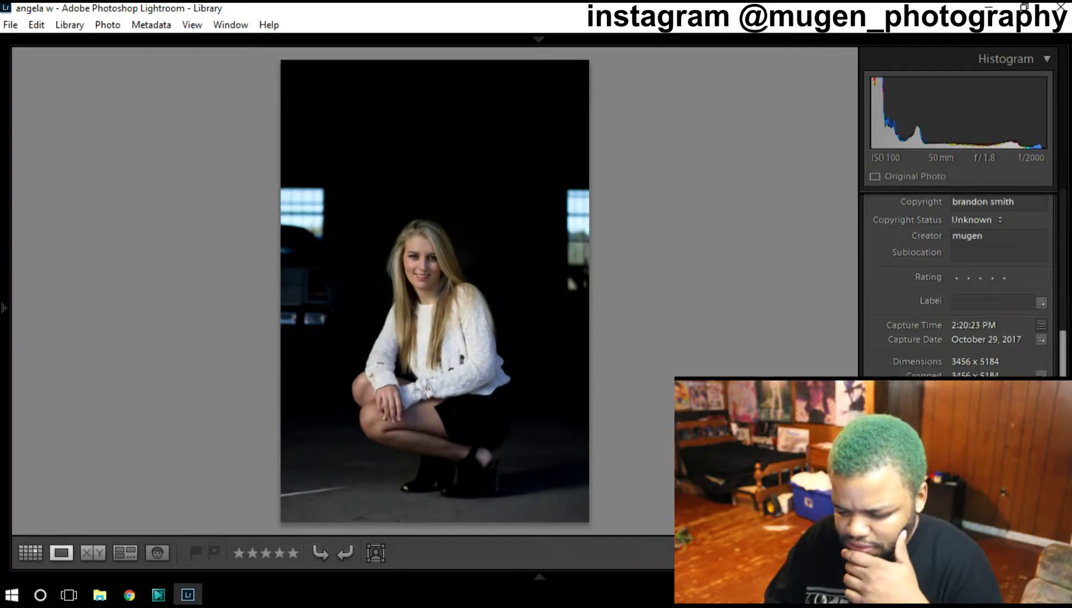
{"action": "key", "text": "Right"}
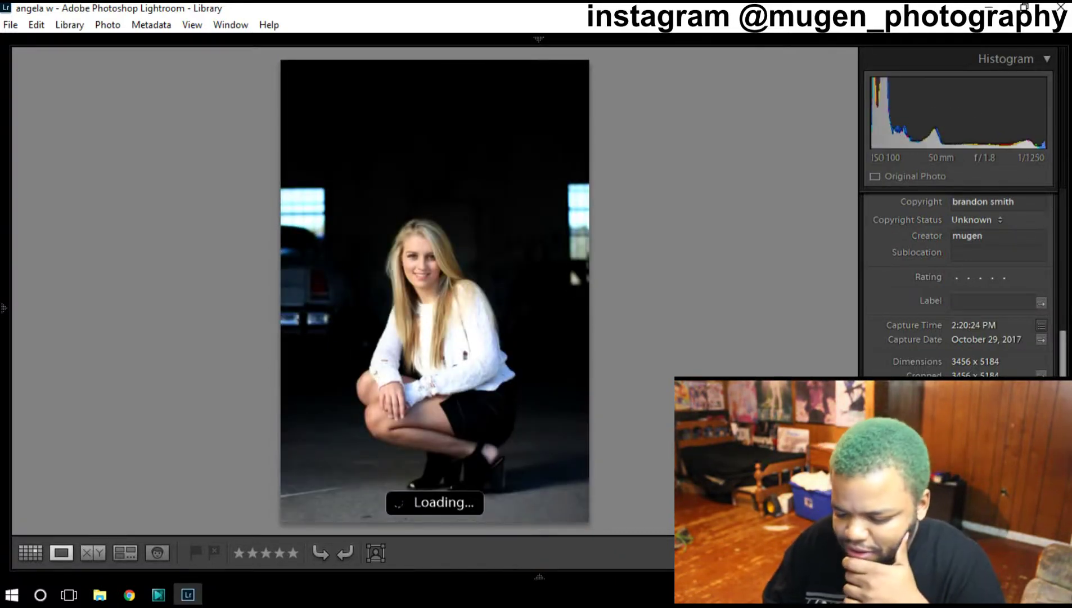
{"action": "key", "text": "Right"}
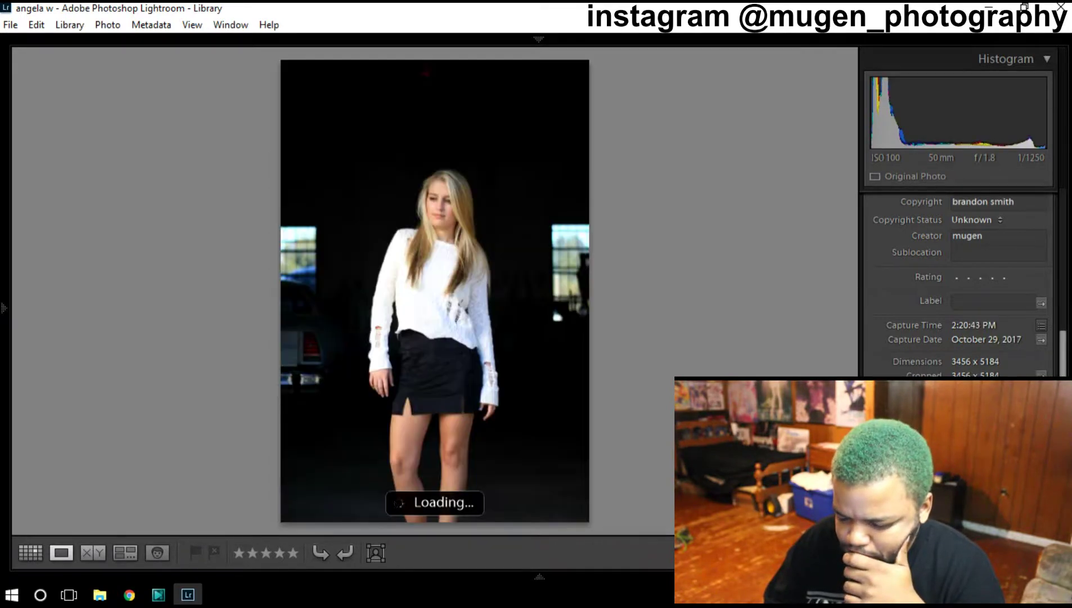
{"action": "key", "text": "Left"}
{"action": "key", "text": "Right"}
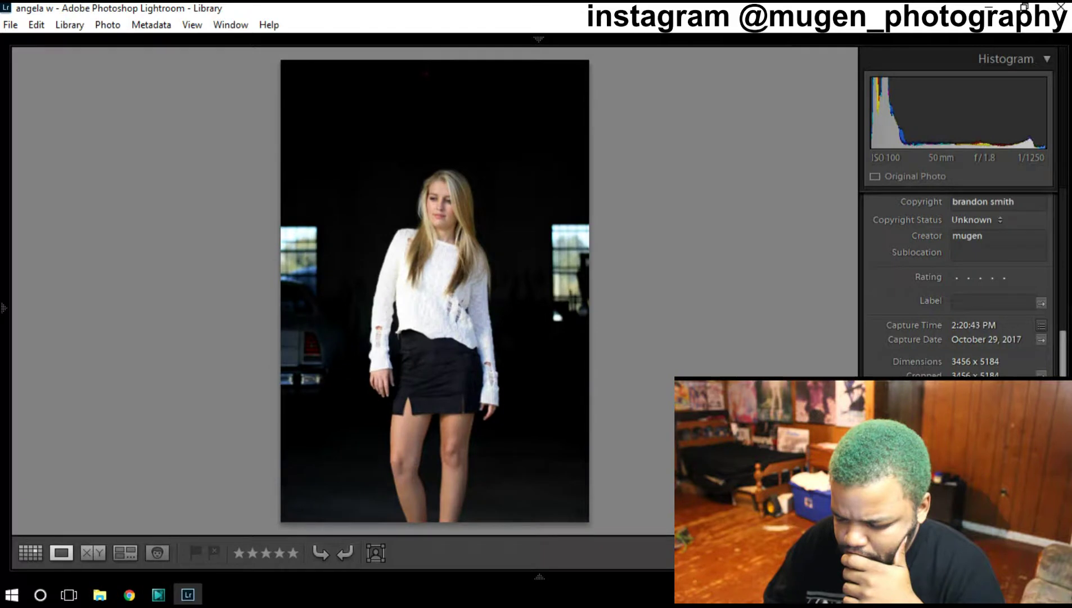
{"action": "key", "text": "Right"}
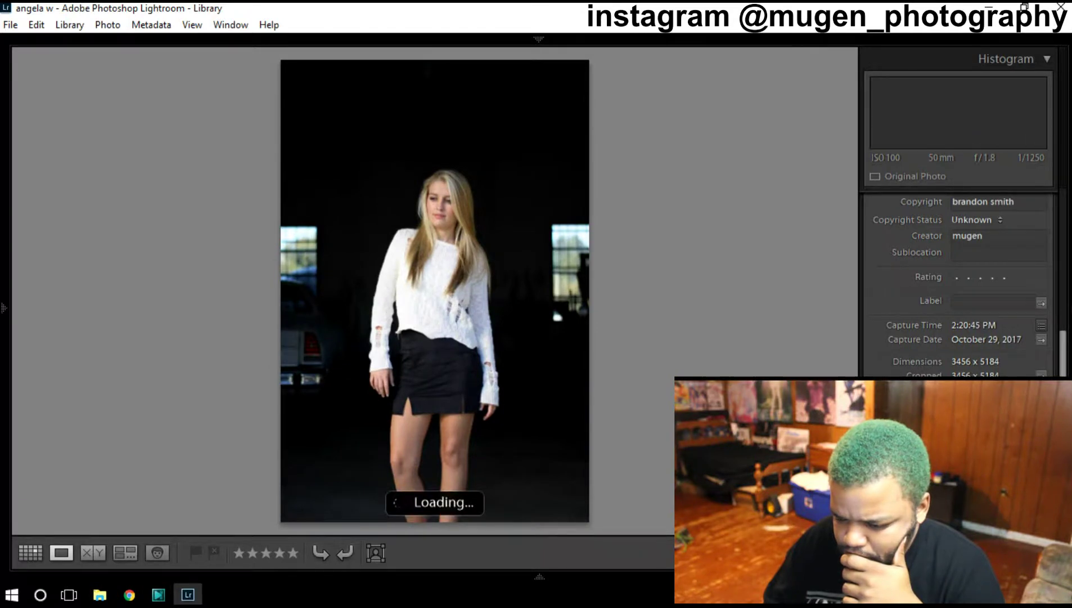
{"action": "key", "text": "Left"}
{"action": "key", "text": "Left"}
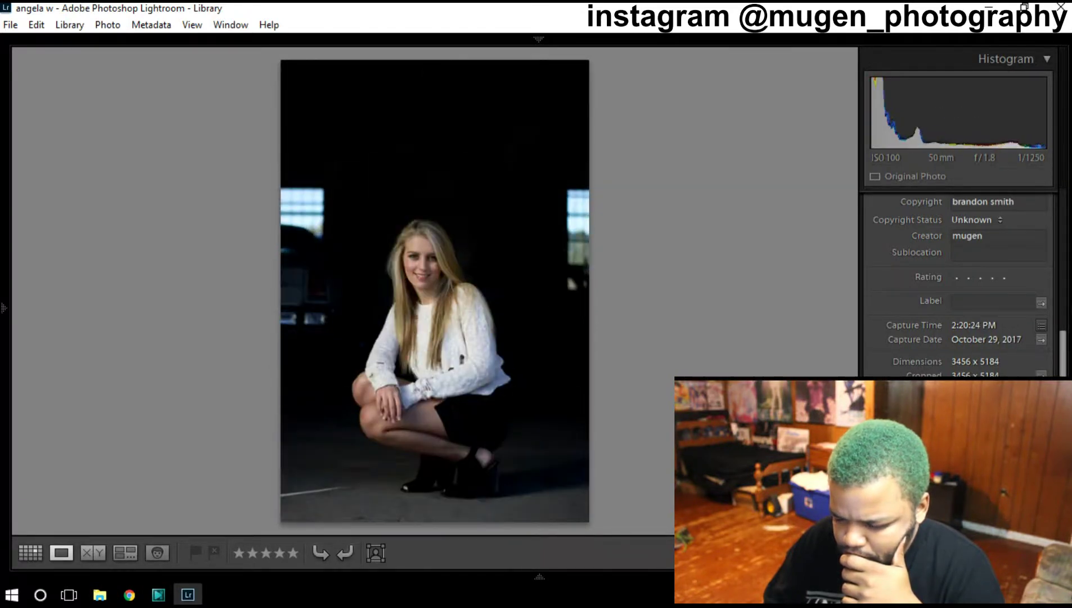
{"action": "key", "text": "Left"}
{"action": "key", "text": "Left"}
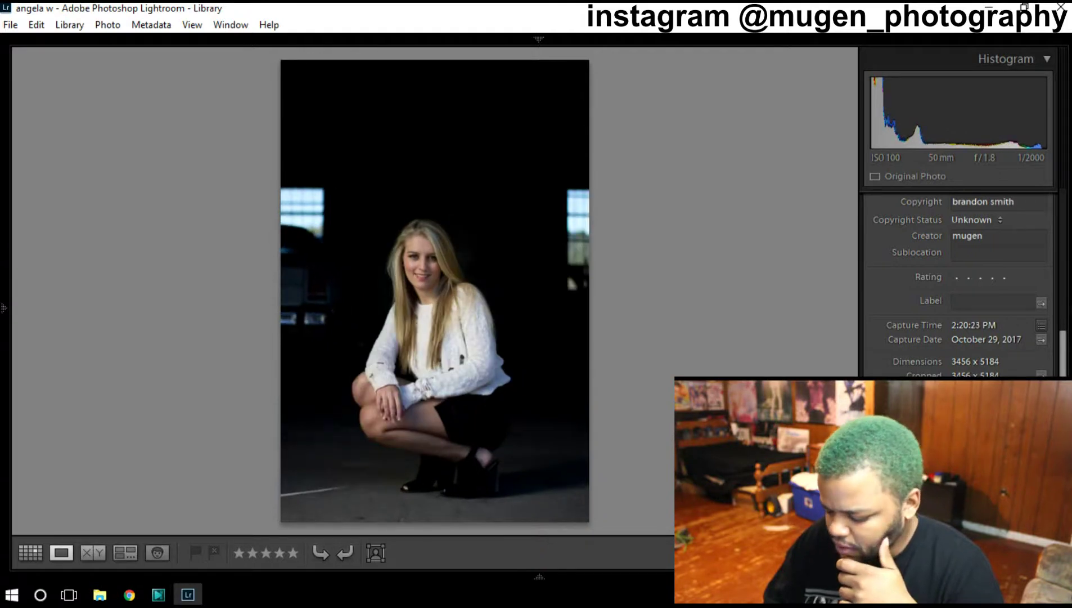
{"action": "key", "text": "1"}
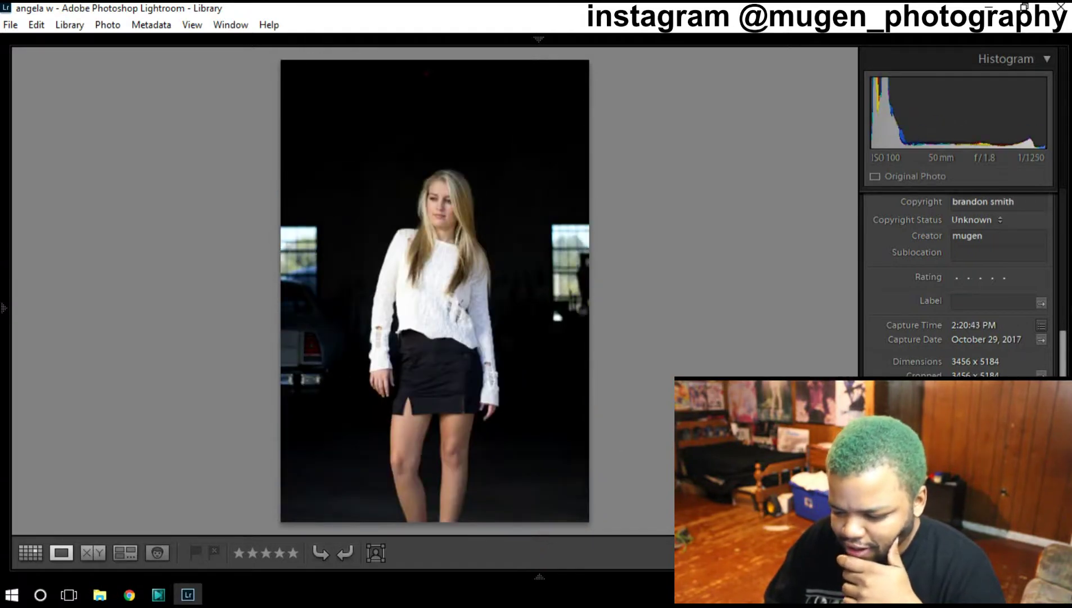
Step: Check a later standing shot's skirt up close for sharpness
{"action": "key", "text": "Right"}
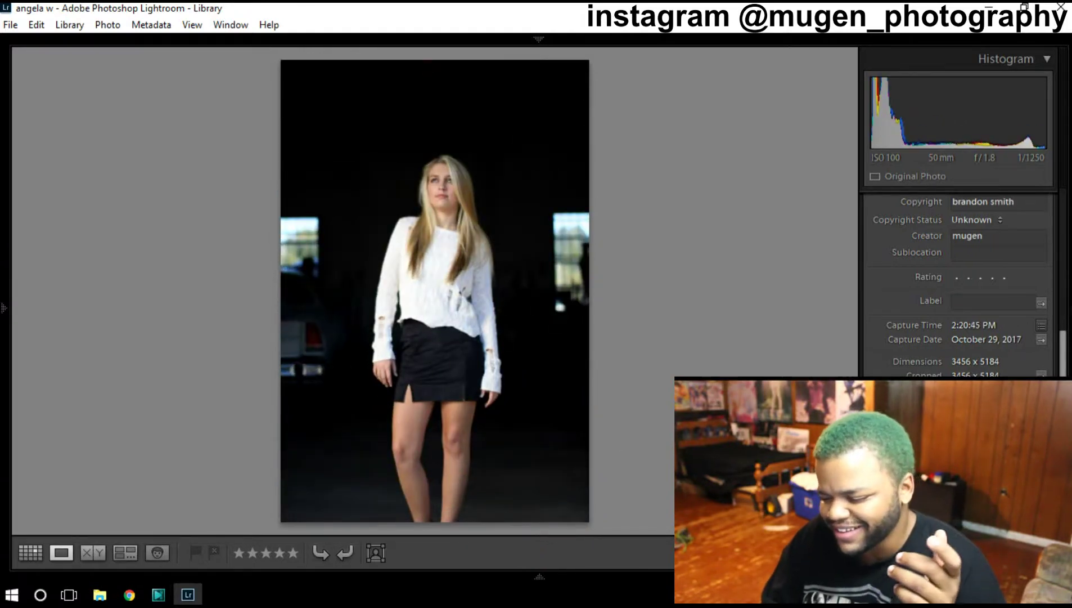
{"action": "key", "text": "Right"}
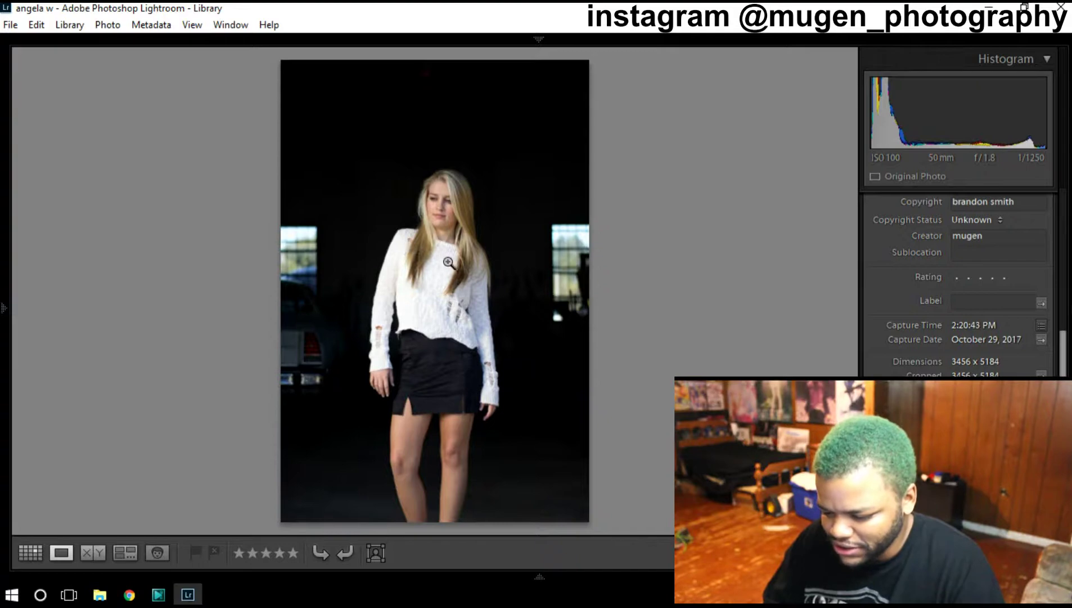
{"action": "key", "text": "Right"}
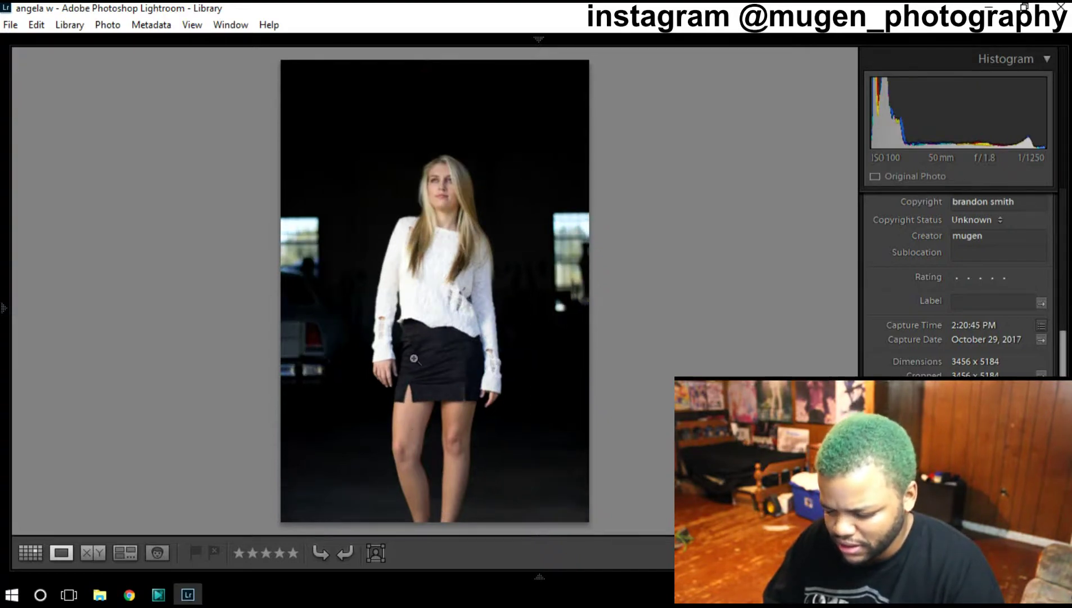
{"action": "left_click", "coordinate": [414, 358]}
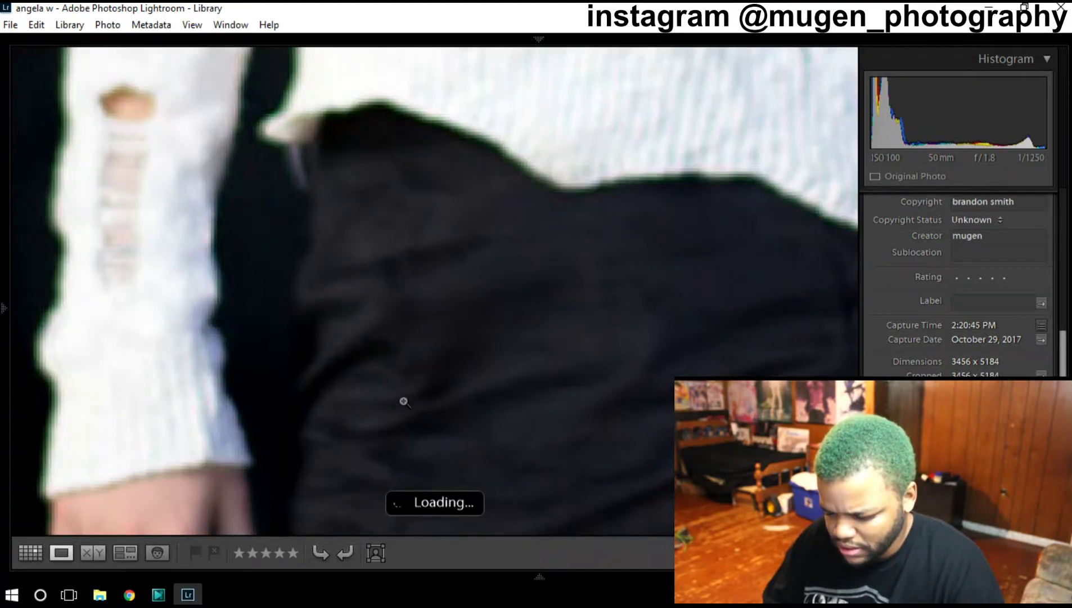
{"action": "left_click", "coordinate": [404, 401]}
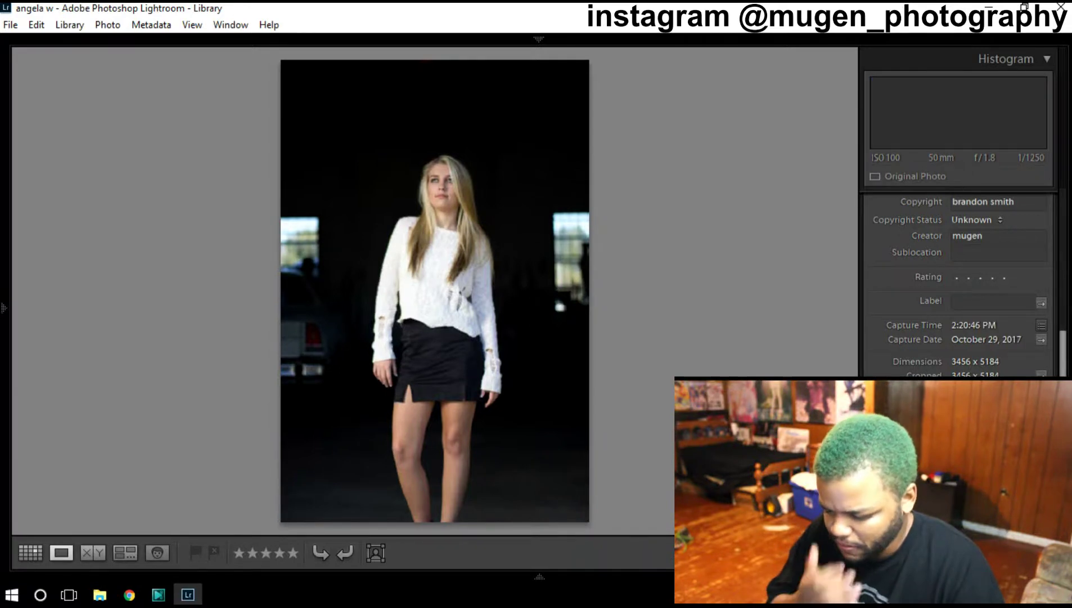
Step: Advance through six more photos to the shot with her hands in her hair
{"action": "key", "text": "Right"}
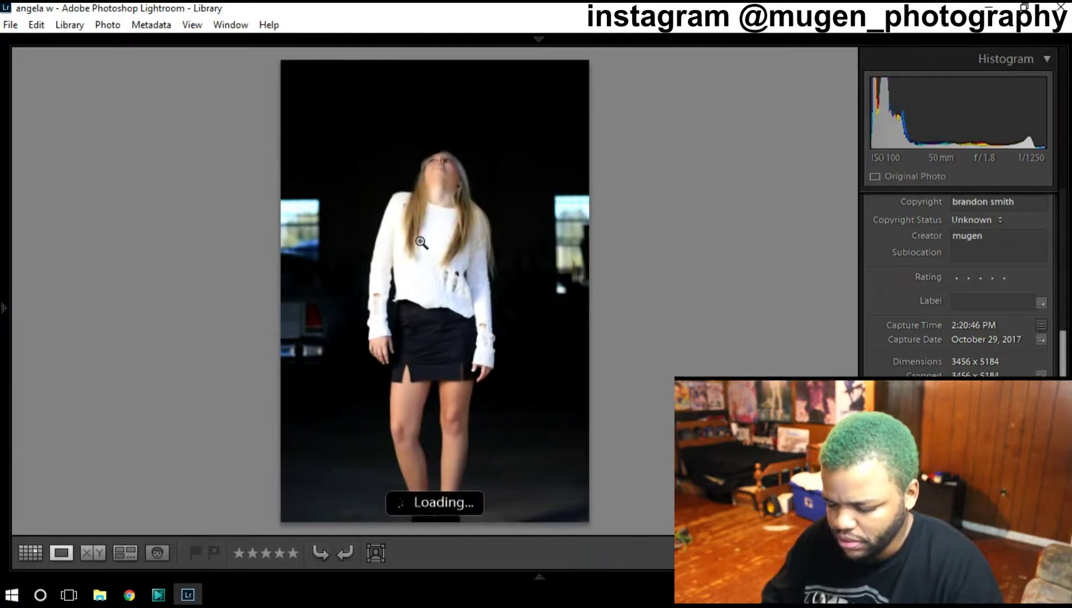
{"action": "key", "text": "Right"}
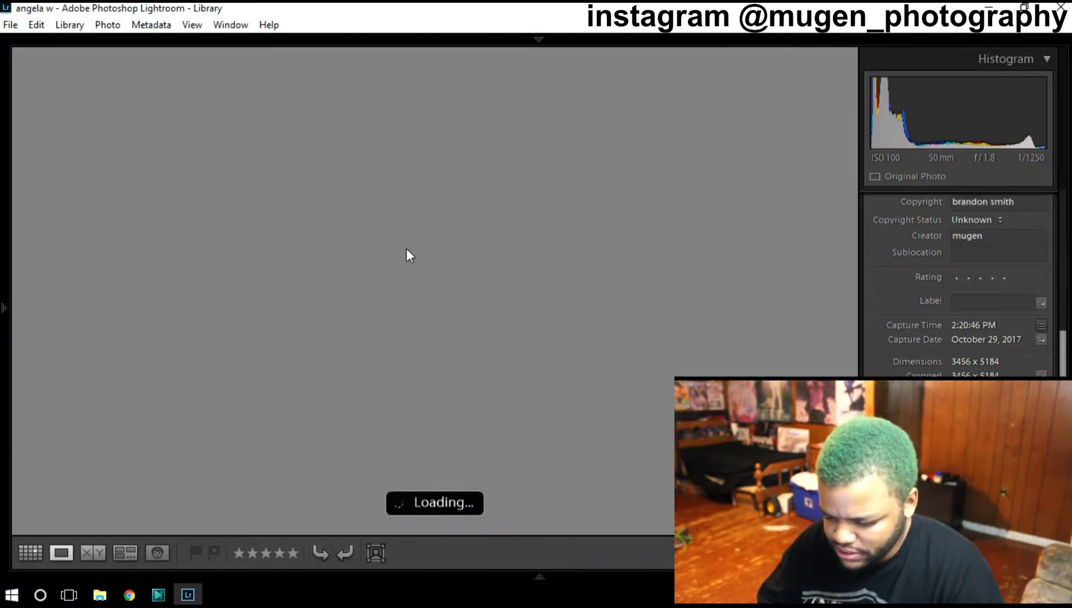
{"action": "key", "text": "Right"}
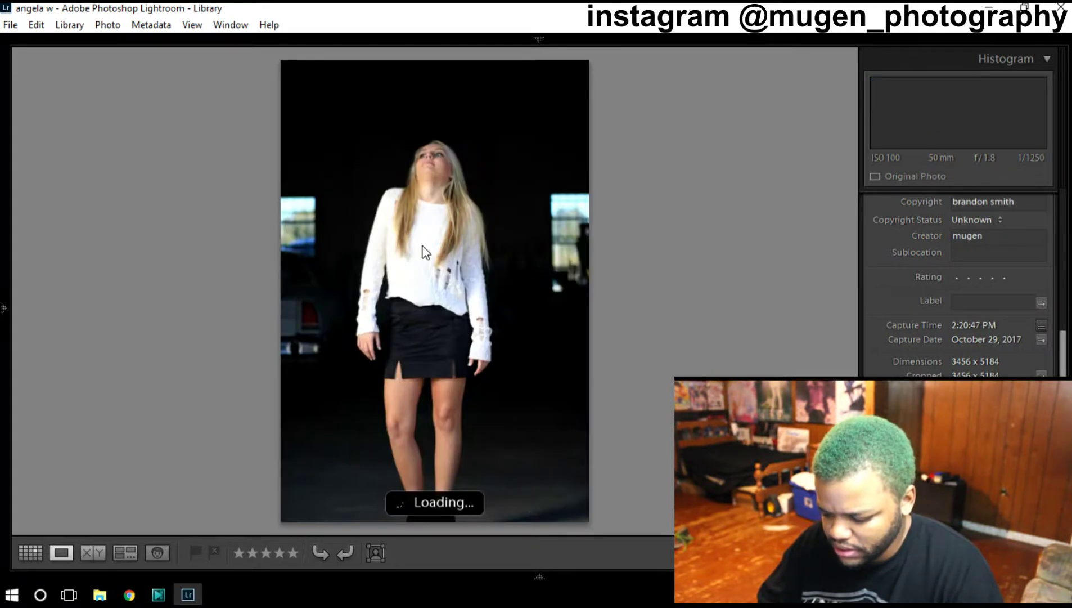
{"action": "key", "text": "Right"}
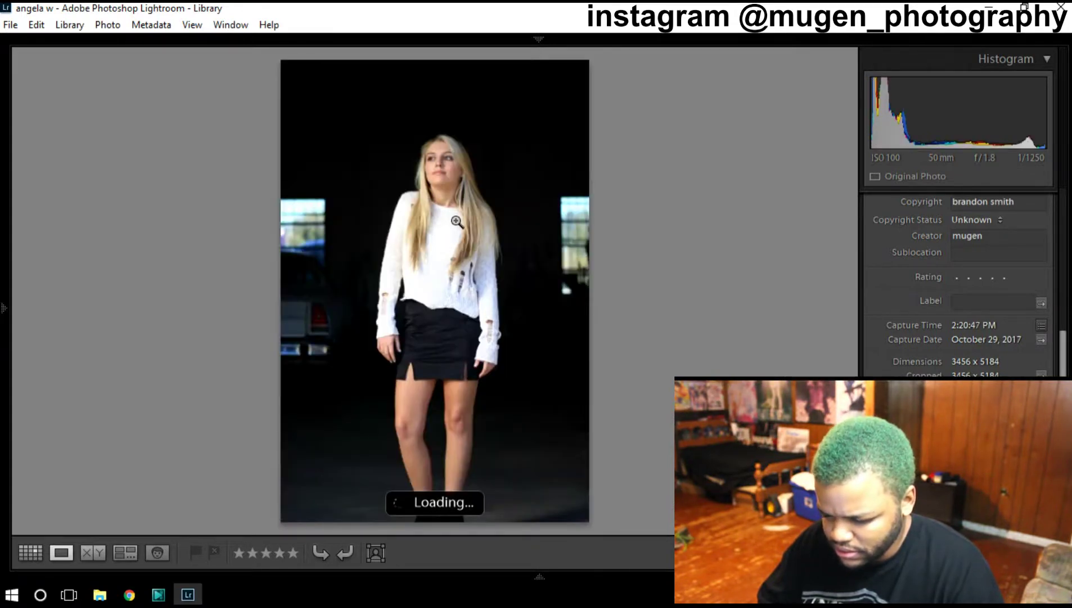
{"action": "key", "text": "Right"}
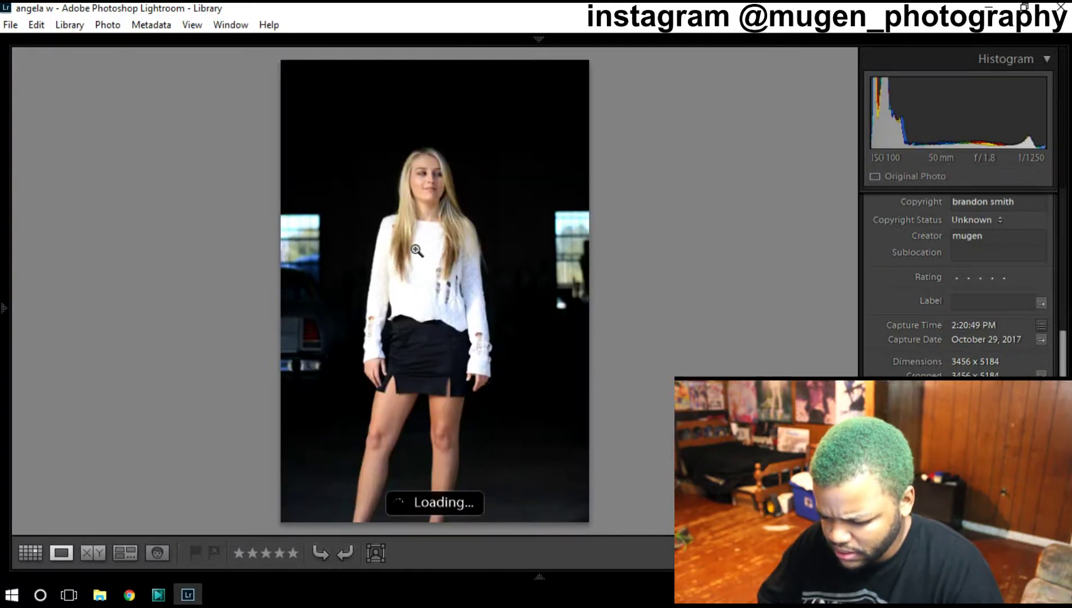
{"action": "key", "text": "Right"}
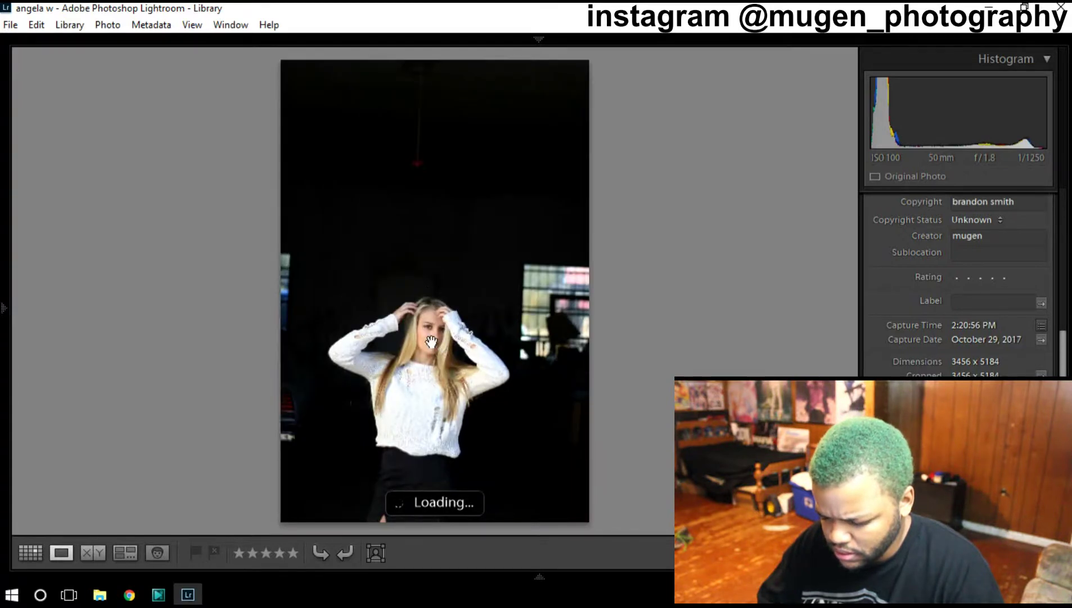
Step: Inspect the hands-in-hair photo's face detail at close and FILL zoom
{"action": "left_click", "coordinate": [433, 342]}
{"action": "left_click", "coordinate": [431, 341]}
{"action": "left_click_drag", "start_coordinate": [431, 341], "coordinate": [434, 296]}
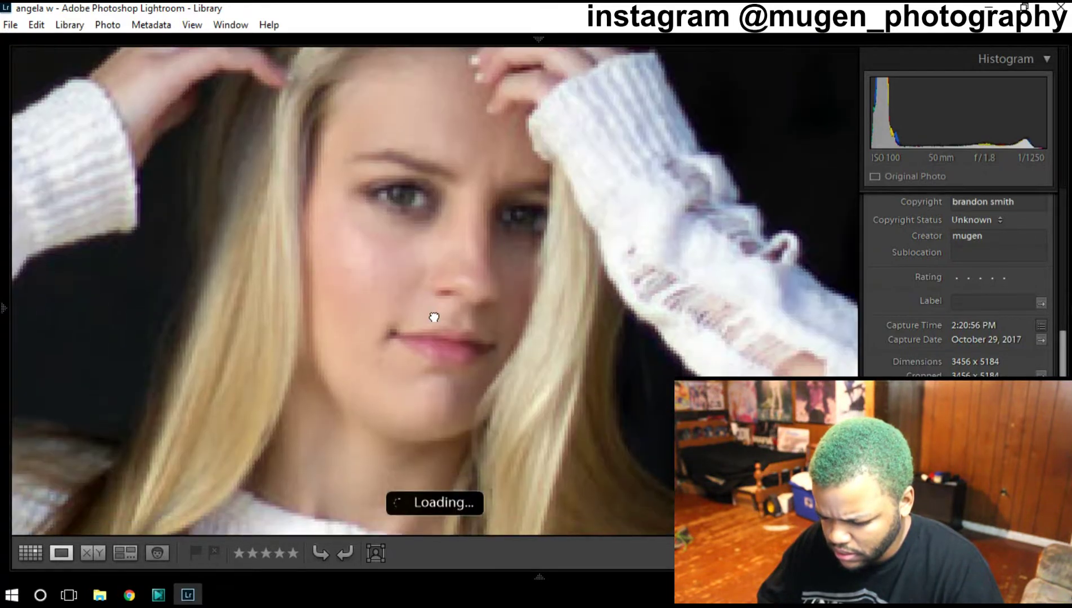
{"action": "left_click", "coordinate": [437, 299]}
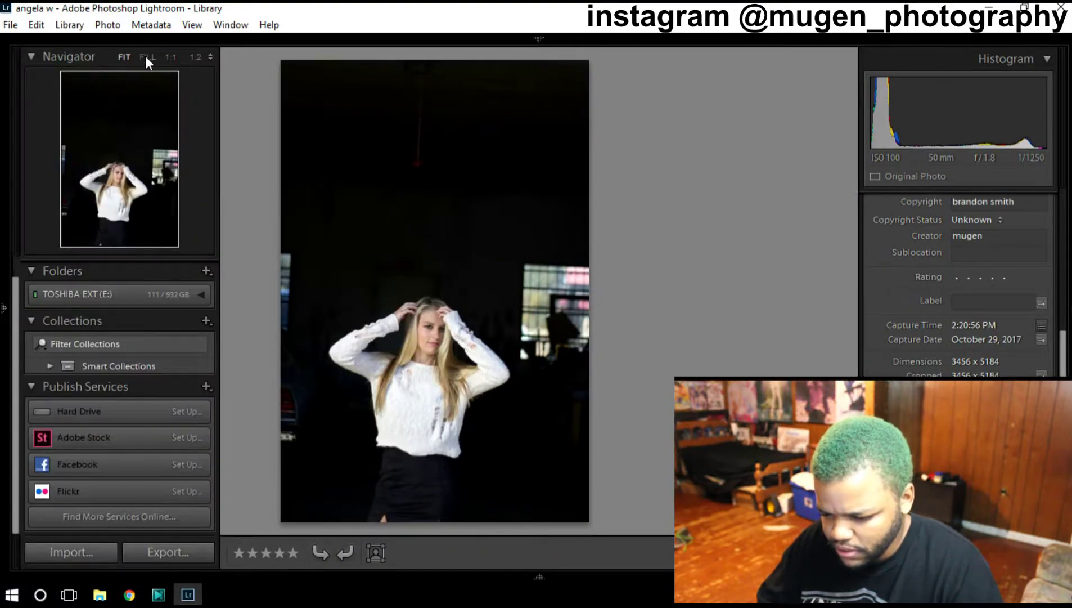
{"action": "left_click", "coordinate": [146, 57]}
{"action": "left_click_drag", "start_coordinate": [390, 299], "coordinate": [414, 40]}
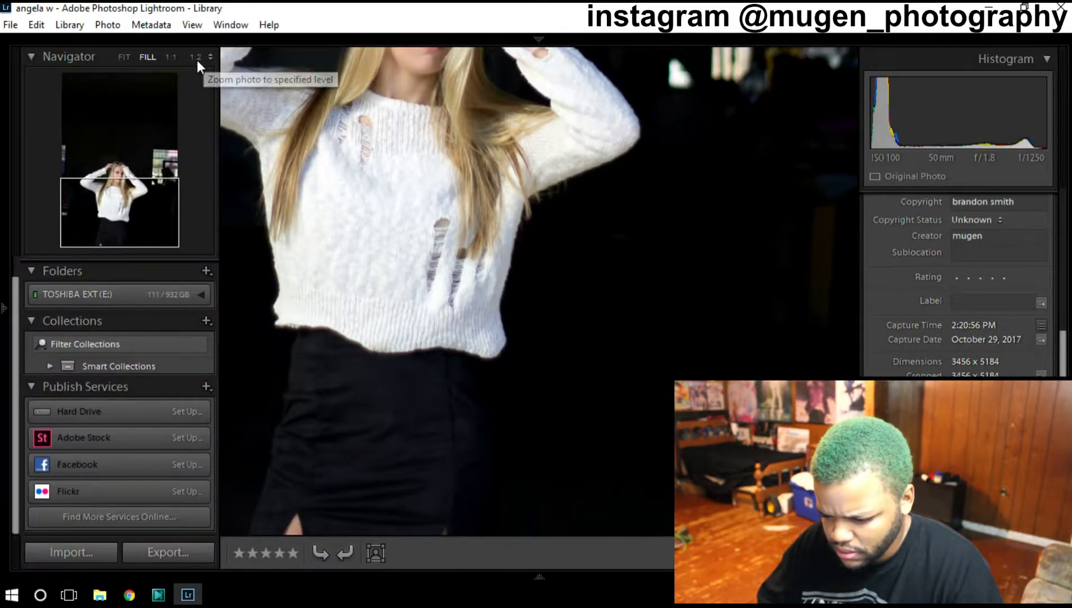
Step: Pick a photo from Grid view and show it fitted in Loupe
{"action": "key", "text": "g"}
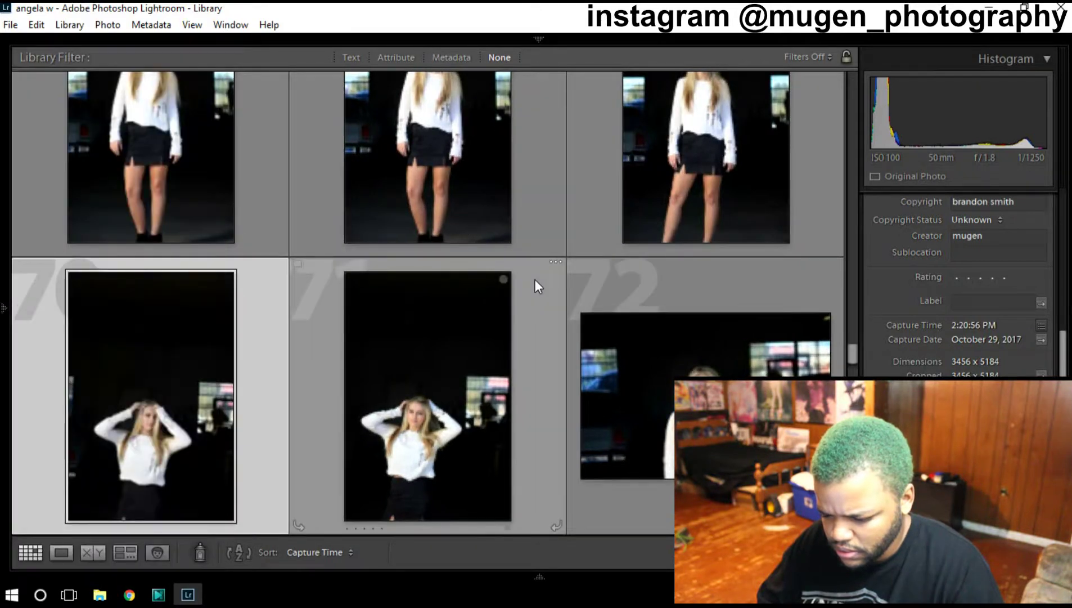
{"action": "left_click", "coordinate": [59, 554]}
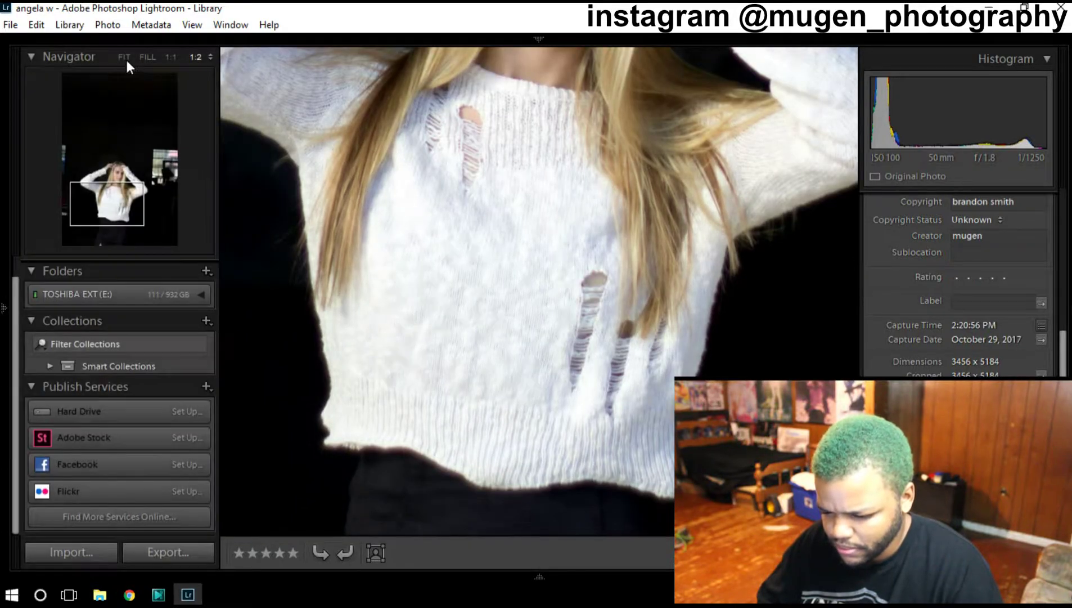
{"action": "left_click", "coordinate": [125, 57]}
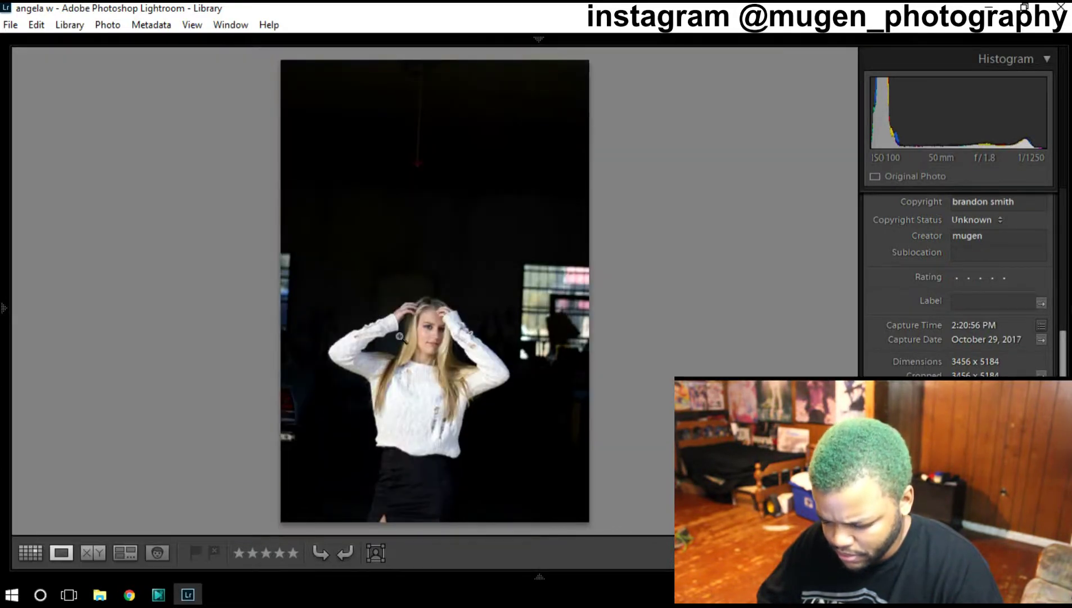
Step: Give the next photo two stars and compare faces up close with its unrated neighbour
{"action": "key", "text": "Right"}
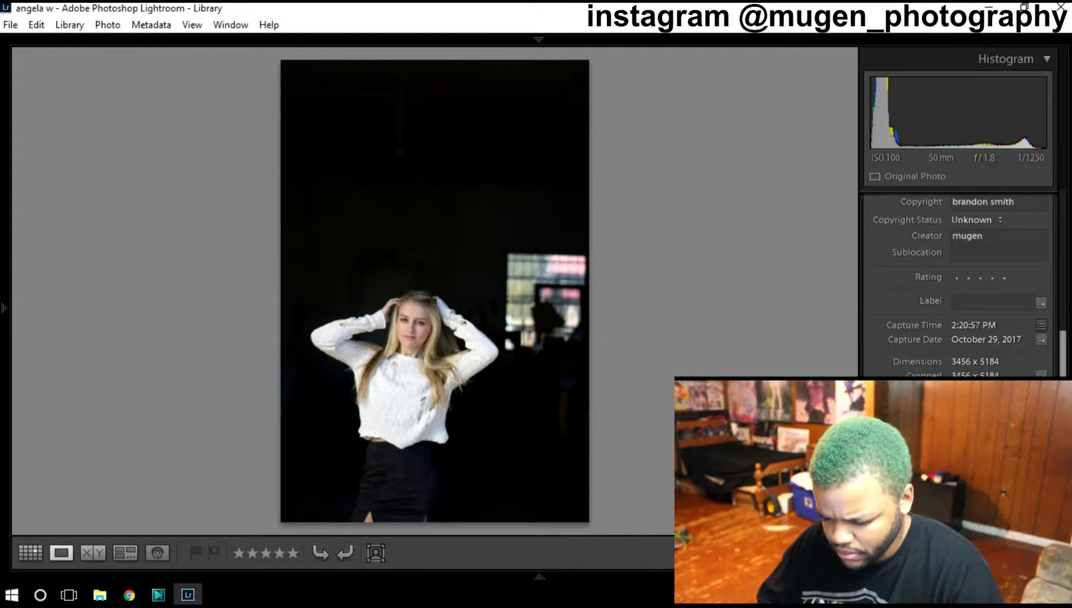
{"action": "key", "text": "2"}
{"action": "key", "text": "Left"}
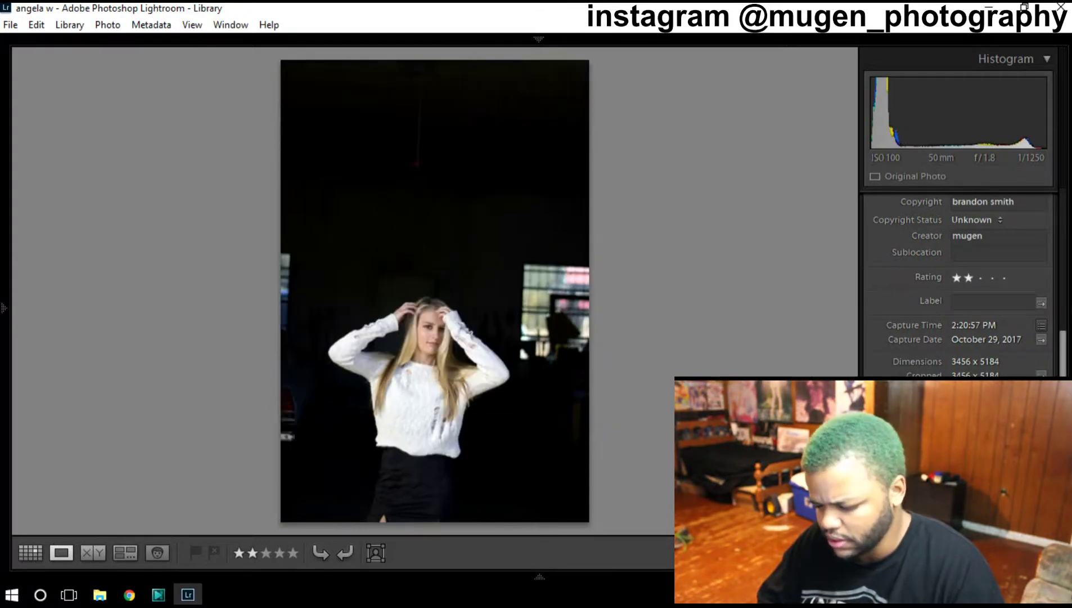
{"action": "key", "text": "Right"}
{"action": "key", "text": "Left"}
{"action": "left_click", "coordinate": [427, 344]}
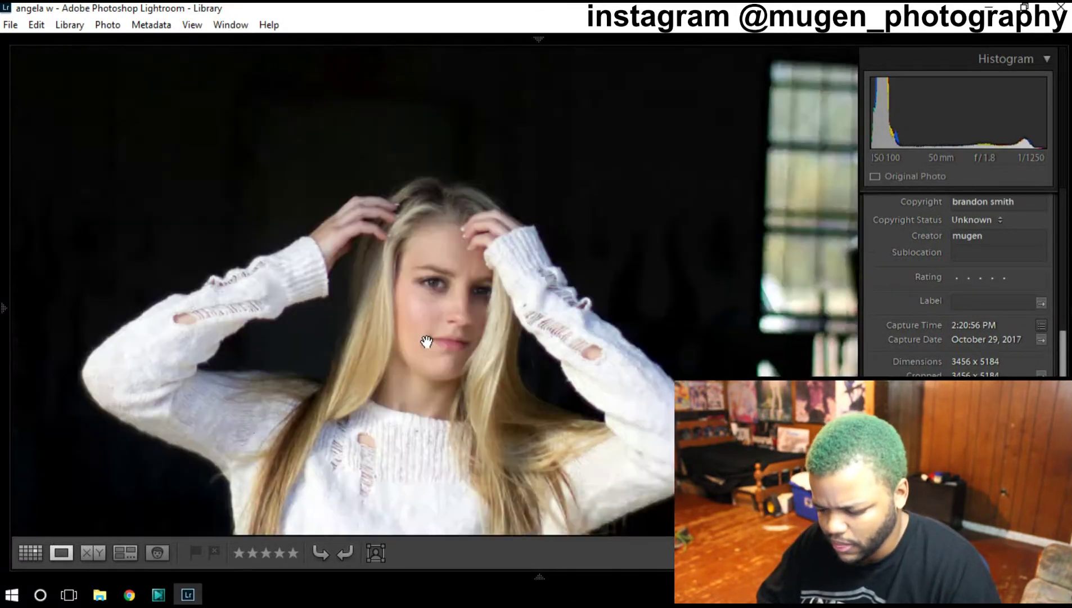
{"action": "key", "text": "Right"}
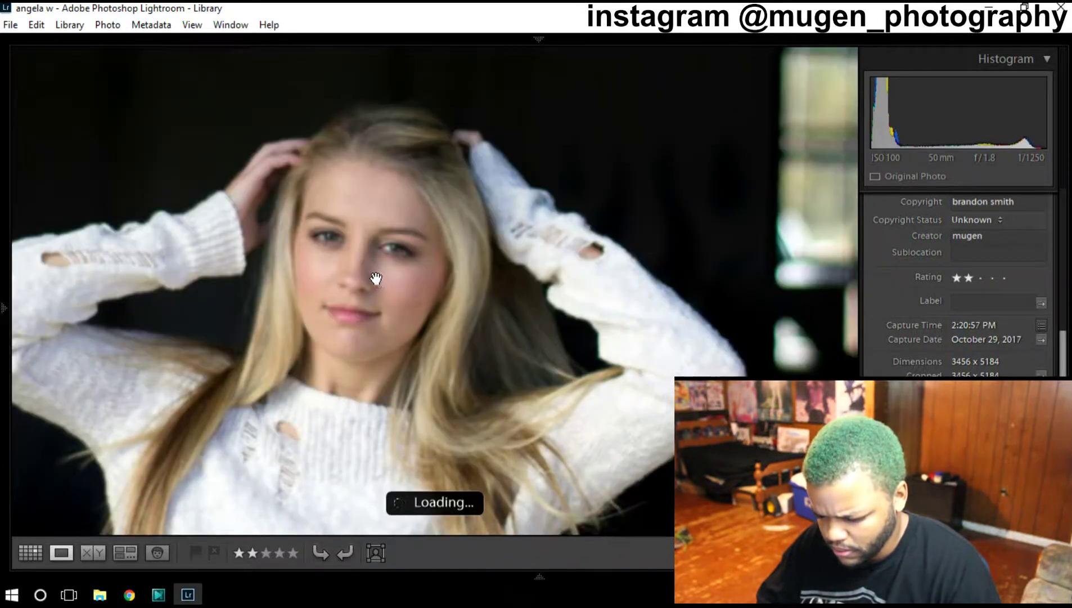
{"action": "left_click_drag", "start_coordinate": [373, 251], "coordinate": [372, 269]}
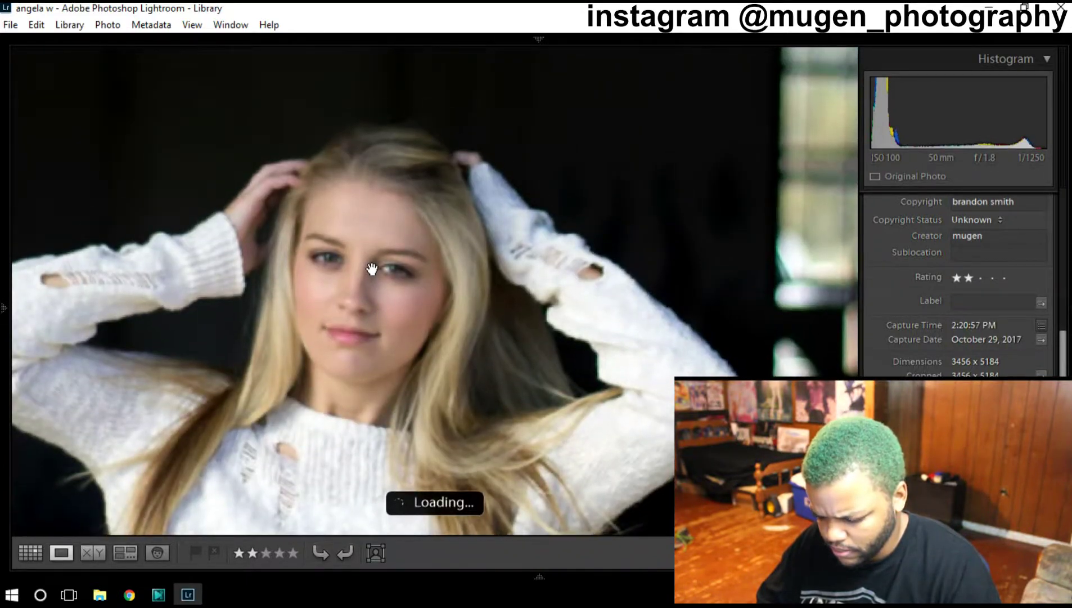
{"action": "left_click", "coordinate": [380, 274]}
Step: Rate the next landscape photo three stars, then later shots one and two stars
{"action": "key", "text": "Right"}
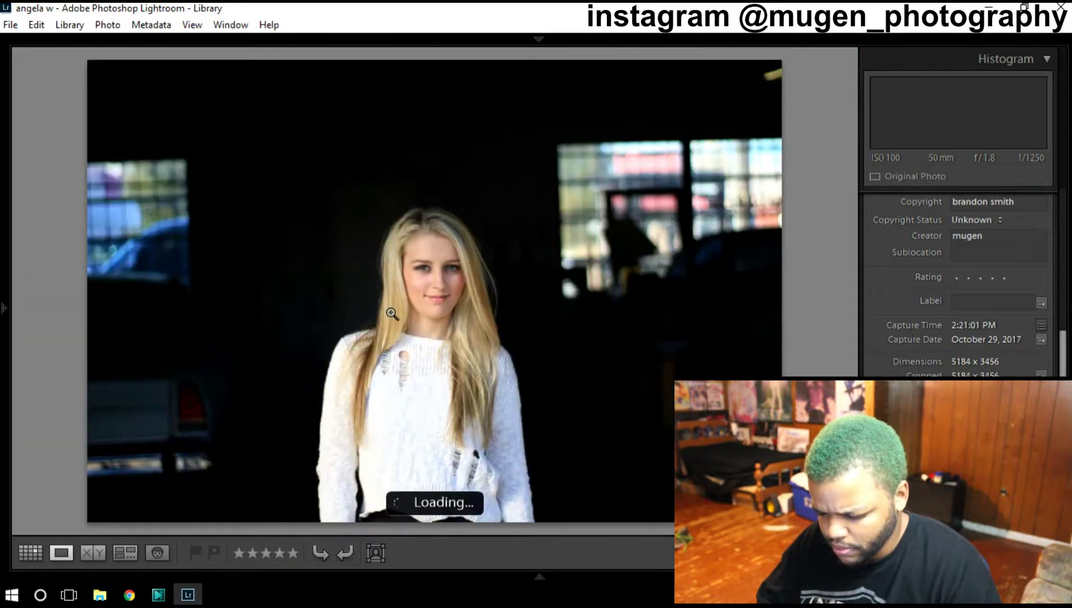
{"action": "key", "text": "3"}
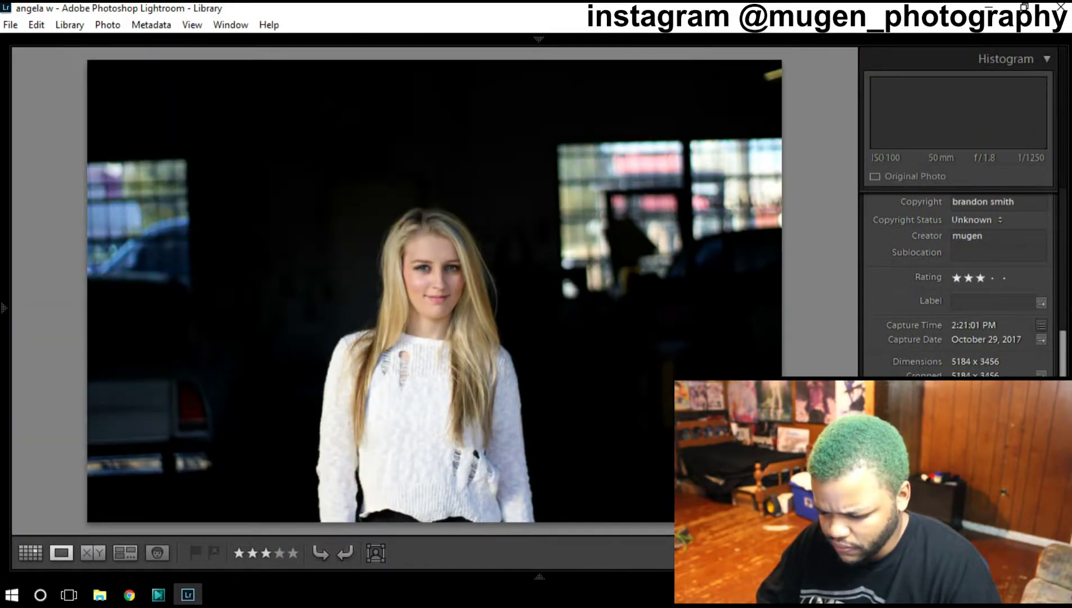
{"action": "key", "text": "Right"}
{"action": "key", "text": "Right"}
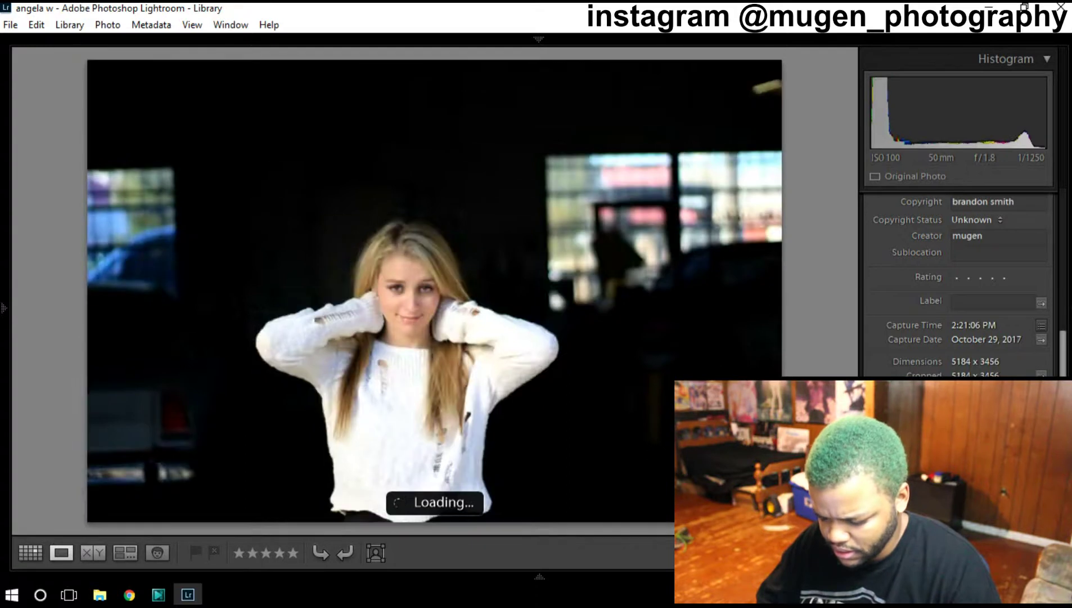
{"action": "key", "text": "Right"}
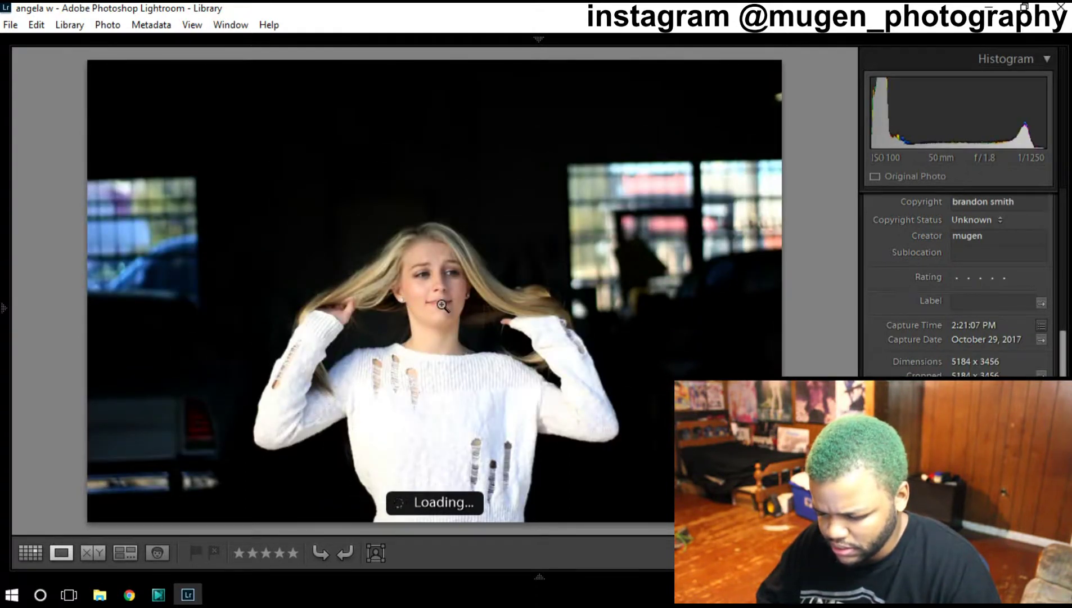
{"action": "key", "text": "Right"}
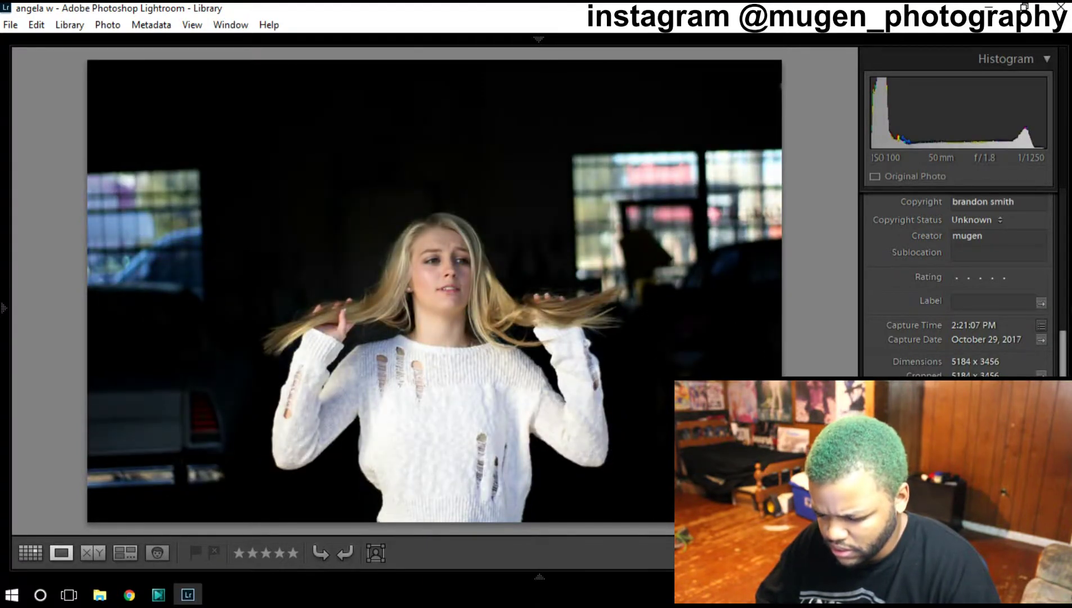
{"action": "key", "text": "Right"}
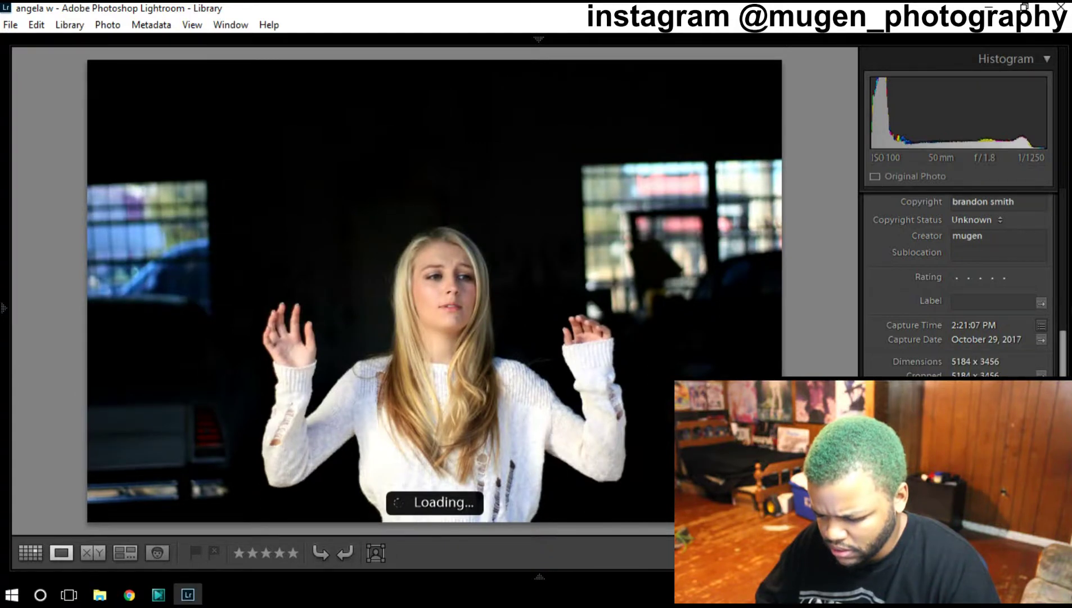
{"action": "key", "text": "1"}
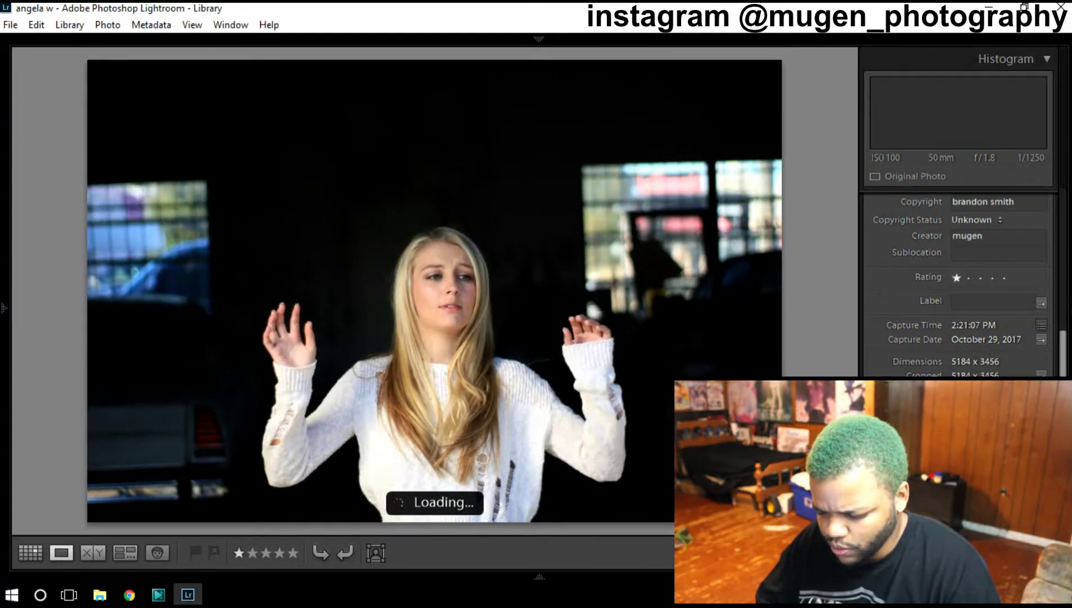
{"action": "key", "text": "Right"}
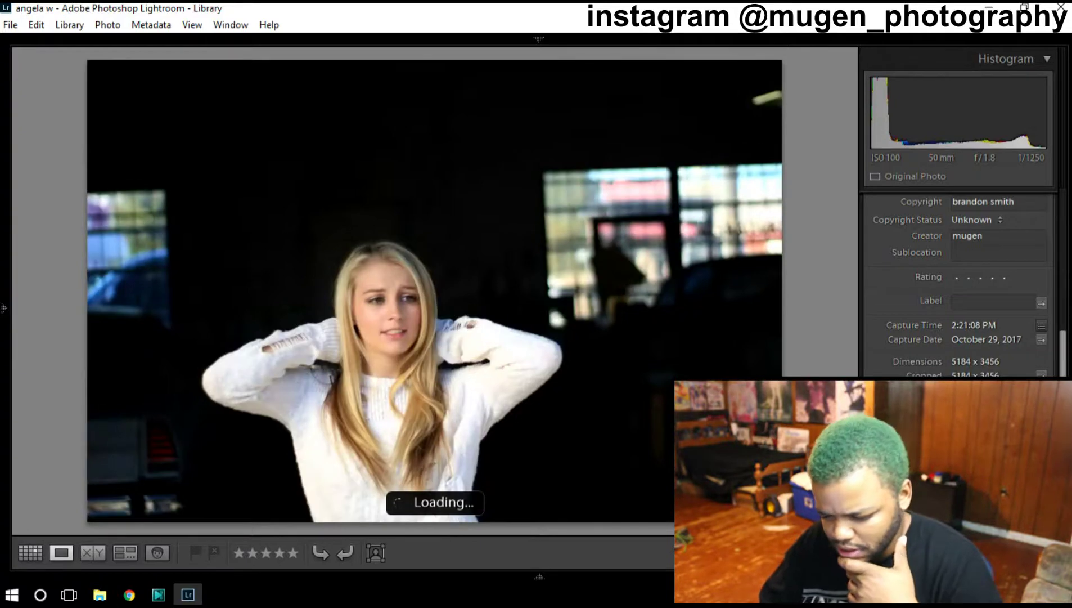
{"action": "key", "text": "2"}
Step: Advance through three more photos to the vertical arms-raised shot
{"action": "key", "text": "Right"}
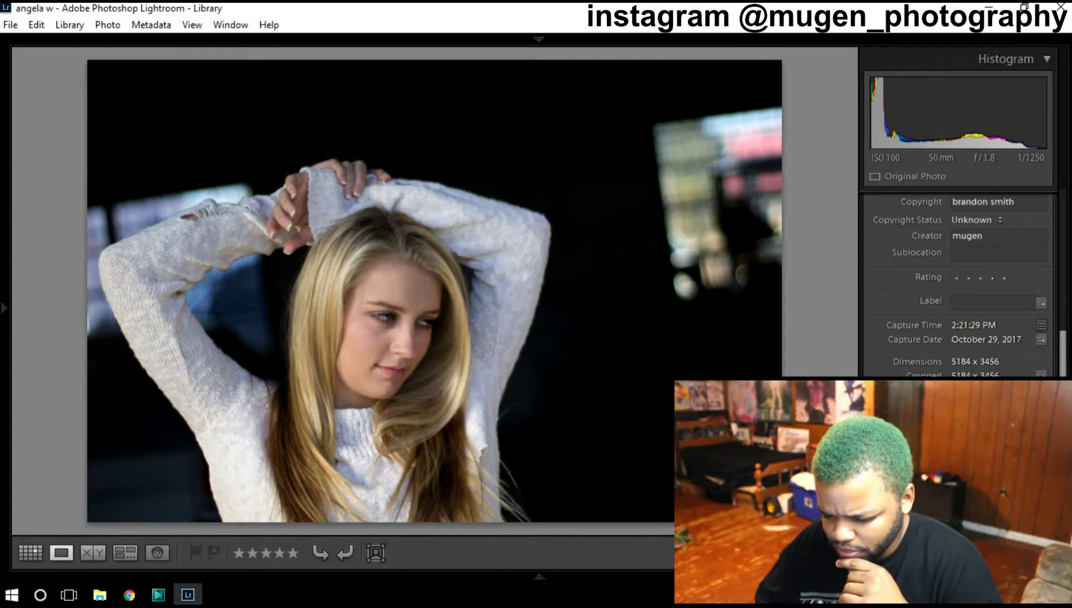
{"action": "key", "text": "Right"}
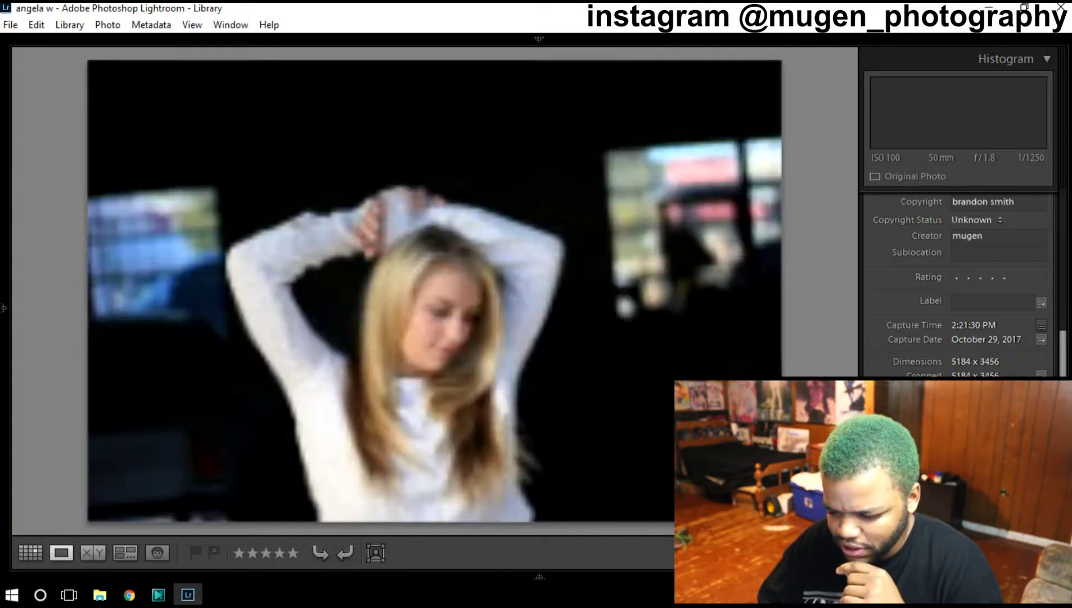
{"action": "key", "text": "Right"}
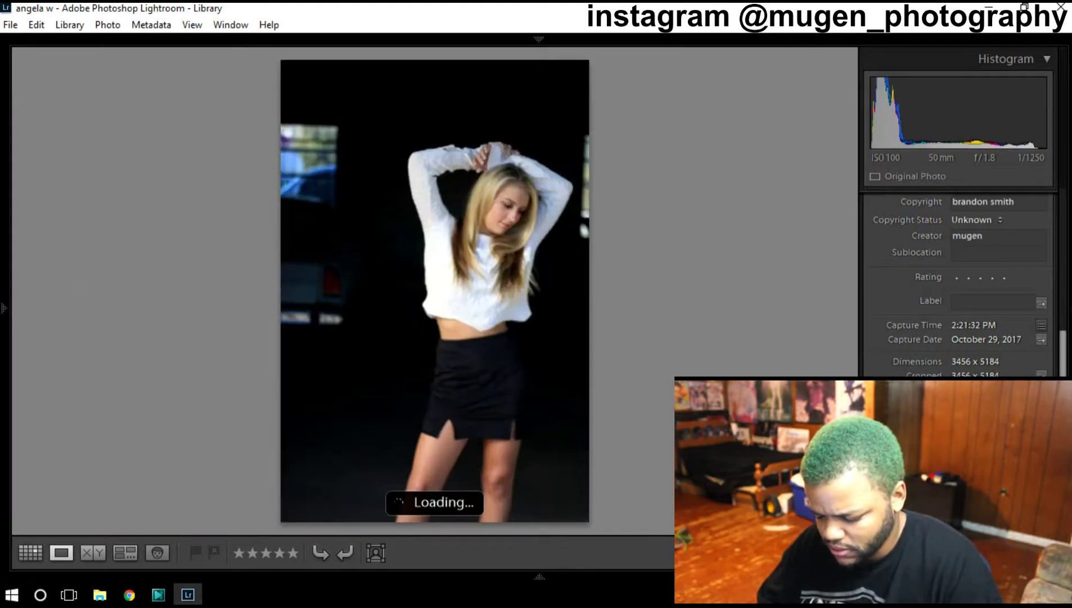
Step: Check her face up close, then give the next frame three stars
{"action": "left_click", "coordinate": [506, 217]}
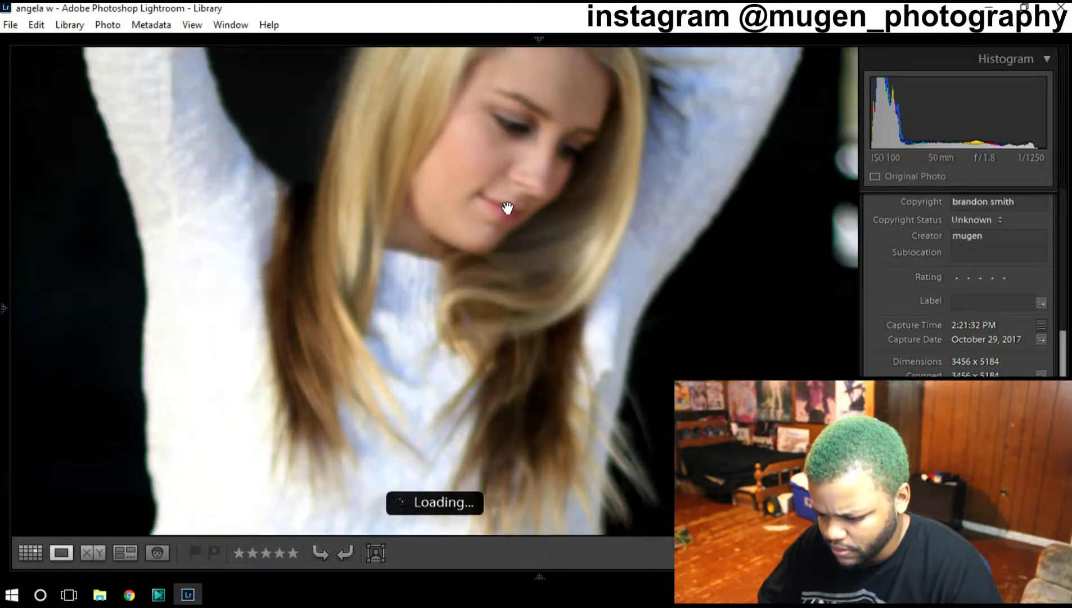
{"action": "left_click_drag", "start_coordinate": [507, 212], "coordinate": [478, 327]}
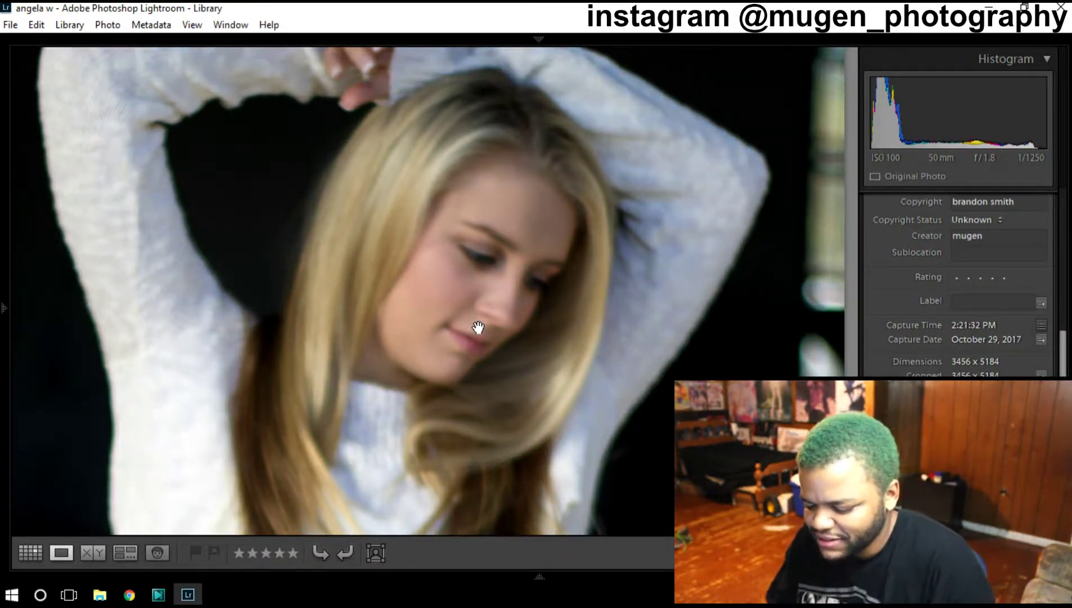
{"action": "key", "text": "Right"}
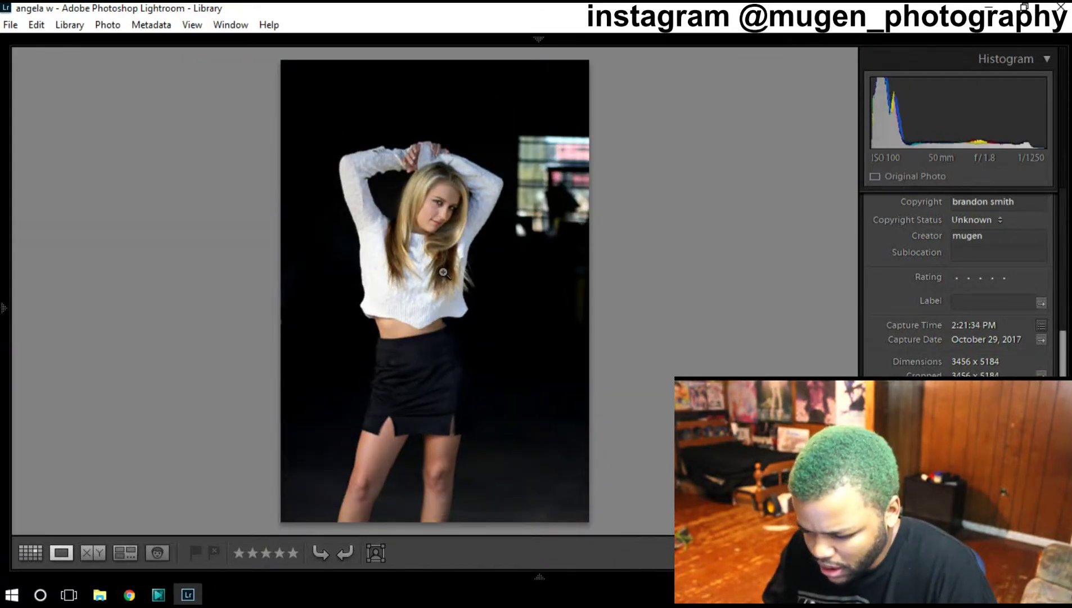
{"action": "key", "text": "3"}
Step: Compare neighbouring burst frames and give the 2:21:35 shot two stars
{"action": "key", "text": "Right"}
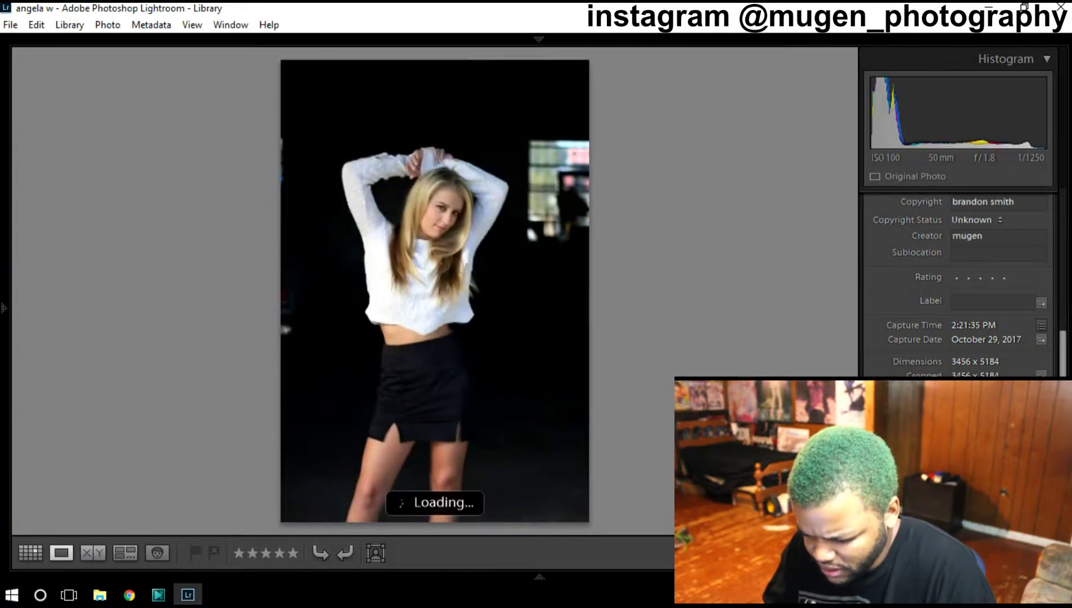
{"action": "key", "text": "Right"}
{"action": "key", "text": "Right"}
{"action": "key", "text": "Left"}
{"action": "key", "text": "Left"}
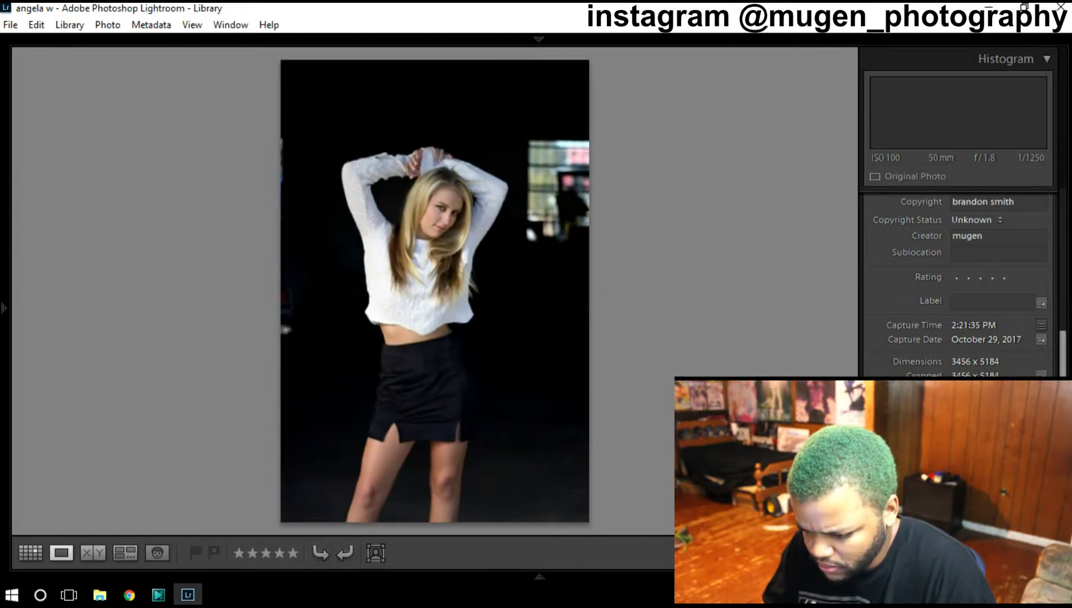
{"action": "key", "text": "Right"}
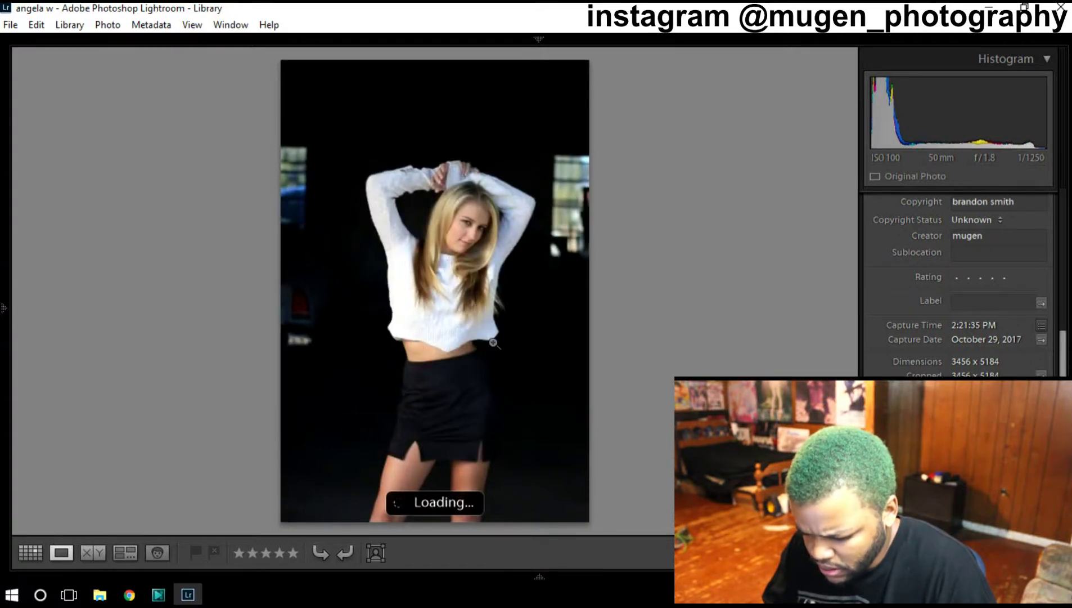
{"action": "key", "text": "2"}
Step: Step through the remaining burst frames to the landscape frame
{"action": "key", "text": "Right"}
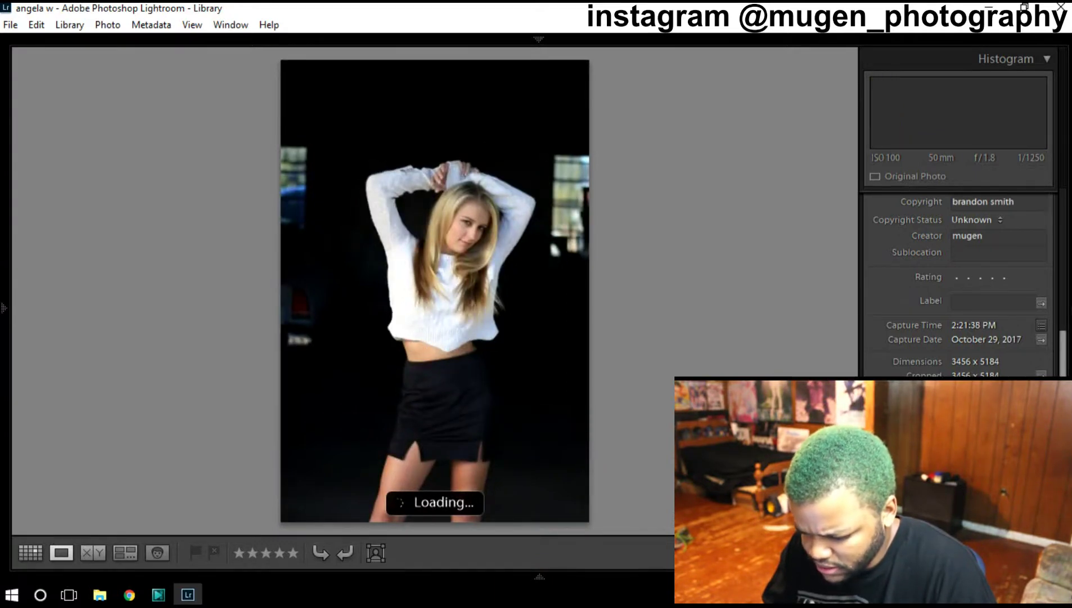
{"action": "key", "text": "Right"}
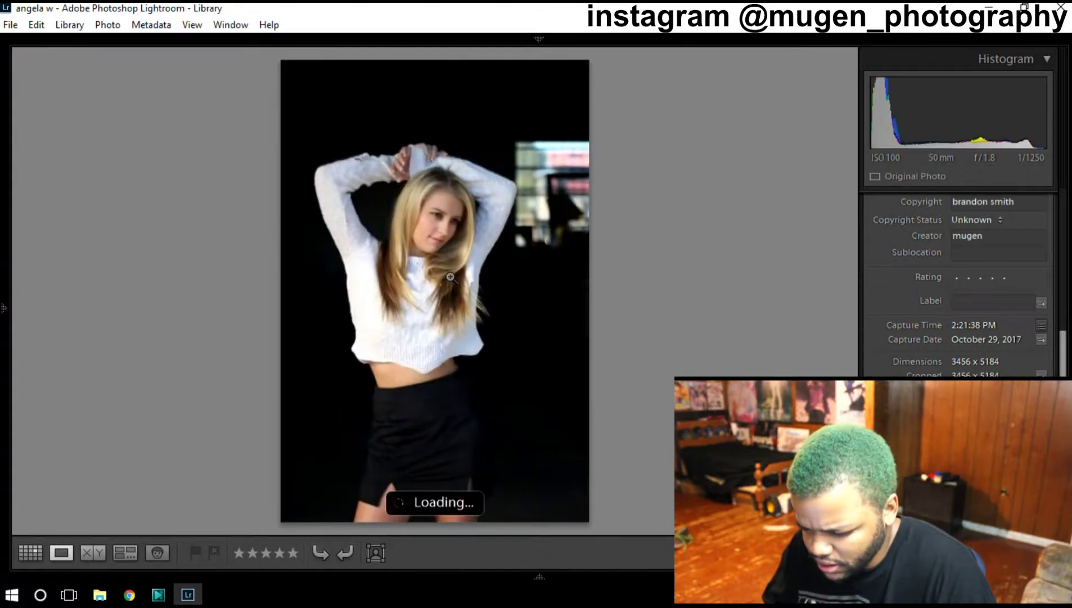
{"action": "key", "text": "Left"}
{"action": "key", "text": "Right"}
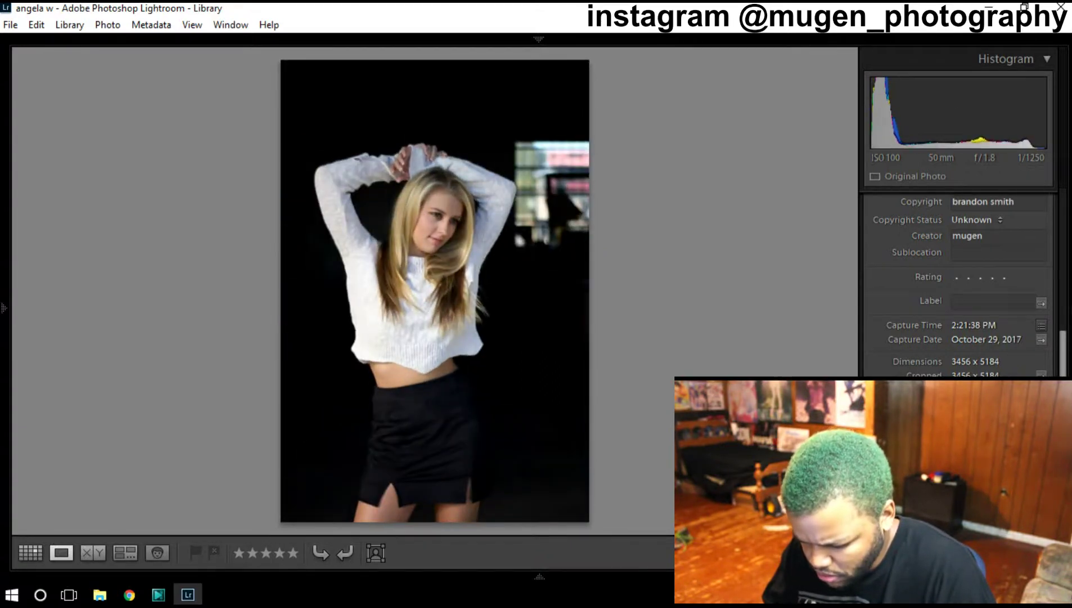
{"action": "key", "text": "Right"}
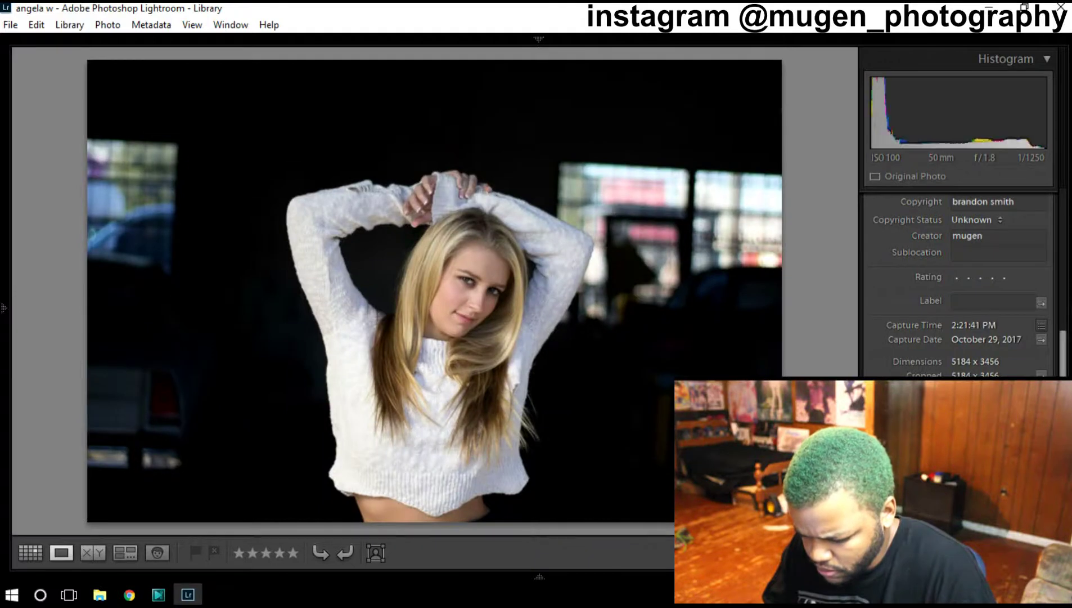
Step: Give the landscape frame three stars and compare it with neighbouring portrait shots
{"action": "key", "text": "3"}
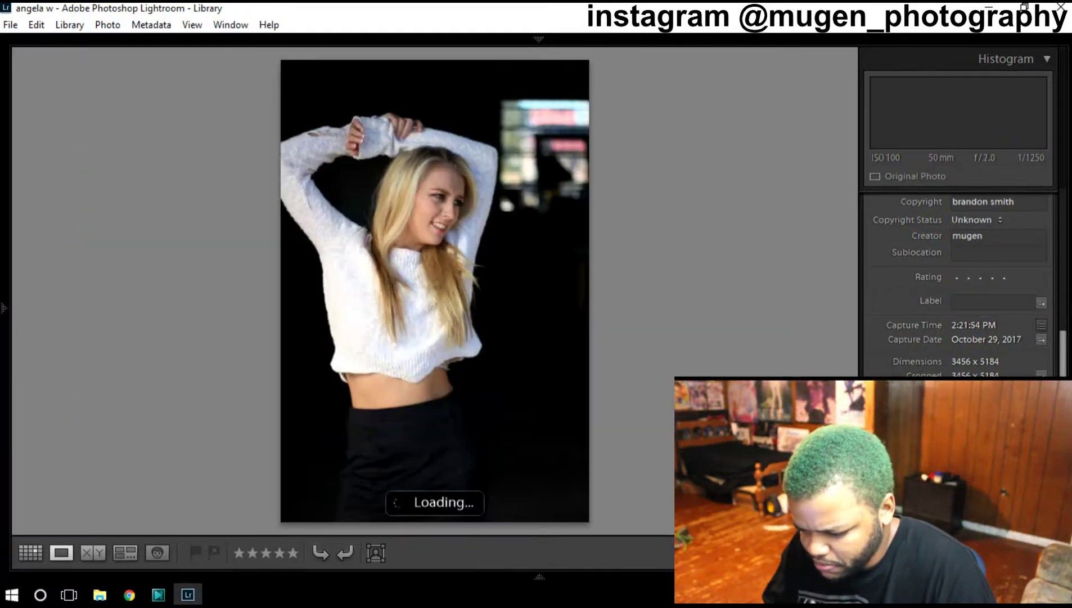
{"action": "key", "text": "Left"}
{"action": "key", "text": "3"}
{"action": "key", "text": "Right"}
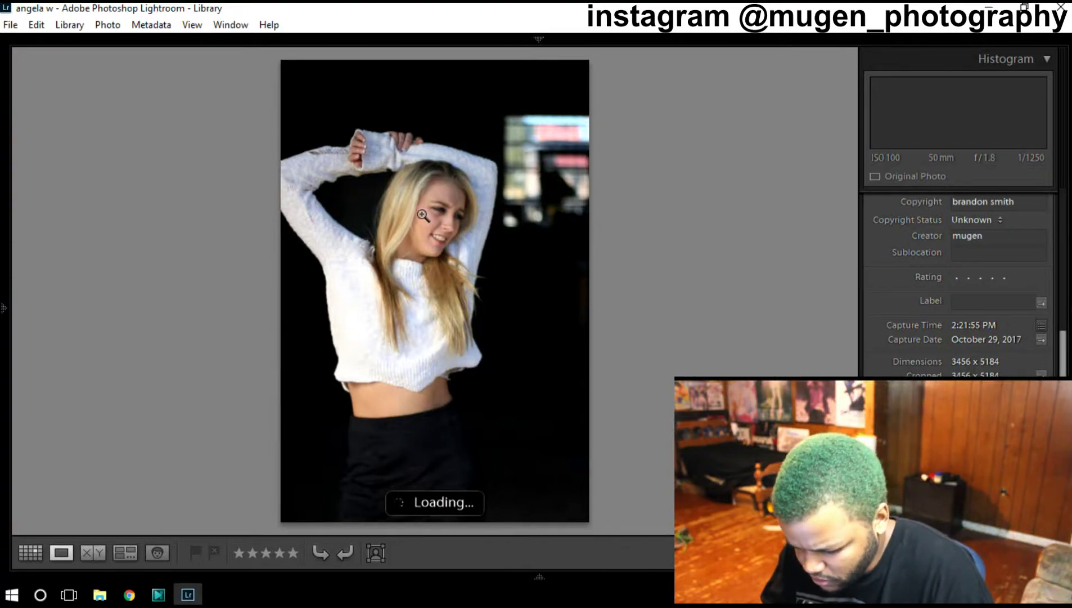
{"action": "key", "text": "Left"}
{"action": "key", "text": "Left"}
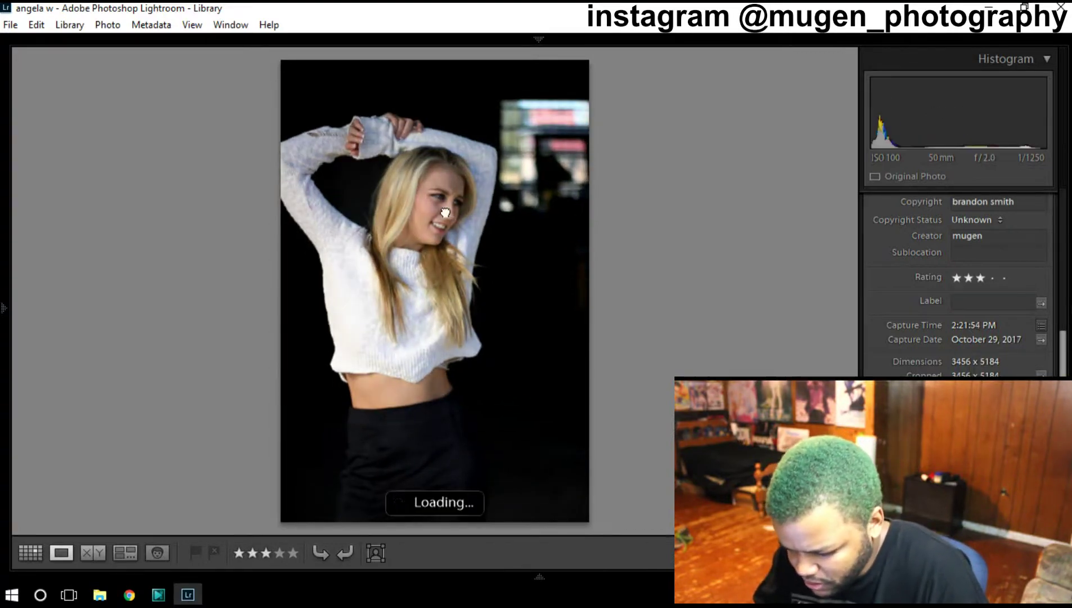
Step: Compare her face focus at close zoom across two neighbouring burst shots
{"action": "left_click", "coordinate": [450, 206]}
{"action": "left_click_drag", "start_coordinate": [450, 206], "coordinate": [442, 280]}
{"action": "key", "text": "Right"}
{"action": "left_click", "coordinate": [445, 297]}
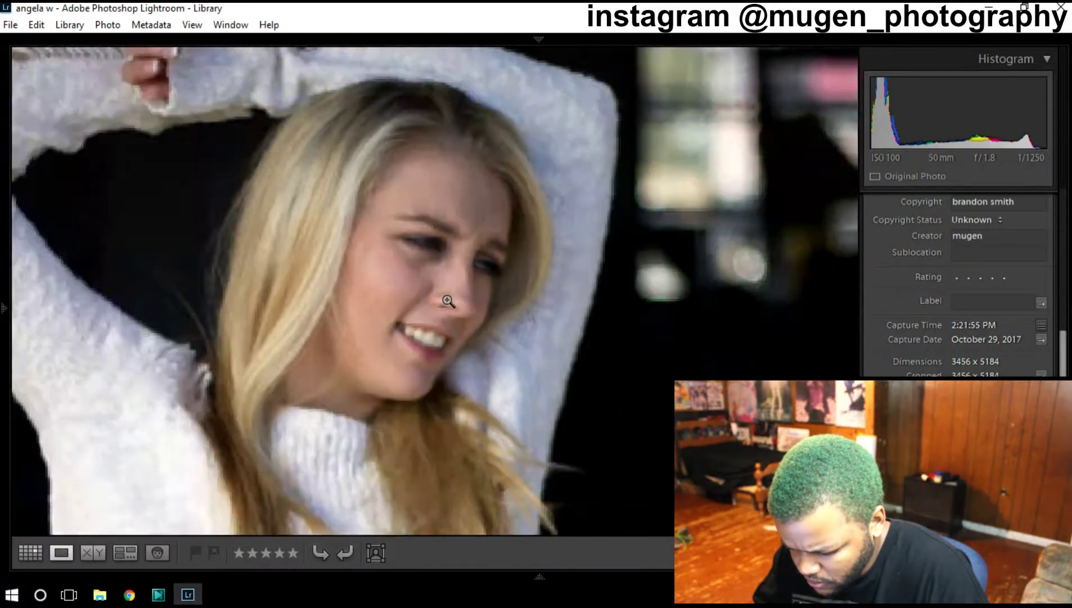
Step: Flip between the three-star 2:21:54 photo and its unrated neighbours
{"action": "key", "text": "Left"}
{"action": "key", "text": "Right"}
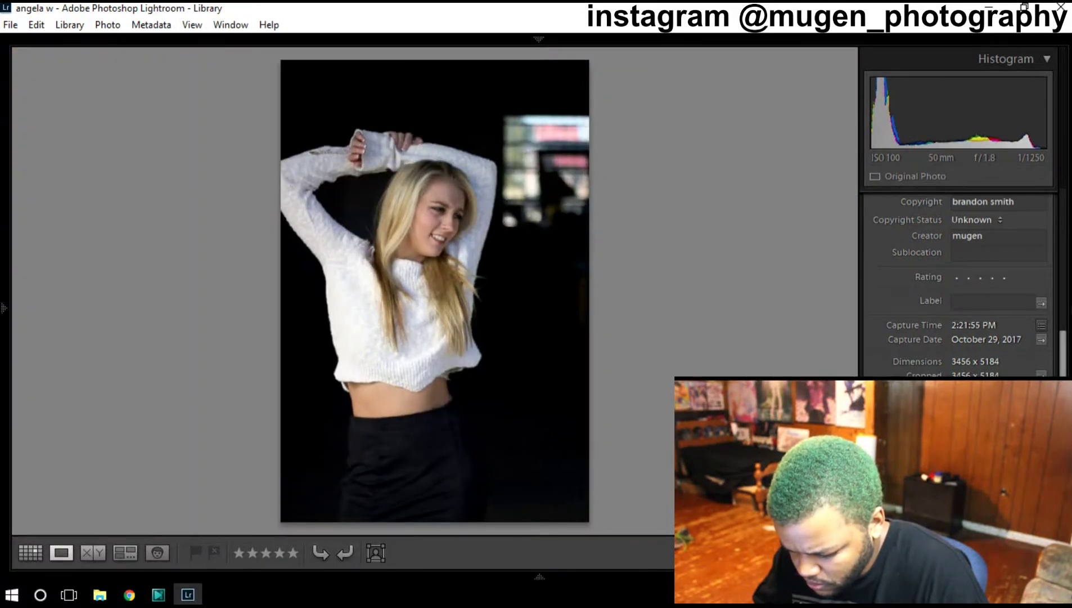
{"action": "key", "text": "Right"}
{"action": "key", "text": "Right"}
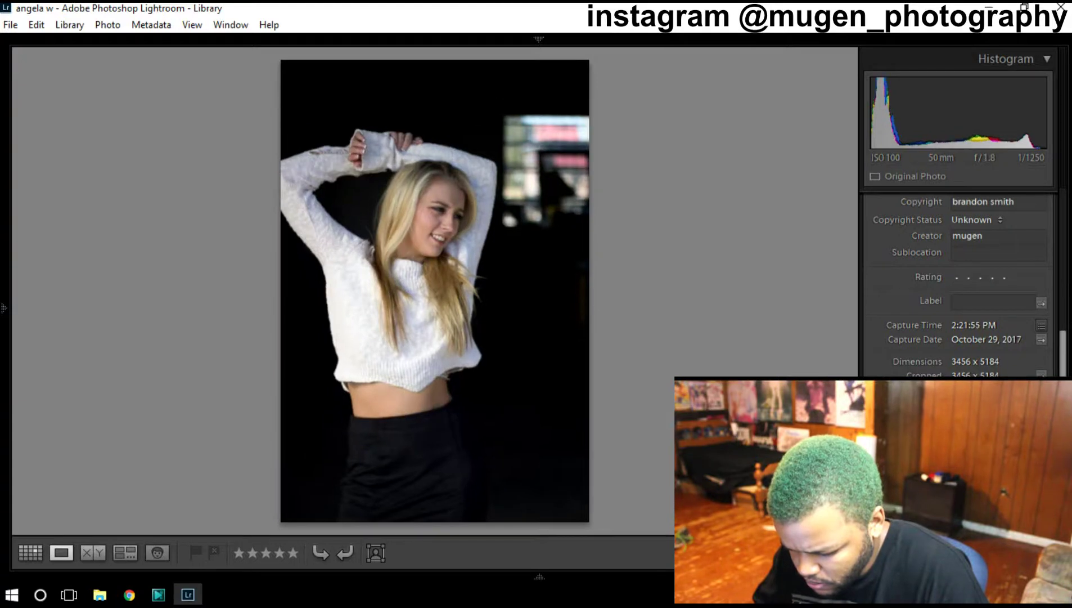
{"action": "key", "text": "Left"}
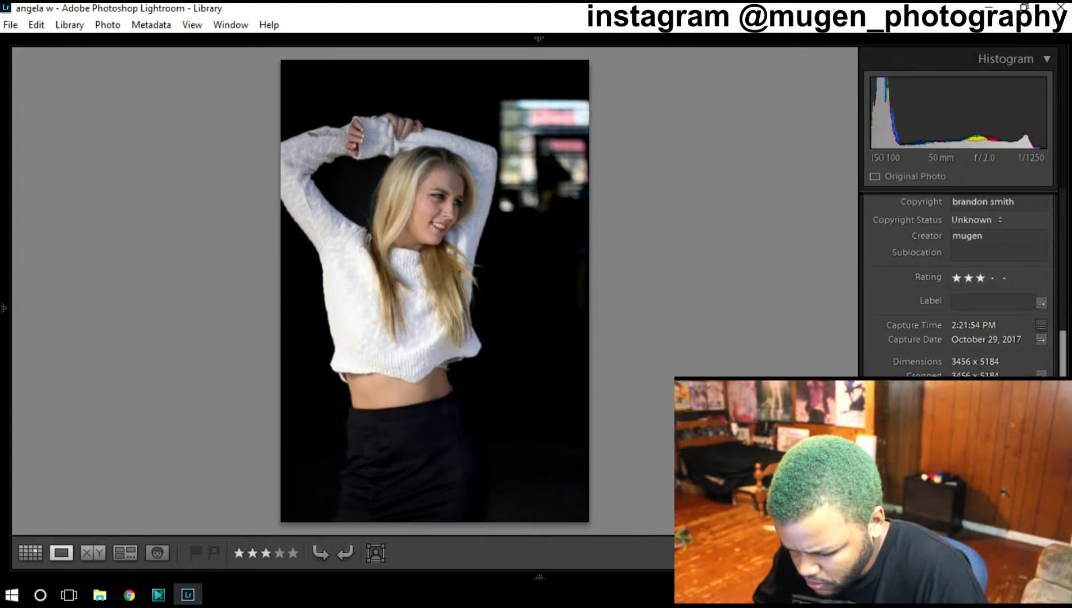
{"action": "key", "text": "Right"}
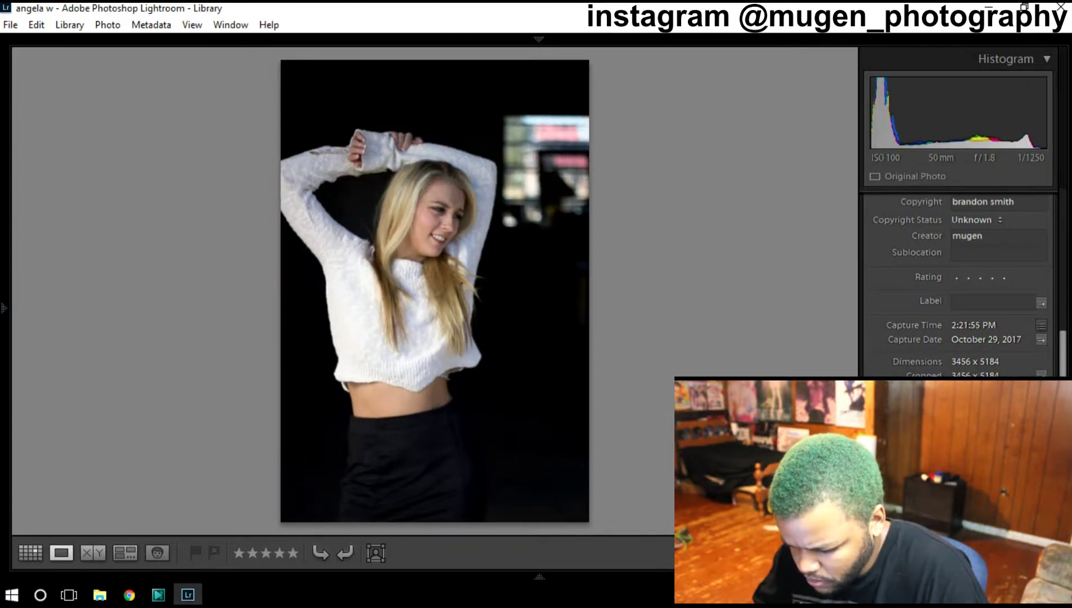
{"action": "key", "text": "Left"}
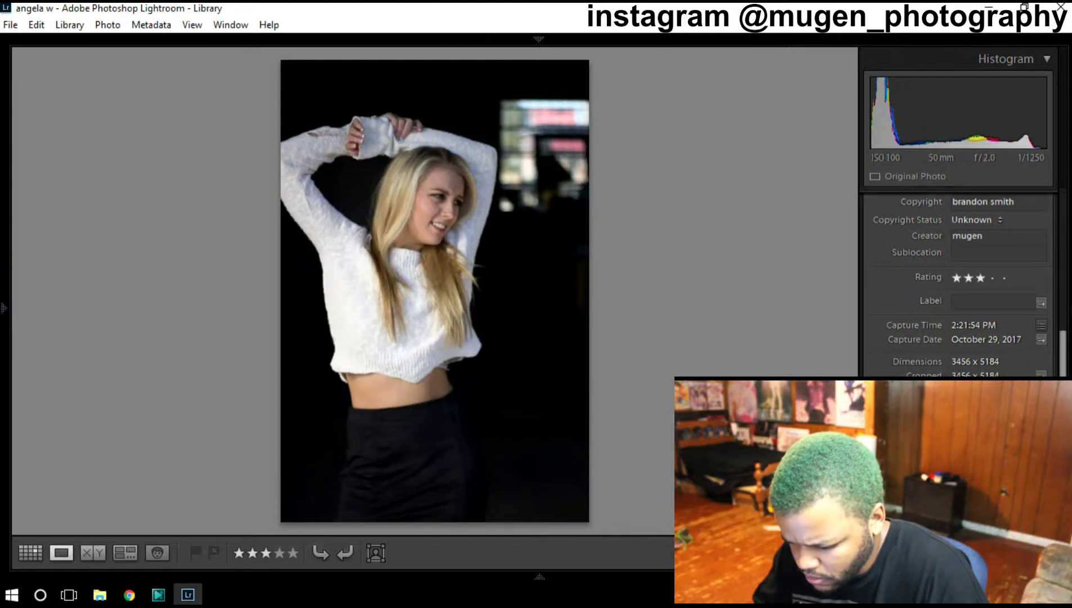
Step: Move three stars from 2:21:54 to 2:21:55 and check the next frame's face sharpness
{"action": "key", "text": "0"}
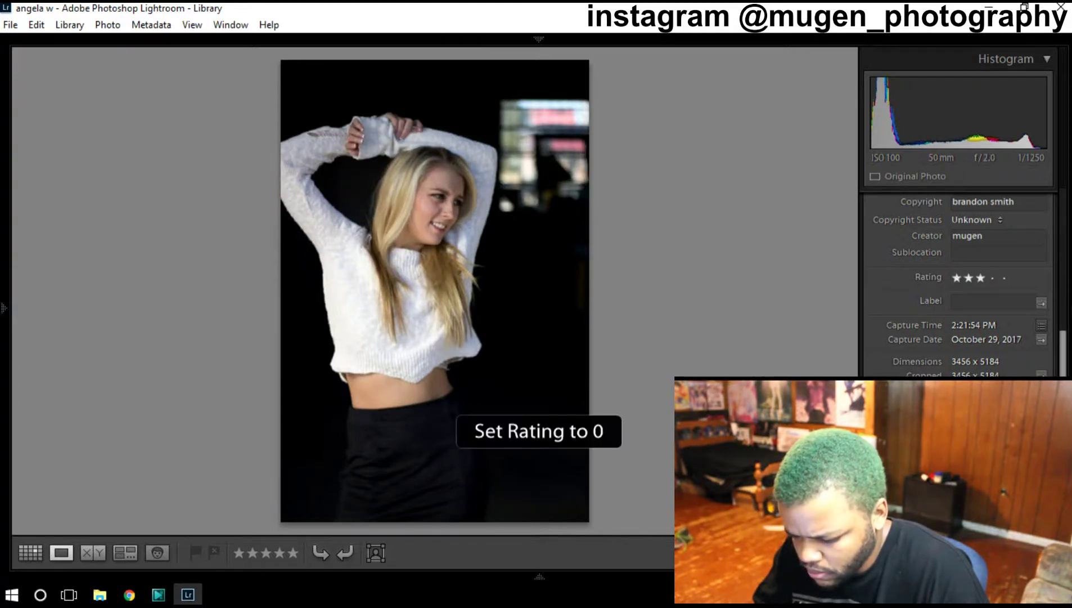
{"action": "key", "text": "Right"}
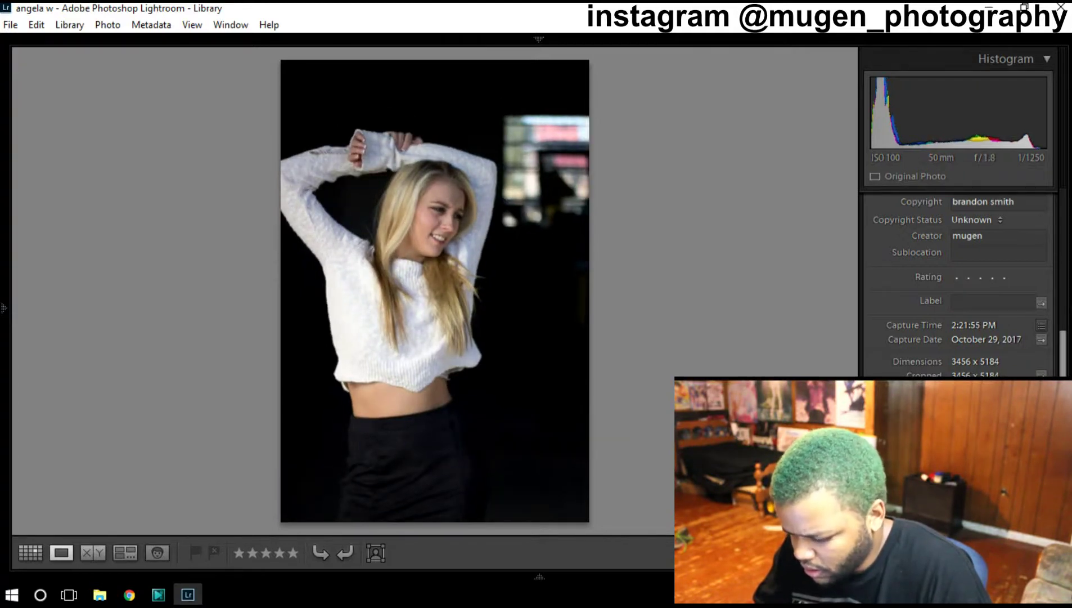
{"action": "key", "text": "3"}
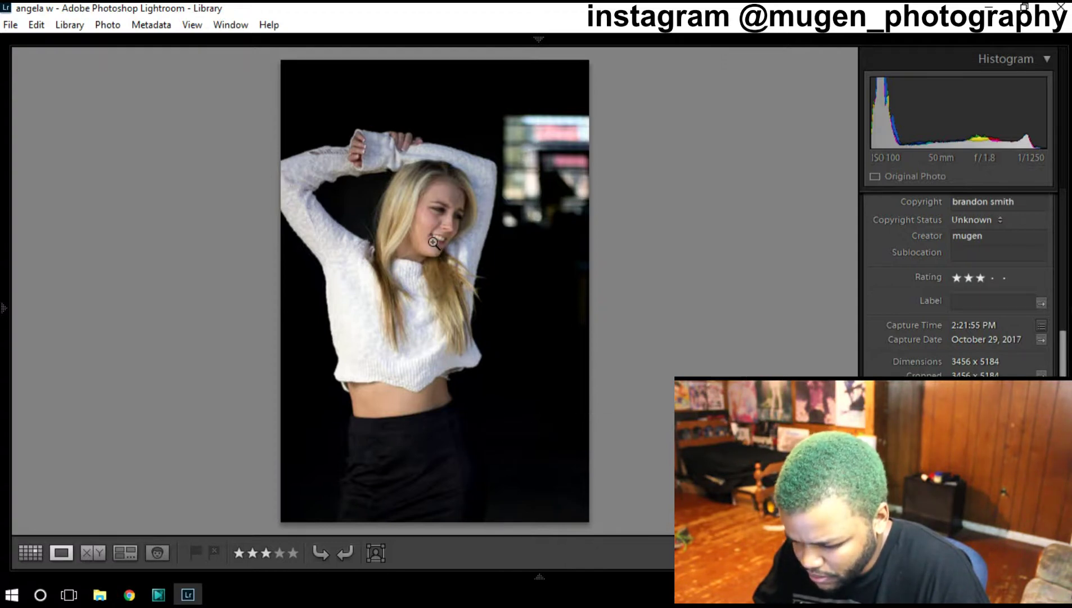
{"action": "key", "text": "Right"}
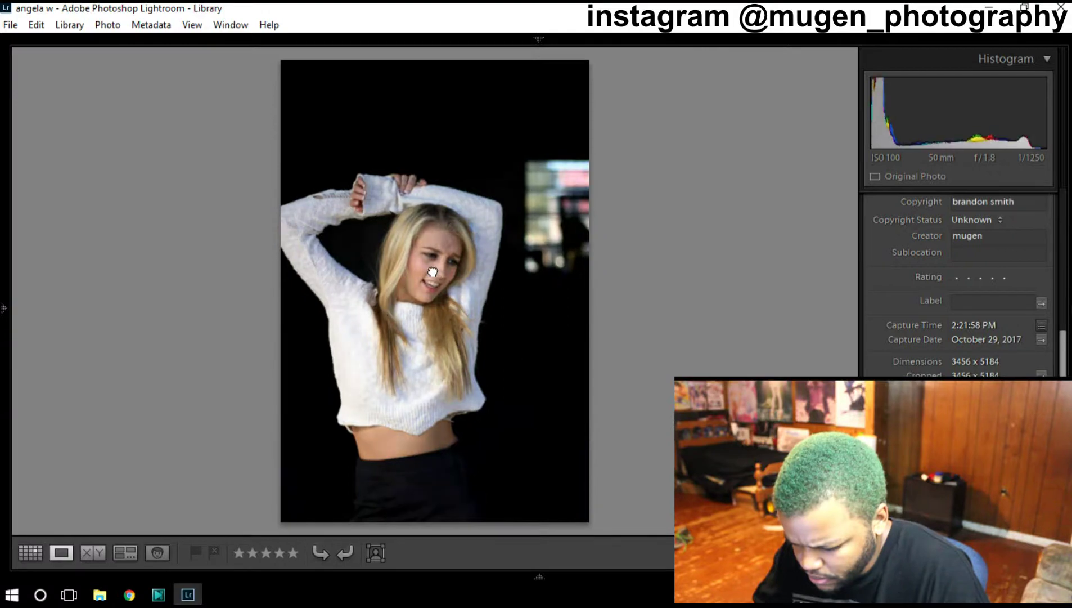
{"action": "left_click", "coordinate": [435, 274]}
{"action": "left_click", "coordinate": [468, 227]}
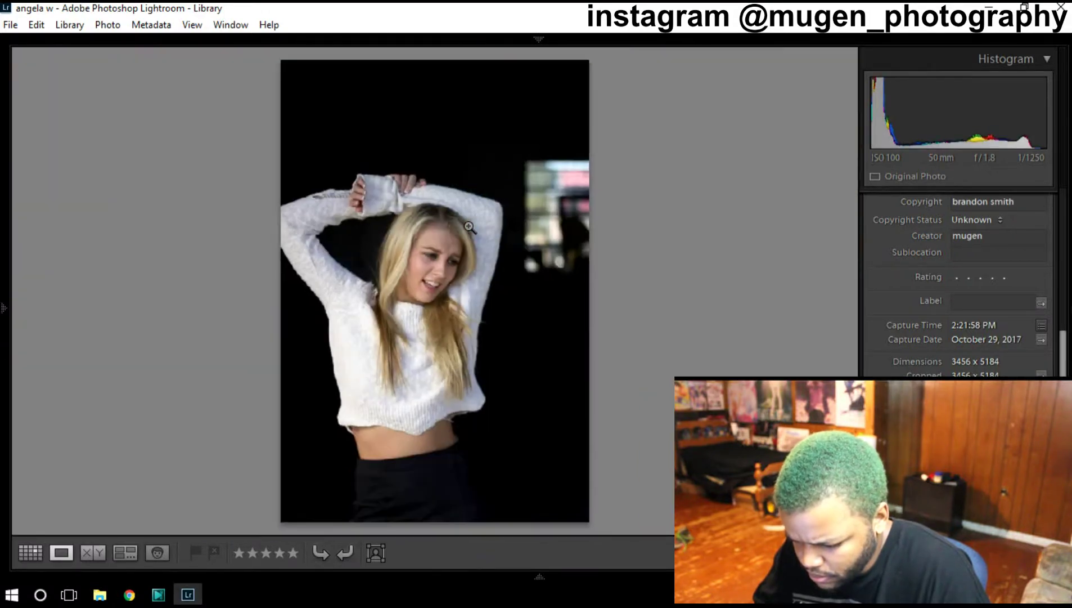
{"action": "key", "text": "Right"}
Step: Give the current shot two stars and compare the 2:22:03 frame with neighbouring shots
{"action": "key", "text": "2"}
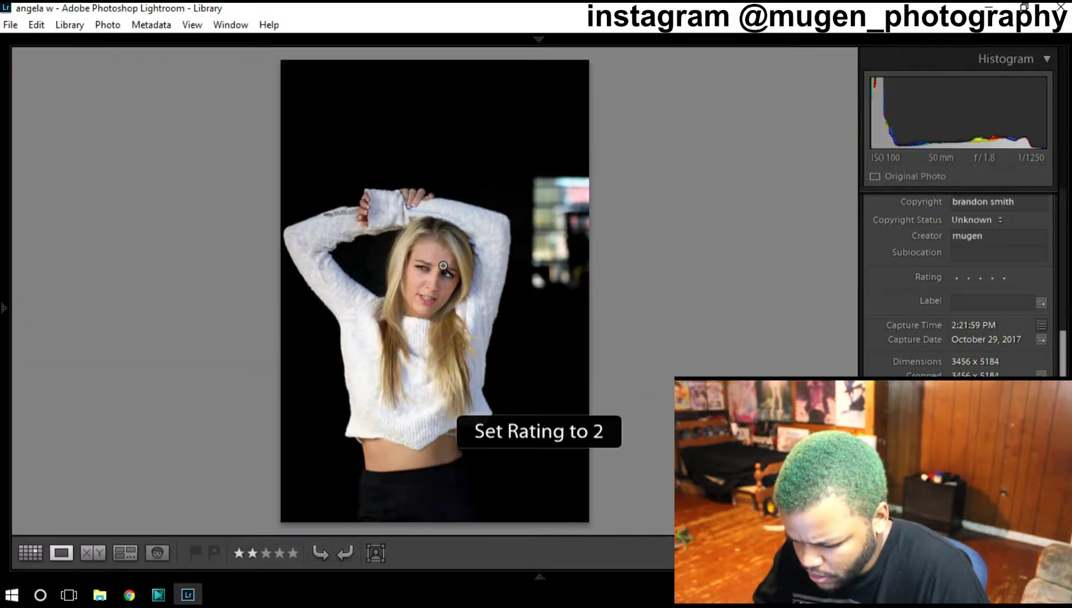
{"action": "key", "text": "1"}
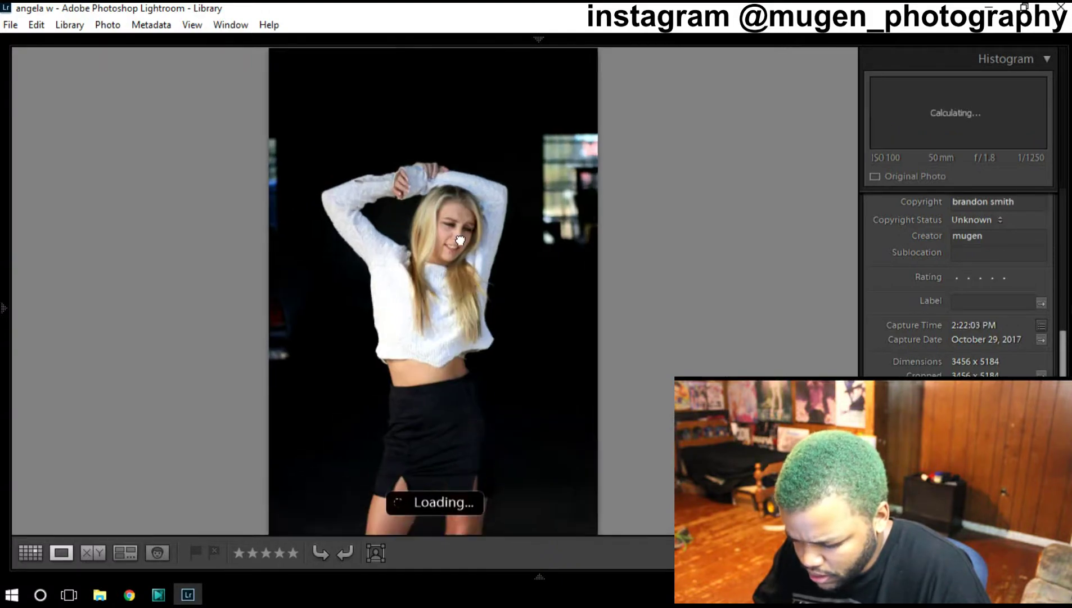
{"action": "left_click", "coordinate": [460, 239]}
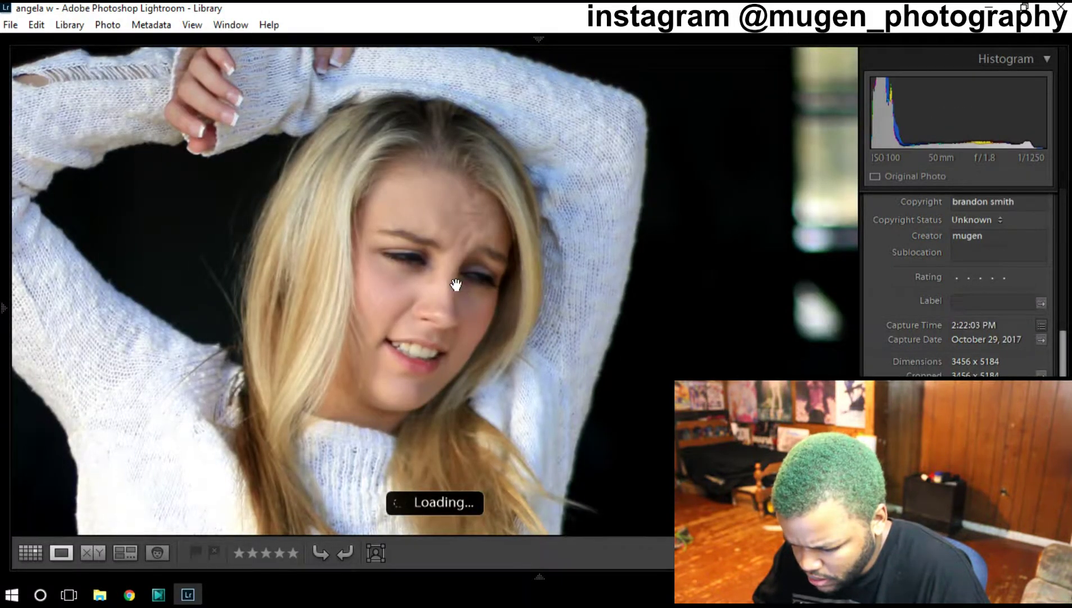
{"action": "key", "text": "Right"}
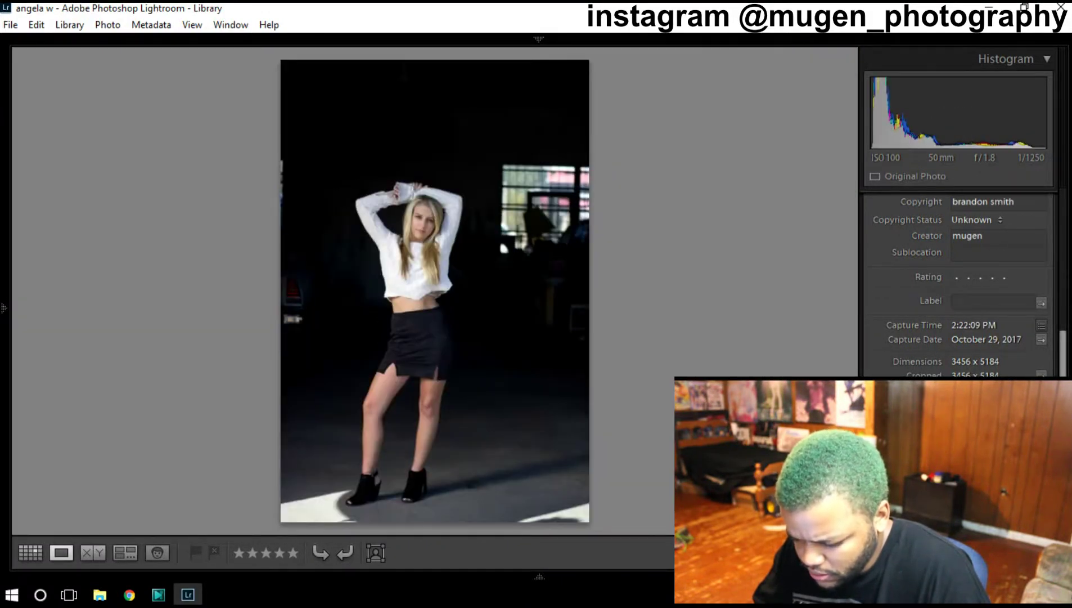
{"action": "key", "text": "Left"}
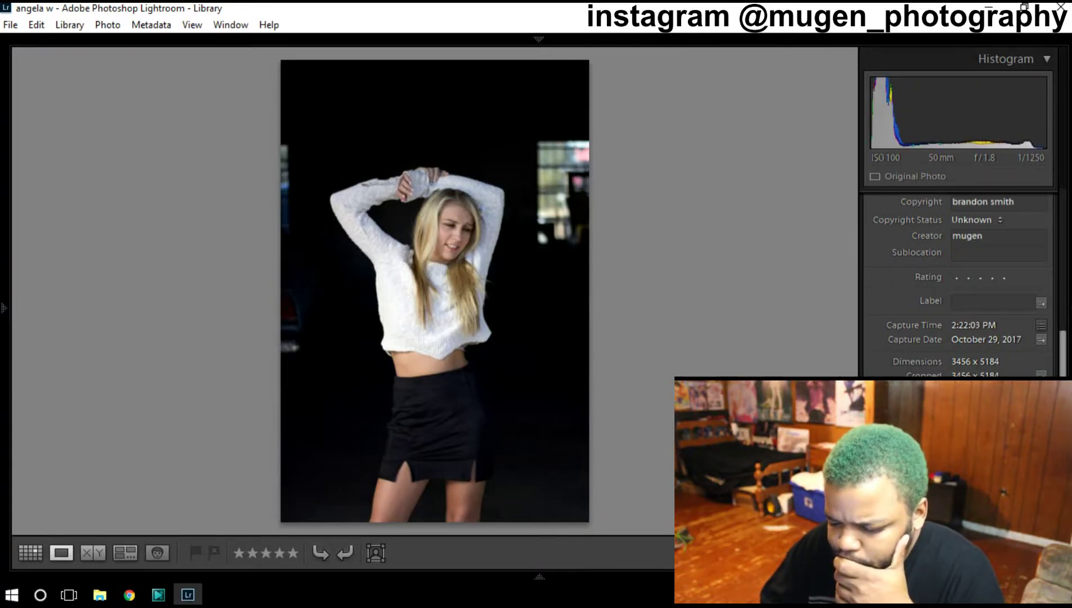
{"action": "key", "text": "Right"}
{"action": "key", "text": "Left"}
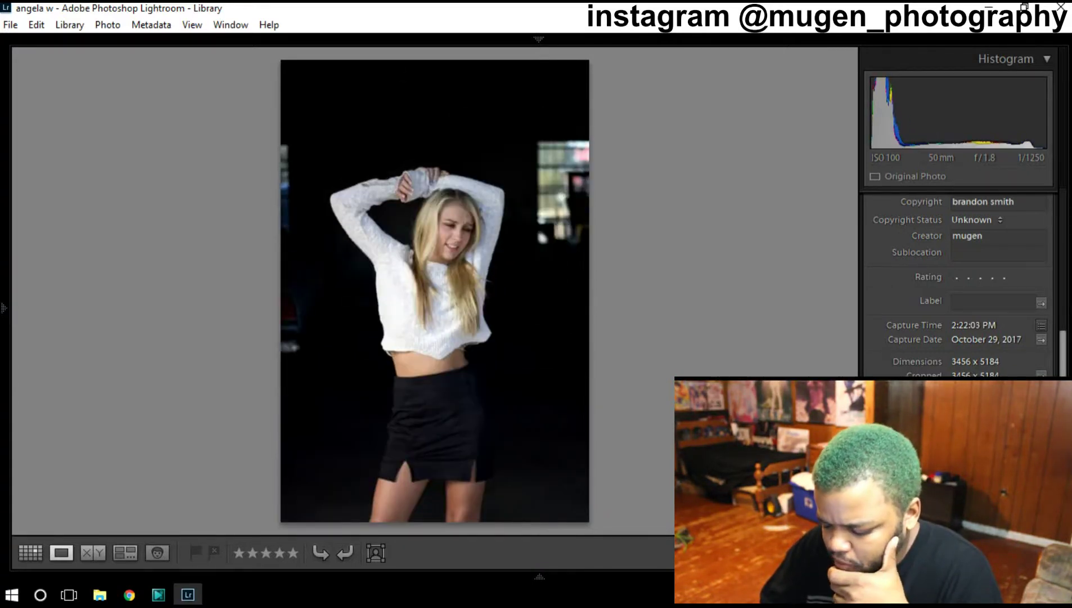
Step: Rate the 2:22:03 photo one star and check her face at 1:1 zoom
{"action": "key", "text": "1"}
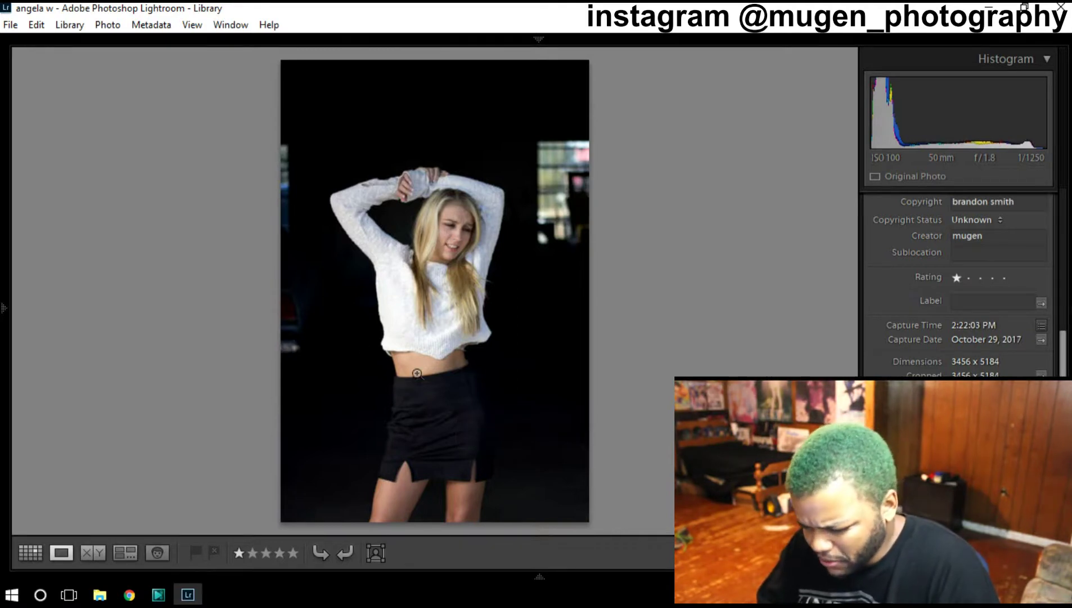
{"action": "left_click", "coordinate": [466, 231]}
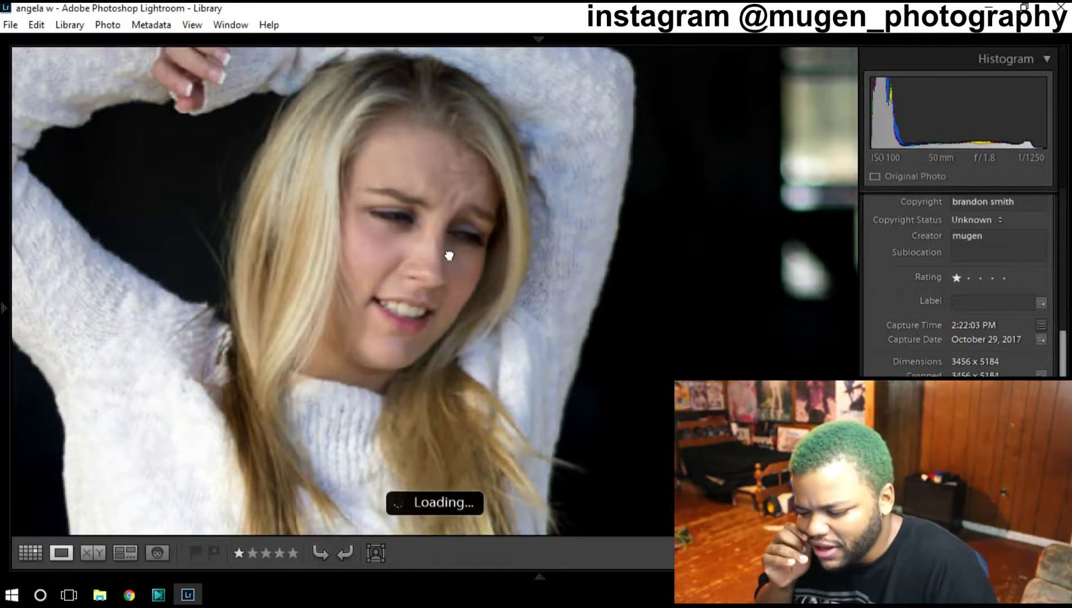
{"action": "left_click_drag", "start_coordinate": [449, 256], "coordinate": [445, 277]}
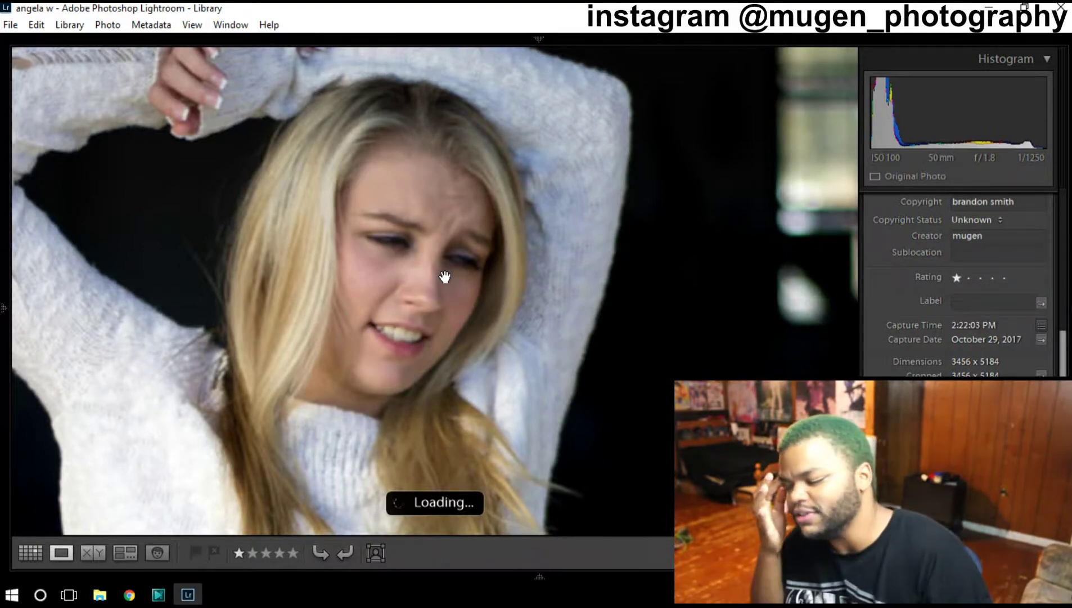
{"action": "left_click", "coordinate": [446, 278]}
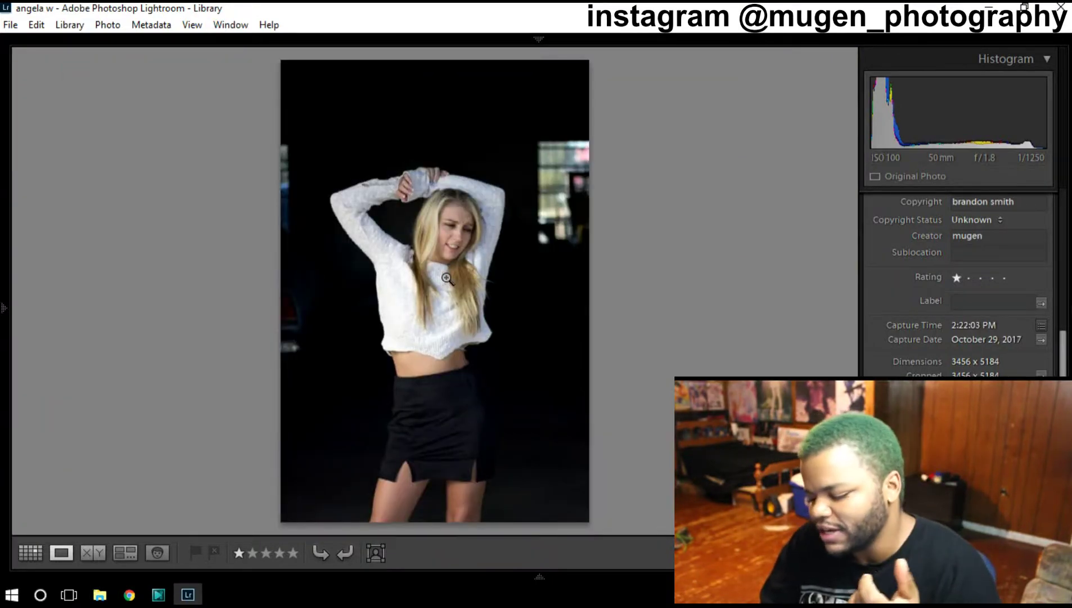
{"action": "key", "text": "Right"}
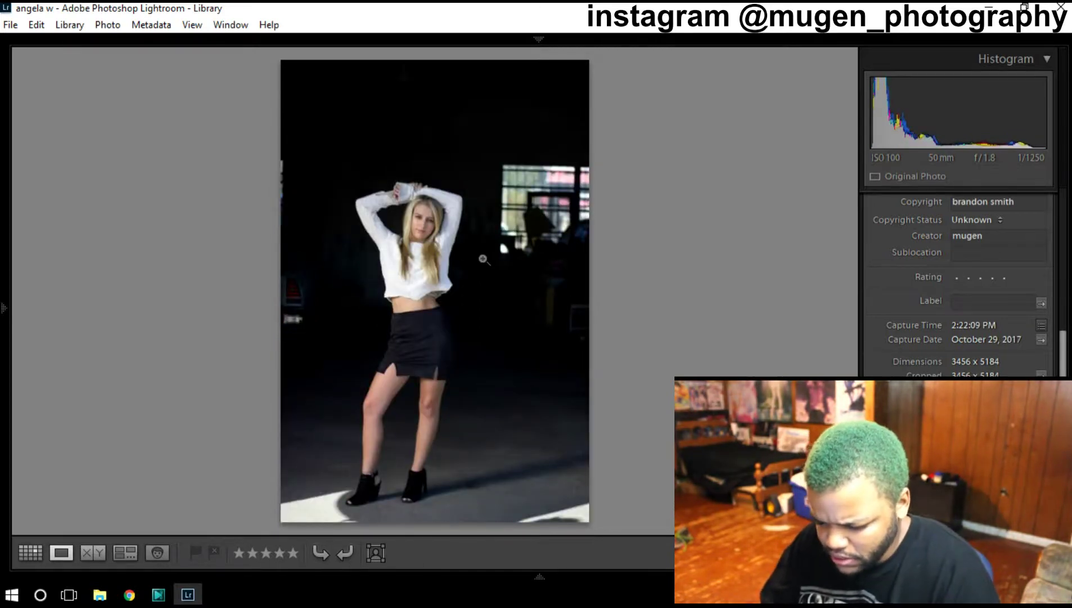
Step: Browse back and forth through the dark-room shots to compare the model's poses
{"action": "key", "text": "Right"}
{"action": "key", "text": "Left"}
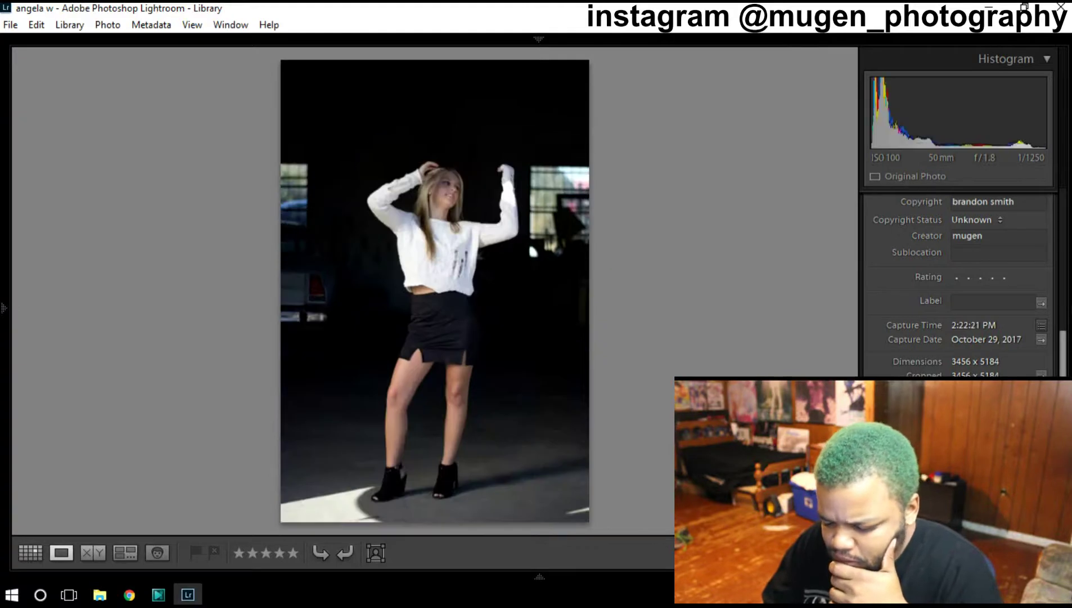
{"action": "key", "text": "Right"}
{"action": "key", "text": "Left"}
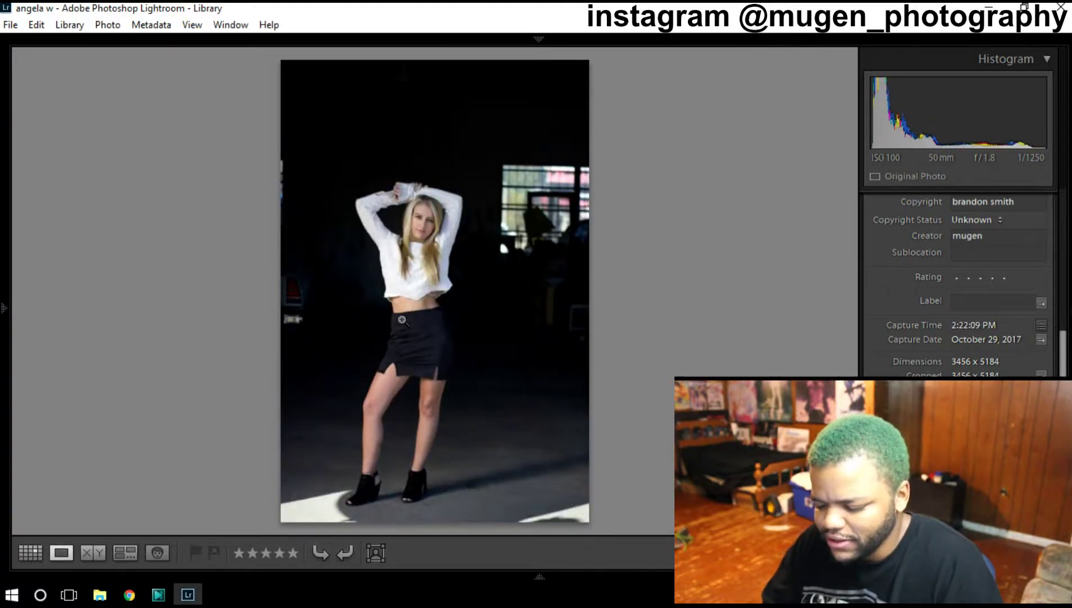
{"action": "key", "text": "Right"}
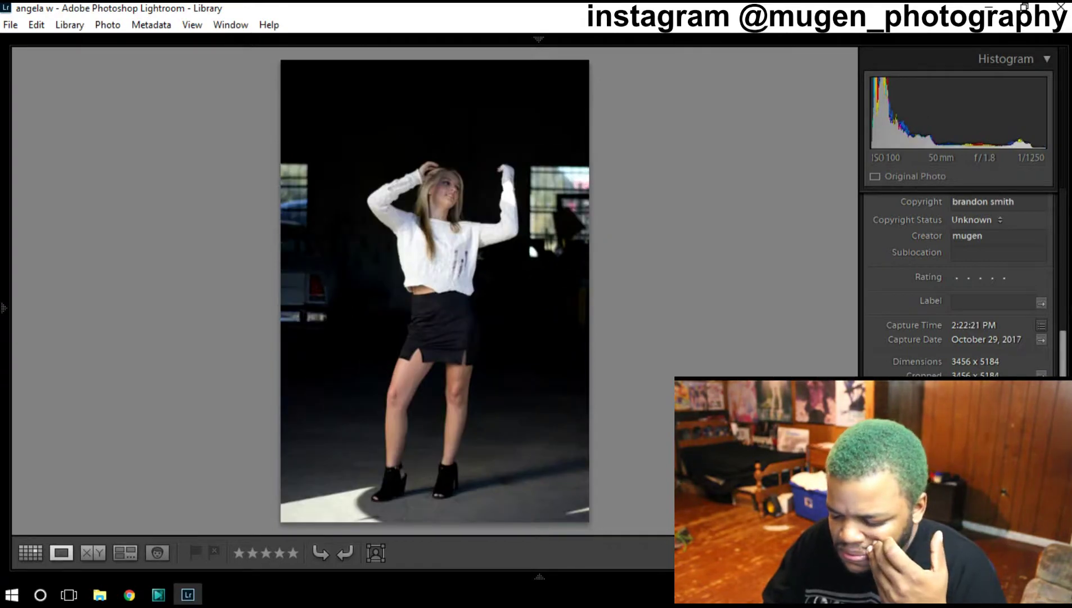
{"action": "key", "text": "Right"}
{"action": "key", "text": "Right"}
{"action": "key", "text": "Right"}
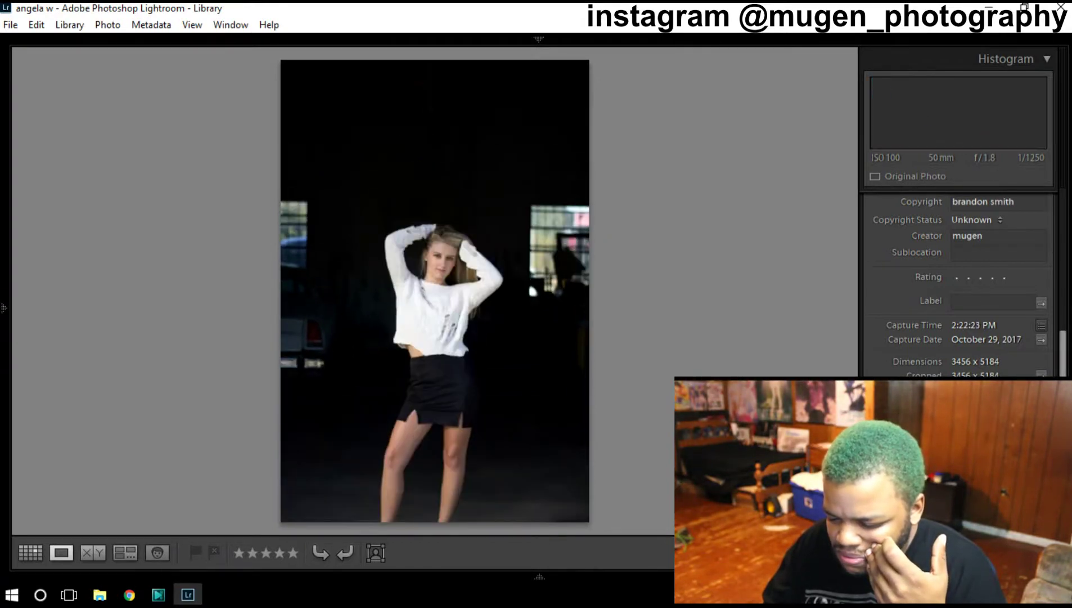
{"action": "key", "text": "Right"}
{"action": "key", "text": "Left"}
{"action": "key", "text": "Left"}
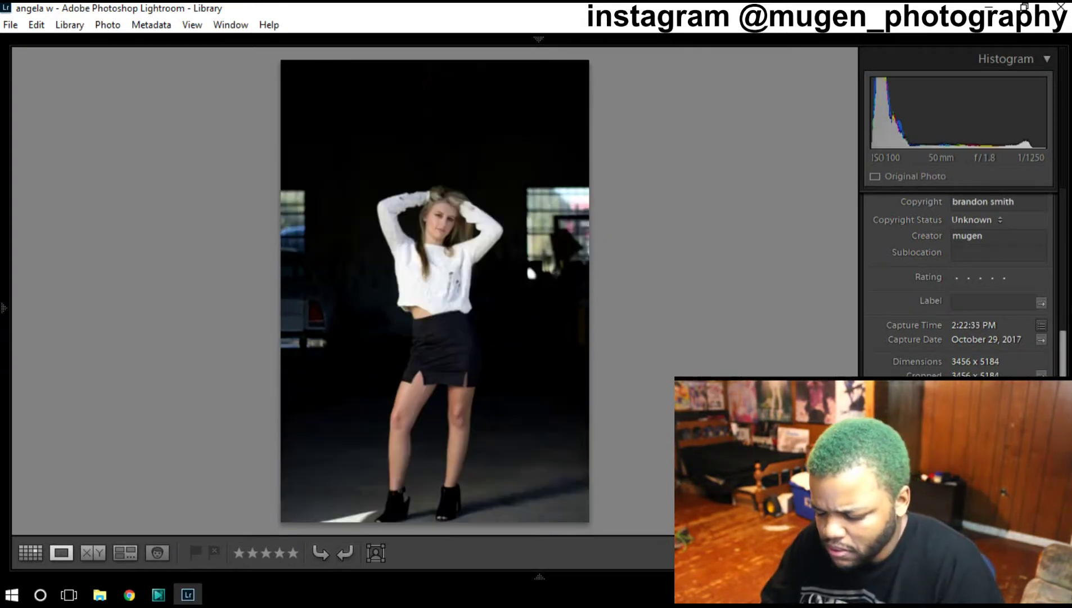
{"action": "key", "text": "Left"}
{"action": "key", "text": "Left"}
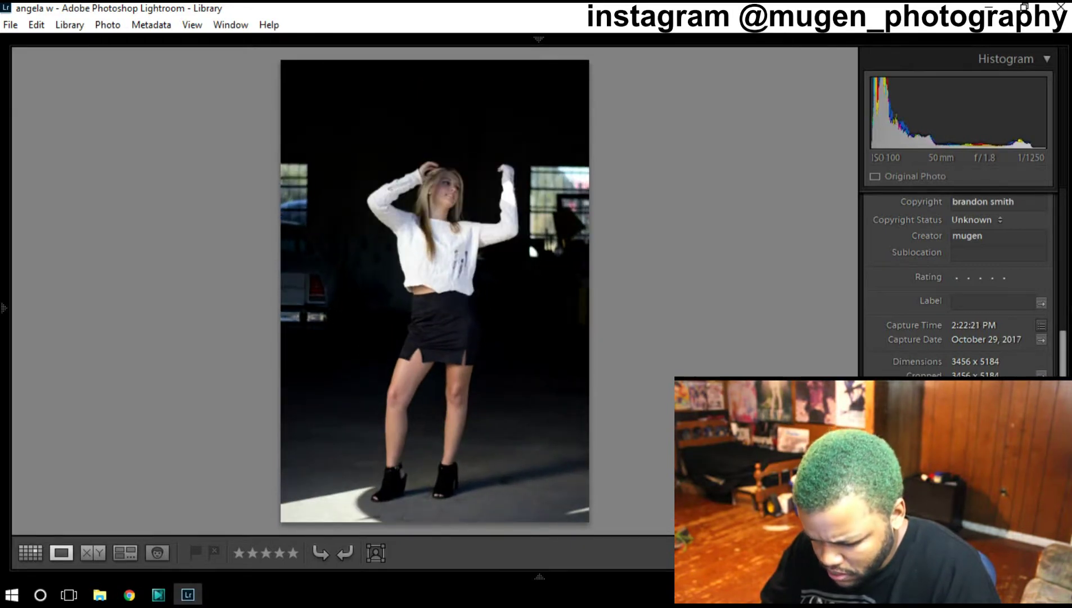
{"action": "key", "text": "Left"}
{"action": "key", "text": "Right"}
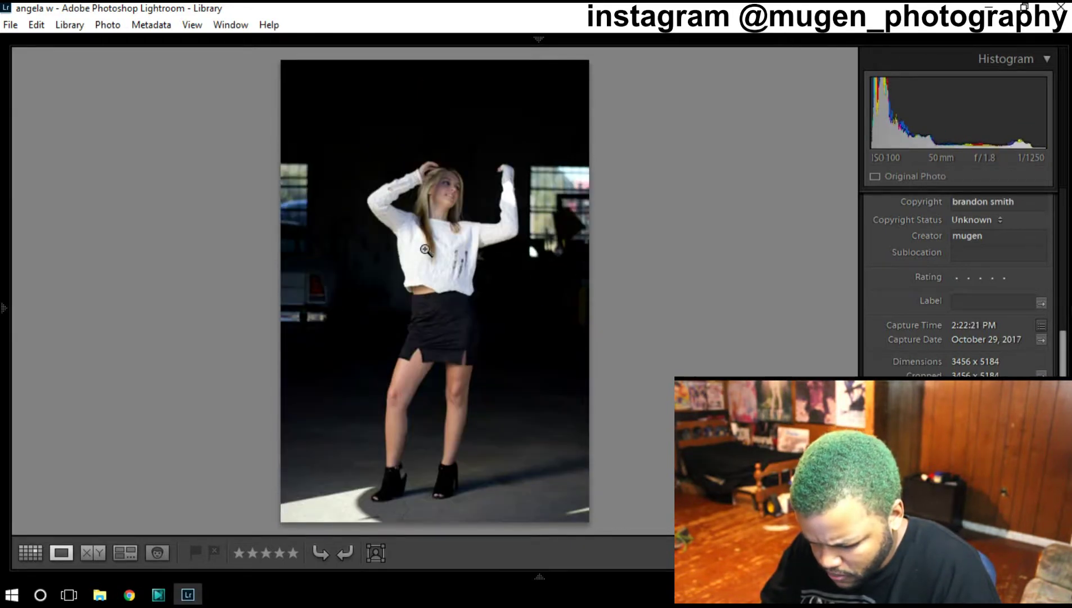
{"action": "key", "text": "Right"}
{"action": "key", "text": "Right"}
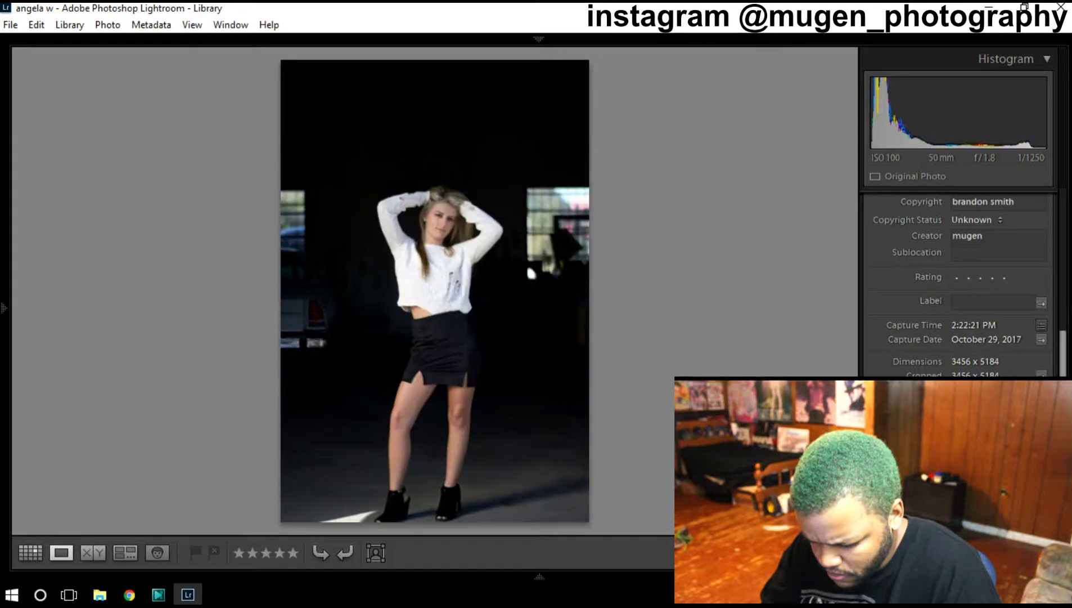
Step: Zoom-check focus on the next two dark-room shots, giving one of them one star
{"action": "left_click", "coordinate": [440, 220]}
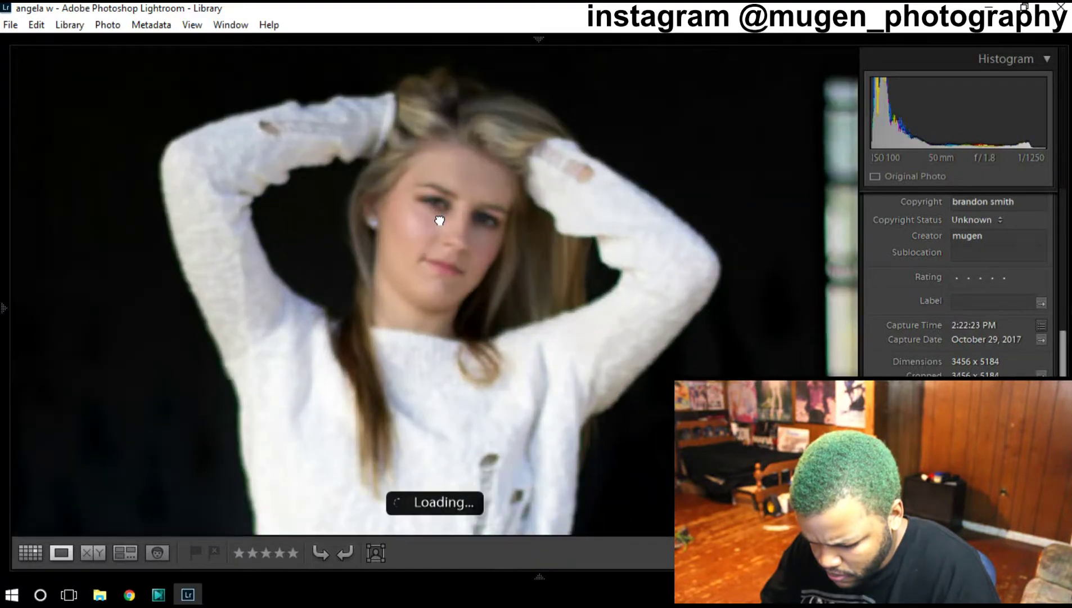
{"action": "left_click", "coordinate": [439, 220]}
{"action": "key", "text": "Right"}
{"action": "left_click", "coordinate": [439, 268]}
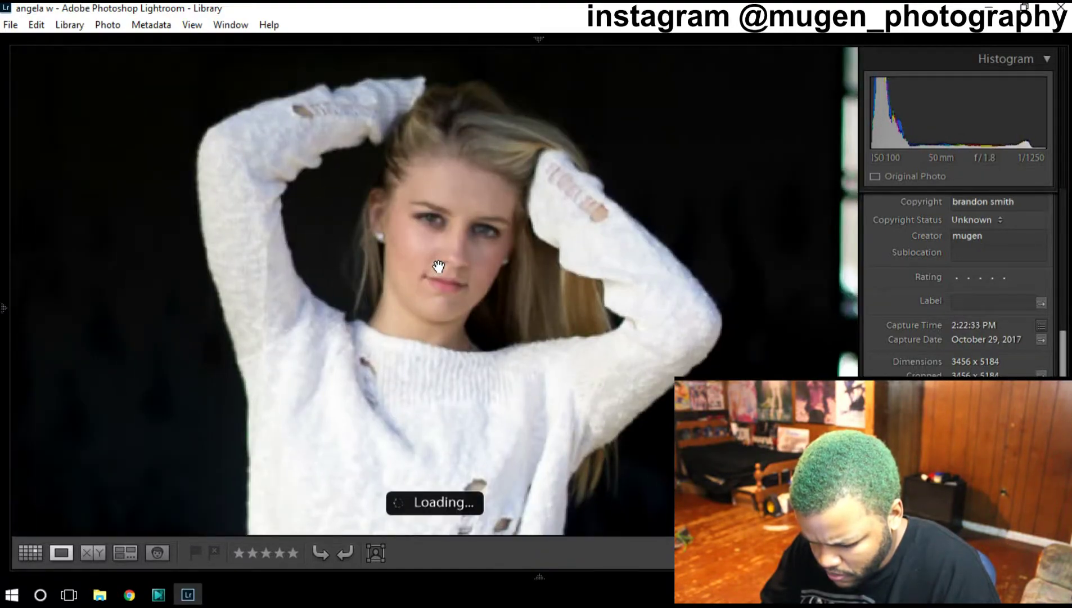
{"action": "left_click", "coordinate": [439, 267]}
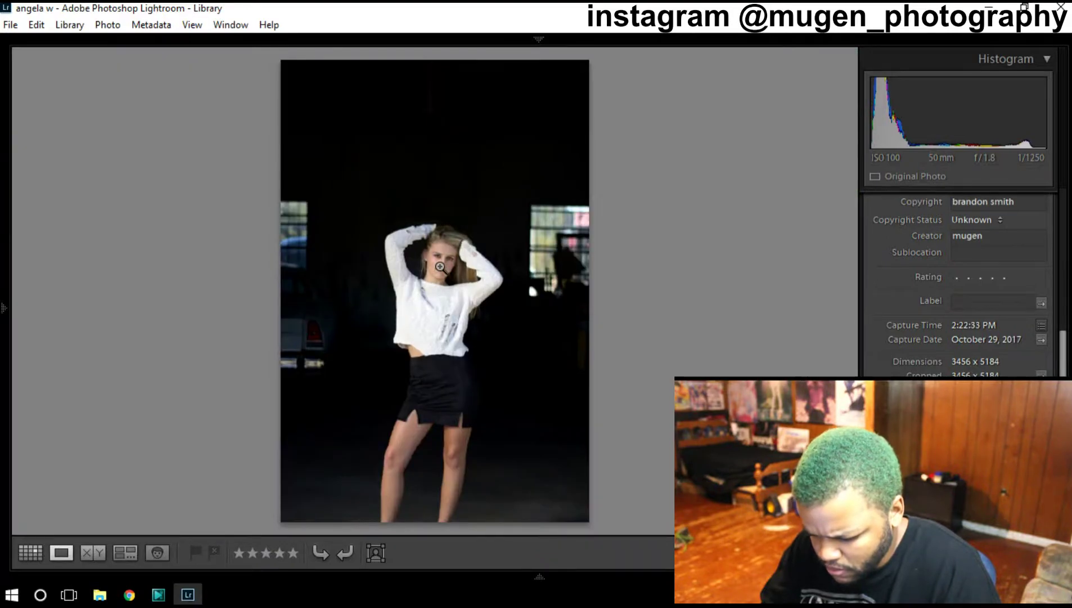
{"action": "left_click", "coordinate": [440, 266]}
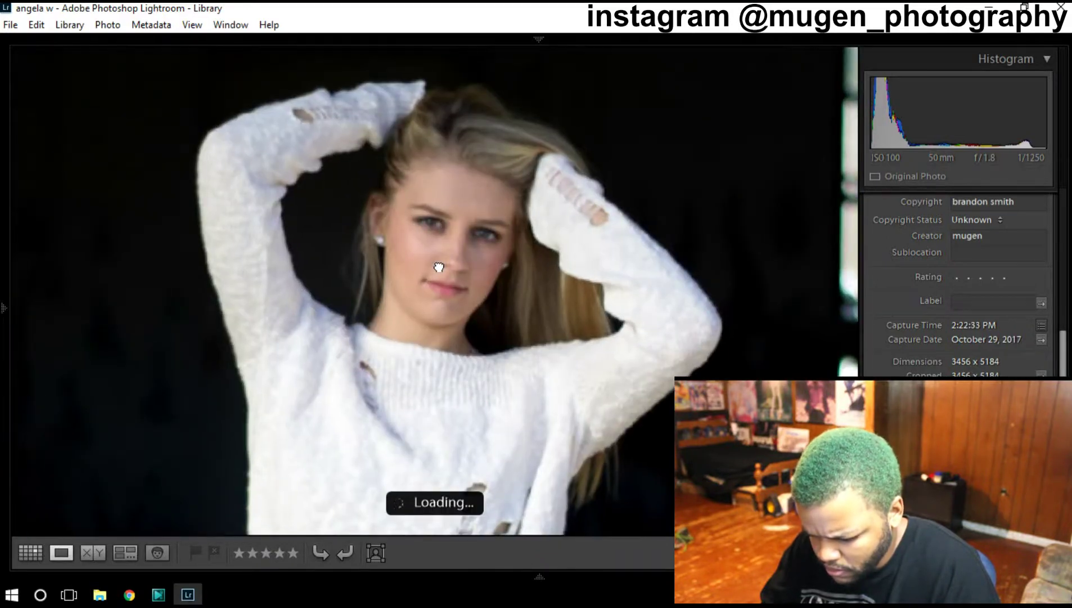
{"action": "left_click", "coordinate": [439, 265]}
{"action": "key", "text": "1"}
{"action": "left_click", "coordinate": [438, 265]}
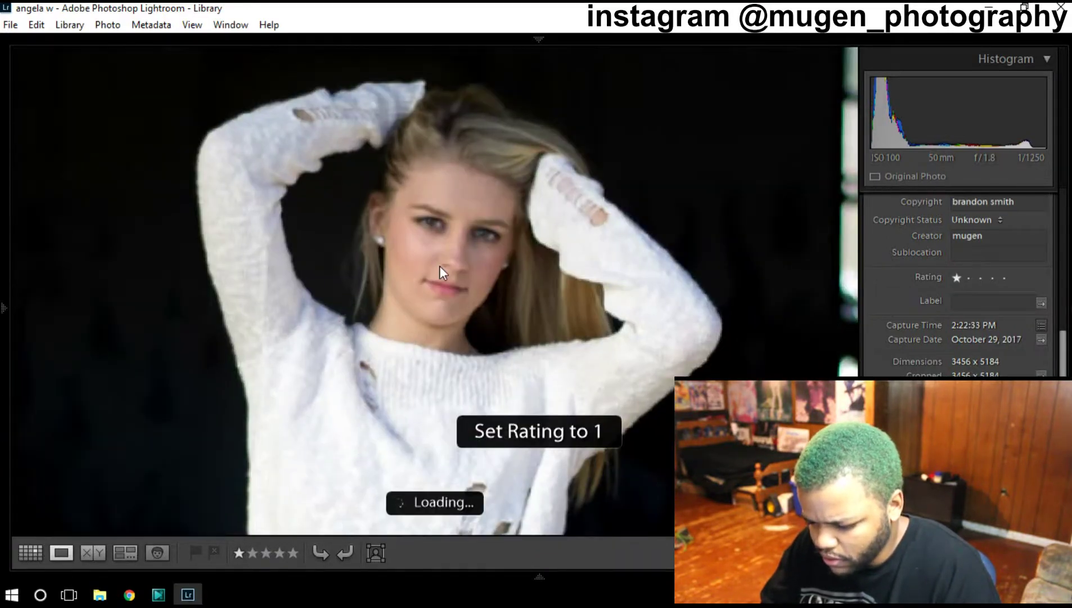
Step: Rate the next sharp shot two stars and clear the earlier photo's one-star rating
{"action": "key", "text": "Right"}
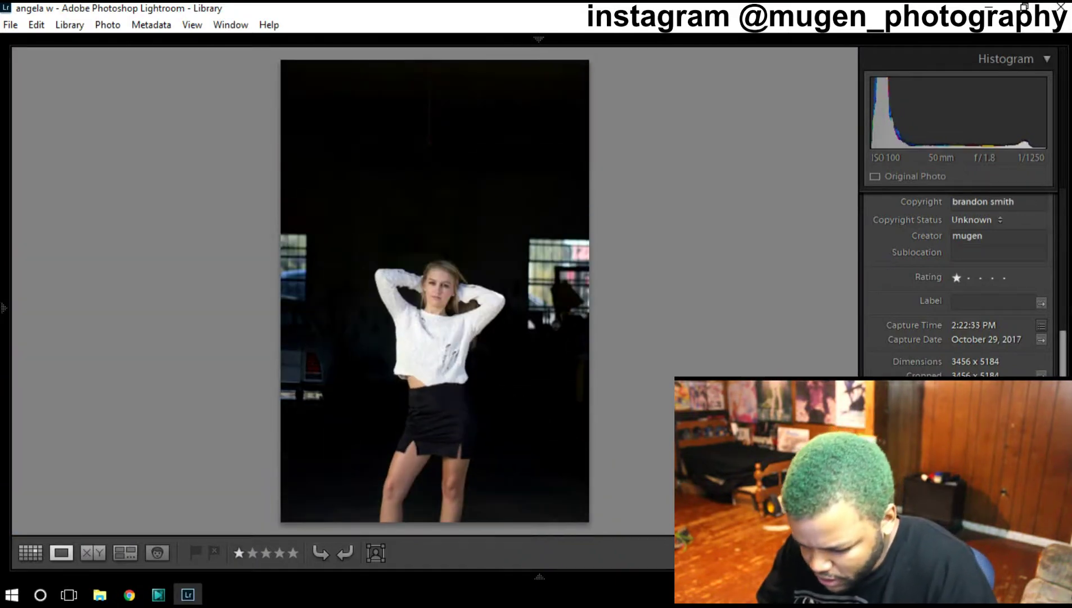
{"action": "left_click", "coordinate": [442, 293]}
{"action": "left_click", "coordinate": [443, 293]}
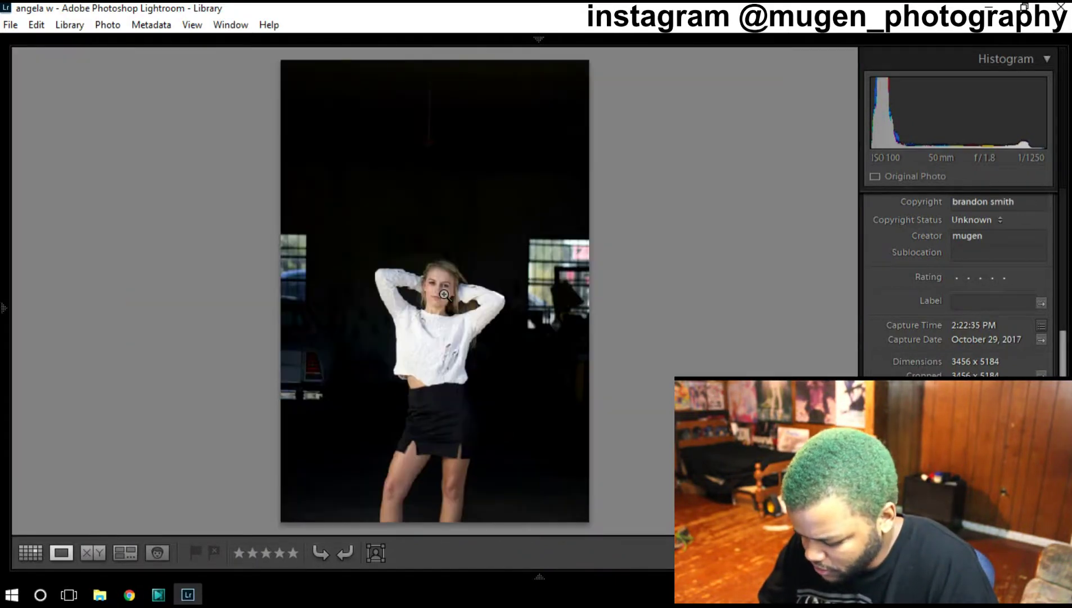
{"action": "key", "text": "2"}
{"action": "key", "text": "Left"}
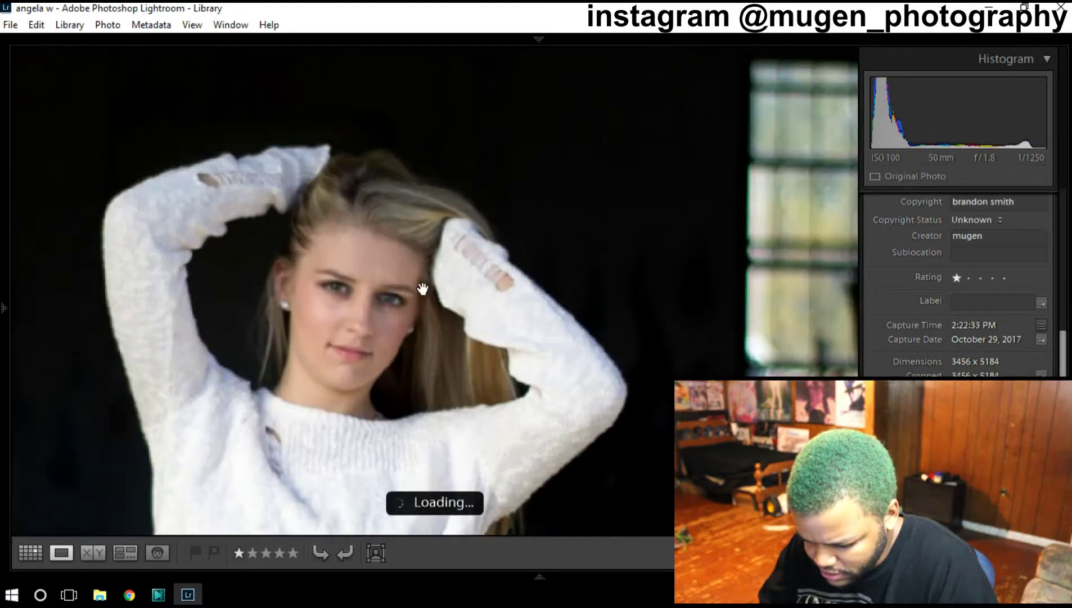
{"action": "left_click", "coordinate": [413, 293]}
{"action": "key", "text": "0"}
Step: Give two more dark-room shots, including the hair-spread photo, two-star ratings
{"action": "key", "text": "Right"}
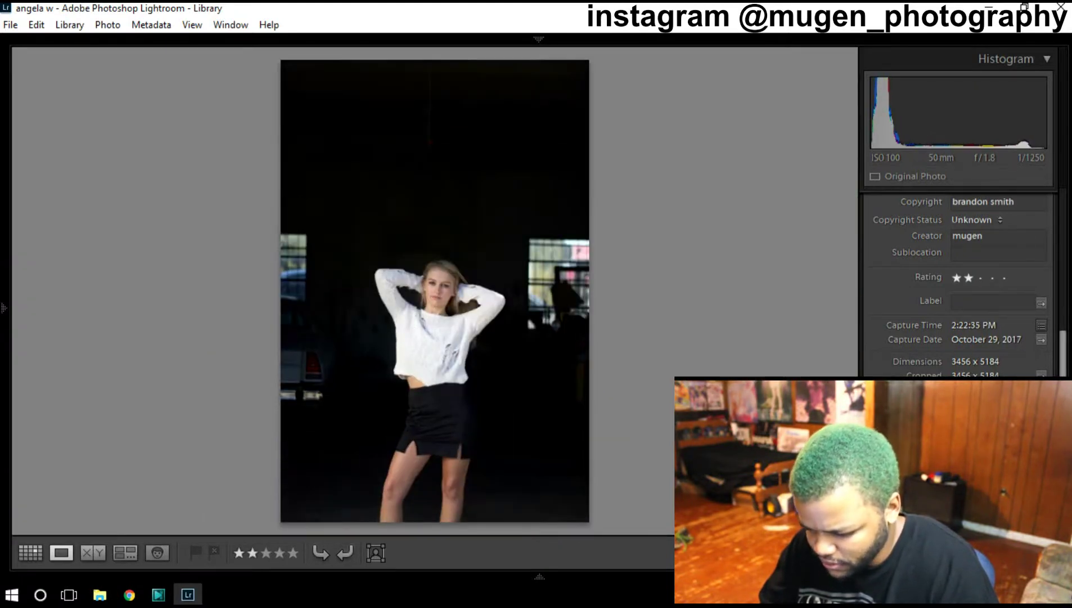
{"action": "key", "text": "Right"}
{"action": "key", "text": "Left"}
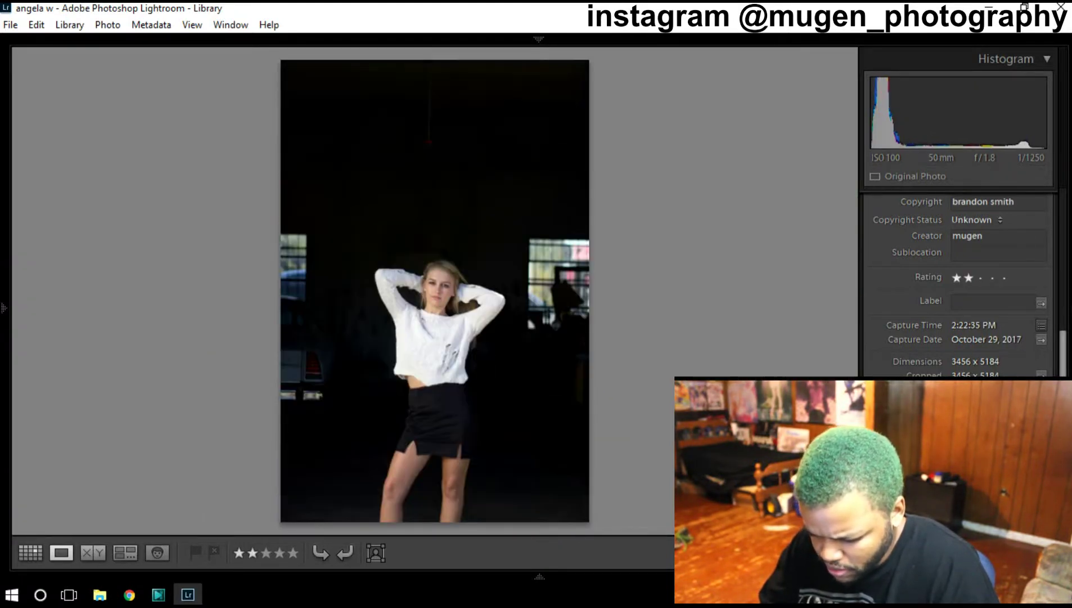
{"action": "key", "text": "Right"}
{"action": "key", "text": "2"}
{"action": "key", "text": "Left"}
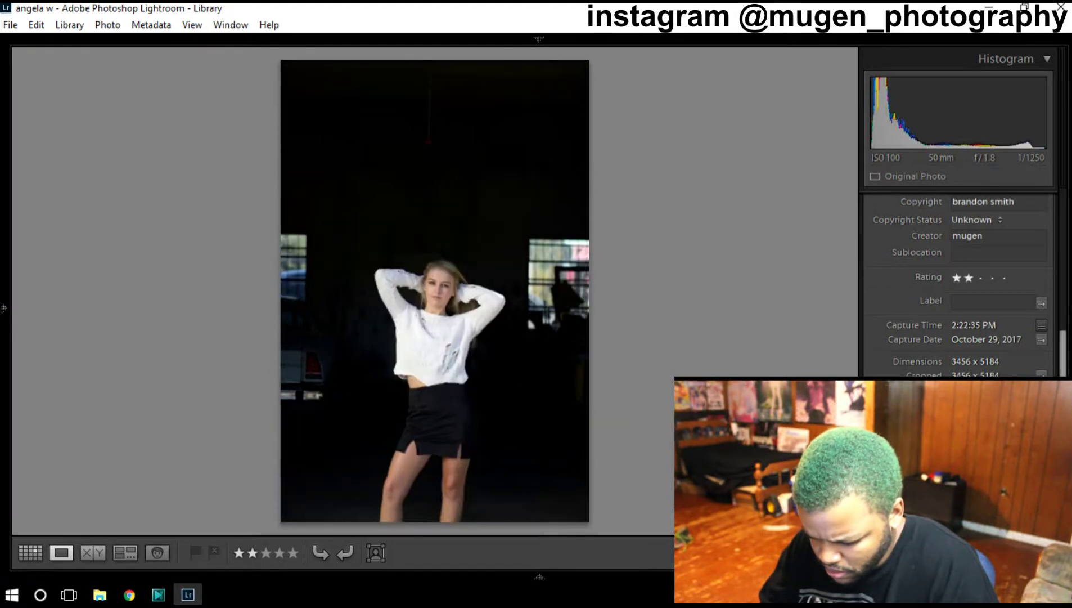
{"action": "key", "text": "Right"}
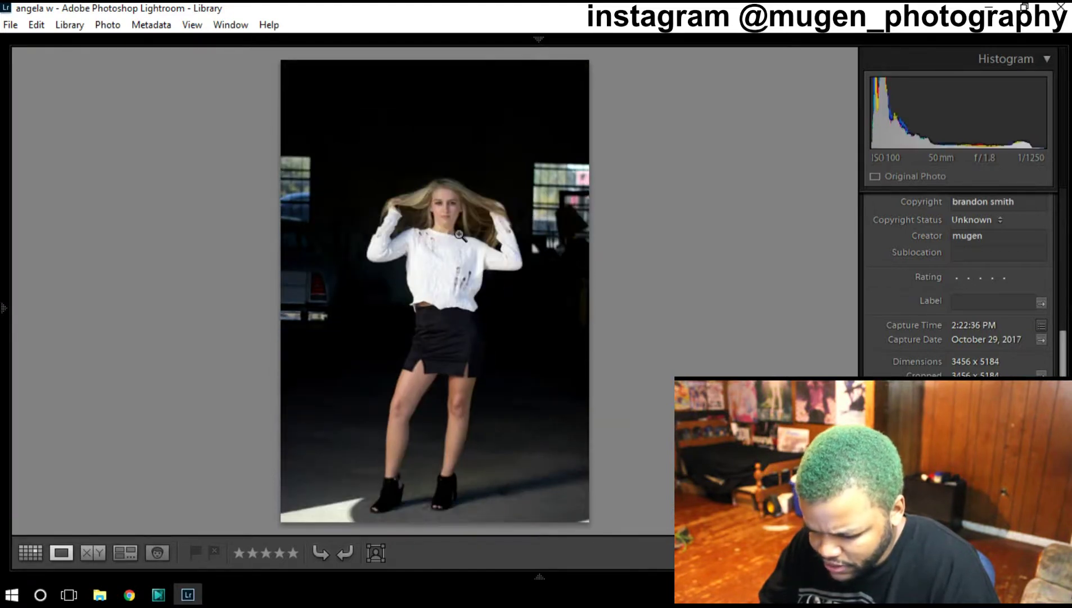
{"action": "key", "text": "2"}
Step: Zoom-check focus on the remaining burst photos and advance toward the outdoor fence shots
{"action": "left_click", "coordinate": [452, 217]}
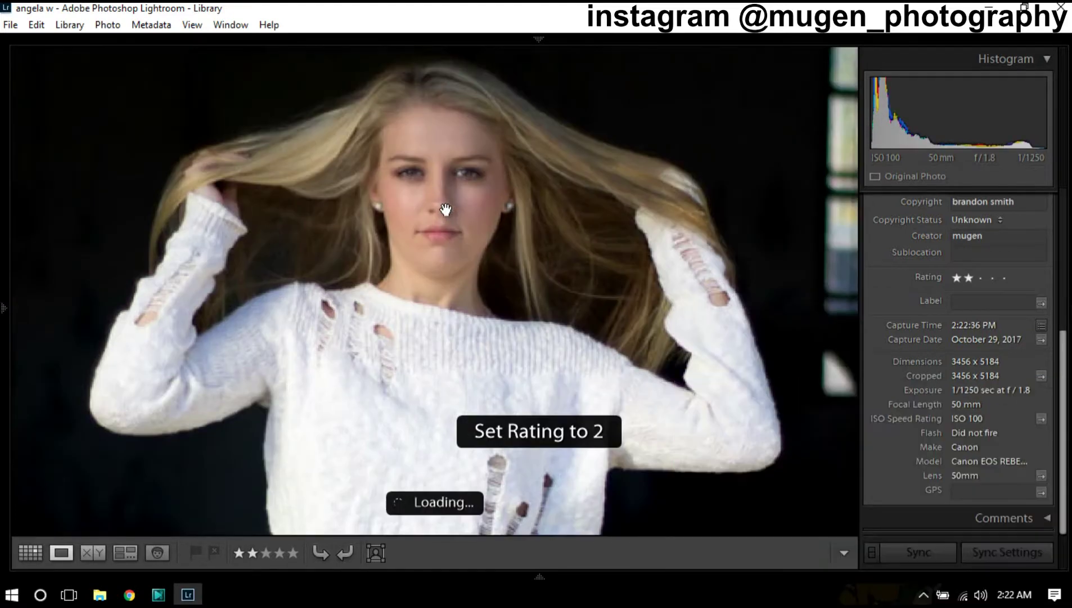
{"action": "left_click", "coordinate": [449, 211]}
{"action": "key", "text": "Right"}
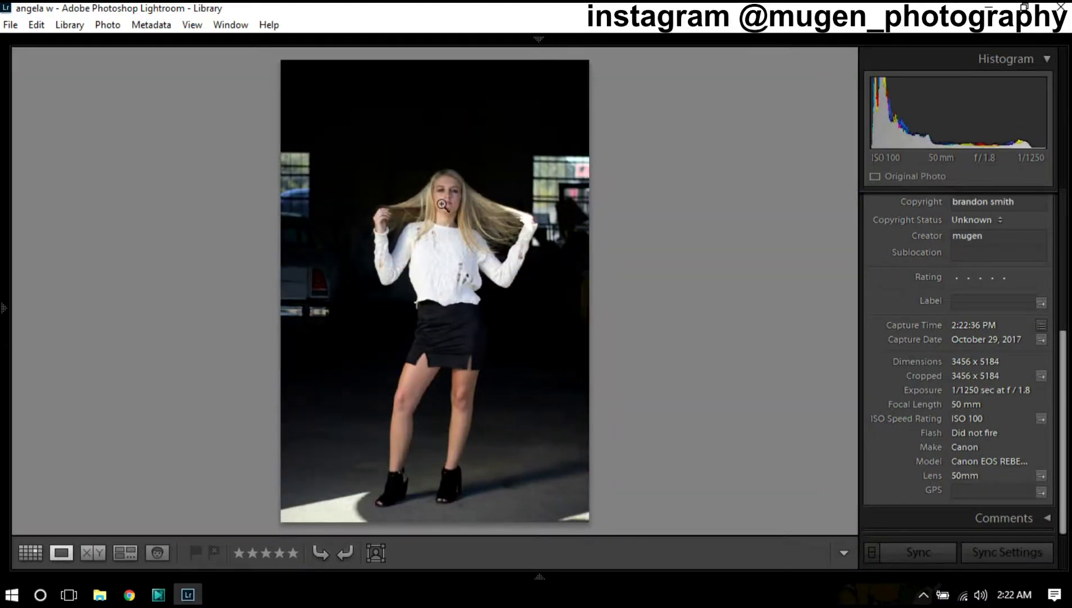
{"action": "left_click", "coordinate": [449, 197]}
{"action": "left_click", "coordinate": [448, 198]}
{"action": "key", "text": "Right"}
{"action": "key", "text": "Right"}
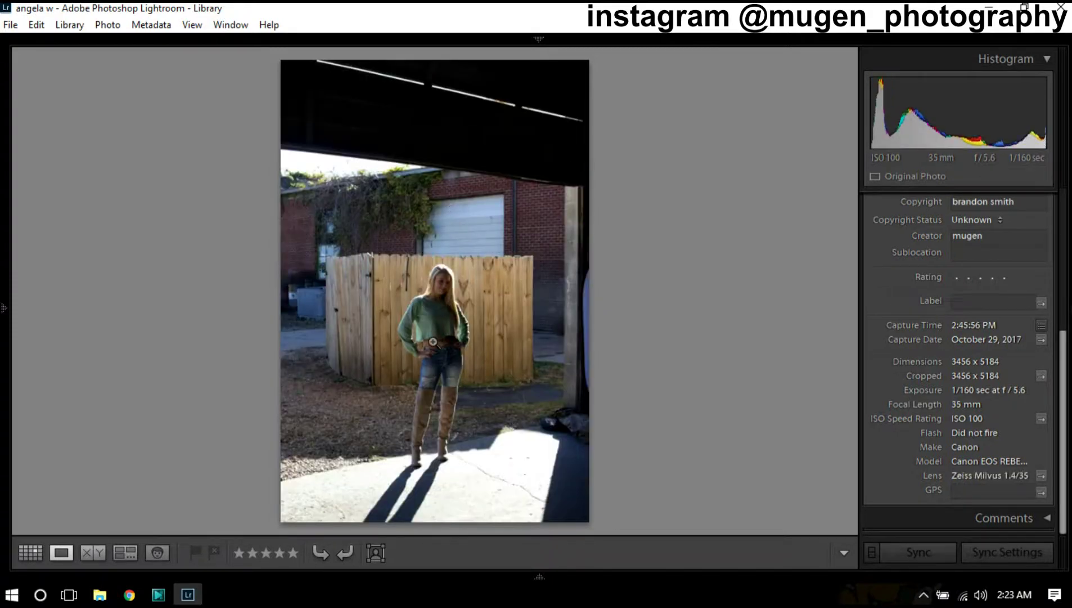
{"action": "key", "text": "Left"}
{"action": "key", "text": "Right"}
{"action": "left_click", "coordinate": [432, 298]}
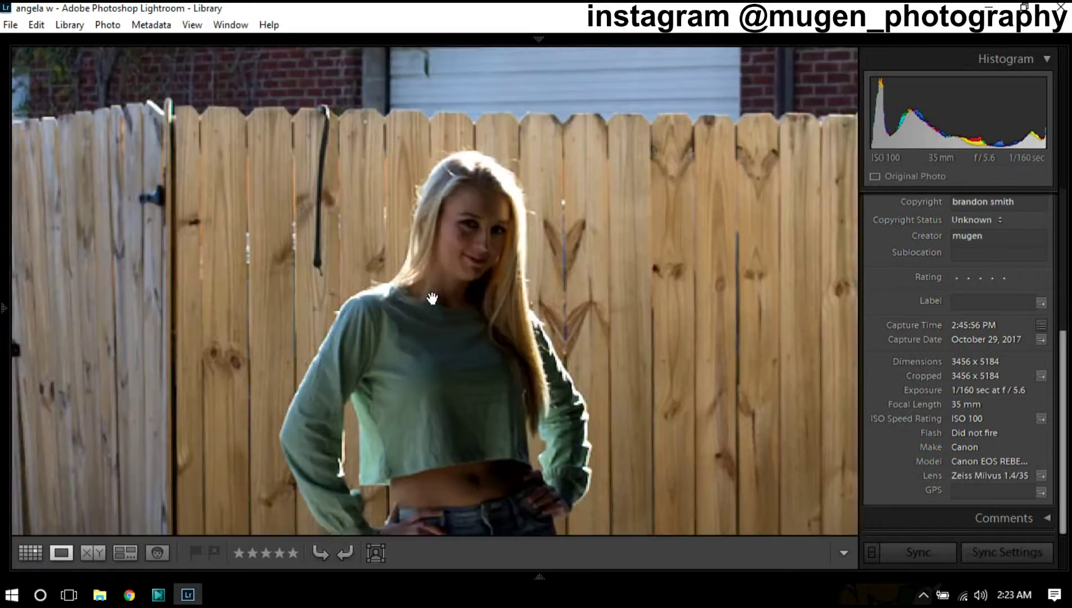
{"action": "key", "text": "Right"}
{"action": "key", "text": "Right"}
{"action": "key", "text": "Right"}
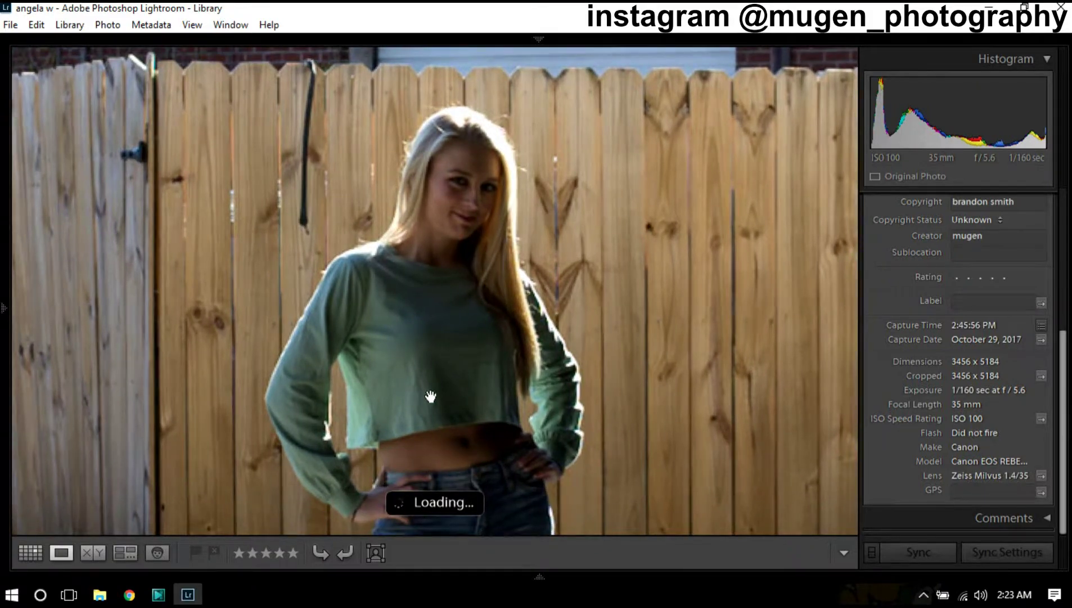
{"action": "key", "text": "Right"}
{"action": "key", "text": "Right"}
{"action": "key", "text": "Right"}
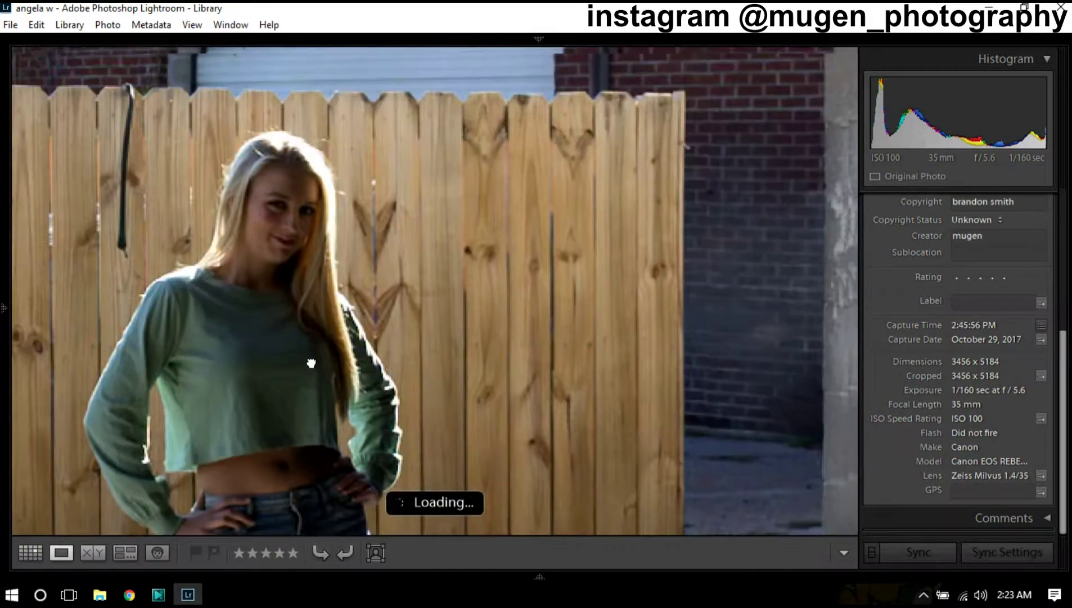
{"action": "key", "text": "Right"}
{"action": "key", "text": "Right"}
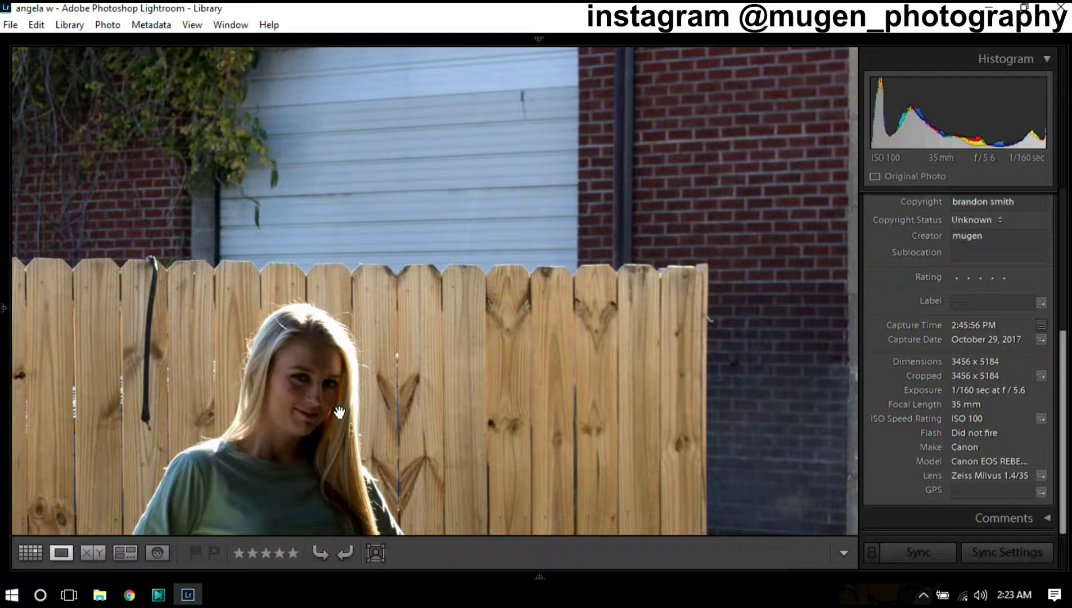
{"action": "key", "text": "Right"}
{"action": "key", "text": "Right"}
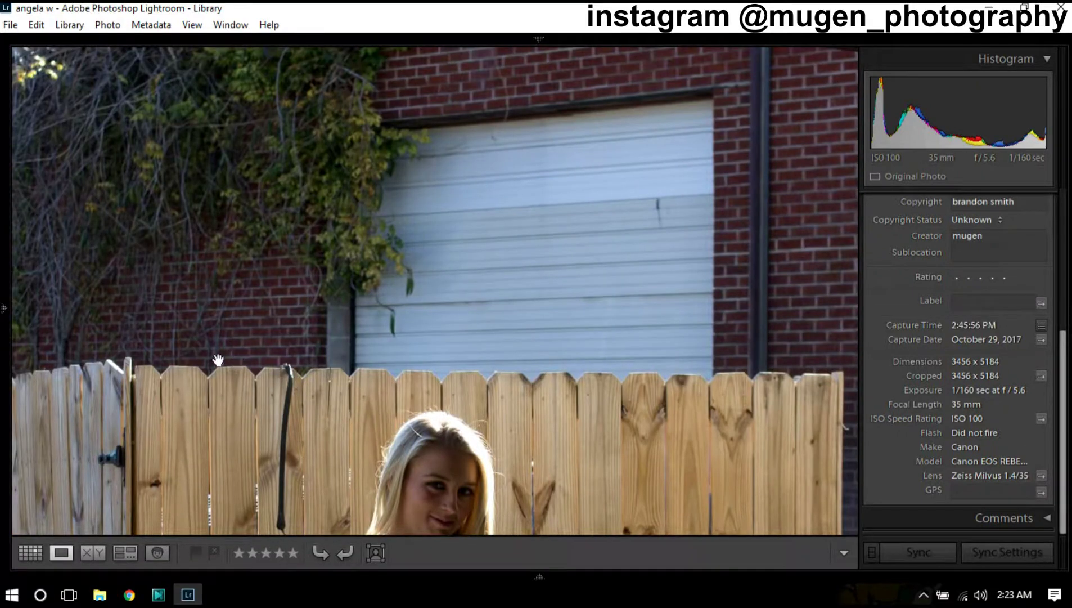
{"action": "left_click_drag", "start_coordinate": [218, 360], "coordinate": [478, 302]}
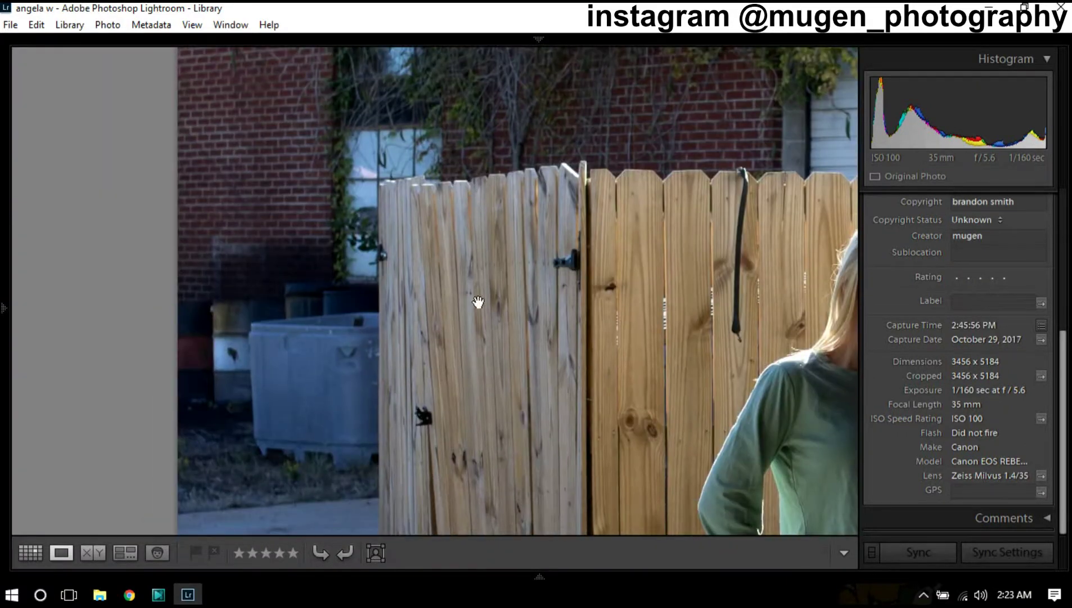
{"action": "key", "text": "Right"}
{"action": "key", "text": "Right"}
{"action": "key", "text": "Right"}
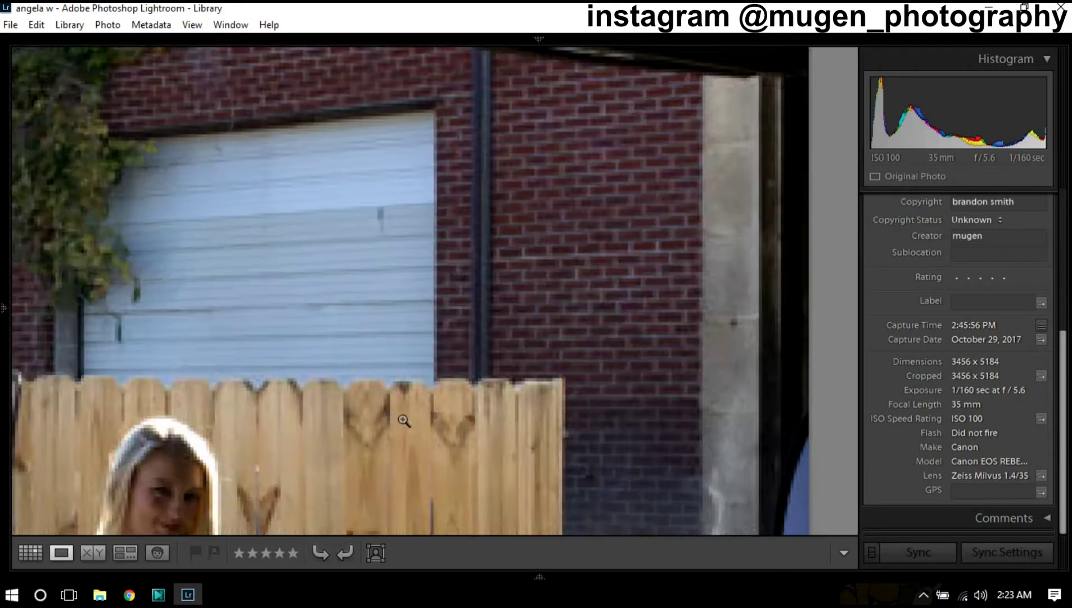
{"action": "left_click", "coordinate": [404, 420]}
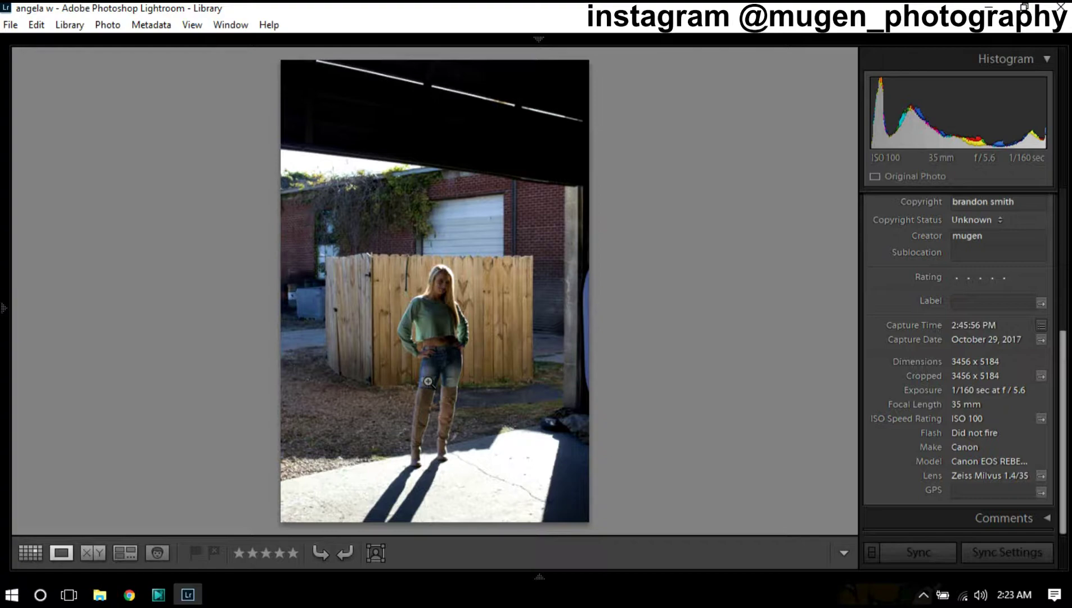
{"action": "left_click", "coordinate": [447, 331]}
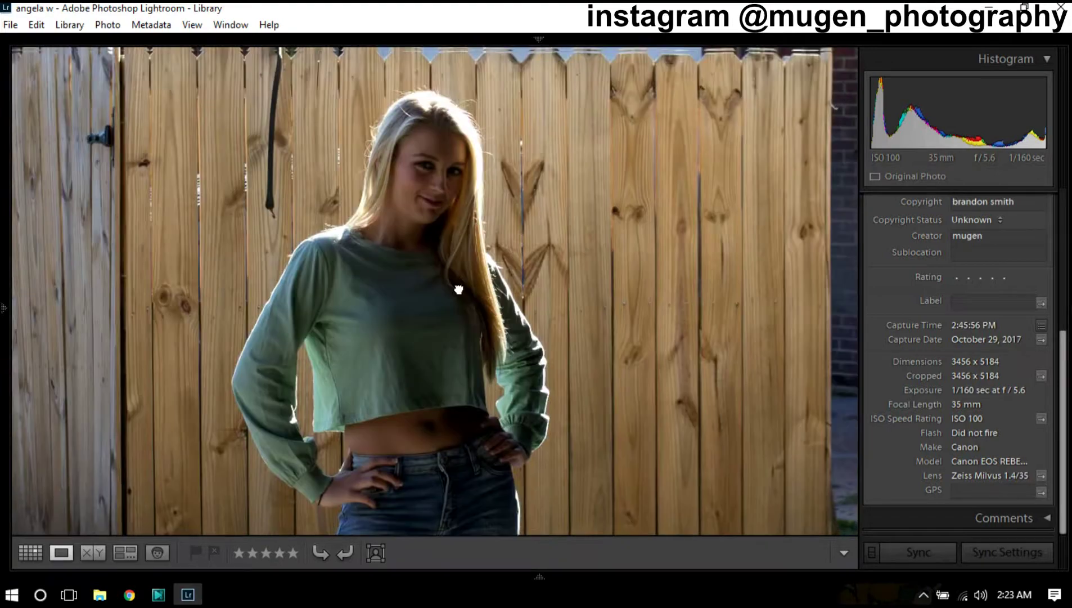
{"action": "left_click_drag", "start_coordinate": [457, 292], "coordinate": [401, 419]}
{"action": "scroll", "coordinate": [419, 359], "scroll_direction": "down", "scroll_amount": 1}
{"action": "scroll", "coordinate": [402, 354], "scroll_direction": "down", "scroll_amount": 3}
{"action": "scroll", "coordinate": [383, 359], "scroll_direction": "down", "scroll_amount": 3}
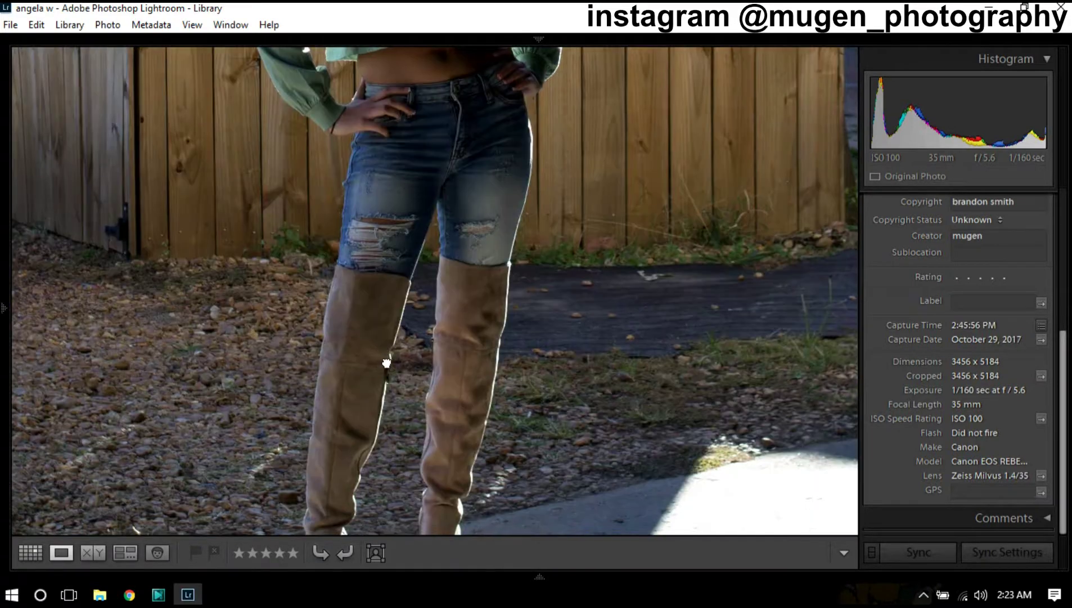
{"action": "scroll", "coordinate": [393, 253], "scroll_direction": "down", "scroll_amount": 3}
{"action": "scroll", "coordinate": [399, 178], "scroll_direction": "up", "scroll_amount": 3}
{"action": "scroll", "coordinate": [400, 209], "scroll_direction": "down", "scroll_amount": 3}
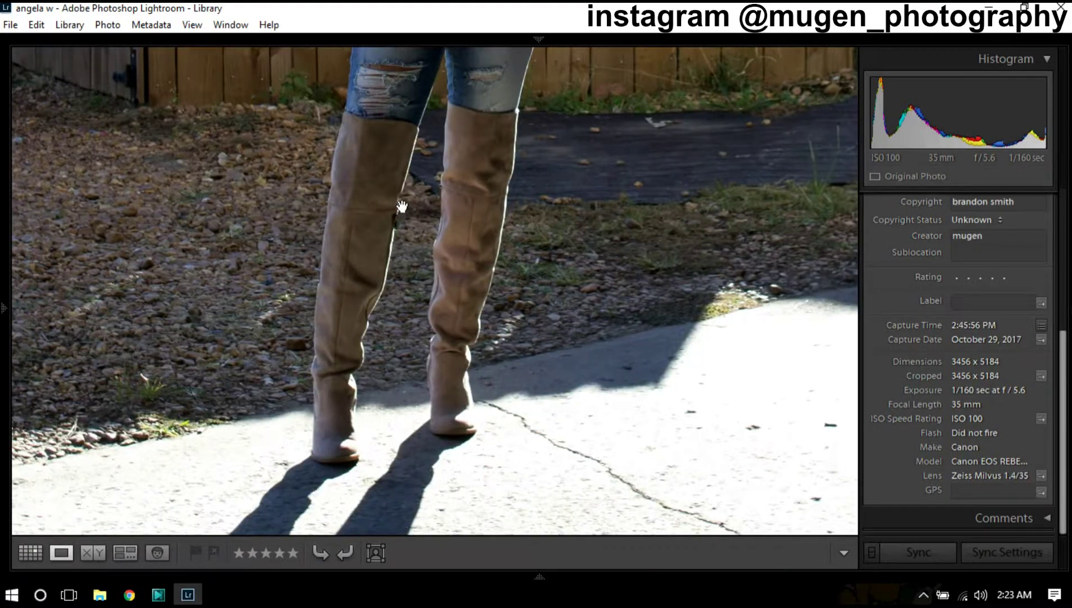
{"action": "scroll", "coordinate": [419, 191], "scroll_direction": "up", "scroll_amount": 1}
{"action": "scroll", "coordinate": [450, 180], "scroll_direction": "up", "scroll_amount": 3}
{"action": "scroll", "coordinate": [450, 225], "scroll_direction": "up", "scroll_amount": 3}
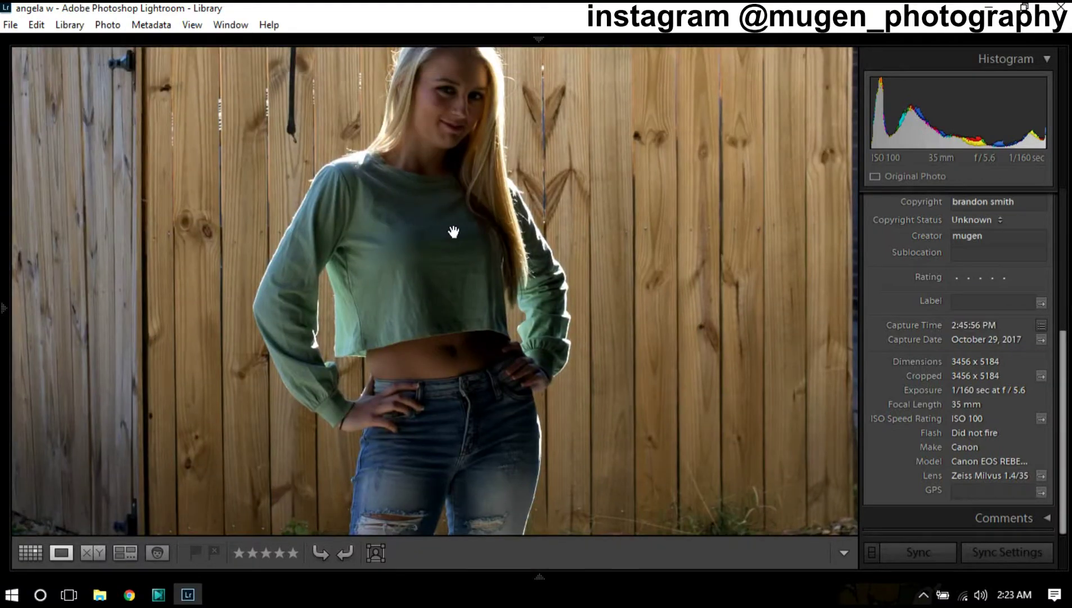
{"action": "scroll", "coordinate": [436, 270], "scroll_direction": "up", "scroll_amount": 1}
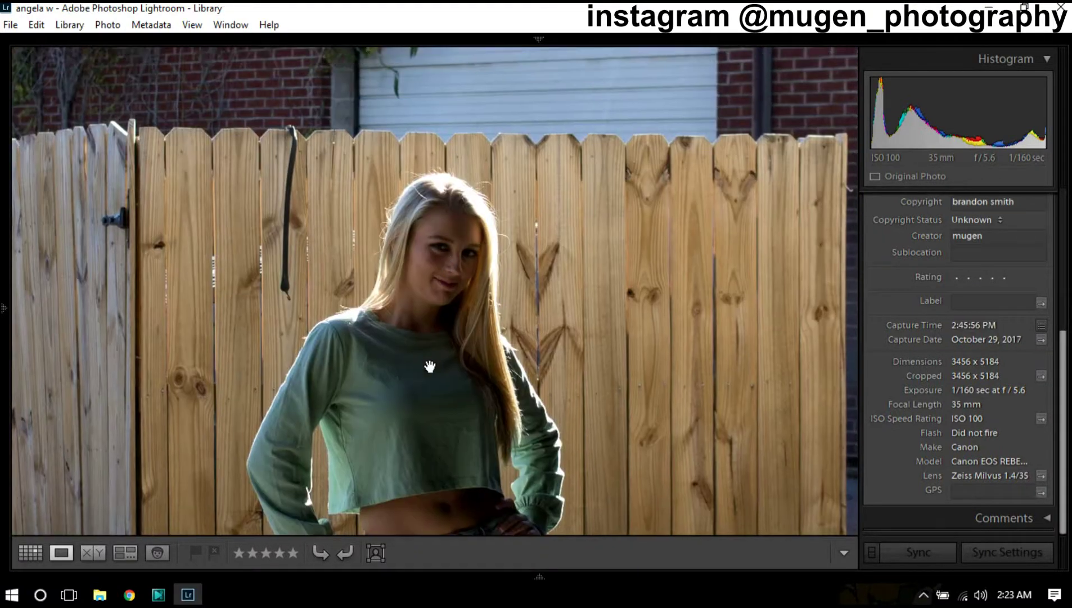
{"action": "left_click", "coordinate": [431, 369]}
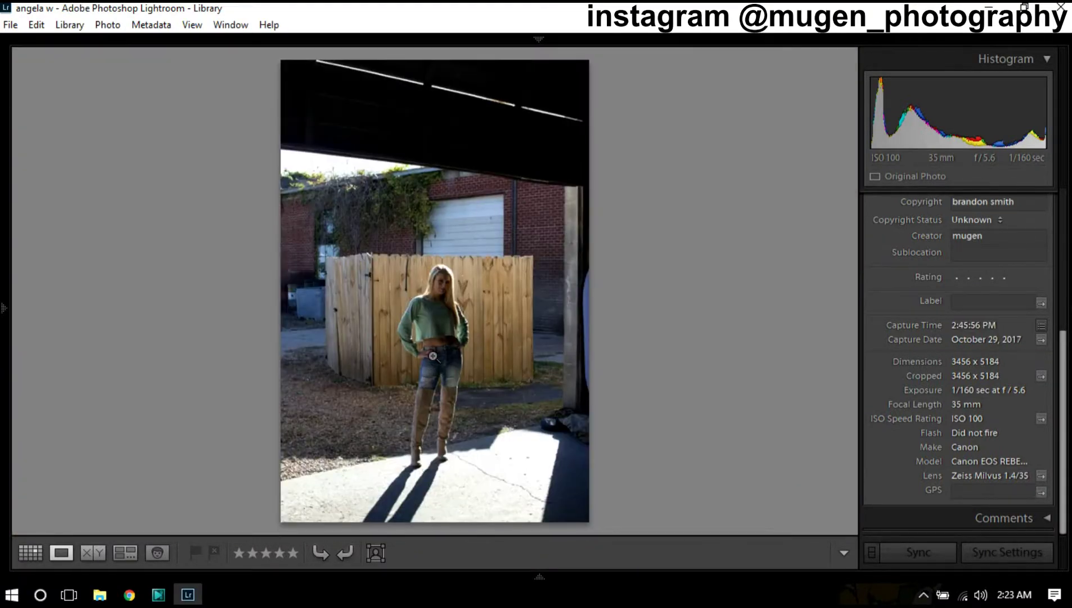
Step: Zoom-check the 2:46:36 PM 50mm shot and give it two stars
{"action": "key", "text": "Right"}
{"action": "left_click", "coordinate": [438, 295]}
{"action": "key", "text": "Right"}
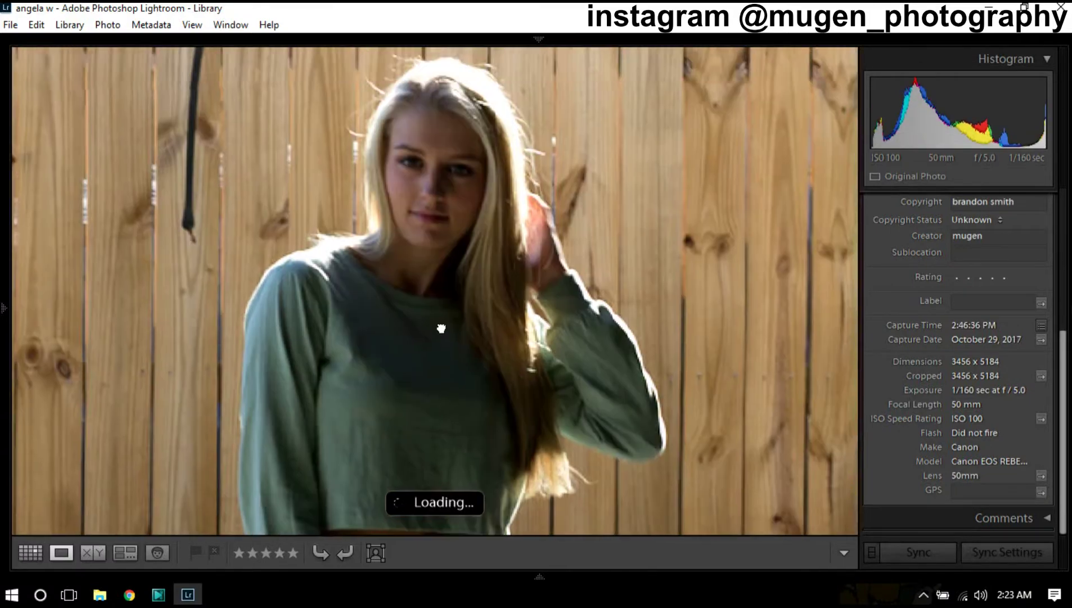
{"action": "left_click", "coordinate": [438, 331]}
{"action": "key", "text": "2"}
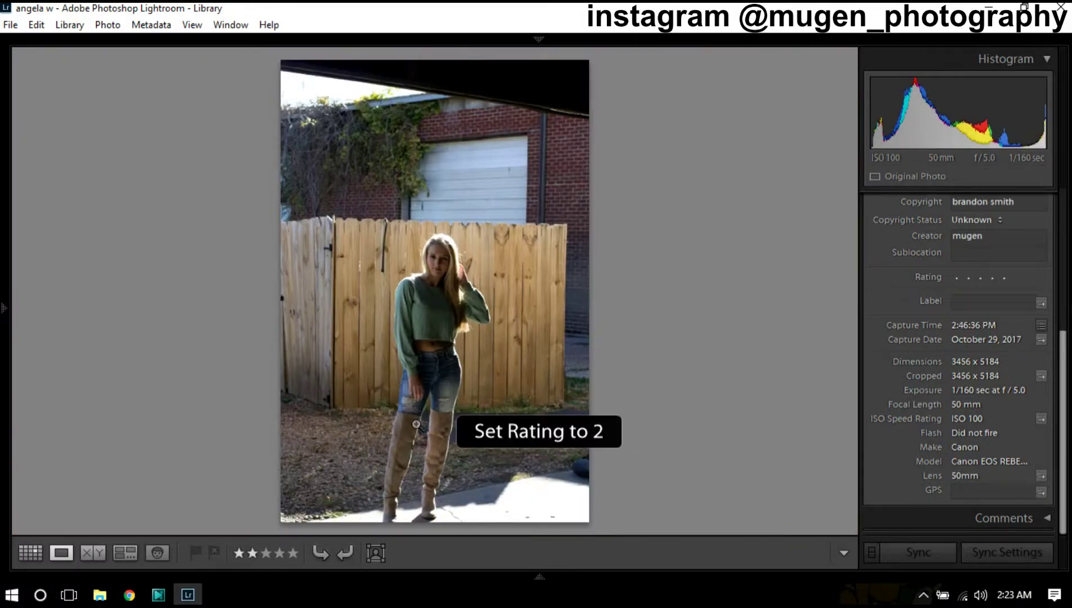
Step: Inspect the 2:46:46 fence shot at 1:1 from face to fence top, leaving it unrated
{"action": "key", "text": "Right"}
{"action": "left_click", "coordinate": [409, 348]}
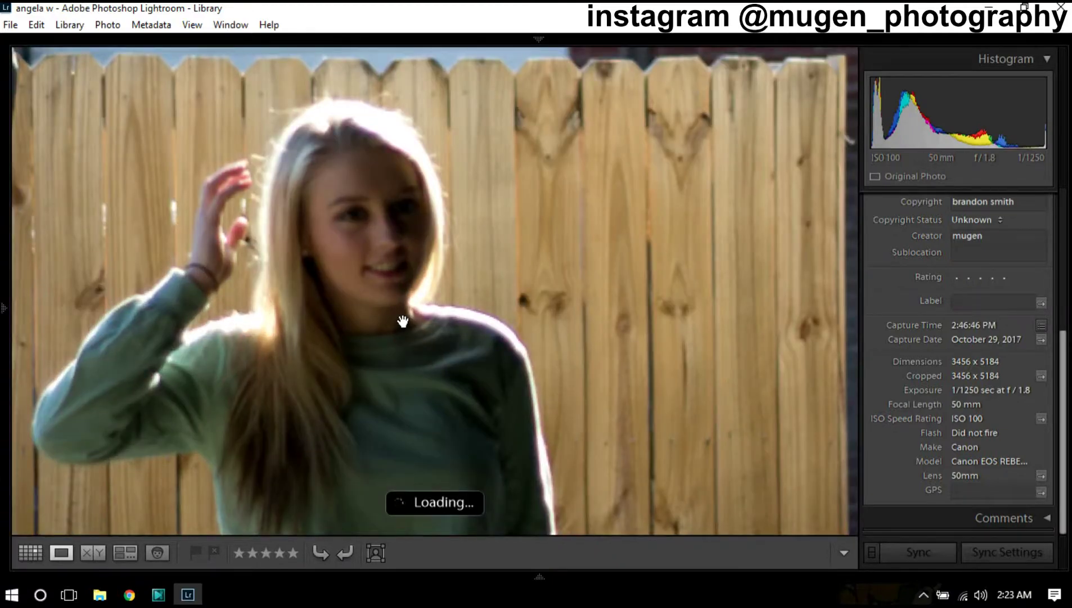
{"action": "left_click", "coordinate": [403, 322]}
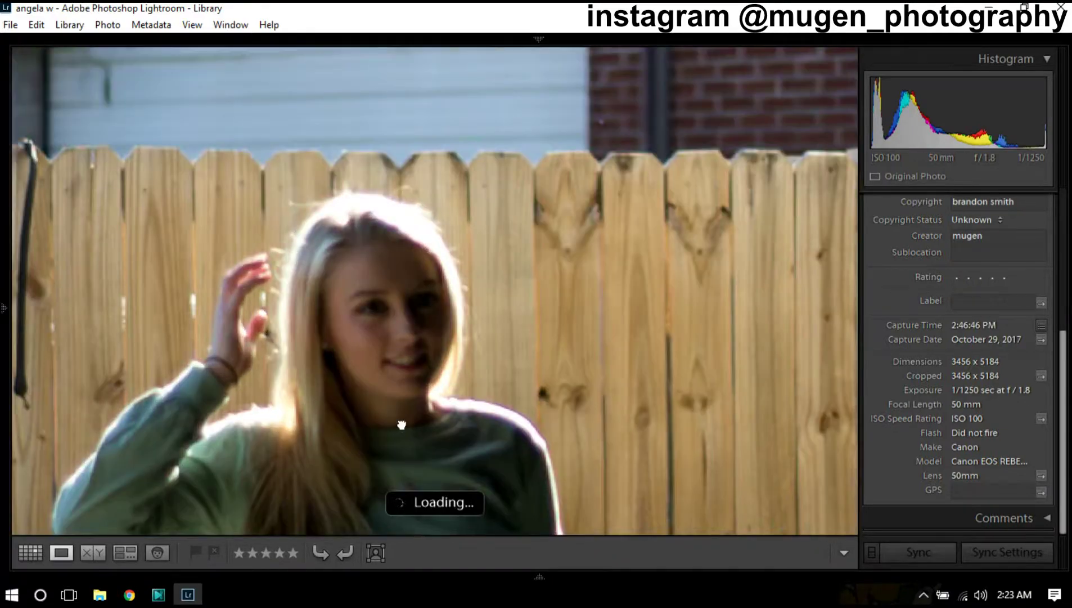
{"action": "left_click_drag", "start_coordinate": [402, 424], "coordinate": [406, 305]}
{"action": "left_click_drag", "start_coordinate": [415, 243], "coordinate": [405, 299]}
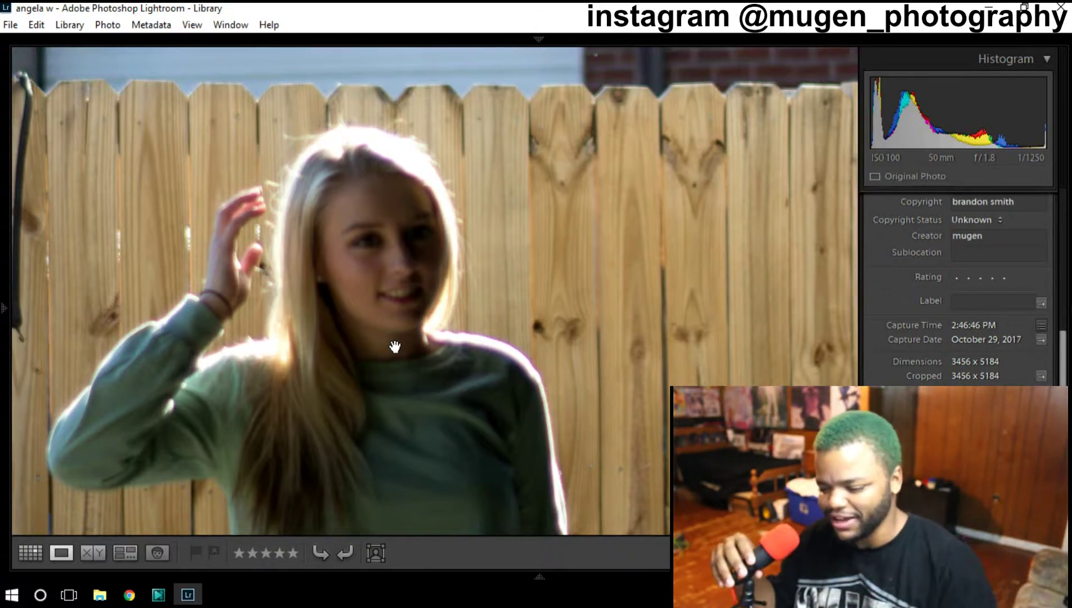
{"action": "left_click", "coordinate": [395, 346]}
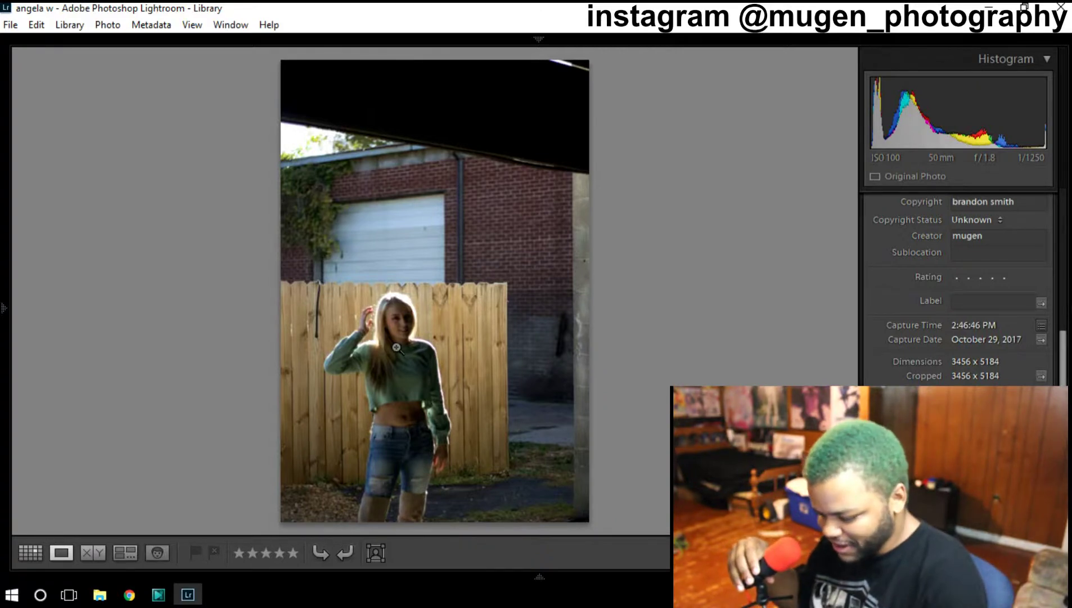
Step: Advance to the 2:46:47 PM standing fence shot and briefly zoom in and out
{"action": "key", "text": "Right"}
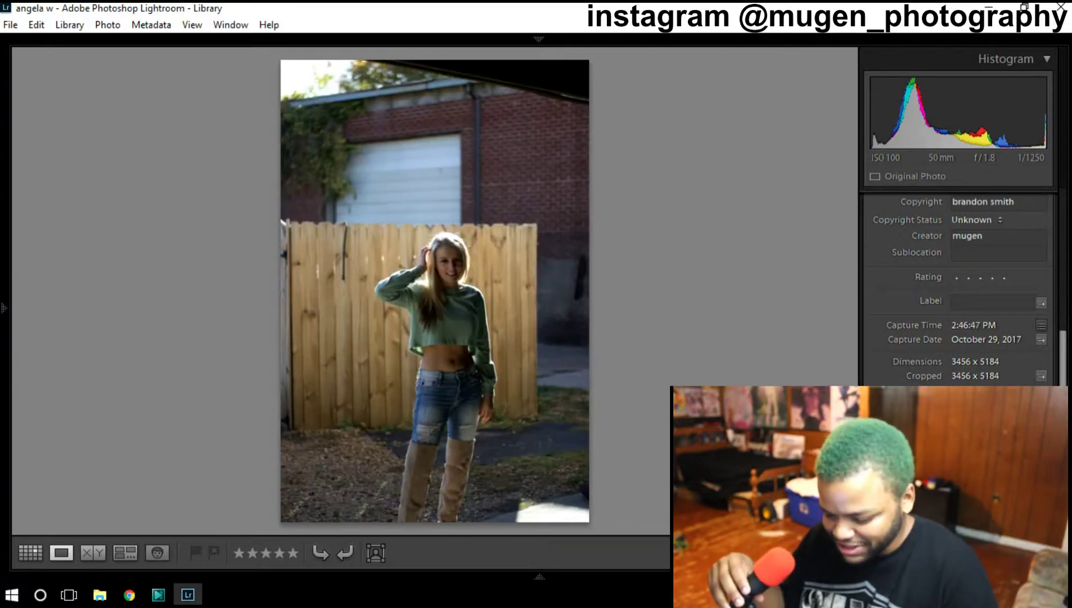
{"action": "left_click", "coordinate": [377, 261]}
{"action": "left_click", "coordinate": [402, 289]}
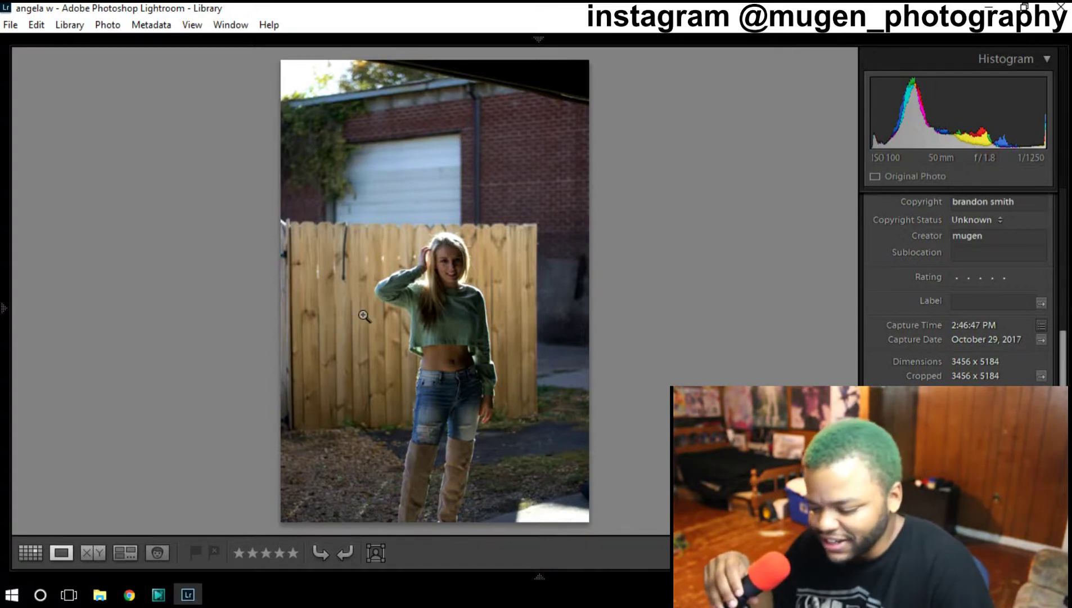
{"action": "left_click", "coordinate": [383, 271]}
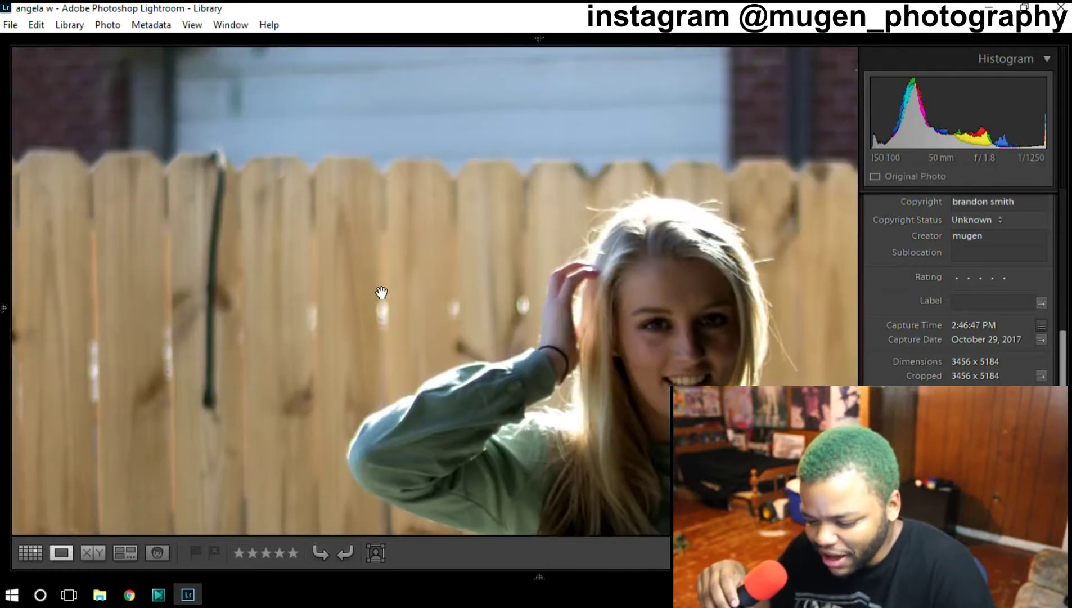
{"action": "left_click", "coordinate": [378, 294]}
Step: Inspect the model at 1:1 from her face down to jeans, ground and boots
{"action": "left_click", "coordinate": [450, 270]}
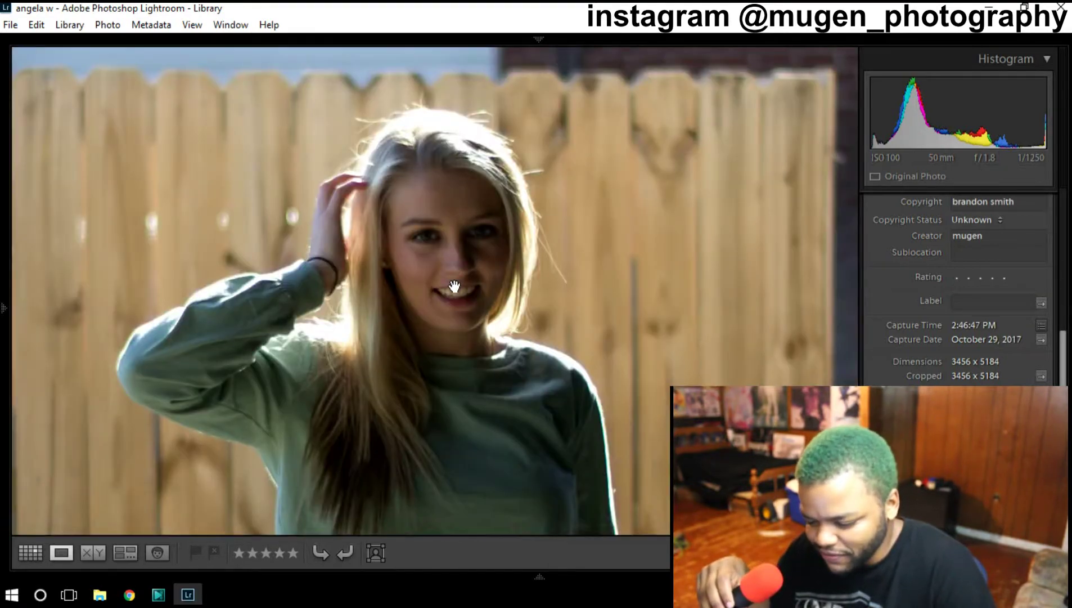
{"action": "left_click_drag", "start_coordinate": [456, 309], "coordinate": [443, 181]}
{"action": "mouse_move", "coordinate": [414, 334]}
{"action": "left_mouse_down"}
{"action": "mouse_move", "coordinate": [419, 289]}
{"action": "mouse_move", "coordinate": [426, 319]}
{"action": "left_mouse_up"}
{"action": "scroll", "coordinate": [426, 319], "scroll_direction": "down", "scroll_amount": 3}
{"action": "scroll", "coordinate": [436, 247], "scroll_direction": "down", "scroll_amount": 3}
{"action": "scroll", "coordinate": [412, 282], "scroll_direction": "down", "scroll_amount": 3}
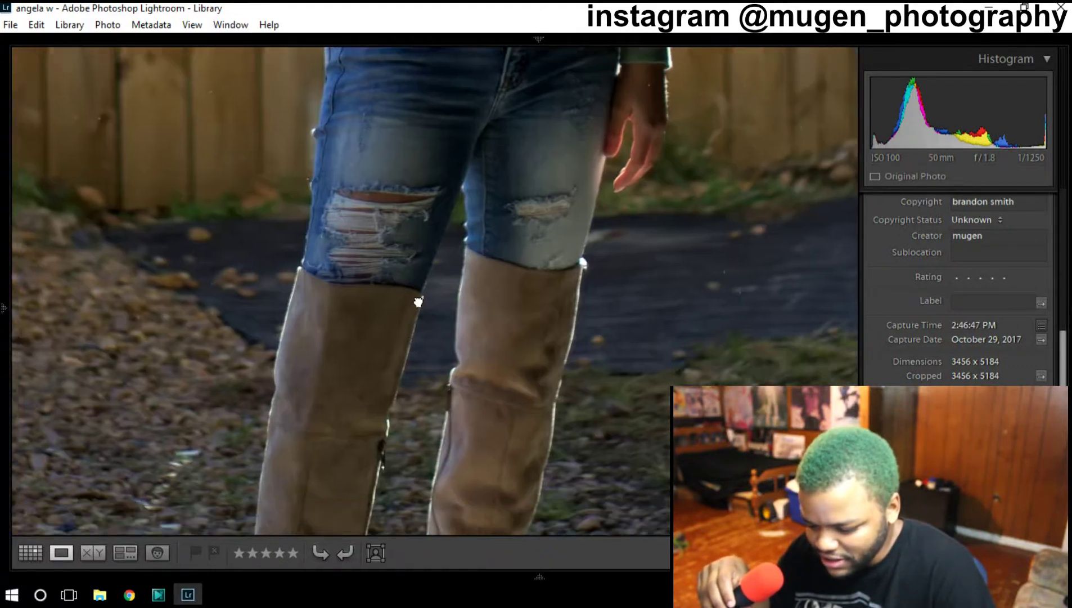
{"action": "scroll", "coordinate": [419, 303], "scroll_direction": "down", "scroll_amount": 3}
{"action": "scroll", "coordinate": [494, 213], "scroll_direction": "up", "scroll_amount": 3}
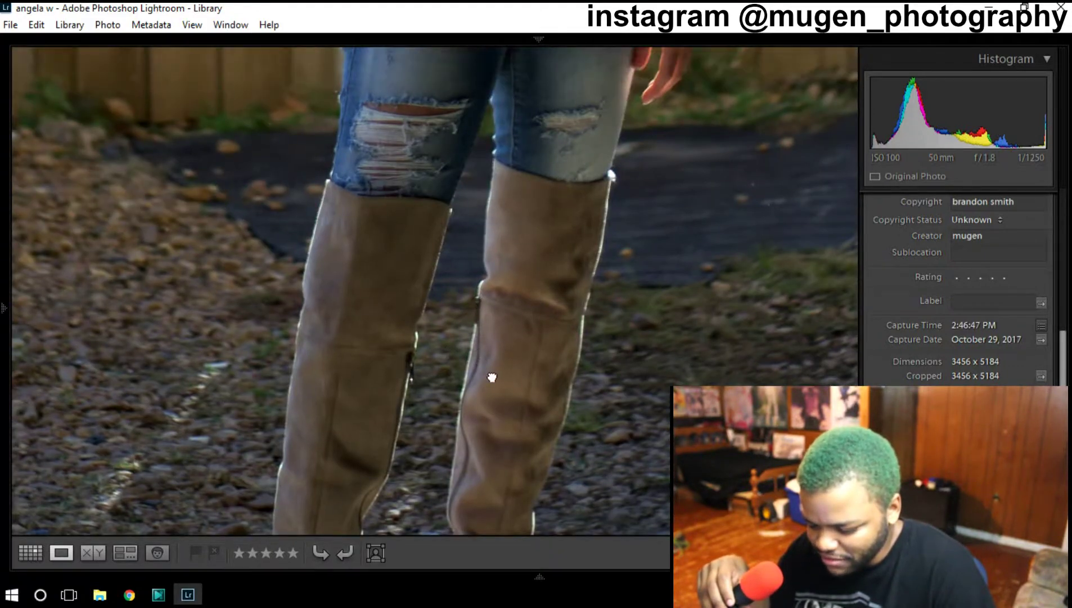
{"action": "mouse_move", "coordinate": [492, 377]}
{"action": "left_mouse_down"}
{"action": "mouse_move", "coordinate": [538, 215]}
{"action": "mouse_move", "coordinate": [378, 256]}
{"action": "left_mouse_up"}
{"action": "mouse_move", "coordinate": [361, 201]}
{"action": "left_mouse_down"}
{"action": "mouse_move", "coordinate": [448, 292]}
{"action": "mouse_move", "coordinate": [520, 297]}
{"action": "mouse_move", "coordinate": [583, 276]}
{"action": "left_mouse_up"}
Step: Pan the close-up across the fence, house siding, brick wall and roof edge, then fit the photo
{"action": "mouse_move", "coordinate": [375, 231]}
{"action": "left_mouse_down"}
{"action": "mouse_move", "coordinate": [531, 299]}
{"action": "mouse_move", "coordinate": [673, 316]}
{"action": "mouse_move", "coordinate": [541, 301]}
{"action": "mouse_move", "coordinate": [605, 197]}
{"action": "mouse_move", "coordinate": [647, 316]}
{"action": "mouse_move", "coordinate": [534, 415]}
{"action": "left_mouse_up"}
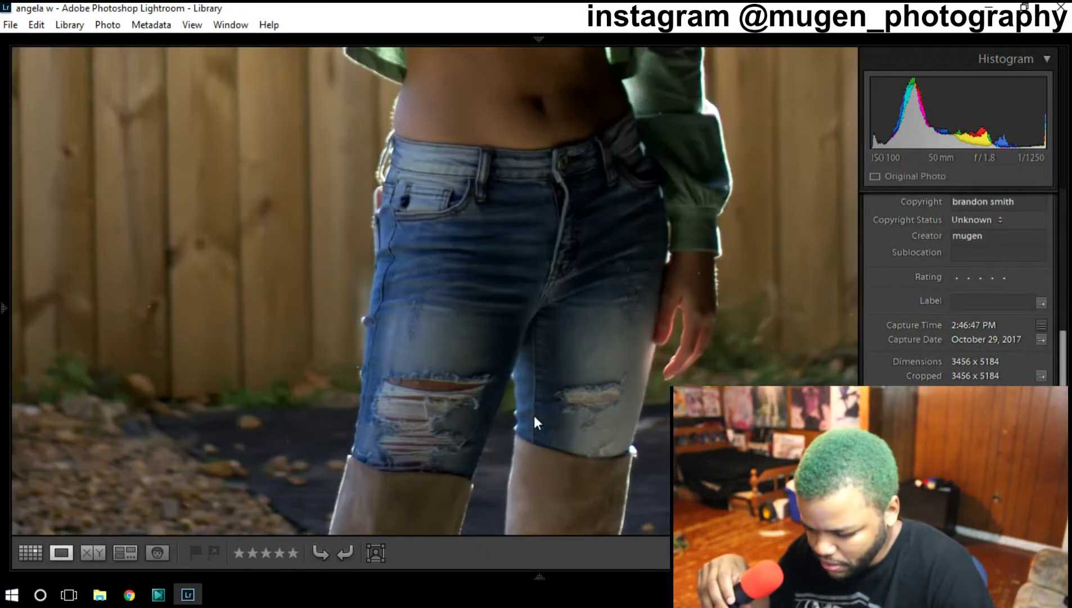
{"action": "mouse_move", "coordinate": [579, 225]}
{"action": "left_mouse_down"}
{"action": "mouse_move", "coordinate": [558, 338]}
{"action": "mouse_move", "coordinate": [553, 167]}
{"action": "left_mouse_up"}
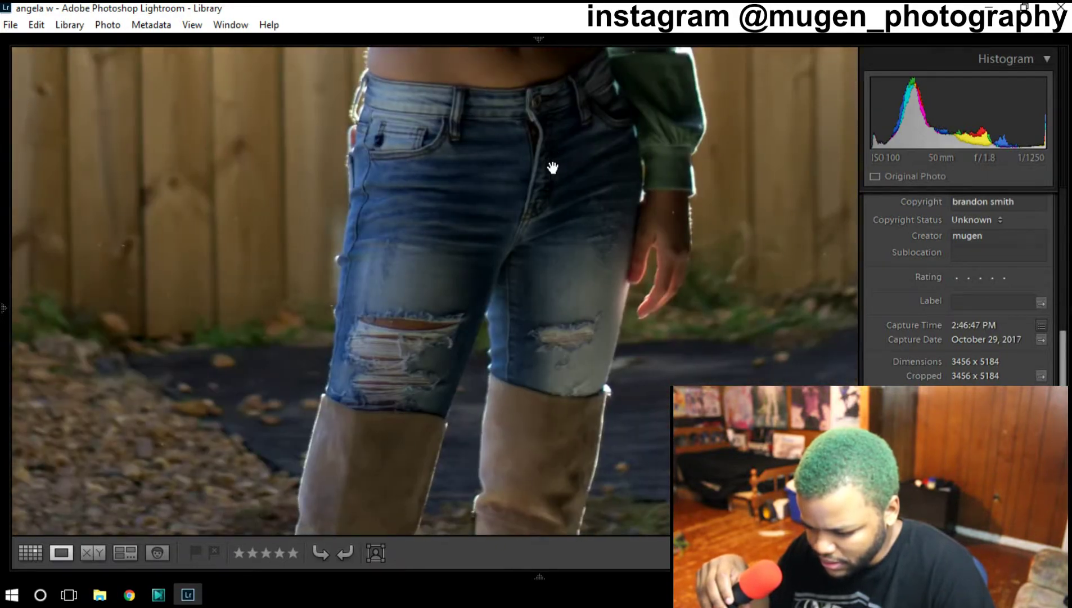
{"action": "mouse_move", "coordinate": [540, 56]}
{"action": "left_mouse_down"}
{"action": "mouse_move", "coordinate": [534, 207]}
{"action": "mouse_move", "coordinate": [553, 232]}
{"action": "mouse_move", "coordinate": [531, 318]}
{"action": "mouse_move", "coordinate": [523, 265]}
{"action": "mouse_move", "coordinate": [359, 313]}
{"action": "left_mouse_up"}
{"action": "mouse_move", "coordinate": [471, 314]}
{"action": "left_mouse_down"}
{"action": "mouse_move", "coordinate": [407, 325]}
{"action": "mouse_move", "coordinate": [707, 248]}
{"action": "left_mouse_up"}
{"action": "mouse_move", "coordinate": [546, 210]}
{"action": "left_mouse_down"}
{"action": "mouse_move", "coordinate": [540, 349]}
{"action": "mouse_move", "coordinate": [596, 435]}
{"action": "mouse_move", "coordinate": [316, 318]}
{"action": "left_mouse_up"}
{"action": "left_click_drag", "start_coordinate": [541, 283], "coordinate": [407, 294]}
{"action": "mouse_move", "coordinate": [626, 223]}
{"action": "left_mouse_down"}
{"action": "mouse_move", "coordinate": [441, 253]}
{"action": "mouse_move", "coordinate": [481, 410]}
{"action": "left_mouse_up"}
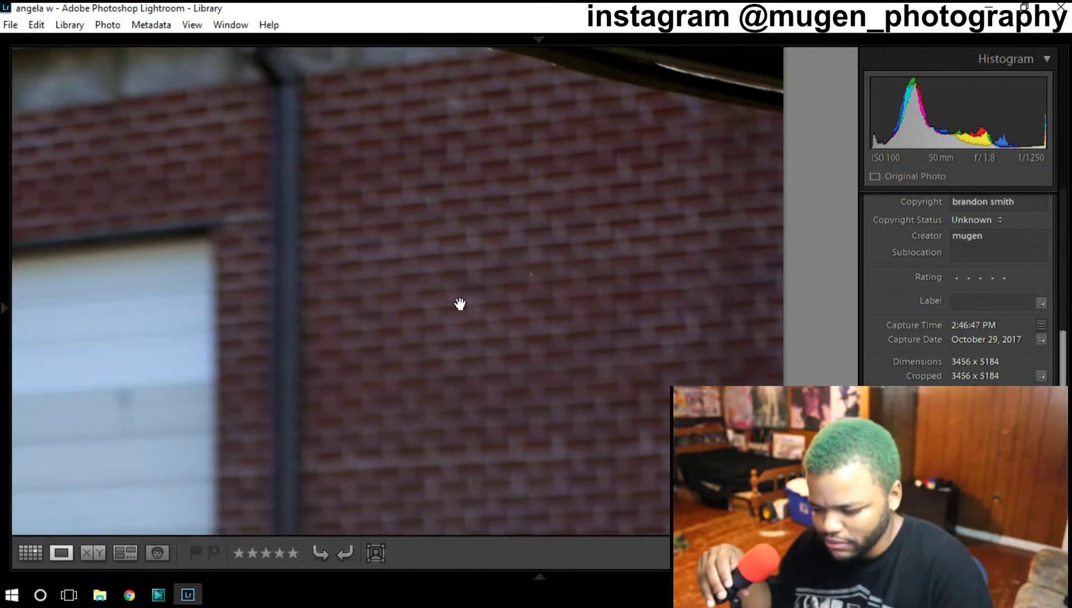
{"action": "mouse_move", "coordinate": [485, 263]}
{"action": "left_mouse_down"}
{"action": "mouse_move", "coordinate": [536, 206]}
{"action": "mouse_move", "coordinate": [538, 187]}
{"action": "mouse_move", "coordinate": [557, 342]}
{"action": "mouse_move", "coordinate": [263, 256]}
{"action": "mouse_move", "coordinate": [361, 239]}
{"action": "mouse_move", "coordinate": [548, 253]}
{"action": "mouse_move", "coordinate": [535, 342]}
{"action": "left_mouse_up"}
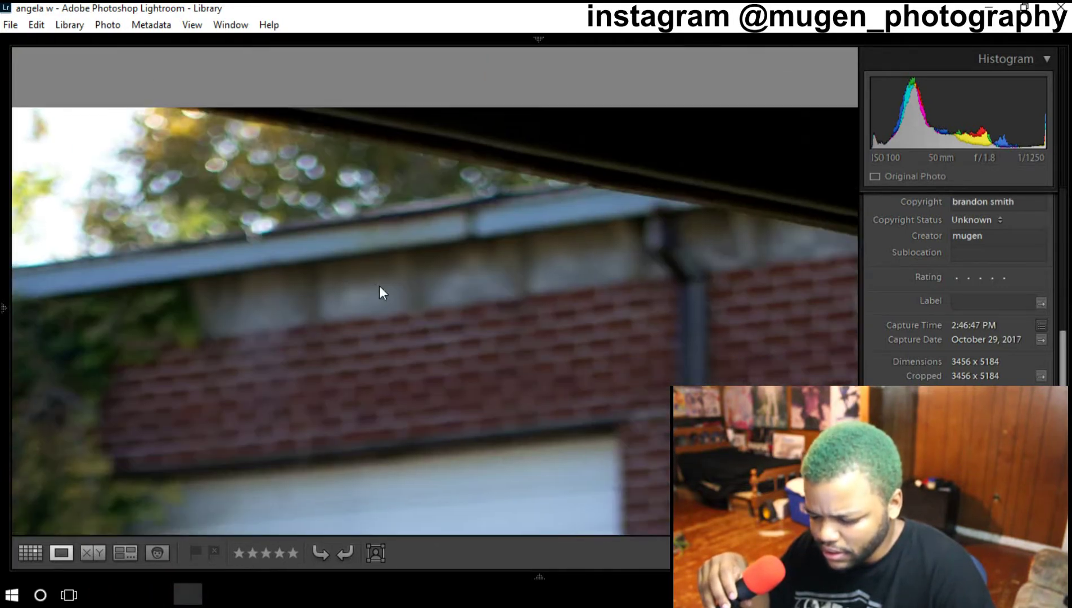
{"action": "left_click", "coordinate": [432, 341]}
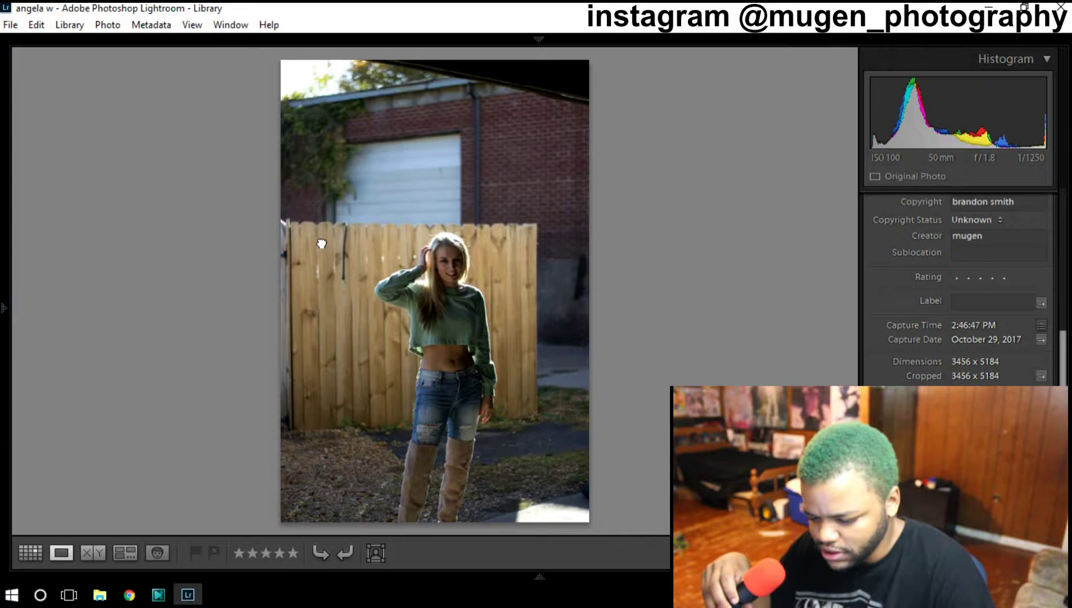
Step: Zoom in on the fence and pan across the brick wall, jeans, gravel and boot
{"action": "left_click", "coordinate": [322, 243]}
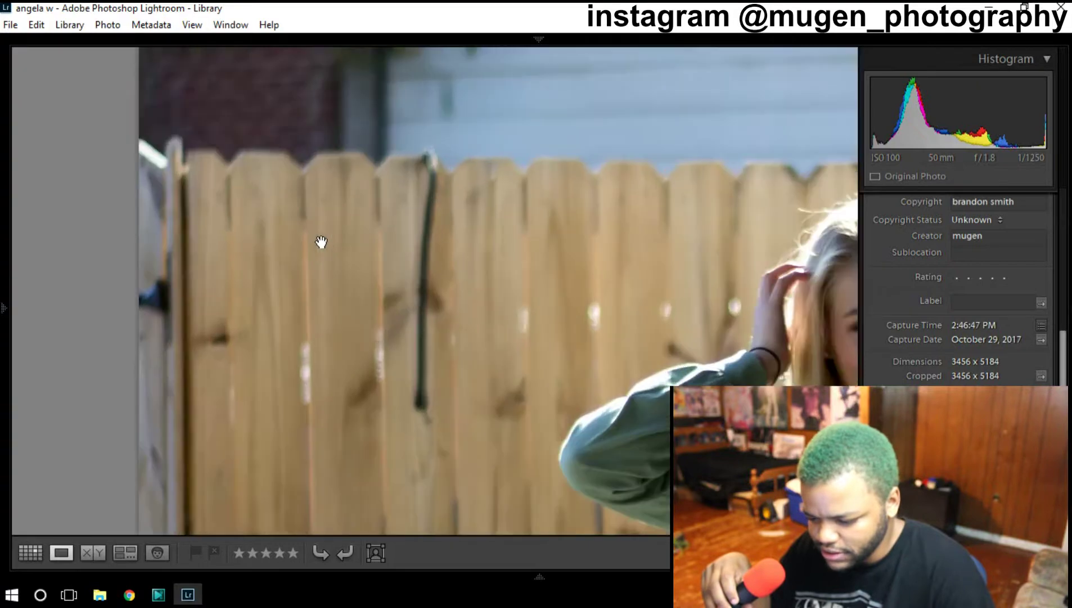
{"action": "left_click", "coordinate": [536, 251]}
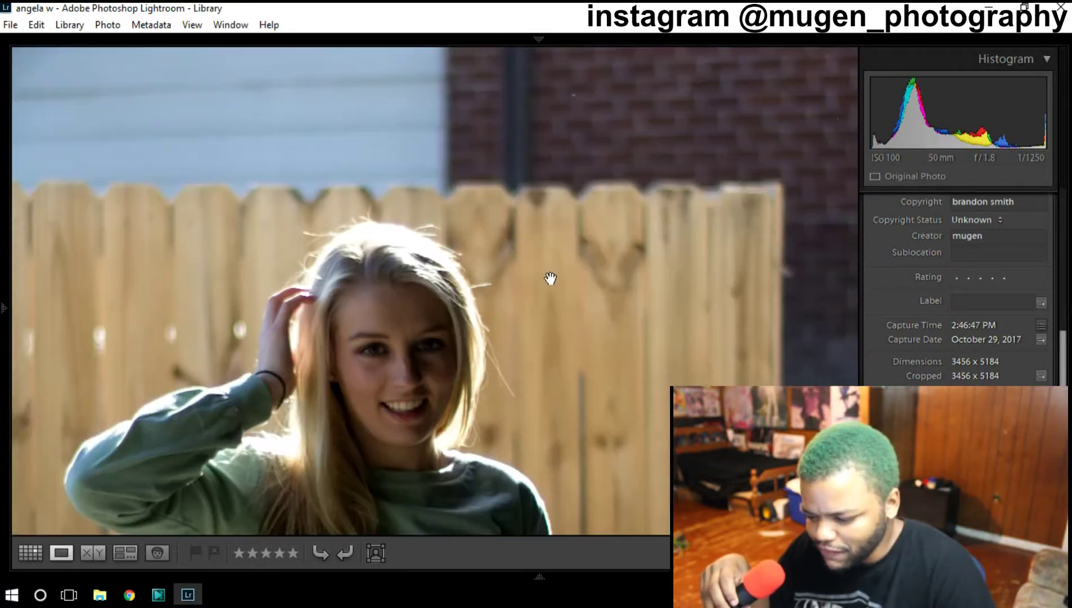
{"action": "left_click_drag", "start_coordinate": [550, 278], "coordinate": [157, 281]}
{"action": "left_click", "coordinate": [543, 232]}
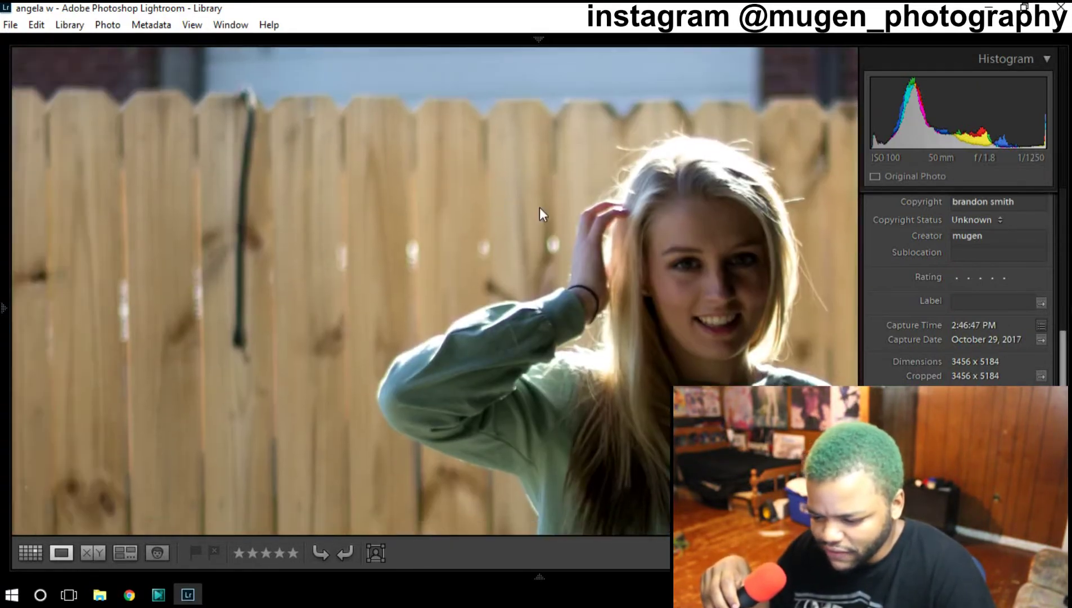
{"action": "mouse_move", "coordinate": [286, 246]}
{"action": "left_mouse_down"}
{"action": "mouse_move", "coordinate": [507, 316]}
{"action": "mouse_move", "coordinate": [402, 328]}
{"action": "mouse_move", "coordinate": [368, 240]}
{"action": "left_mouse_up"}
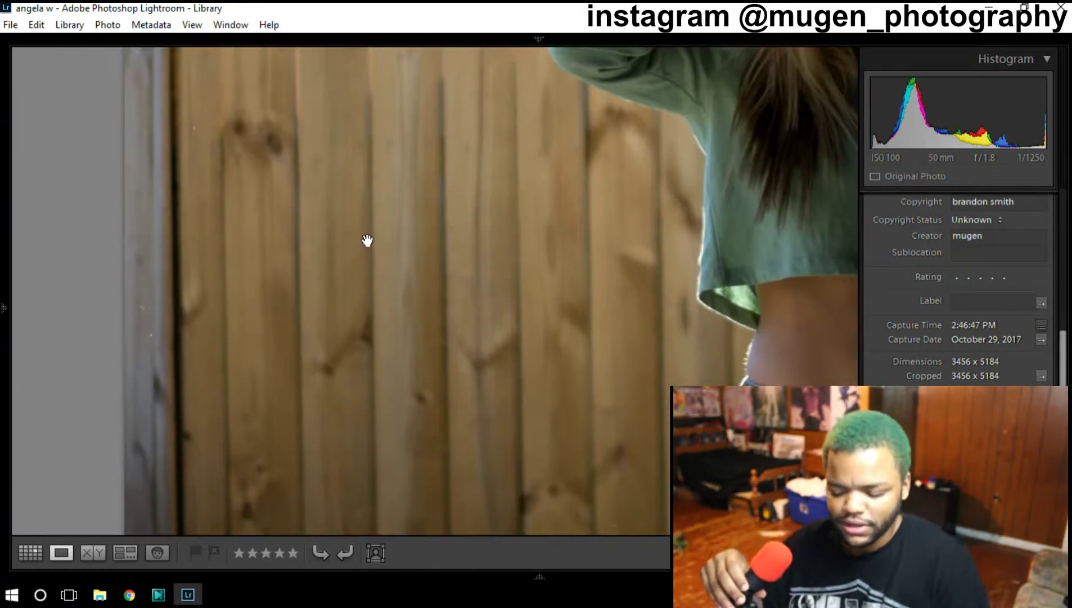
{"action": "mouse_move", "coordinate": [353, 334]}
{"action": "left_mouse_down"}
{"action": "mouse_move", "coordinate": [364, 290]}
{"action": "mouse_move", "coordinate": [355, 229]}
{"action": "left_mouse_up"}
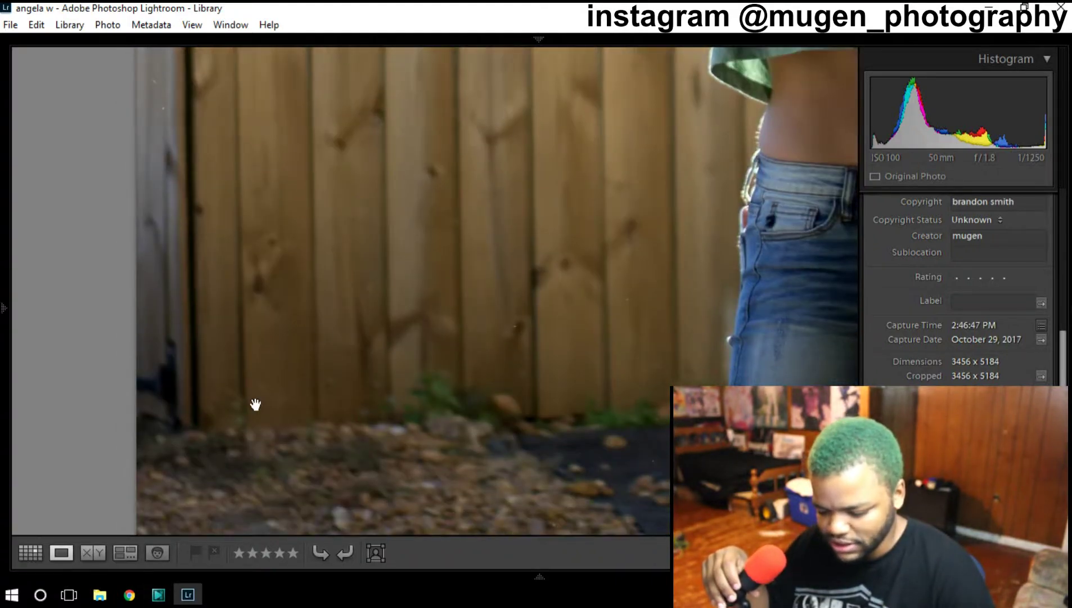
{"action": "left_click_drag", "start_coordinate": [255, 405], "coordinate": [258, 287]}
{"action": "left_click_drag", "start_coordinate": [260, 457], "coordinate": [254, 328]}
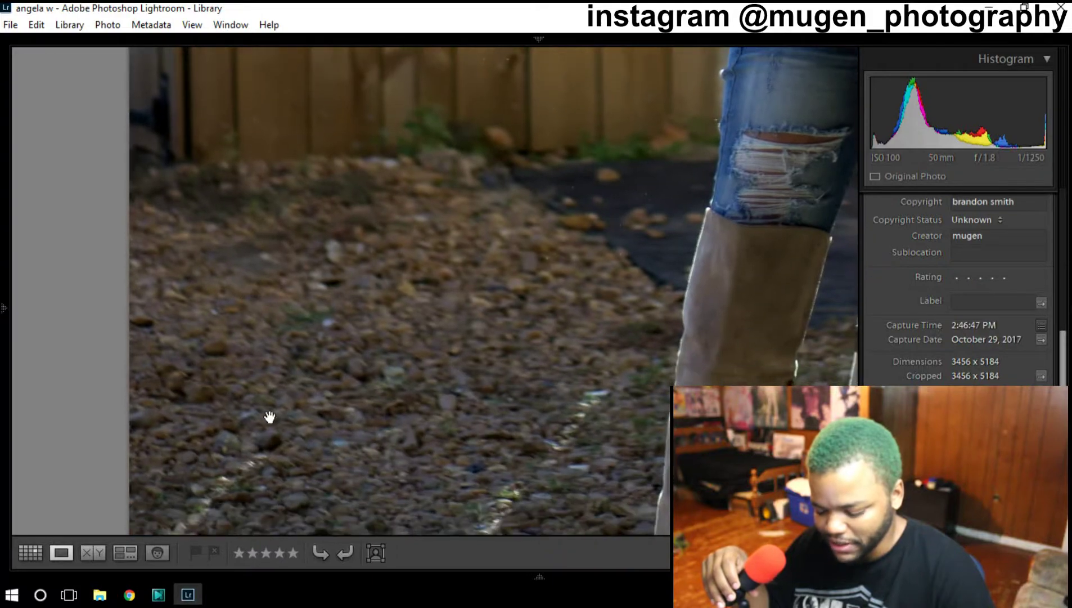
Step: Pan back up from the boots to the face and show the whole photo
{"action": "mouse_move", "coordinate": [277, 427]}
{"action": "left_mouse_down"}
{"action": "mouse_move", "coordinate": [287, 349]}
{"action": "mouse_move", "coordinate": [347, 237]}
{"action": "mouse_move", "coordinate": [364, 402]}
{"action": "mouse_move", "coordinate": [272, 238]}
{"action": "left_mouse_up"}
{"action": "left_click_drag", "start_coordinate": [568, 485], "coordinate": [516, 301]}
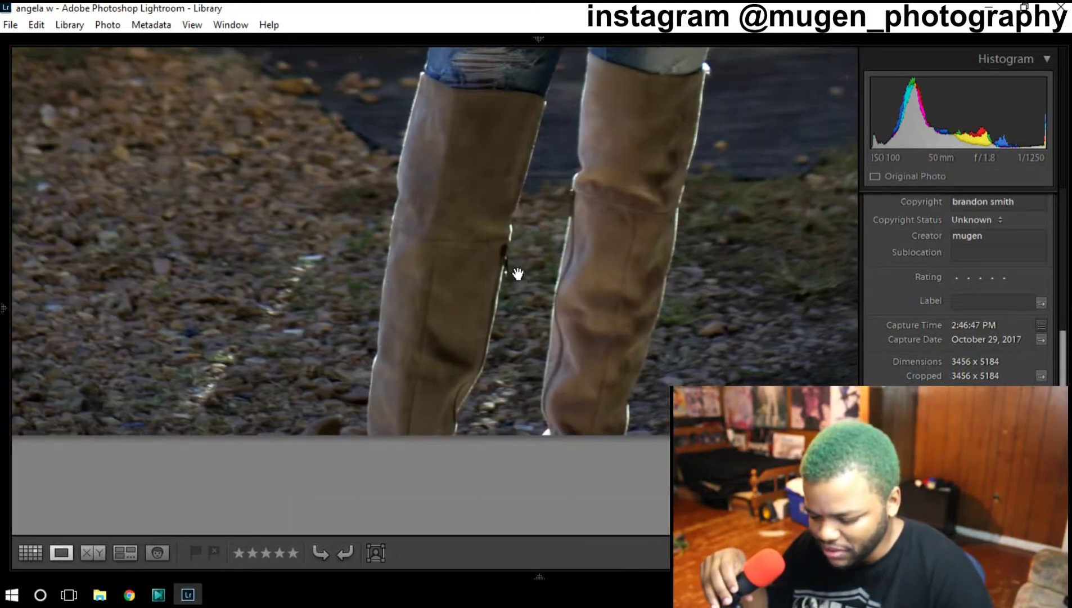
{"action": "mouse_move", "coordinate": [496, 225]}
{"action": "left_mouse_down"}
{"action": "mouse_move", "coordinate": [447, 371]}
{"action": "mouse_move", "coordinate": [435, 540]}
{"action": "left_mouse_up"}
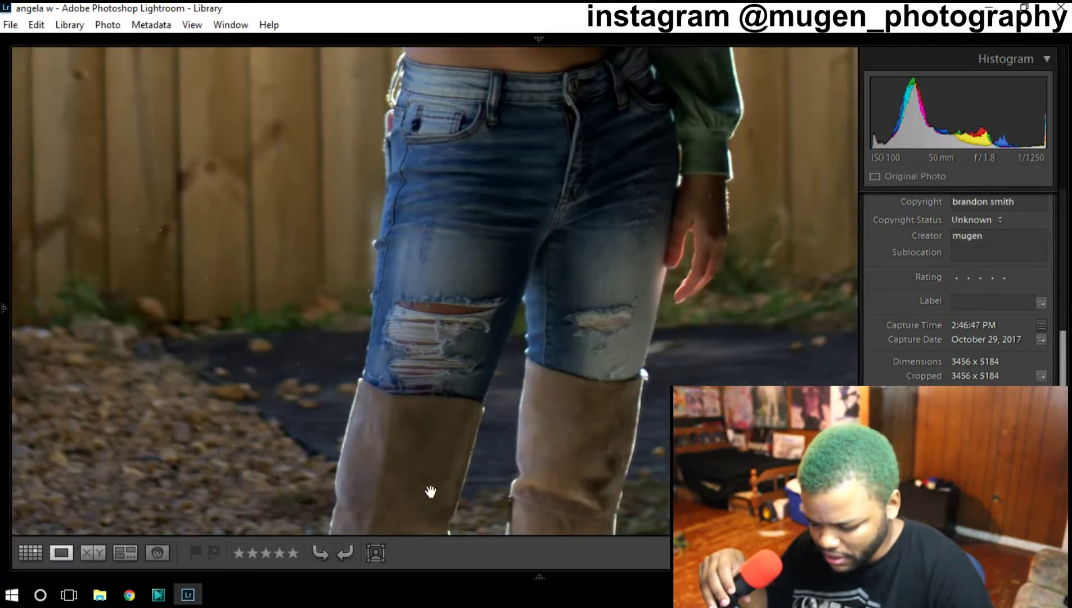
{"action": "mouse_move", "coordinate": [431, 491]}
{"action": "left_mouse_down"}
{"action": "mouse_move", "coordinate": [445, 285]}
{"action": "mouse_move", "coordinate": [481, 421]}
{"action": "mouse_move", "coordinate": [433, 531]}
{"action": "mouse_move", "coordinate": [454, 494]}
{"action": "left_mouse_up"}
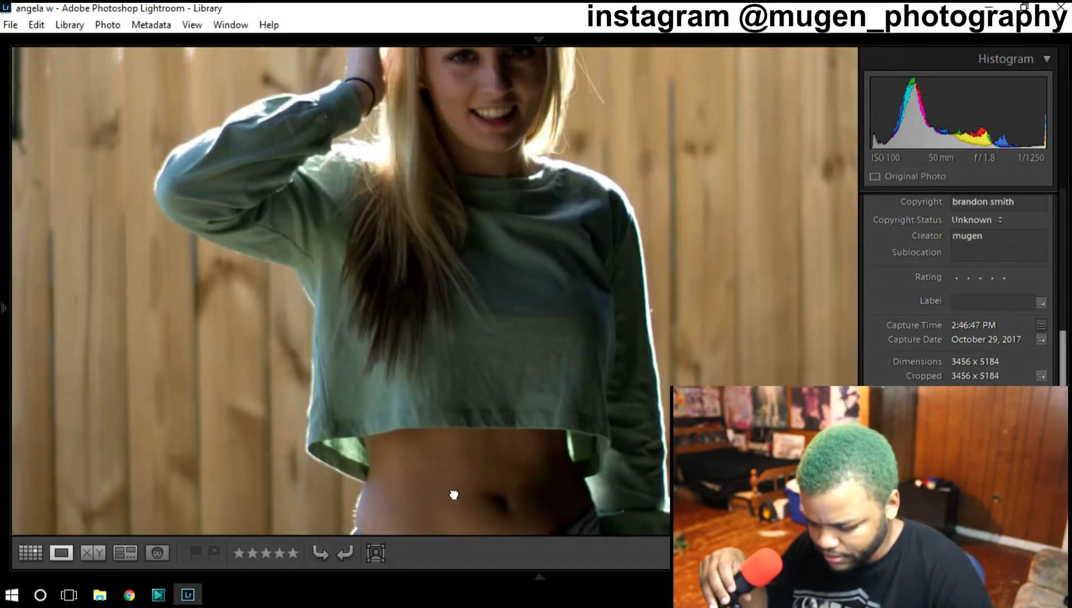
{"action": "left_click_drag", "start_coordinate": [438, 364], "coordinate": [428, 492]}
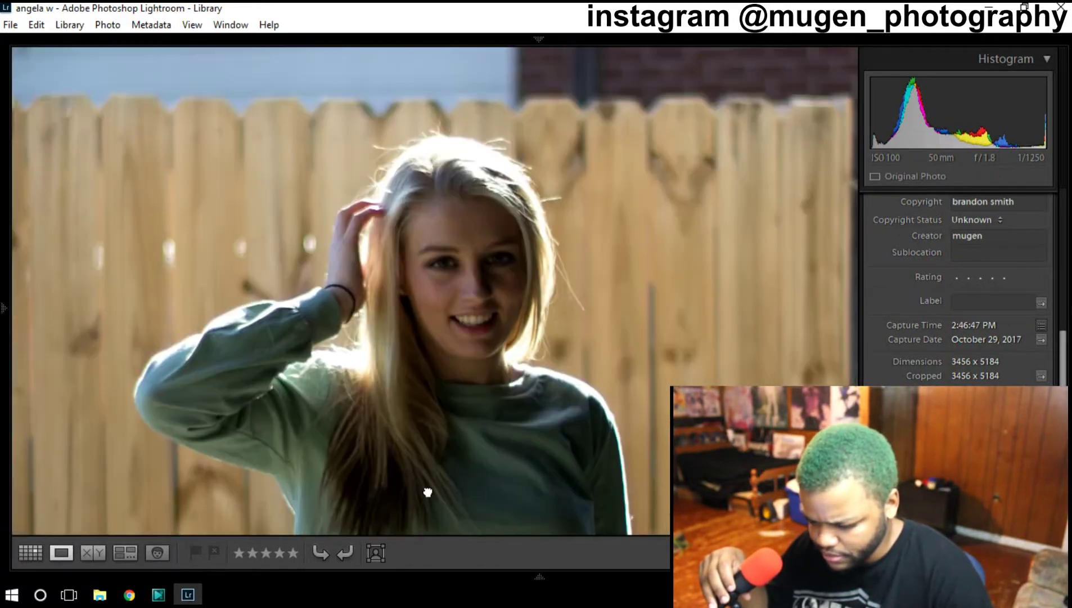
{"action": "left_click", "coordinate": [413, 405]}
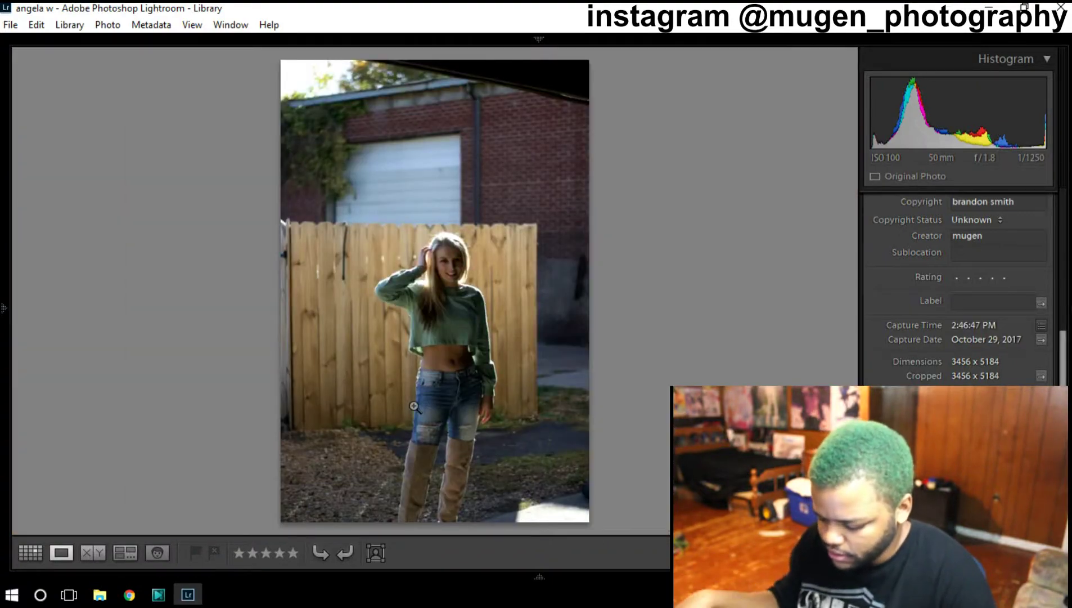
Step: Give the 2:46:47 standing fence shot three stars and zoom into the following frame
{"action": "key", "text": "3"}
{"action": "key", "text": "Right"}
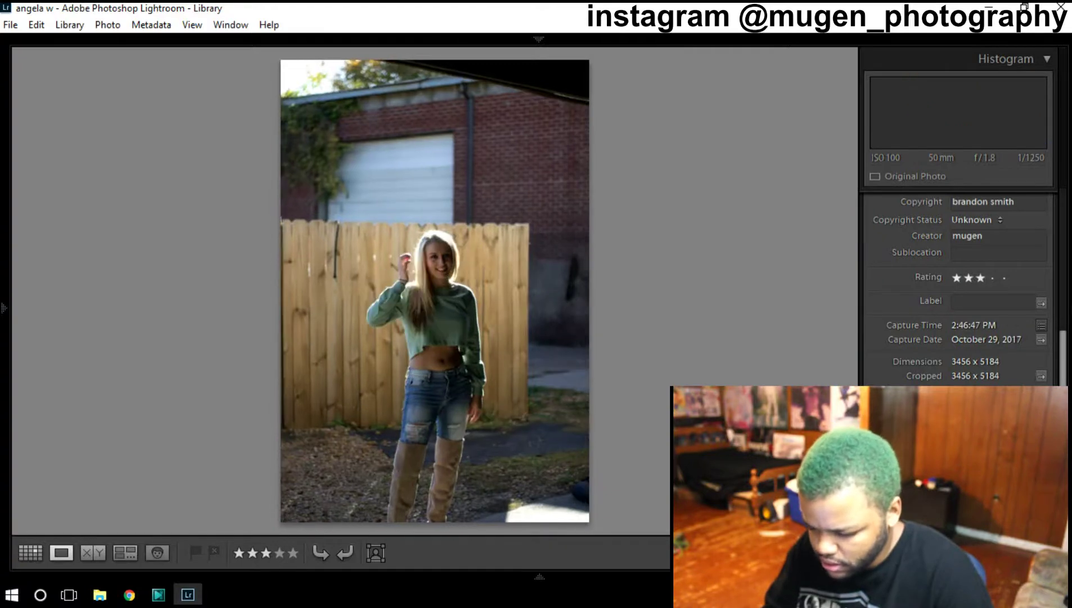
{"action": "key", "text": "Right"}
{"action": "left_click", "coordinate": [445, 272]}
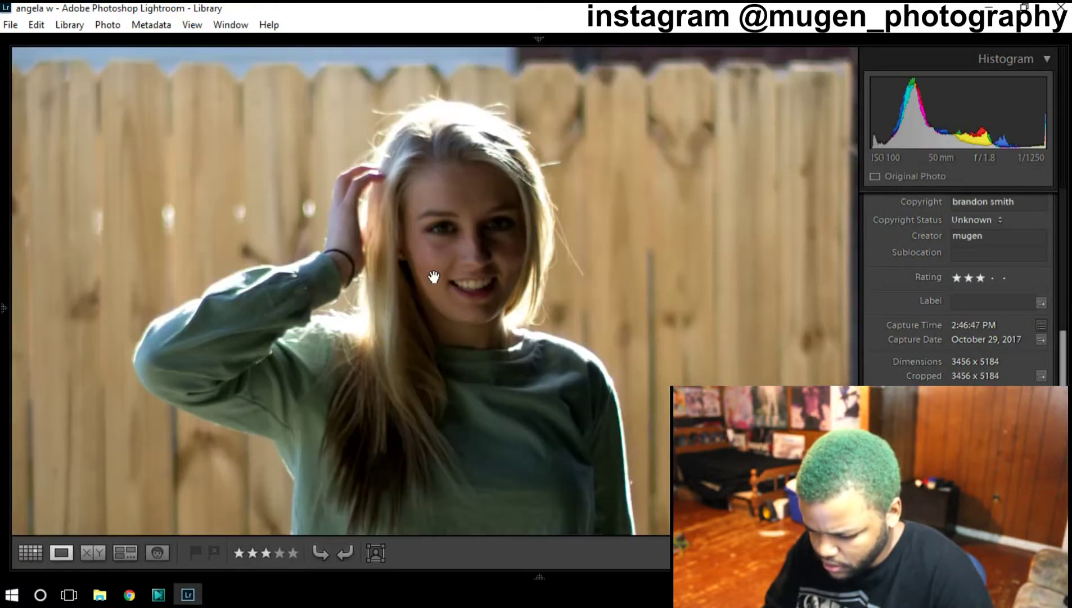
{"action": "key", "text": "Right"}
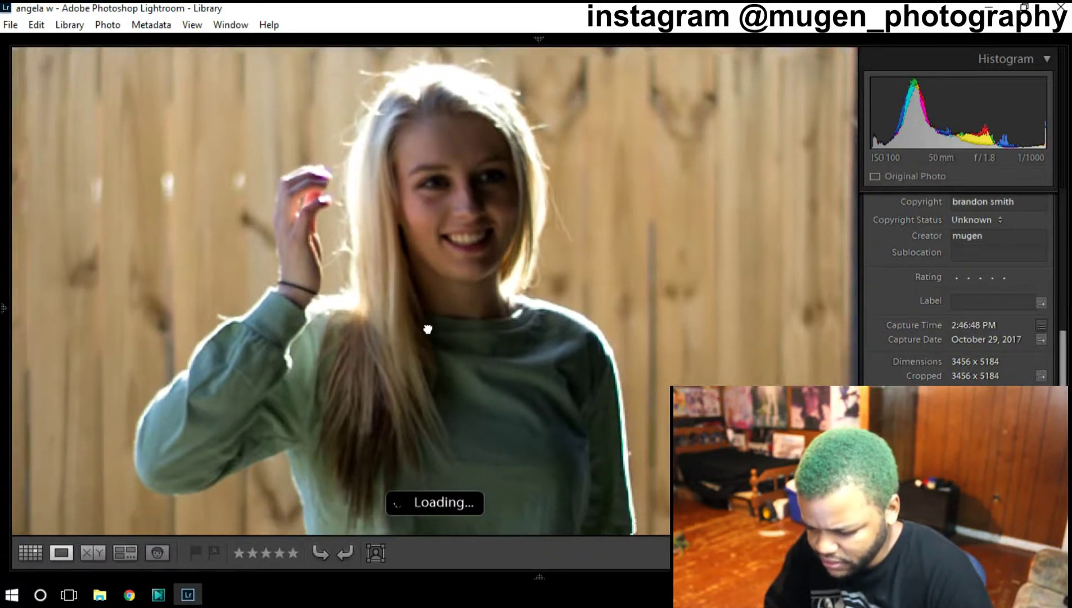
Step: Flip between the three-star shot and the unrated 2:46:48 frame to compare them
{"action": "key", "text": "Left"}
{"action": "key", "text": "Right"}
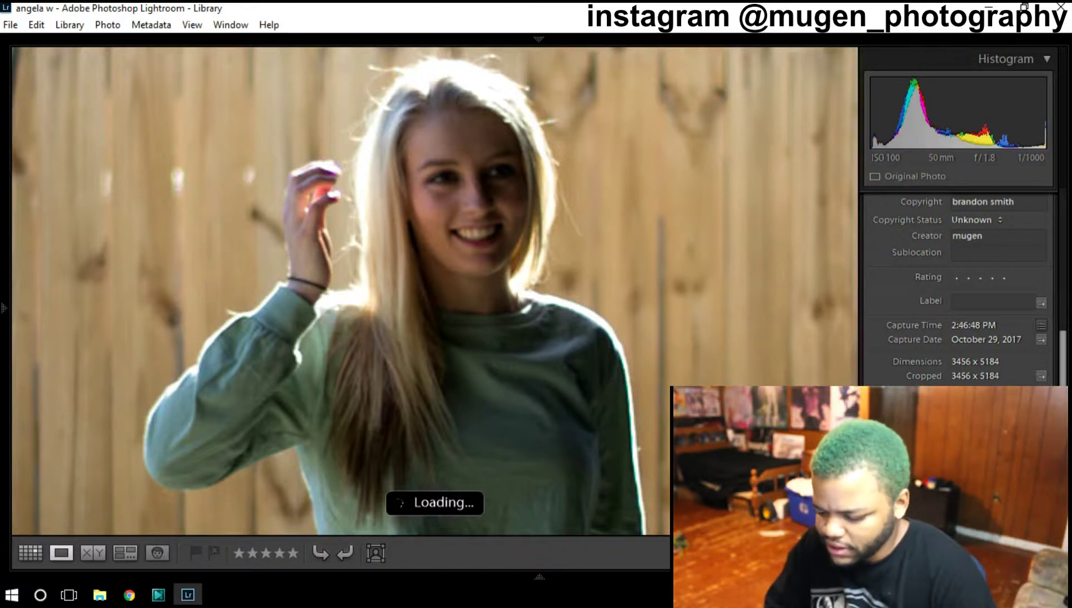
{"action": "left_click_drag", "start_coordinate": [445, 274], "coordinate": [435, 291]}
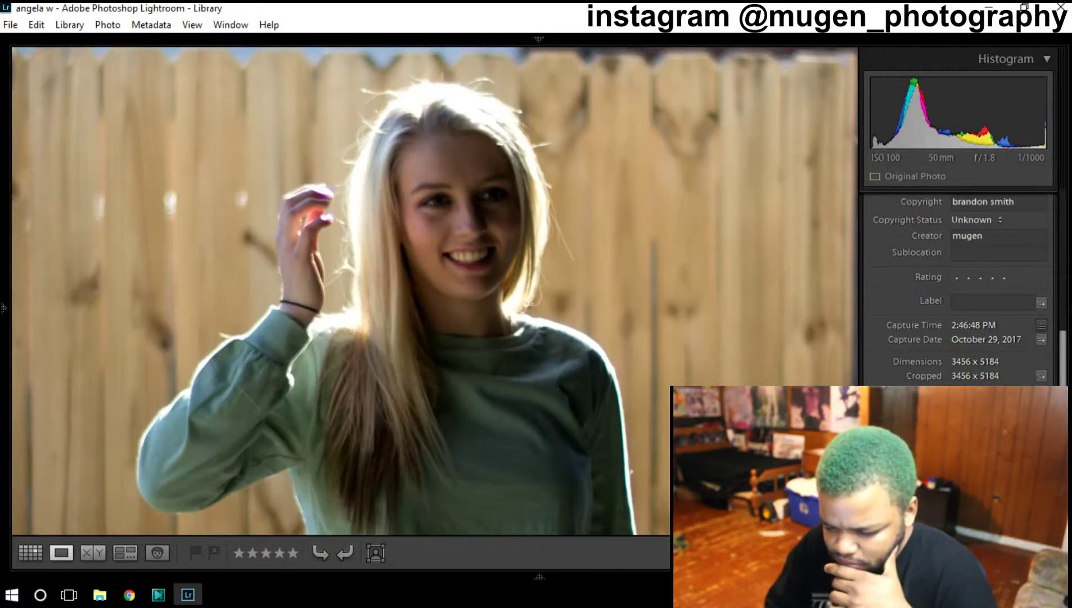
{"action": "key", "text": "Left"}
{"action": "key", "text": "Right"}
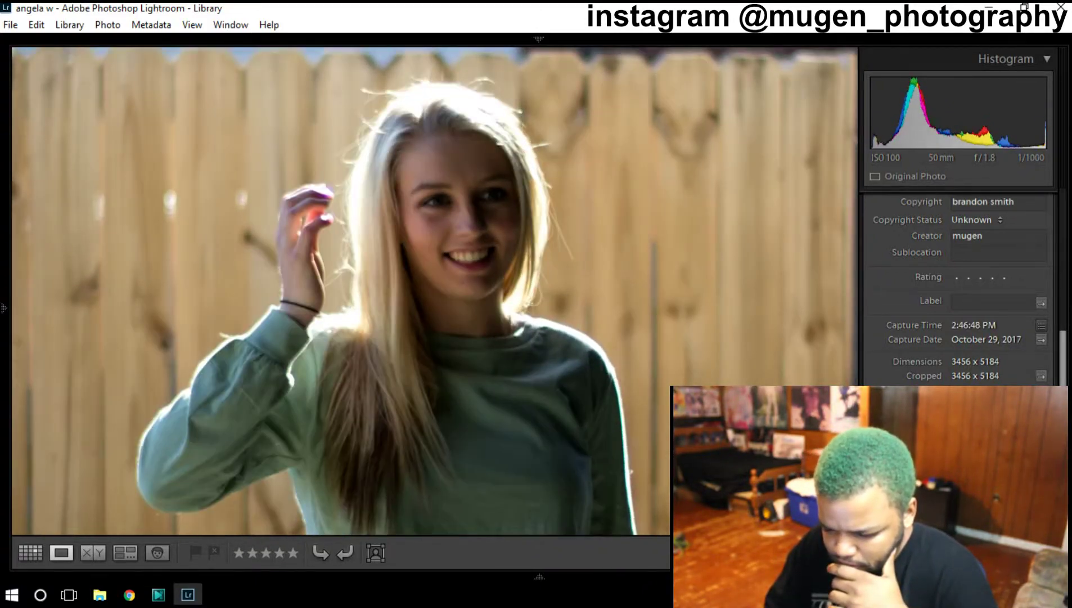
{"action": "key", "text": "Left"}
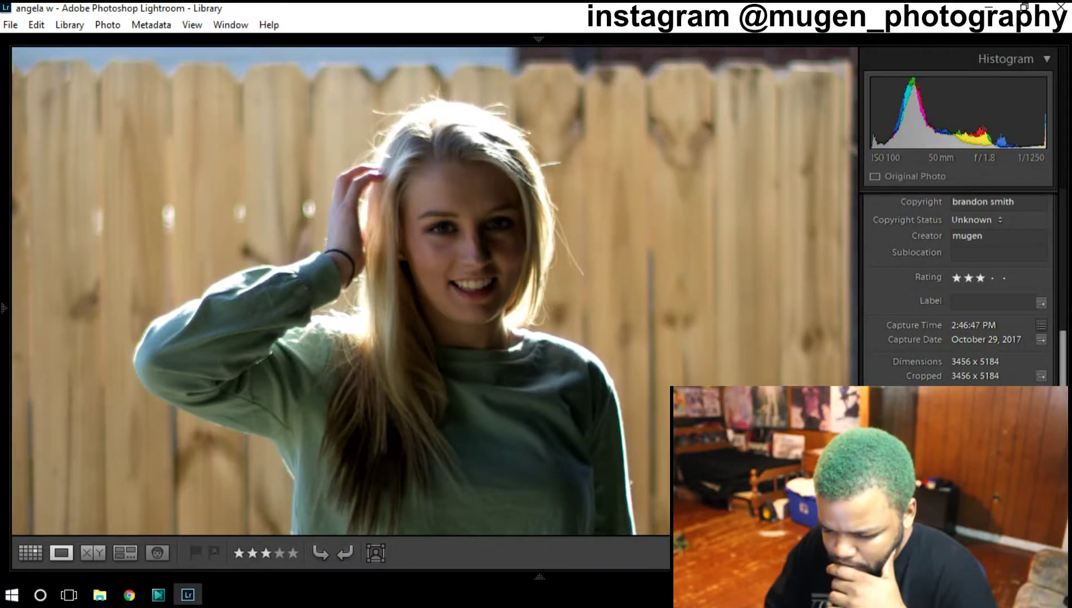
{"action": "key", "text": "Right"}
{"action": "key", "text": "Right"}
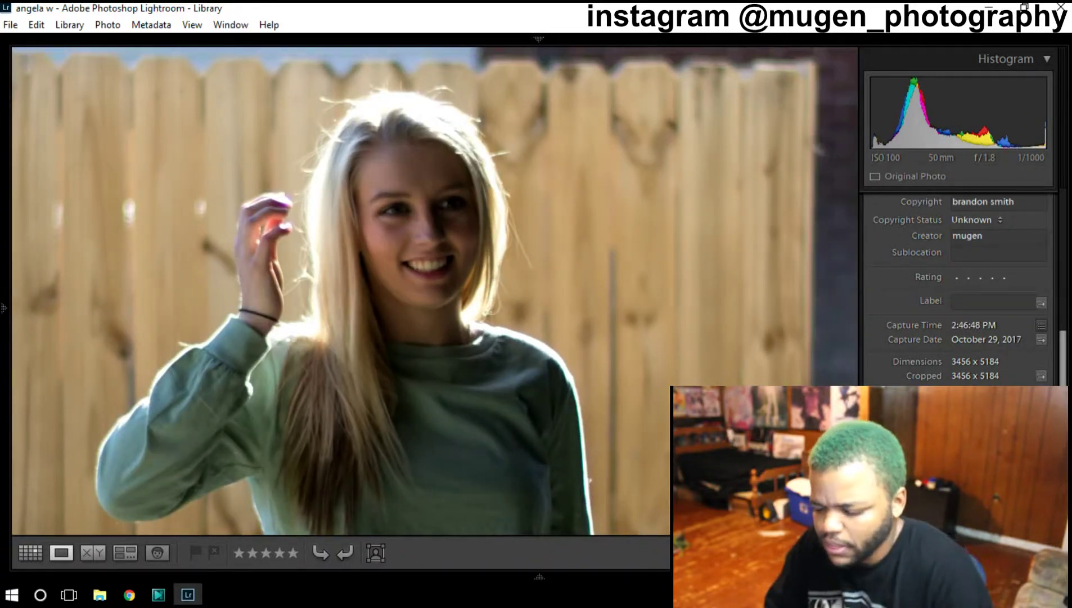
{"action": "key", "text": "Left"}
{"action": "key", "text": "Right"}
{"action": "left_click", "coordinate": [395, 264]}
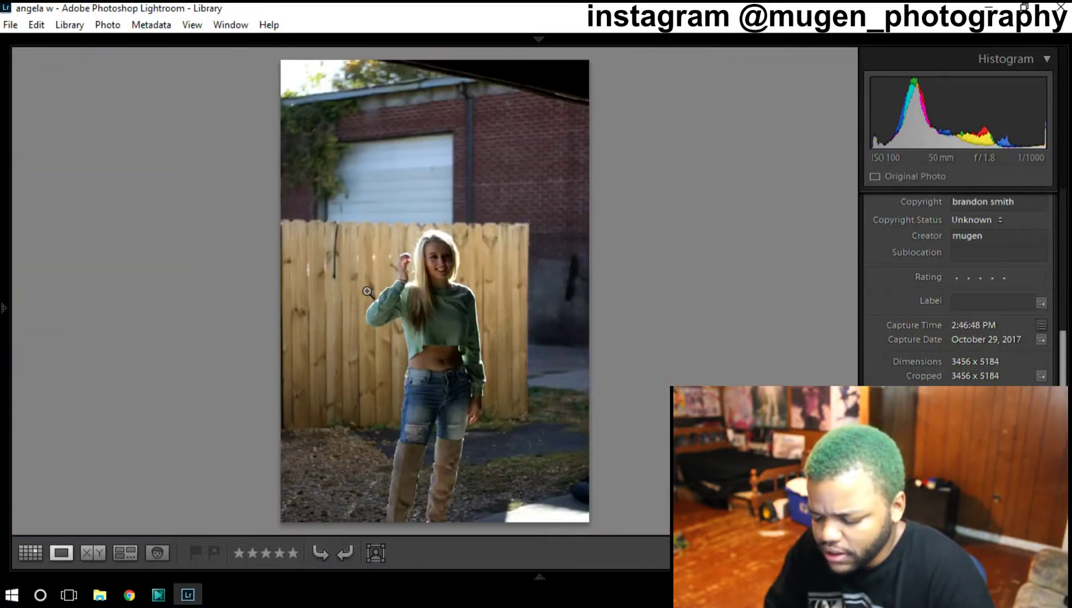
Step: Recheck the three-star standing shot's face at 1:1 before moving to the next pose
{"action": "key", "text": "Left"}
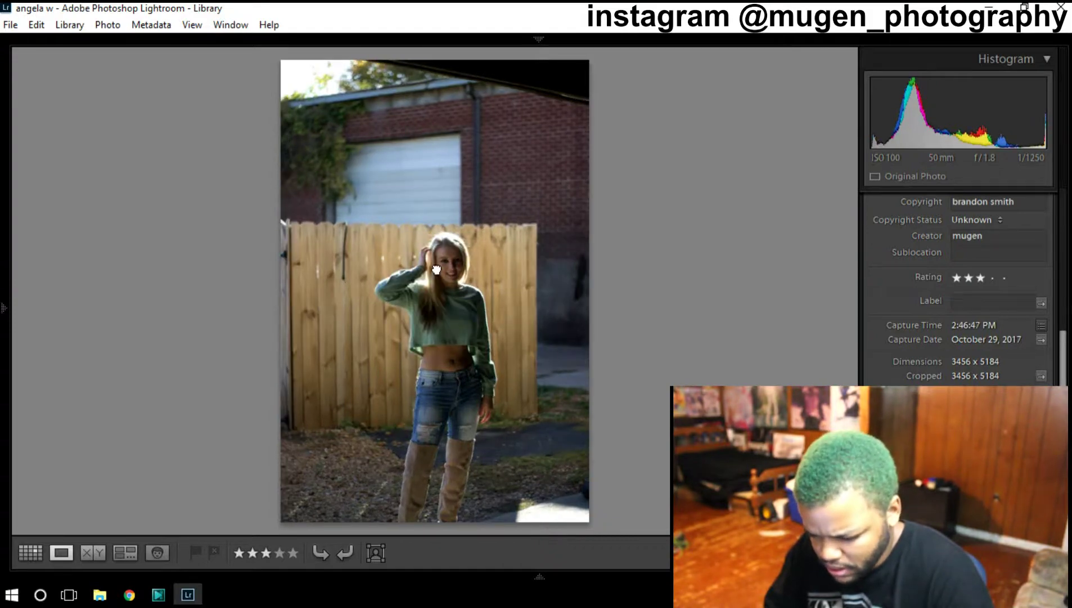
{"action": "left_click", "coordinate": [436, 270]}
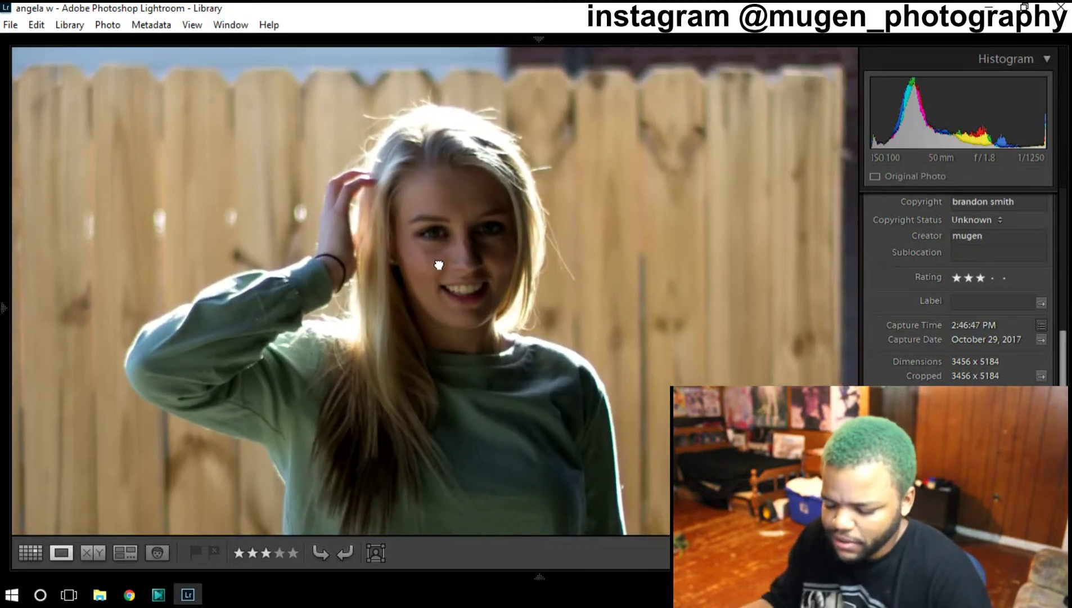
{"action": "left_click_drag", "start_coordinate": [442, 275], "coordinate": [469, 261]}
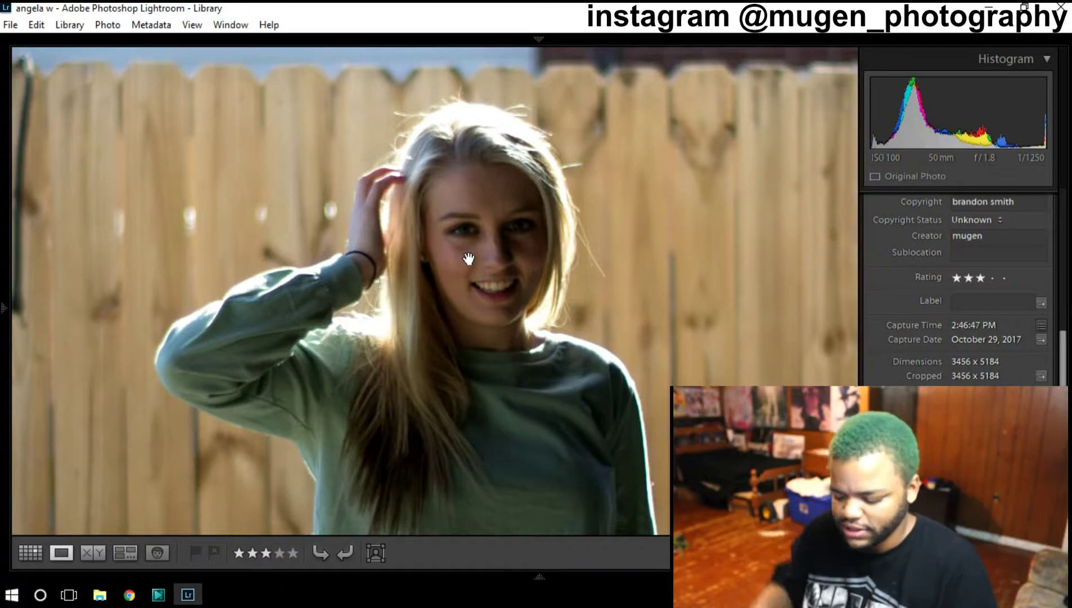
{"action": "key", "text": "Right"}
{"action": "key", "text": "Right"}
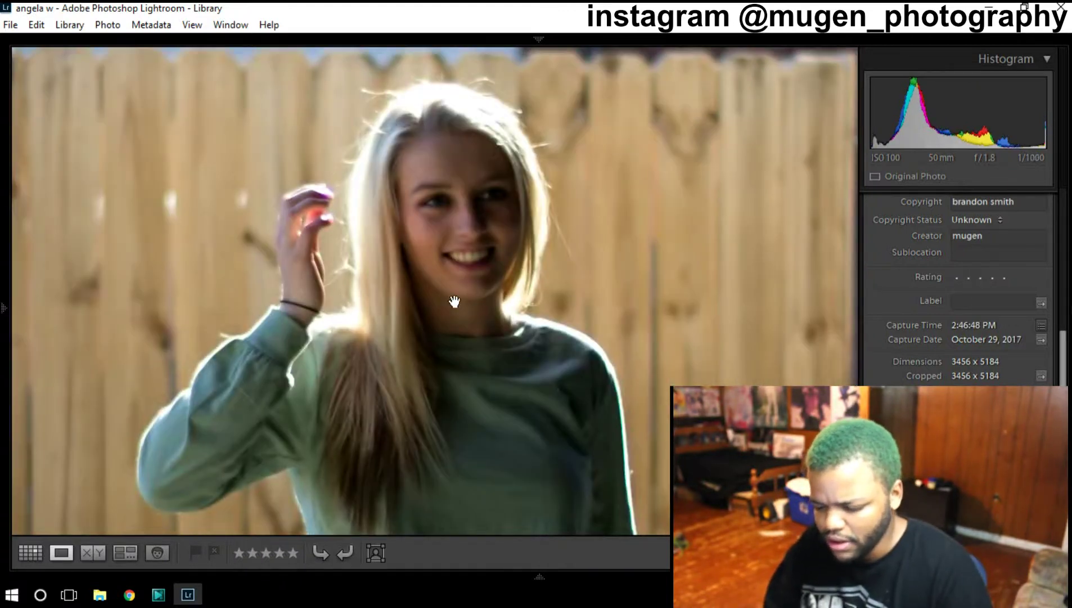
Step: Advance to the hair-flip shot and zoom-check the model's face
{"action": "left_click", "coordinate": [450, 252]}
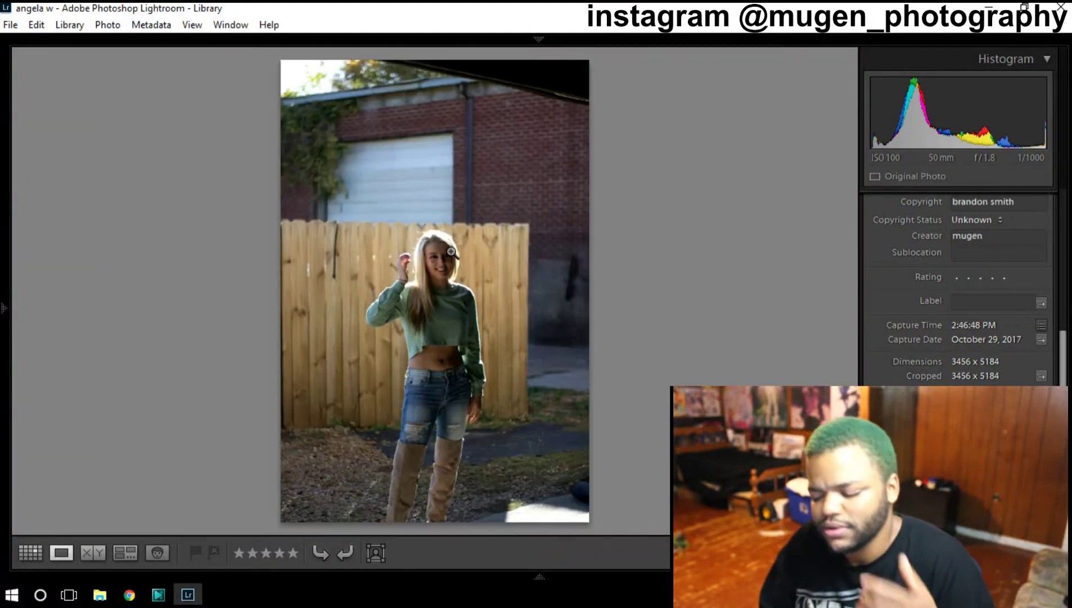
{"action": "key", "text": "Right"}
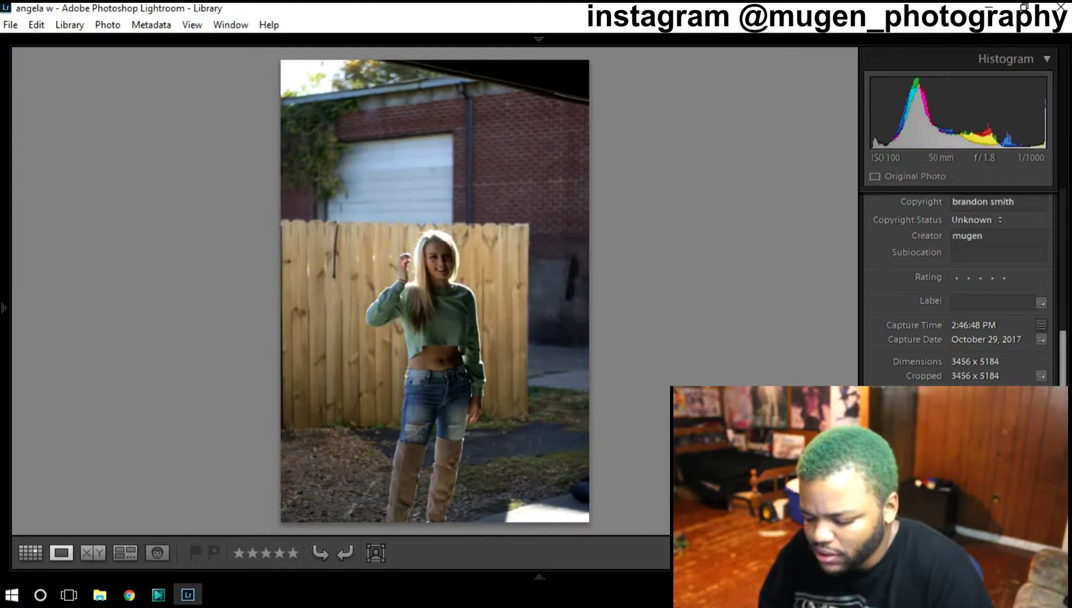
{"action": "left_click", "coordinate": [438, 271]}
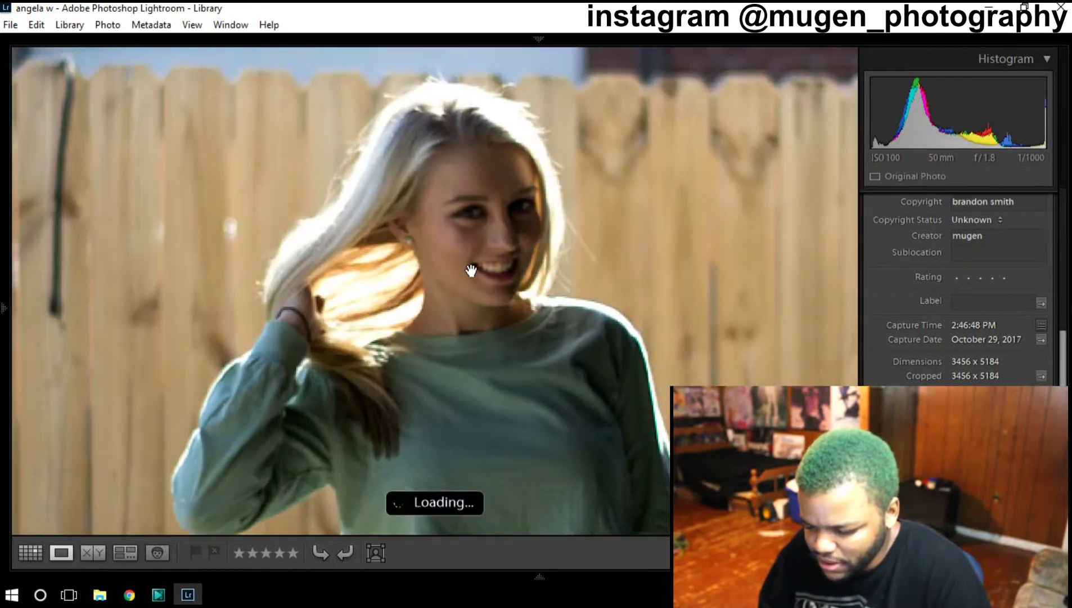
{"action": "left_click_drag", "start_coordinate": [471, 268], "coordinate": [431, 233]}
{"action": "left_click", "coordinate": [430, 231]}
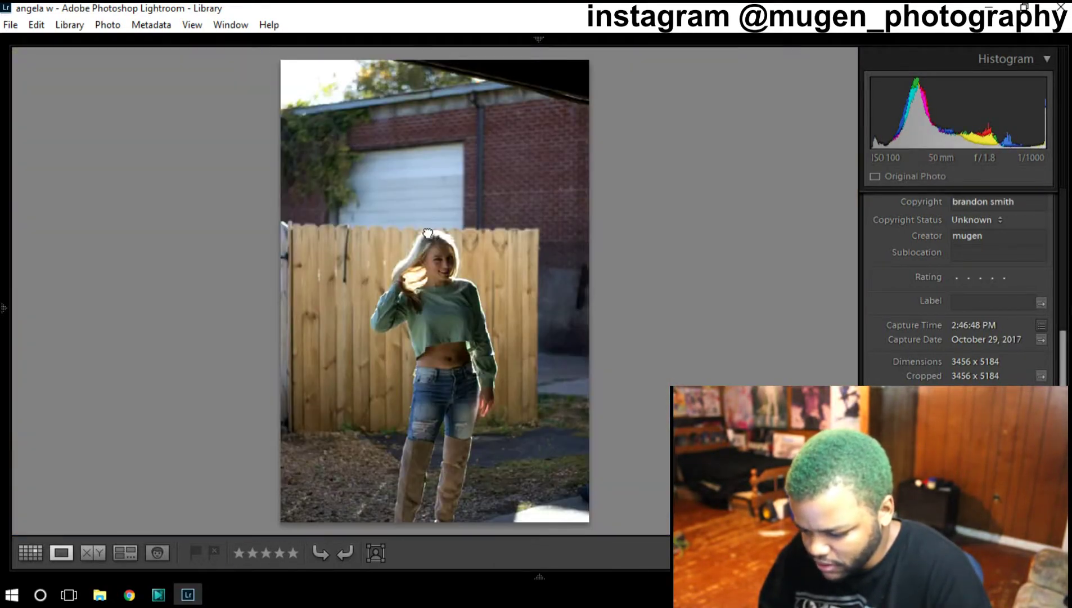
Step: Inspect the hair-flip shot's face and fence at 1:1, then give it three stars
{"action": "left_click", "coordinate": [428, 233]}
{"action": "left_click_drag", "start_coordinate": [461, 325], "coordinate": [411, 245]}
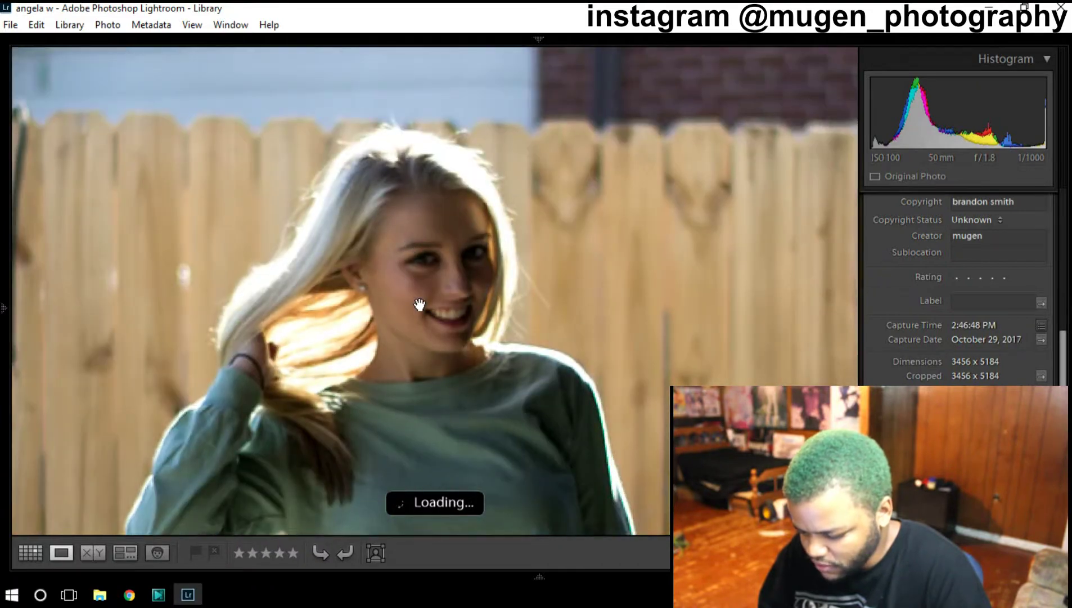
{"action": "left_click_drag", "start_coordinate": [419, 304], "coordinate": [387, 281]}
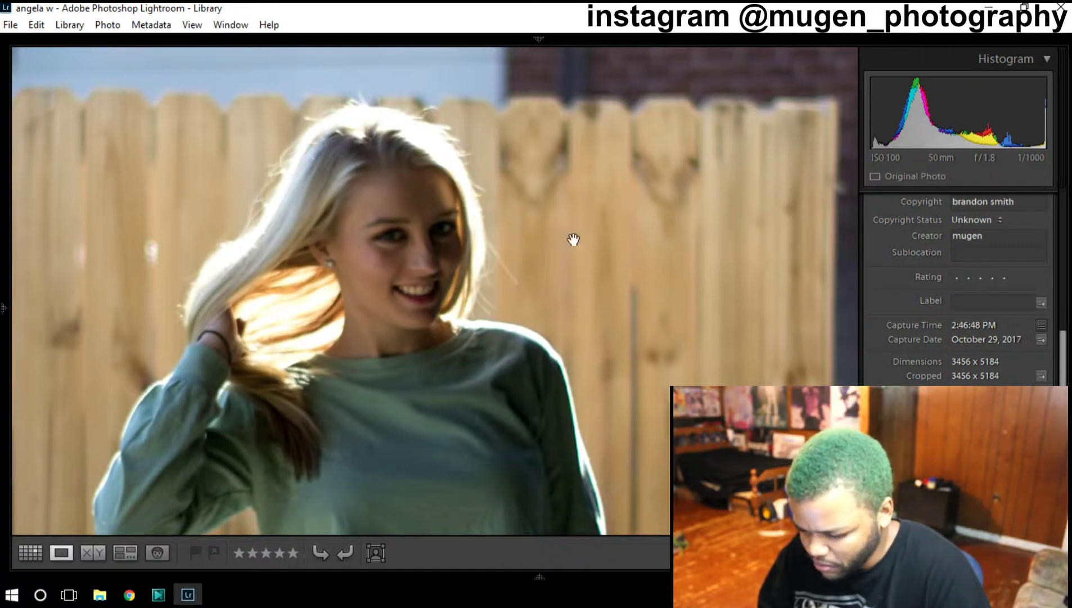
{"action": "left_click_drag", "start_coordinate": [437, 237], "coordinate": [459, 291]}
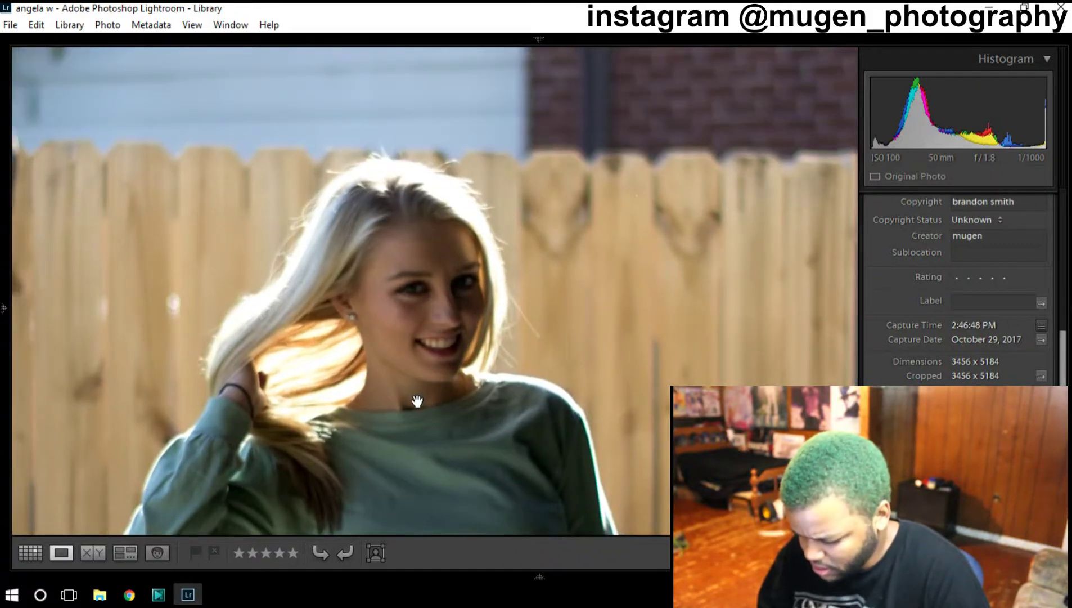
{"action": "left_click_drag", "start_coordinate": [417, 400], "coordinate": [446, 289]}
{"action": "left_click", "coordinate": [459, 231]}
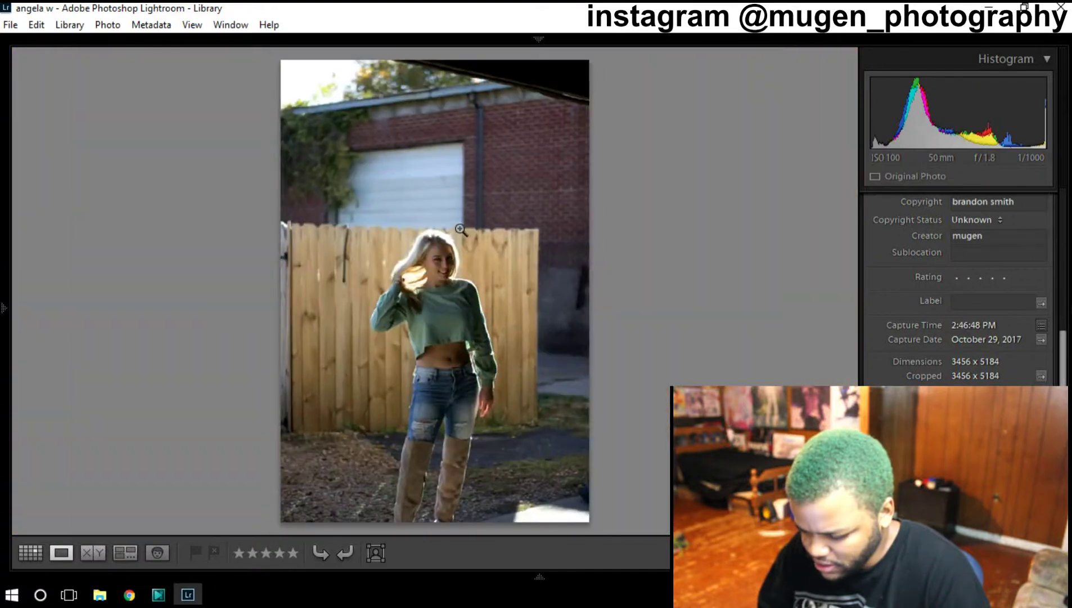
{"action": "key", "text": "3"}
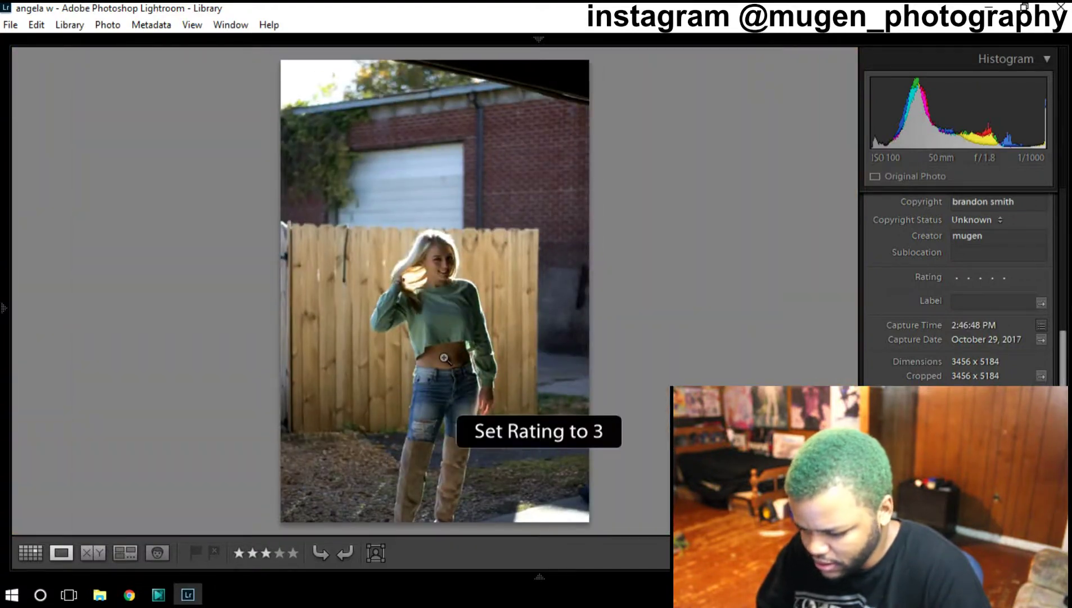
{"action": "key", "text": "Right"}
{"action": "key", "text": "Right"}
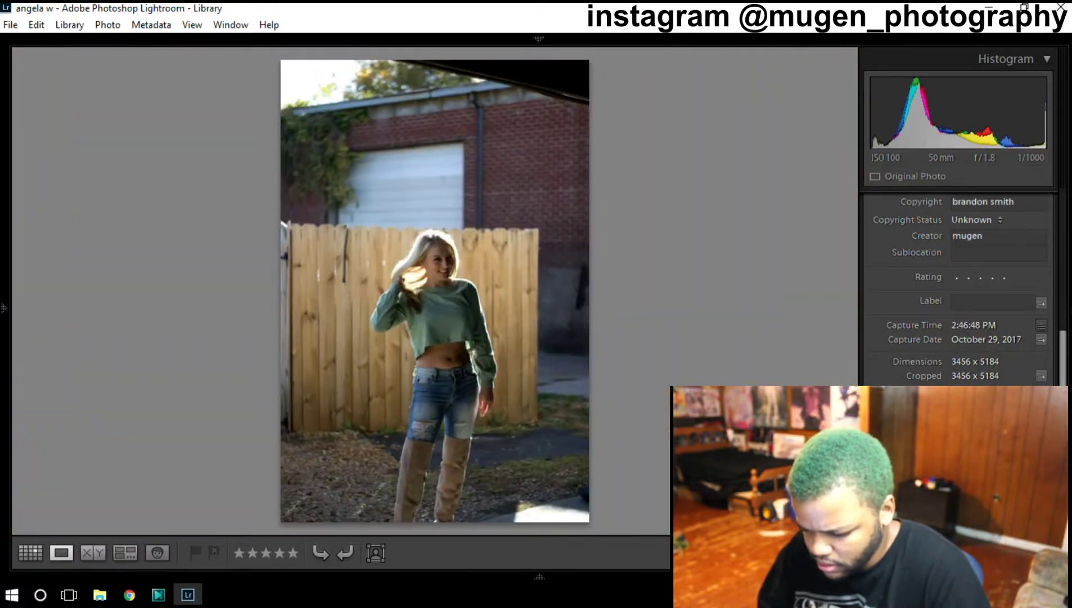
{"action": "key", "text": "Right"}
{"action": "key", "text": "Right"}
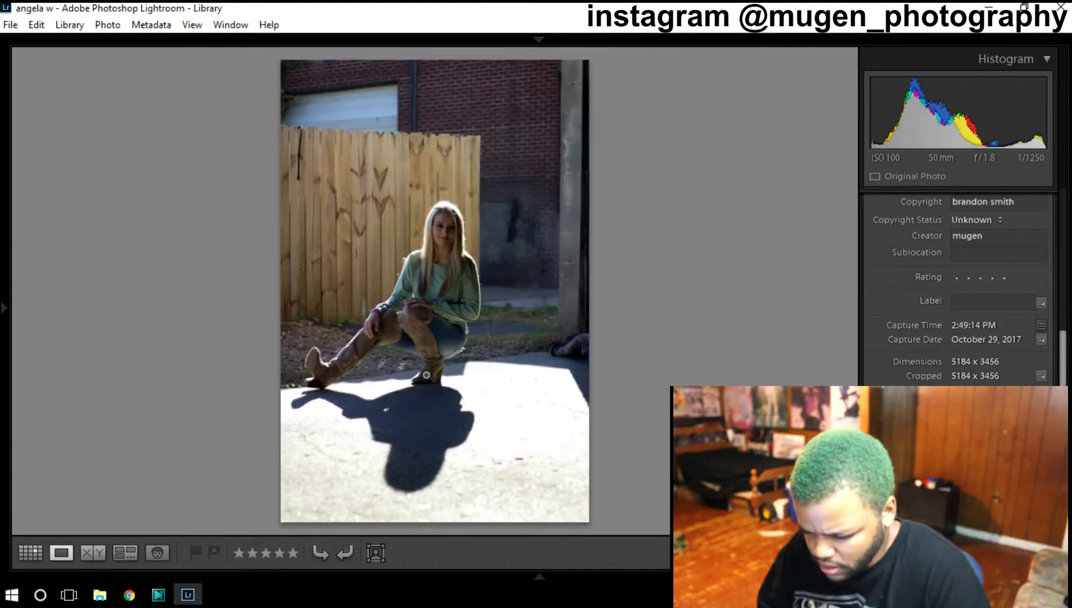
Step: Step through the shots to the 2:49:14 PM crouching landscape frame, zoom-checking the boots
{"action": "key", "text": "Left"}
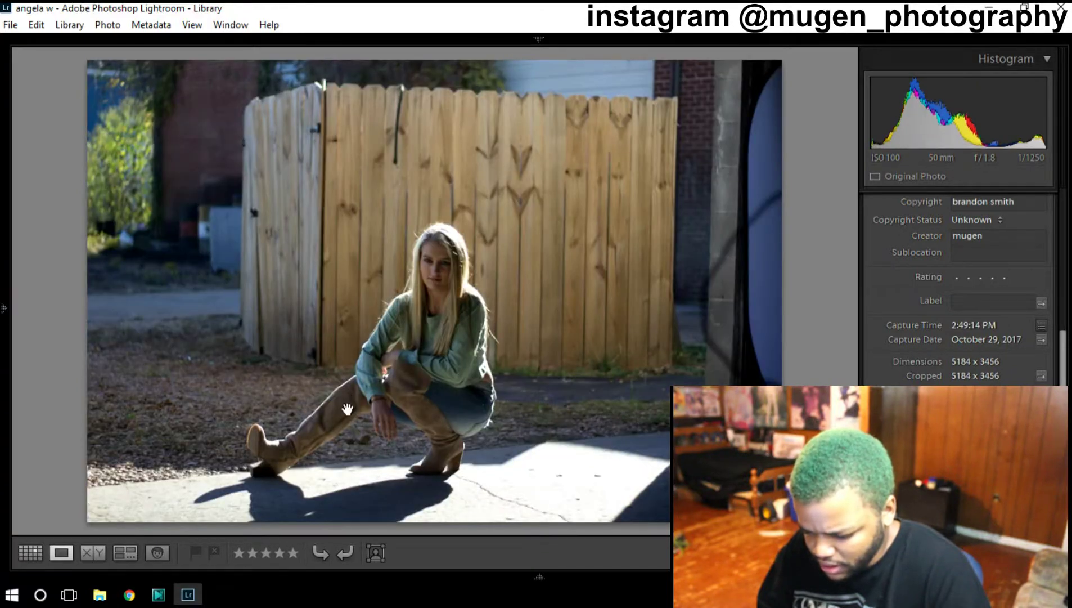
{"action": "left_click", "coordinate": [347, 409]}
{"action": "key", "text": "Left"}
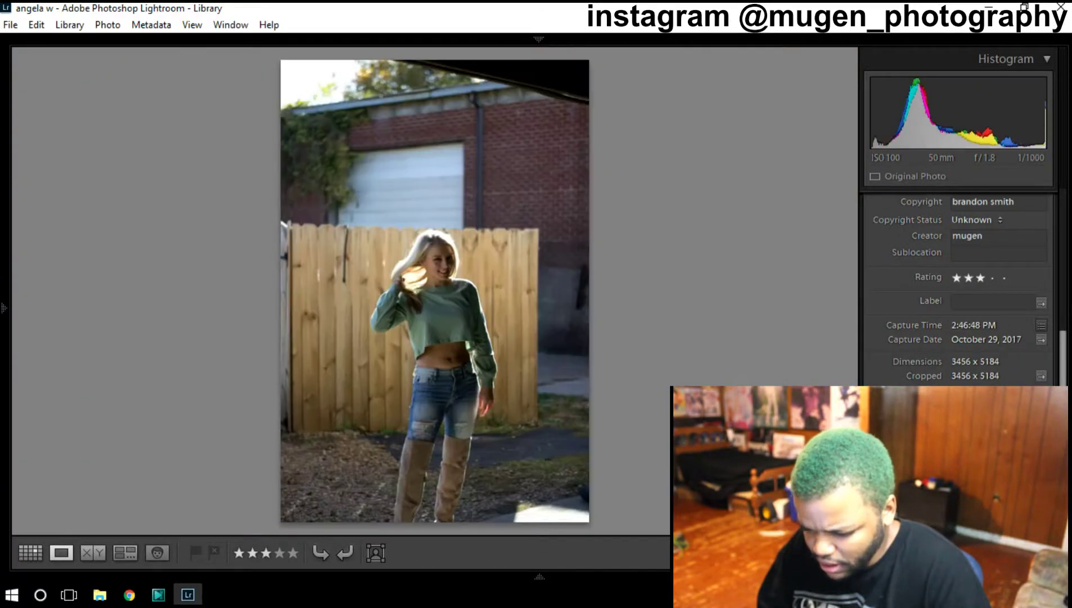
{"action": "key", "text": "Left"}
{"action": "key", "text": "Left"}
{"action": "key", "text": "Left"}
{"action": "key", "text": "Left"}
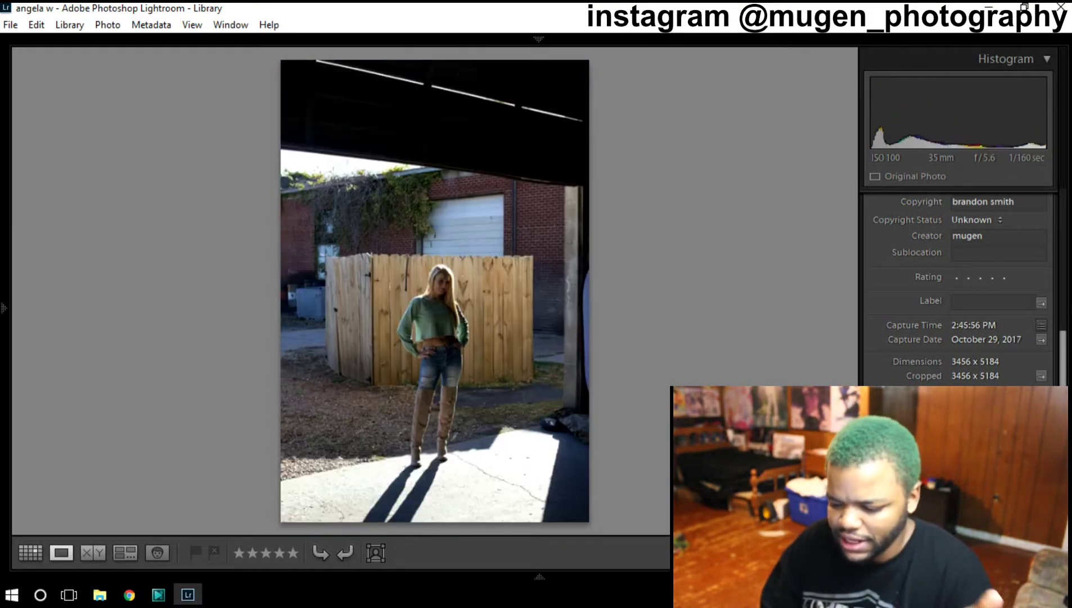
{"action": "key", "text": "Left"}
{"action": "key", "text": "Left"}
{"action": "key", "text": "Left"}
{"action": "key", "text": "Right"}
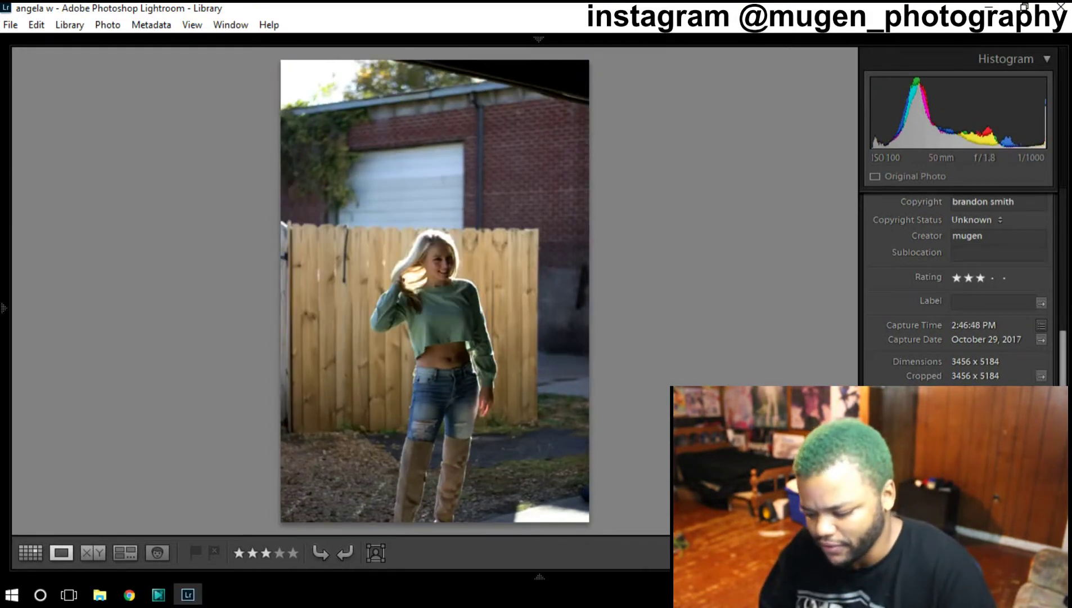
{"action": "key", "text": "Right"}
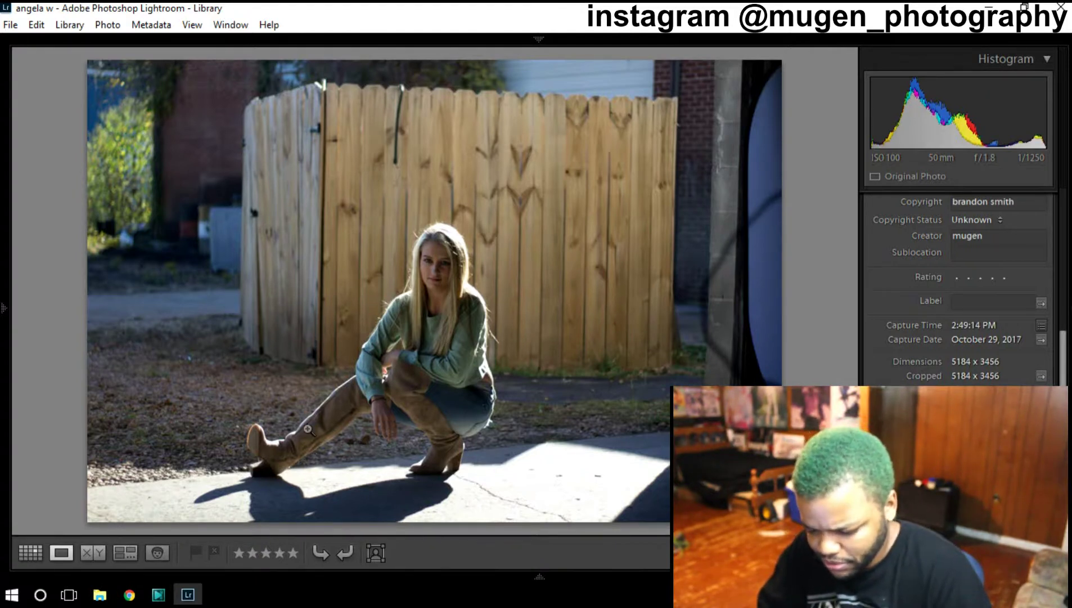
{"action": "left_click", "coordinate": [273, 461]}
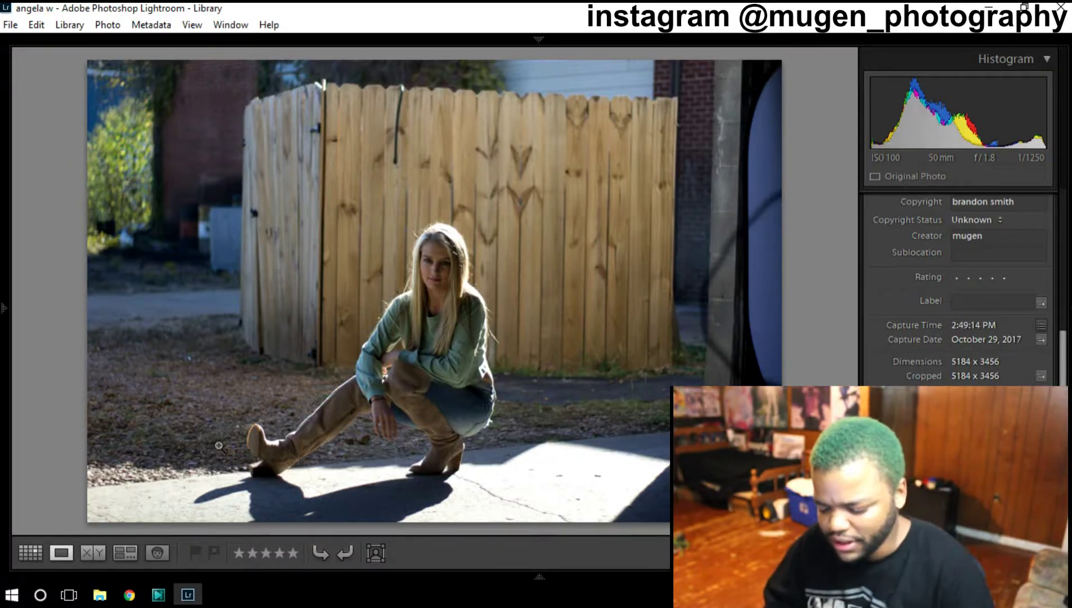
Step: Inspect the current crouching-by-the-fence shot at 1:1, checking the boots, torso and face for sharpness
{"action": "left_click", "coordinate": [337, 364]}
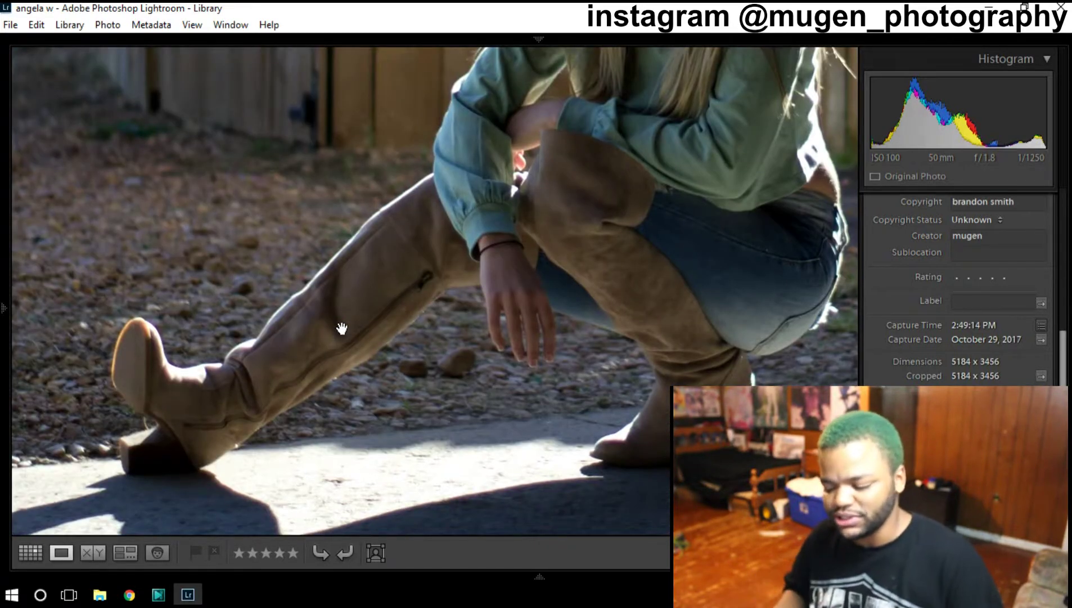
{"action": "left_click_drag", "start_coordinate": [346, 311], "coordinate": [342, 347]}
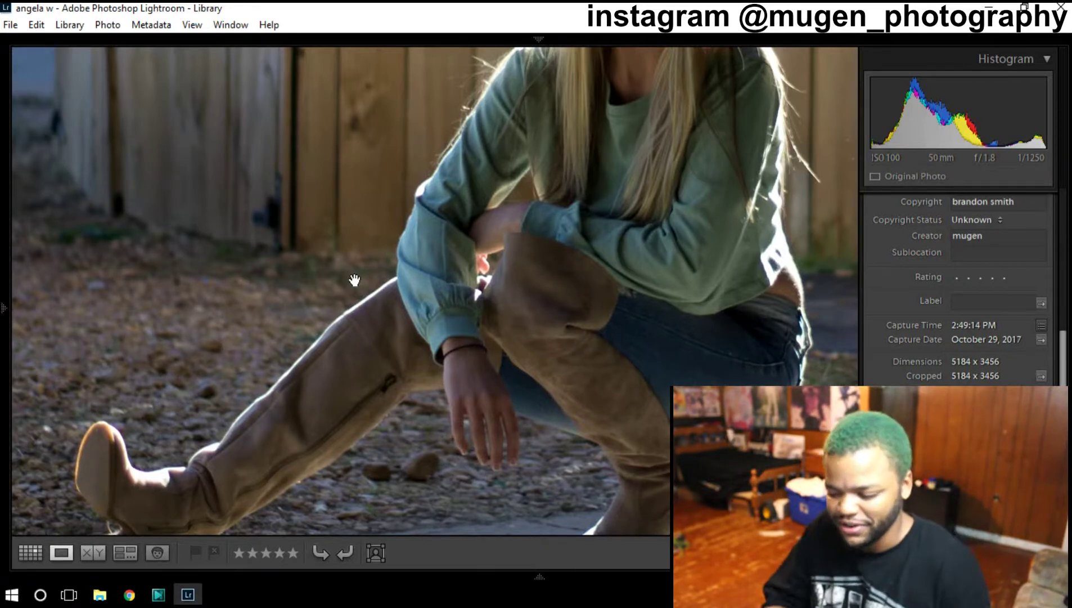
{"action": "left_click_drag", "start_coordinate": [674, 273], "coordinate": [649, 309]}
{"action": "key", "text": "ctrl+minus"}
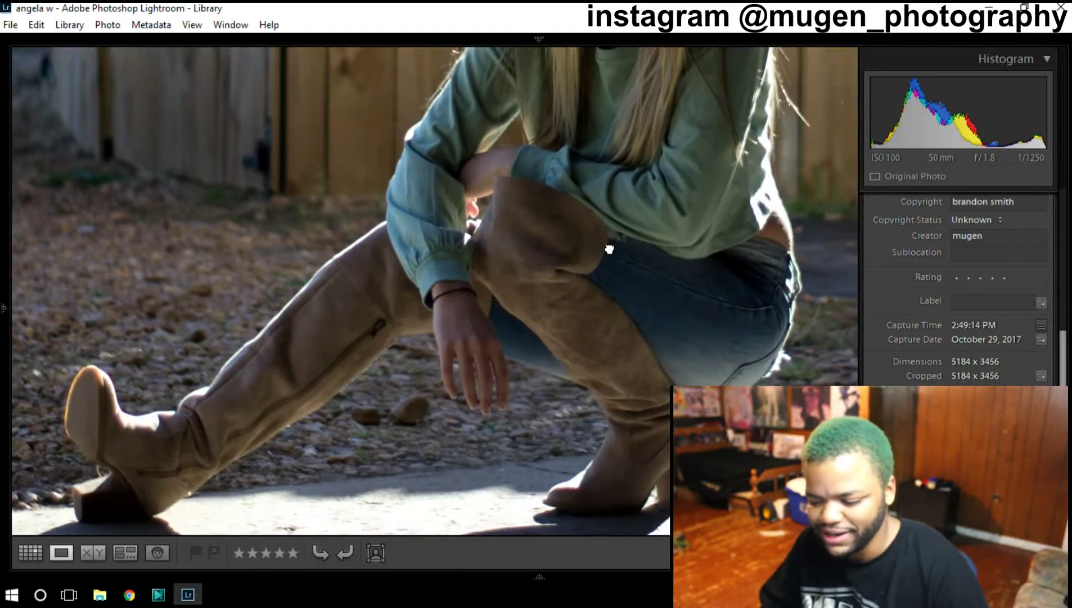
{"action": "key", "text": "ctrl+minus"}
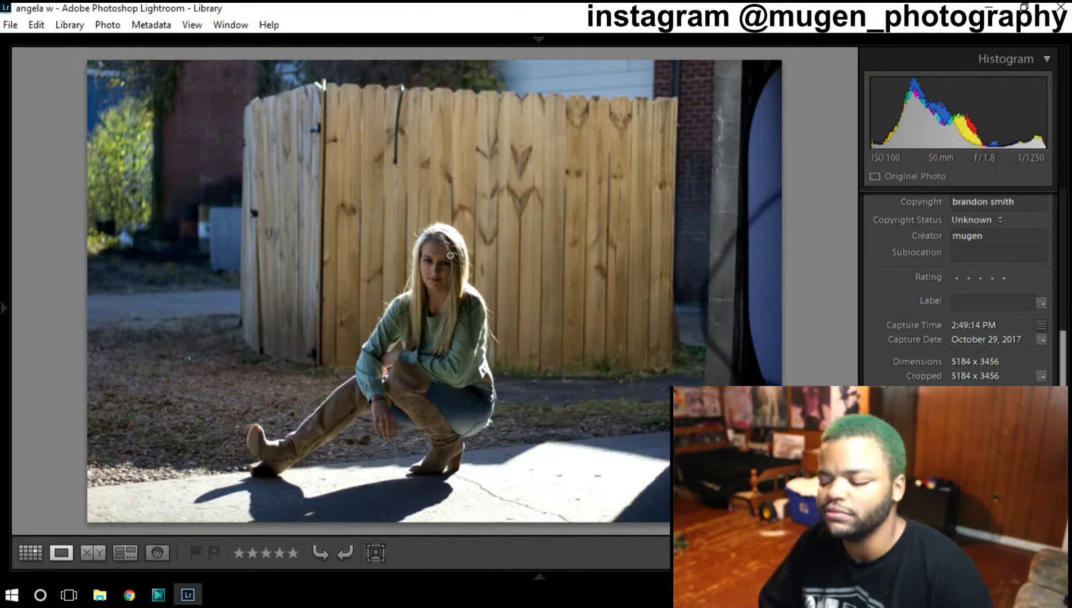
{"action": "left_click", "coordinate": [436, 290]}
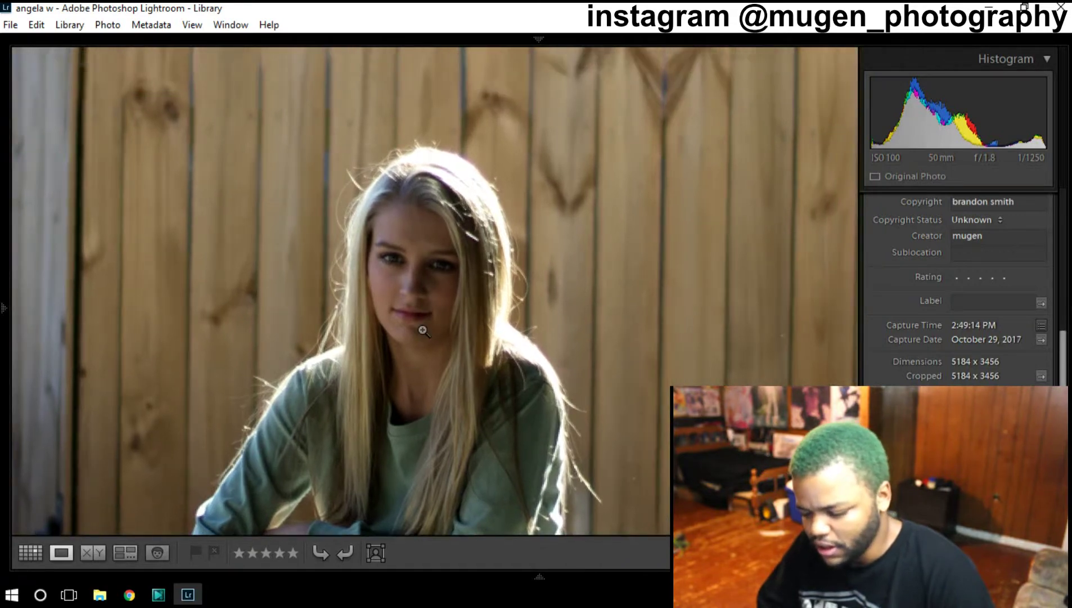
{"action": "left_click", "coordinate": [419, 325]}
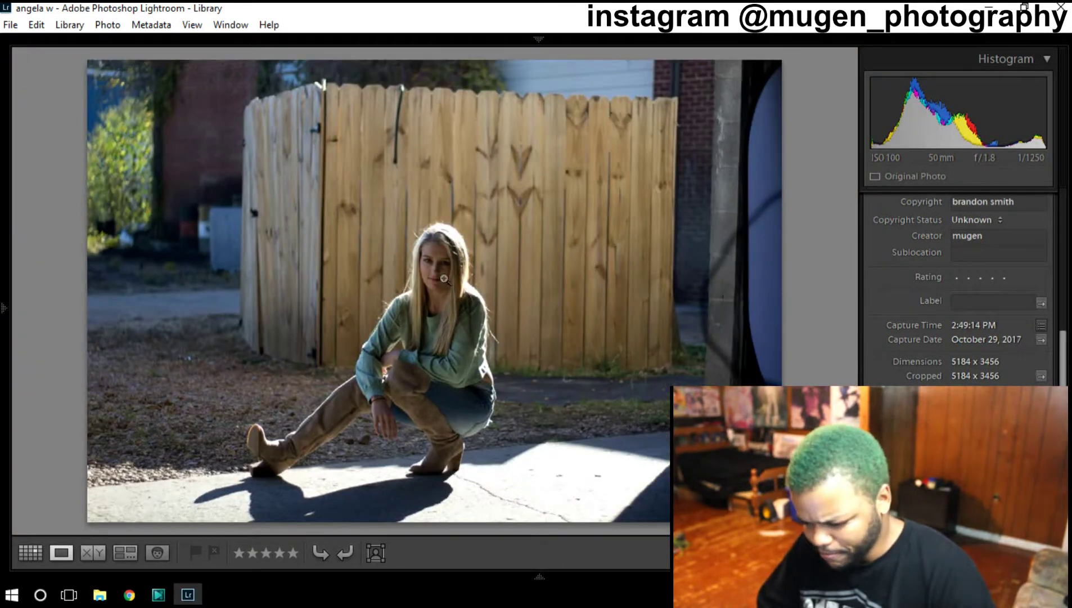
{"action": "left_click", "coordinate": [444, 243]}
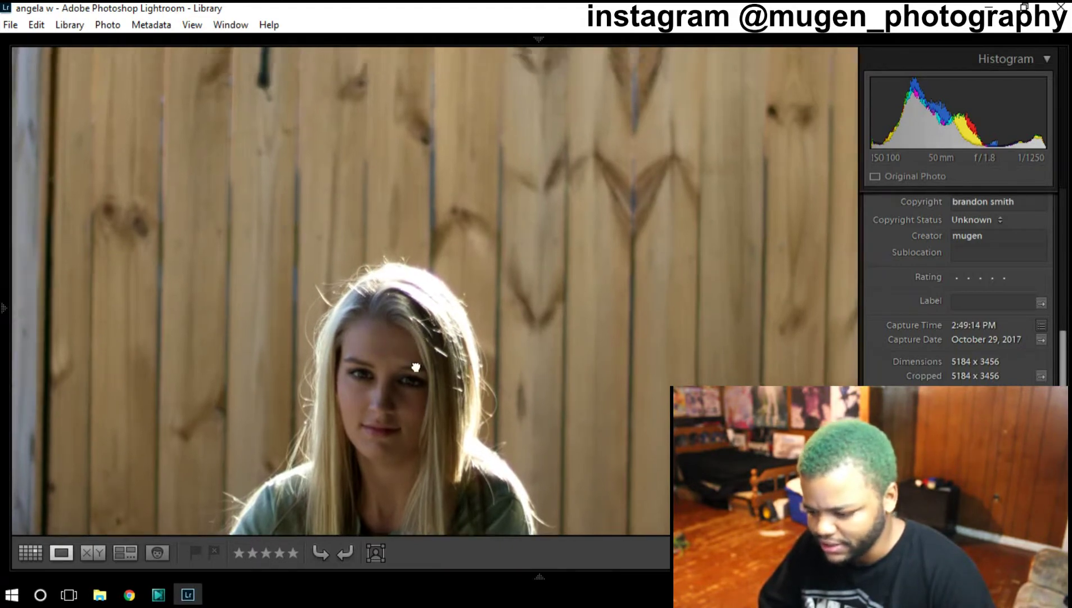
{"action": "scroll", "coordinate": [399, 253], "scroll_direction": "up", "scroll_amount": 10}
{"action": "left_click", "coordinate": [412, 285]}
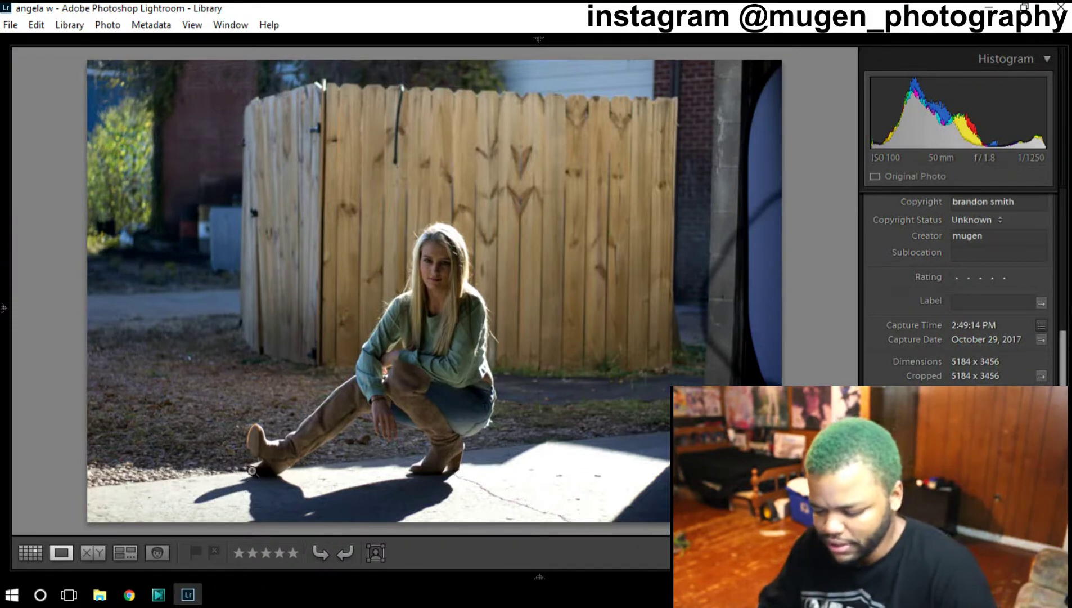
{"action": "left_click", "coordinate": [442, 261]}
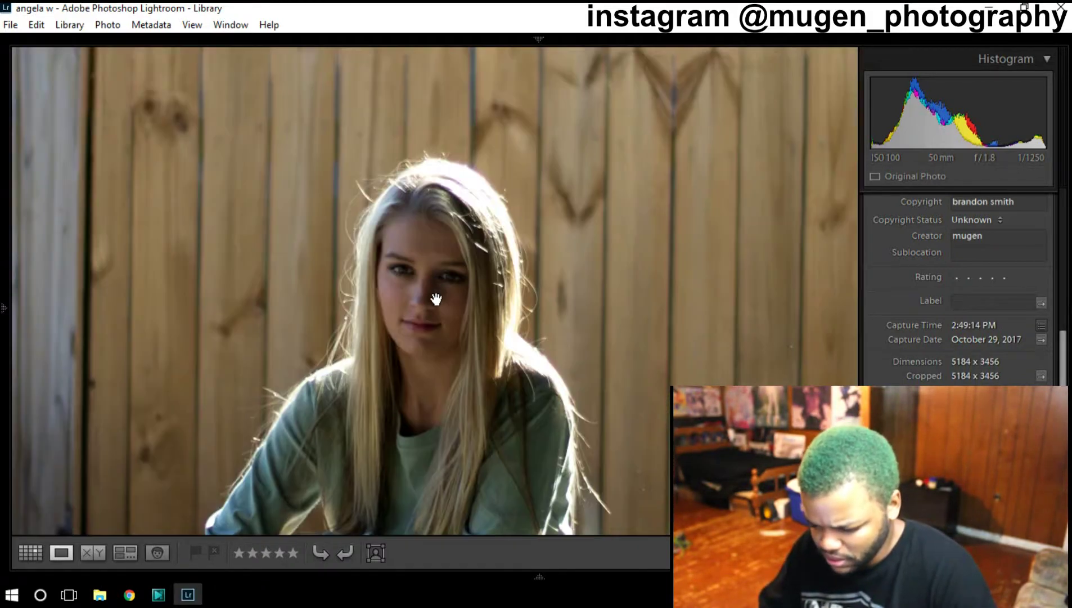
Step: Step through the neighbouring crouching frames, comparing the landscape shot with the 2:49:25 portrait
{"action": "key", "text": "Right"}
{"action": "key", "text": "Right"}
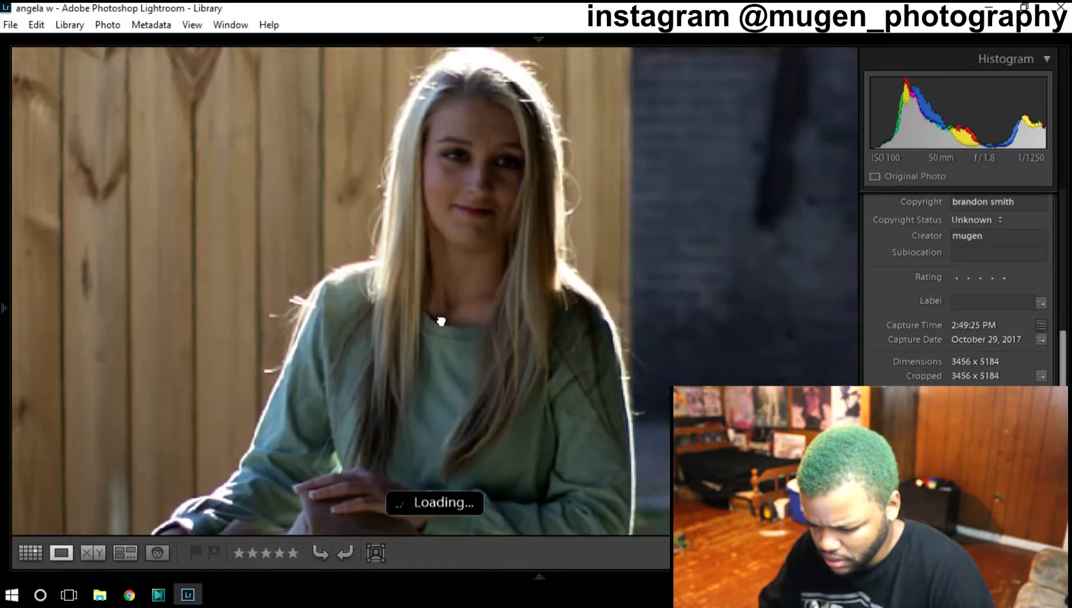
{"action": "key", "text": "Right"}
{"action": "key", "text": "Right"}
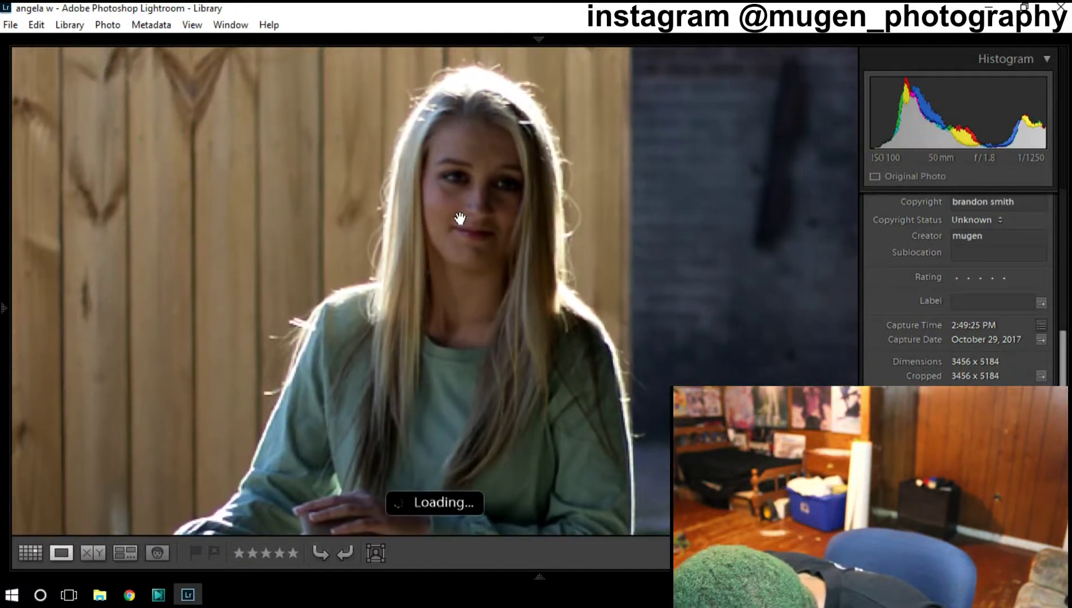
{"action": "key", "text": "Right"}
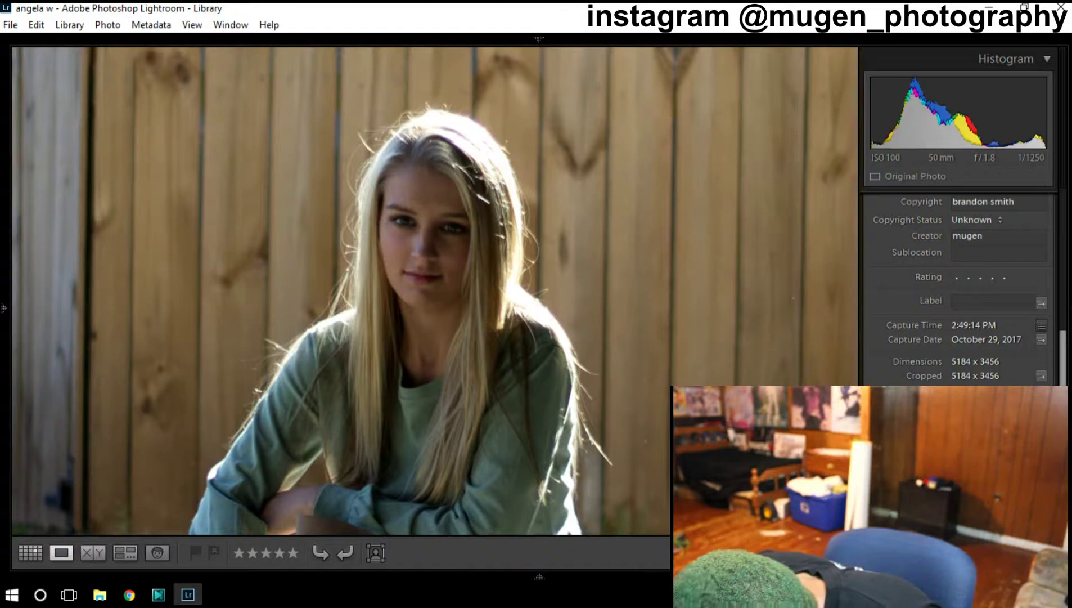
{"action": "key", "text": "Right"}
{"action": "left_click", "coordinate": [392, 265]}
{"action": "key", "text": "Right"}
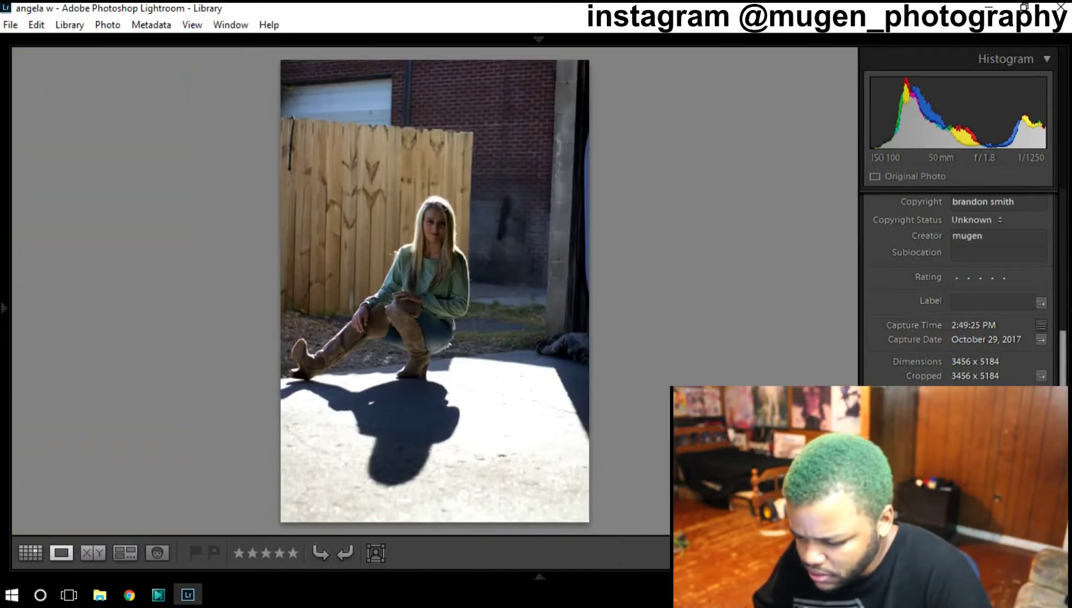
{"action": "key", "text": "Left"}
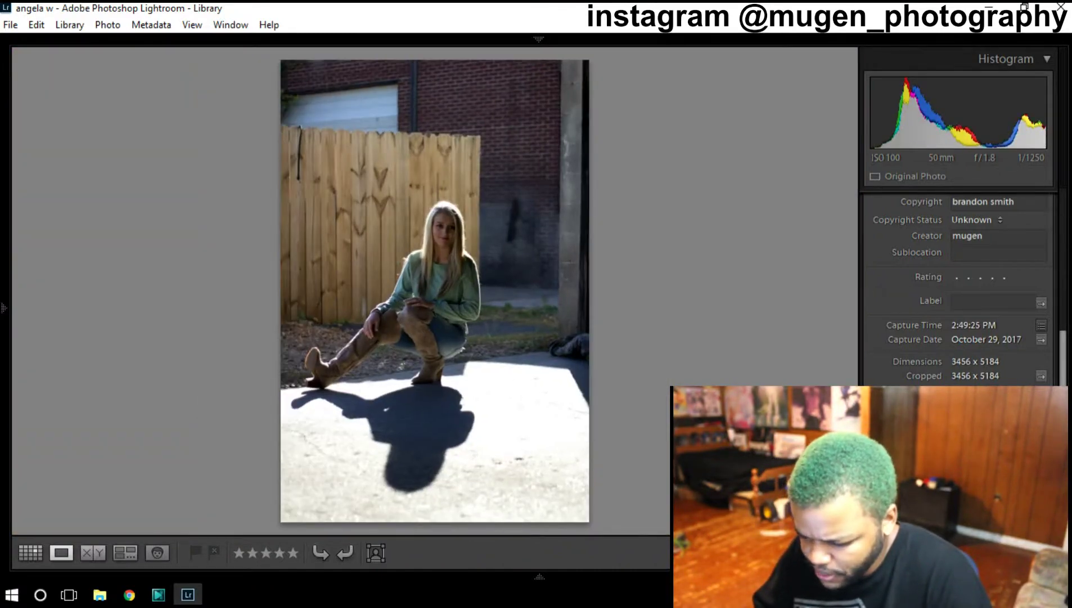
{"action": "key", "text": "Left"}
{"action": "key", "text": "Right"}
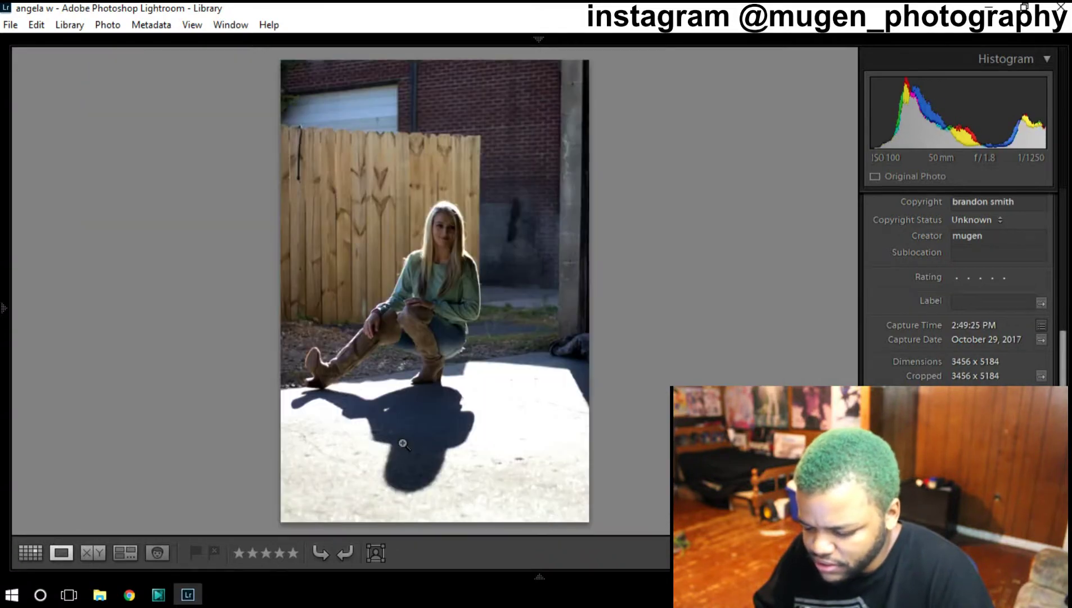
Step: Check face focus close up on each frame from the 2:49:25 portrait to the 2:49:30 landscape shot
{"action": "left_click", "coordinate": [453, 257]}
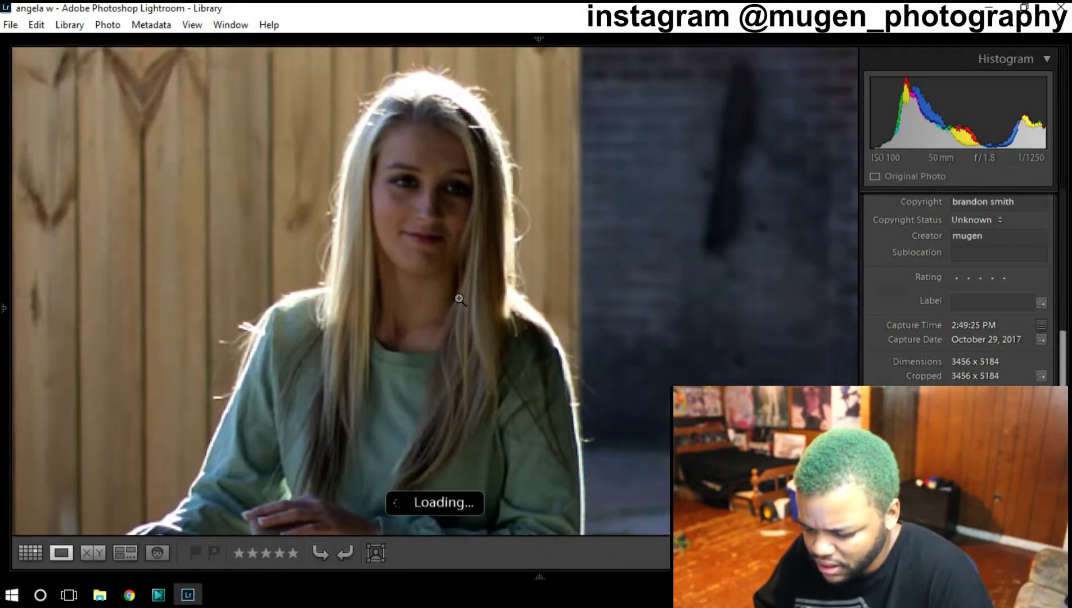
{"action": "left_click", "coordinate": [460, 299]}
{"action": "key", "text": "Right"}
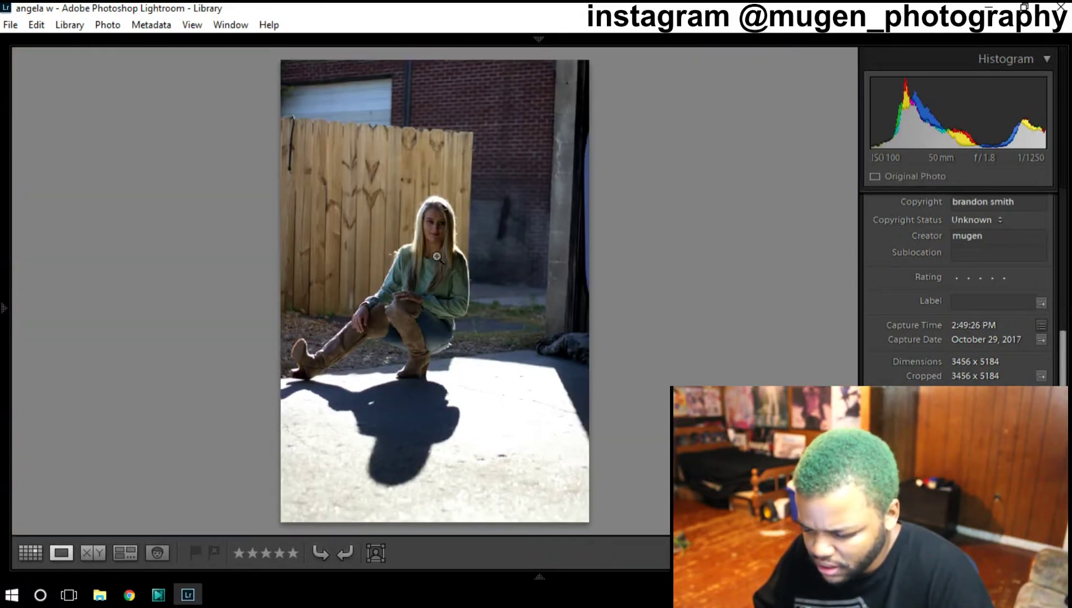
{"action": "left_click", "coordinate": [456, 251]}
{"action": "left_click", "coordinate": [453, 245]}
{"action": "key", "text": "Right"}
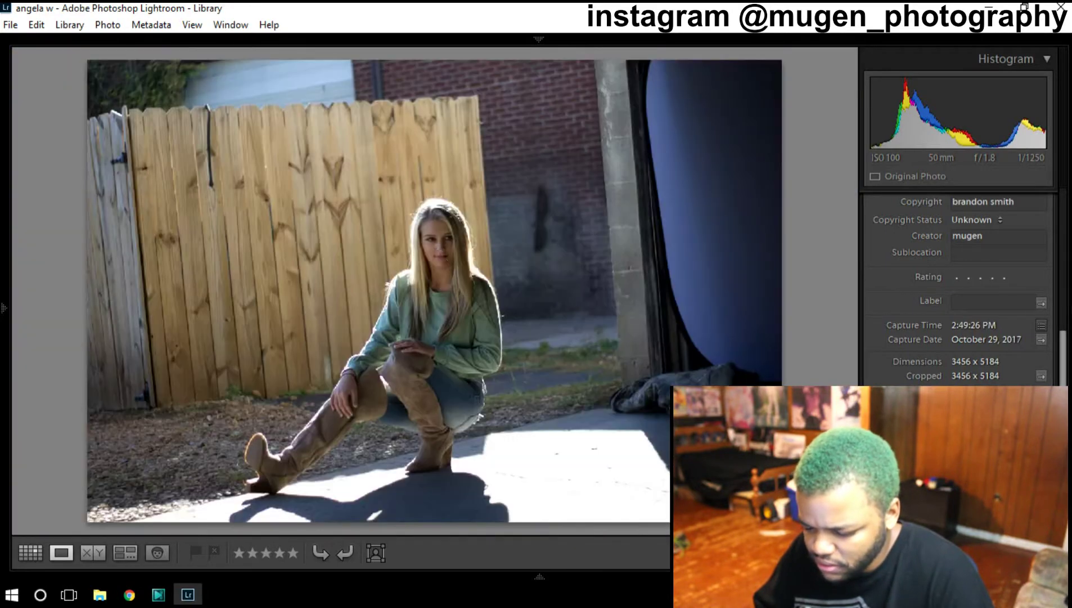
{"action": "left_click", "coordinate": [443, 277]}
{"action": "left_click", "coordinate": [441, 275]}
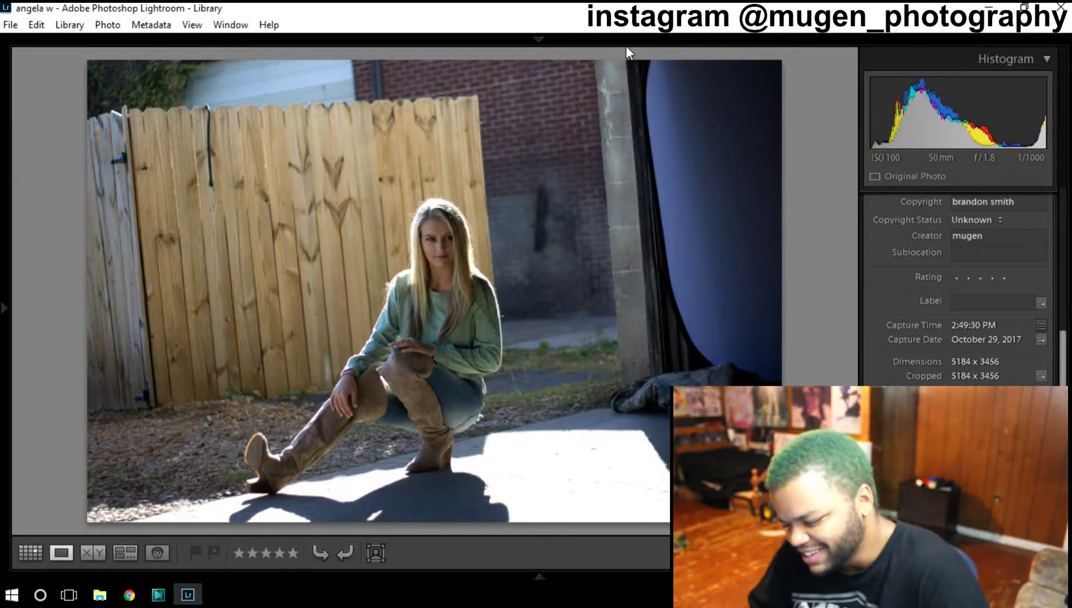
Step: Show a panel-free grid with smaller thumbnails, filtered to only the rated photos (40 of 112)
{"action": "left_click", "coordinate": [27, 559]}
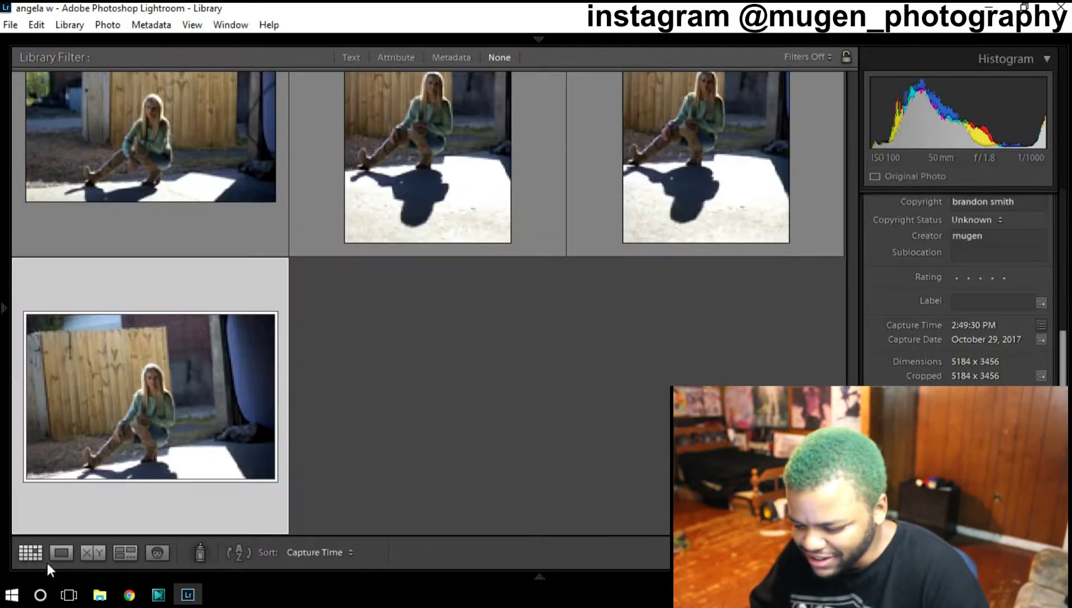
{"action": "key", "text": "Tab"}
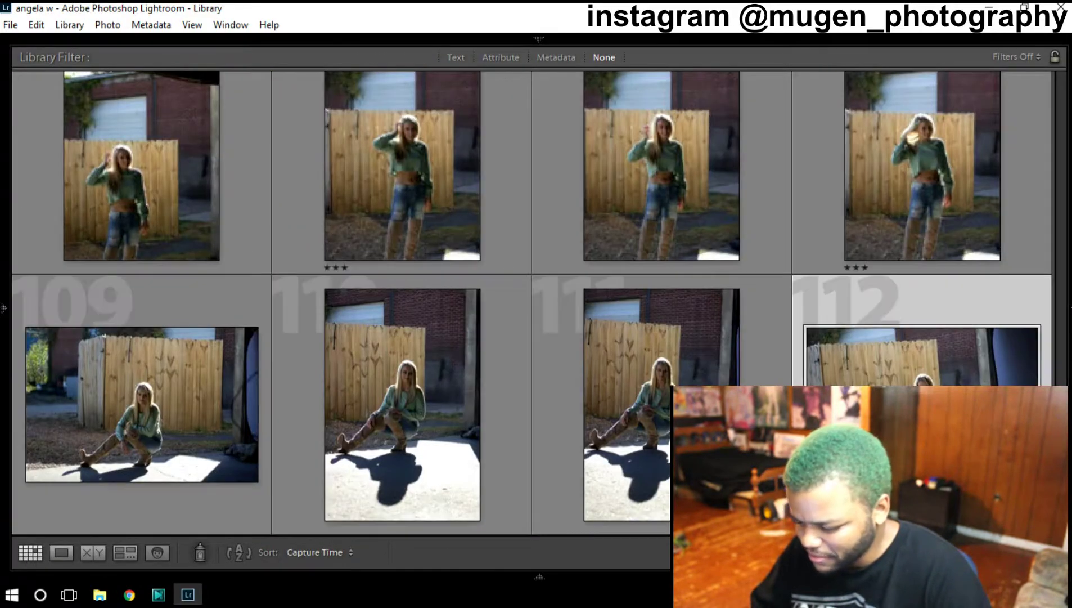
{"action": "key", "text": "minus"}
{"action": "key", "text": "minus"}
{"action": "key", "text": "minus"}
{"action": "key", "text": "equal"}
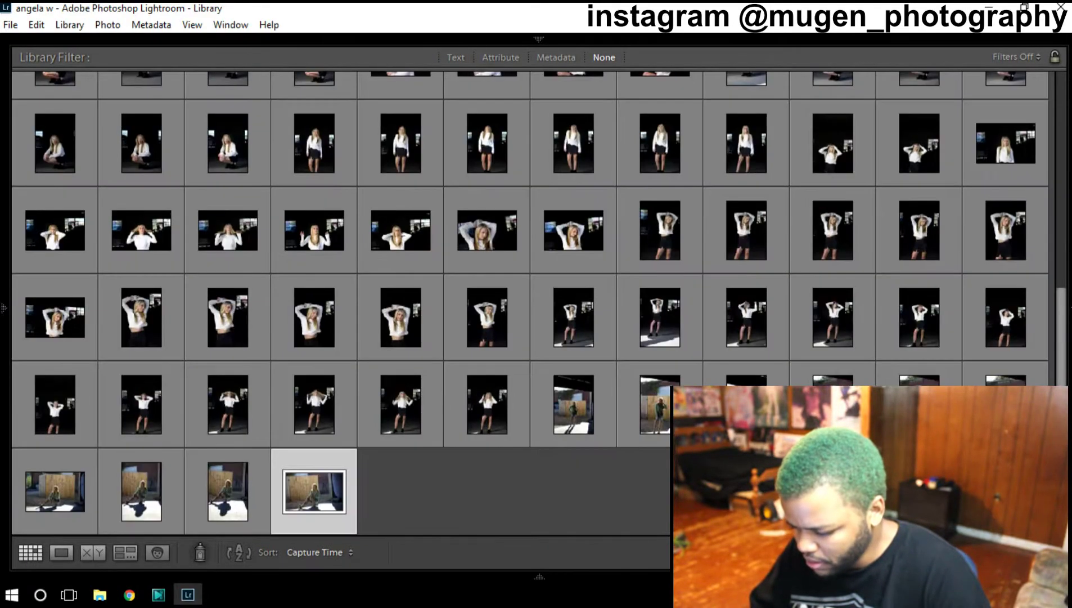
{"action": "key", "text": "equal"}
{"action": "key", "text": "equal"}
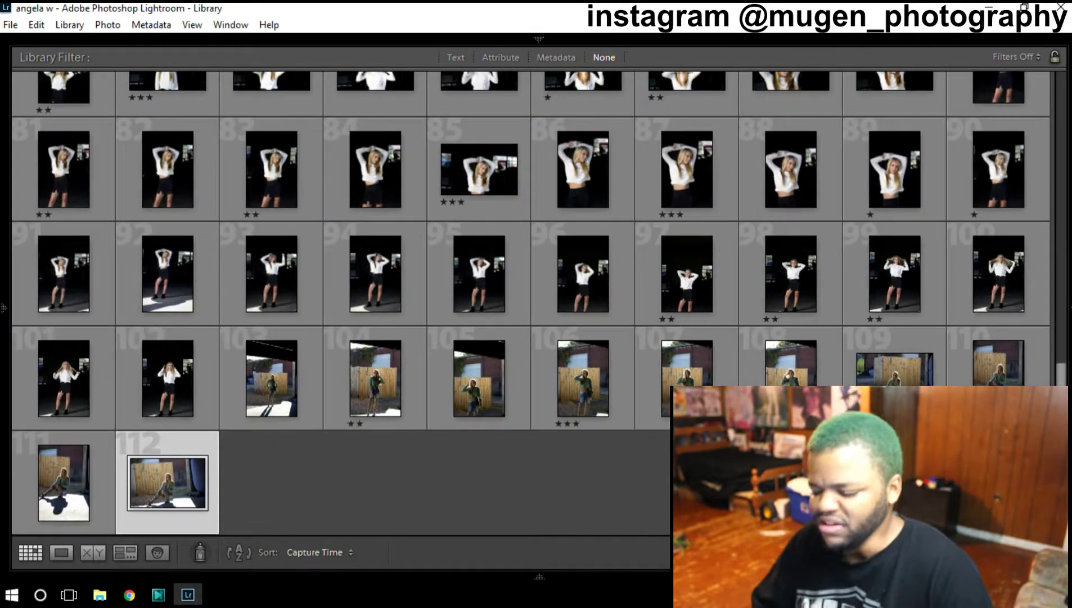
{"action": "left_click", "coordinate": [1015, 57]}
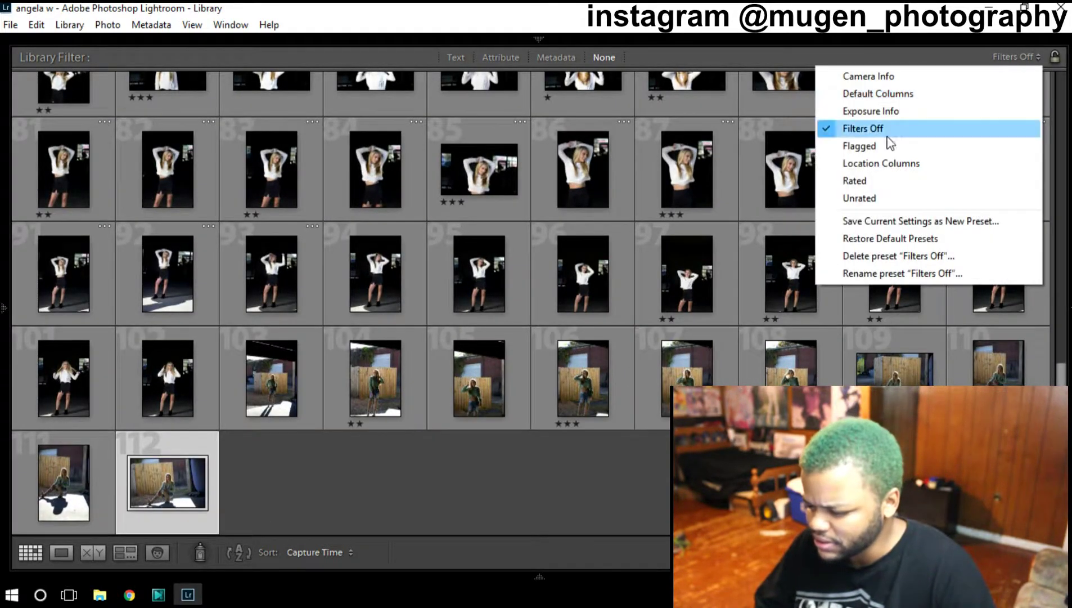
{"action": "left_click", "coordinate": [860, 181]}
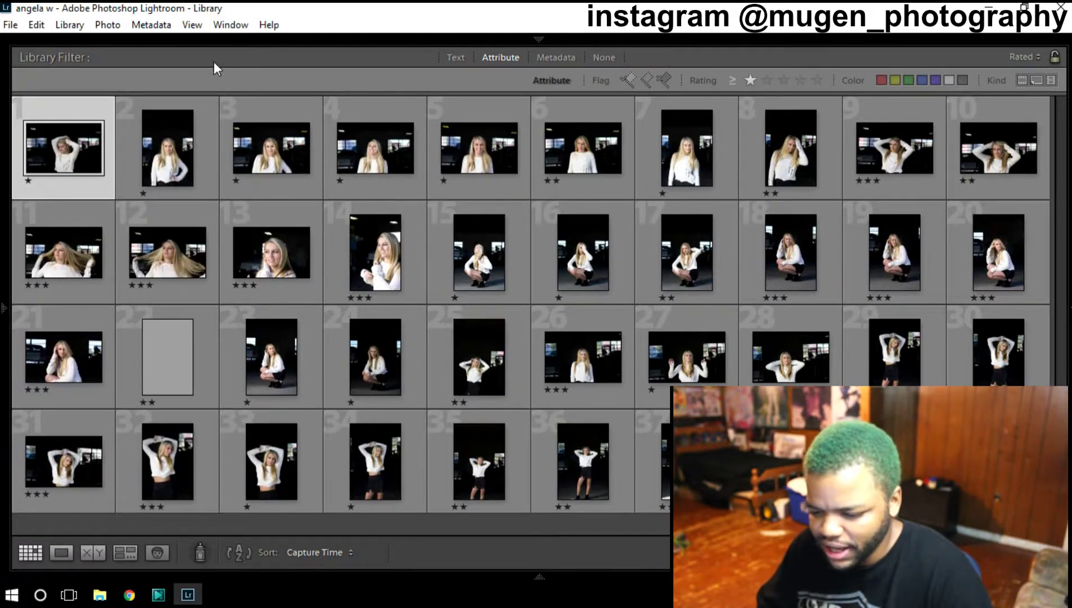
Step: Sort the grid by star rating in ascending order, lowest first
{"action": "left_click", "coordinate": [107, 25]}
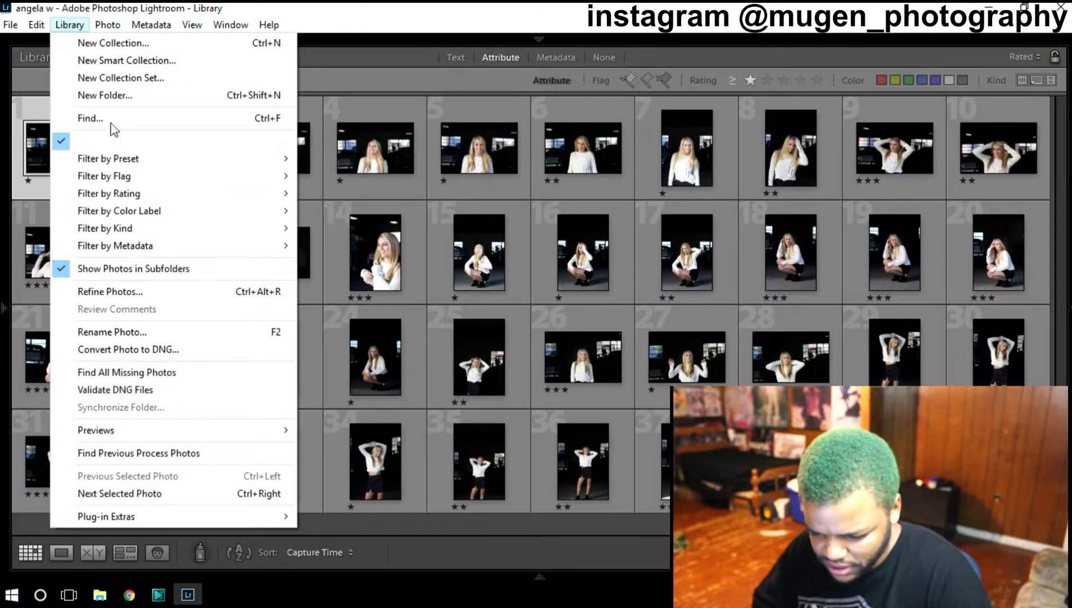
{"action": "mouse_move", "coordinate": [293, 227]}
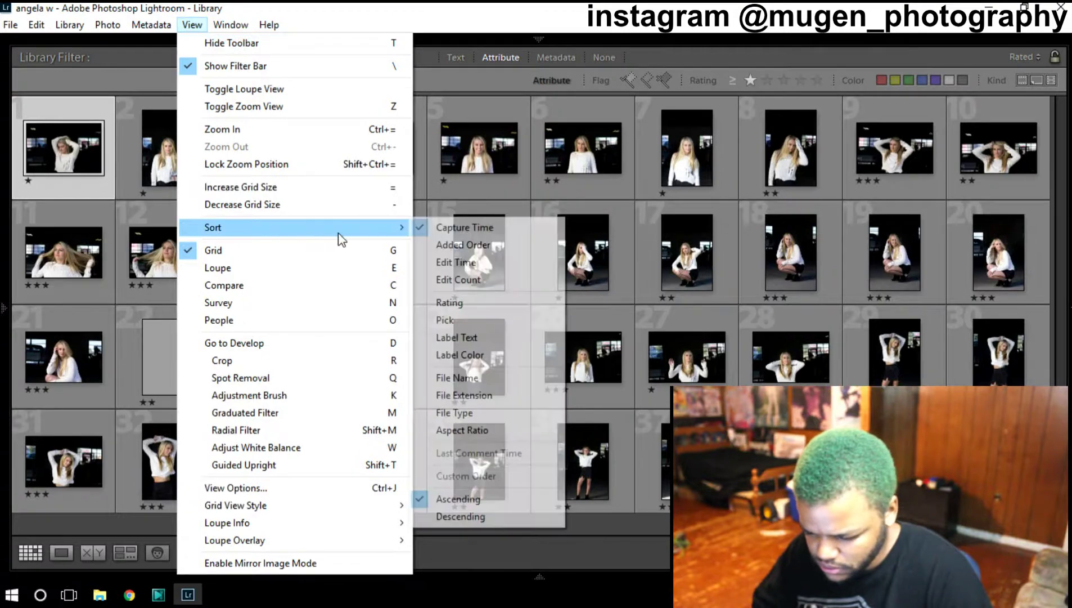
{"action": "left_click", "coordinate": [440, 307]}
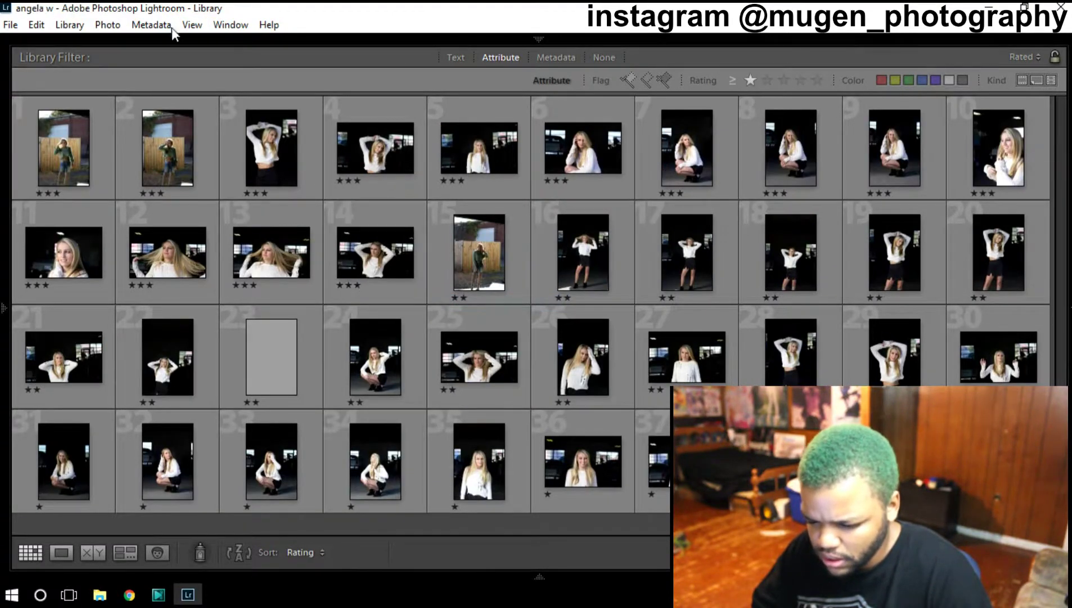
{"action": "left_click", "coordinate": [192, 25]}
{"action": "mouse_move", "coordinate": [213, 228]}
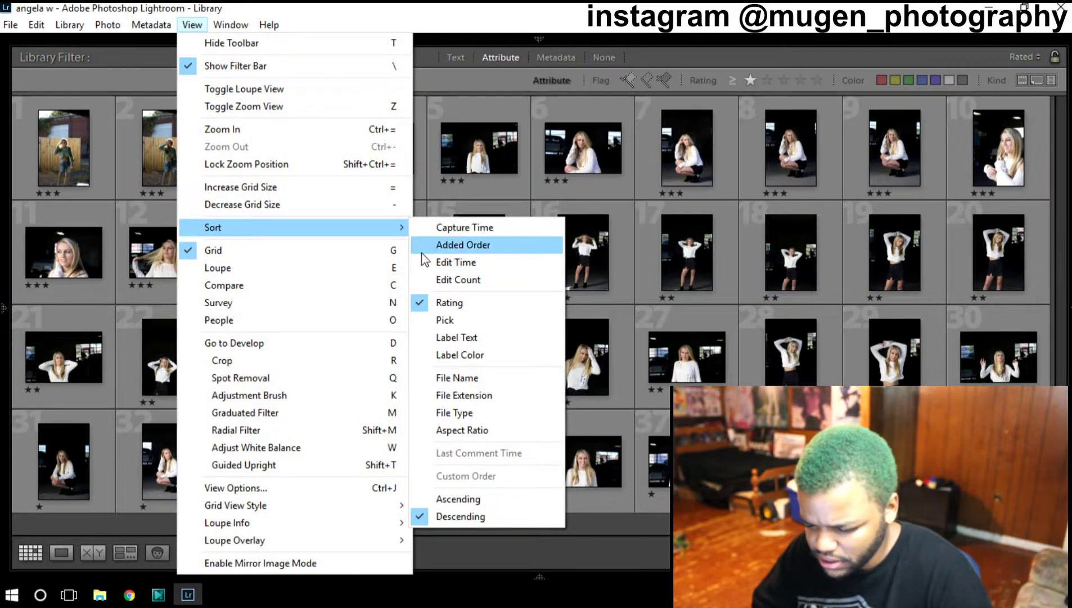
{"action": "left_click", "coordinate": [450, 499]}
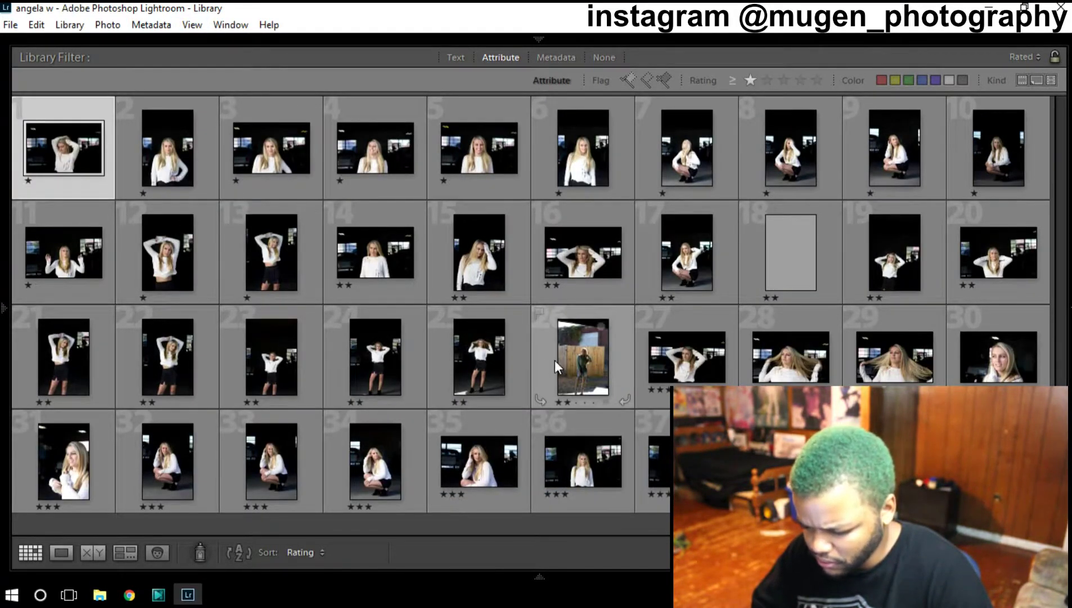
Step: Open photo 1, the first one-star shot, full size in Loupe view
{"action": "left_click", "coordinate": [576, 357]}
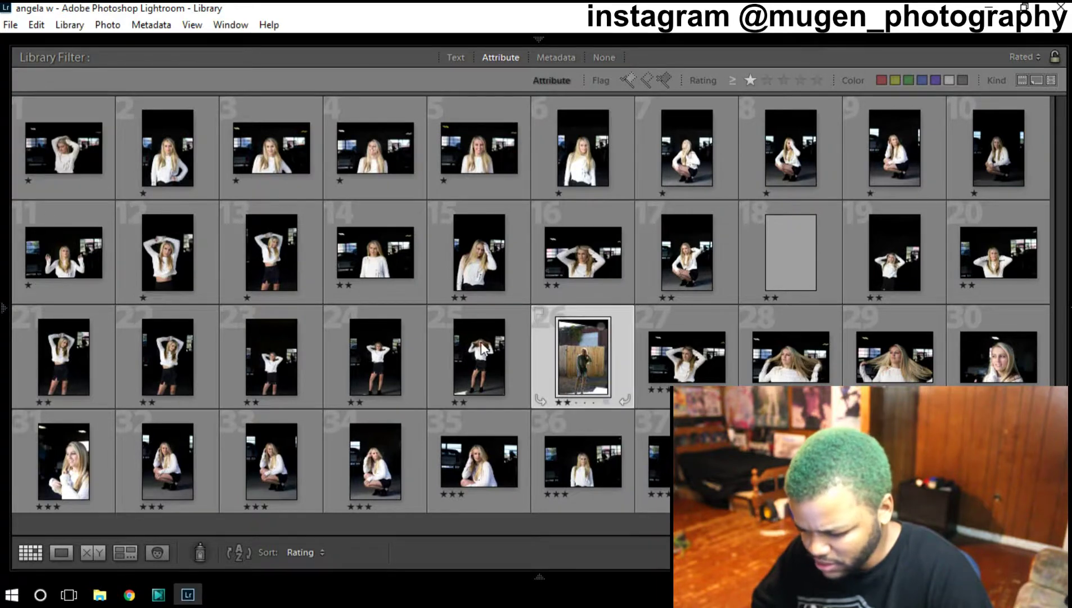
{"action": "left_click", "coordinate": [68, 151]}
{"action": "left_click", "coordinate": [62, 554]}
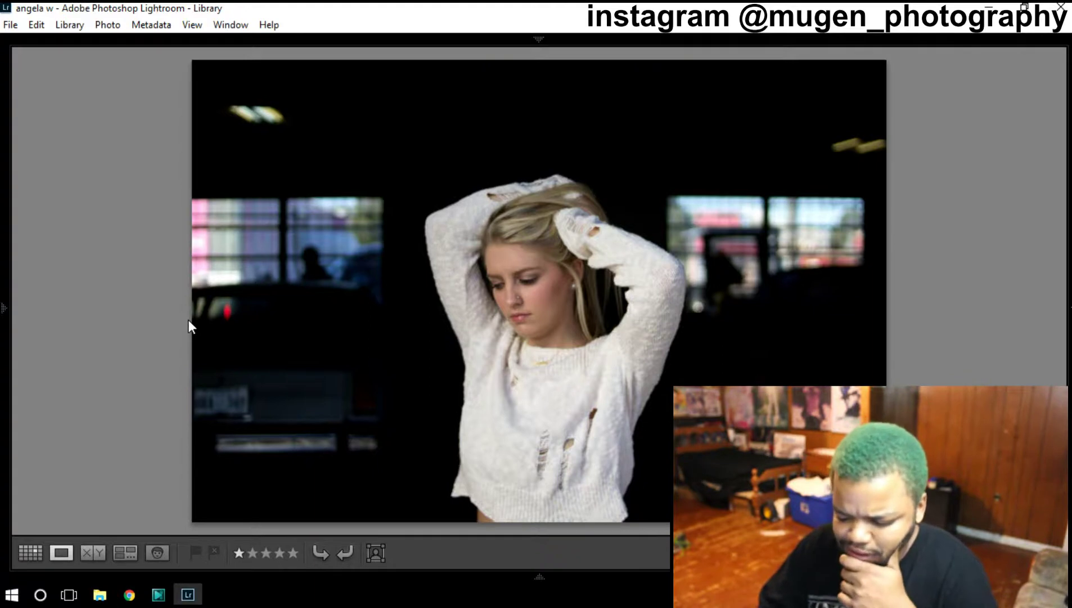
Step: Flip repeatedly between the vertical standing shot and the horizontal close-up portrait to compare them
{"action": "key", "text": "Right"}
{"action": "key", "text": "Left"}
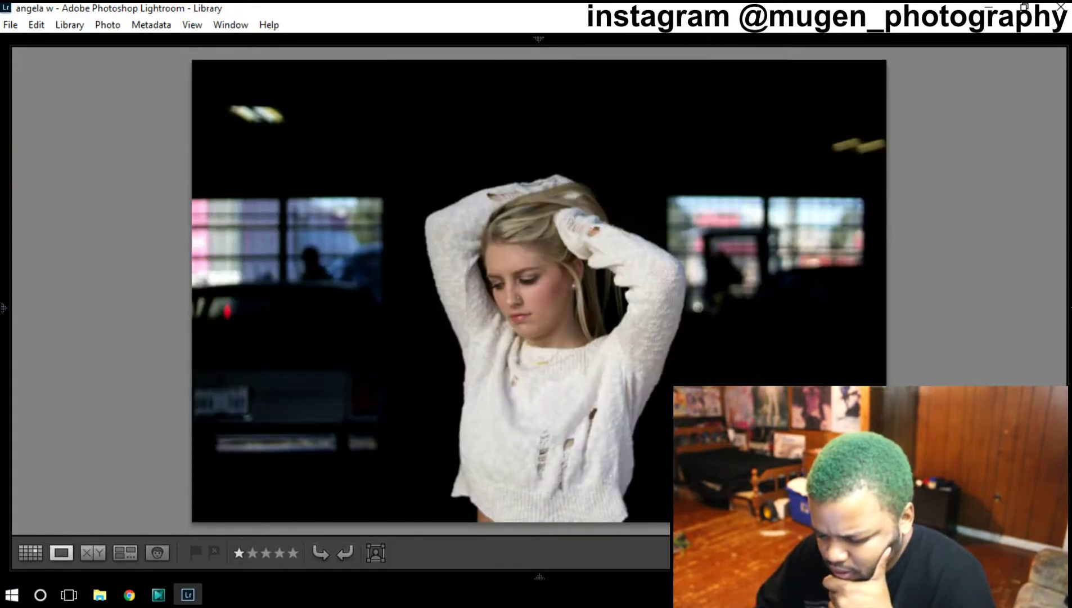
{"action": "key", "text": "Right"}
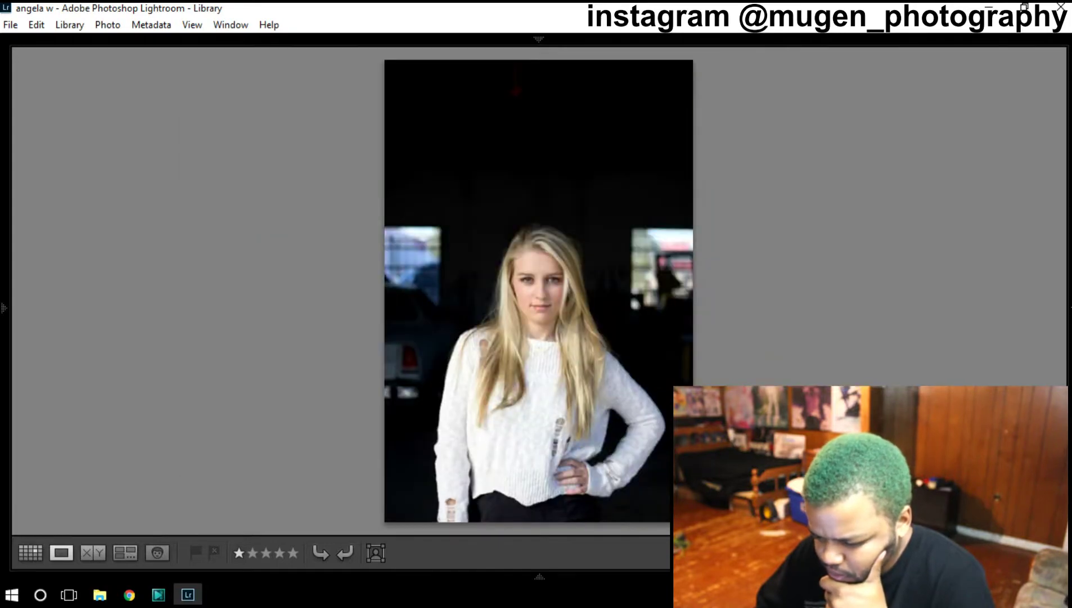
{"action": "key", "text": "Left"}
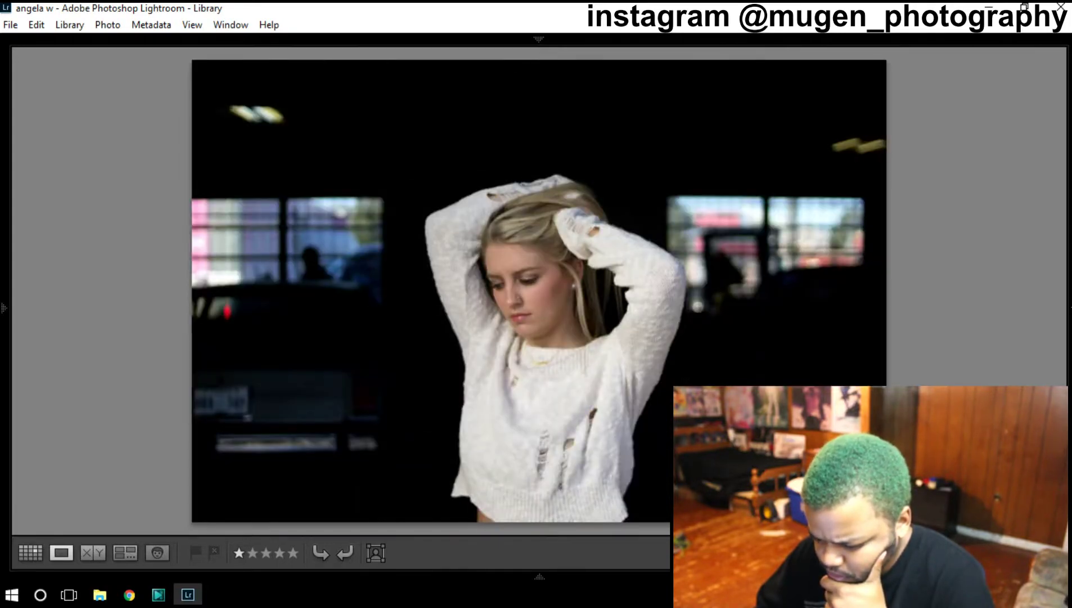
{"action": "key", "text": "Right"}
{"action": "key", "text": "Right"}
{"action": "key", "text": "Left"}
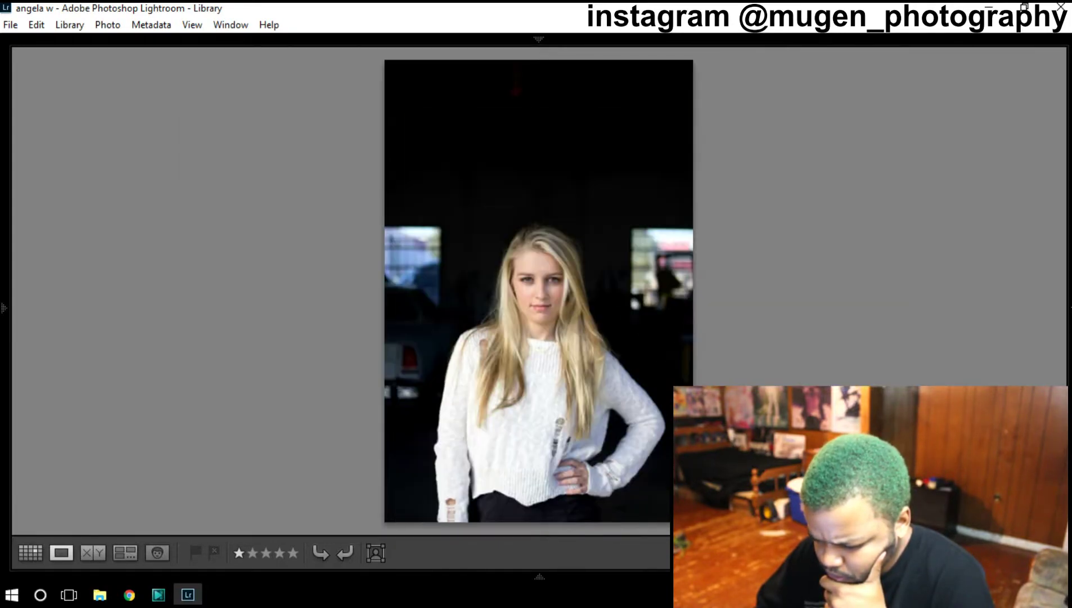
{"action": "key", "text": "Right"}
{"action": "key", "text": "Left"}
{"action": "key", "text": "Right"}
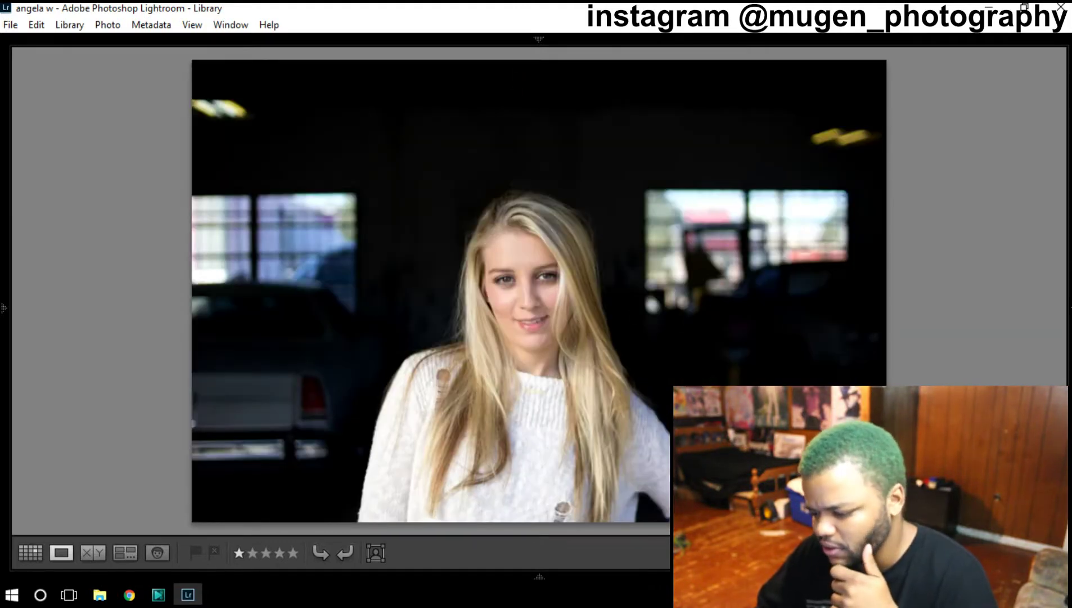
{"action": "key", "text": "Left"}
{"action": "key", "text": "Right"}
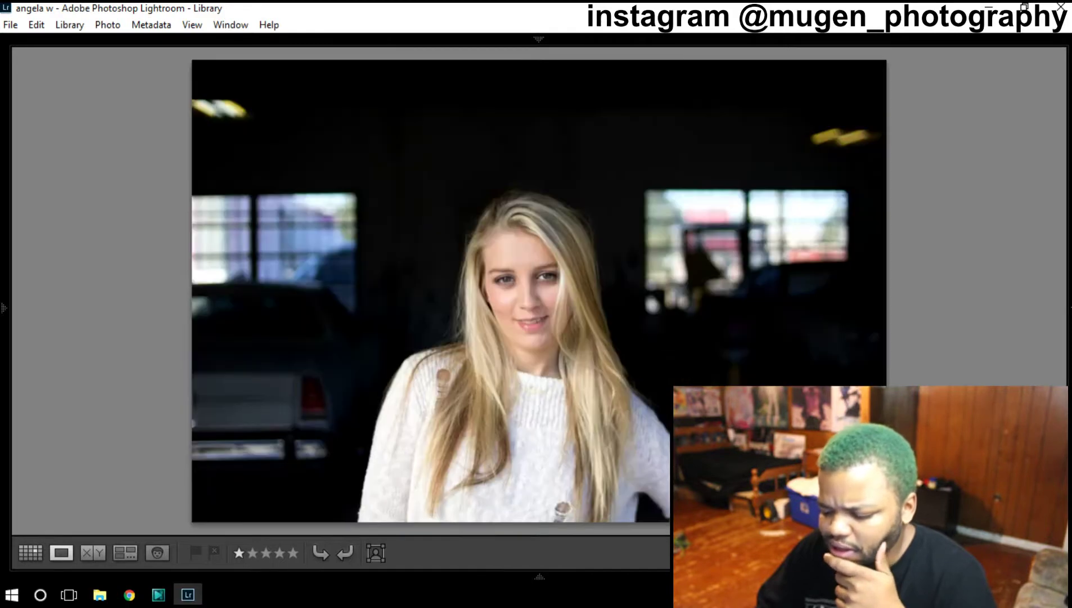
{"action": "key", "text": "Left"}
{"action": "key", "text": "Right"}
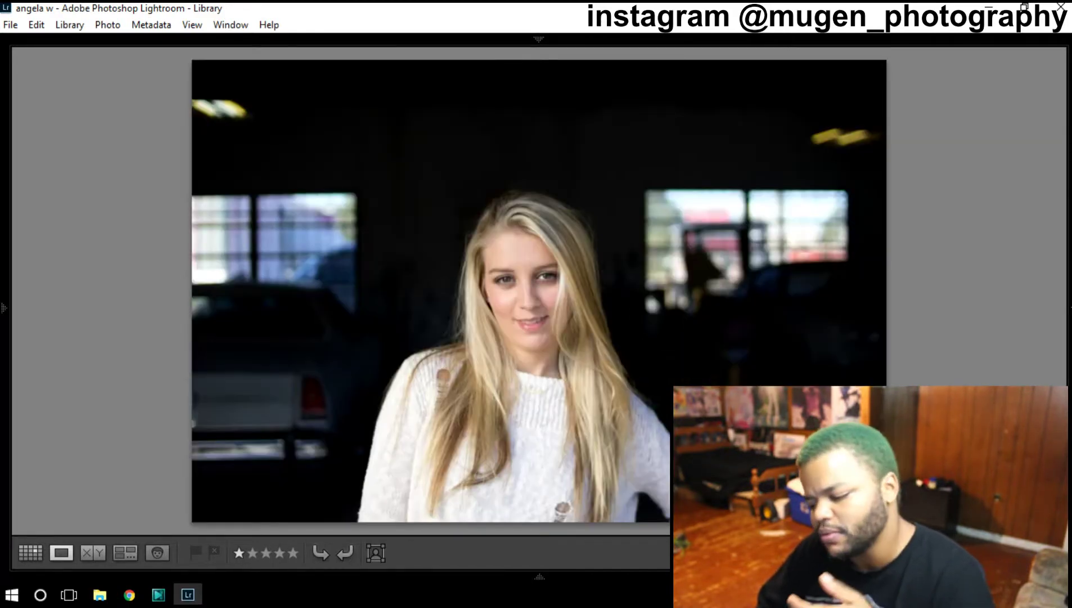
{"action": "key", "text": "Left"}
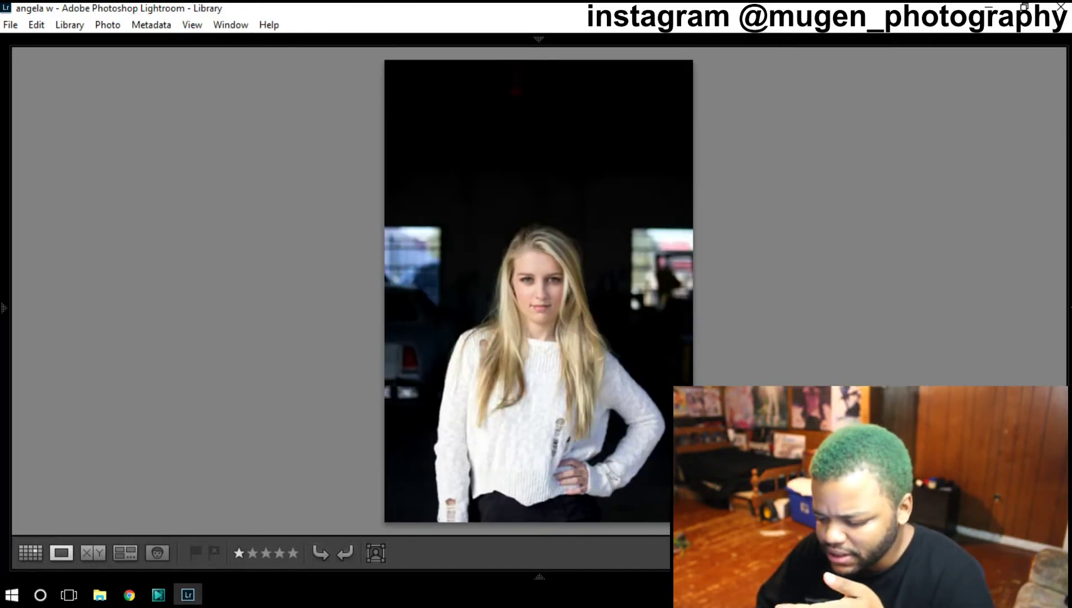
{"action": "key", "text": "Right"}
{"action": "key", "text": "Left"}
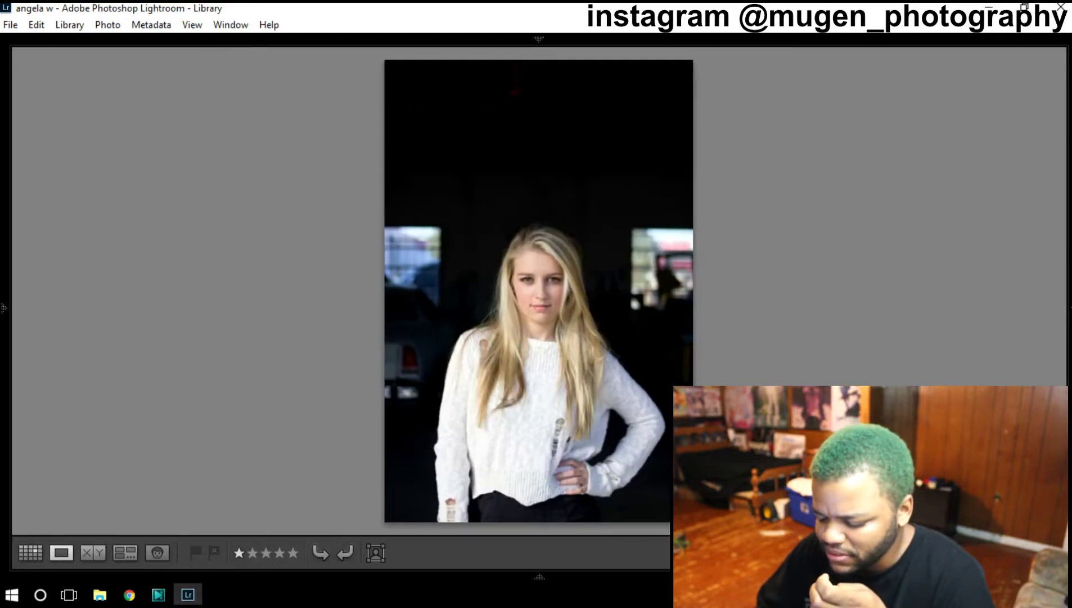
{"action": "key", "text": "Right"}
{"action": "key", "text": "Left"}
{"action": "key", "text": "Right"}
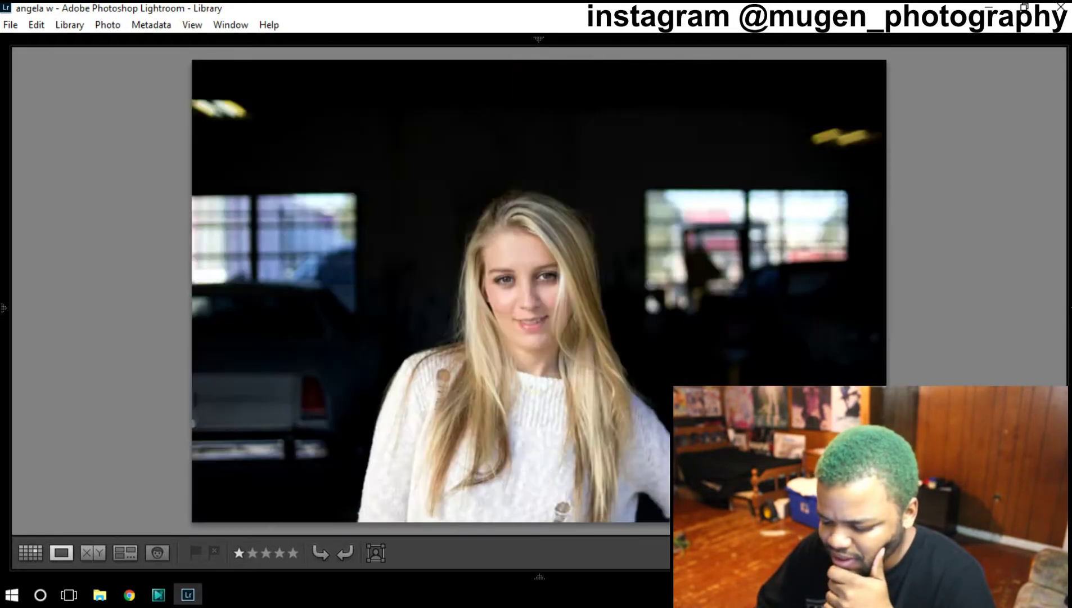
{"action": "key", "text": "Left"}
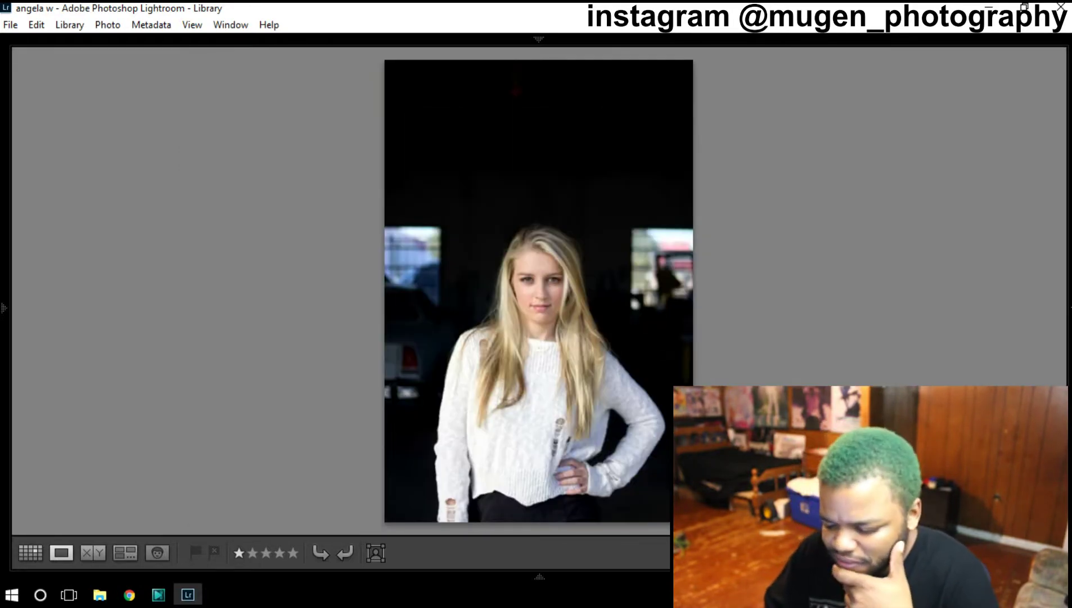
{"action": "key", "text": "Right"}
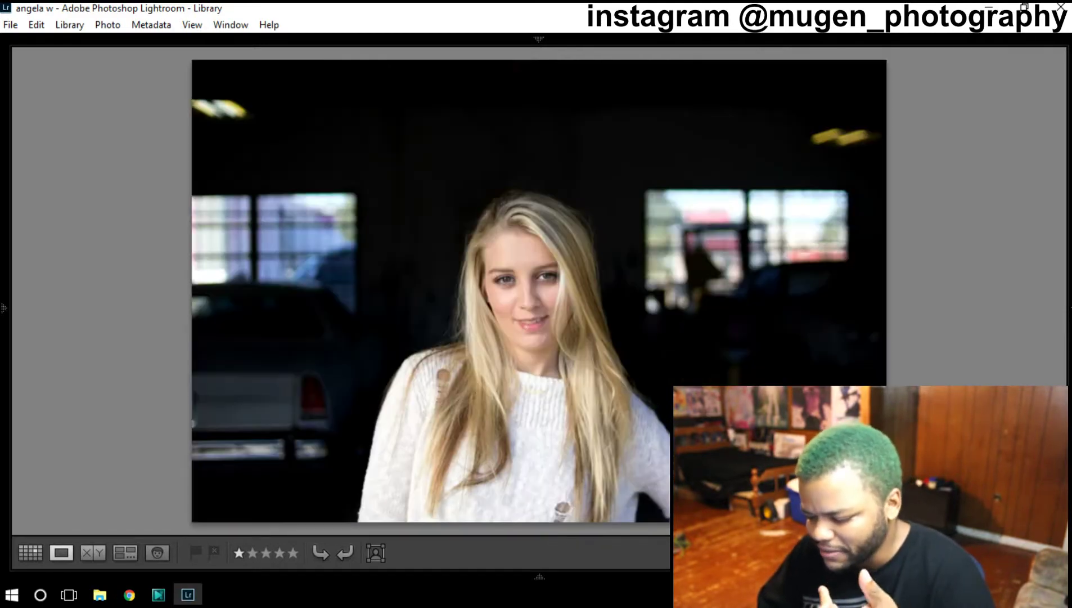
{"action": "key", "text": "Left"}
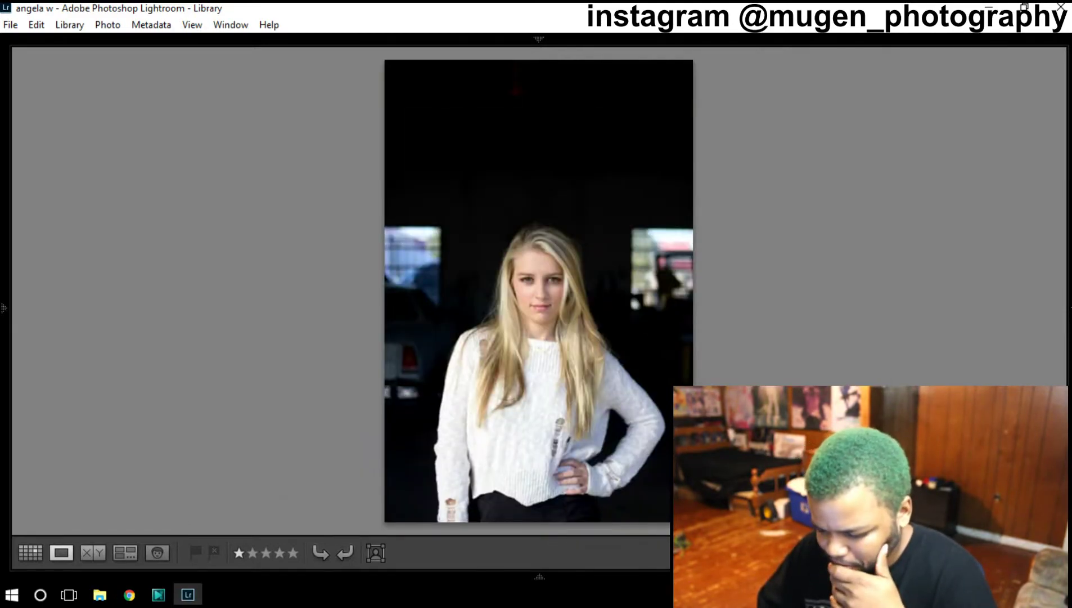
{"action": "key", "text": "Right"}
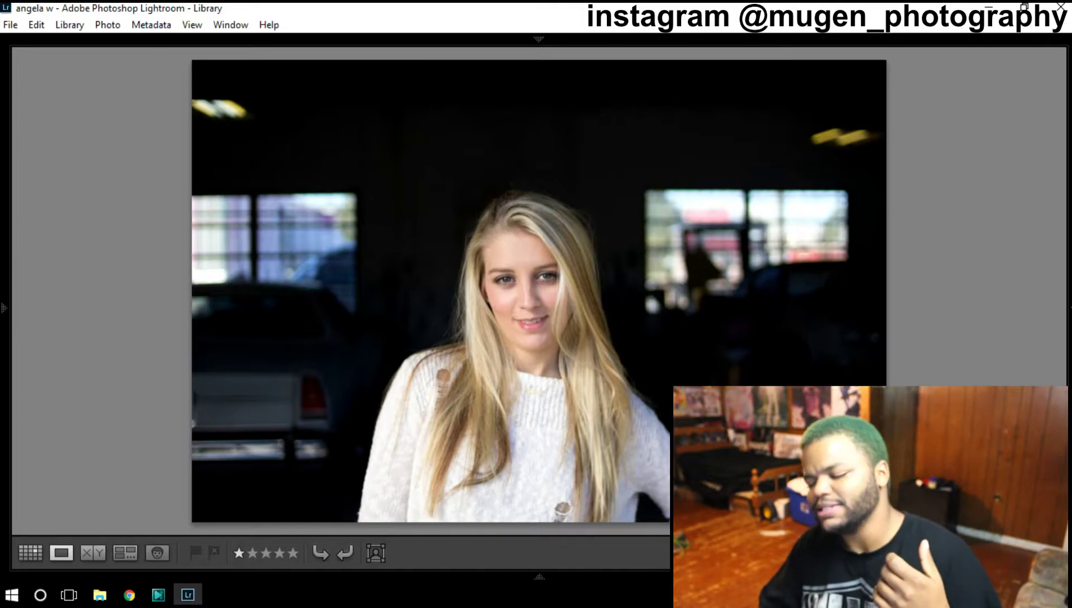
{"action": "key", "text": "Right"}
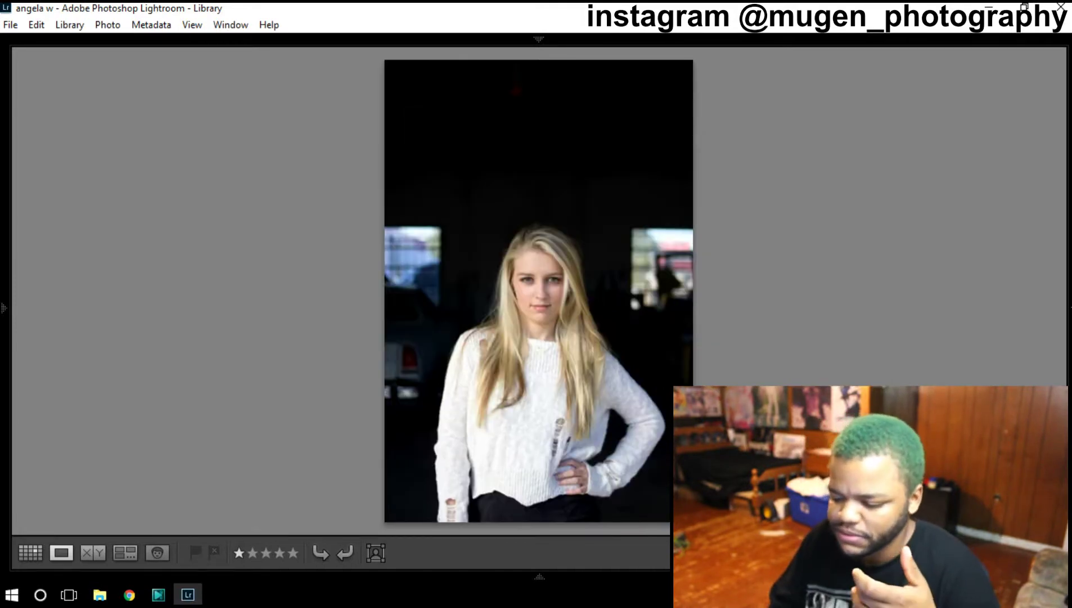
{"action": "key", "text": "Left"}
{"action": "key", "text": "Right"}
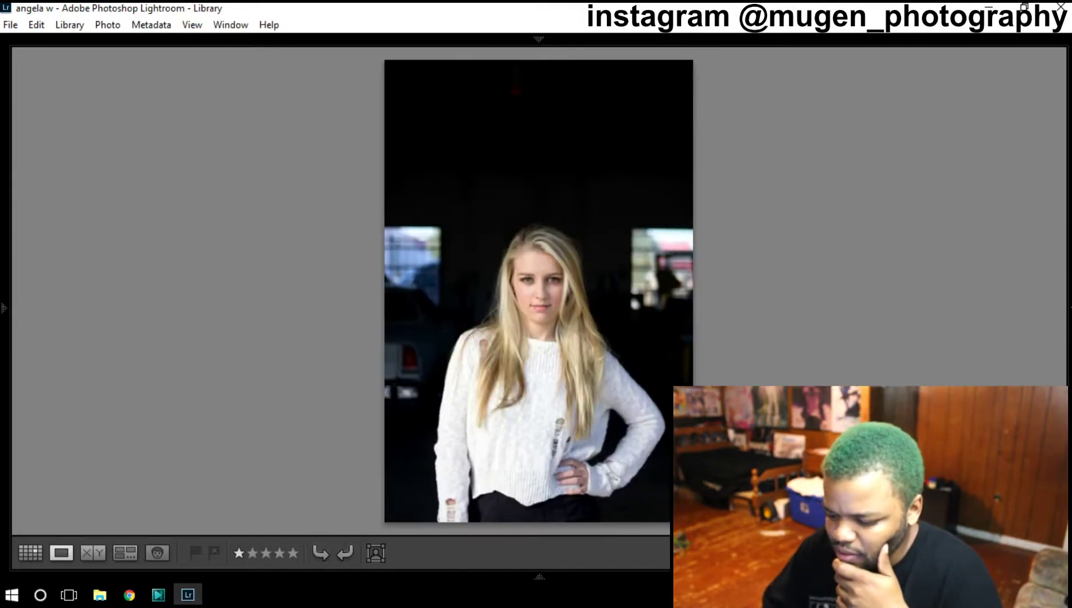
{"action": "key", "text": "Left"}
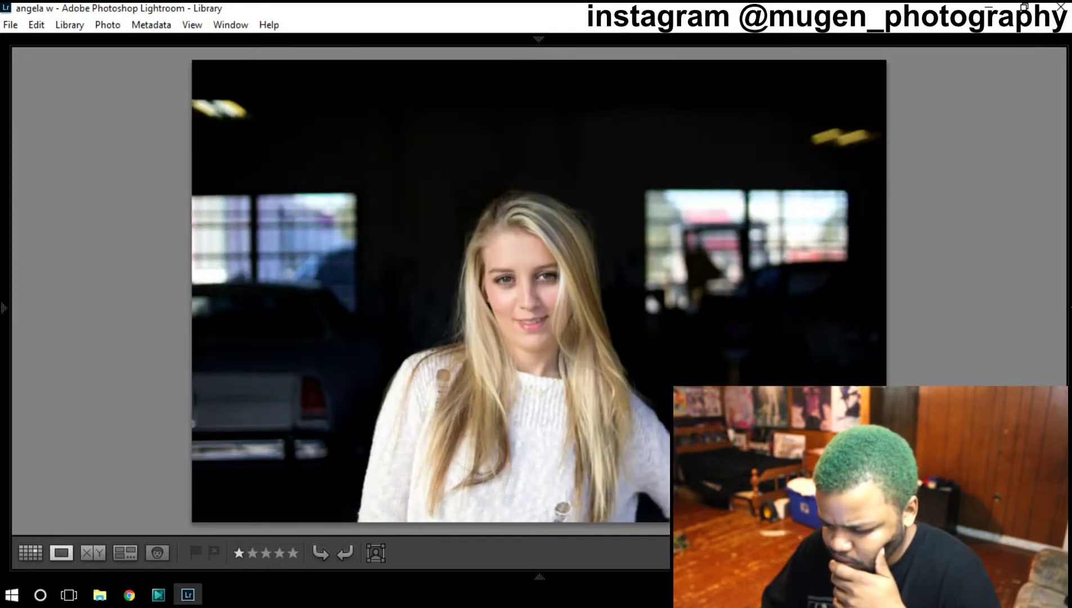
{"action": "key", "text": "Right"}
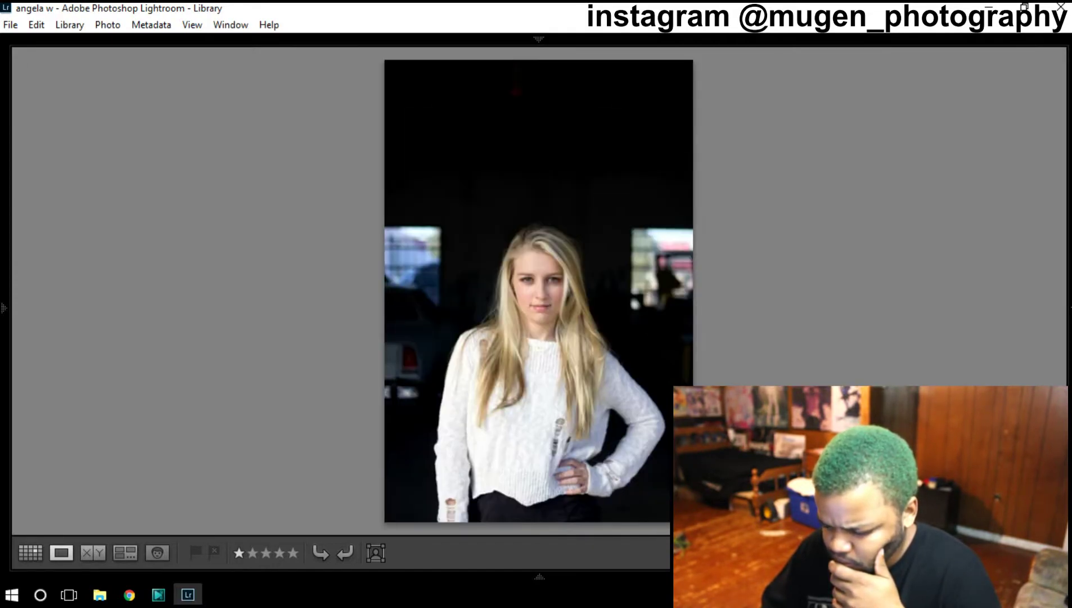
{"action": "key", "text": "Left"}
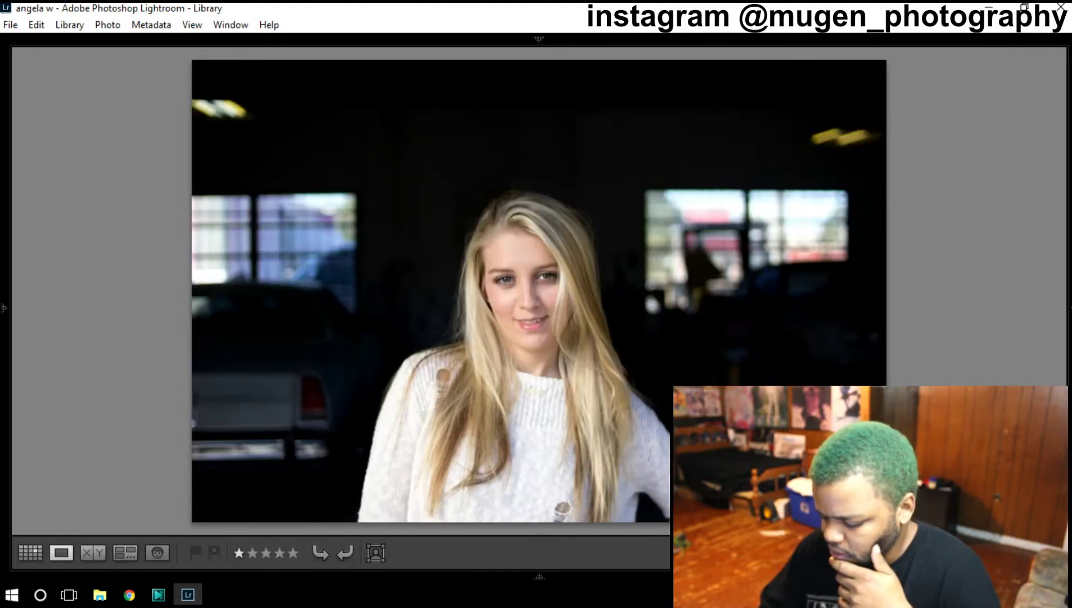
Step: Give the close-up portrait a blue label, clear its star rating, and return to the grid
{"action": "key", "text": "9"}
{"action": "key", "text": "0"}
{"action": "key", "text": "Right"}
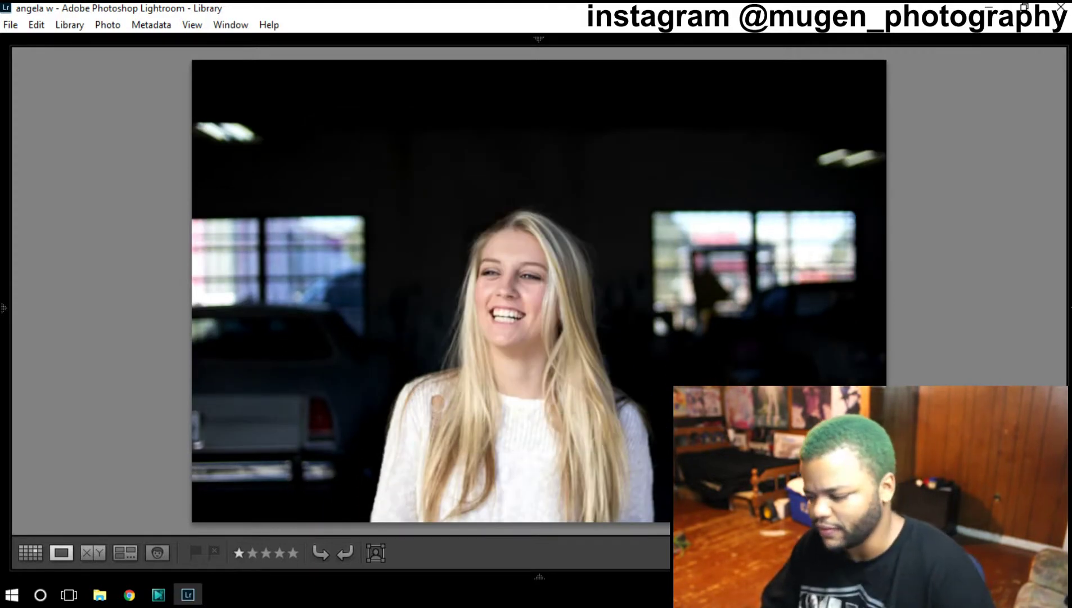
{"action": "left_click", "coordinate": [34, 550]}
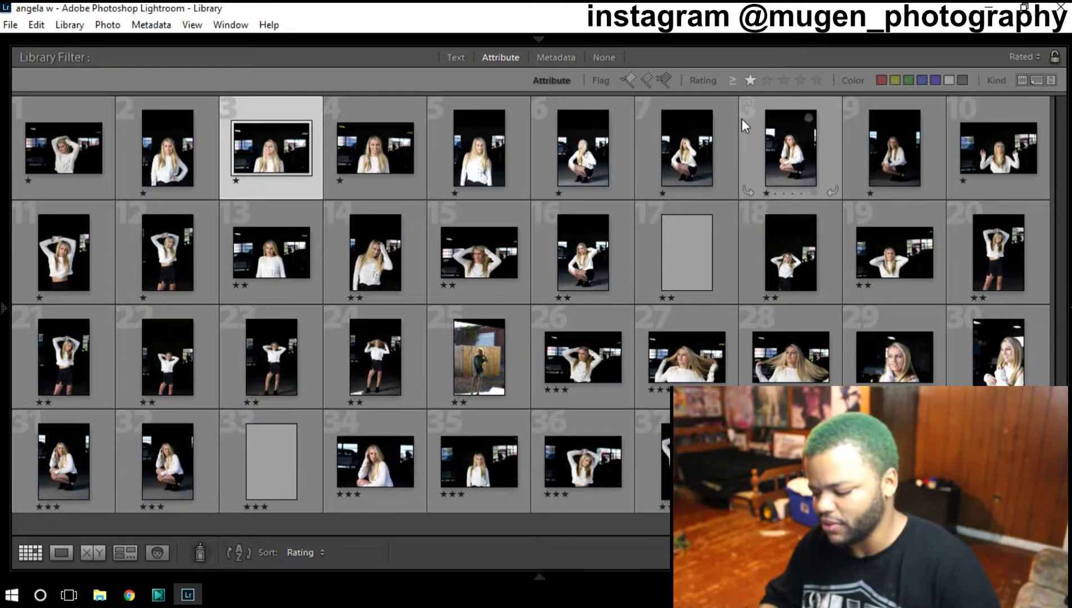
Step: Label the laughing third one-star portrait blue and view it full size in Loupe
{"action": "key", "text": "9"}
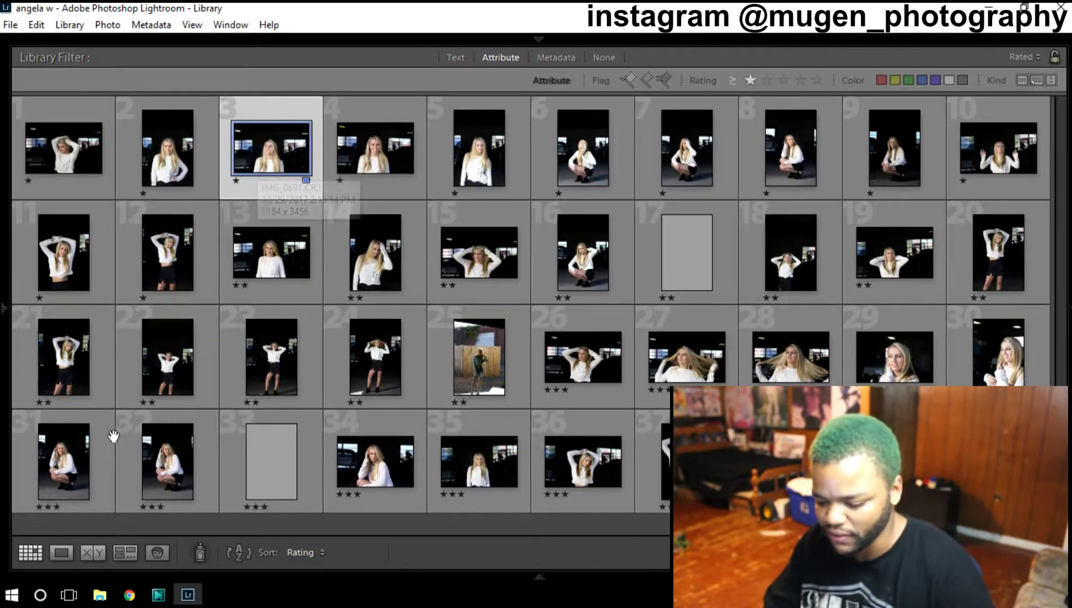
{"action": "left_click", "coordinate": [60, 551]}
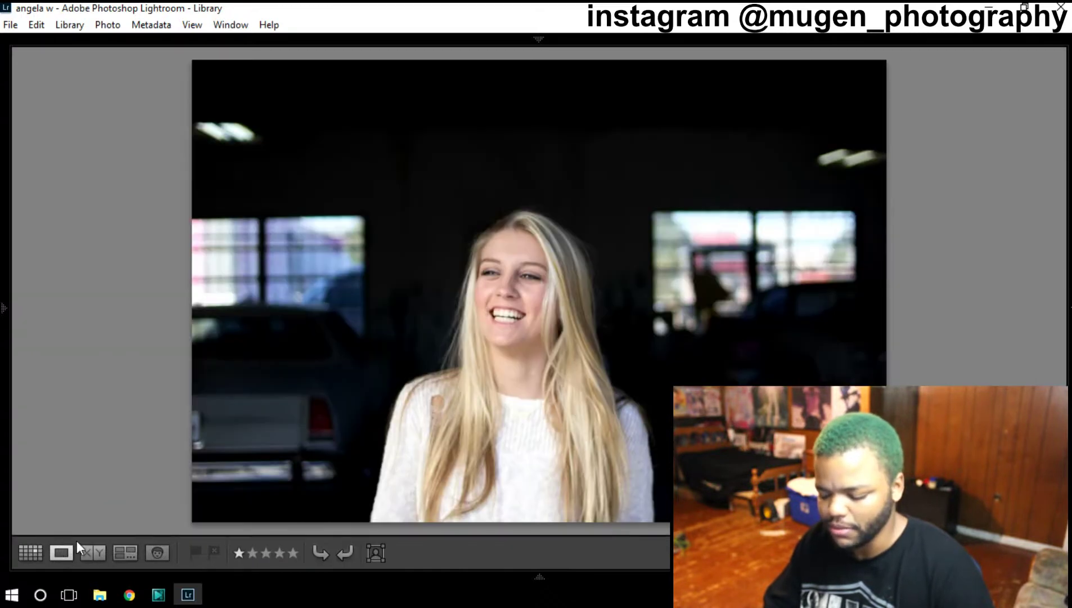
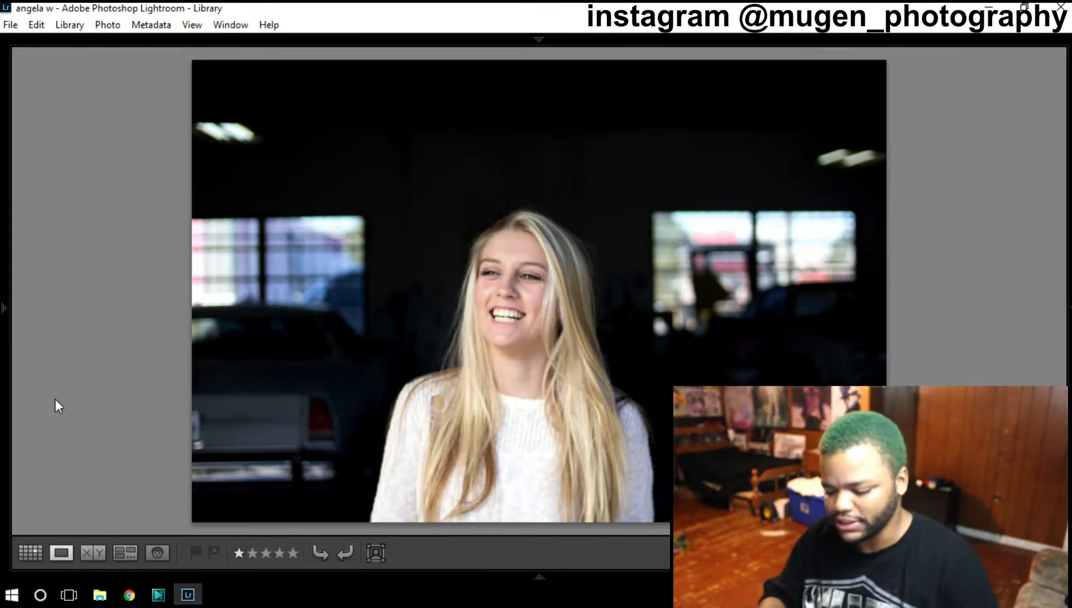
Step: Open the third photo large and remove the blue label from the laughing landscape shot
{"action": "left_click", "coordinate": [42, 552]}
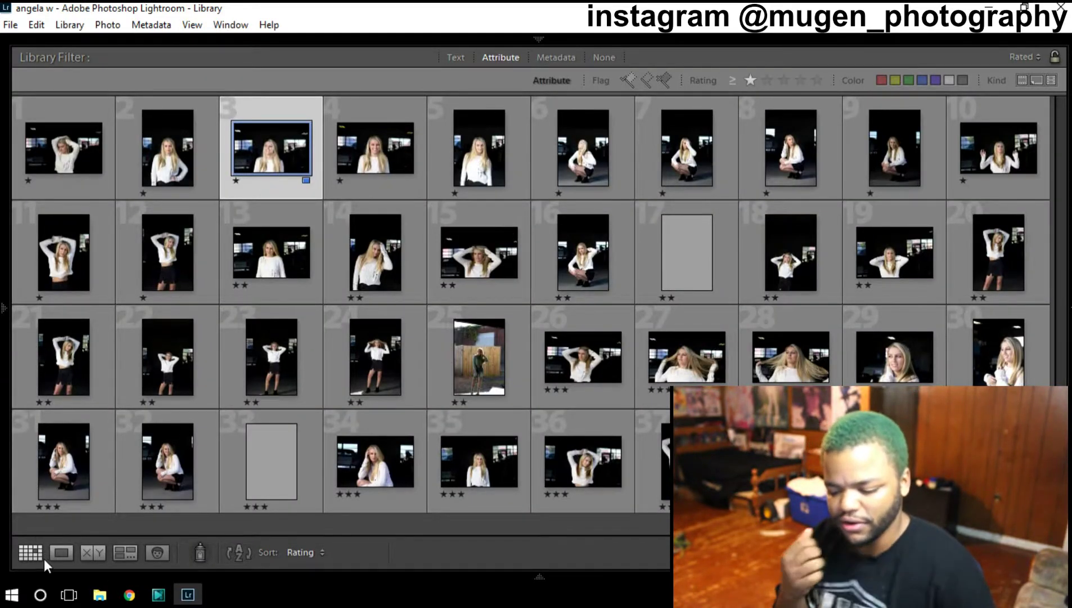
{"action": "left_click", "coordinate": [59, 553]}
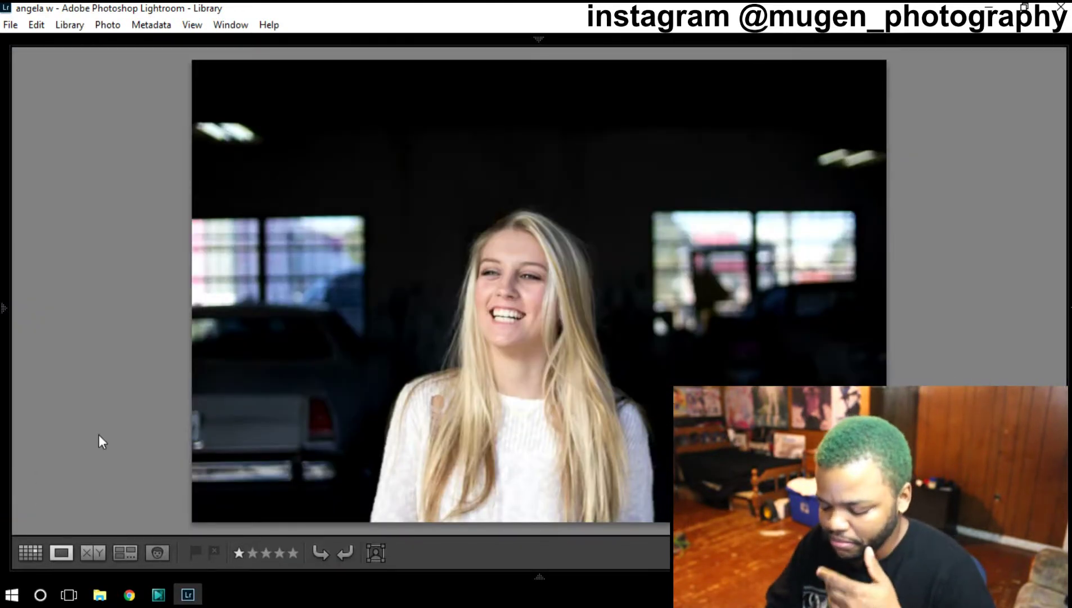
{"action": "key", "text": "Right"}
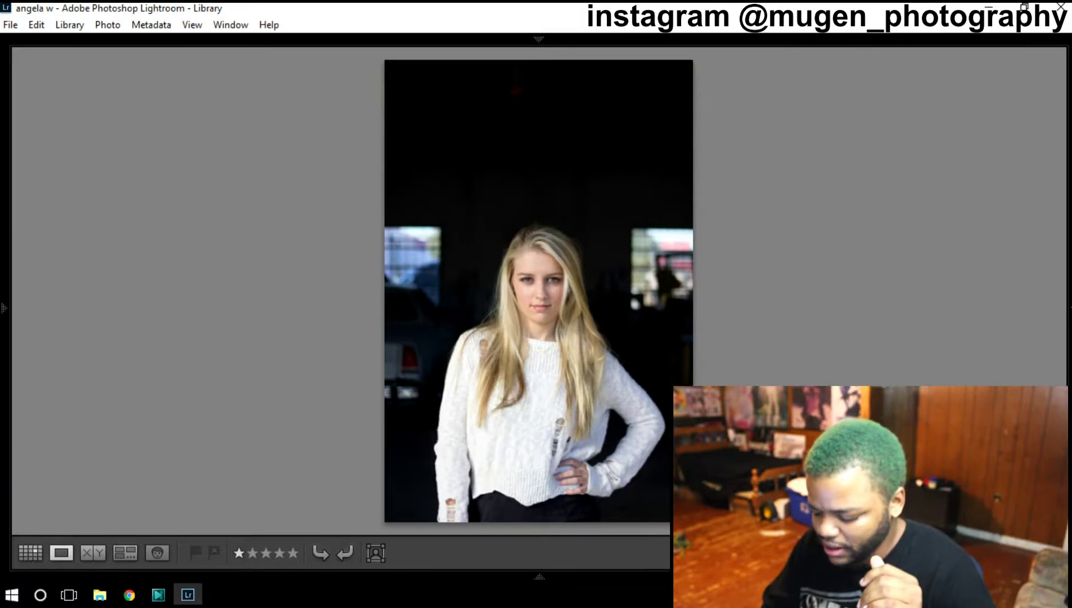
{"action": "key", "text": "Left"}
{"action": "key", "text": "9"}
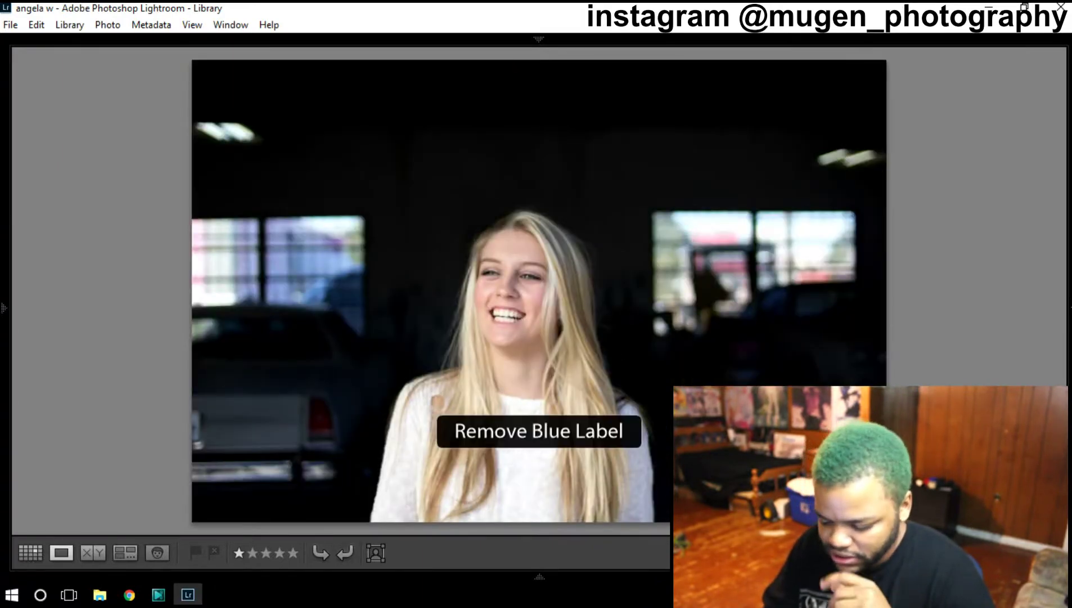
Step: Compare neighbouring portraits and rate the crouching, looking-up shot three stars
{"action": "key", "text": "Right"}
{"action": "key", "text": "Left"}
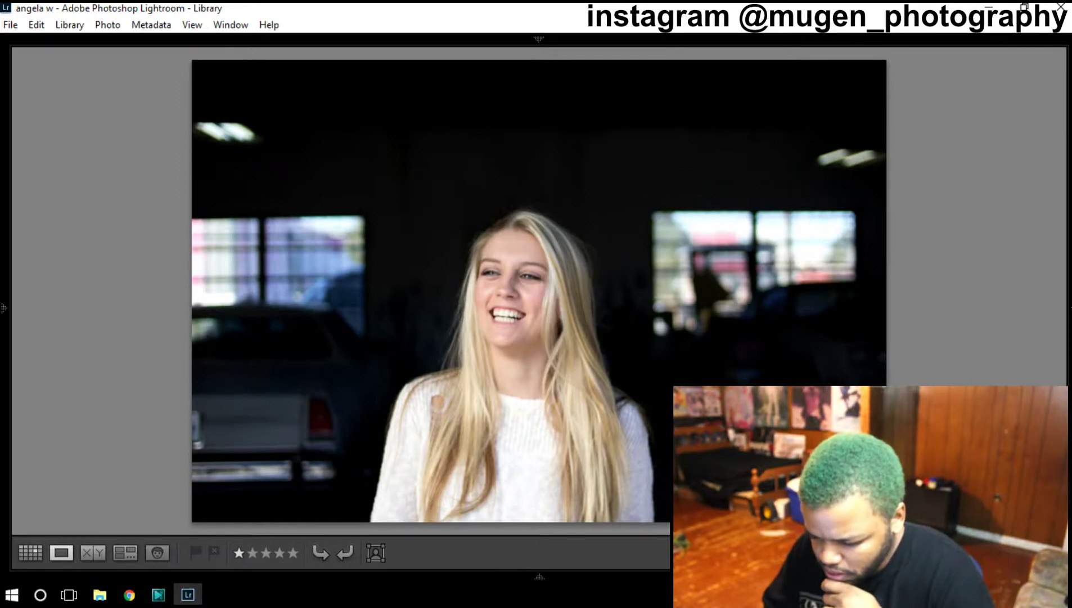
{"action": "key", "text": "Right"}
{"action": "key", "text": "Left"}
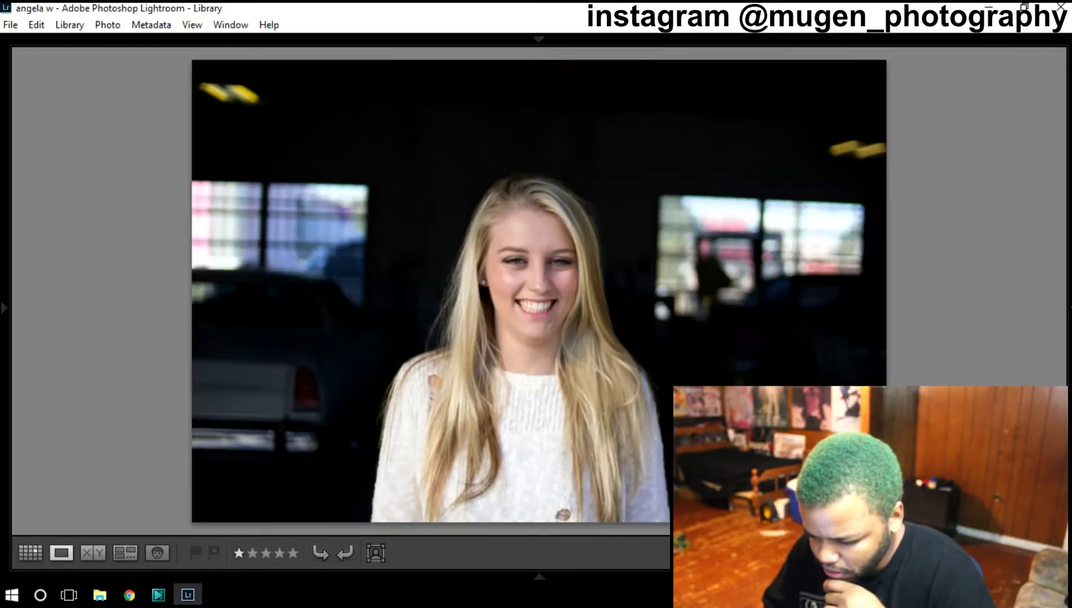
{"action": "key", "text": "Right"}
{"action": "key", "text": "Right"}
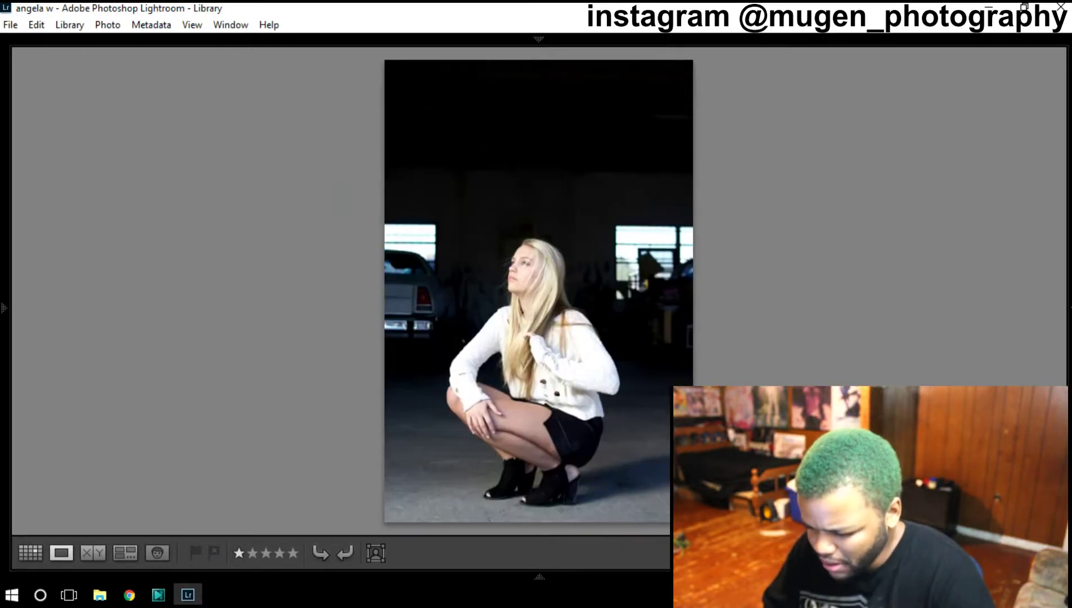
{"action": "key", "text": "Left"}
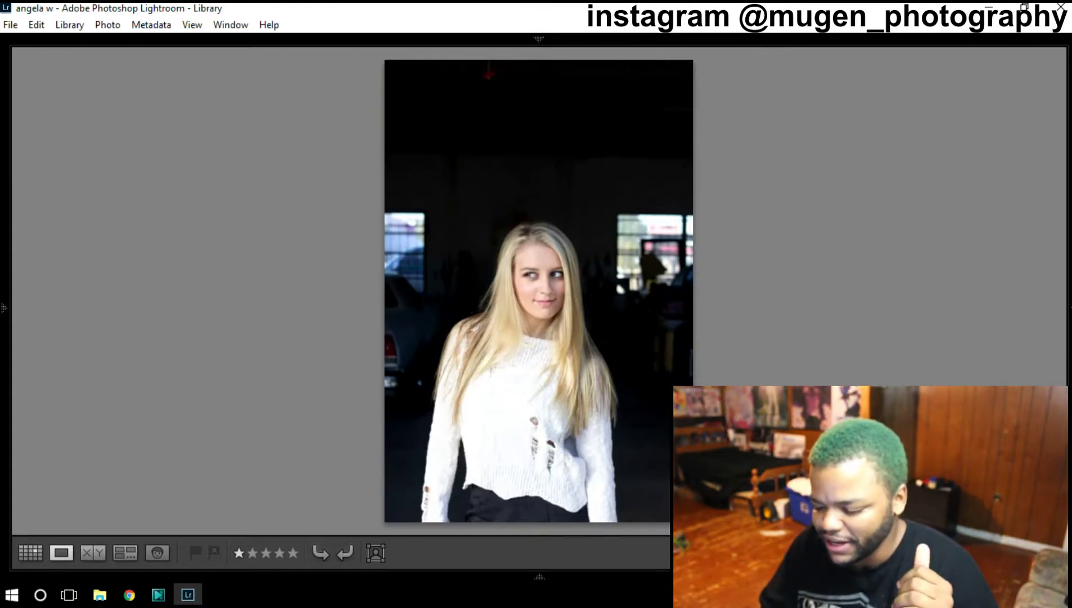
{"action": "key", "text": "Right"}
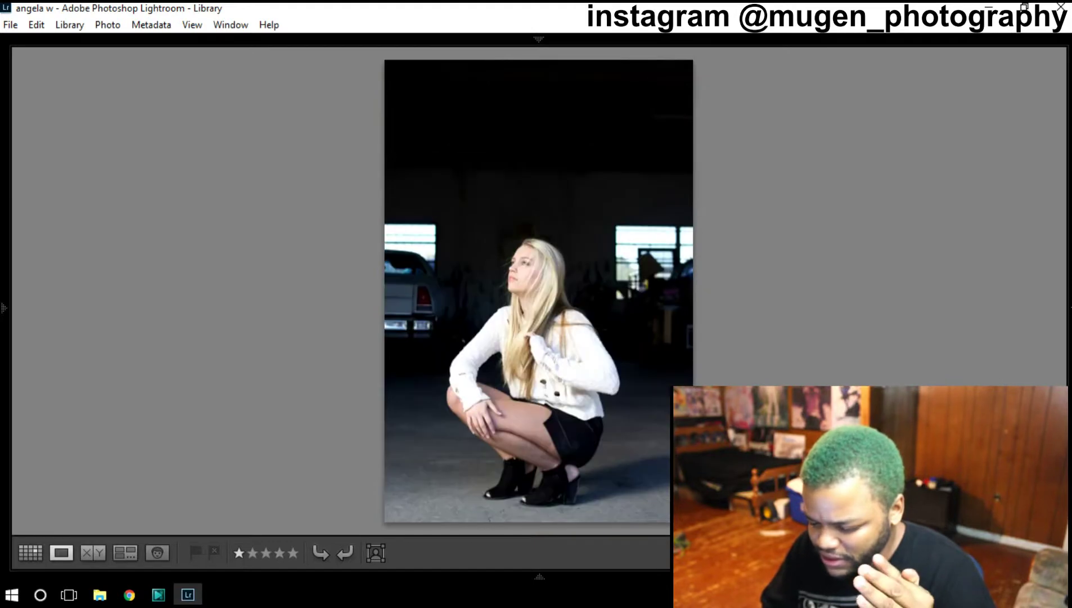
{"action": "key", "text": "Right"}
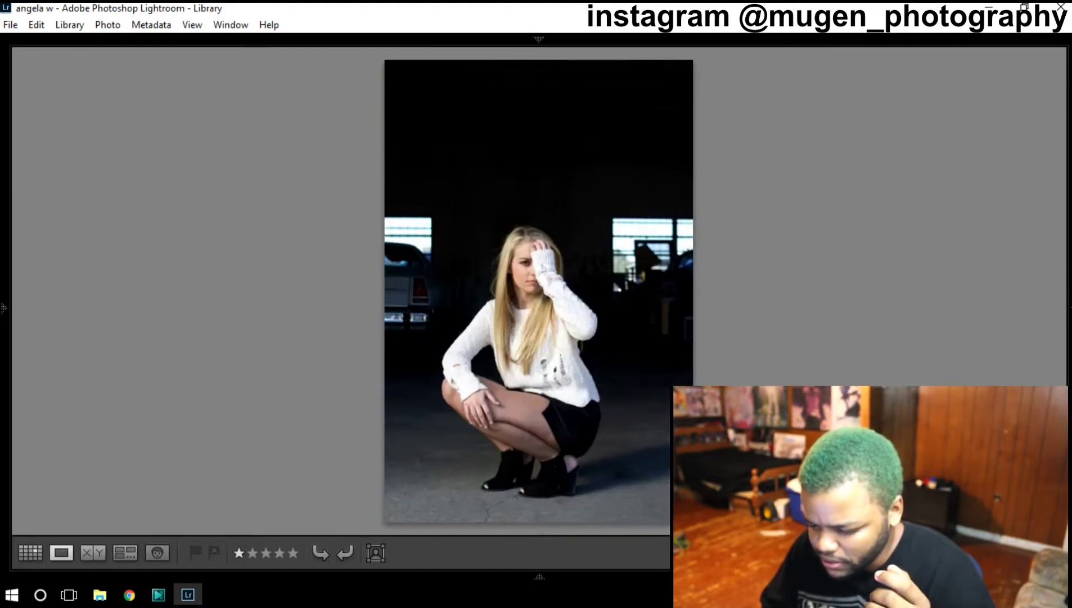
{"action": "key", "text": "Right"}
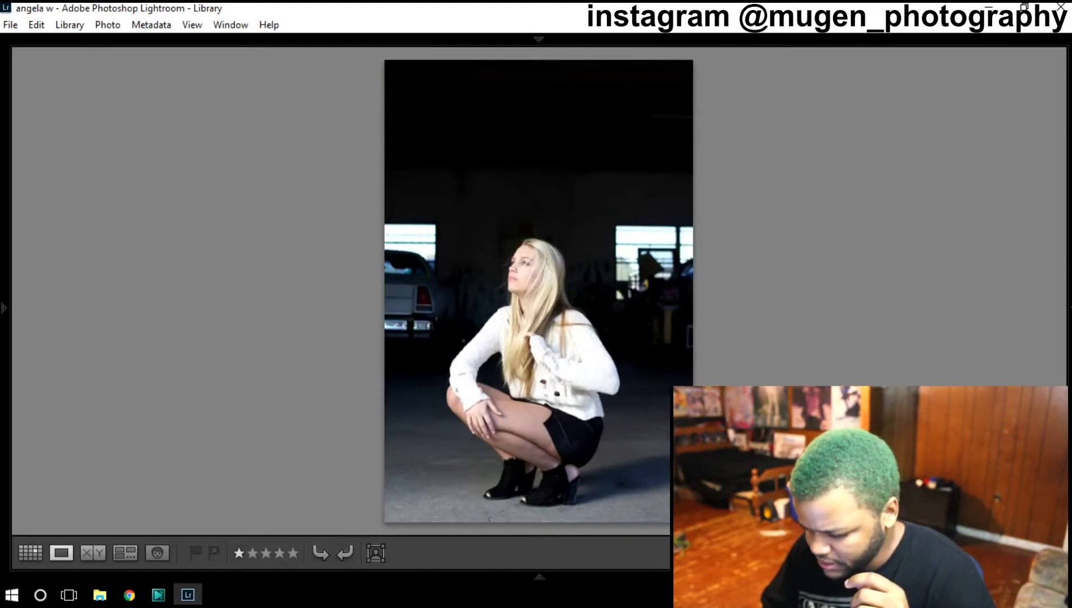
{"action": "key", "text": "3"}
Step: Step through the following similar crouching shots, including the smiling one, to compare them
{"action": "key", "text": "Right"}
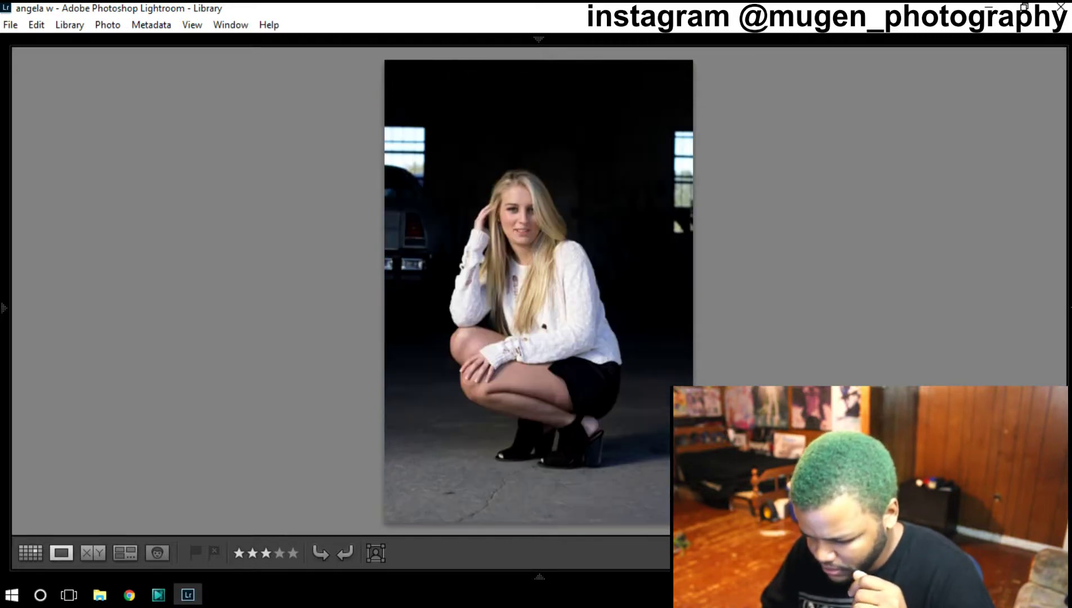
{"action": "key", "text": "Right"}
{"action": "key", "text": "Right"}
{"action": "key", "text": "Right"}
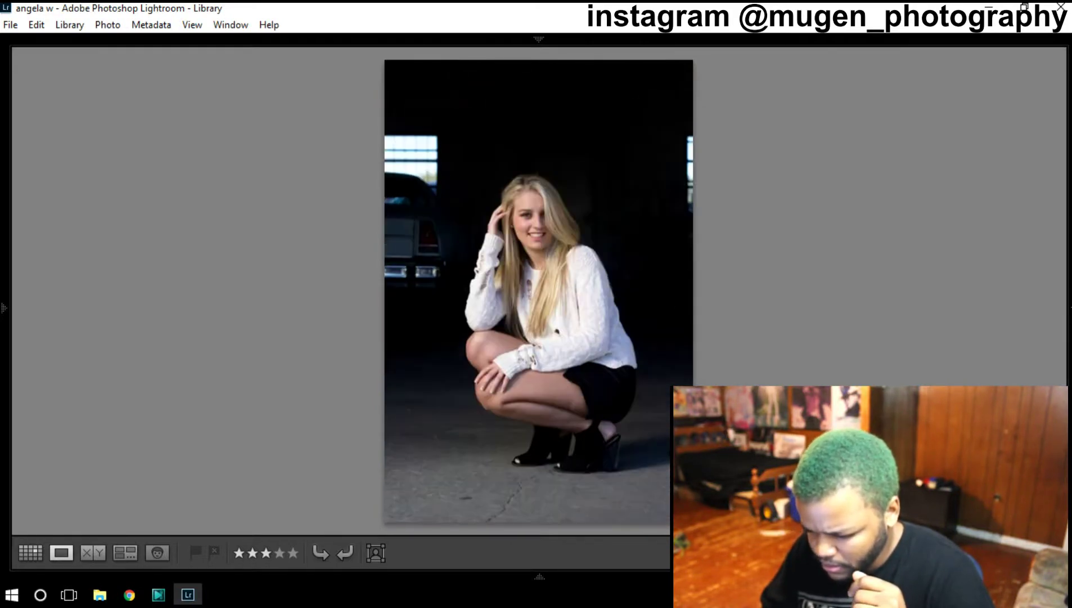
{"action": "key", "text": "Right"}
{"action": "key", "text": "Right"}
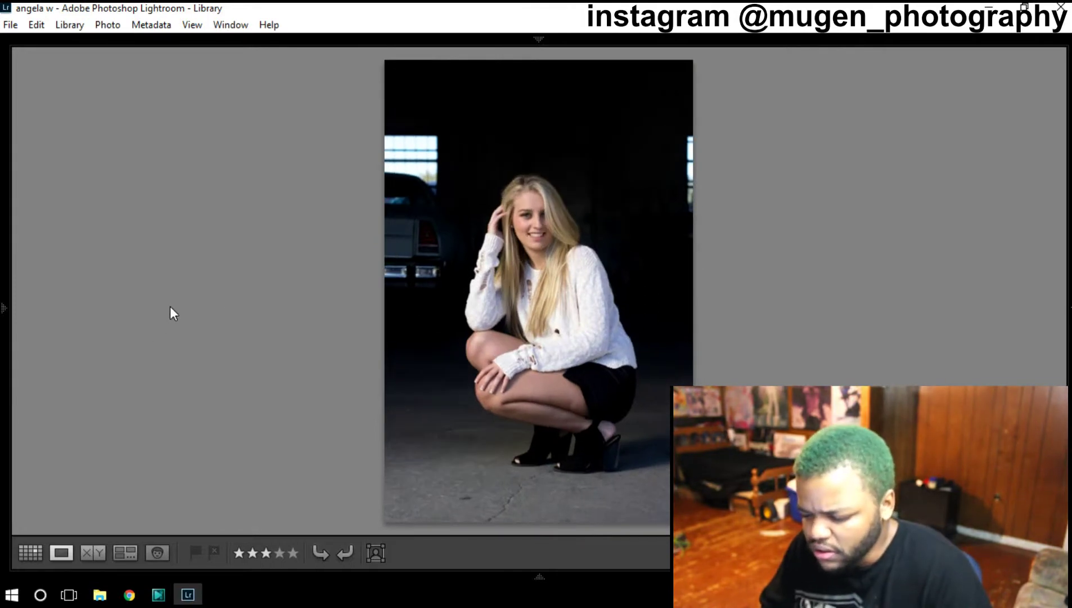
{"action": "key", "text": "Left"}
{"action": "key", "text": "Right"}
{"action": "left_click", "coordinate": [527, 220]}
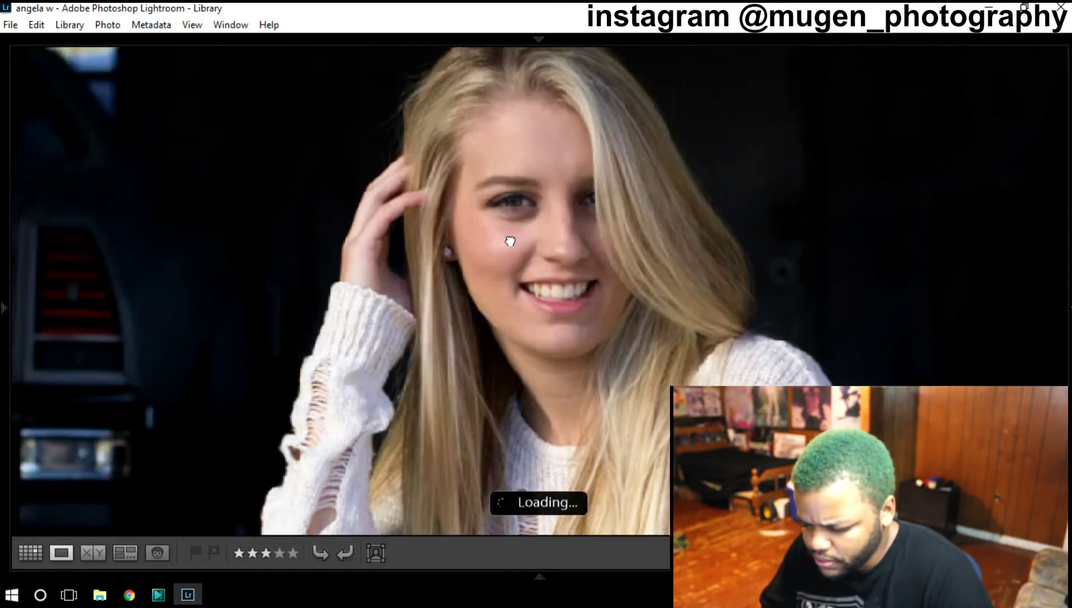
{"action": "left_click_drag", "start_coordinate": [509, 242], "coordinate": [491, 253]}
{"action": "left_click_drag", "start_coordinate": [467, 205], "coordinate": [465, 204]}
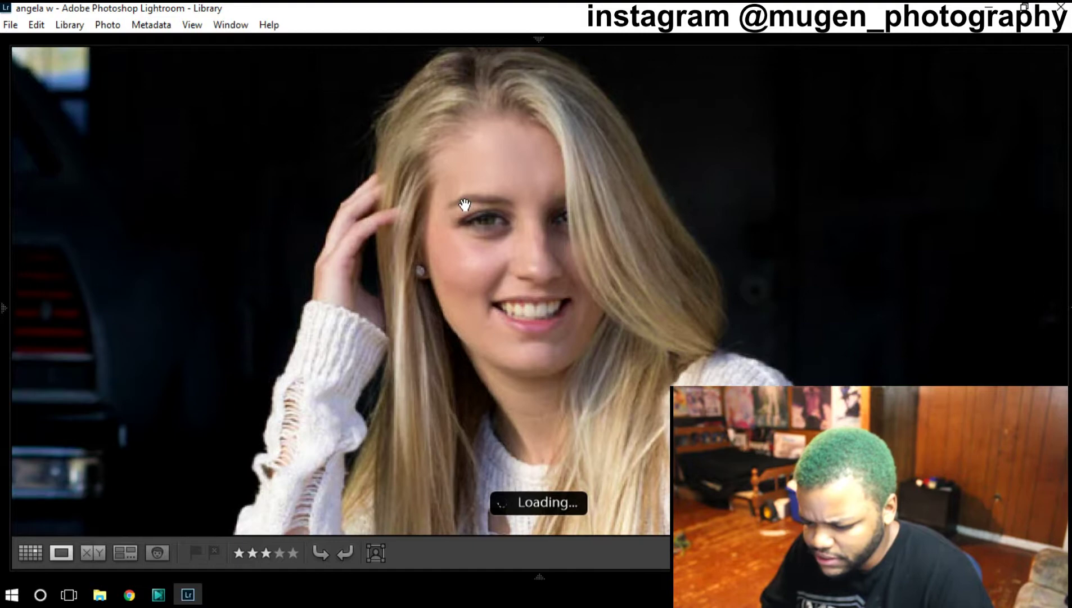
{"action": "left_click", "coordinate": [417, 206]}
{"action": "left_click", "coordinate": [540, 239]}
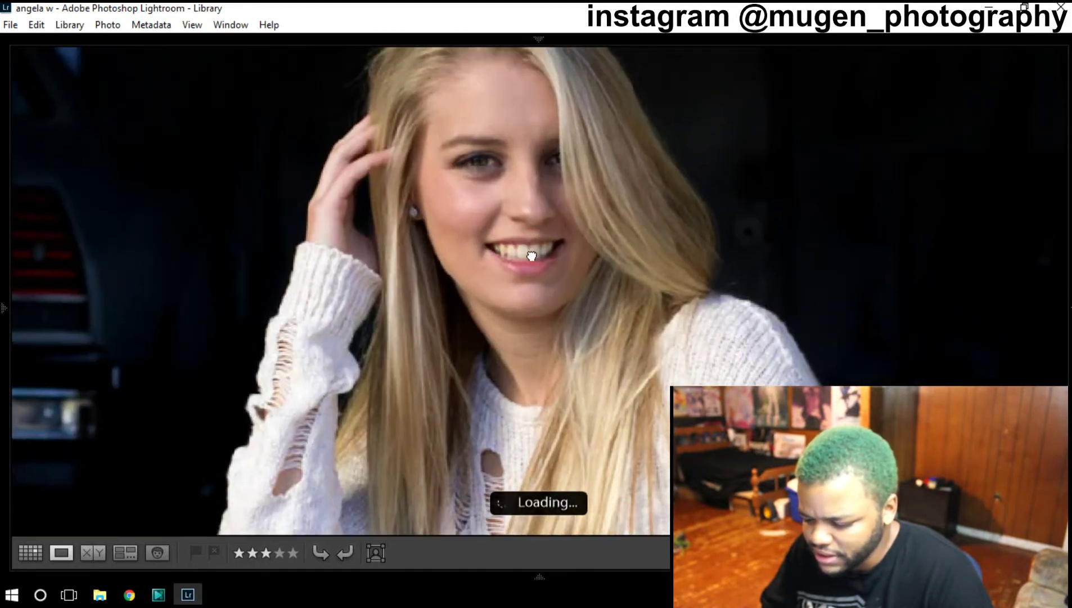
{"action": "left_click_drag", "start_coordinate": [523, 225], "coordinate": [520, 315]}
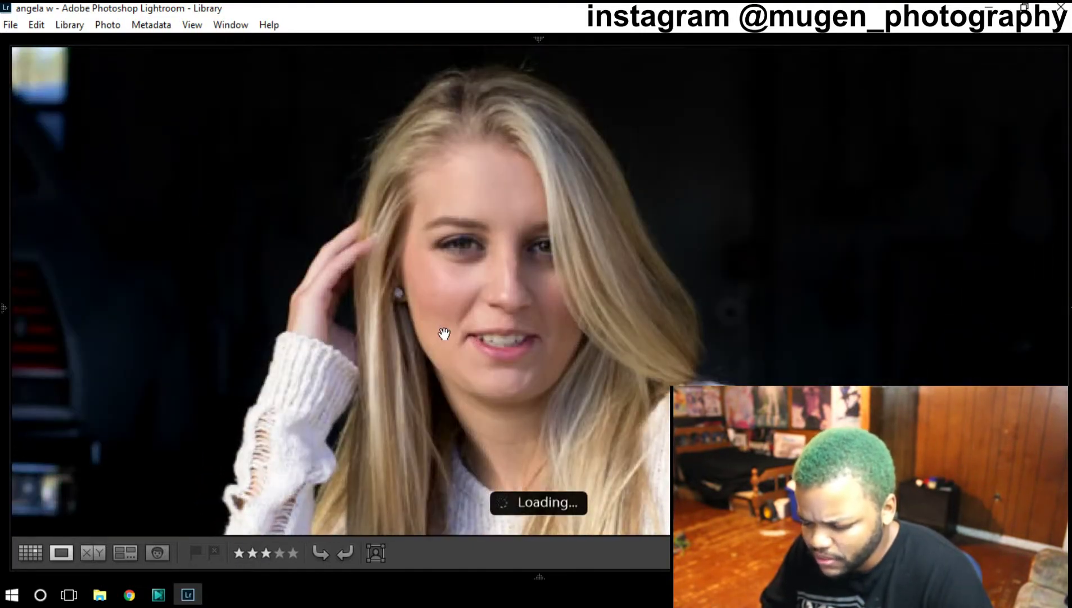
{"action": "key", "text": "Right"}
{"action": "key", "text": "Left"}
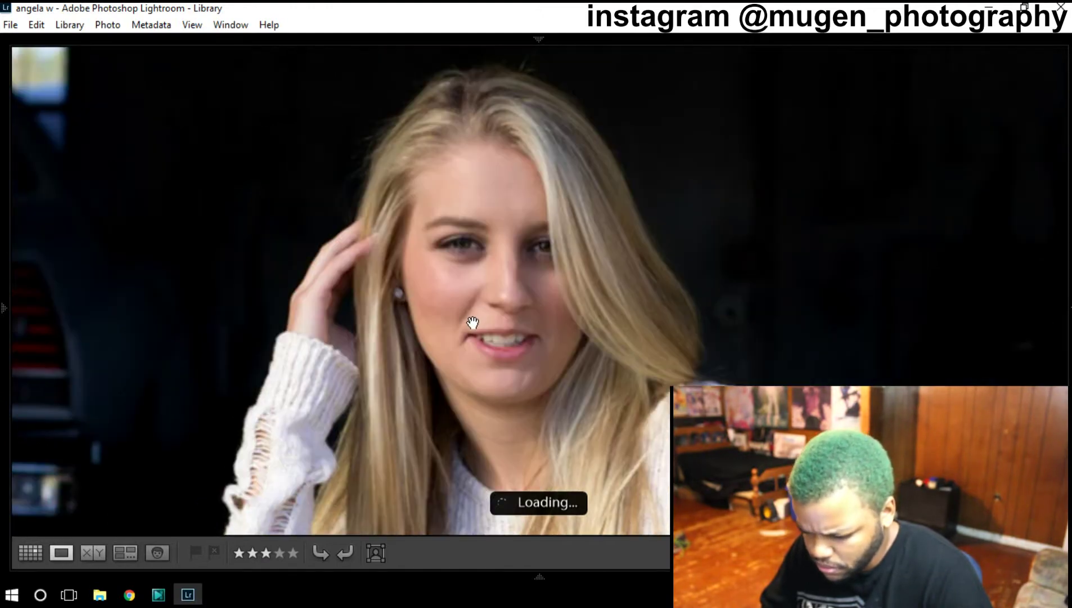
{"action": "key", "text": "Right"}
{"action": "key", "text": "Right"}
{"action": "key", "text": "Right"}
{"action": "key", "text": "Left"}
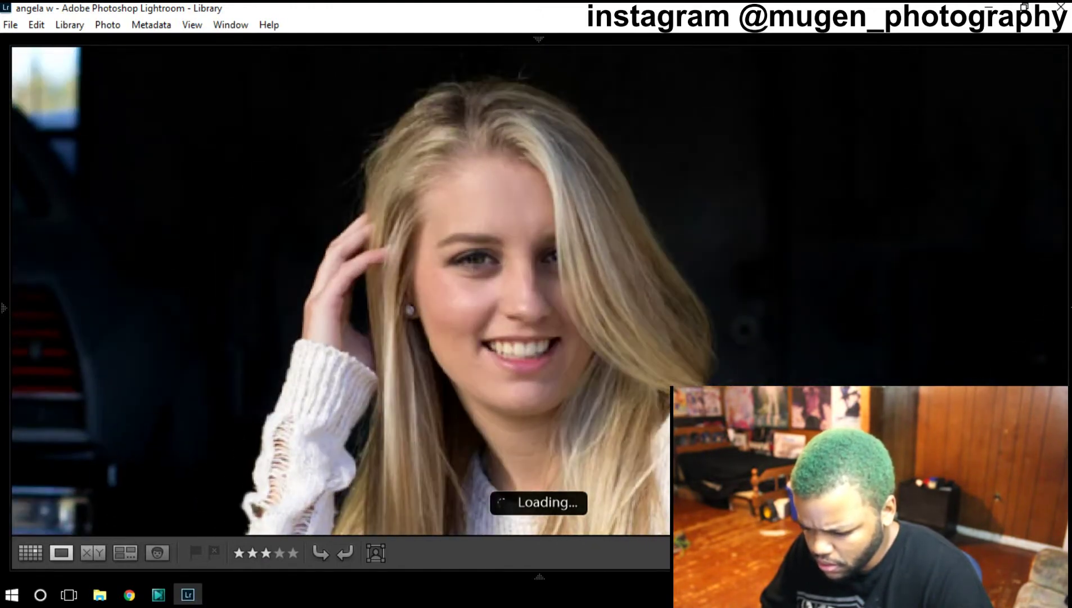
{"action": "key", "text": "Right"}
{"action": "key", "text": "Right"}
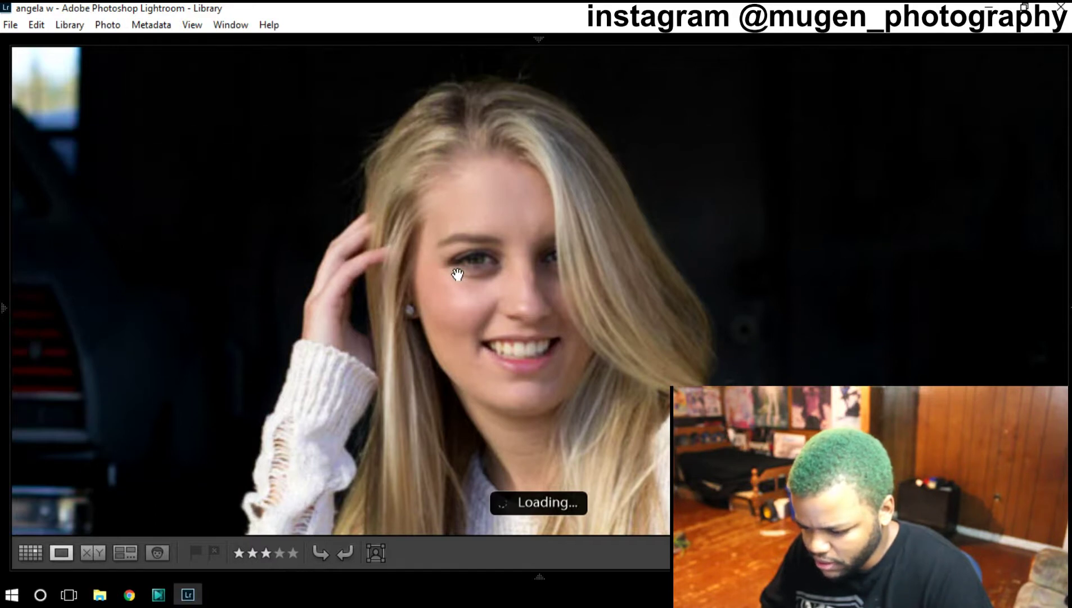
{"action": "key", "text": "Right"}
{"action": "left_click", "coordinate": [474, 292]}
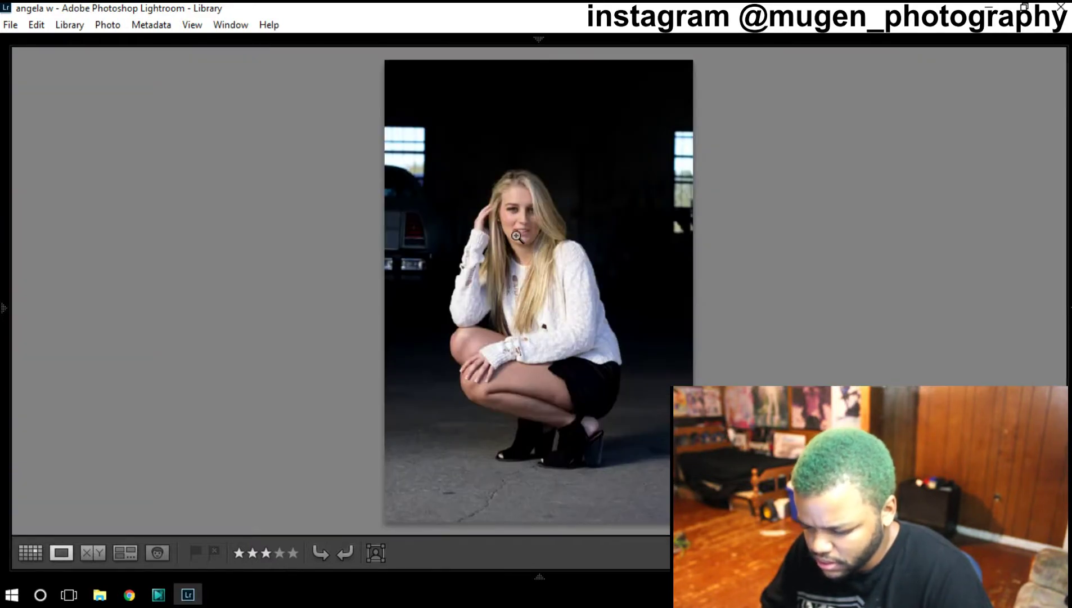
{"action": "key", "text": "Right"}
{"action": "key", "text": "Right"}
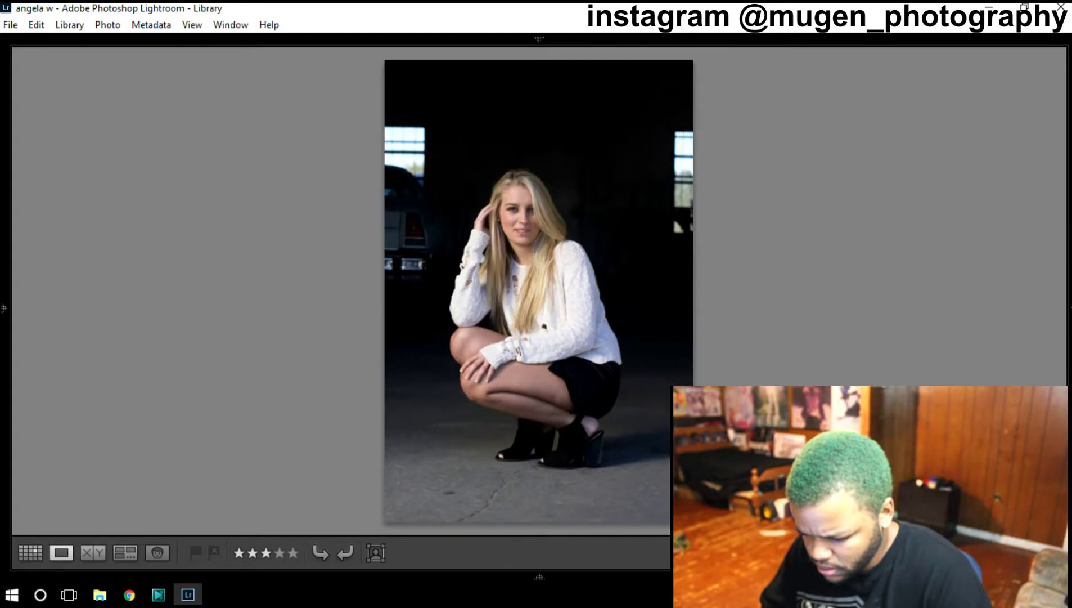
{"action": "left_click", "coordinate": [544, 232]}
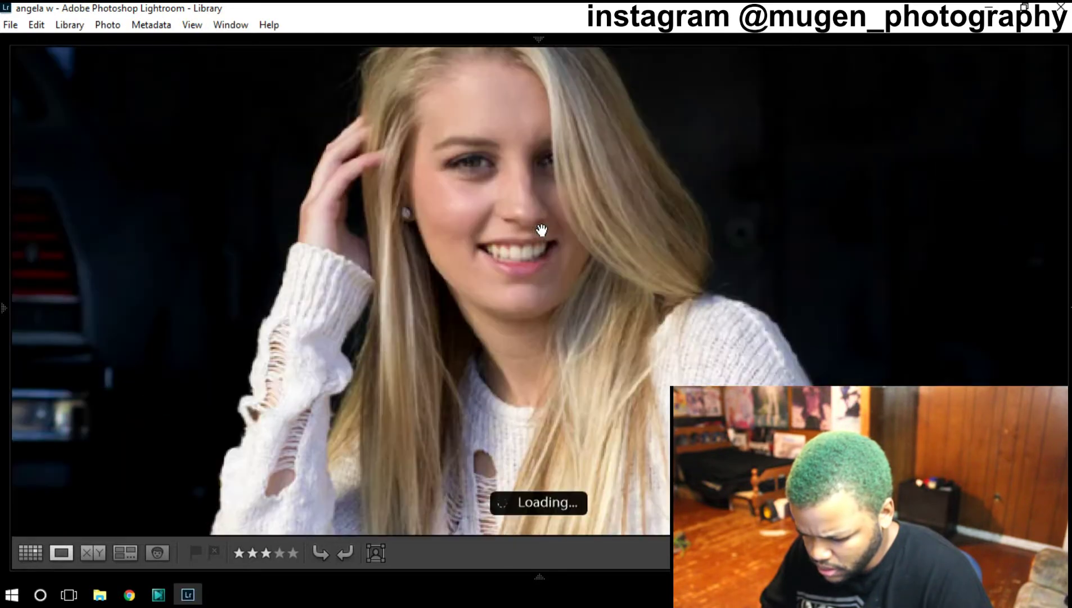
{"action": "key", "text": "Right"}
{"action": "key", "text": "Right"}
{"action": "key", "text": "Right"}
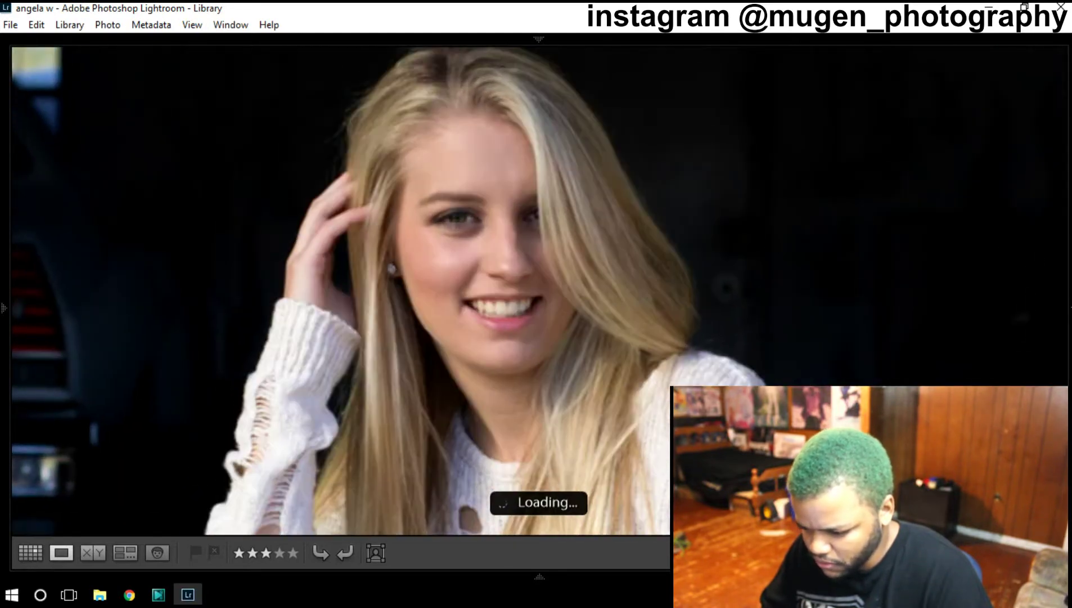
{"action": "left_click", "coordinate": [522, 291]}
{"action": "key", "text": "Right"}
{"action": "key", "text": "Right"}
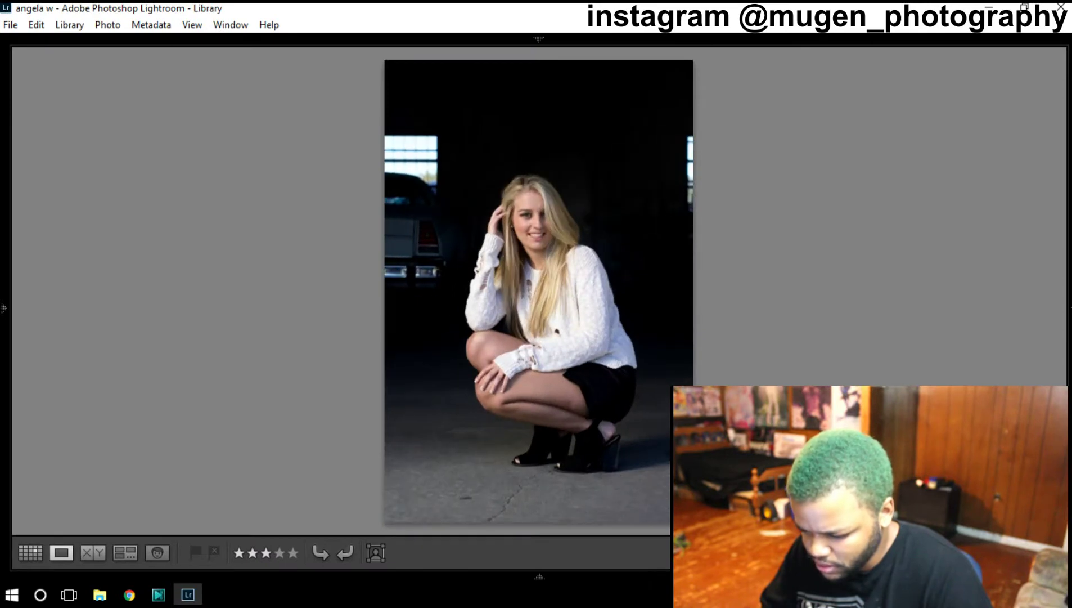
{"action": "key", "text": "Right"}
Step: Clear the rating on the next crouching shots, then return to the rated thumbnail grid
{"action": "key", "text": "Right"}
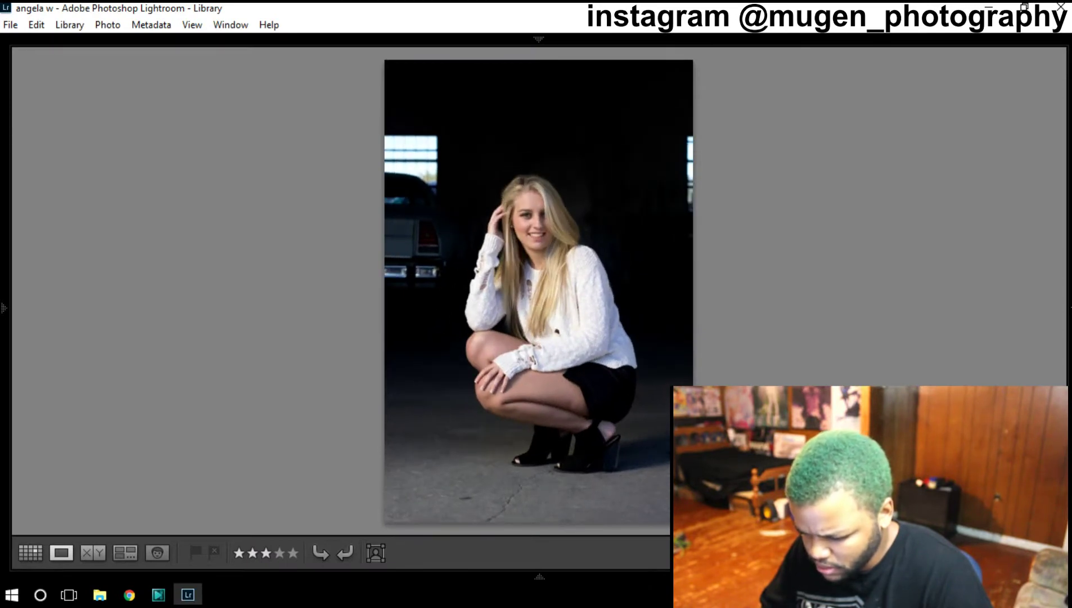
{"action": "key", "text": "Right"}
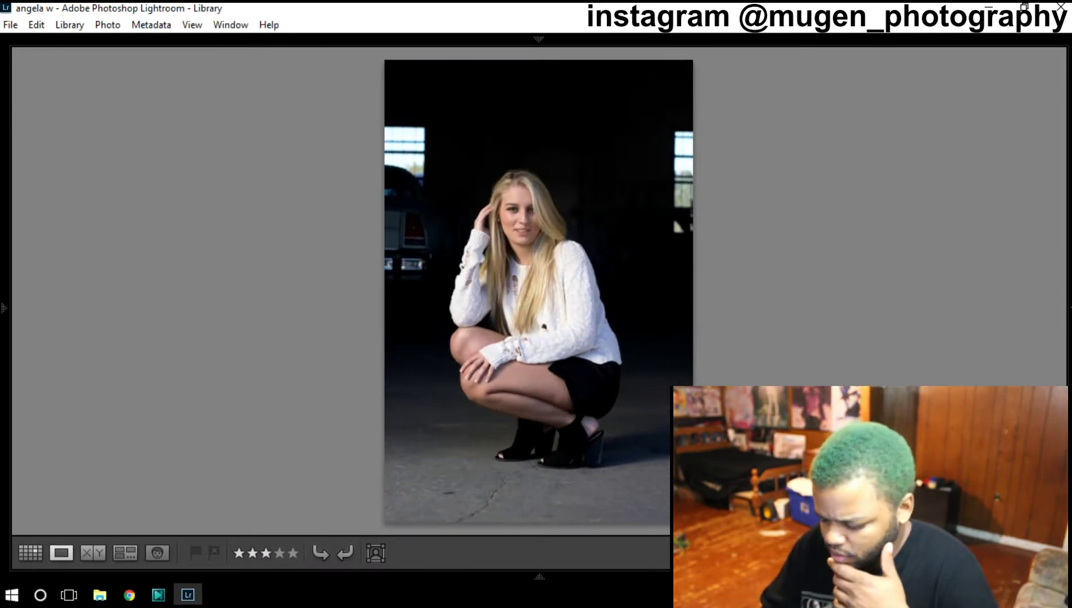
{"action": "key", "text": "0"}
{"action": "key", "text": "Right"}
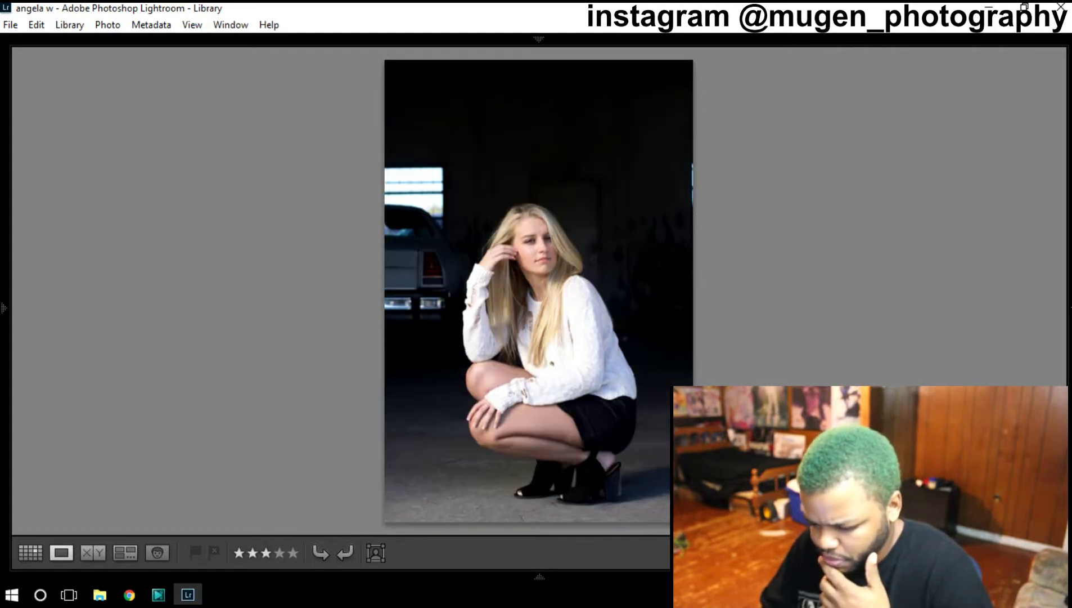
{"action": "key", "text": "Right"}
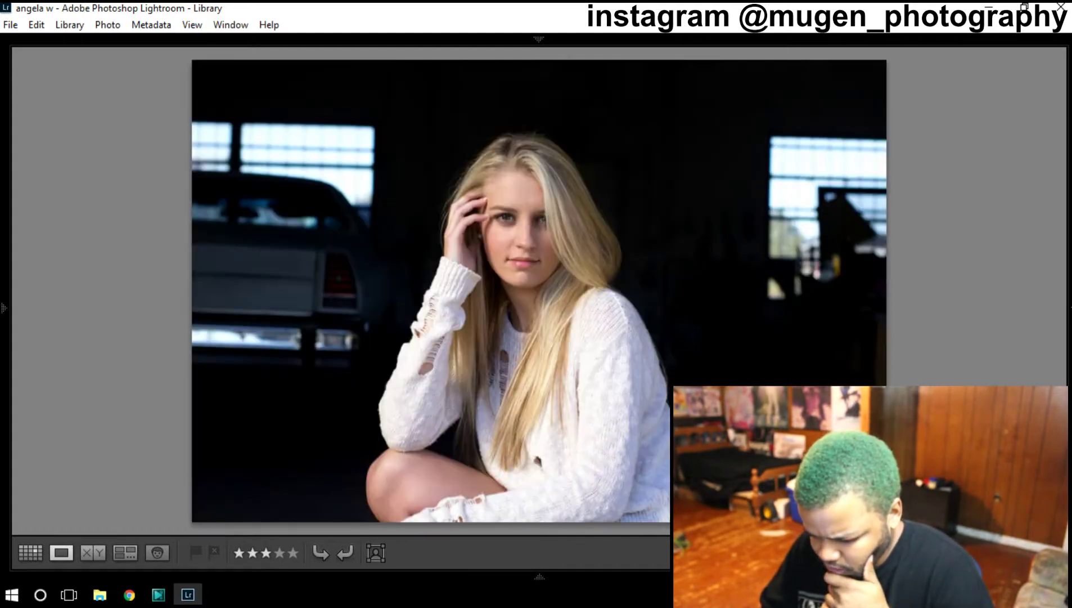
{"action": "key", "text": "Right"}
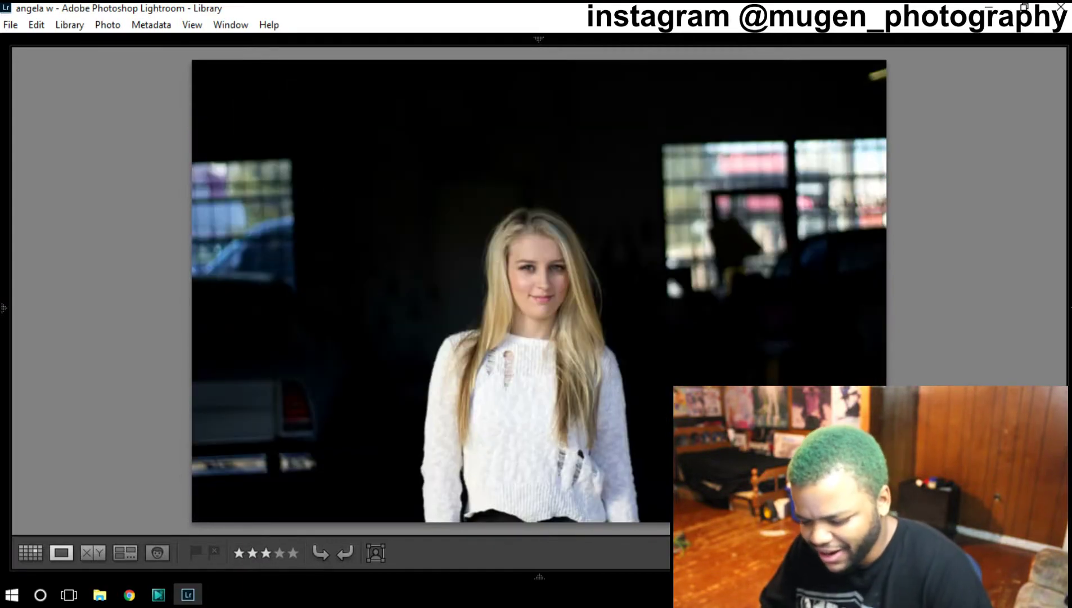
{"action": "left_click", "coordinate": [29, 552]}
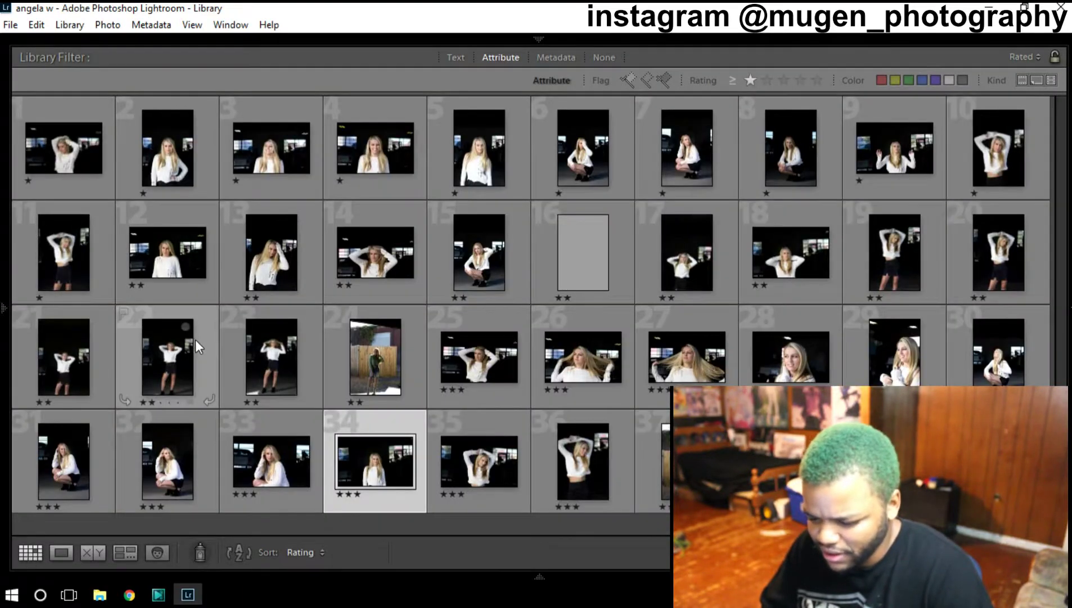
Step: Open the third grid photo large and step forward to the similar crouching shots
{"action": "left_click", "coordinate": [271, 160]}
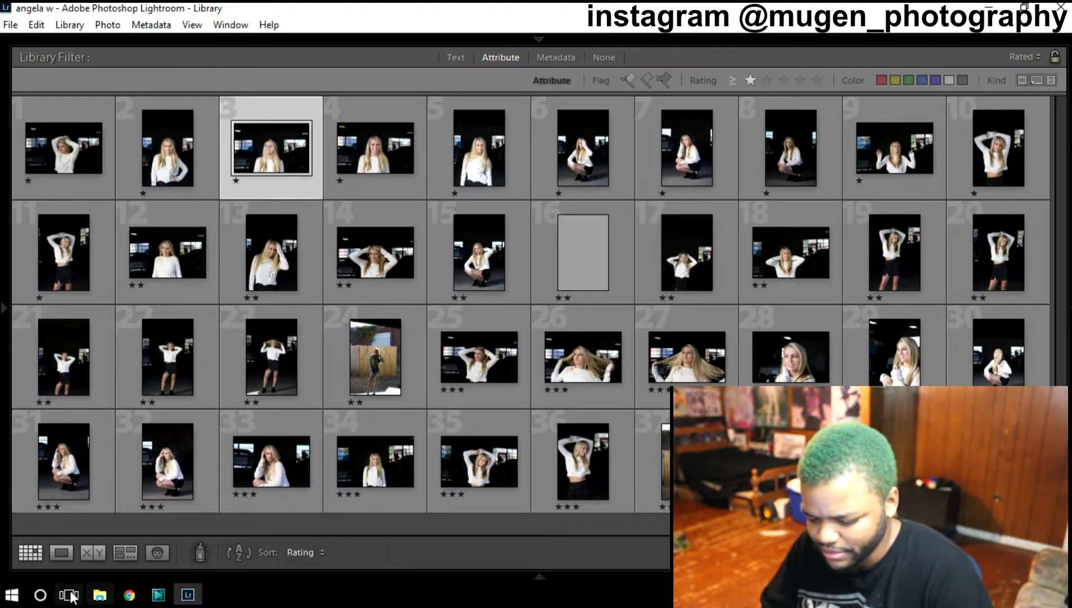
{"action": "left_click", "coordinate": [59, 552]}
{"action": "key", "text": "Right"}
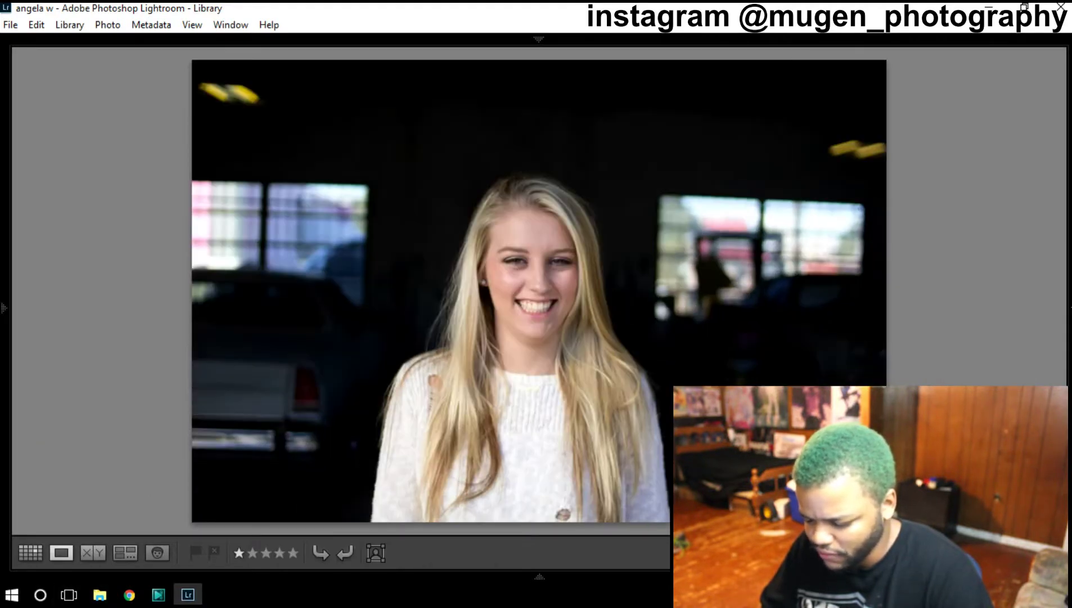
{"action": "key", "text": "Right"}
{"action": "key", "text": "Right"}
{"action": "key", "text": "Right"}
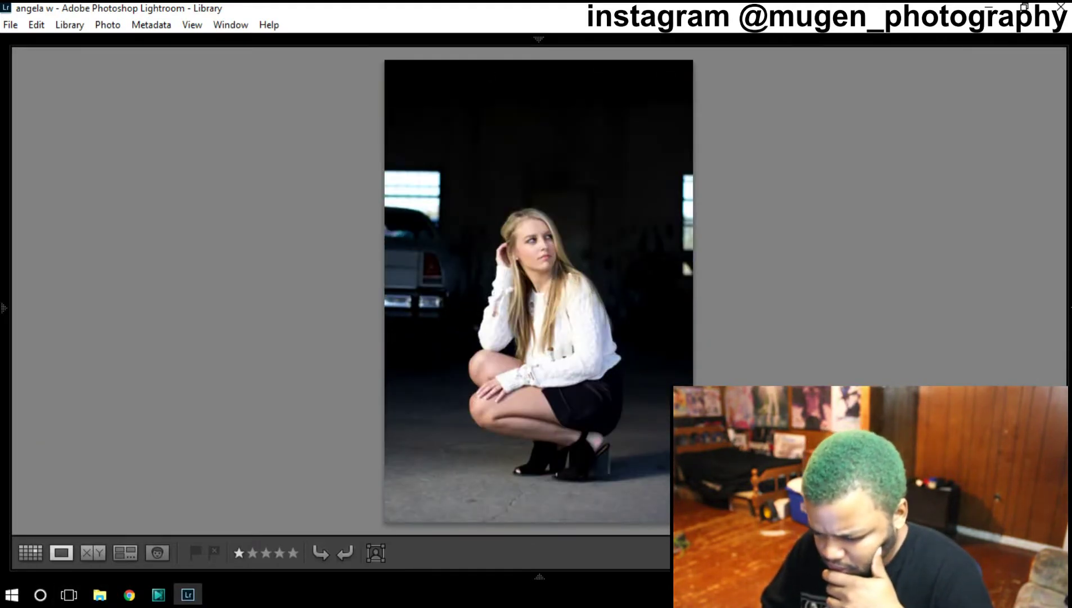
{"action": "key", "text": "Right"}
{"action": "key", "text": "Right"}
{"action": "key", "text": "Left"}
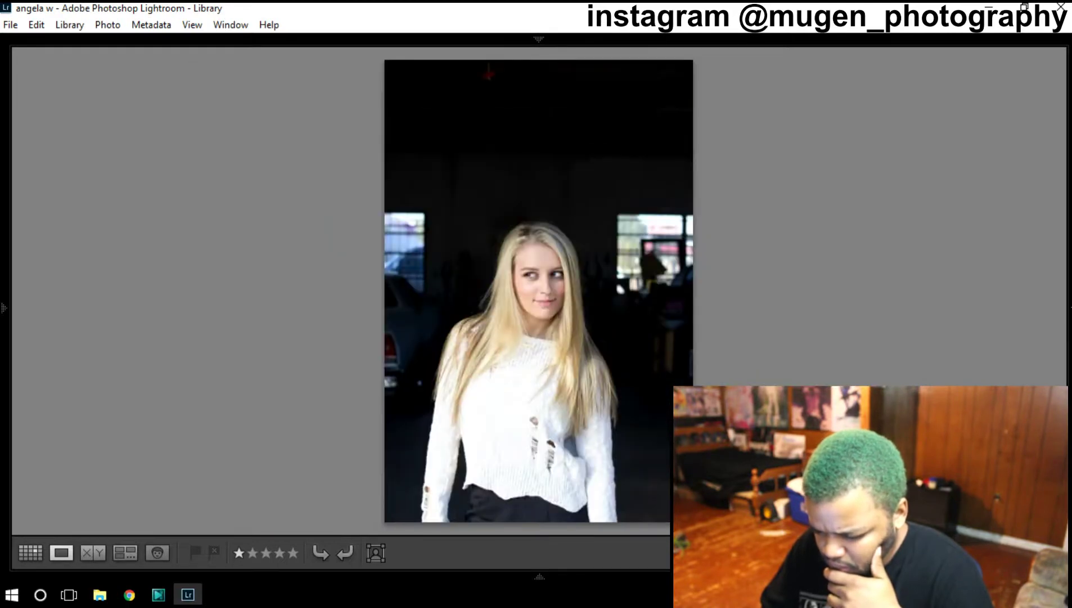
{"action": "key", "text": "Left"}
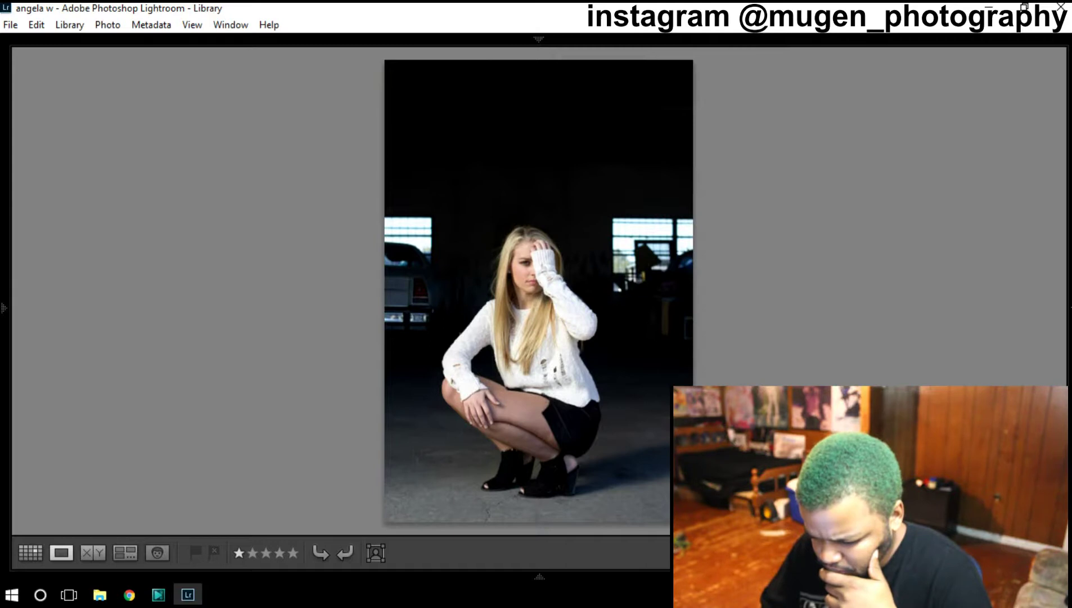
{"action": "key", "text": "Right"}
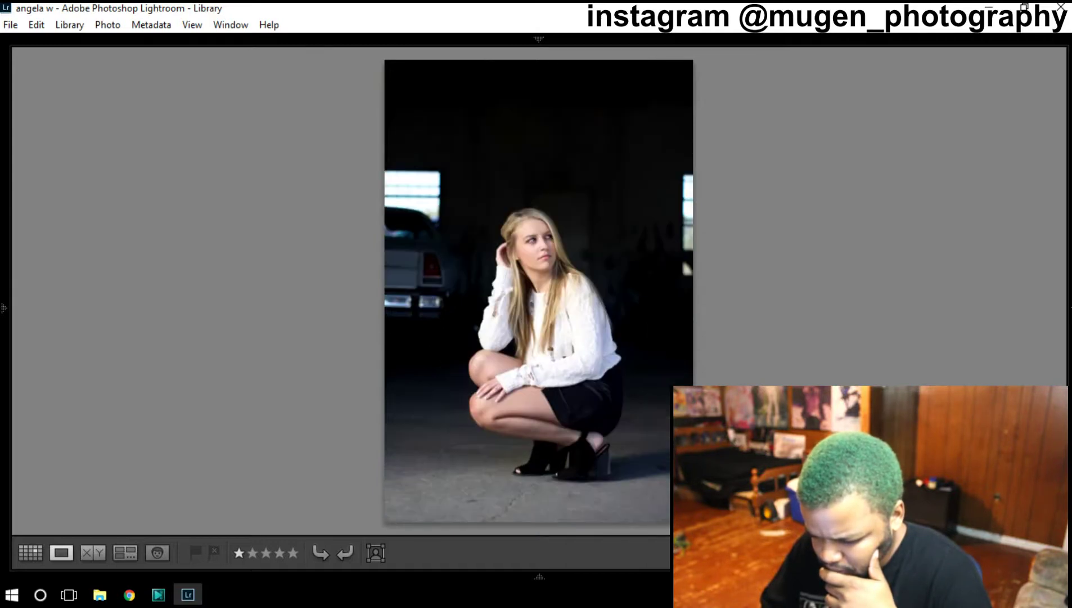
{"action": "key", "text": "Right"}
{"action": "key", "text": "Left"}
{"action": "key", "text": "Right"}
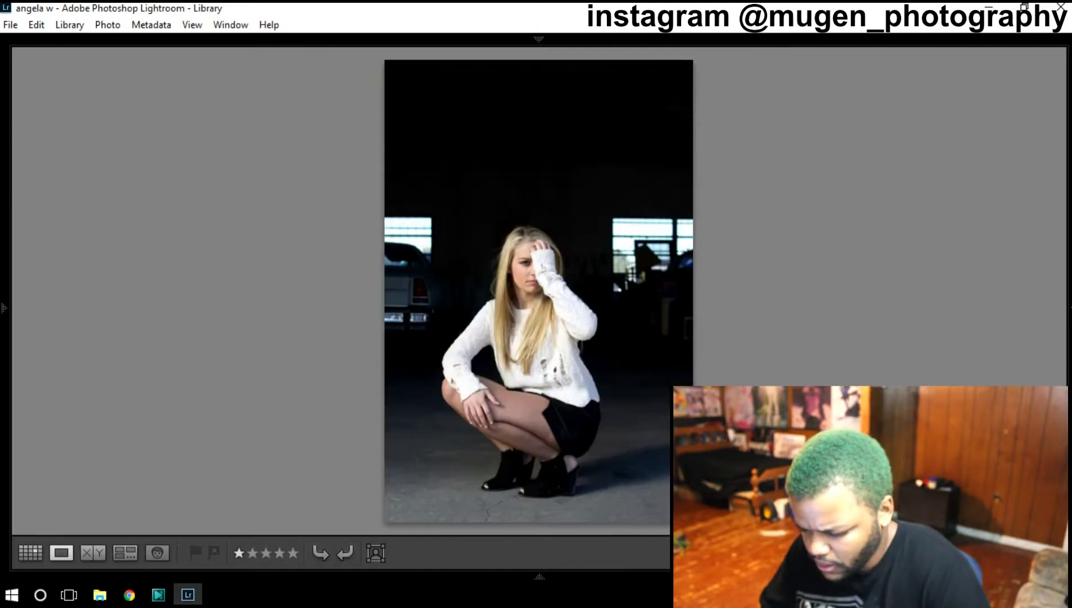
Step: Zoom in to check face sharpness, then give a later photo a two-star rating
{"action": "left_click", "coordinate": [537, 278]}
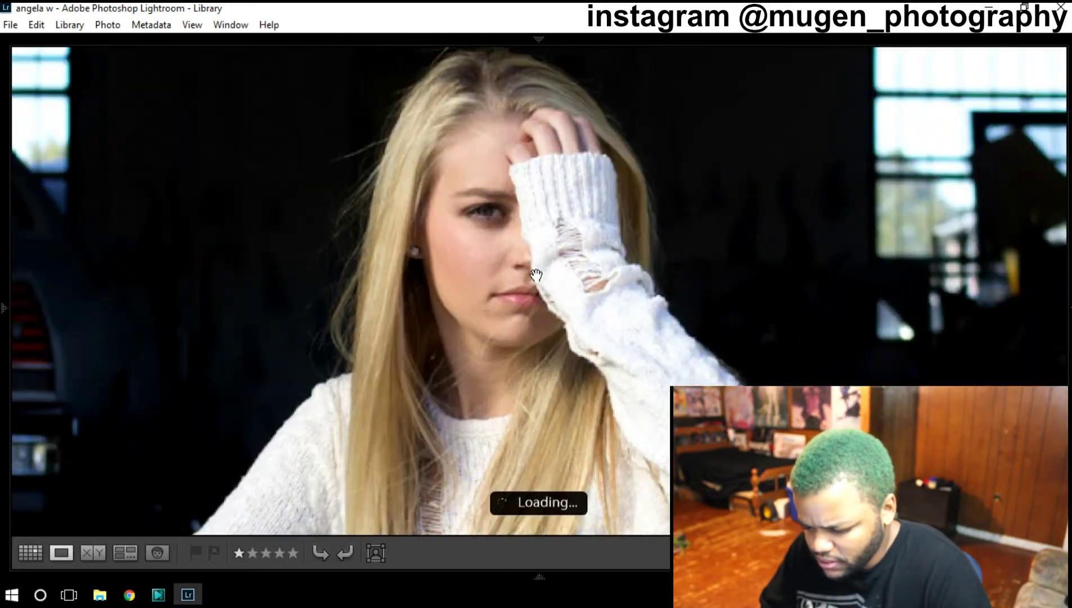
{"action": "left_click", "coordinate": [533, 233]}
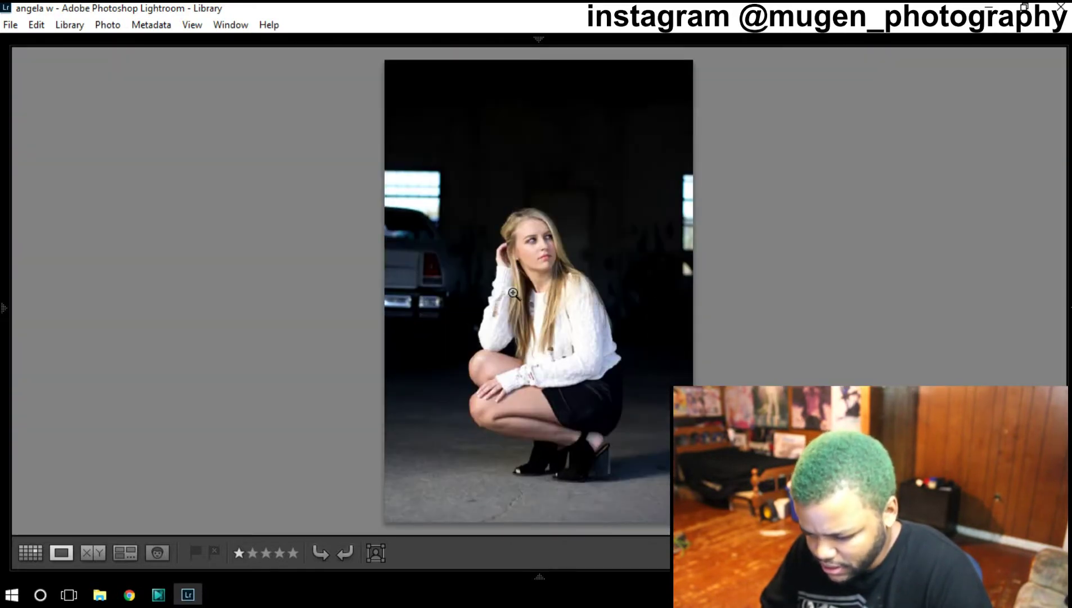
{"action": "key", "text": "Right"}
{"action": "key", "text": "Right"}
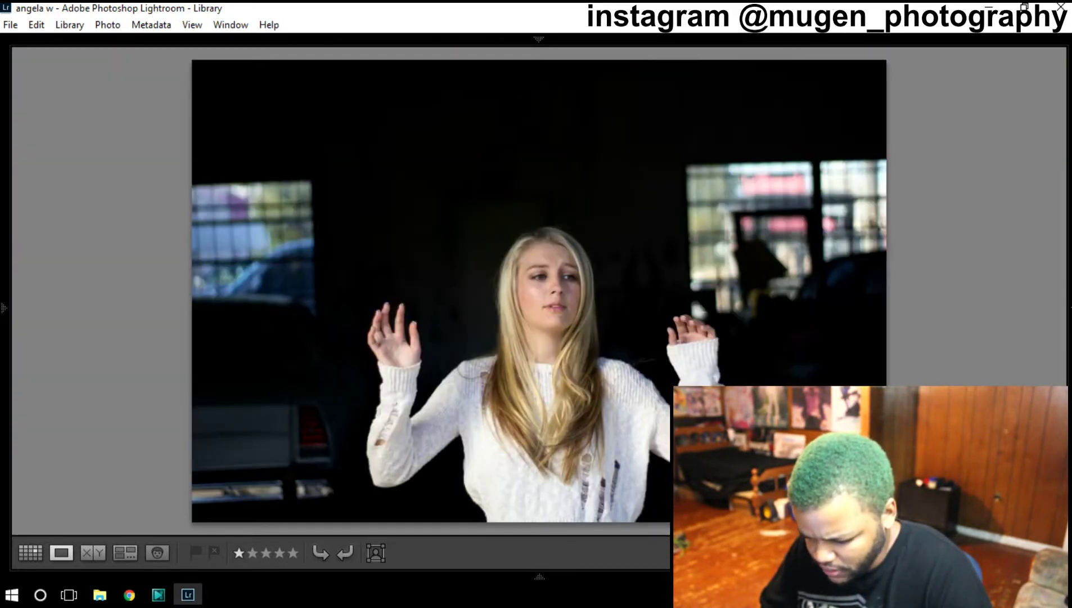
{"action": "key", "text": "Right"}
Step: Give the next photo a blue label and clear its neighbour's rating
{"action": "key", "text": "Right"}
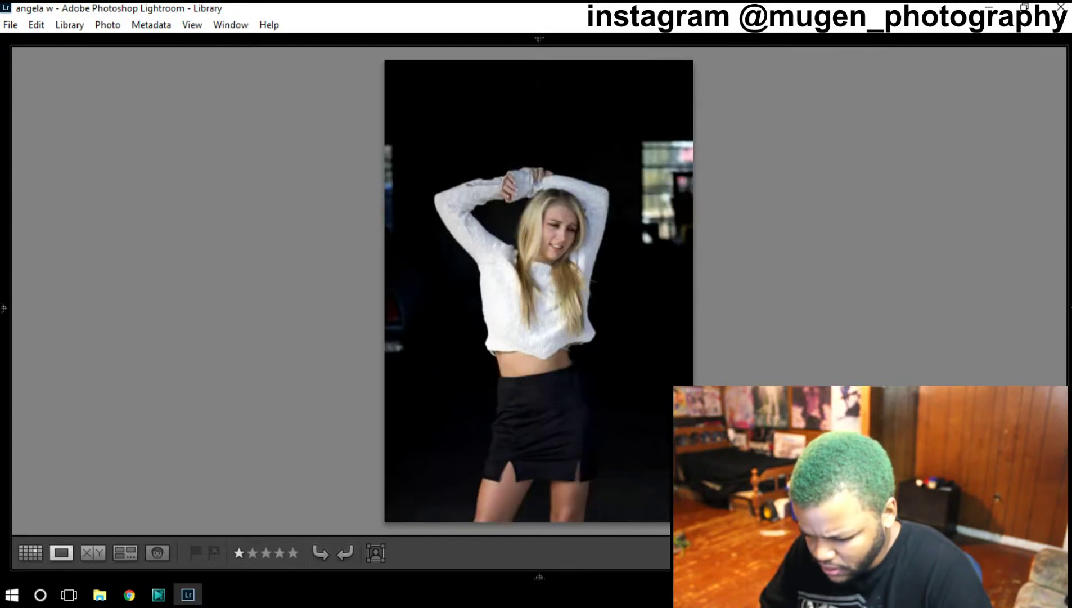
{"action": "key", "text": "Right"}
{"action": "key", "text": "2"}
{"action": "key", "text": "Right"}
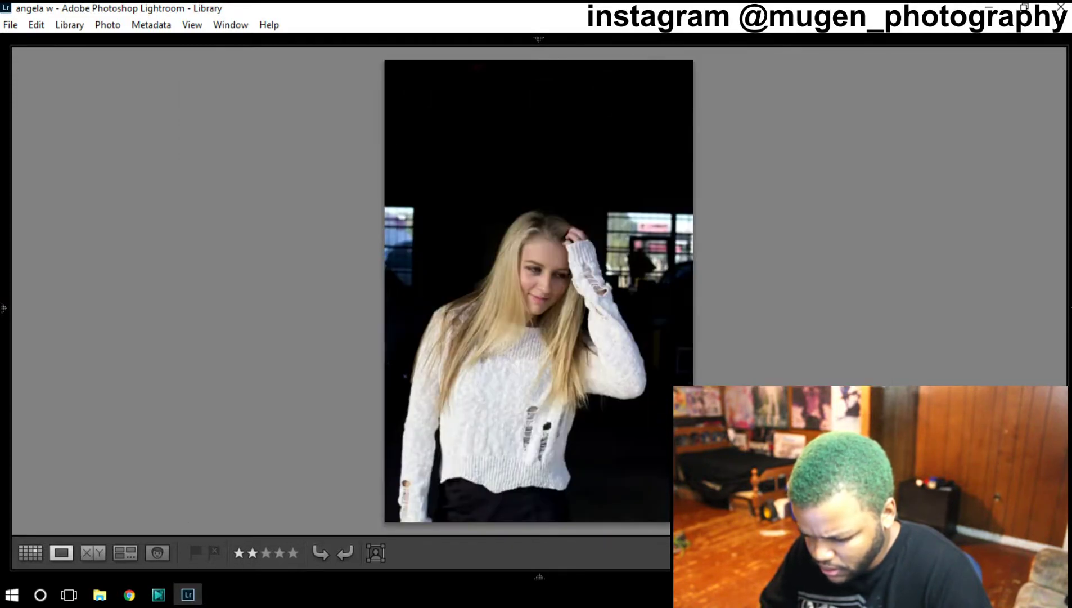
{"action": "key", "text": "Left"}
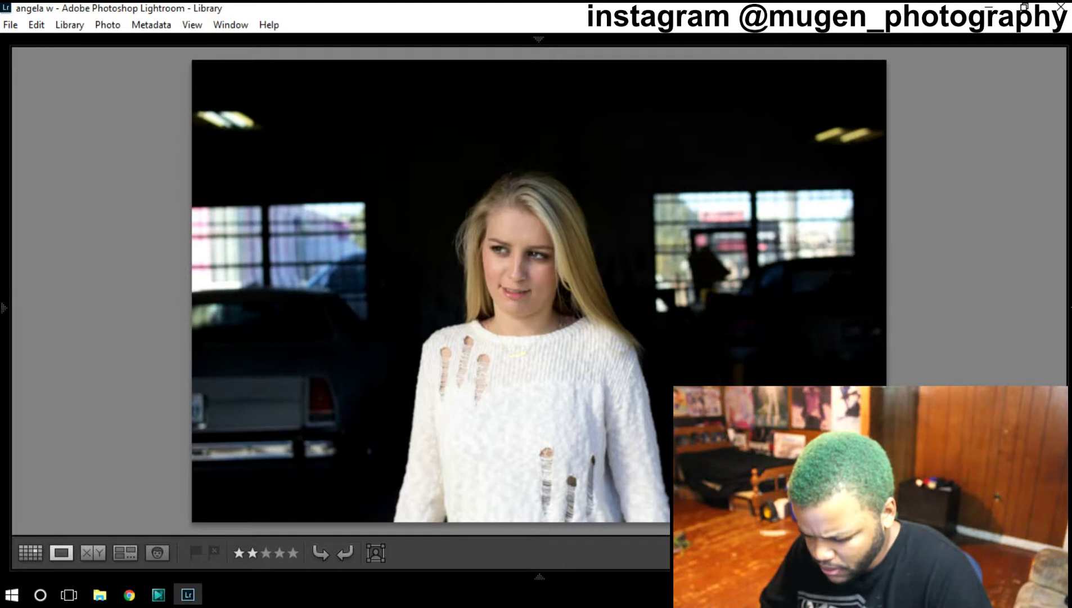
{"action": "key", "text": "9"}
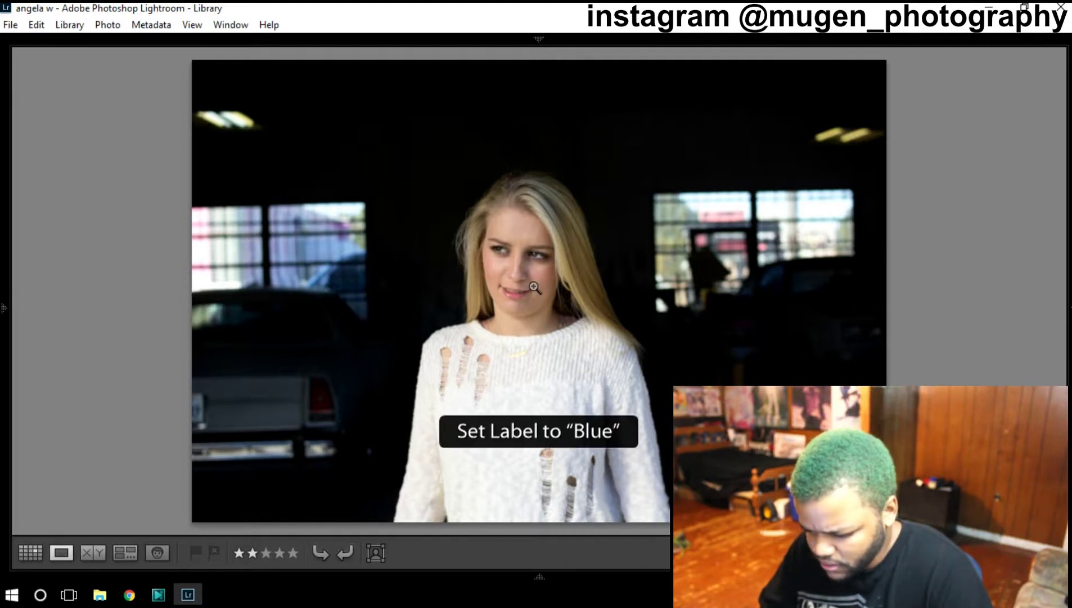
{"action": "key", "text": "0"}
{"action": "key", "text": "Right"}
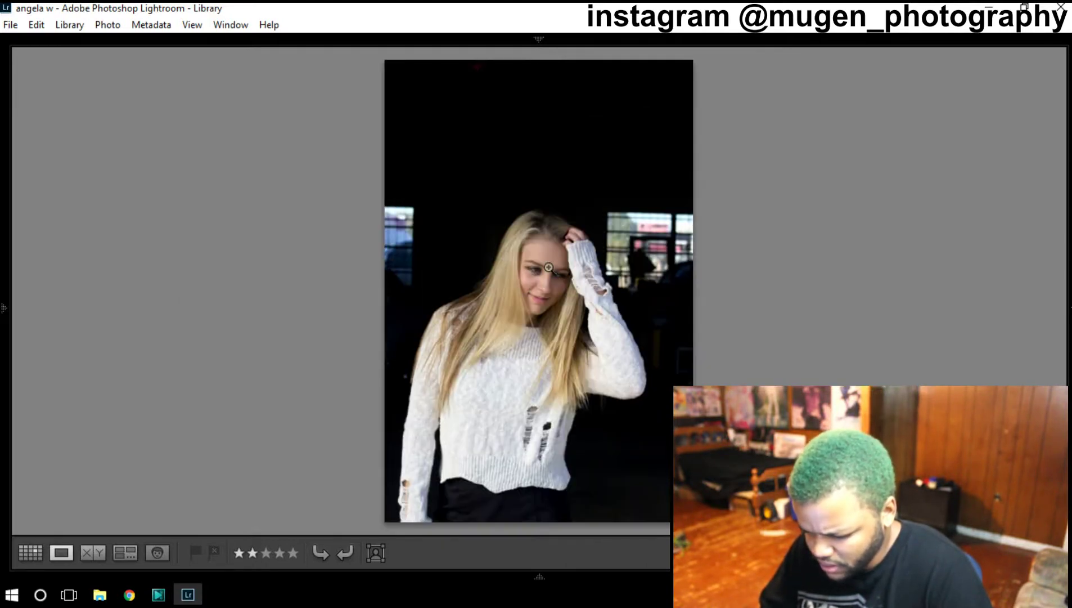
Step: Label another photo blue and clear the arms-raised photo's rating
{"action": "key", "text": "Right"}
{"action": "key", "text": "Right"}
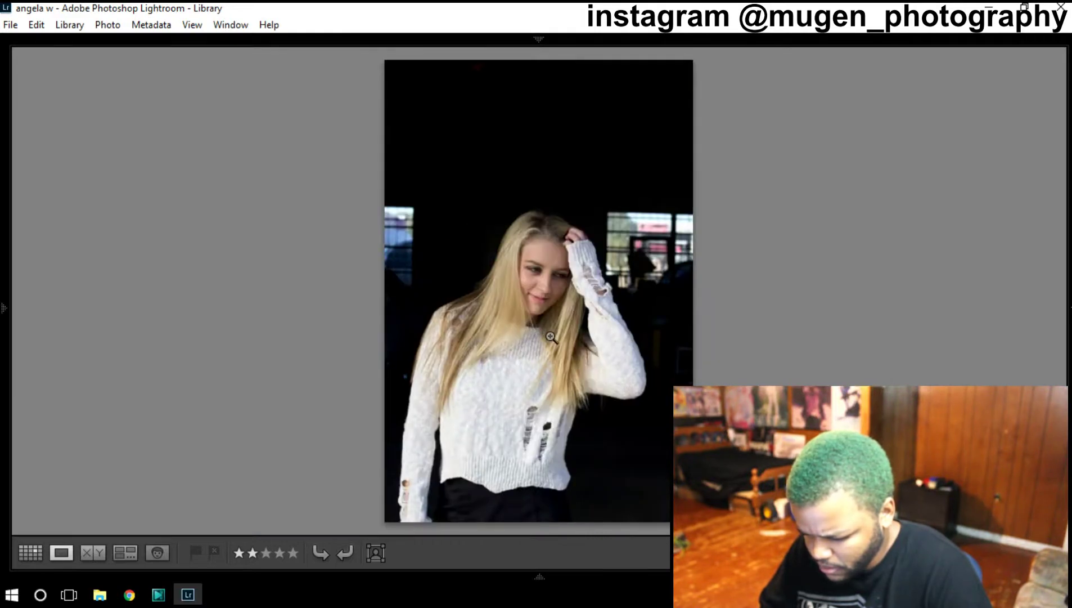
{"action": "key", "text": "Right"}
{"action": "key", "text": "Left"}
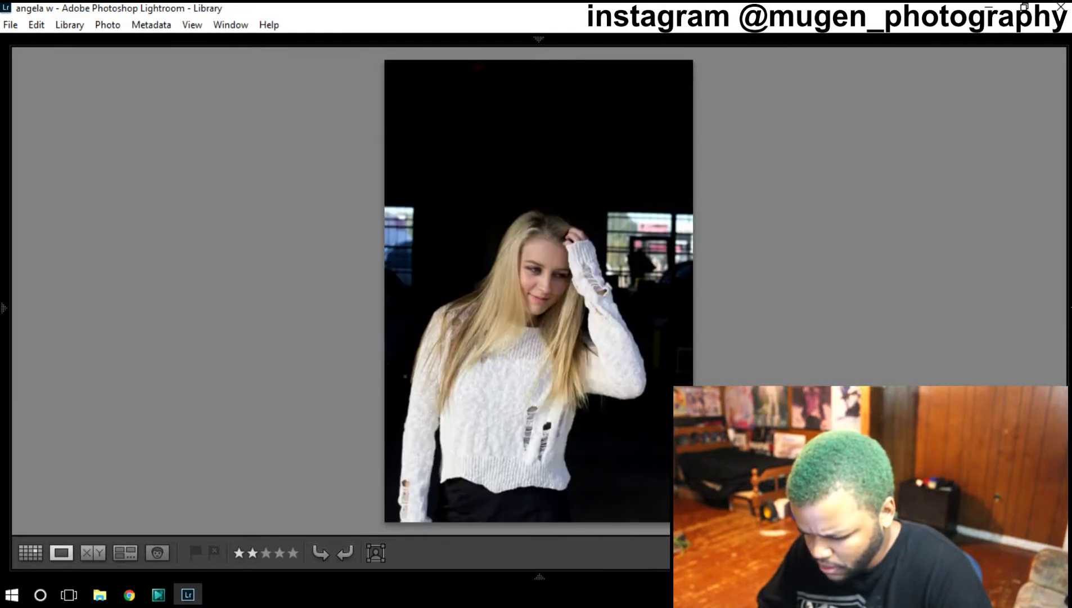
{"action": "key", "text": "9"}
{"action": "key", "text": "0"}
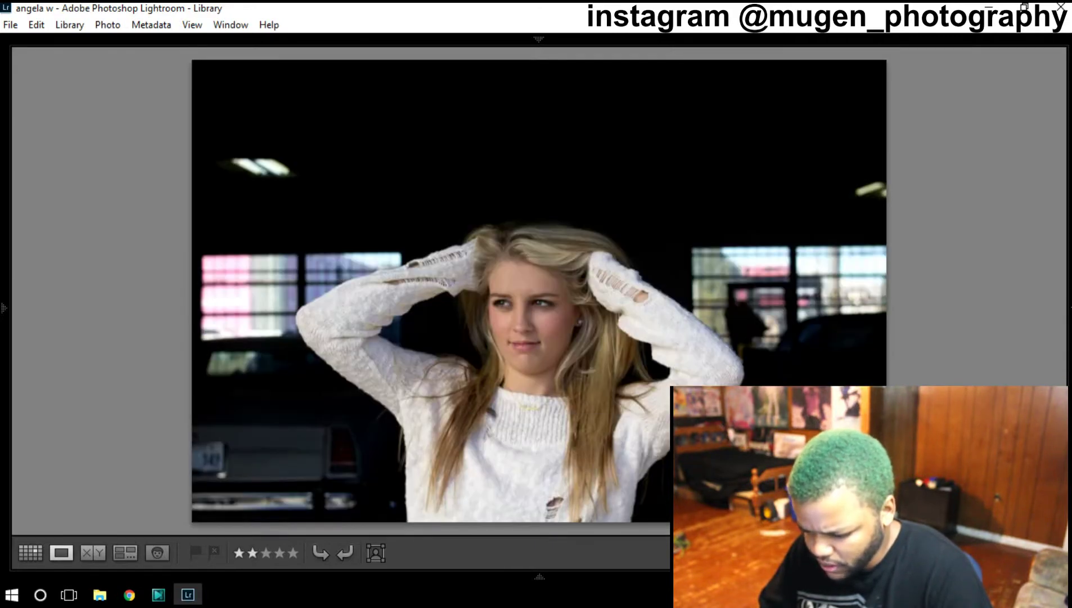
{"action": "key", "text": "Right"}
{"action": "key", "text": "Left"}
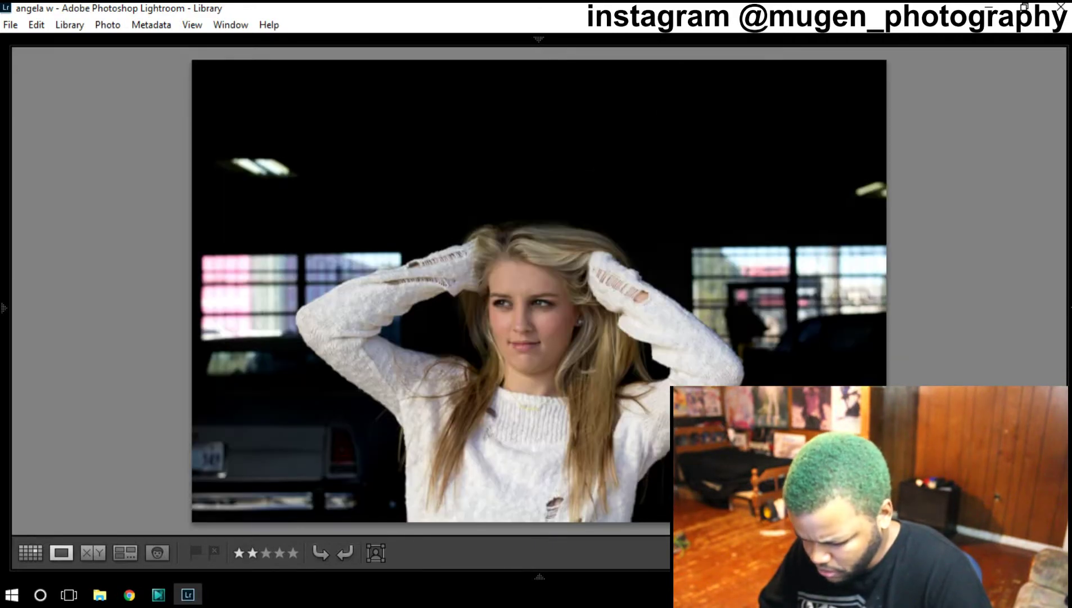
{"action": "key", "text": "0"}
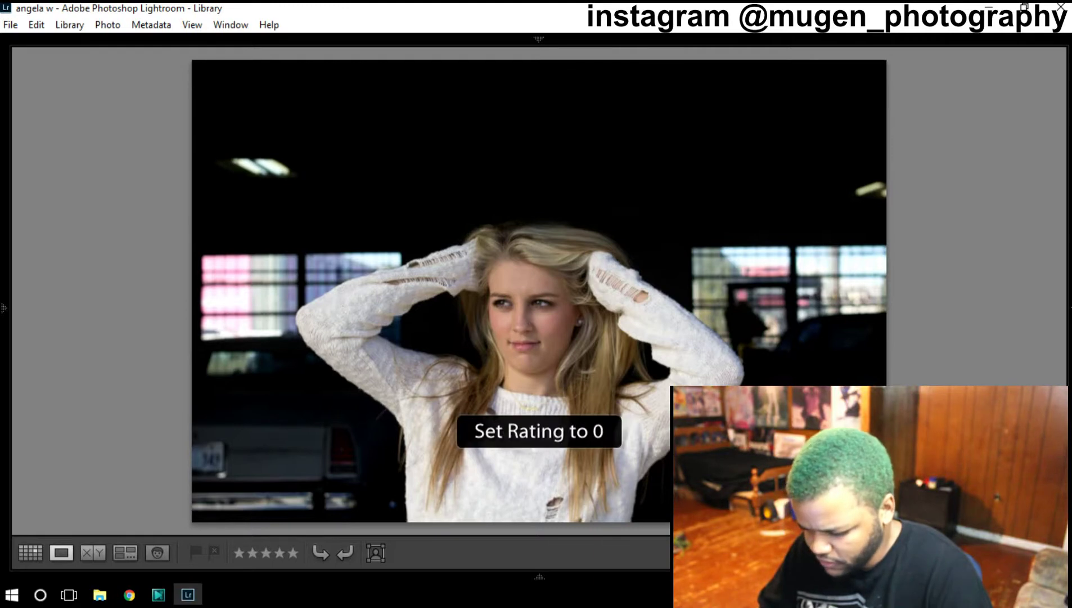
{"action": "key", "text": "Right"}
Step: Compare the crouching-pose photos and advance to the photo with arms raised
{"action": "key", "text": "Right"}
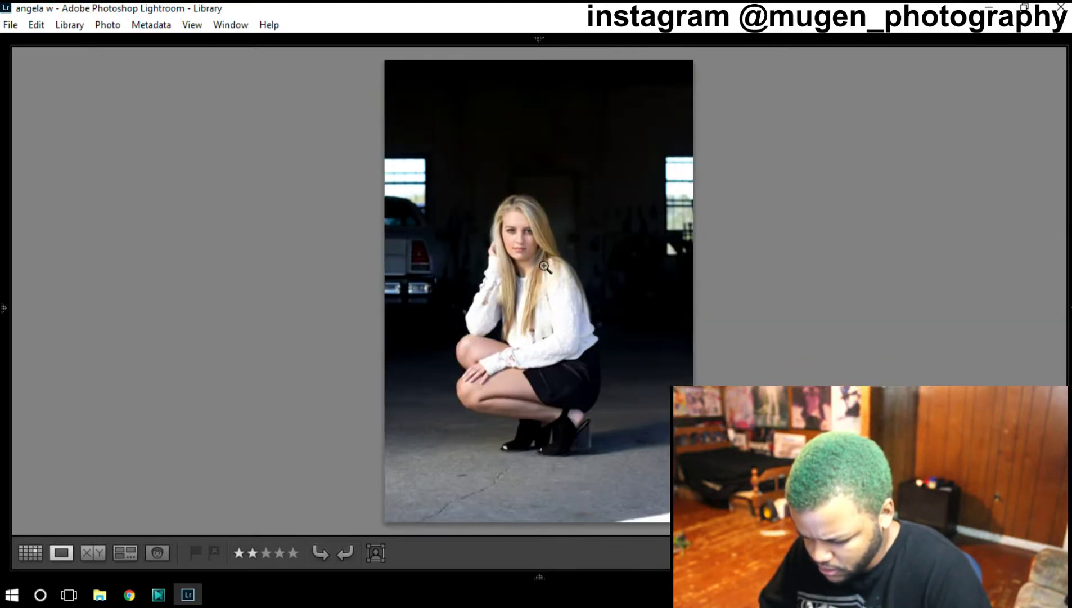
{"action": "key", "text": "Left"}
{"action": "key", "text": "Right"}
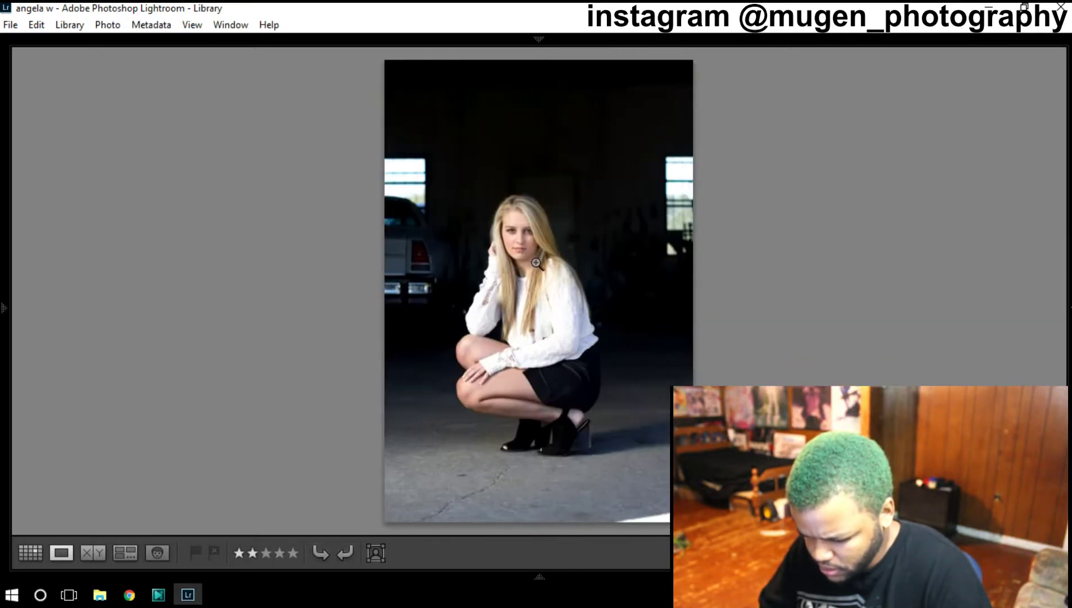
{"action": "key", "text": "Right"}
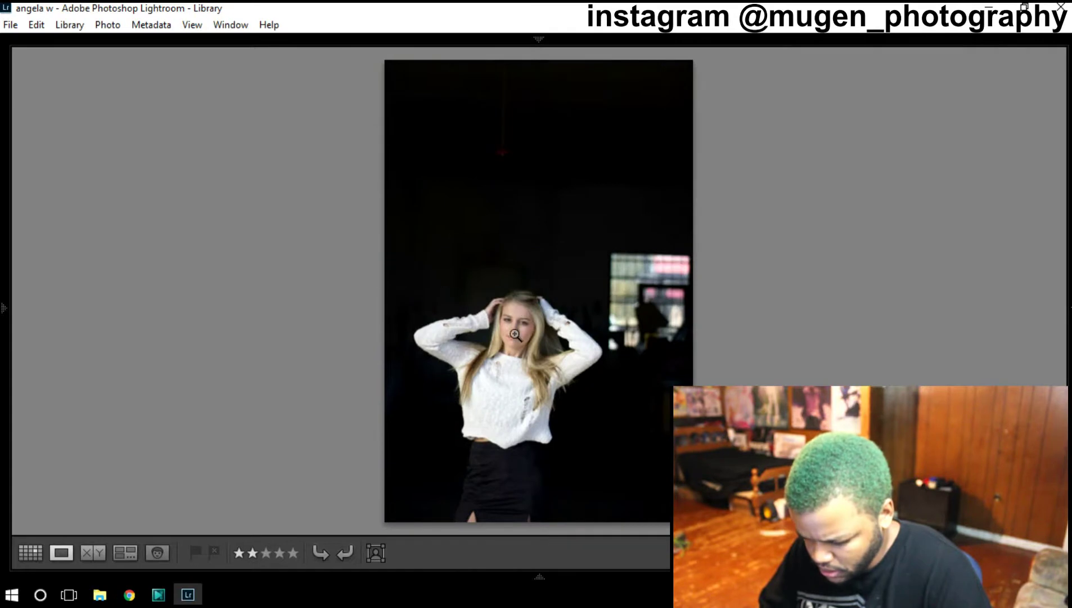
{"action": "key", "text": "Right"}
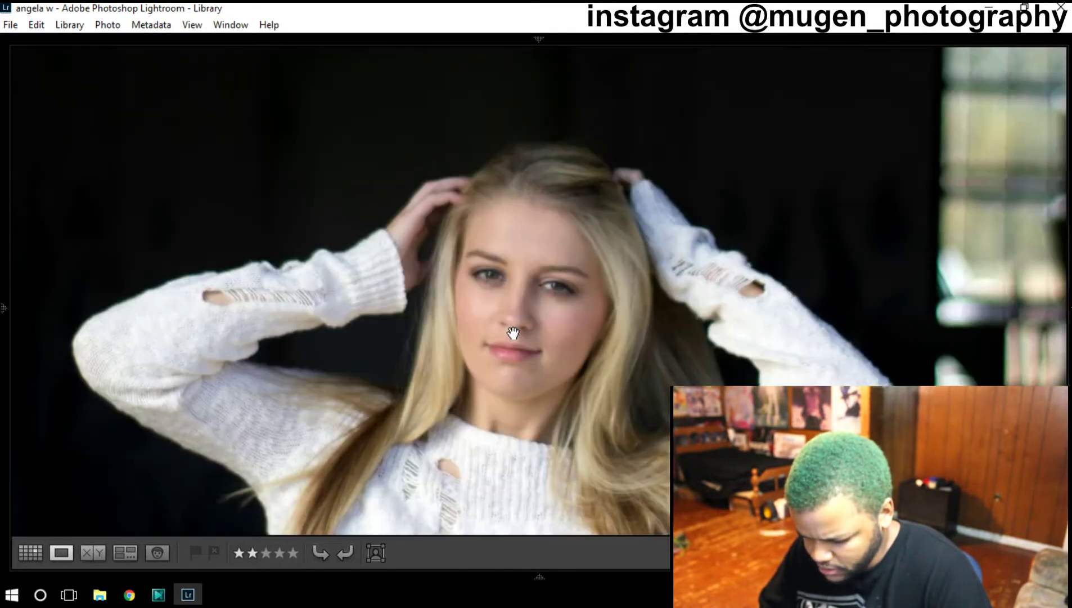
{"action": "mouse_move", "coordinate": [499, 351]}
{"action": "left_mouse_down"}
{"action": "mouse_move", "coordinate": [521, 310]}
{"action": "mouse_move", "coordinate": [490, 354]}
{"action": "left_mouse_up"}
{"action": "left_click_drag", "start_coordinate": [521, 387], "coordinate": [404, 217]}
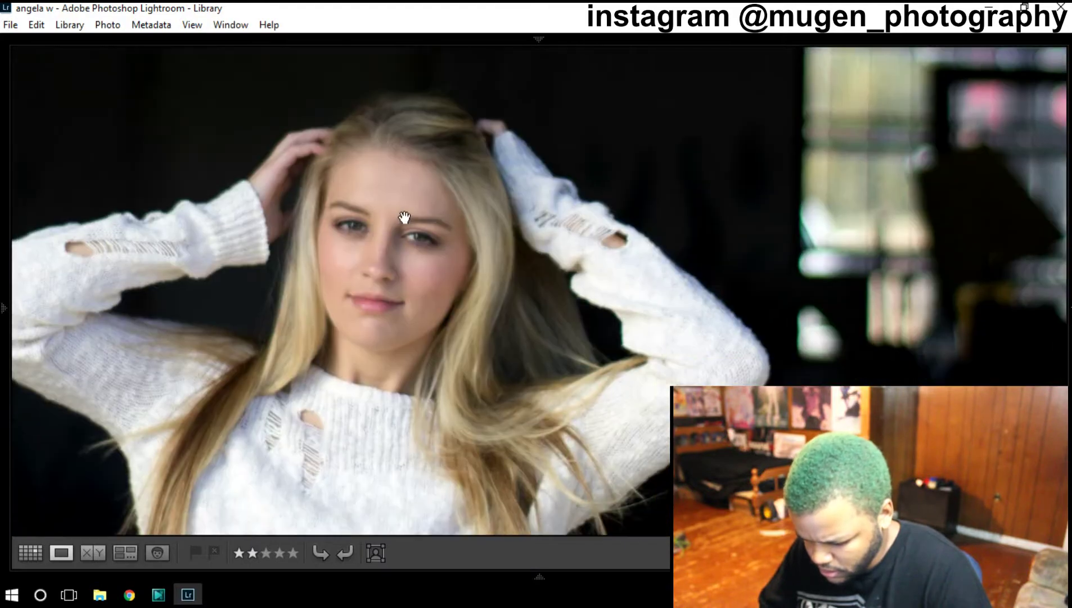
{"action": "left_click_drag", "start_coordinate": [356, 248], "coordinate": [369, 247]}
{"action": "left_click", "coordinate": [369, 246]}
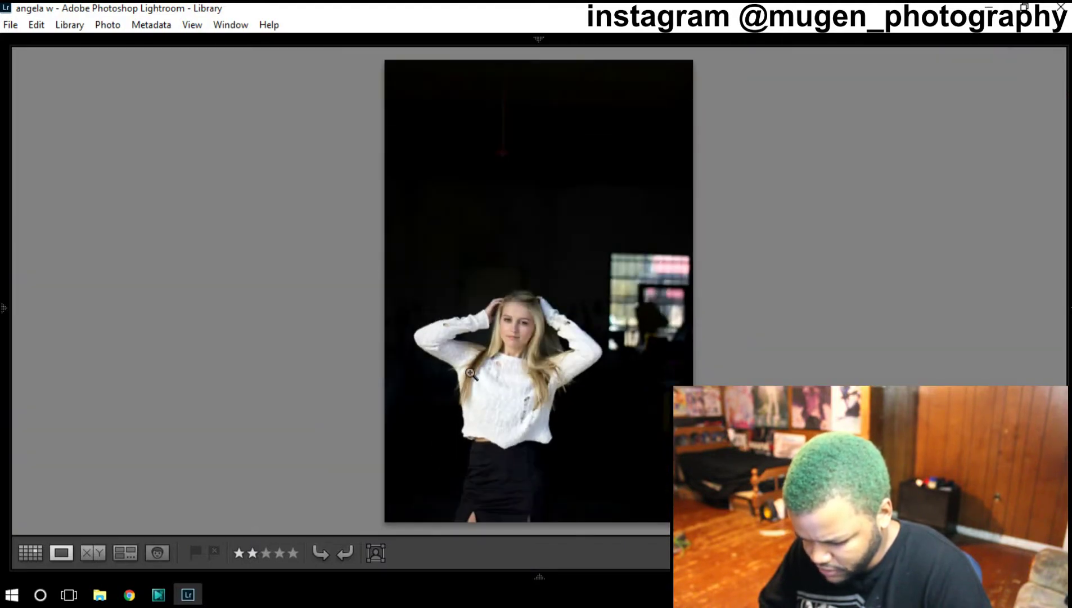
{"action": "left_click", "coordinate": [470, 373]}
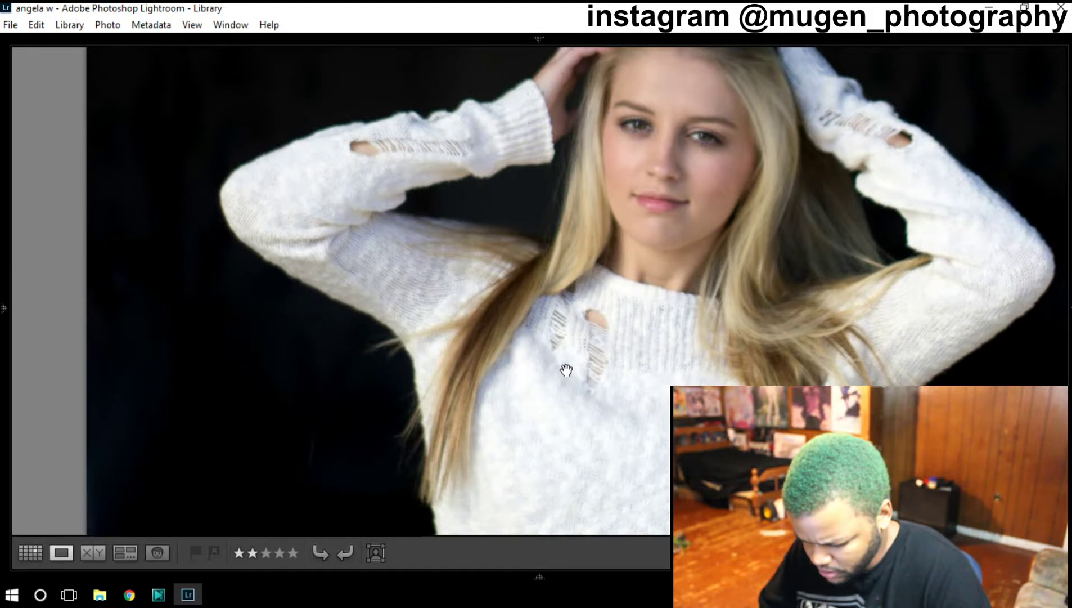
{"action": "mouse_move", "coordinate": [566, 370]}
{"action": "left_mouse_down"}
{"action": "mouse_move", "coordinate": [539, 259]}
{"action": "mouse_move", "coordinate": [518, 424]}
{"action": "mouse_move", "coordinate": [462, 226]}
{"action": "left_mouse_up"}
{"action": "left_click_drag", "start_coordinate": [469, 416], "coordinate": [471, 280]}
{"action": "mouse_move", "coordinate": [498, 457]}
{"action": "left_mouse_down"}
{"action": "mouse_move", "coordinate": [481, 266]}
{"action": "mouse_move", "coordinate": [486, 399]}
{"action": "left_mouse_up"}
{"action": "left_click_drag", "start_coordinate": [519, 260], "coordinate": [519, 330]}
{"action": "left_click_drag", "start_coordinate": [507, 115], "coordinate": [508, 187]}
{"action": "left_click_drag", "start_coordinate": [511, 244], "coordinate": [519, 318]}
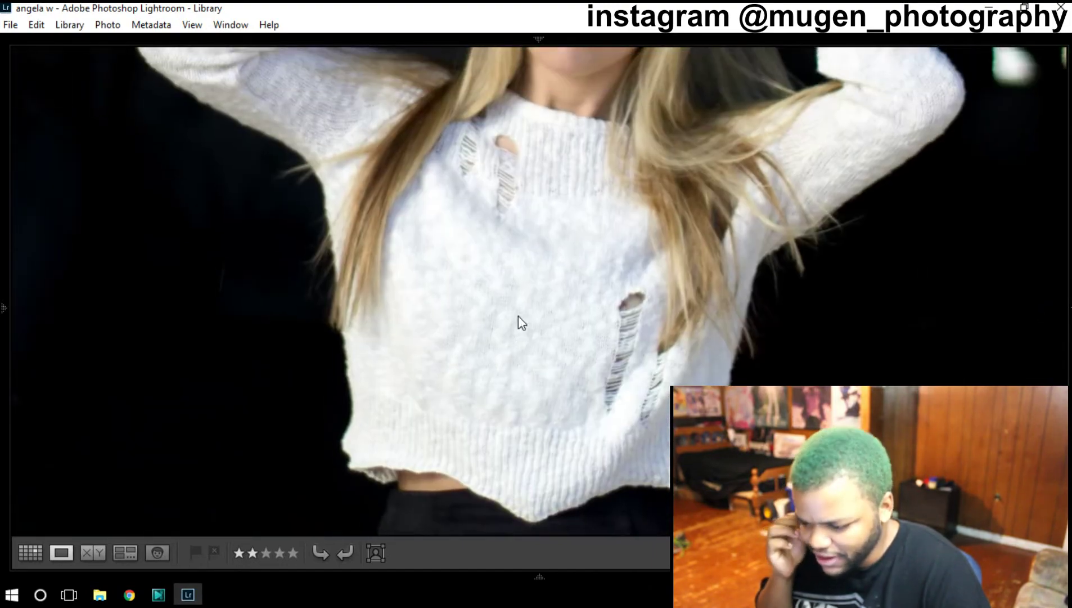
{"action": "left_click_drag", "start_coordinate": [516, 165], "coordinate": [516, 204]}
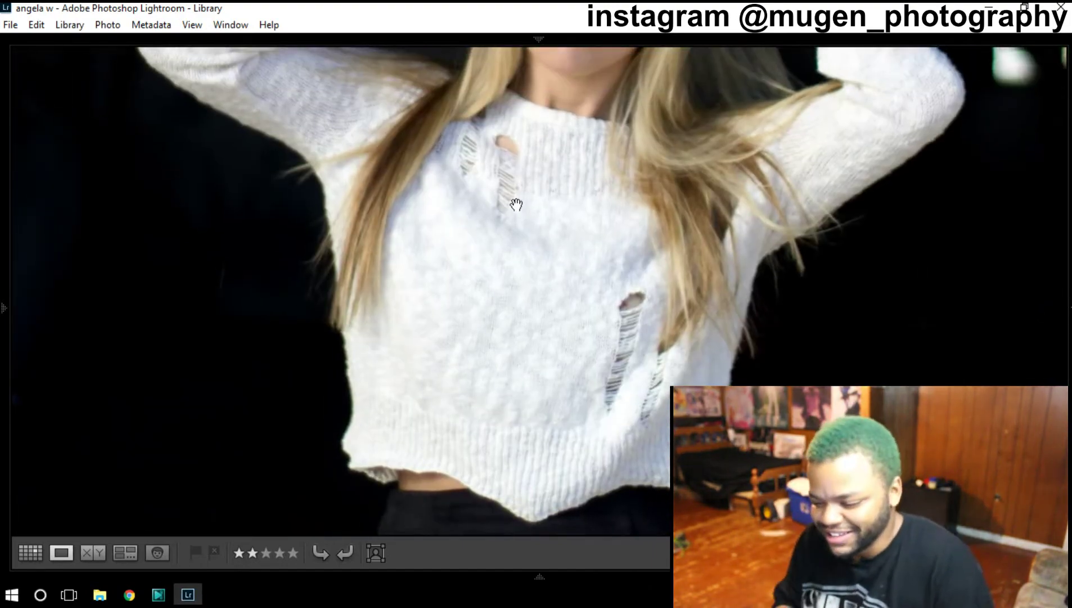
{"action": "left_click", "coordinate": [517, 204]}
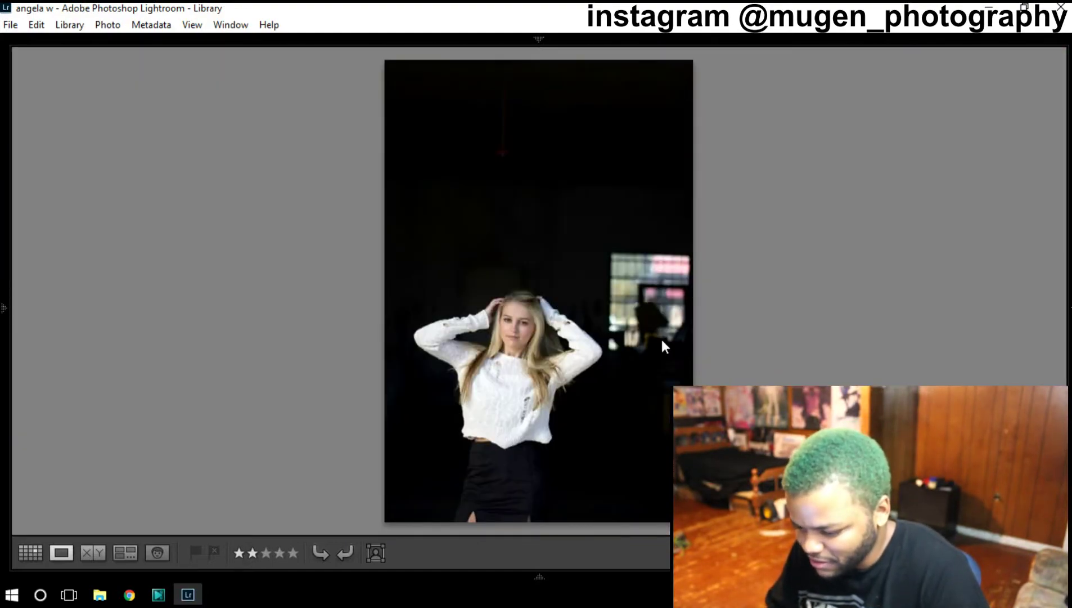
{"action": "left_click", "coordinate": [661, 339]}
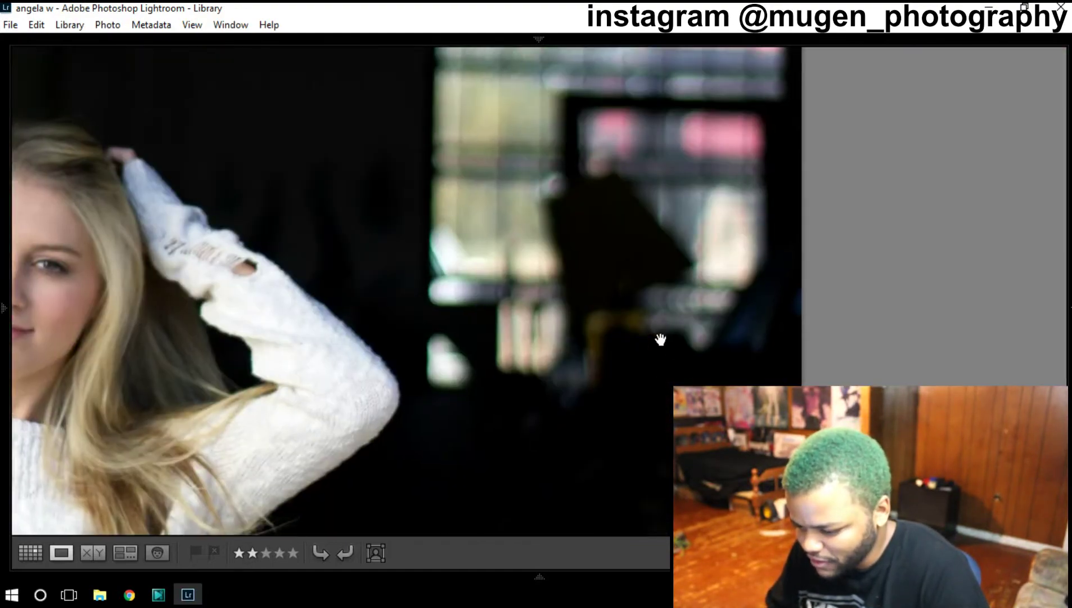
{"action": "left_click_drag", "start_coordinate": [175, 287], "coordinate": [517, 289]}
{"action": "left_click", "coordinate": [433, 290]}
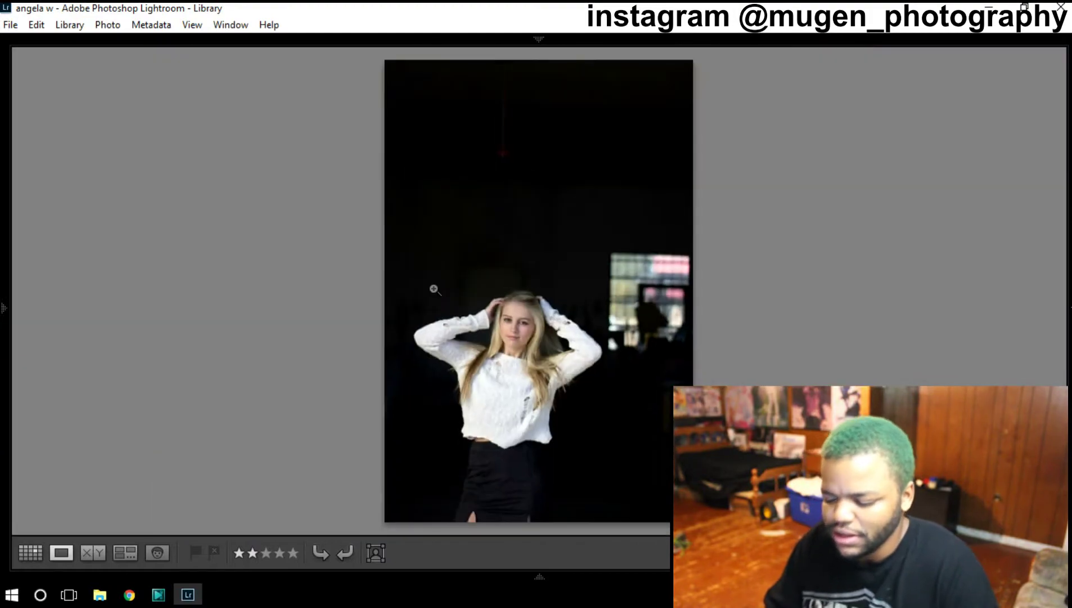
{"action": "left_click", "coordinate": [433, 289]}
Step: Zoom back out and step through the hands-in-hair and landscape shots to the arms-raised portrait
{"action": "left_click", "coordinate": [433, 289]}
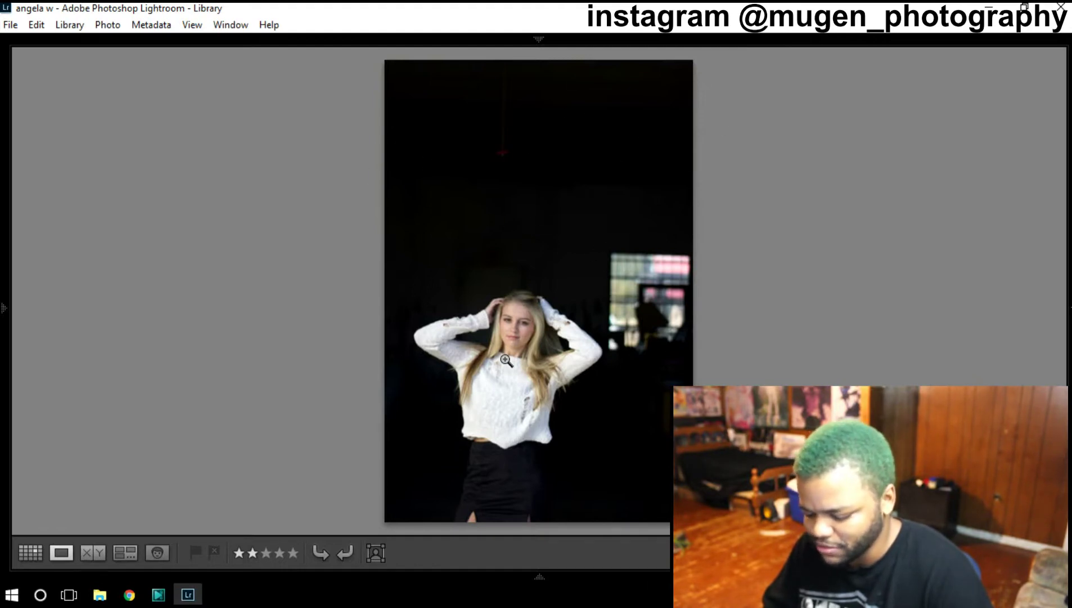
{"action": "key", "text": "Right"}
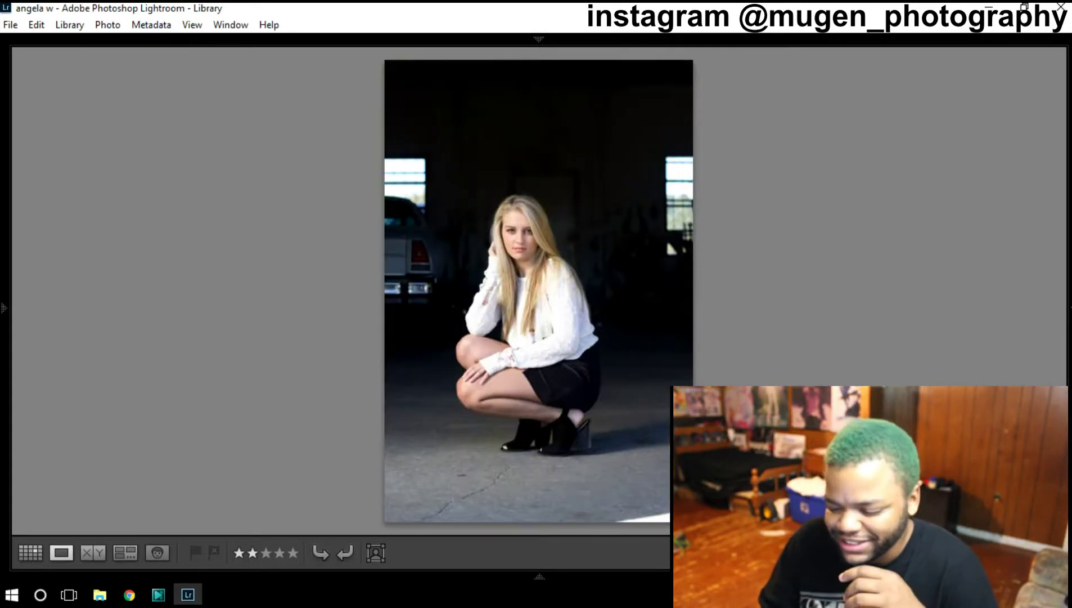
{"action": "key", "text": "Right"}
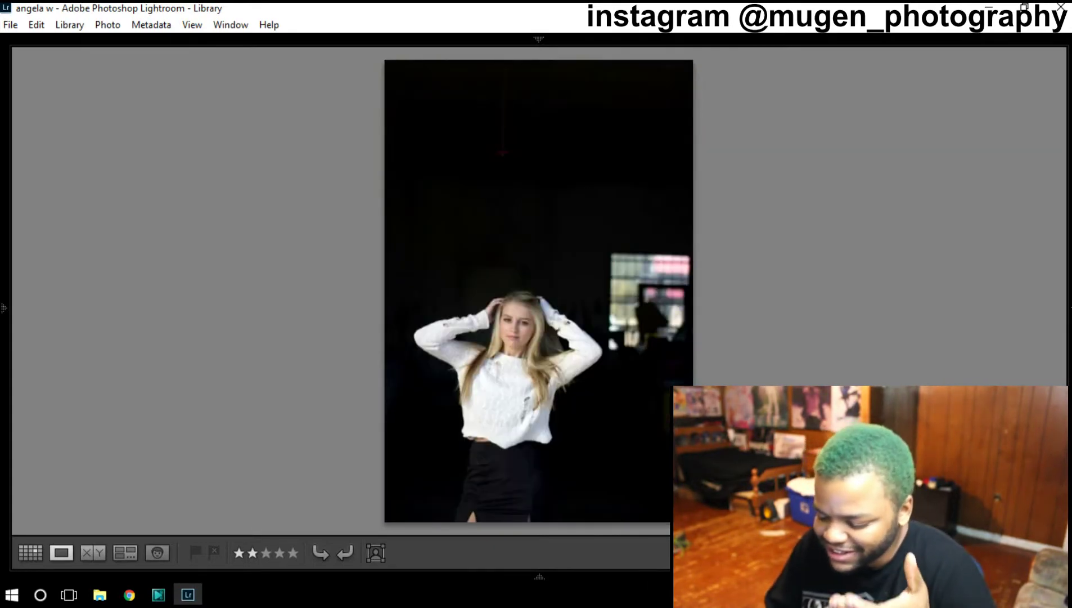
{"action": "key", "text": "Right"}
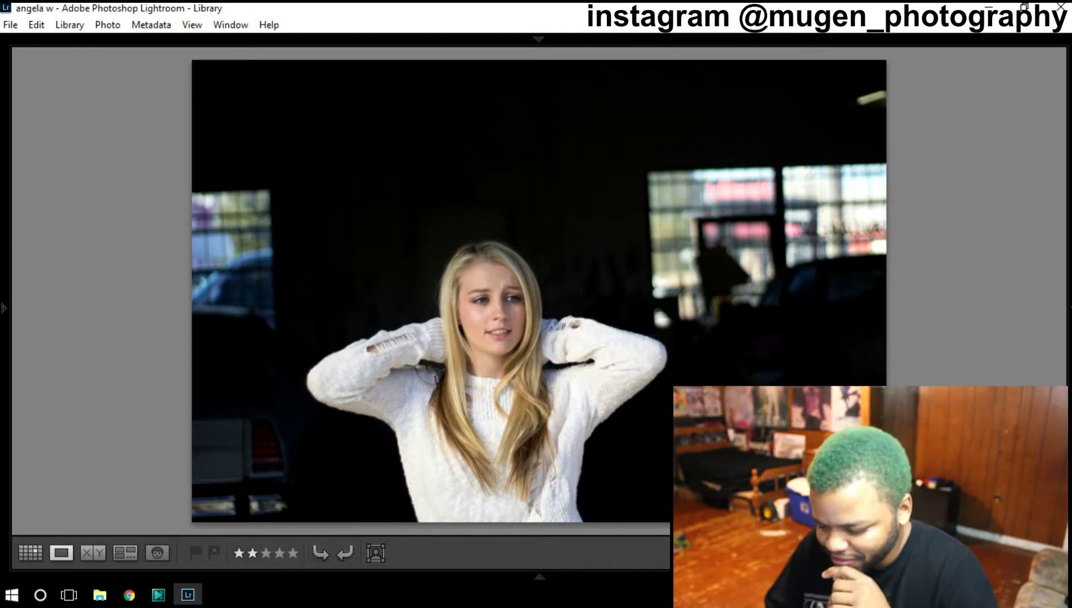
{"action": "key", "text": "Right"}
Step: Flip between the nearly identical arms-raised frames, settling on the one with the window on the right
{"action": "key", "text": "Right"}
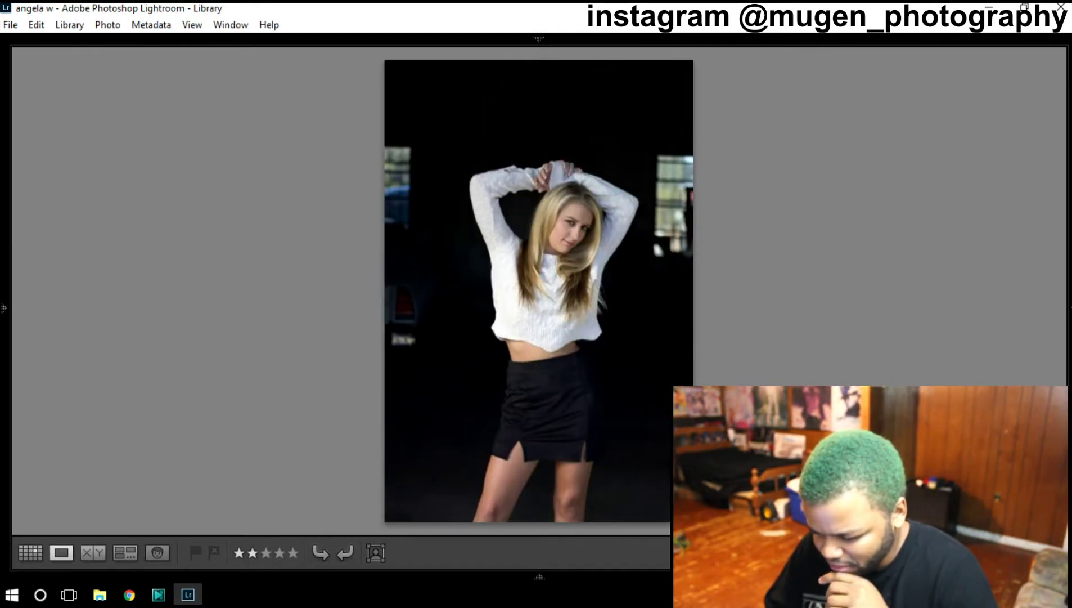
{"action": "key", "text": "Left"}
{"action": "key", "text": "Right"}
{"action": "key", "text": "Left"}
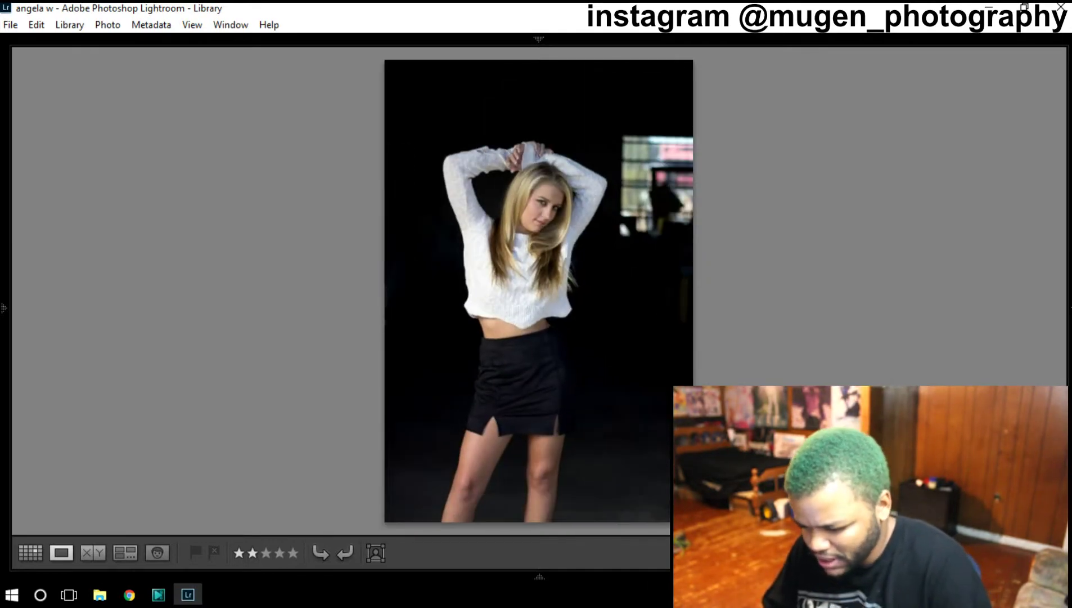
{"action": "key", "text": "Right"}
{"action": "key", "text": "Right"}
{"action": "key", "text": "Left"}
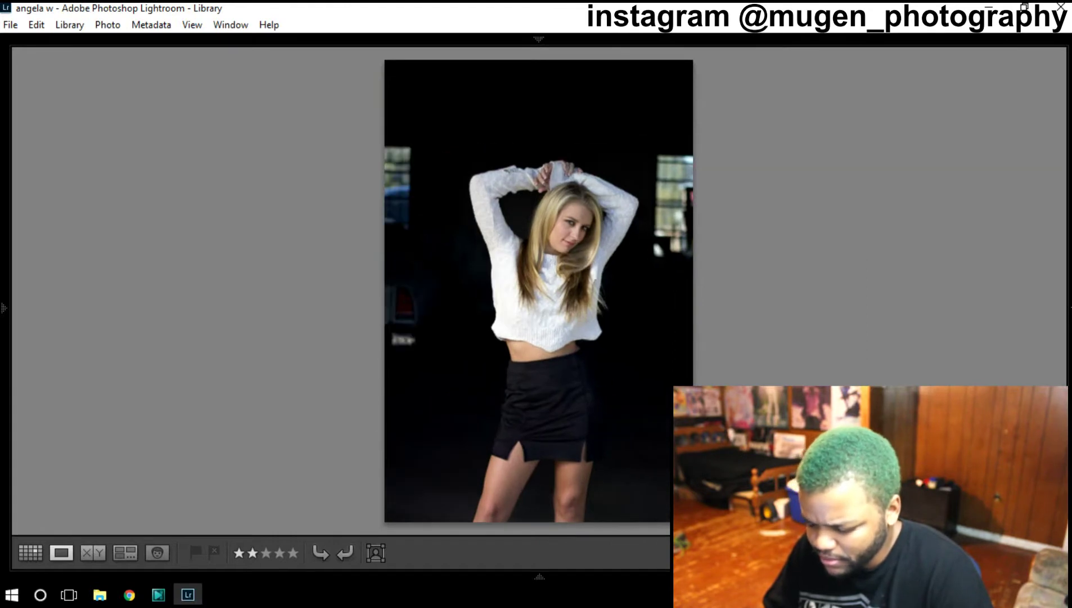
{"action": "key", "text": "Right"}
{"action": "key", "text": "Right"}
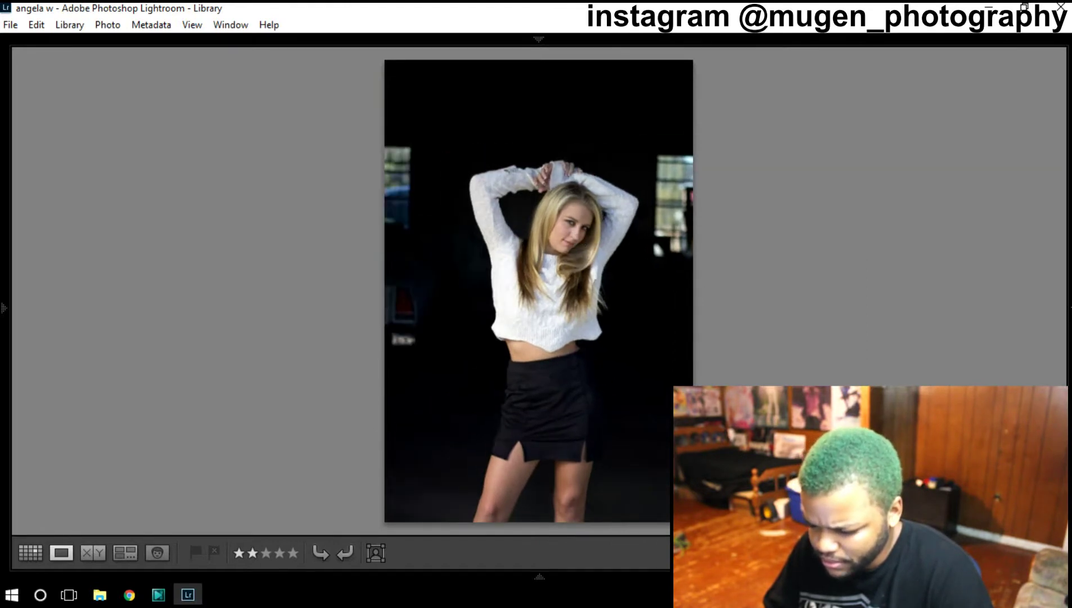
{"action": "key", "text": "Left"}
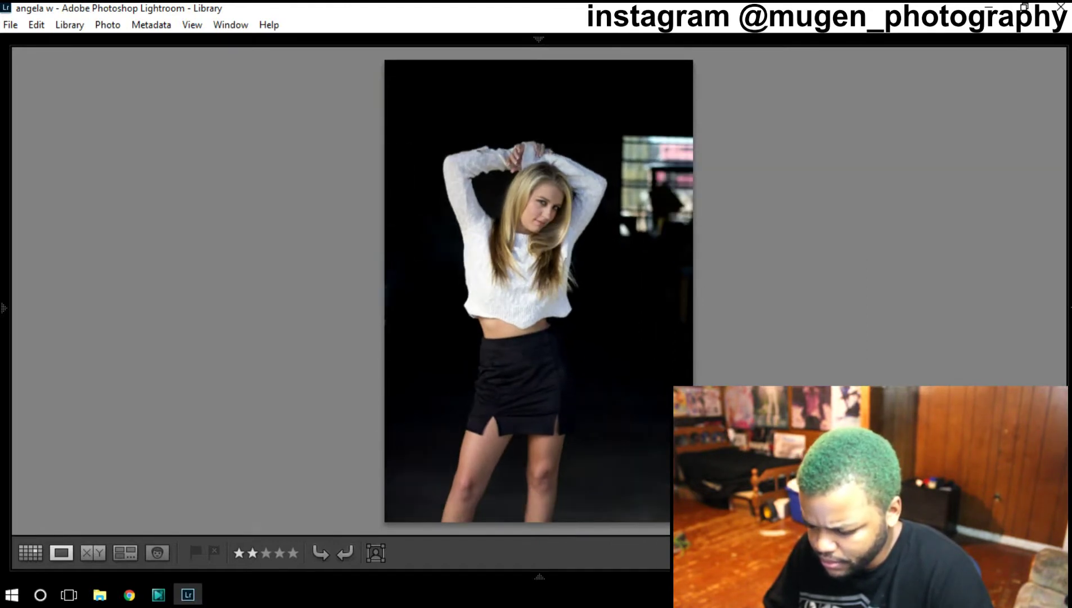
{"action": "key", "text": "Right"}
{"action": "key", "text": "Left"}
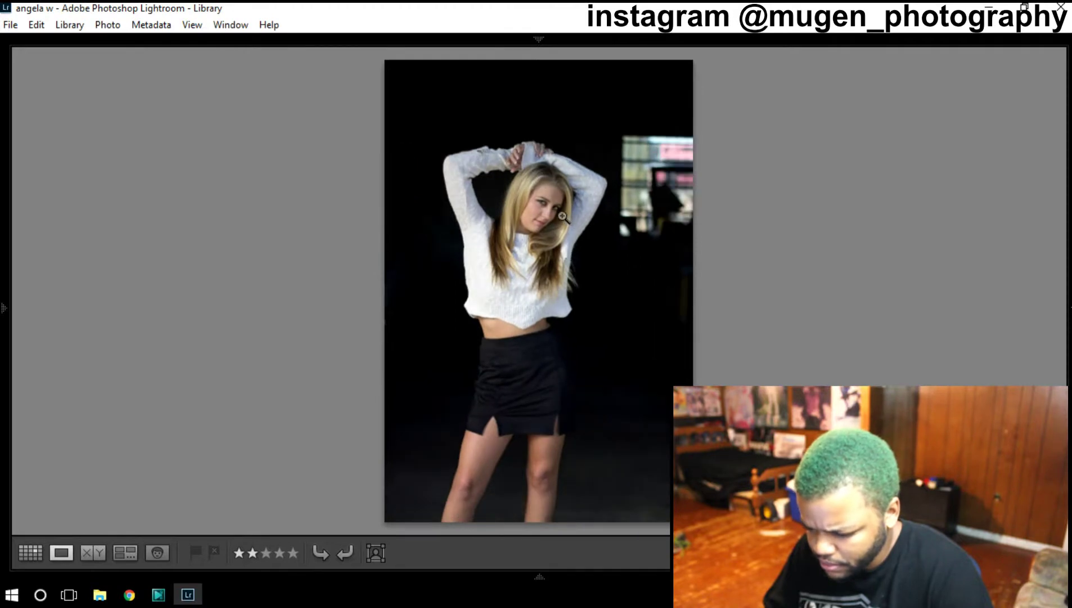
{"action": "key", "text": "Right"}
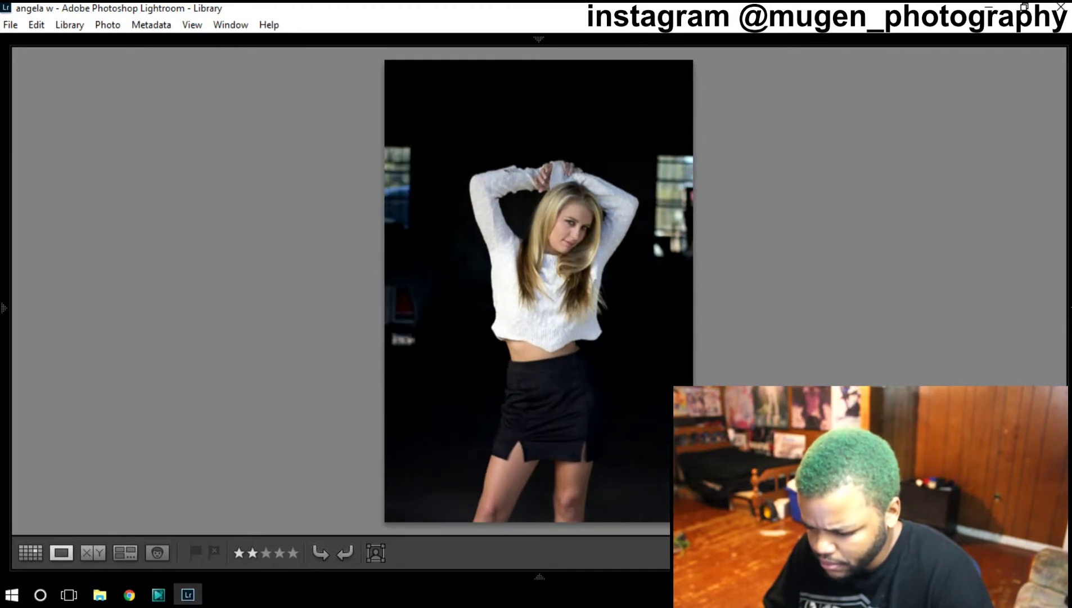
{"action": "key", "text": "Left"}
Step: Zoom to a 1:1 close-up, pan over her face, then step on to a full-body frame
{"action": "key", "text": "z"}
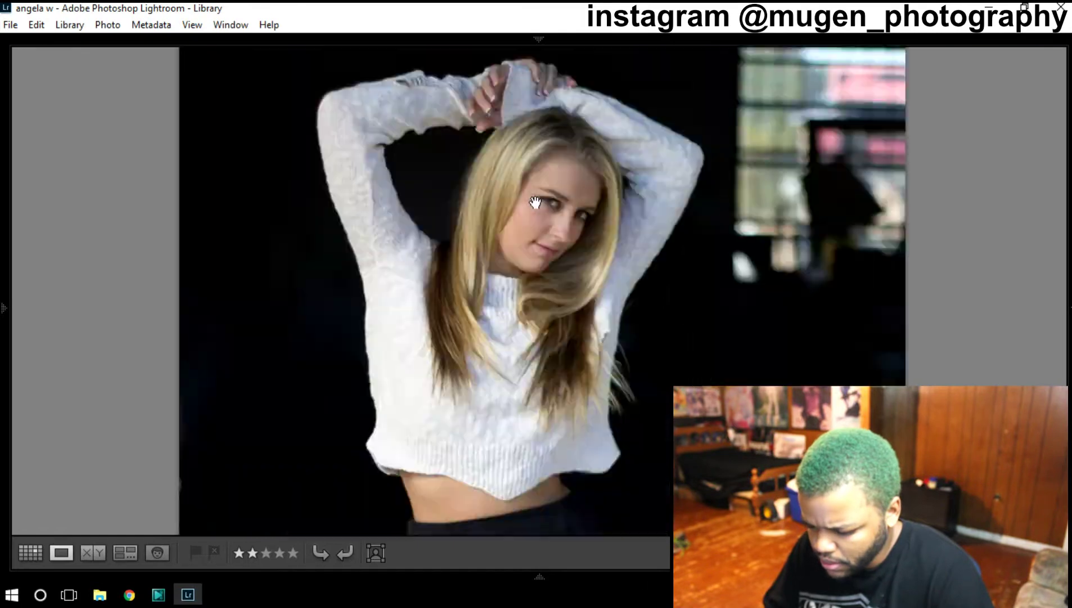
{"action": "key", "text": "z"}
{"action": "key", "text": "z"}
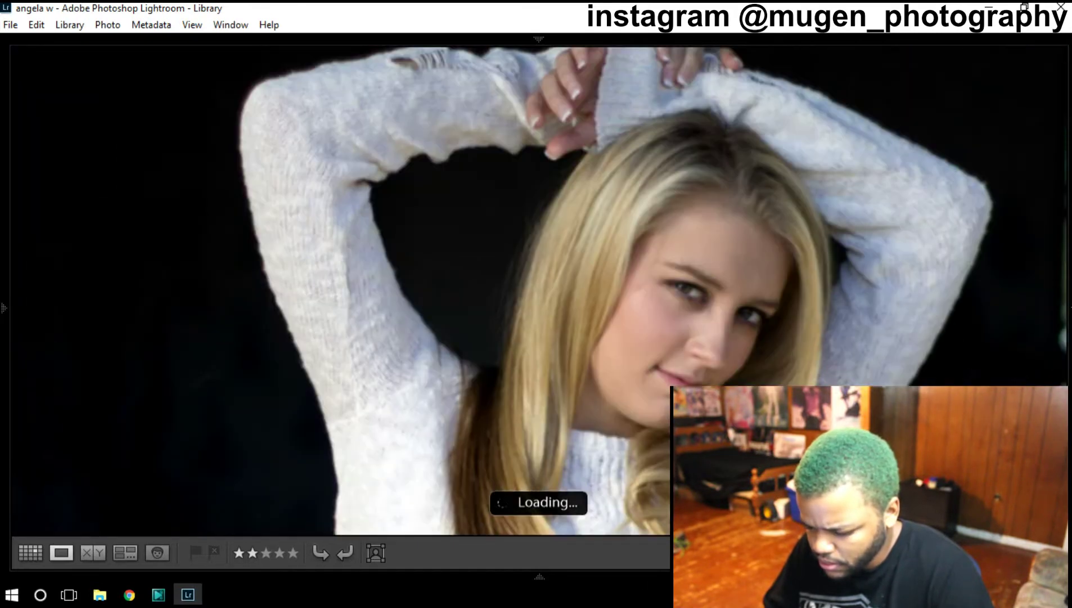
{"action": "left_click_drag", "start_coordinate": [622, 251], "coordinate": [593, 239]}
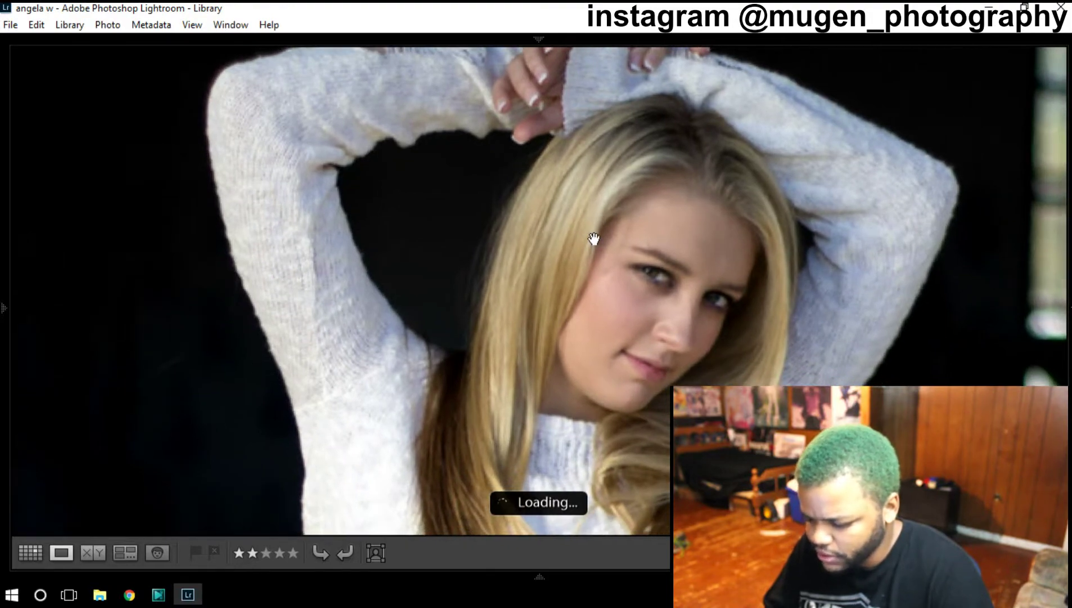
{"action": "mouse_move", "coordinate": [593, 239]}
{"action": "left_mouse_down"}
{"action": "mouse_move", "coordinate": [581, 215]}
{"action": "mouse_move", "coordinate": [582, 280]}
{"action": "mouse_move", "coordinate": [604, 301]}
{"action": "left_mouse_up"}
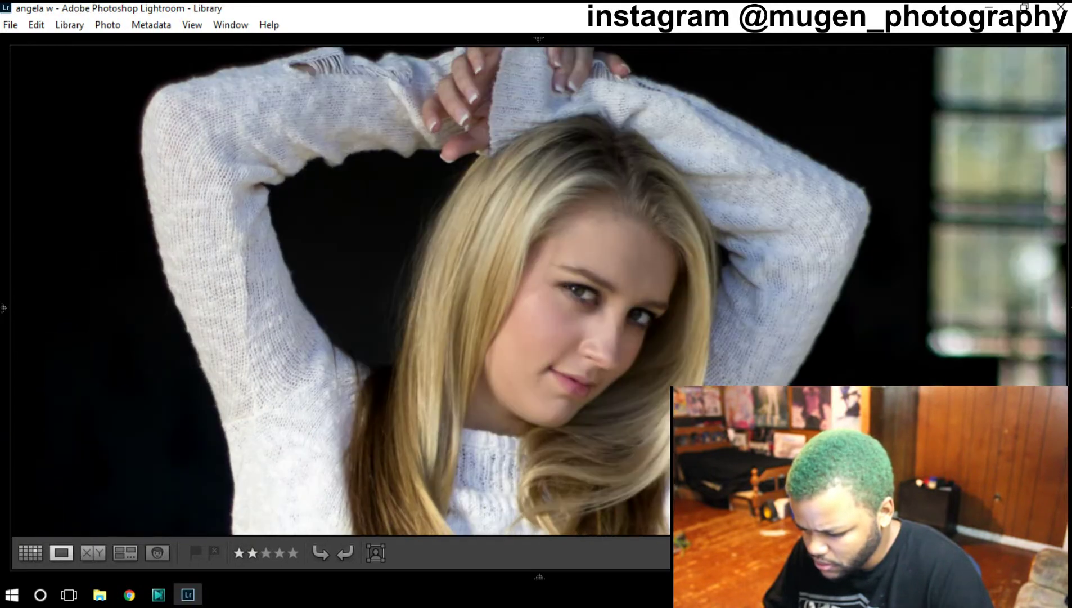
{"action": "key", "text": "Right"}
{"action": "key", "text": "Right"}
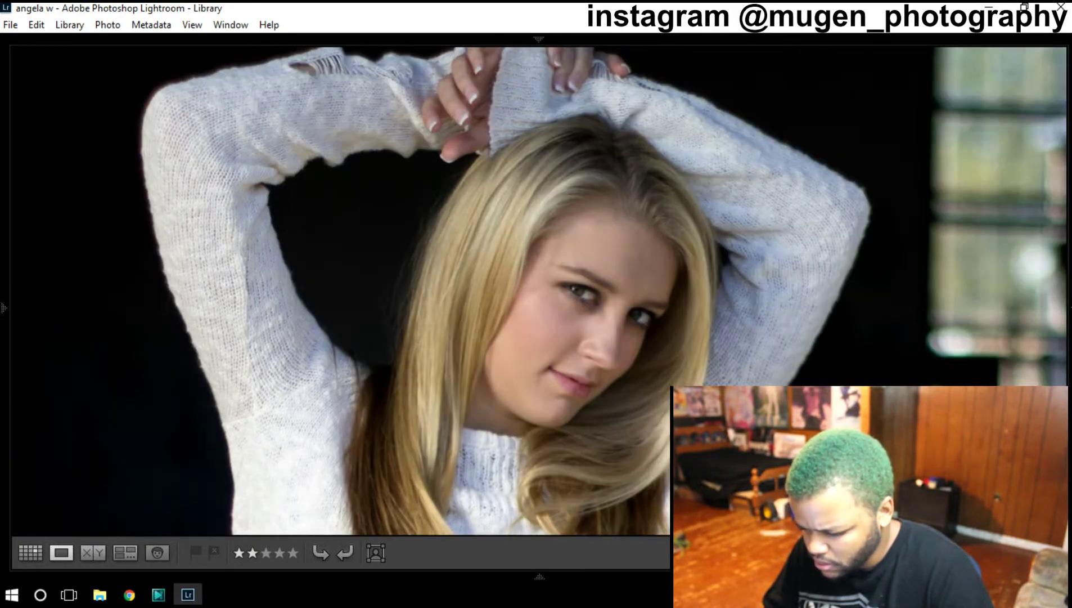
{"action": "key", "text": "Right"}
{"action": "key", "text": "Right"}
{"action": "key", "text": "Right"}
{"action": "key", "text": "Right"}
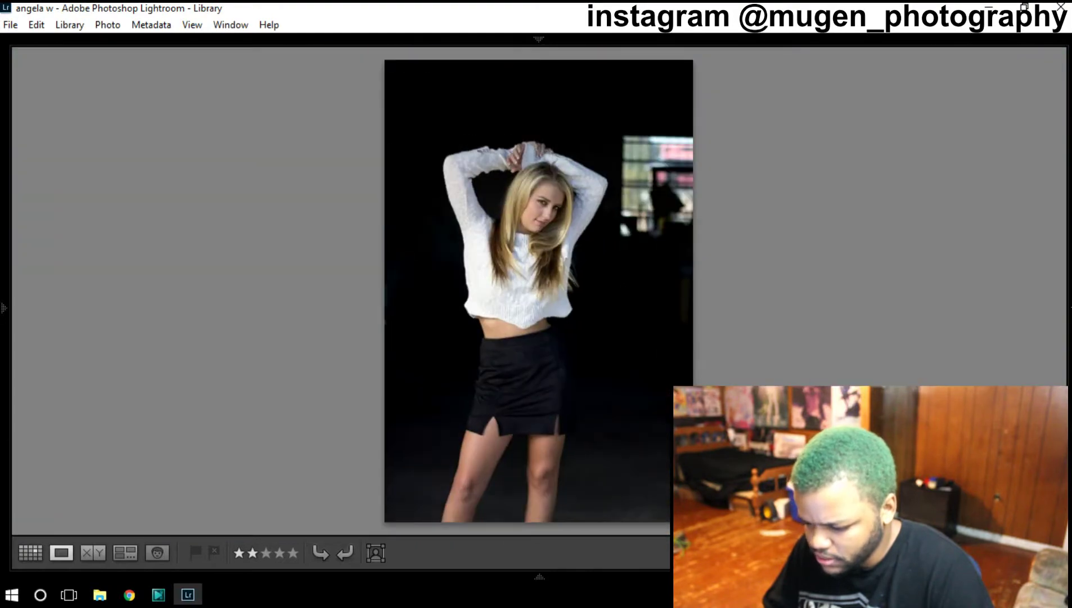
{"action": "key", "text": "Right"}
{"action": "key", "text": "Right"}
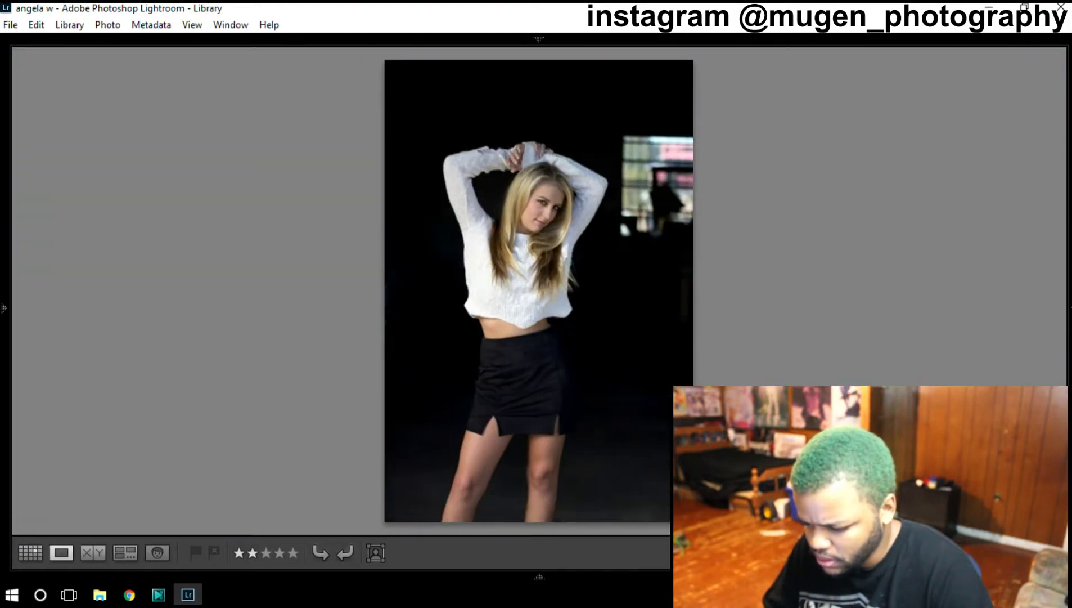
Step: Label the arms-overhead full-body shot blue and clear the rating on a weaker shot
{"action": "key", "text": "Left"}
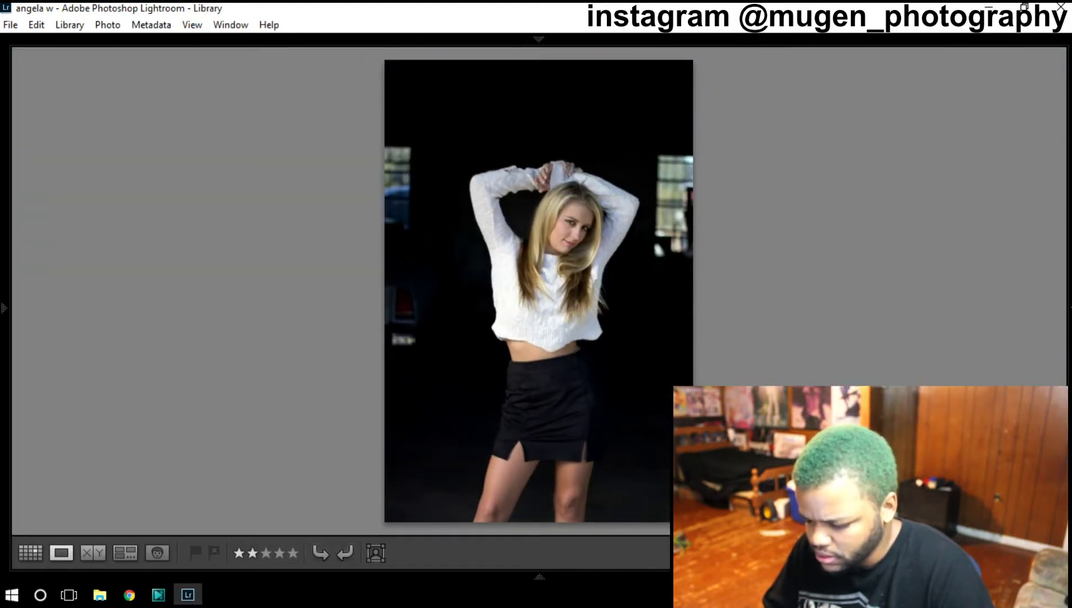
{"action": "key", "text": "Right"}
{"action": "key", "text": "9"}
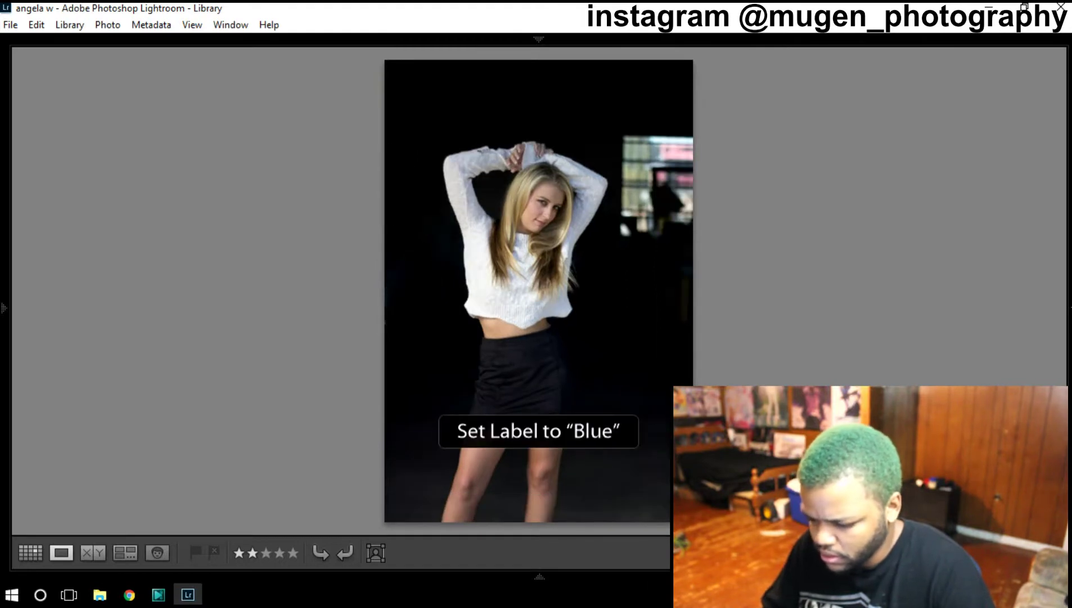
{"action": "key", "text": "0"}
{"action": "key", "text": "Right"}
{"action": "key", "text": "Right"}
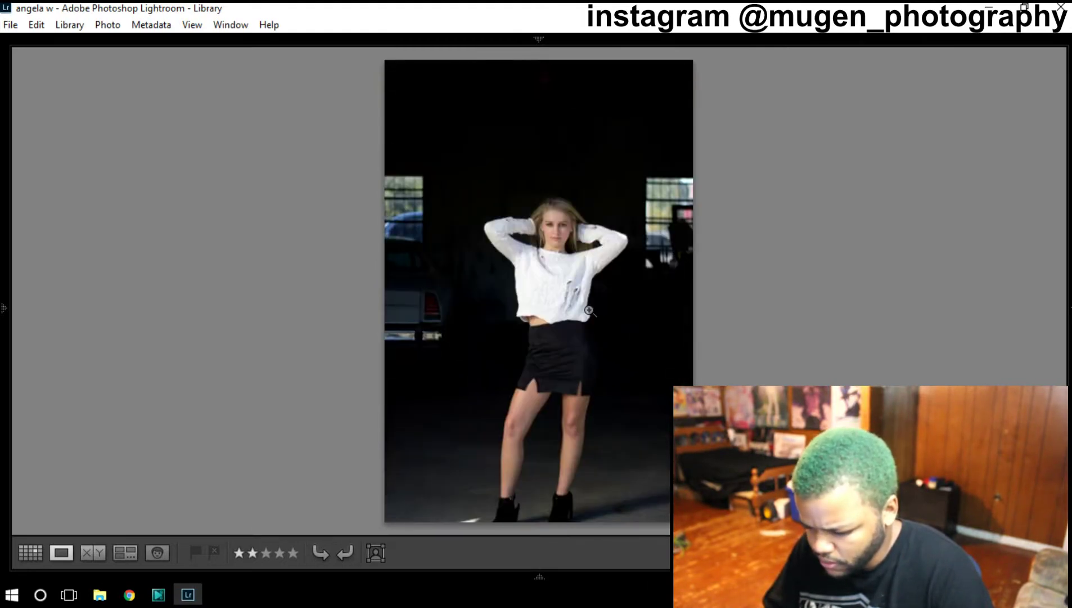
Step: Zoom in and out on the next full-body shots to check face sharpness
{"action": "key", "text": "Right"}
{"action": "left_click", "coordinate": [545, 313]}
{"action": "key", "text": "Right"}
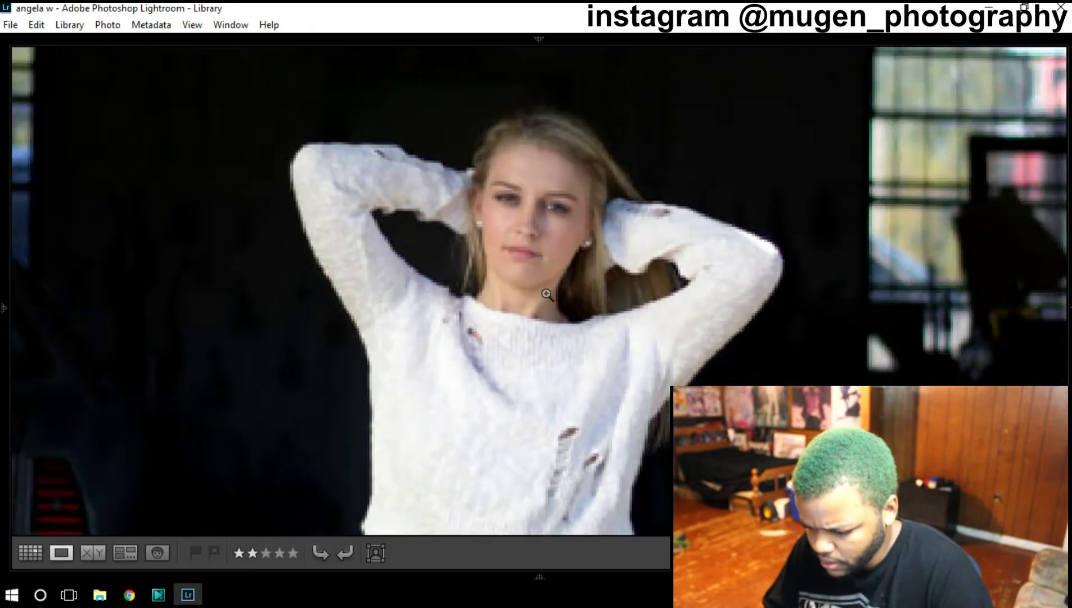
{"action": "left_click", "coordinate": [546, 314]}
{"action": "left_click", "coordinate": [550, 265]}
{"action": "key", "text": "Right"}
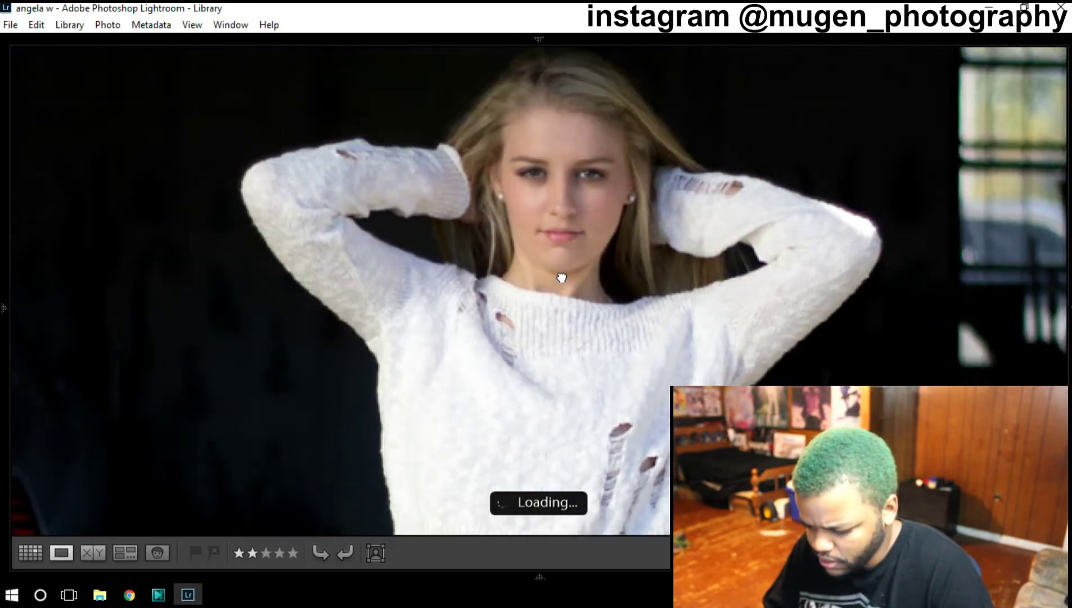
{"action": "left_click", "coordinate": [563, 280]}
Step: Compare the fence portrait and the three-star white-sweater shot against the hair-flying shots
{"action": "key", "text": "Right"}
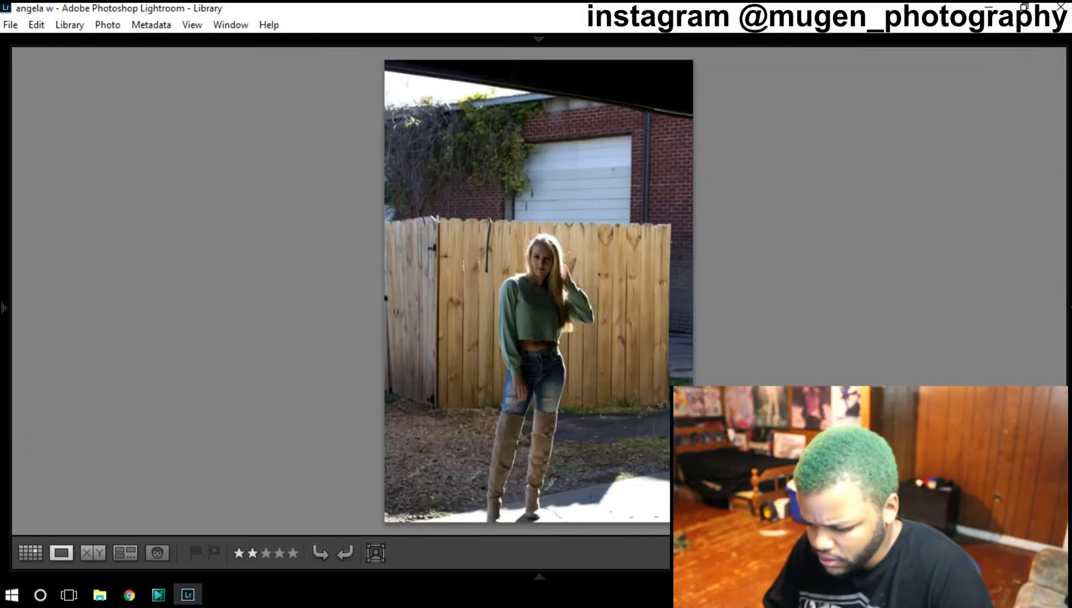
{"action": "key", "text": "Right"}
{"action": "key", "text": "Right"}
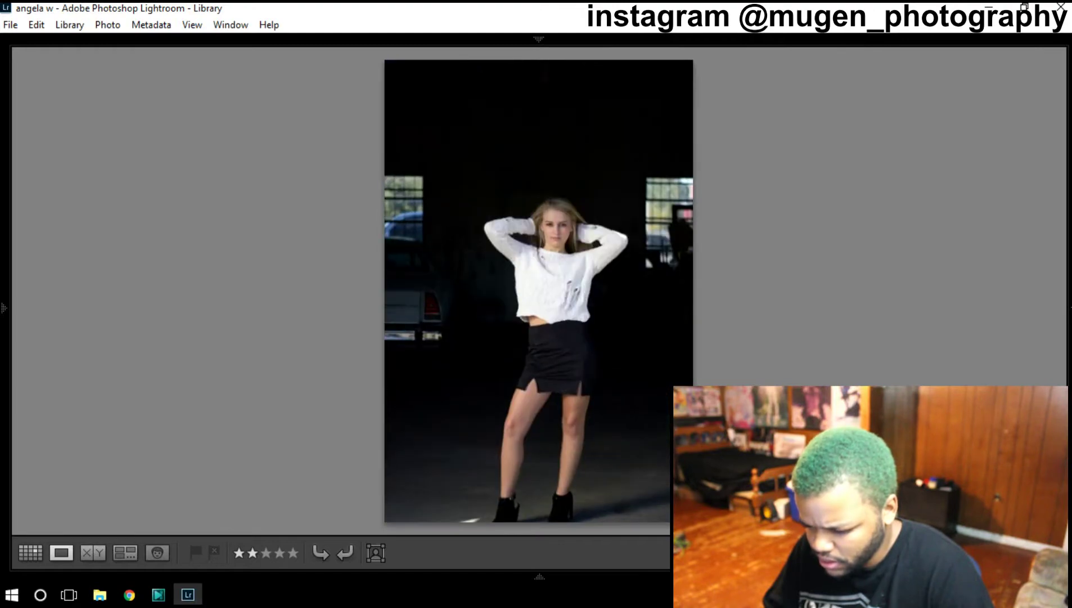
{"action": "key", "text": "Left"}
{"action": "key", "text": "Left"}
{"action": "key", "text": "Right"}
{"action": "key", "text": "Left"}
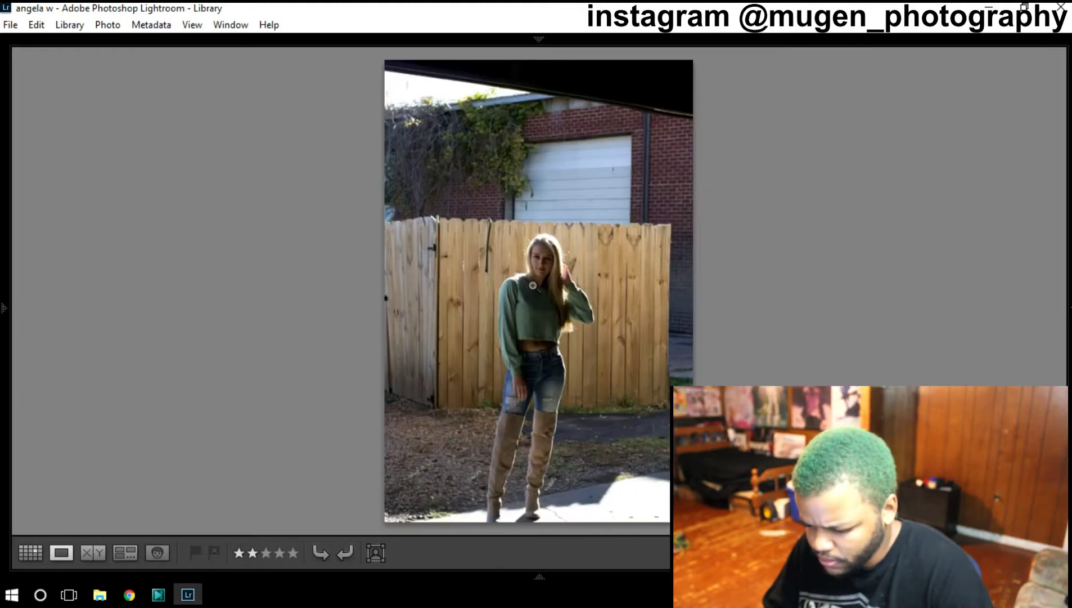
{"action": "key", "text": "Right"}
{"action": "key", "text": "Right"}
{"action": "key", "text": "Left"}
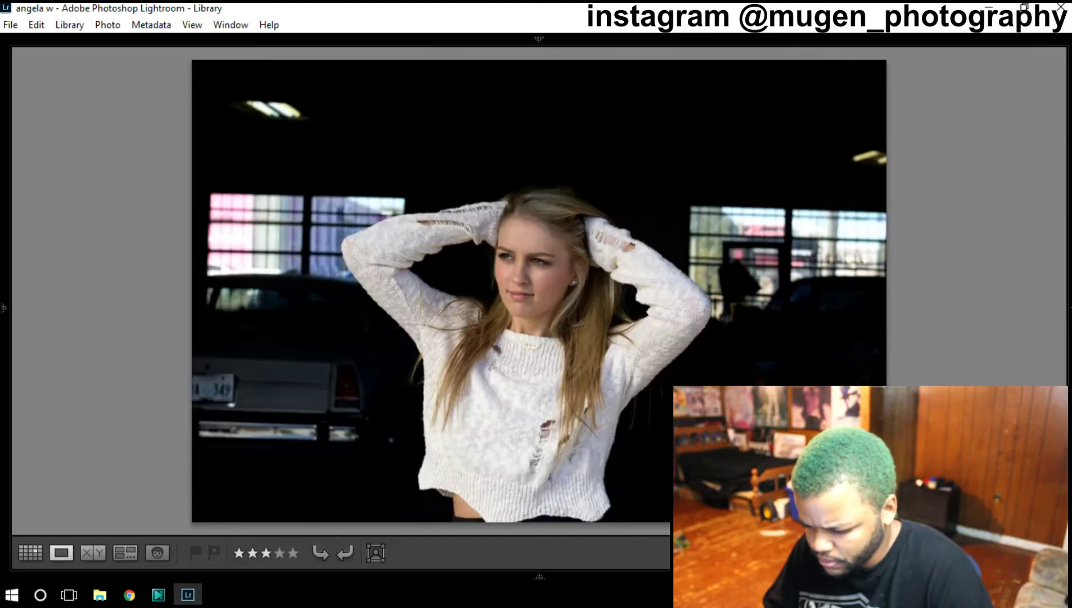
{"action": "key", "text": "Right"}
{"action": "key", "text": "Right"}
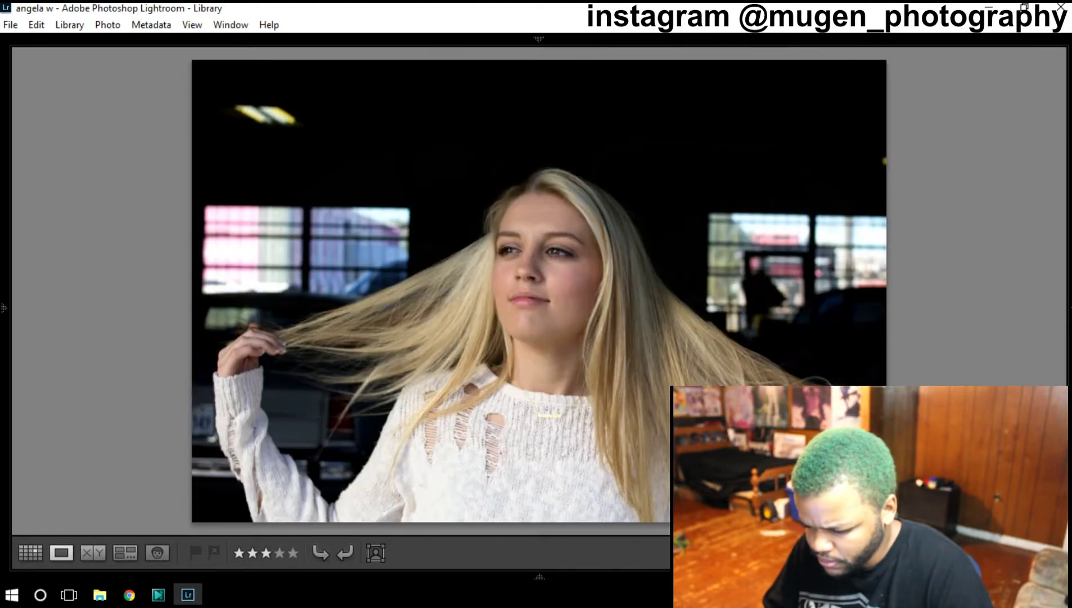
Step: Compare the hand-on-cheek close-up with the vertical smiling portrait, then advance to the standing full-body shot
{"action": "key", "text": "Right"}
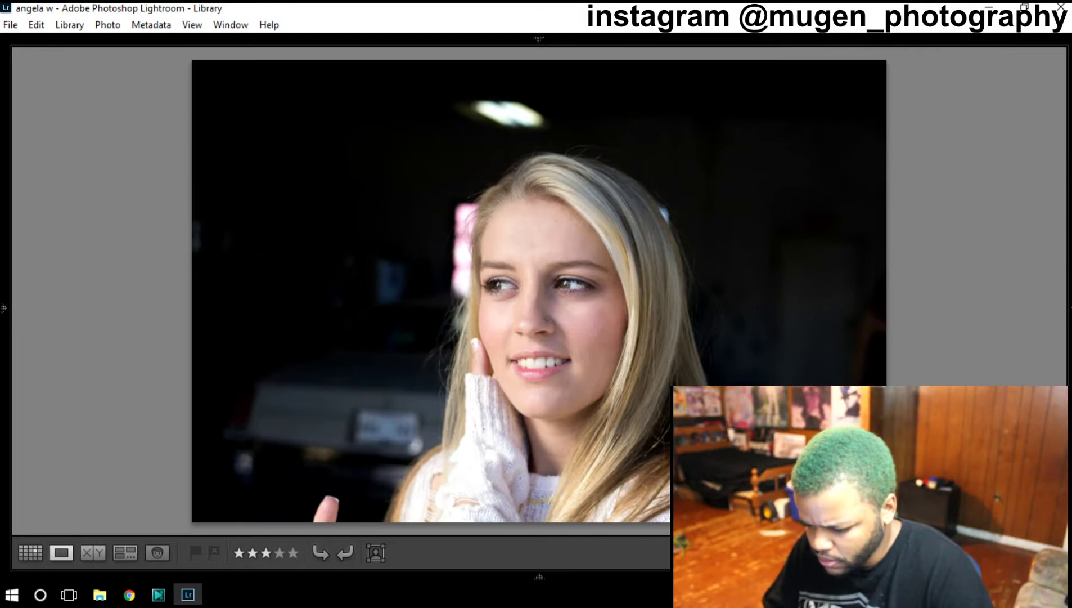
{"action": "key", "text": "Right"}
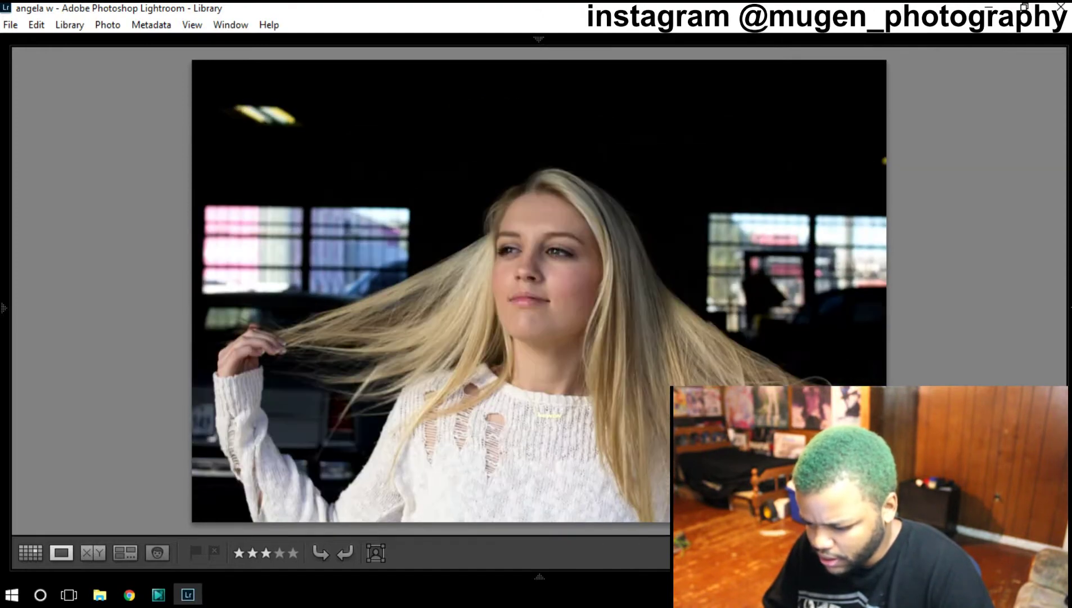
{"action": "key", "text": "Right"}
{"action": "key", "text": "Right"}
{"action": "key", "text": "Left"}
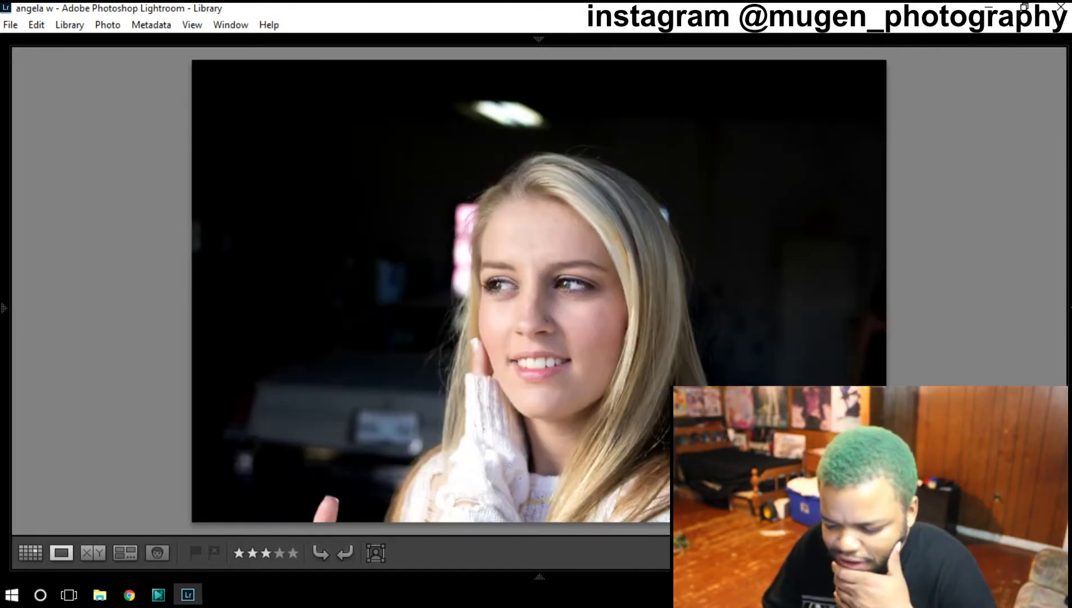
{"action": "key", "text": "Right"}
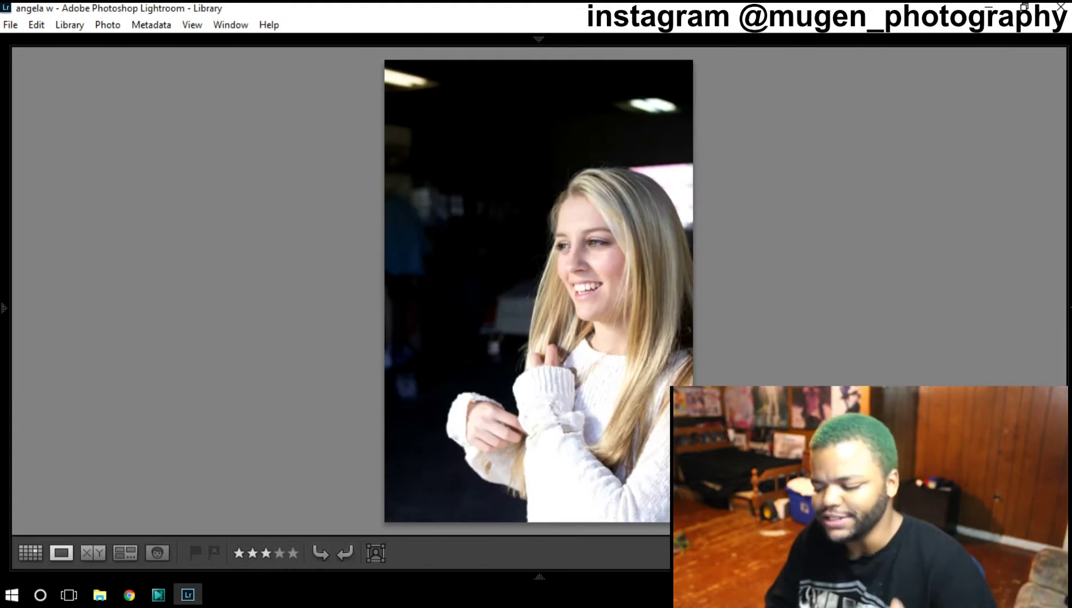
{"action": "key", "text": "Left"}
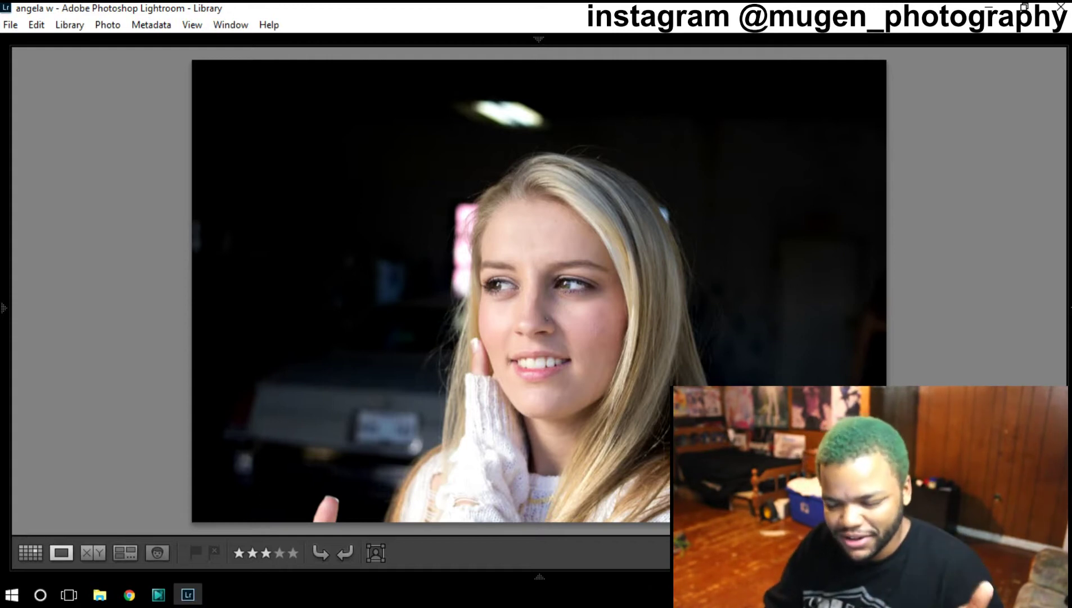
{"action": "key", "text": "Right"}
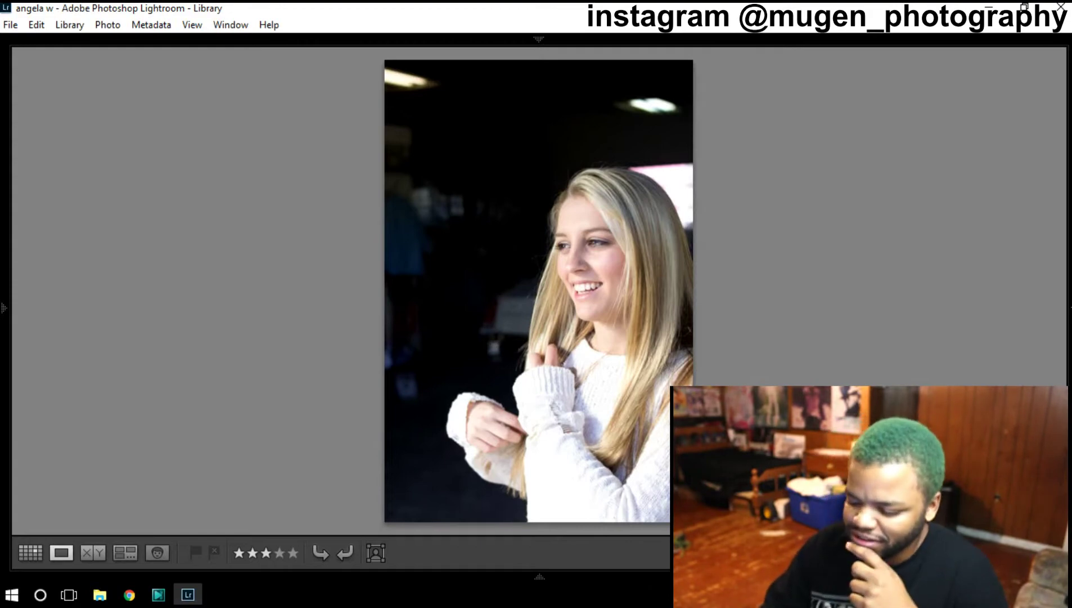
{"action": "key", "text": "Right"}
{"action": "key", "text": "Right"}
{"action": "key", "text": "Right"}
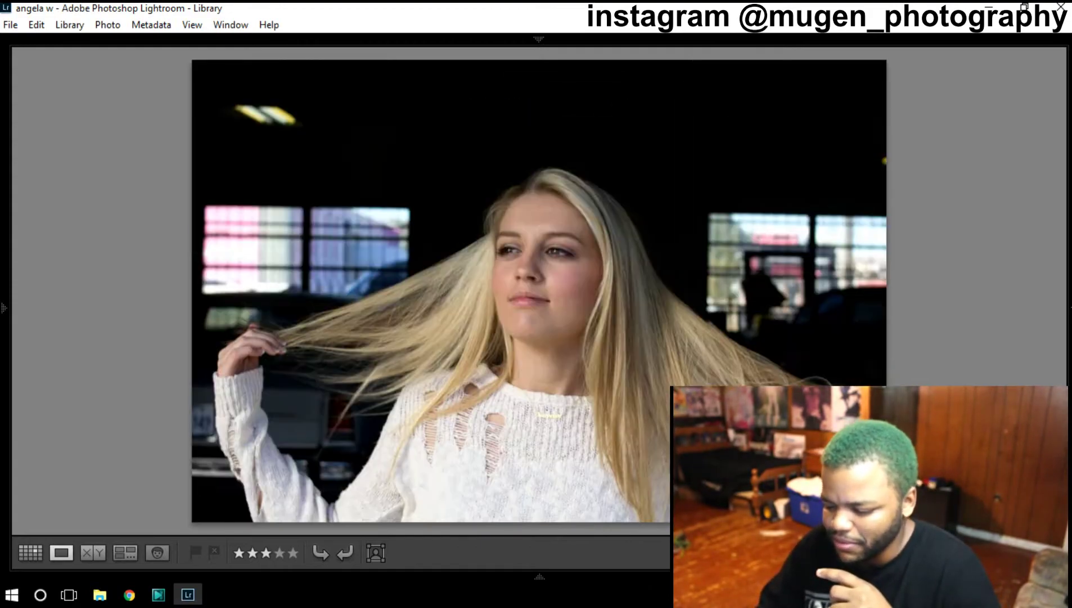
{"action": "key", "text": "Right"}
{"action": "key", "text": "Right"}
{"action": "key", "text": "Right"}
{"action": "key", "text": "Right"}
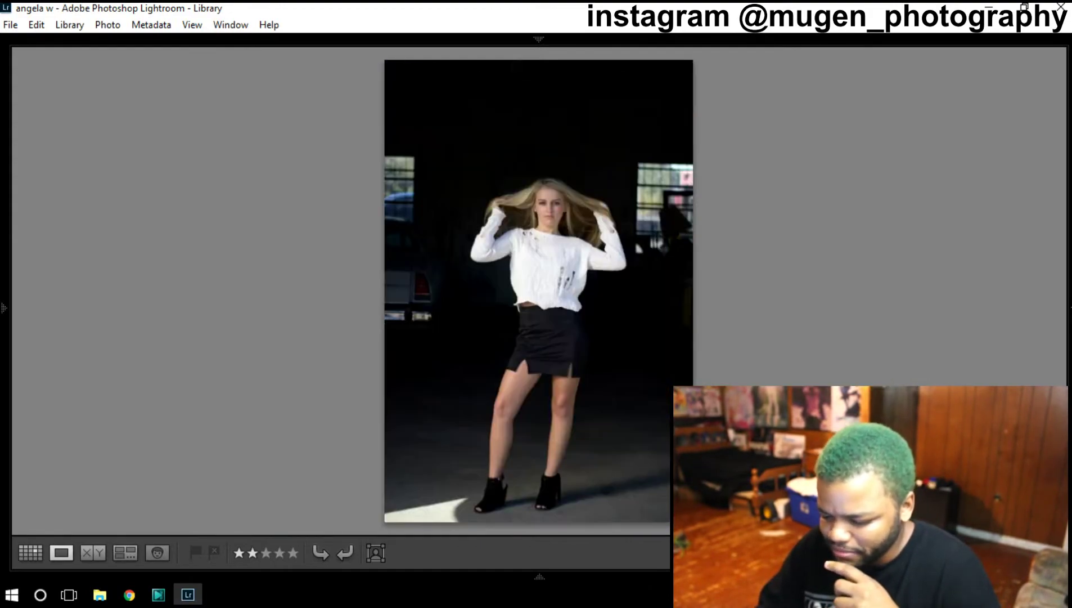
Step: Step past the green-top fence and vertical smiling portraits, comparing crouch shots to land on the smiling one
{"action": "key", "text": "Right"}
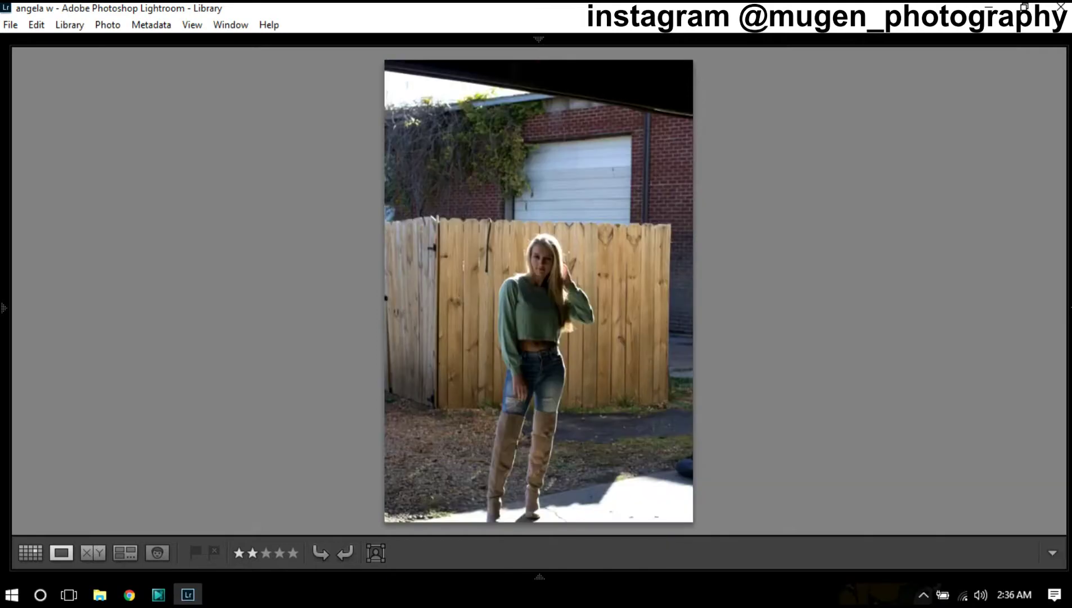
{"action": "key", "text": "Right"}
{"action": "key", "text": "Right"}
{"action": "key", "text": "Right"}
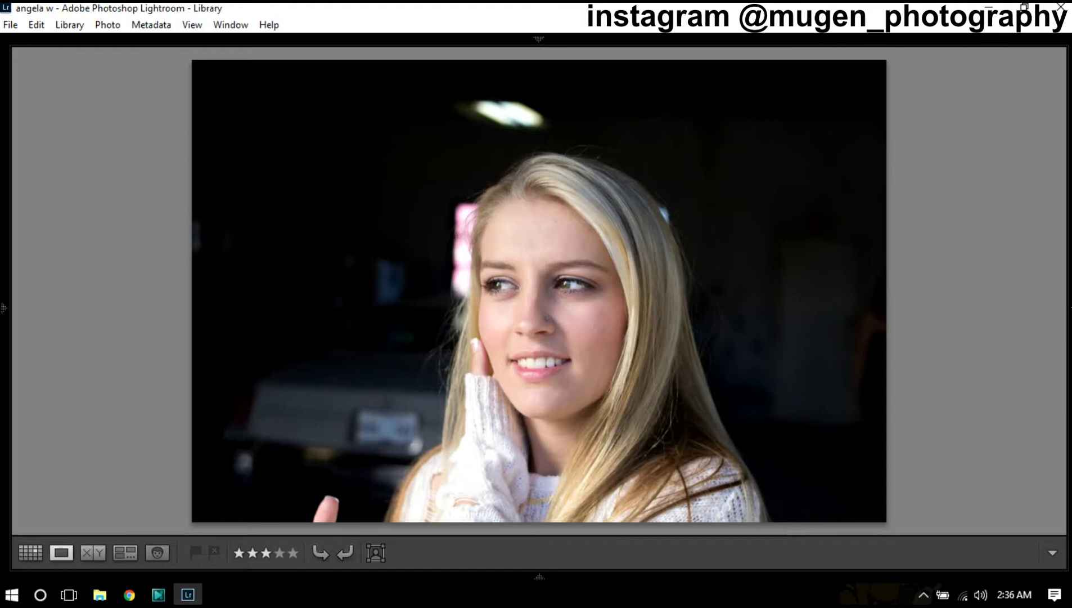
{"action": "key", "text": "Right"}
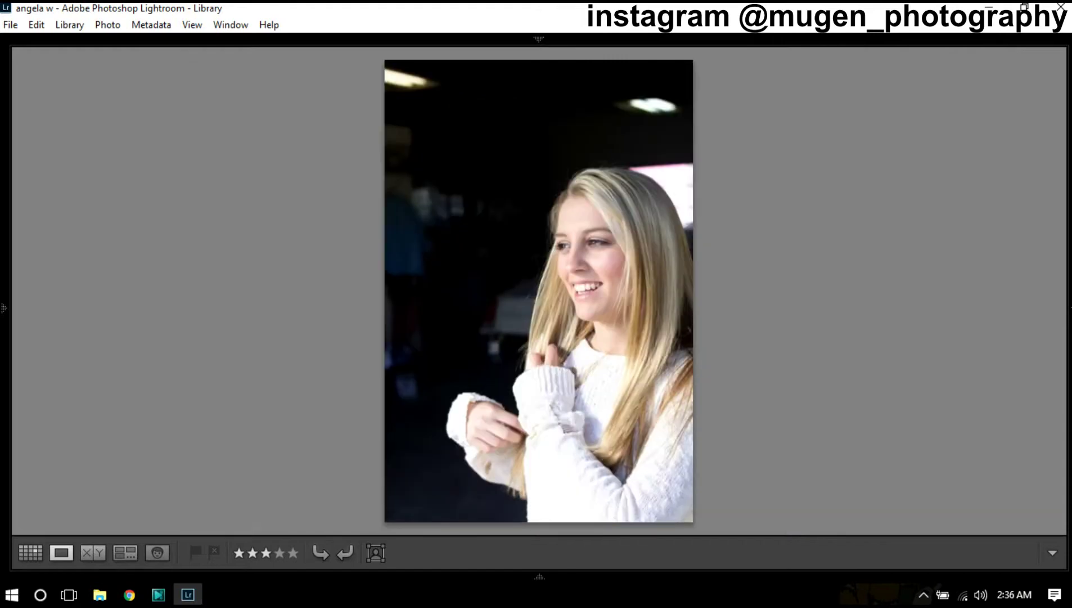
{"action": "key", "text": "Right"}
{"action": "key", "text": "Right"}
{"action": "key", "text": "Left"}
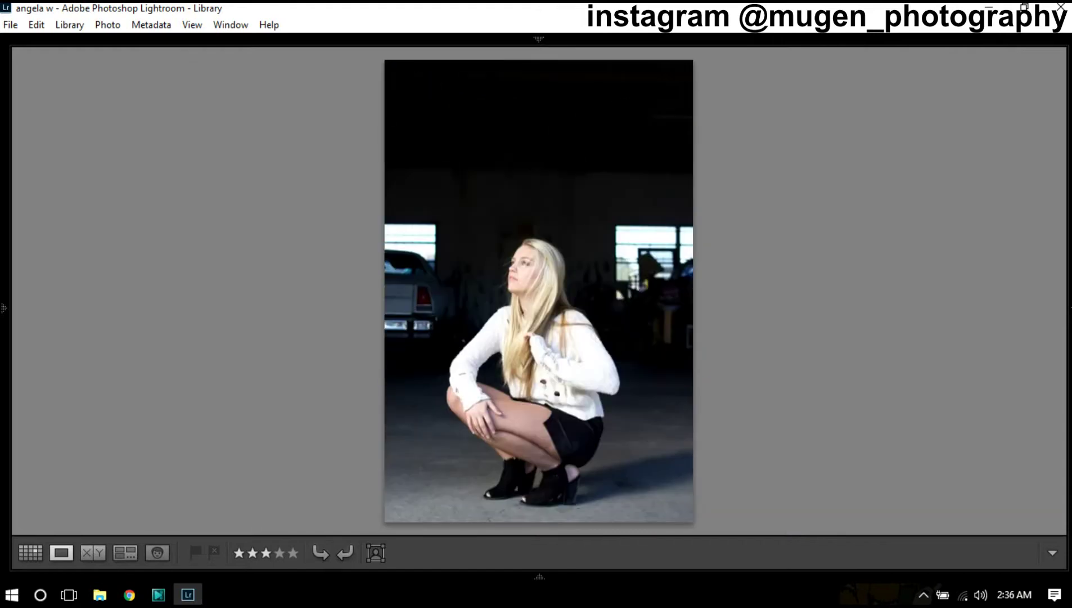
{"action": "key", "text": "Right"}
{"action": "key", "text": "Right"}
{"action": "key", "text": "Left"}
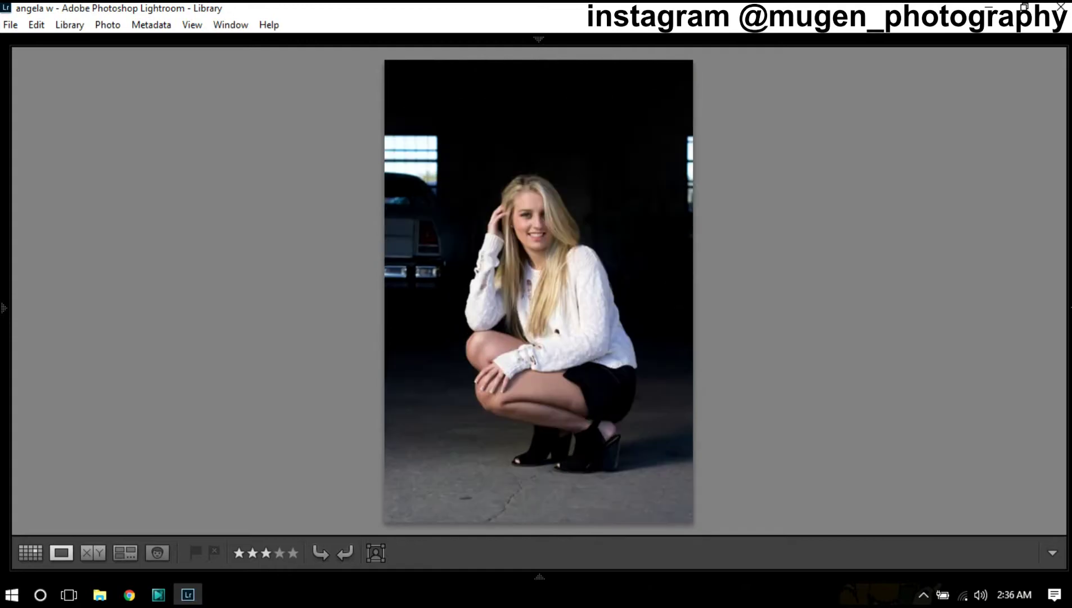
{"action": "key", "text": "Right"}
{"action": "key", "text": "Left"}
Step: Label the smiling crouch shot blue, clear its rating, and advance past the landscape close-up
{"action": "key", "text": "9"}
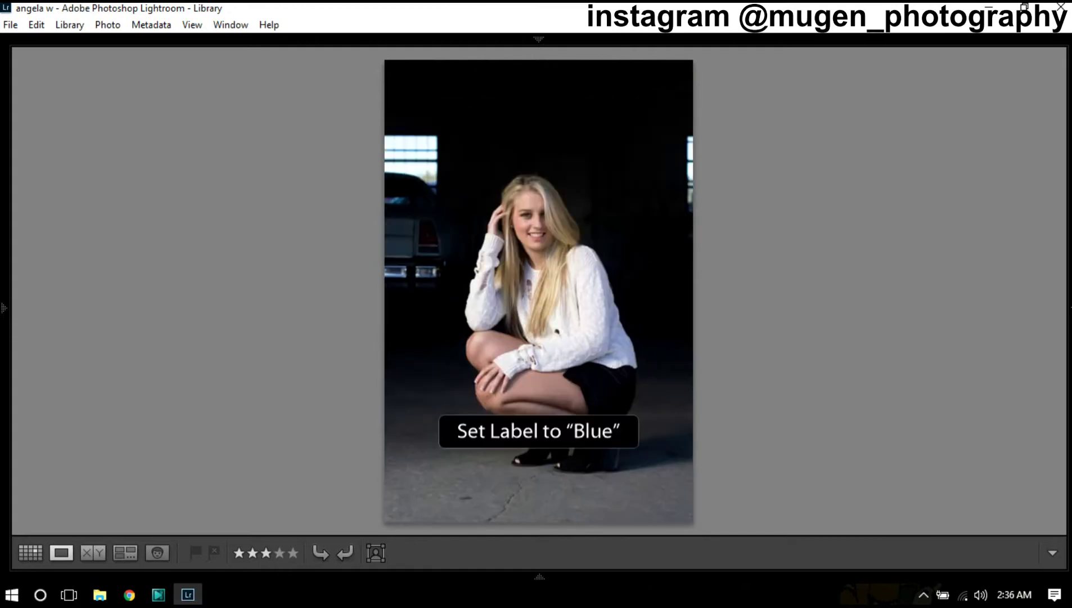
{"action": "key", "text": "0"}
{"action": "key", "text": "Right"}
{"action": "key", "text": "Right"}
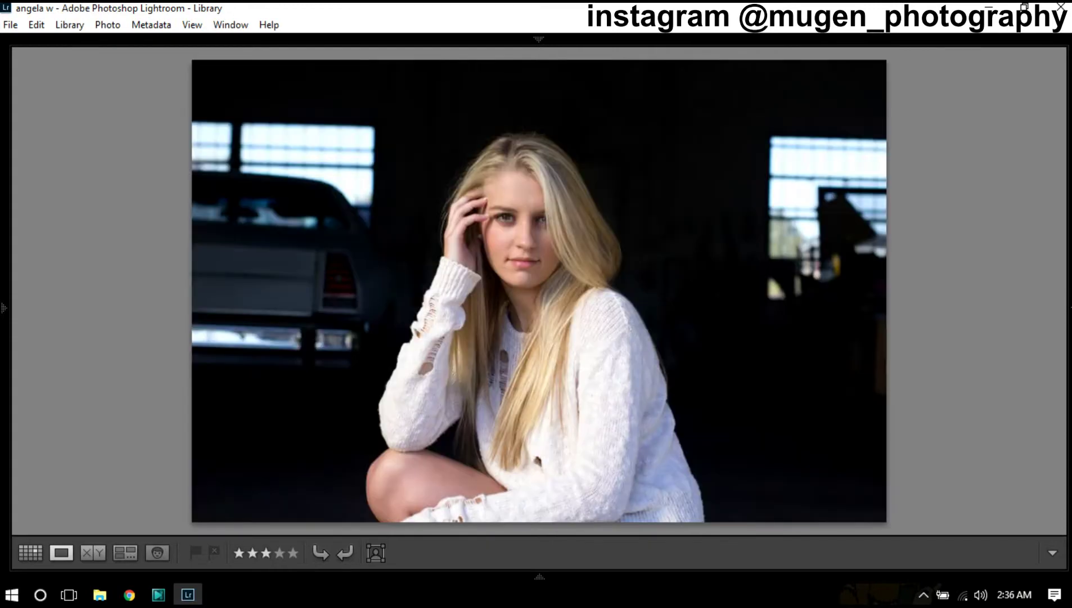
{"action": "key", "text": "Right"}
{"action": "key", "text": "Right"}
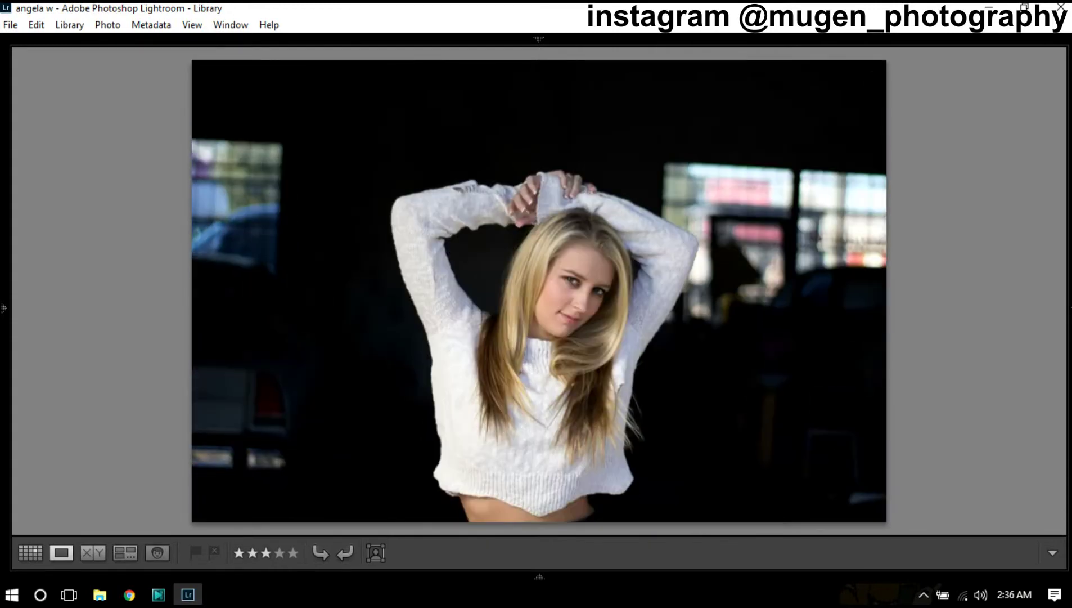
{"action": "key", "text": "Left"}
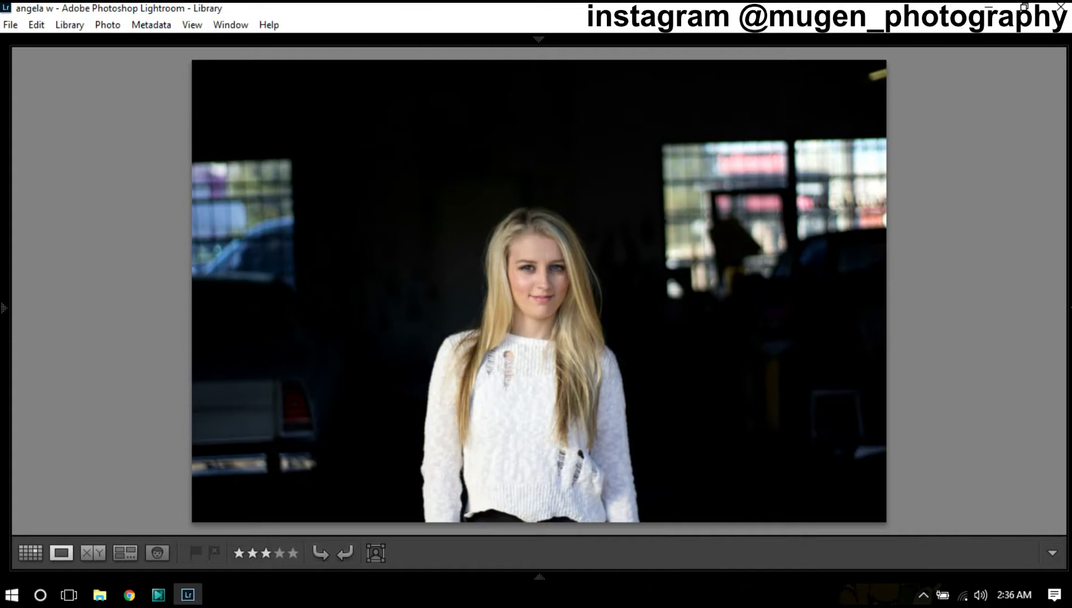
{"action": "key", "text": "Right"}
{"action": "key", "text": "Right"}
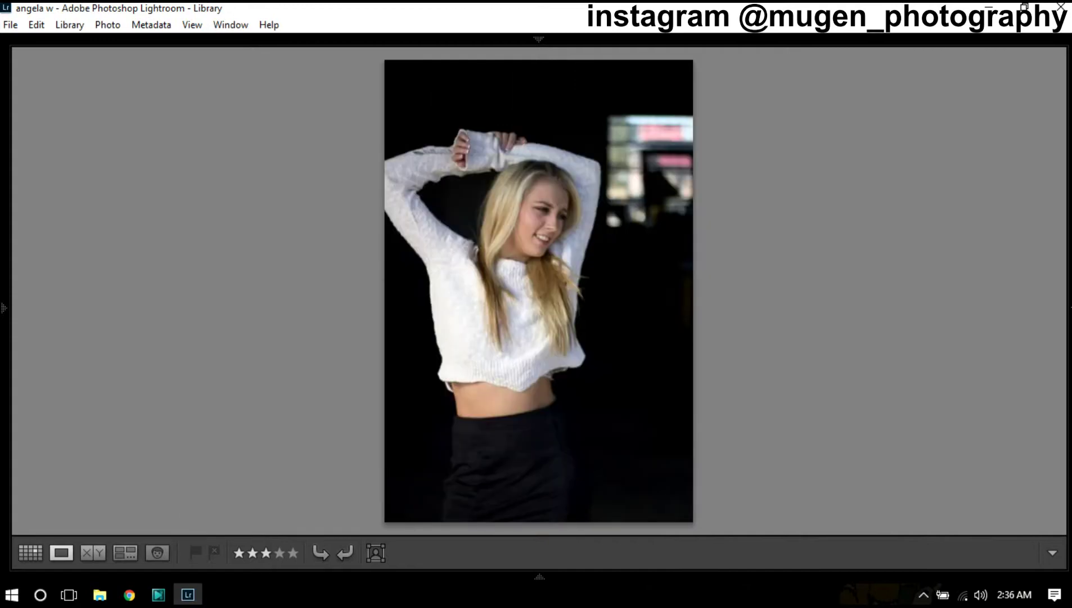
{"action": "key", "text": "Right"}
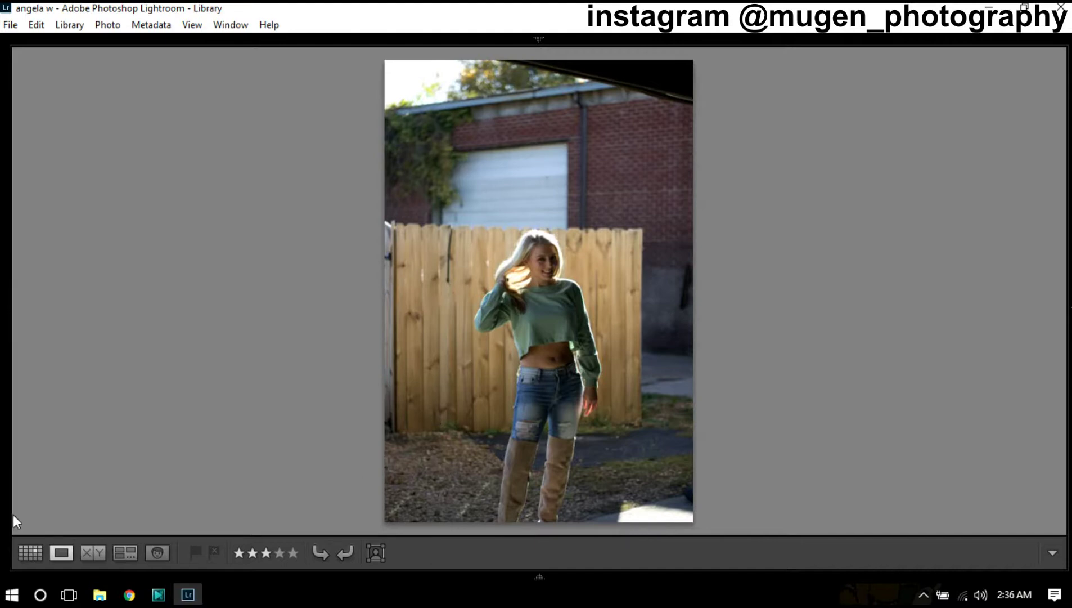
Step: In Grid view, try the Flagged filter preset, then switch to Filters Off
{"action": "left_click", "coordinate": [30, 552]}
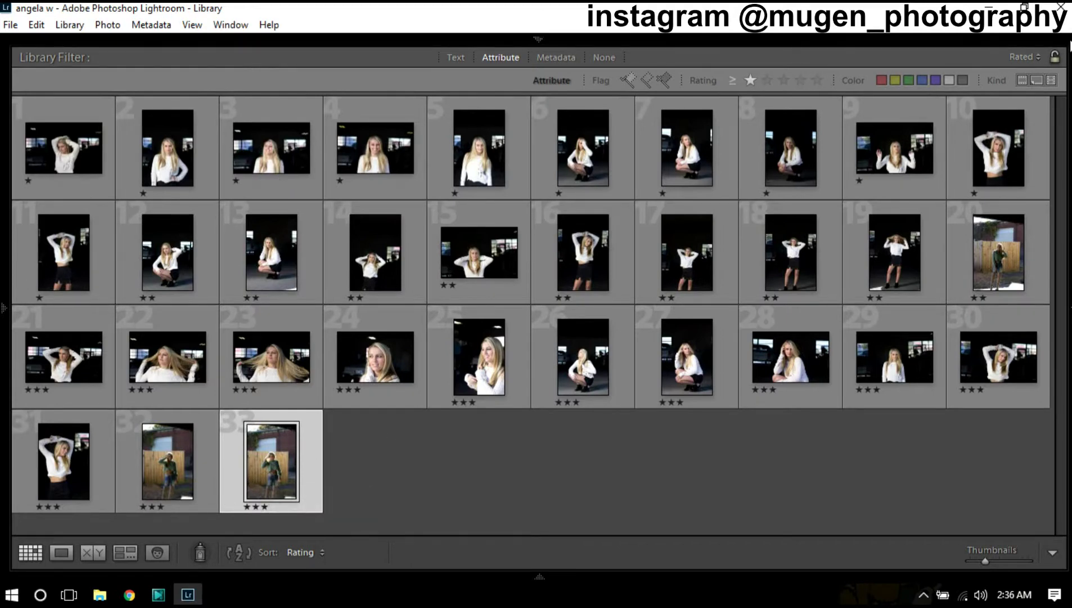
{"action": "left_click", "coordinate": [1020, 57]}
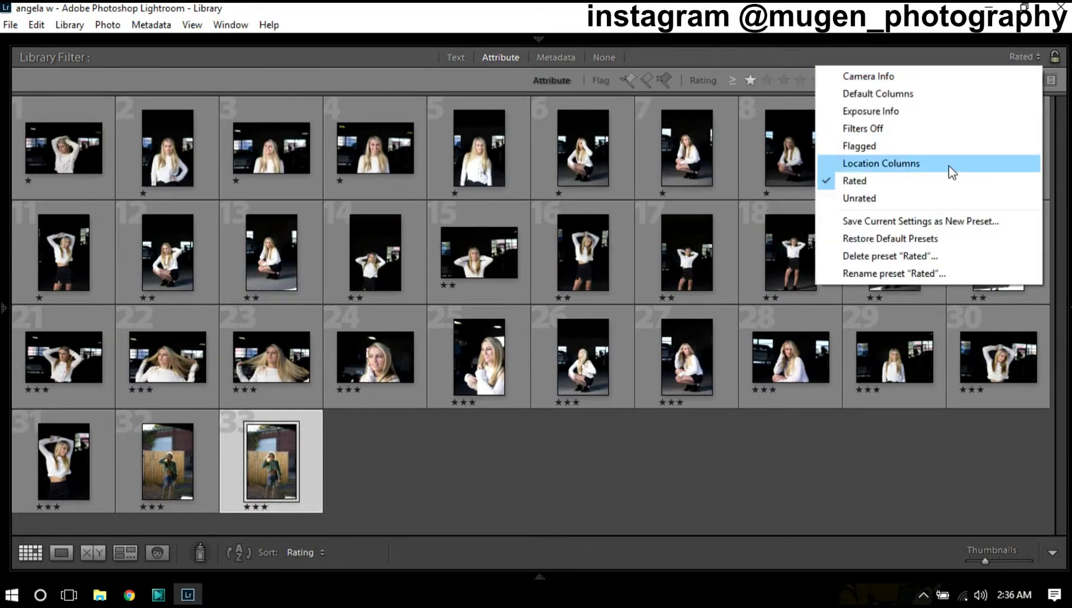
{"action": "left_click", "coordinate": [888, 148]}
{"action": "left_click", "coordinate": [1002, 57]}
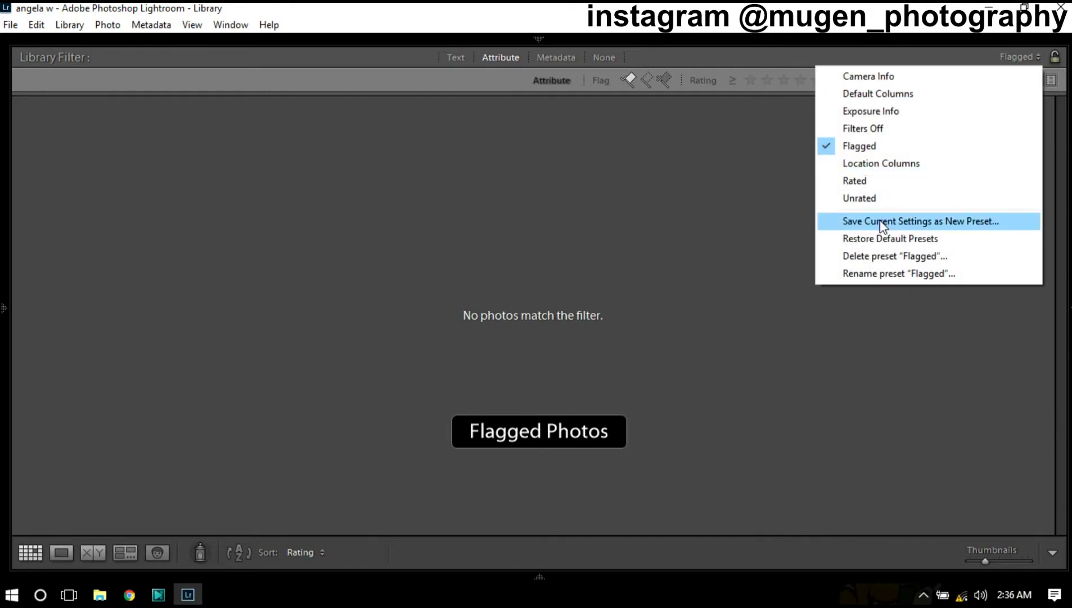
{"action": "left_click", "coordinate": [871, 128]}
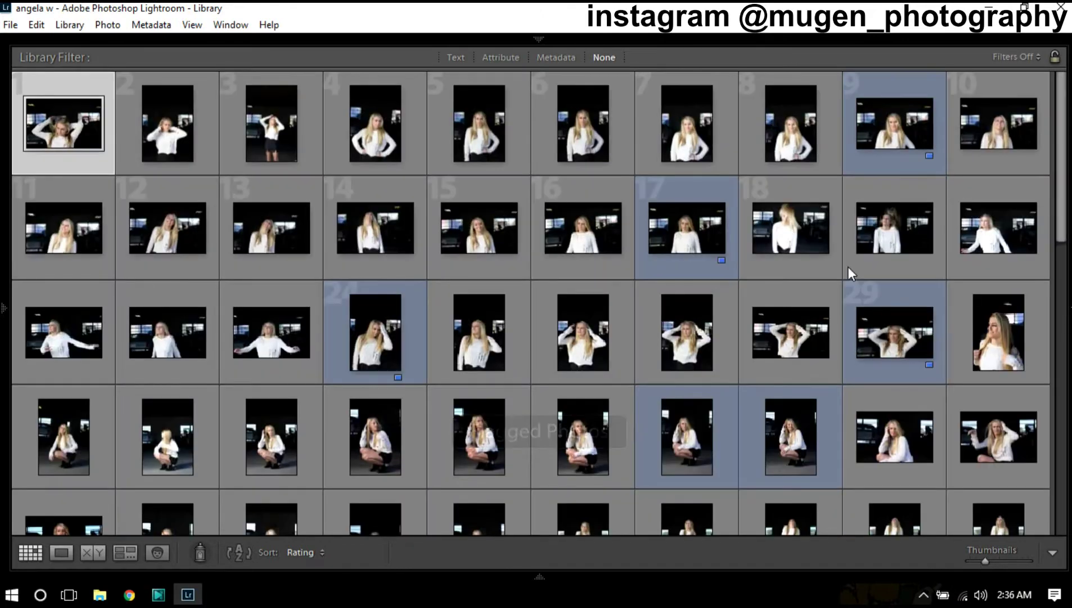
{"action": "left_click", "coordinate": [1009, 56]}
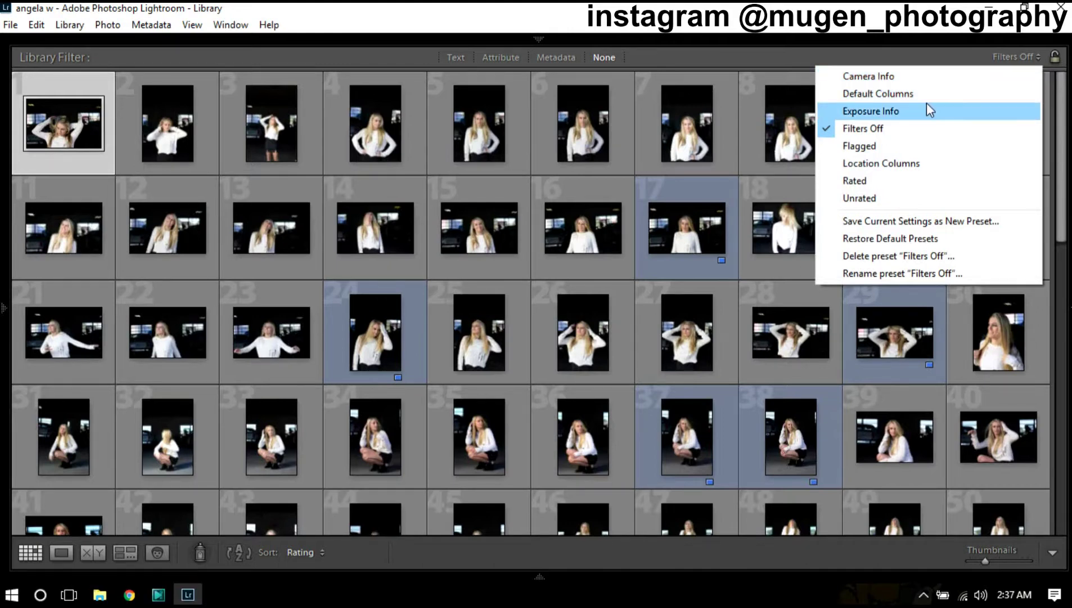
{"action": "left_click", "coordinate": [903, 28]}
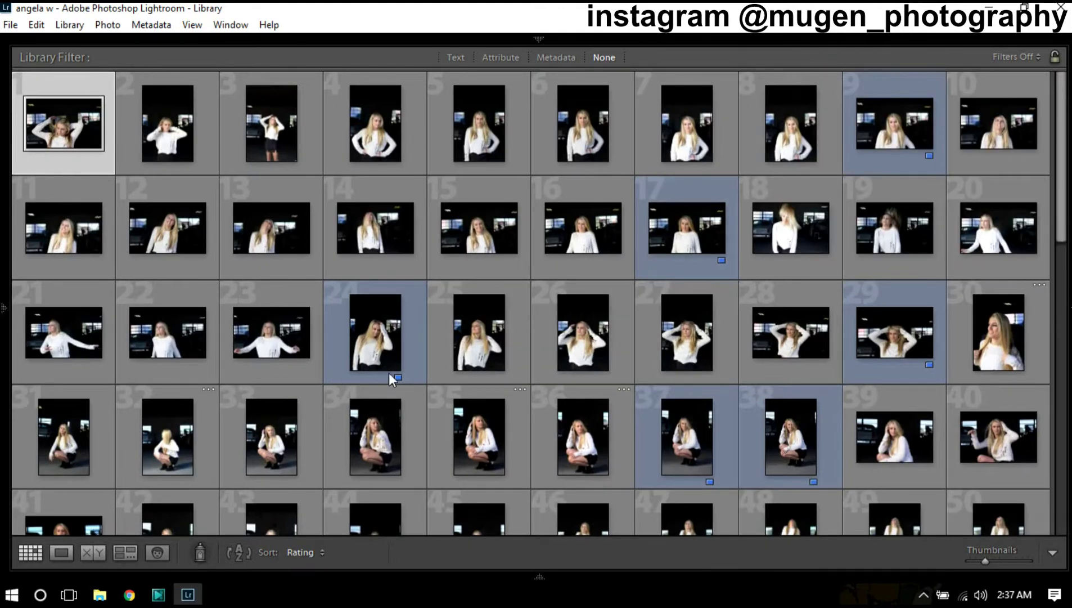
{"action": "scroll", "coordinate": [656, 333], "scroll_direction": "down", "scroll_amount": 3}
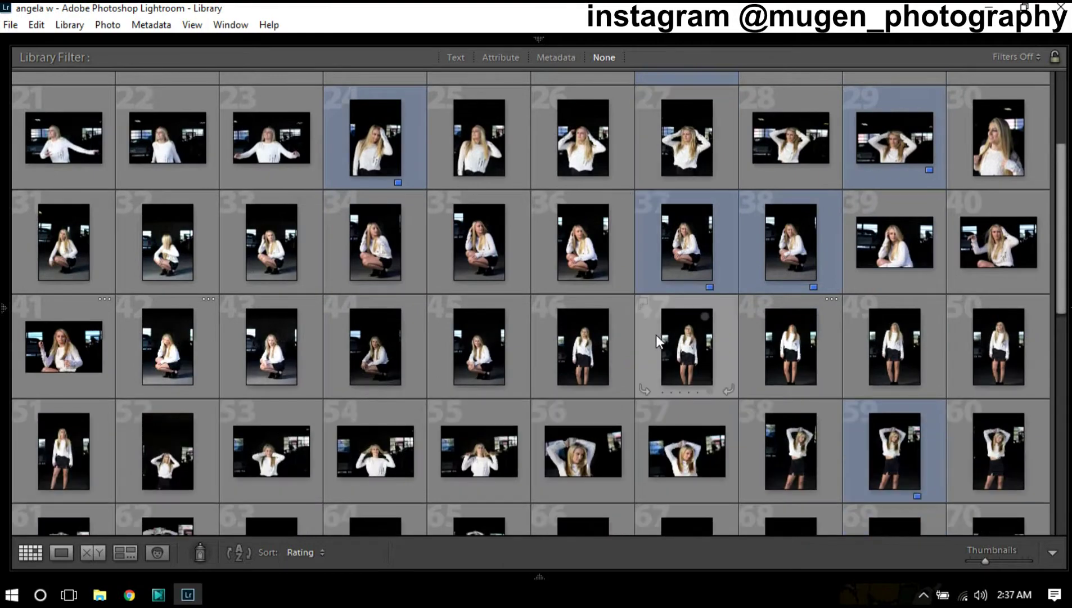
{"action": "scroll", "coordinate": [750, 343], "scroll_direction": "down", "scroll_amount": 2}
{"action": "scroll", "coordinate": [763, 419], "scroll_direction": "down", "scroll_amount": 3}
{"action": "scroll", "coordinate": [764, 419], "scroll_direction": "down", "scroll_amount": 5}
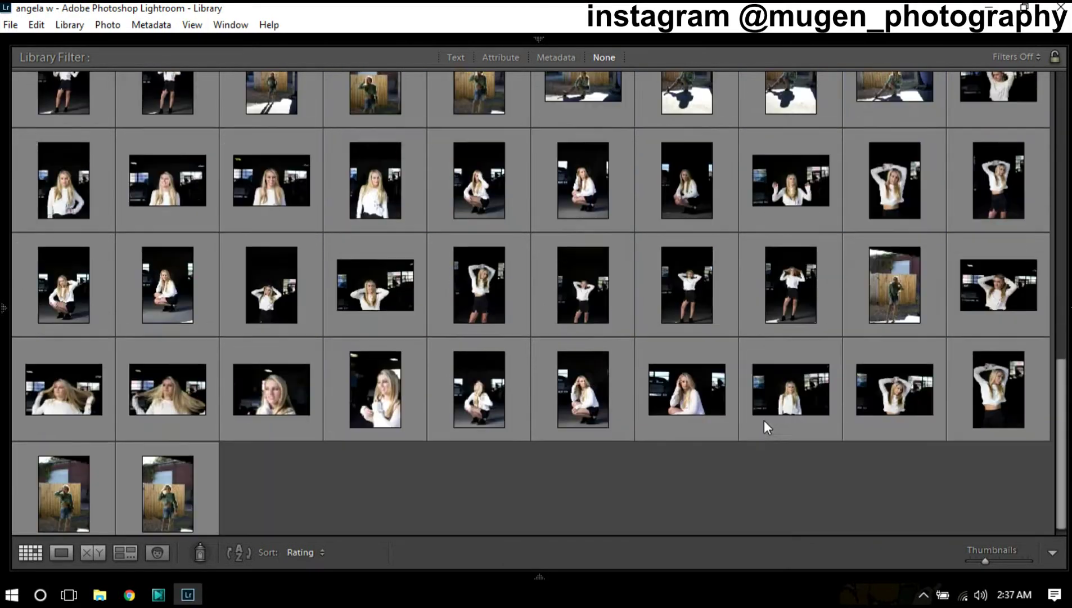
{"action": "scroll", "coordinate": [743, 418], "scroll_direction": "up", "scroll_amount": 10}
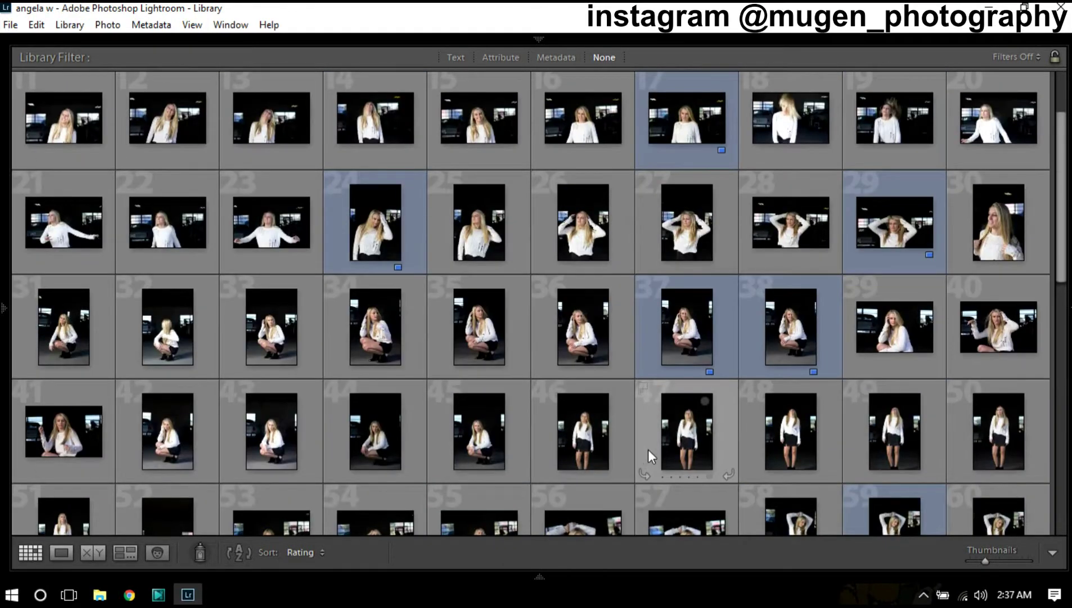
{"action": "scroll", "coordinate": [731, 304], "scroll_direction": "up", "scroll_amount": 1}
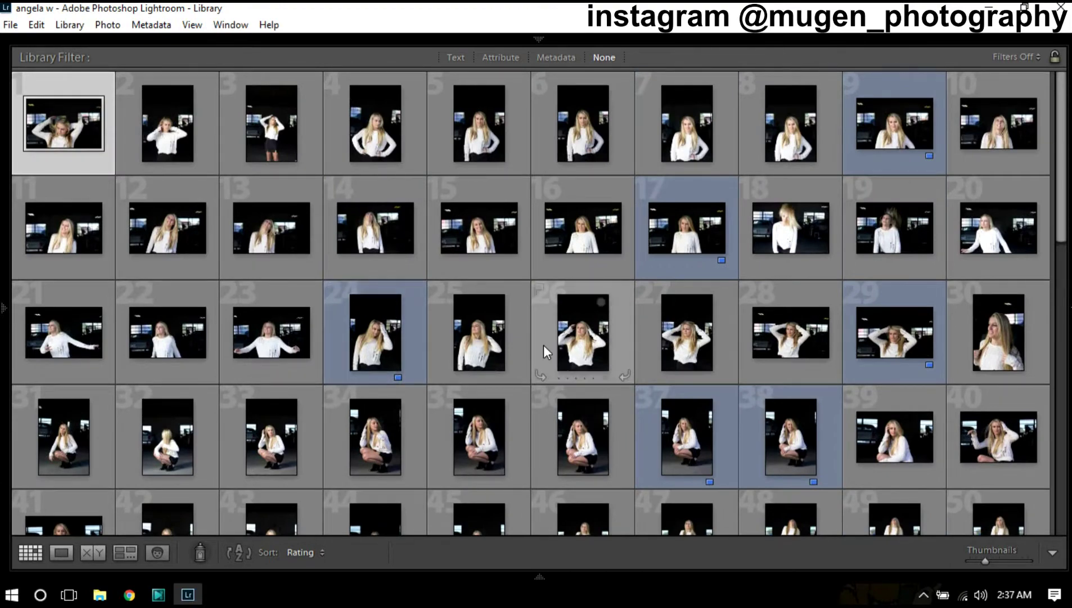
{"action": "scroll", "coordinate": [501, 345], "scroll_direction": "down", "scroll_amount": 4}
{"action": "scroll", "coordinate": [394, 366], "scroll_direction": "down", "scroll_amount": 1}
{"action": "scroll", "coordinate": [329, 393], "scroll_direction": "down", "scroll_amount": 1}
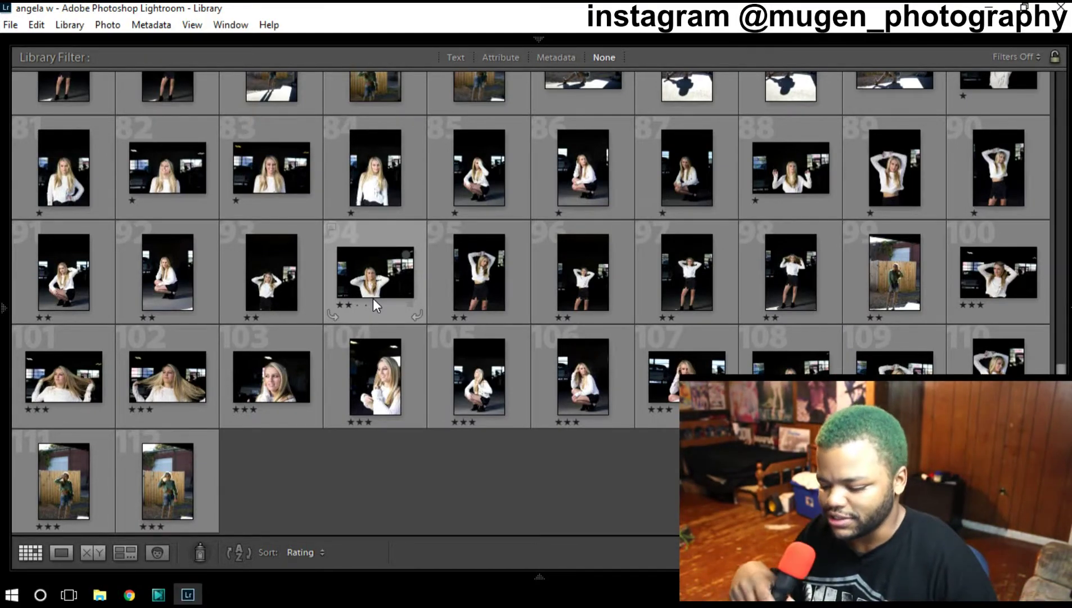
Step: Apply the Rated filter preset so the grid shows only the 33 star-rated photos
{"action": "key", "text": "Home"}
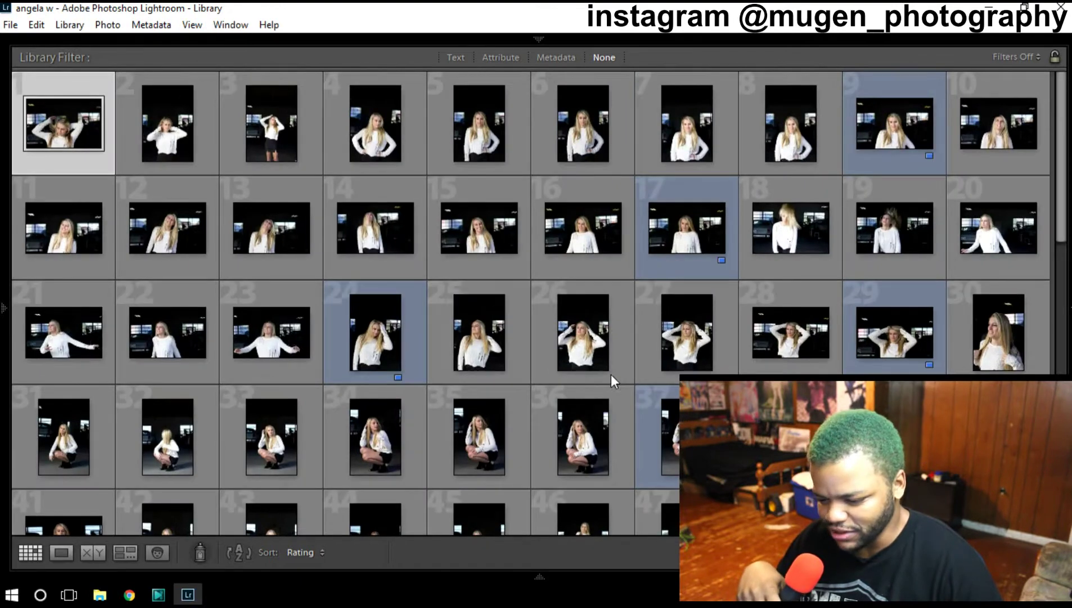
{"action": "left_click", "coordinate": [997, 58]}
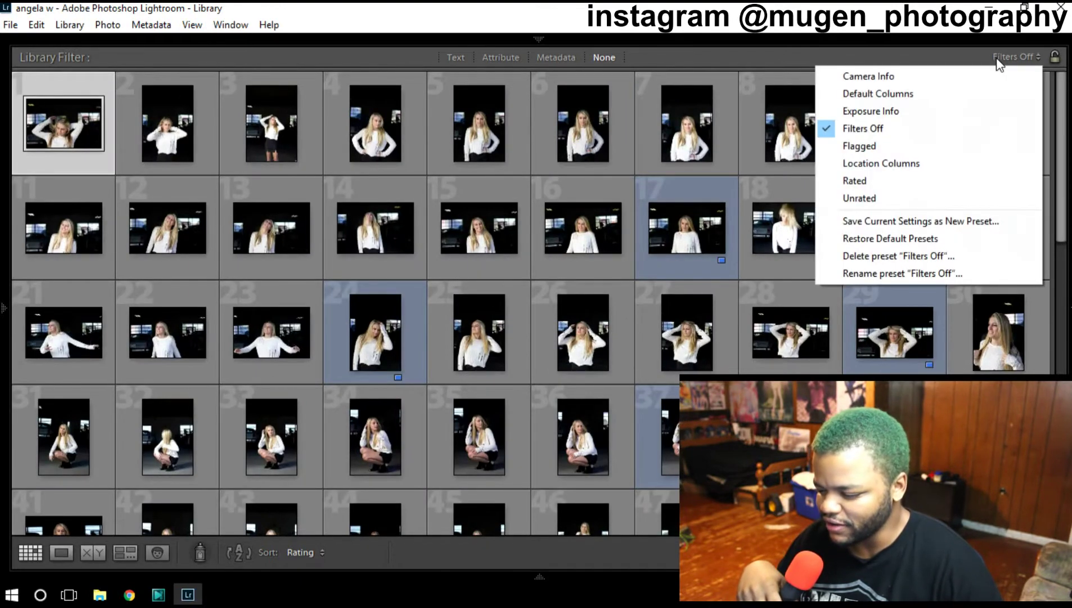
{"action": "left_click", "coordinate": [937, 187]}
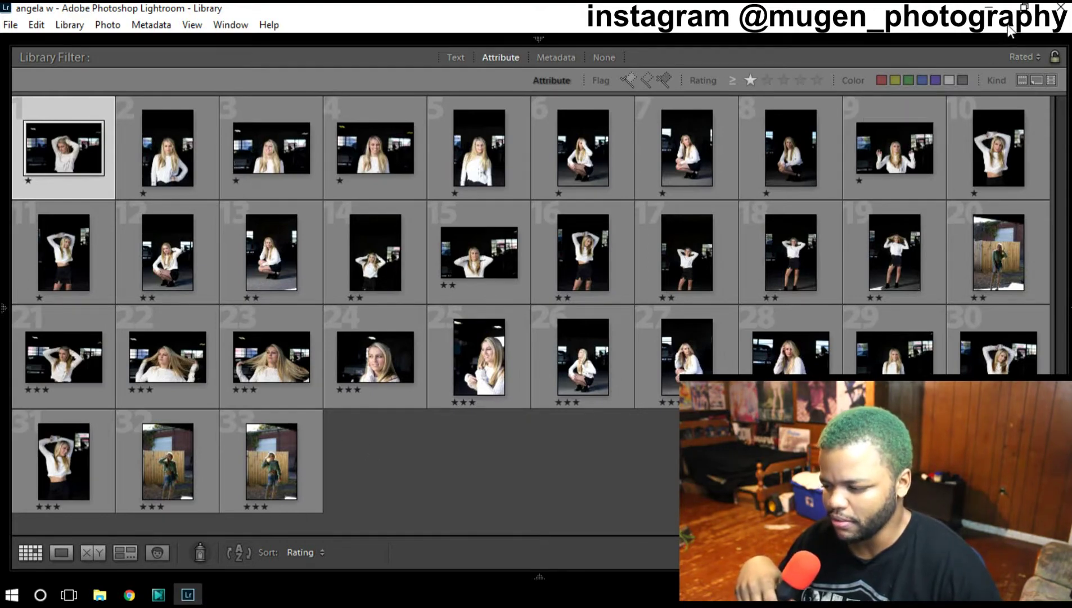
{"action": "left_click", "coordinate": [1024, 8]}
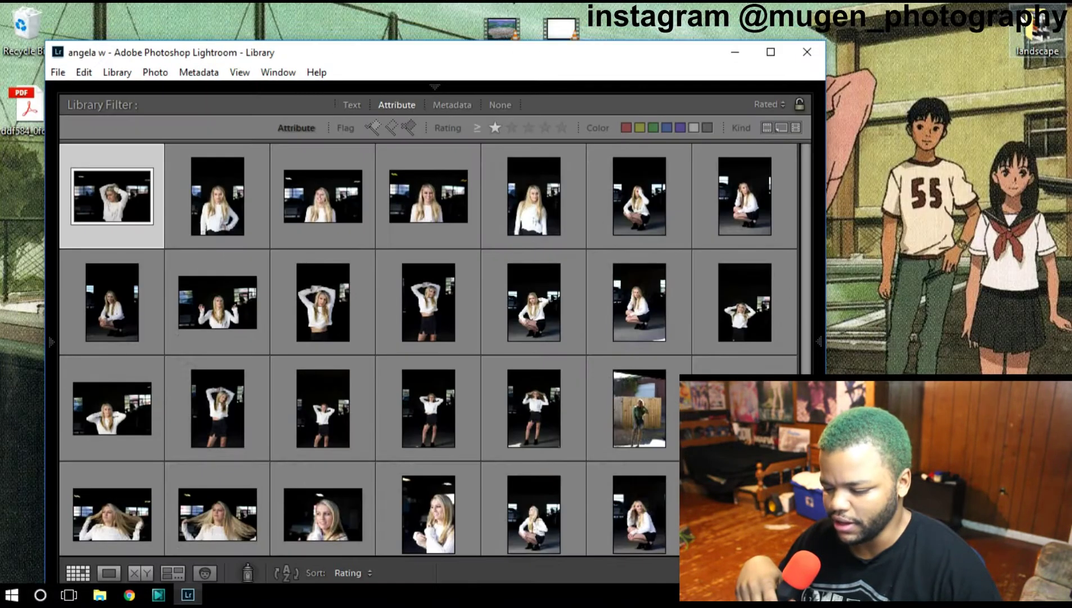
{"action": "left_click", "coordinate": [770, 60]}
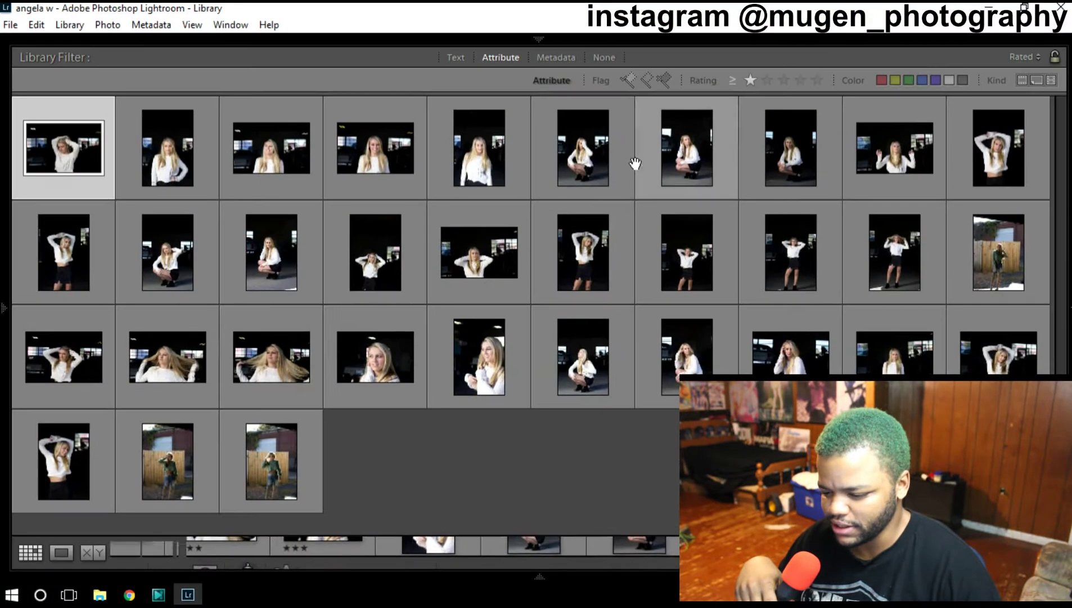
{"action": "left_click", "coordinate": [188, 594]}
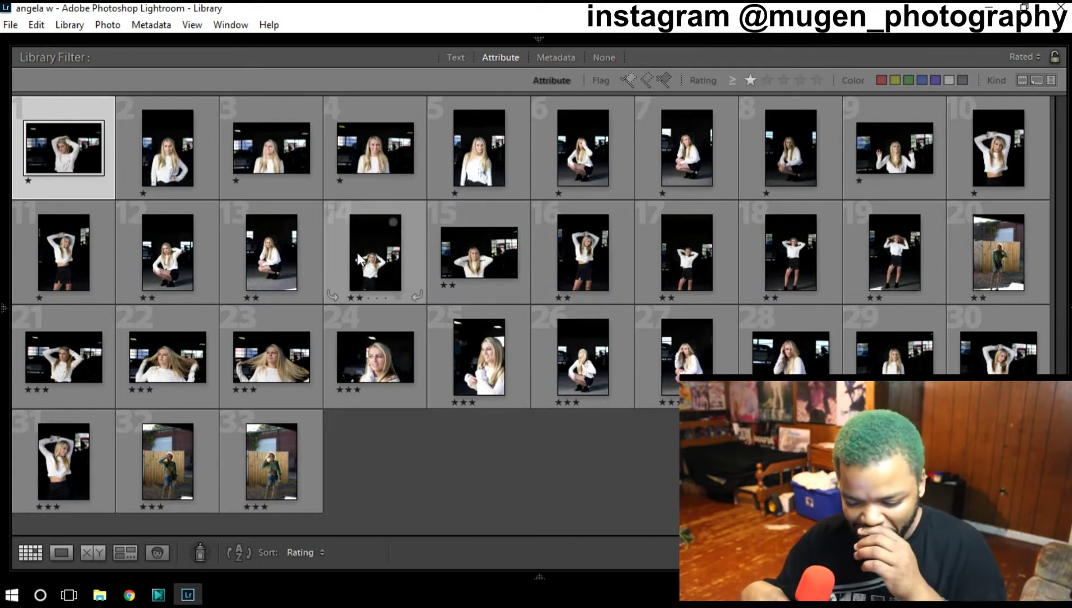
{"action": "mouse_move", "coordinate": [168, 252]}
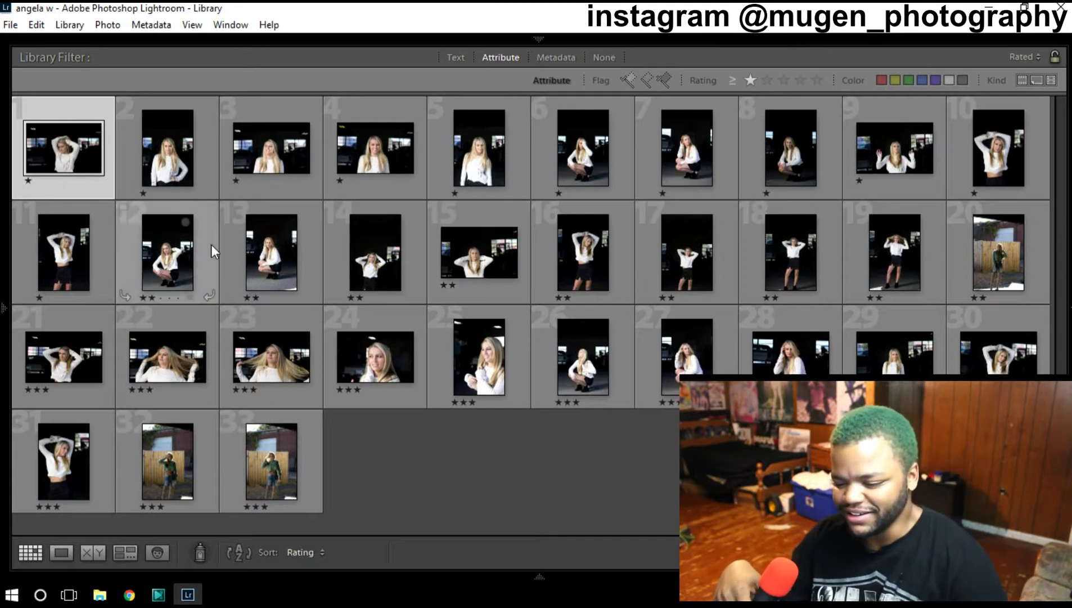
Step: Select the first two rated photos, clear the selection, then minimize Lightroom to the desktop
{"action": "left_click", "coordinate": [163, 145]}
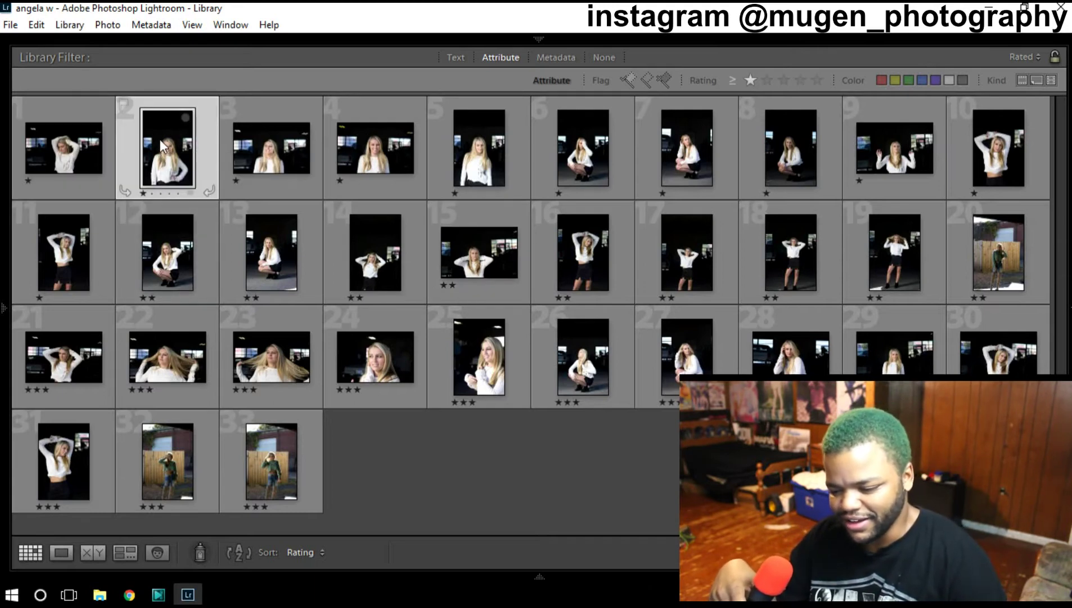
{"action": "left_click", "coordinate": [79, 139]}
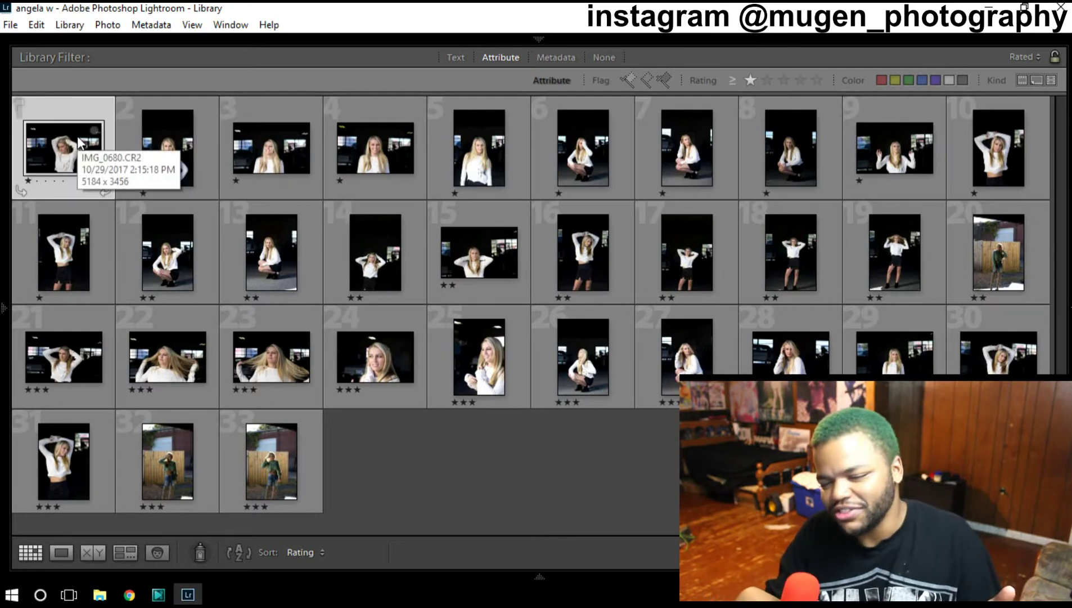
{"action": "mouse_move", "coordinate": [67, 147]}
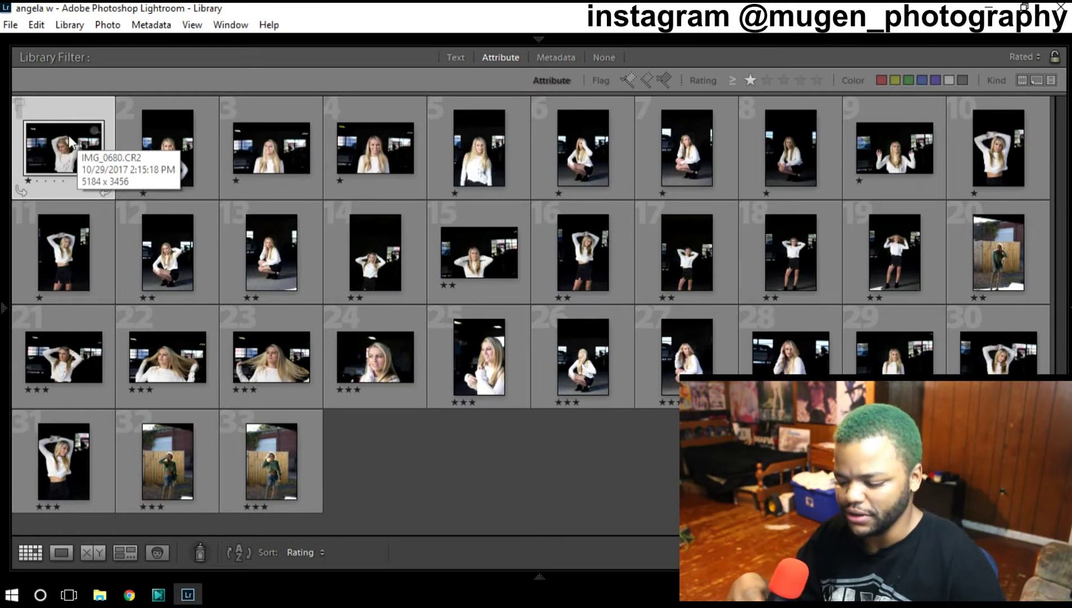
{"action": "left_click", "coordinate": [365, 479]}
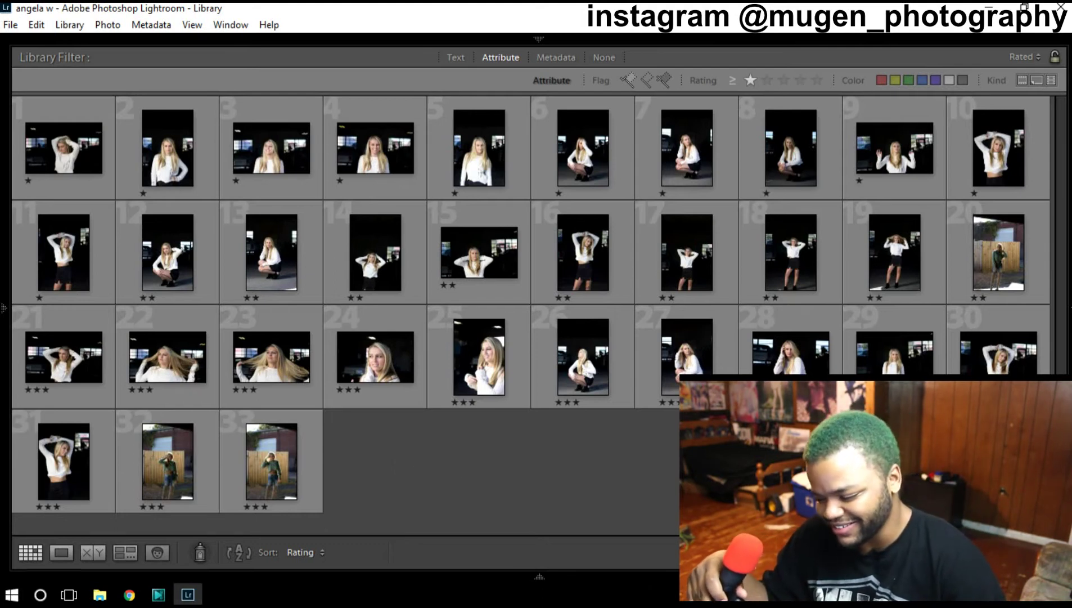
{"action": "left_click", "coordinate": [997, 7]}
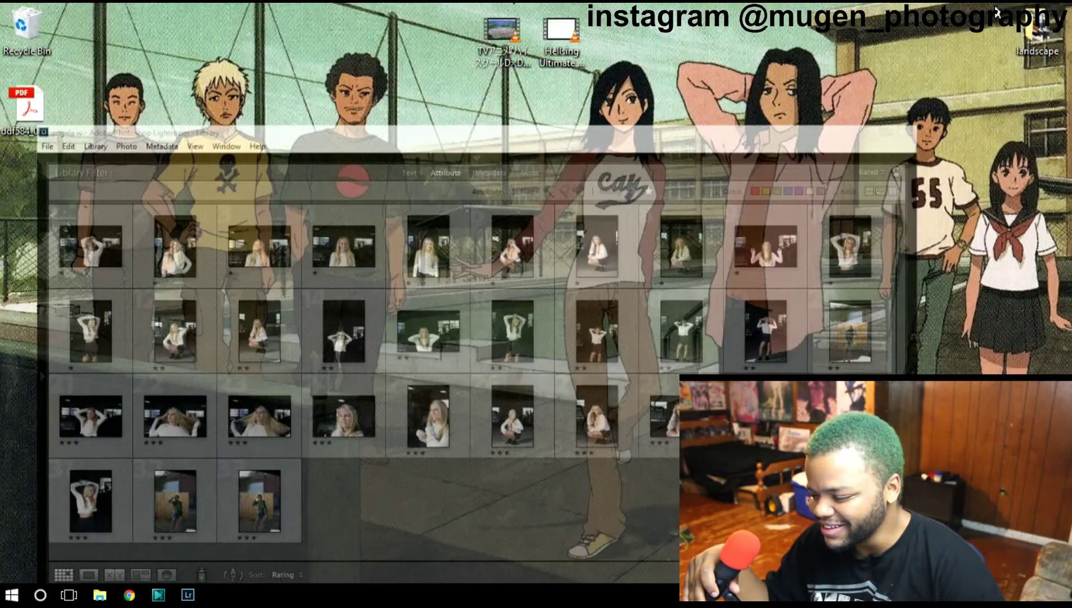